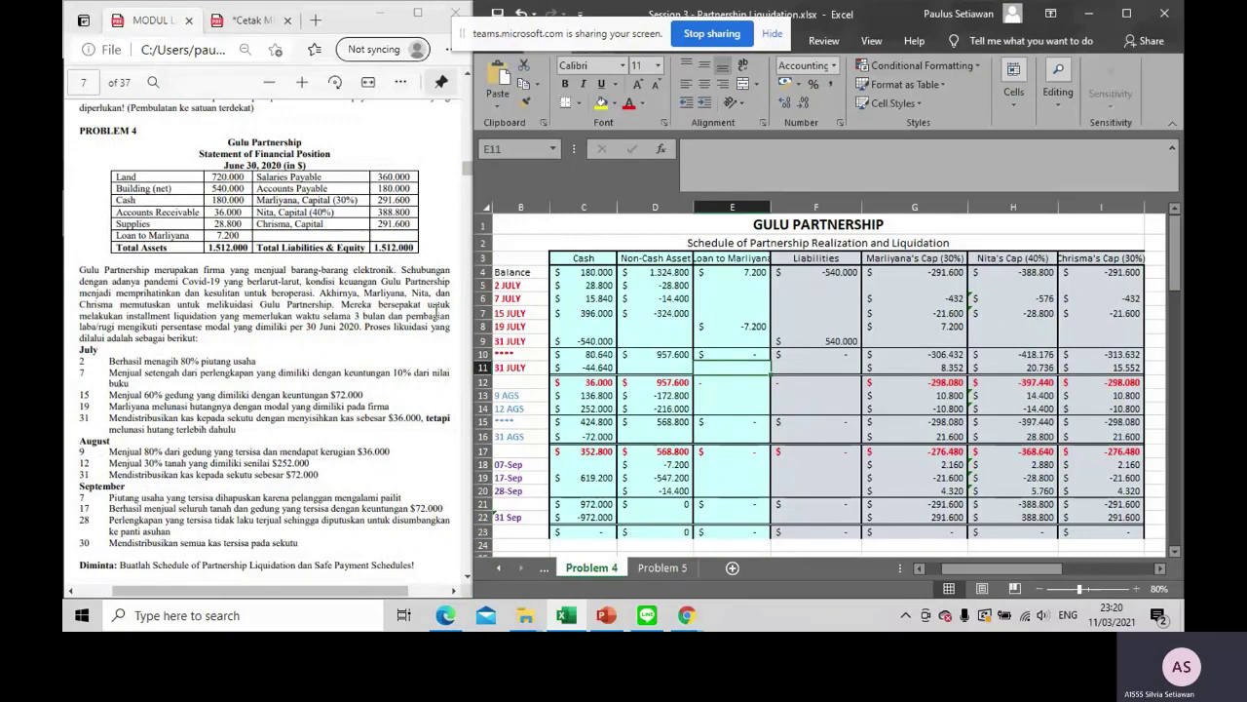
Read the Problem 4 financial statement and transaction list in the PDF alongside the Problem 4 schedule sheet
scroll(309, 322, "up", 2)
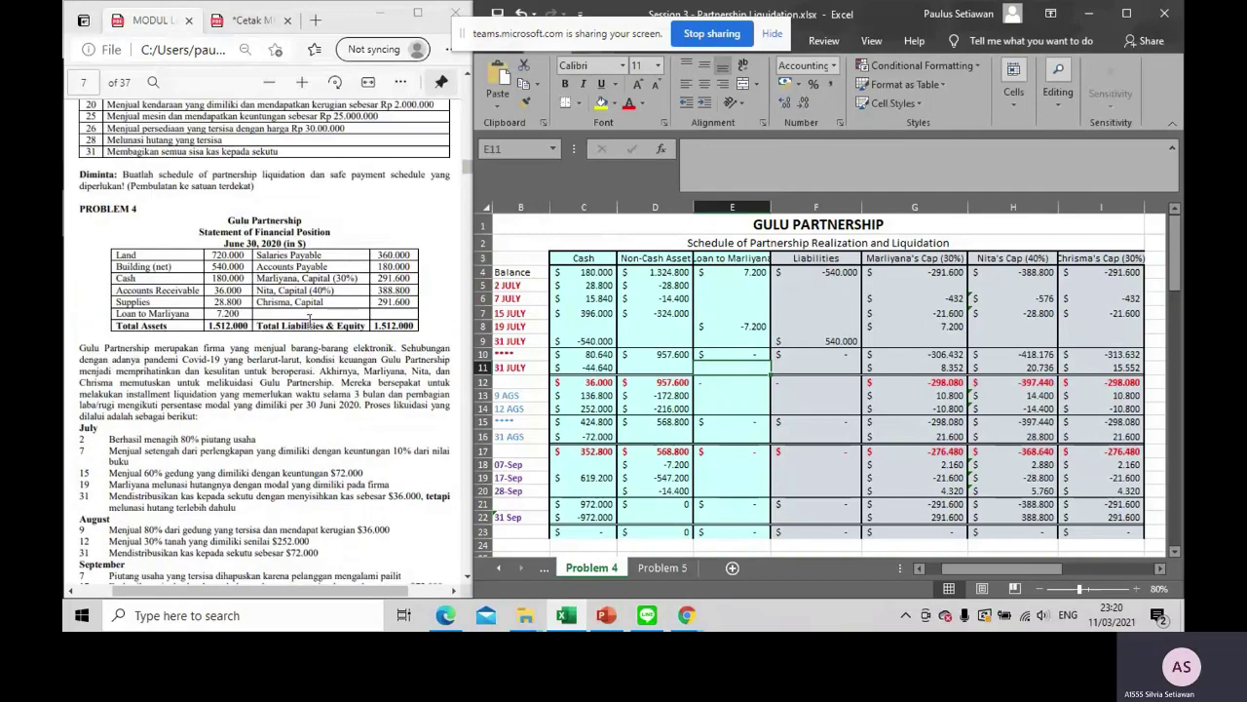
scroll(309, 322, "down", 2)
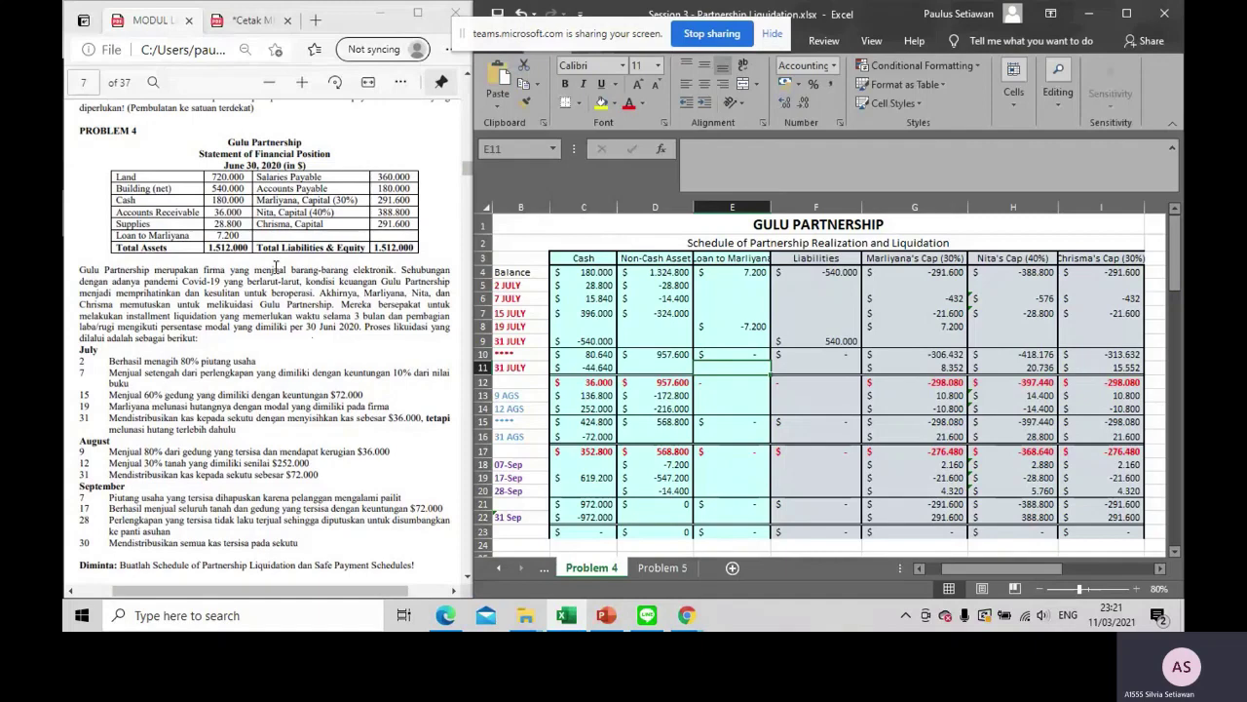
left_click(545, 311)
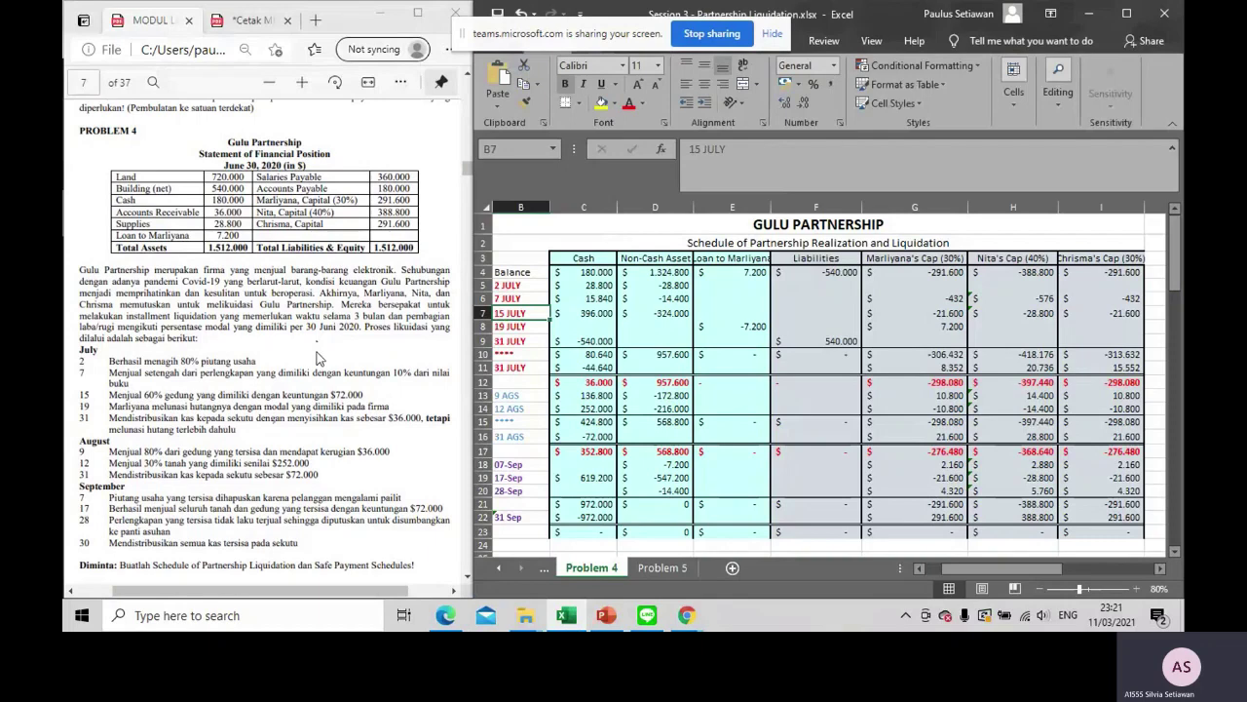
left_click(543, 567)
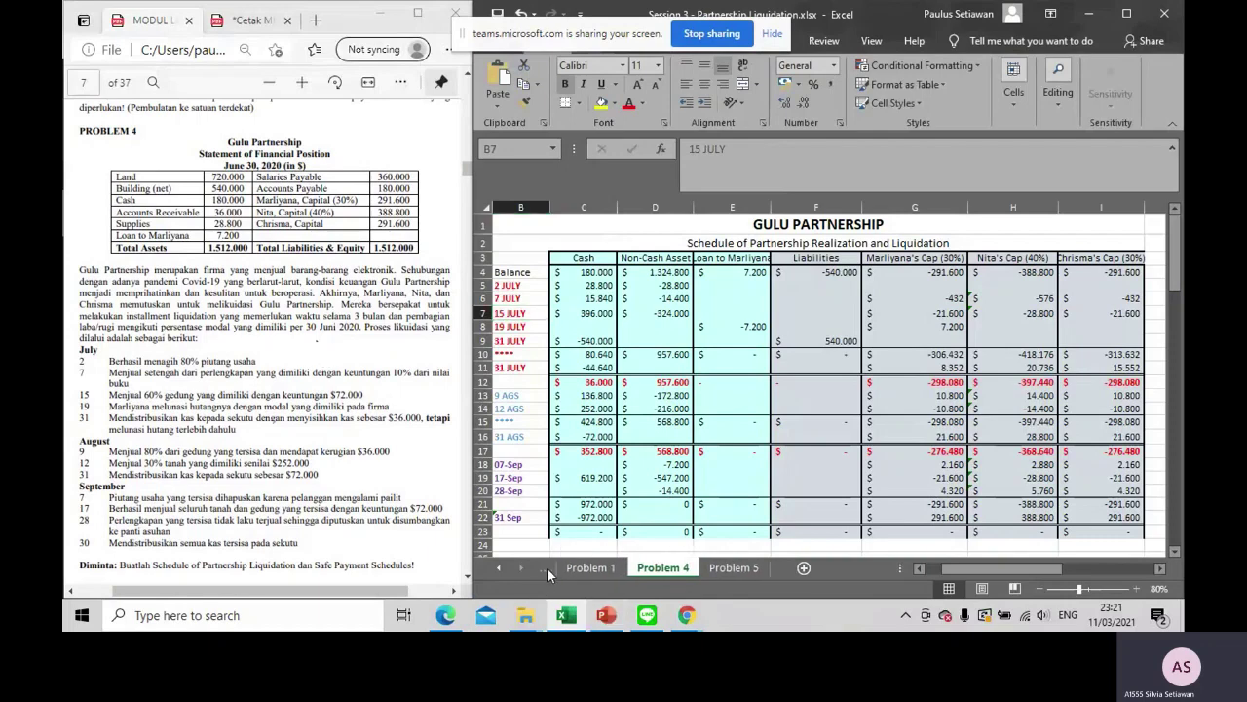
left_click(591, 567)
left_click(667, 570)
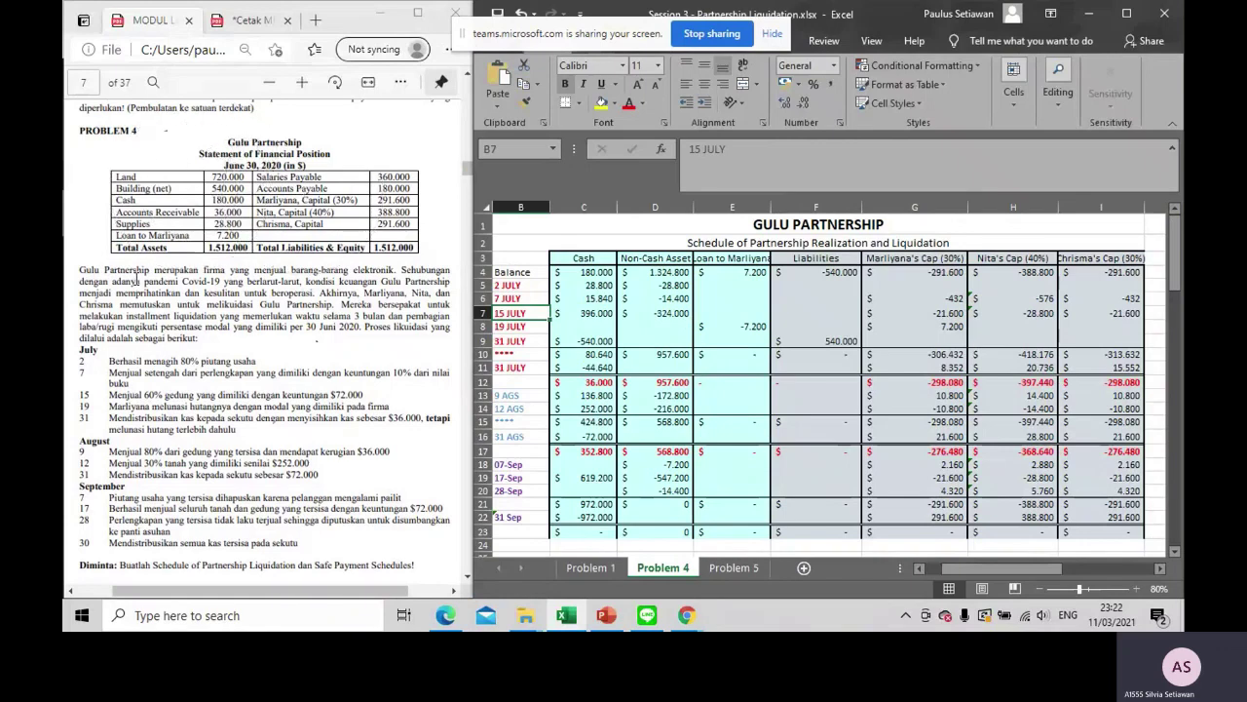
scroll(138, 280, "down", 2)
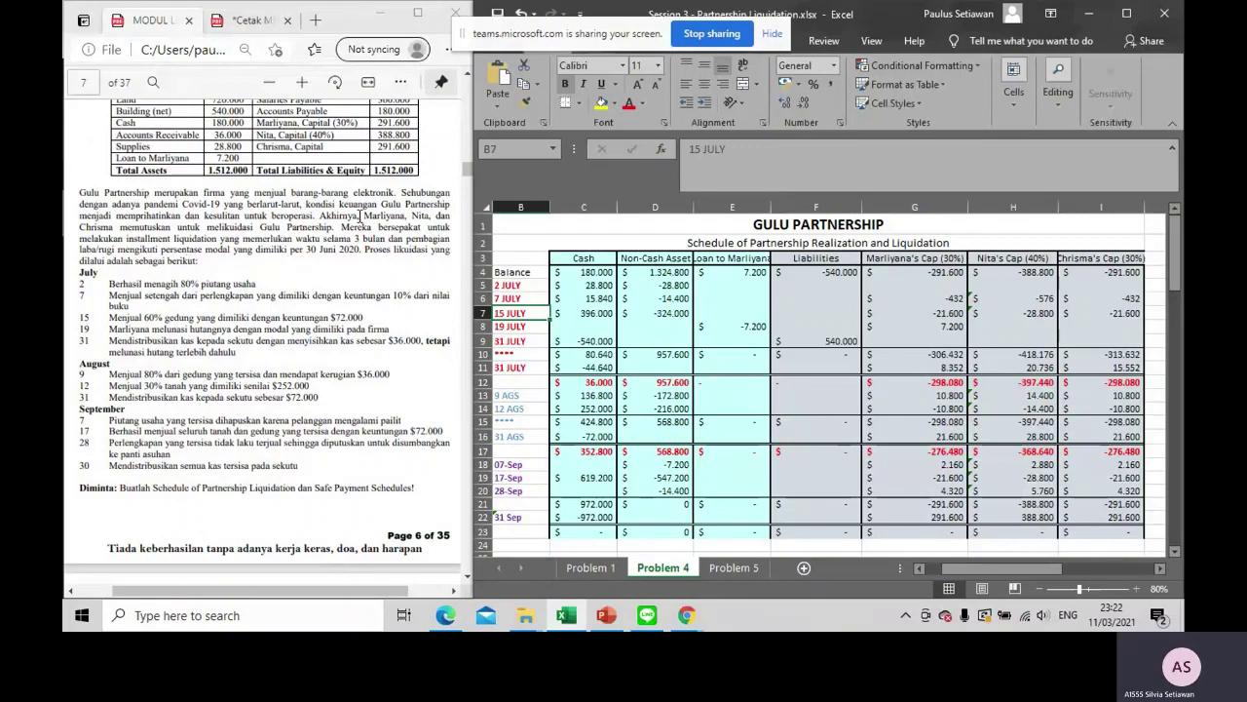
scroll(360, 223, "up", 2)
scroll(363, 222, "down", 2)
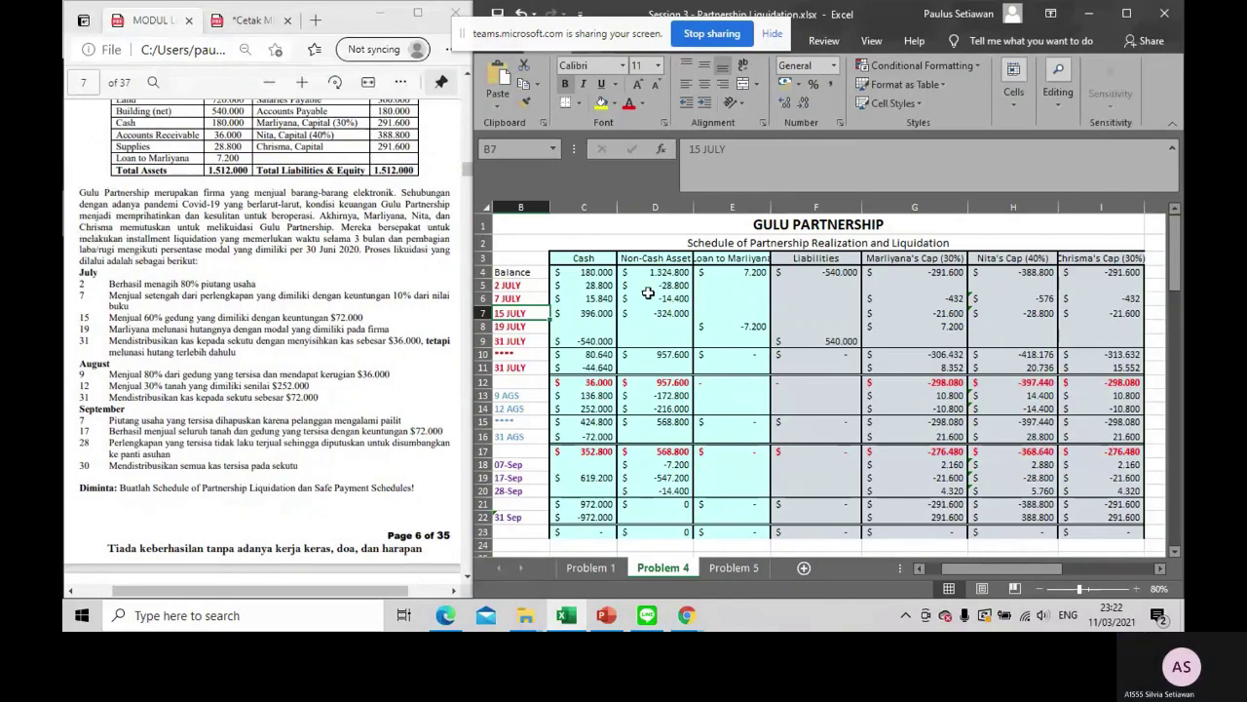
Go through the schedule's column headings in row 3 and widen column E to fit its full loan heading
left_click_drag(585, 260, 1092, 262)
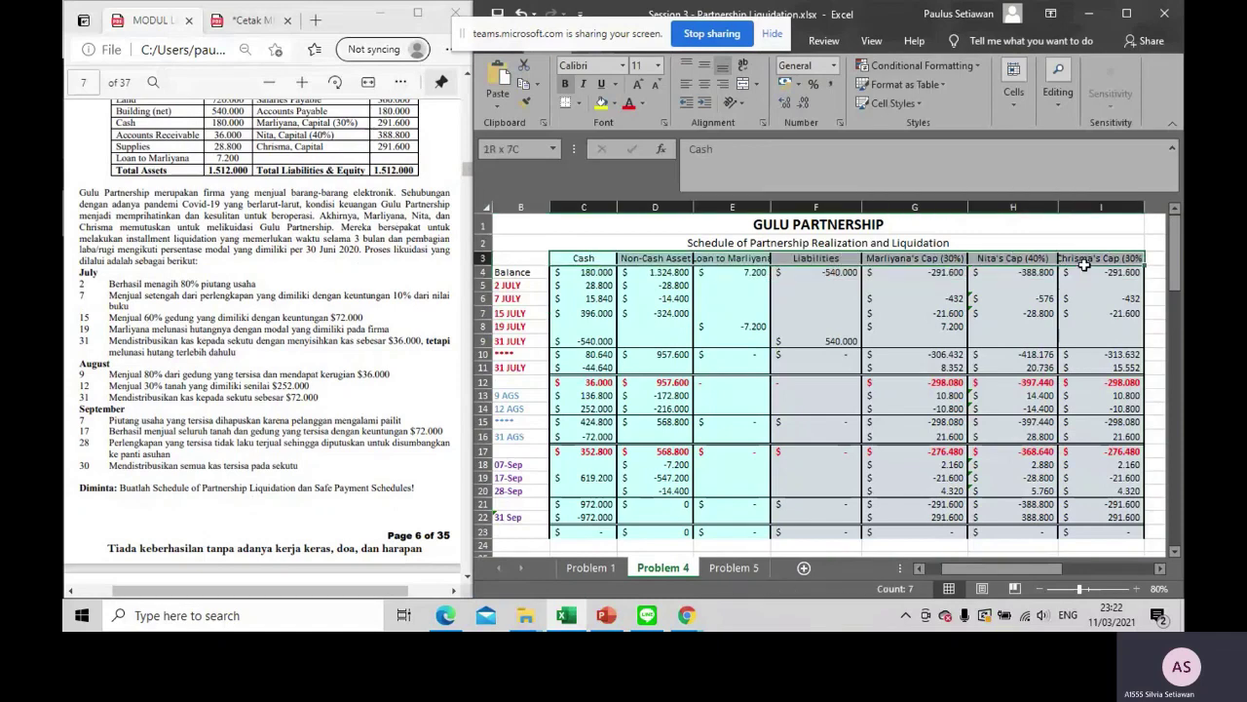
left_click(595, 258)
left_click(648, 258)
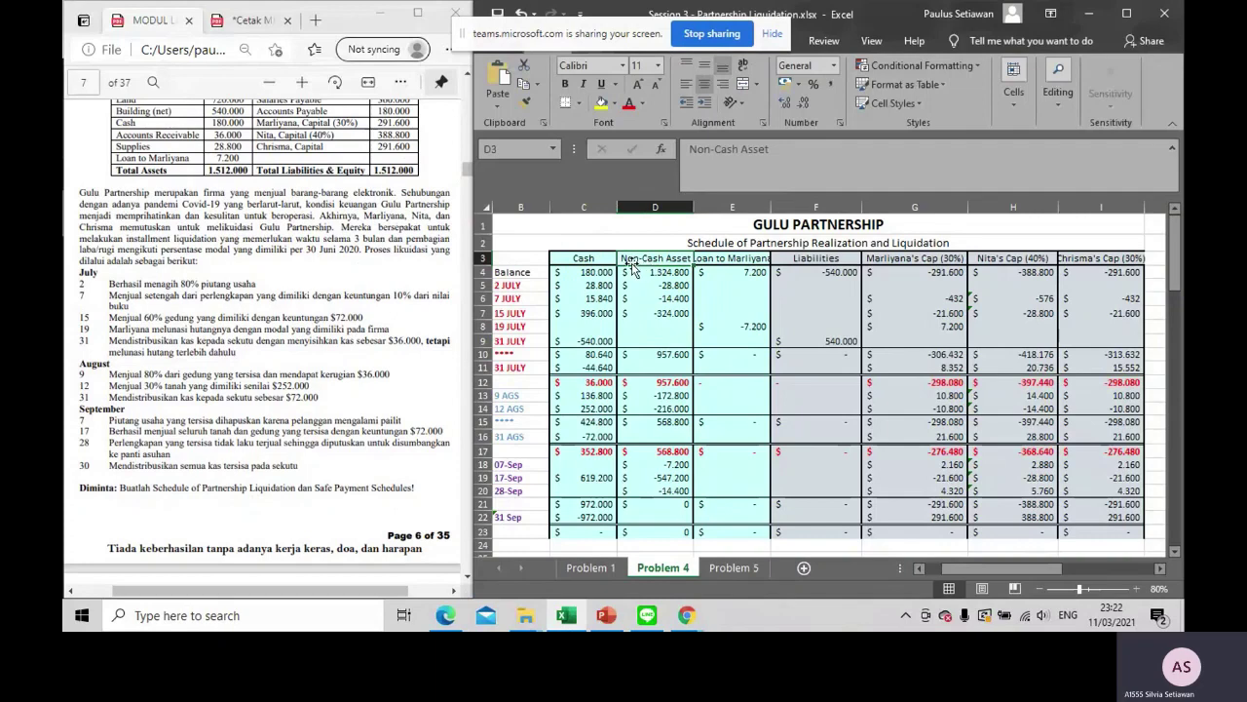
left_click(642, 259)
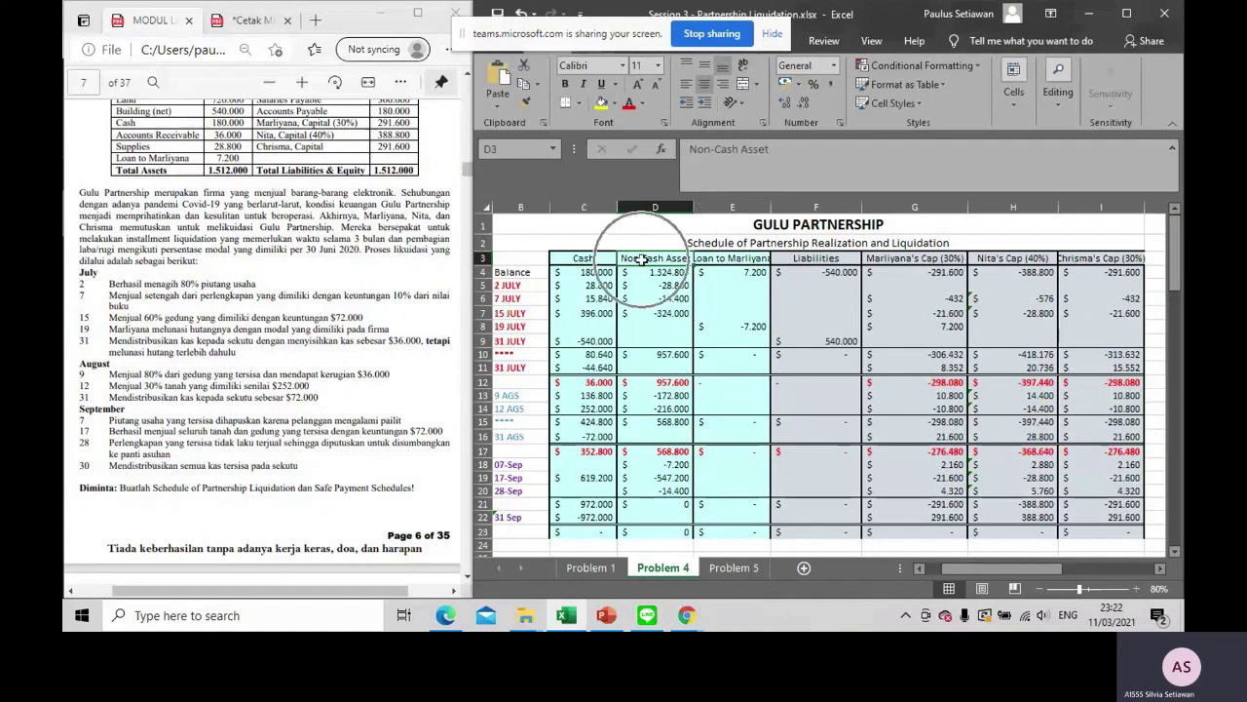
left_click(733, 260)
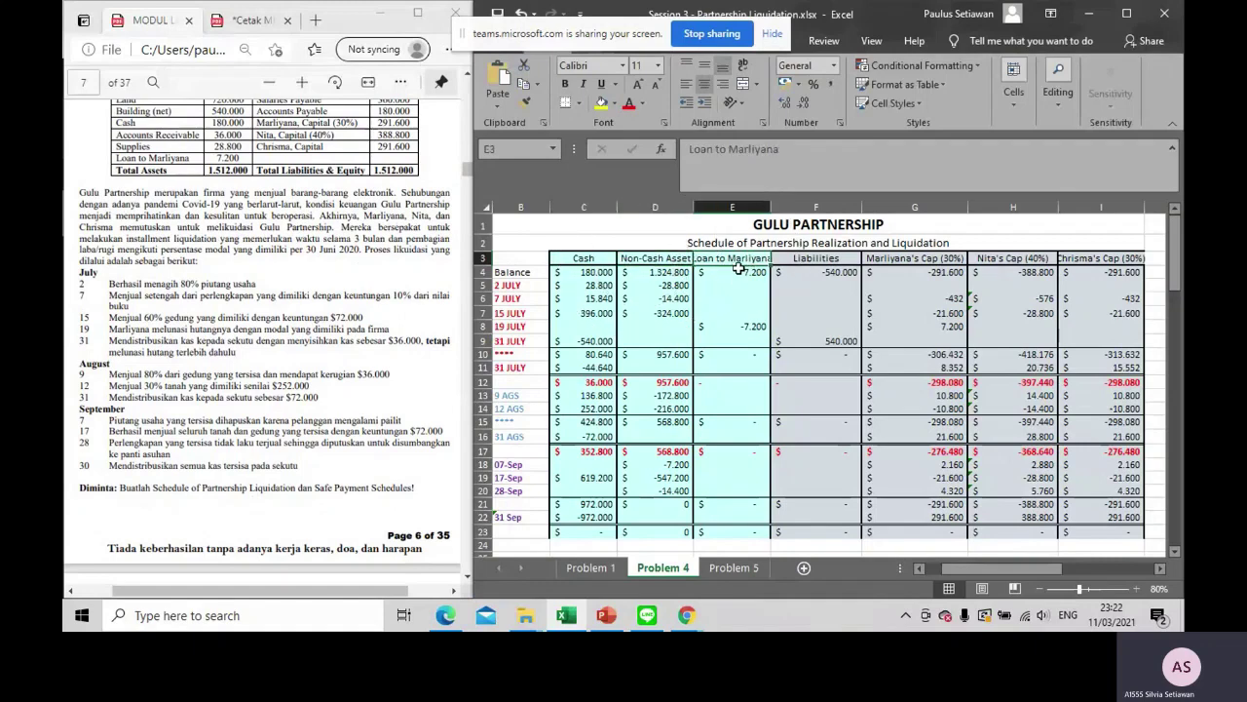
double_click(770, 206)
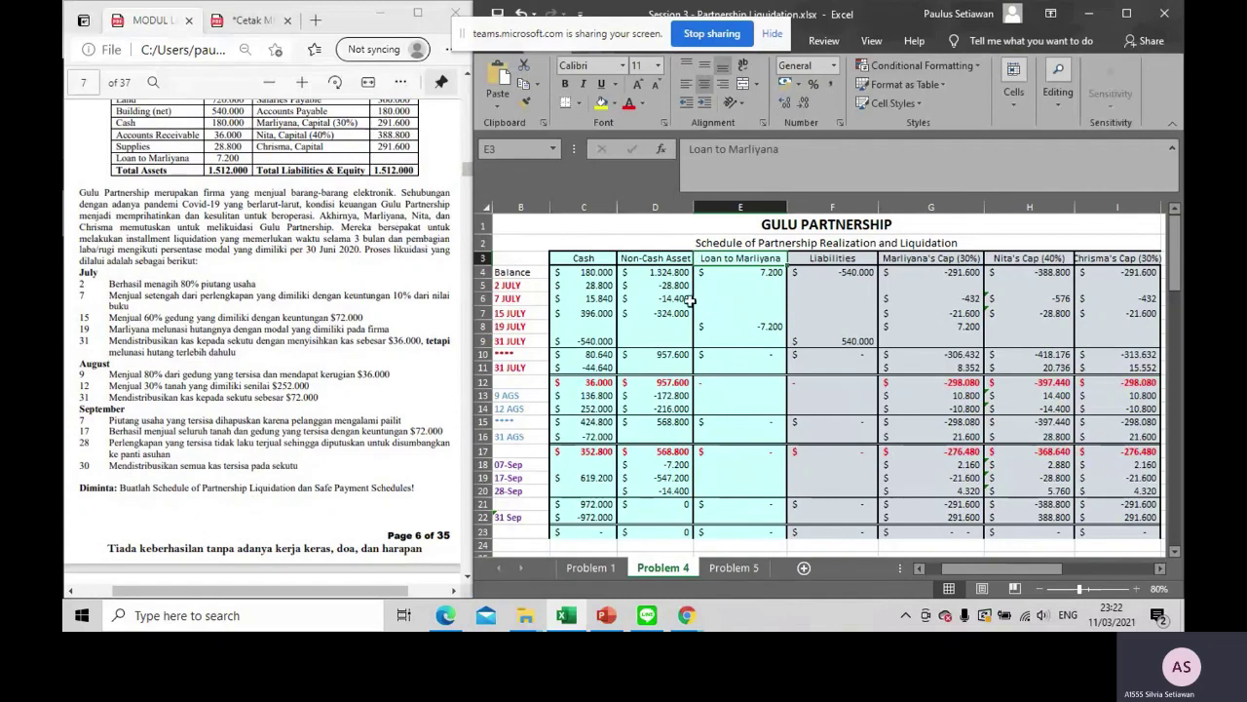
Review how the schedule divides into asset columns C to E and liabilities and capital columns F to I
left_click_drag(584, 259, 585, 272)
left_click_drag(668, 343, 794, 534)
left_click_drag(831, 265, 1155, 542)
left_click(812, 295)
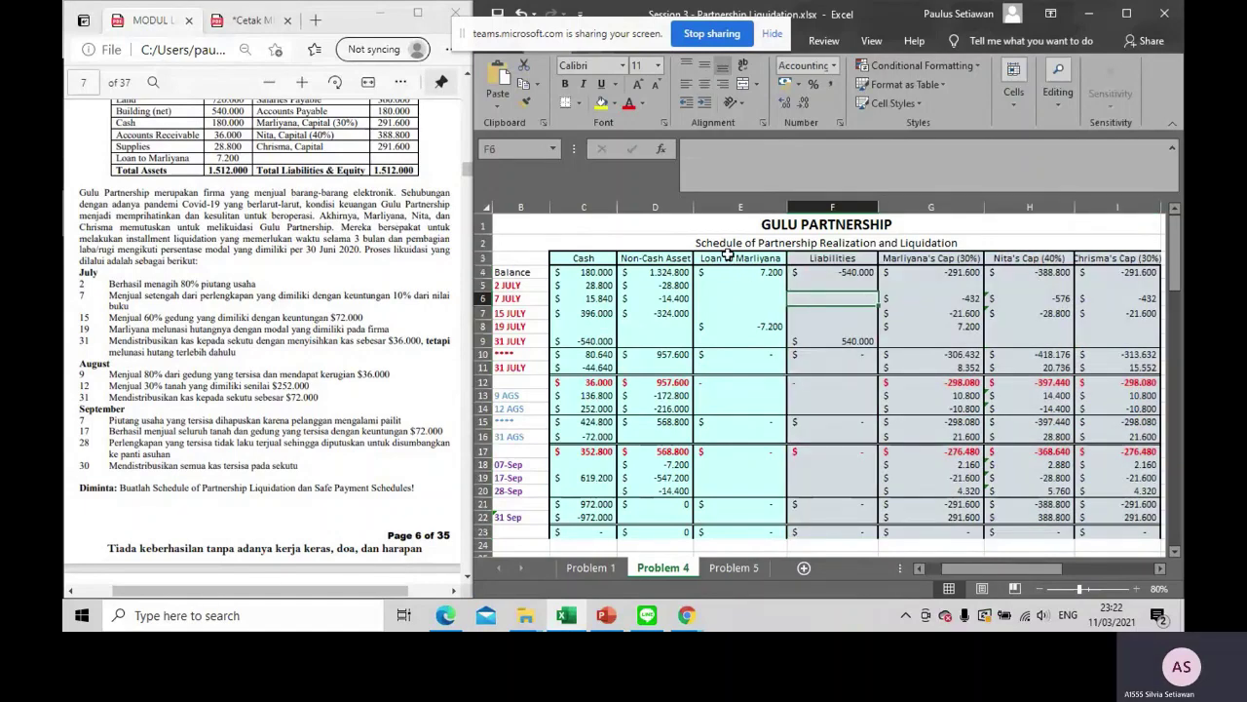
left_click(730, 259)
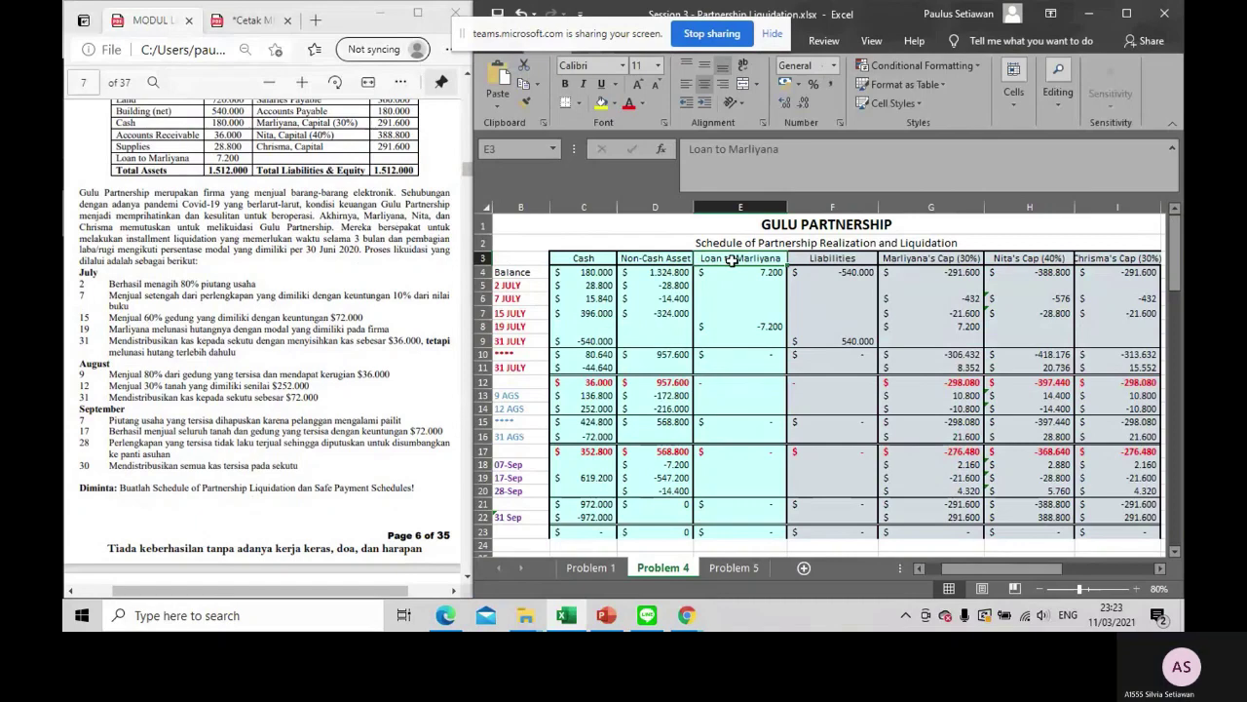
left_click(824, 272)
left_click(873, 257)
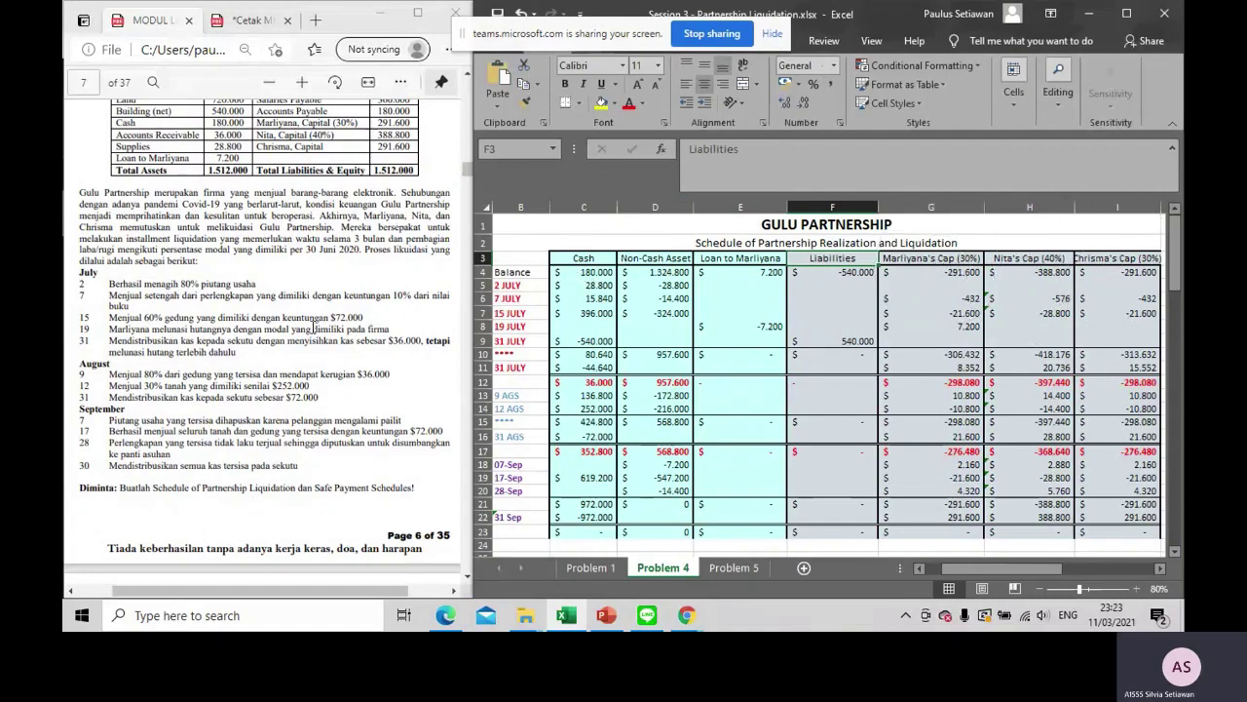
Compare the Balance row's cash, non-cash, loan, liabilities and capital entries with the June 30, 2020 statement of financial position
left_click(592, 272)
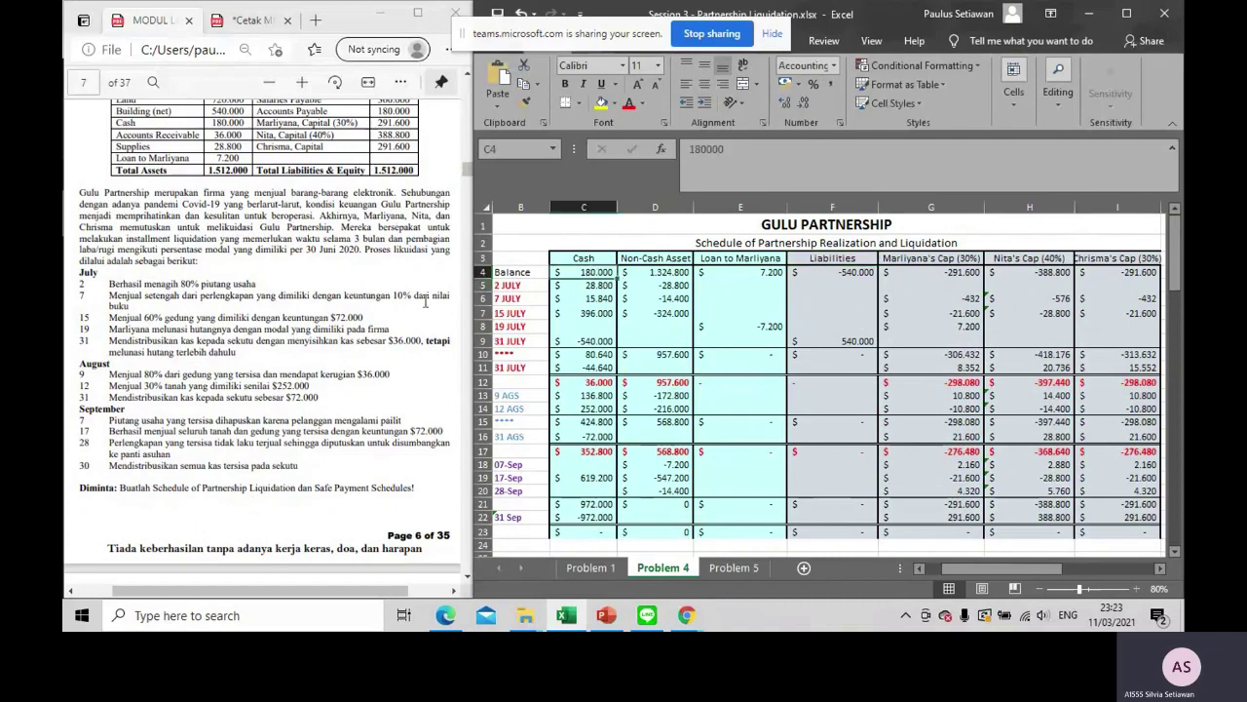
scroll(413, 318, "up", 2)
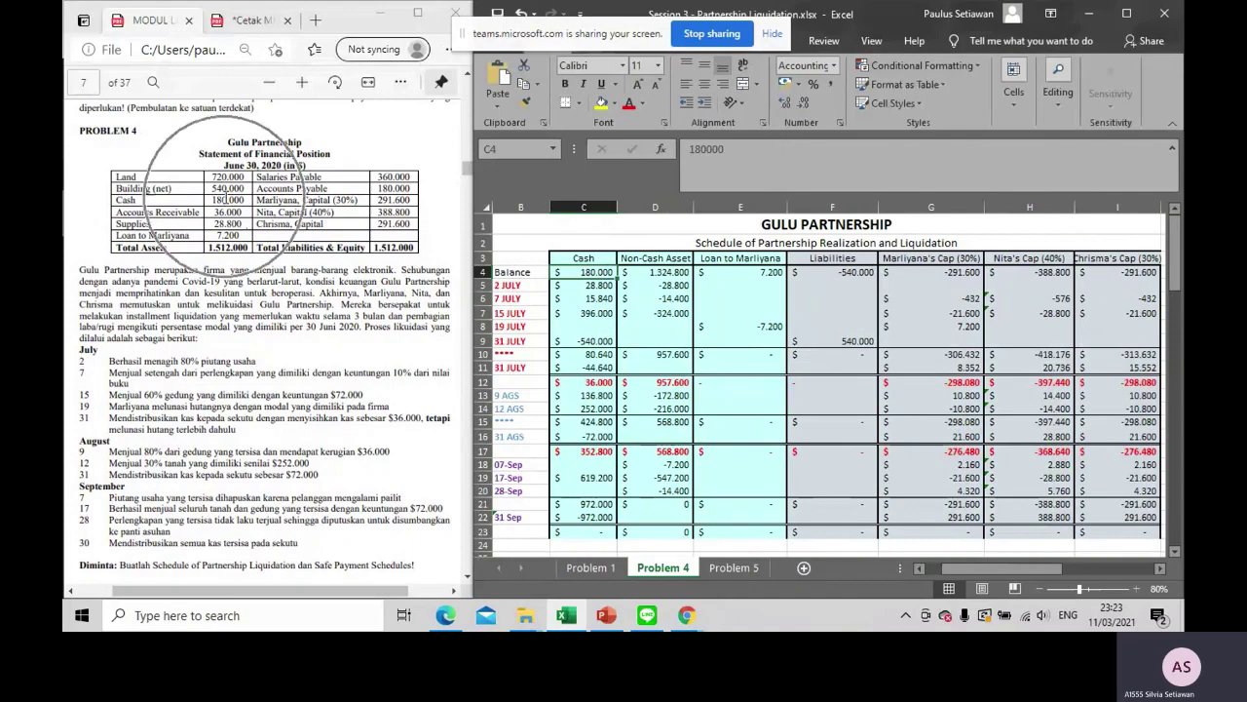
left_click(668, 272)
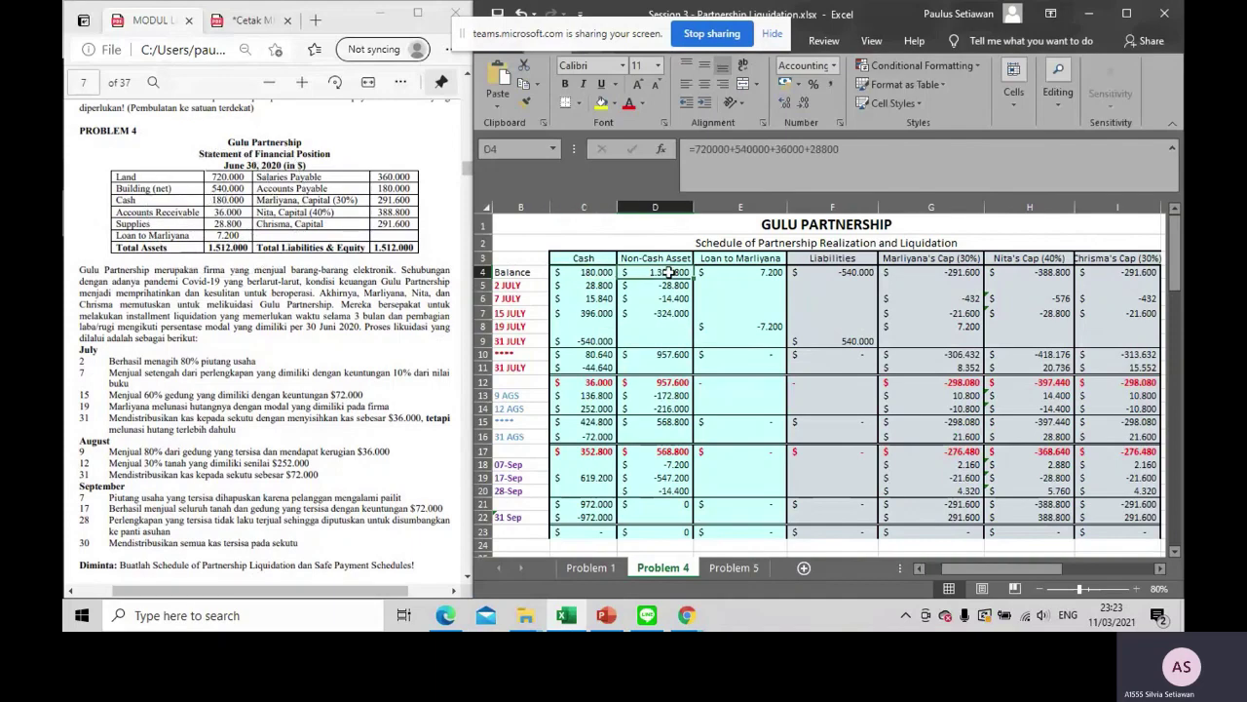
double_click(666, 273)
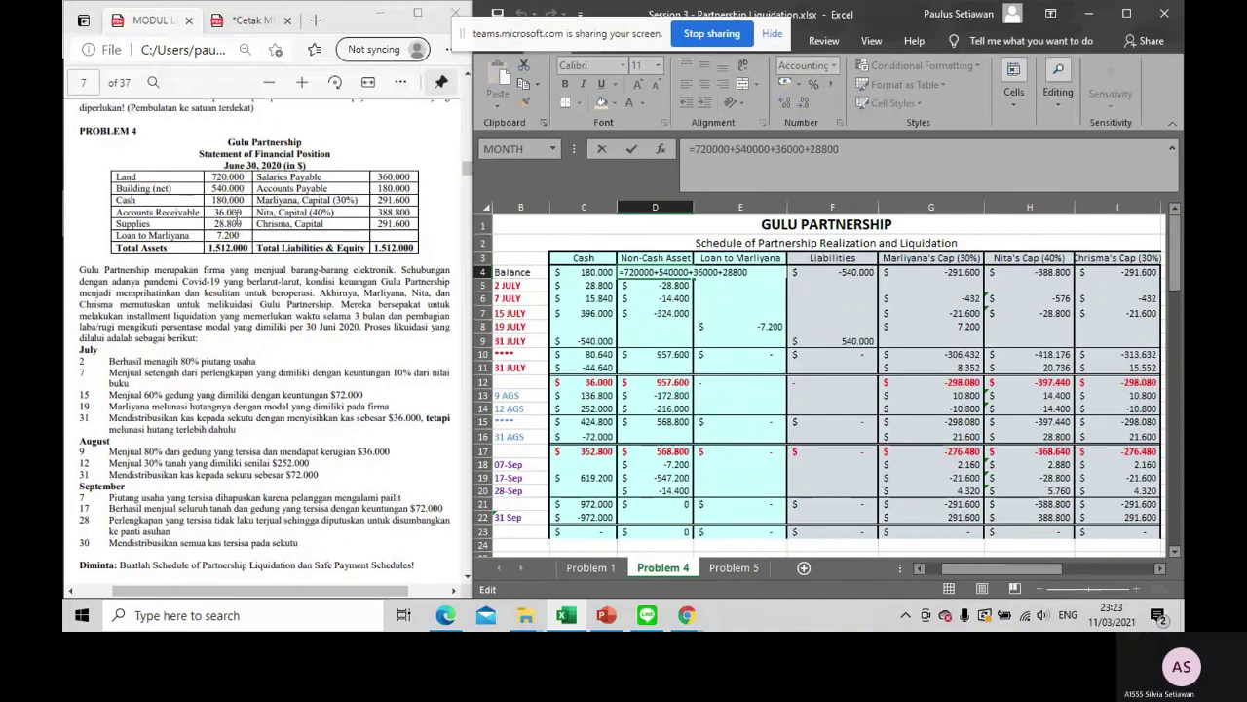
key("Return")
left_click(738, 274)
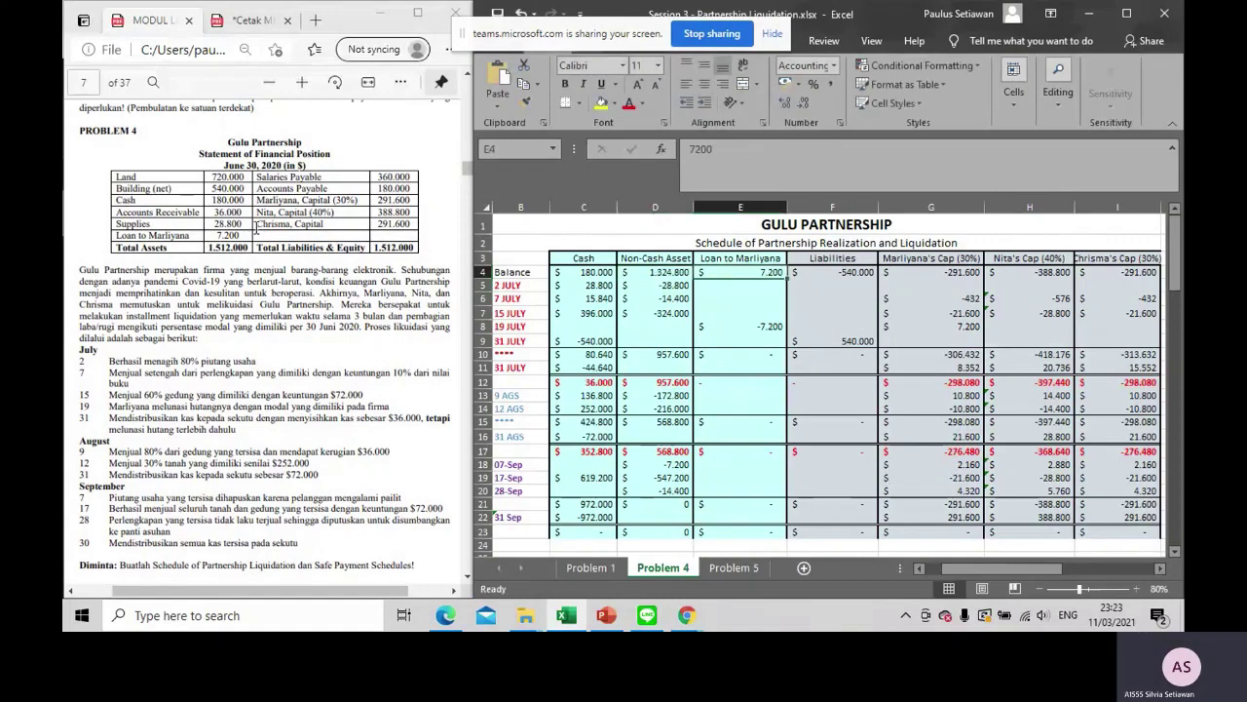
left_click_drag(833, 273, 1155, 277)
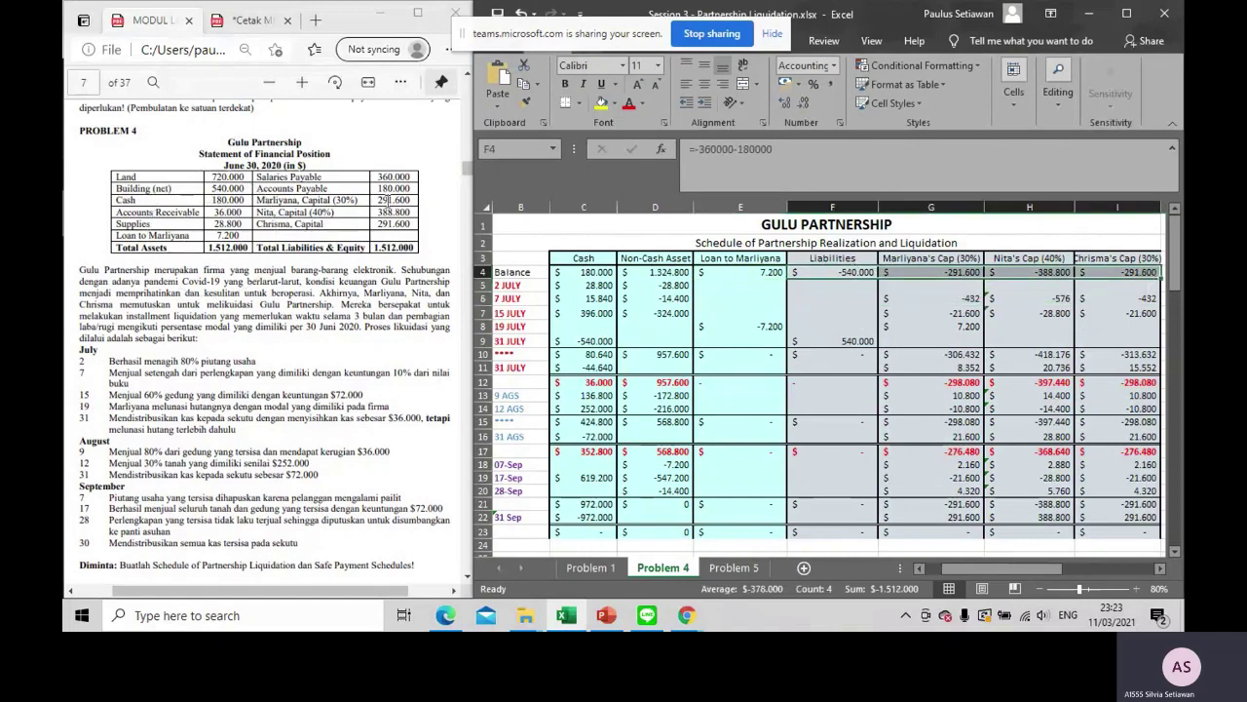
key("ctrl+q")
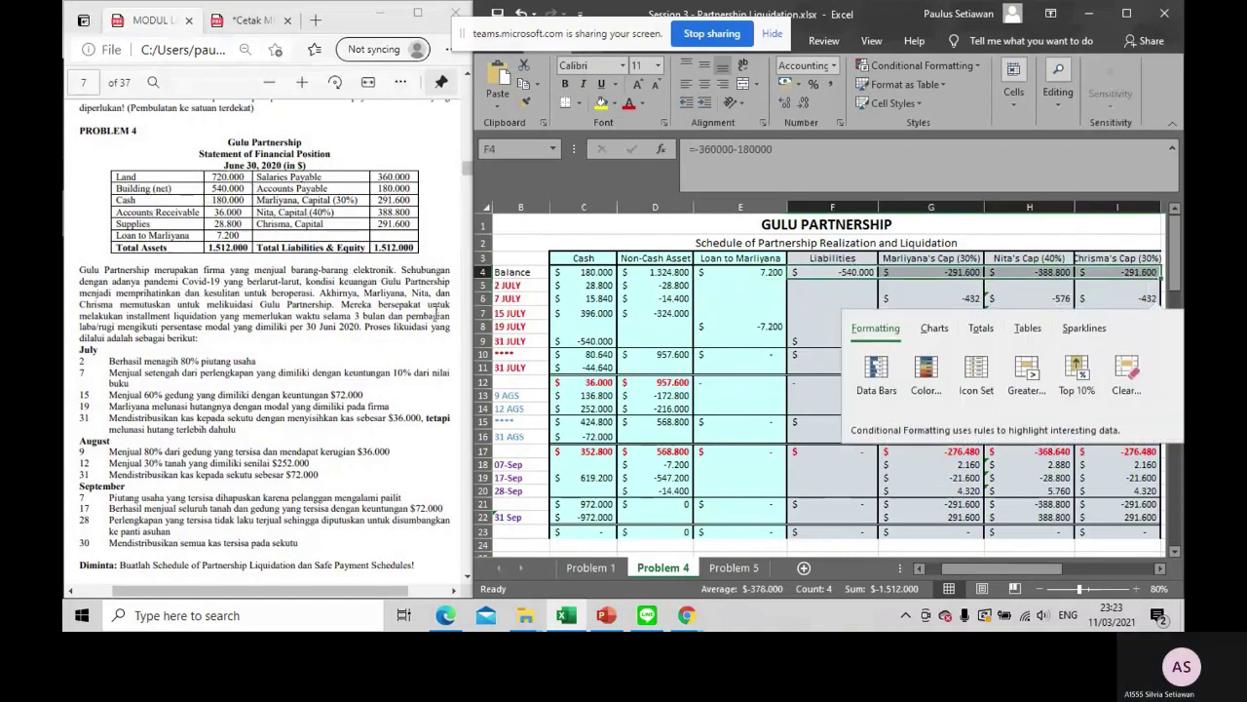
left_click(707, 352)
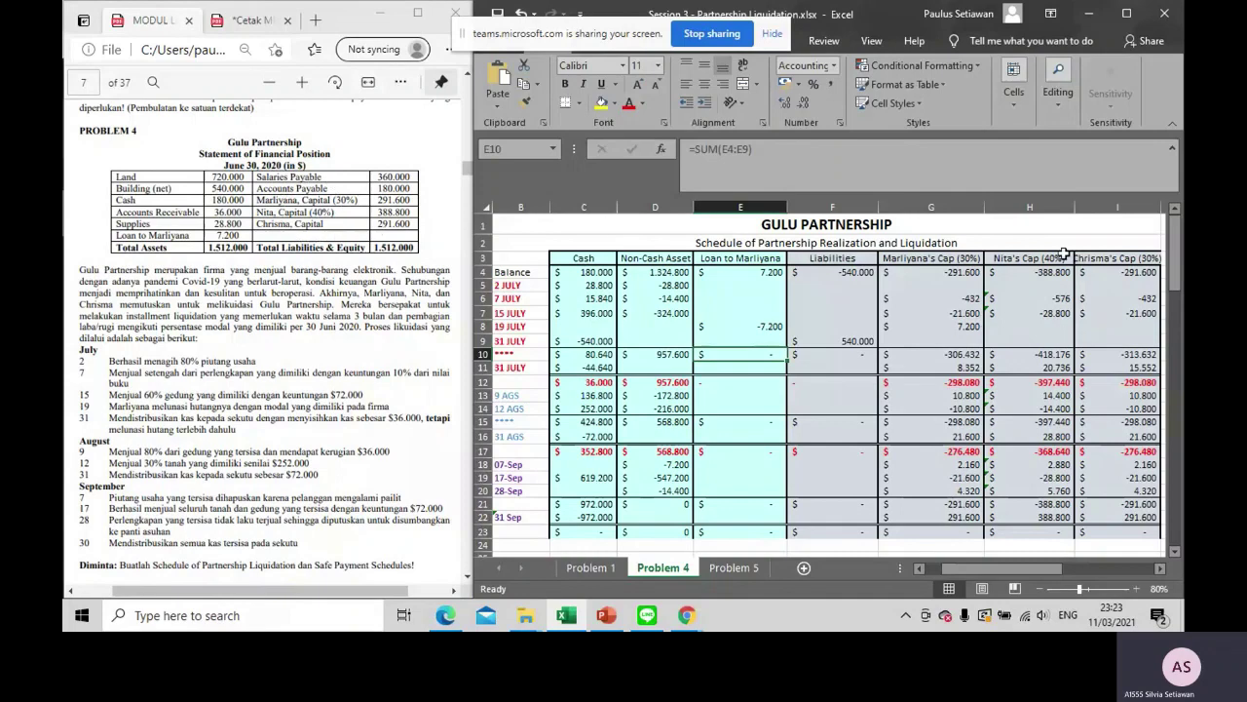
Examine the three partners' capital headings in row 3 and the sharing percentages they carry
left_click(969, 264)
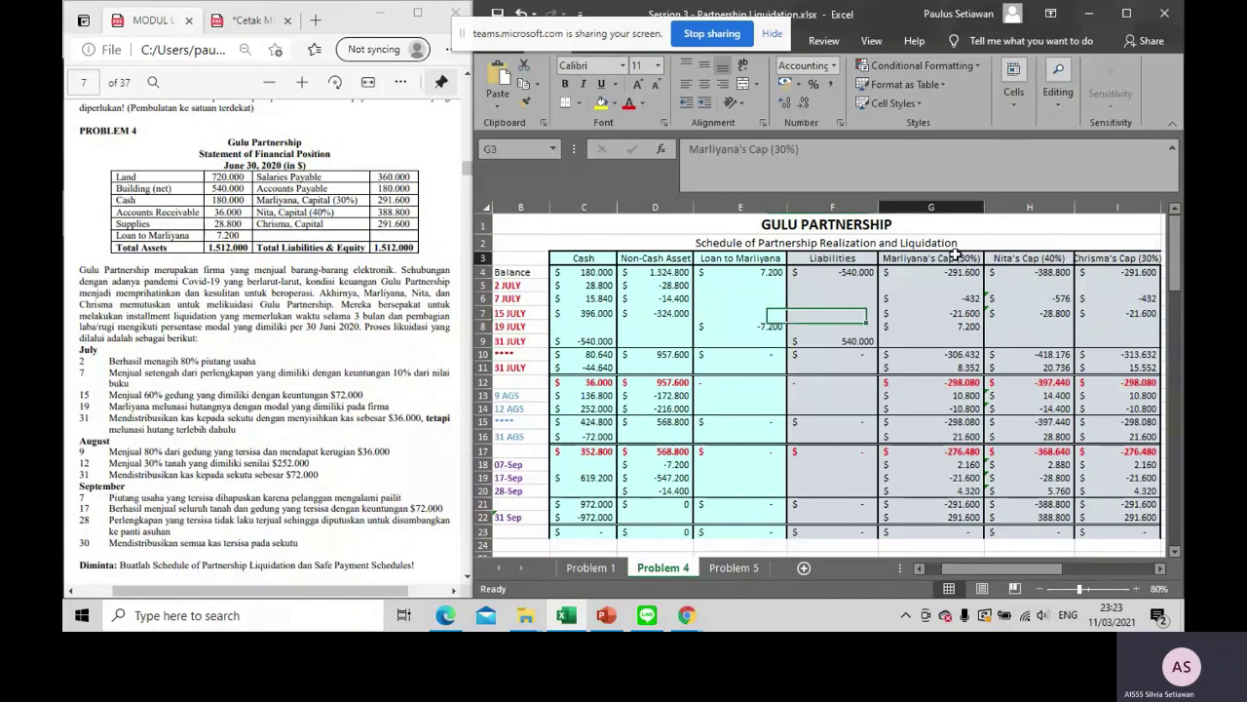
left_click(1116, 261)
left_click(1060, 263)
left_click(962, 257)
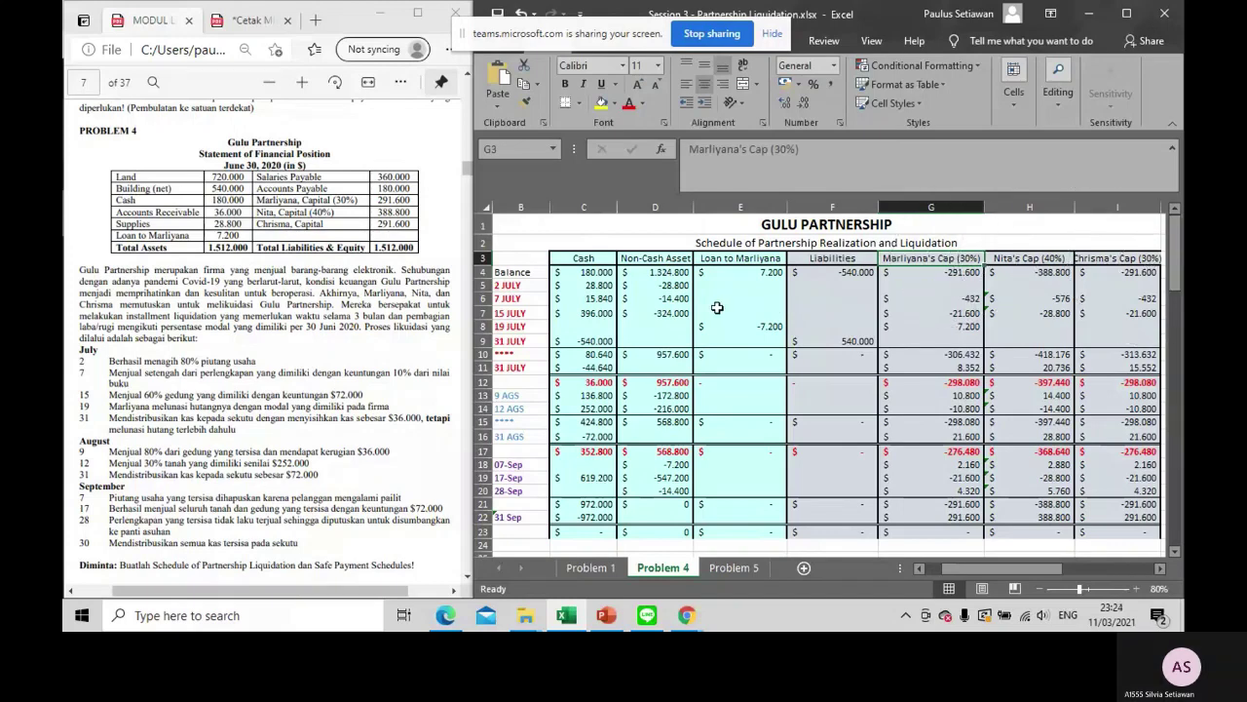
Check the 2 July non-cash asset formula in D5 against the accounts receivable data in the PDF
scroll(261, 390, "down", 1)
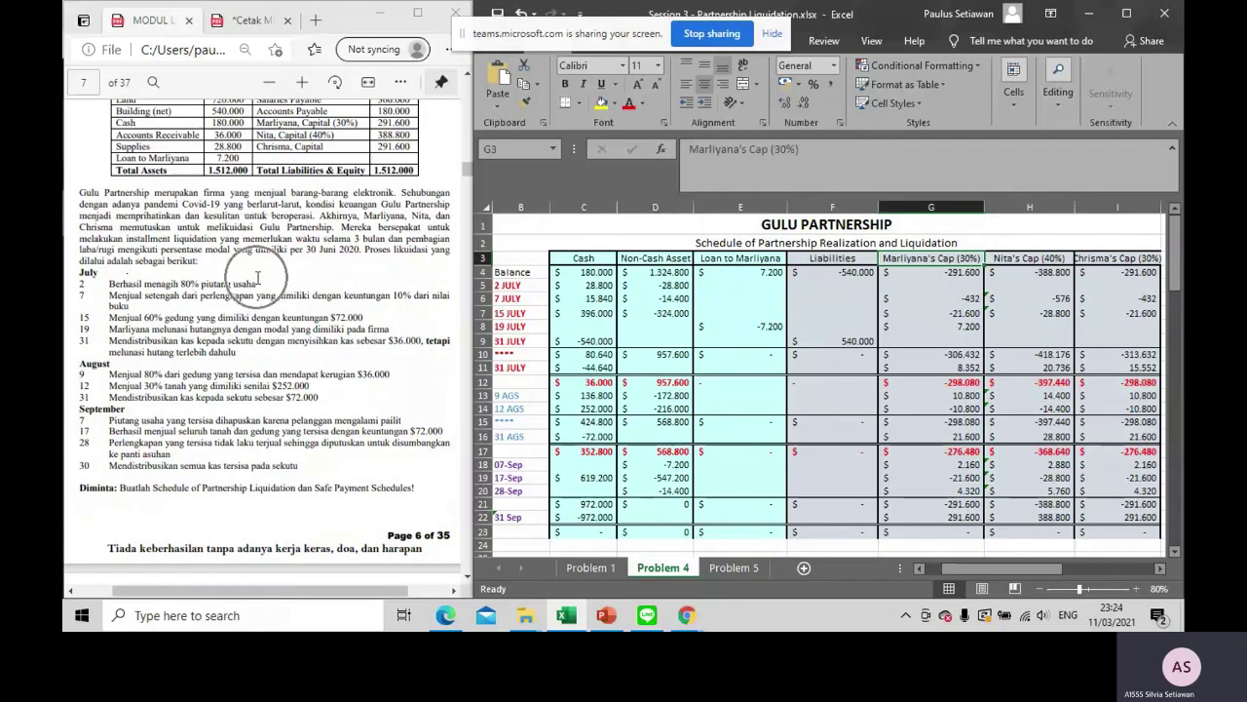
left_click(636, 285)
type("=-80%*36000")
left_click(645, 286)
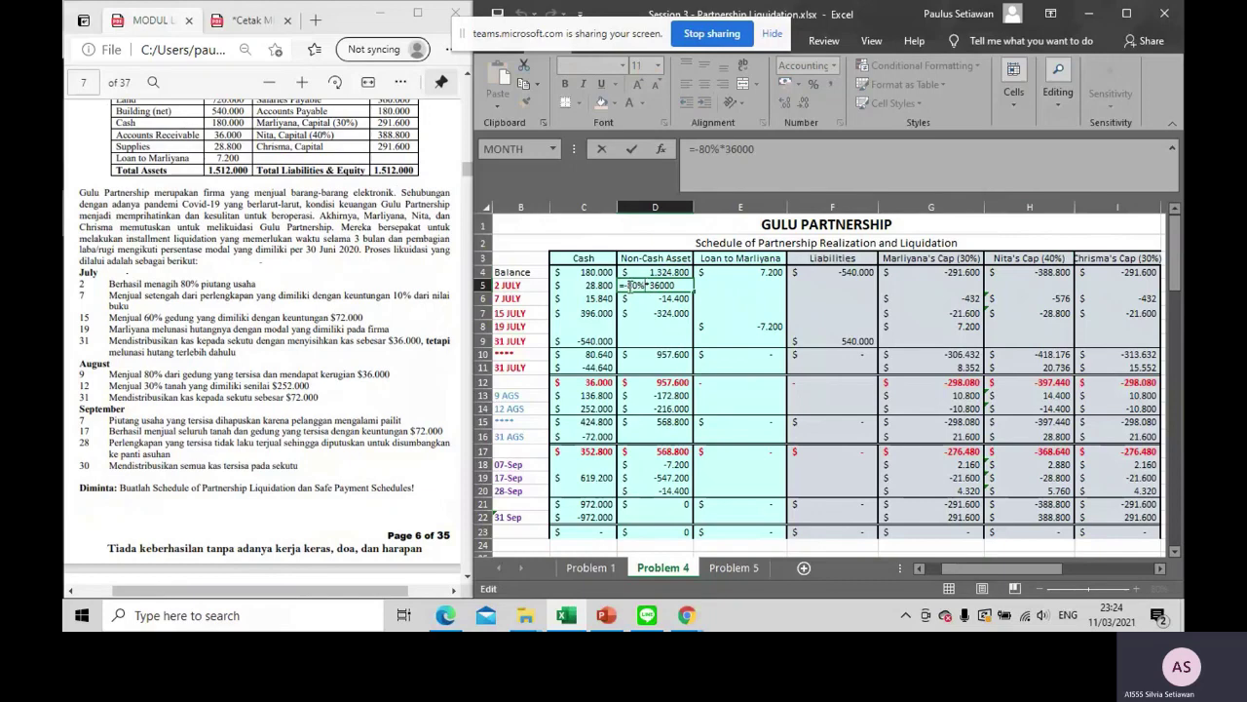
key("ctrl")
scroll(248, 416, "up", 2)
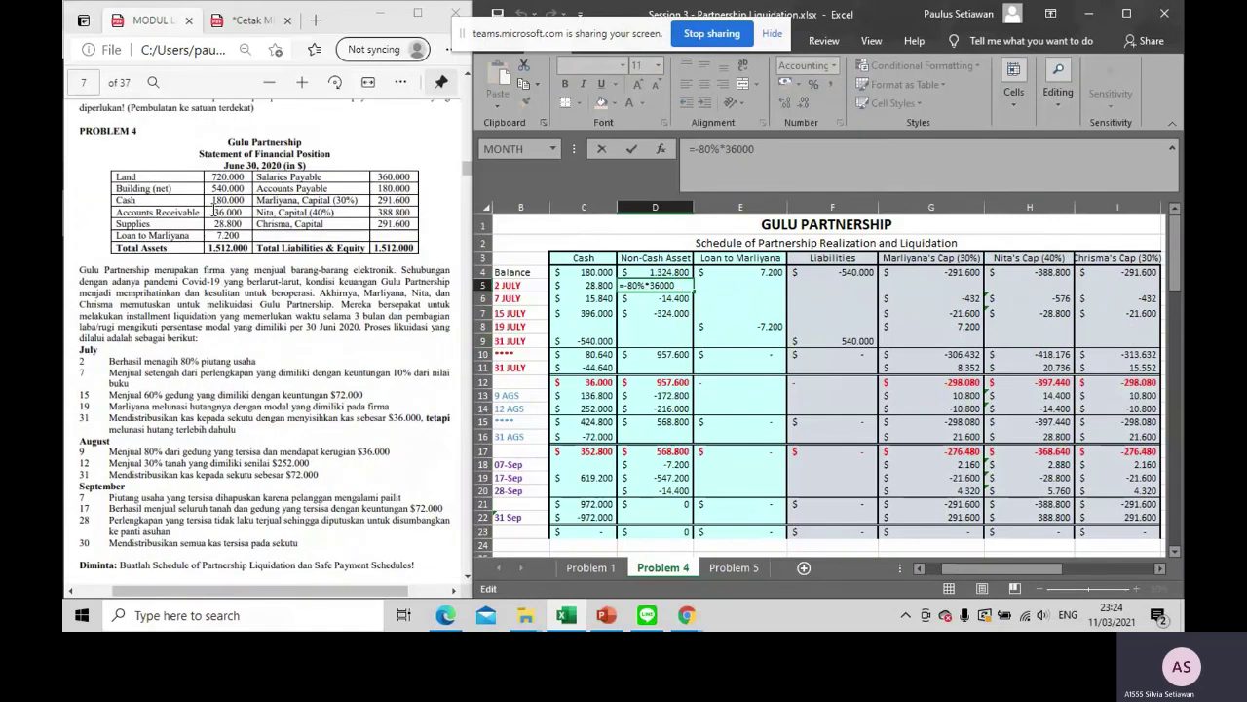
Highlight the accounts receivable amount 36.000 and the phrase "80% piutang usaha" in yellow in the PDF
left_click_drag(213, 211, 248, 211)
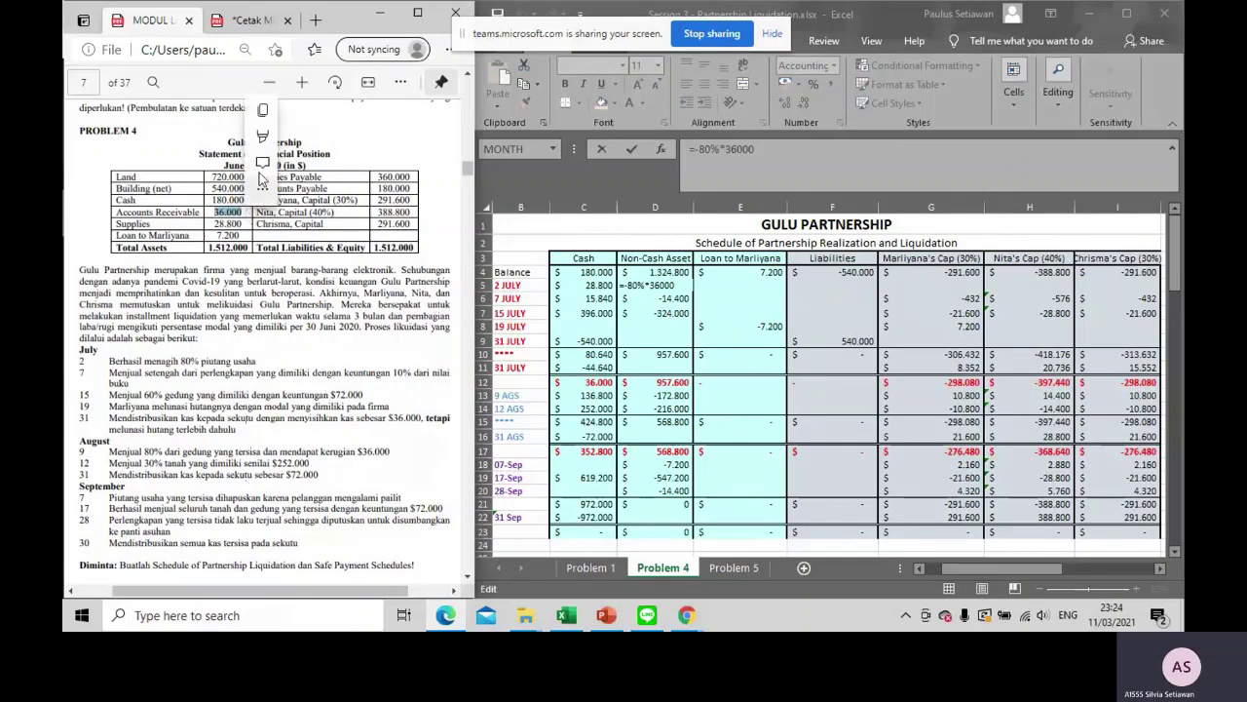
mouse_move(292, 141)
left_click(428, 137)
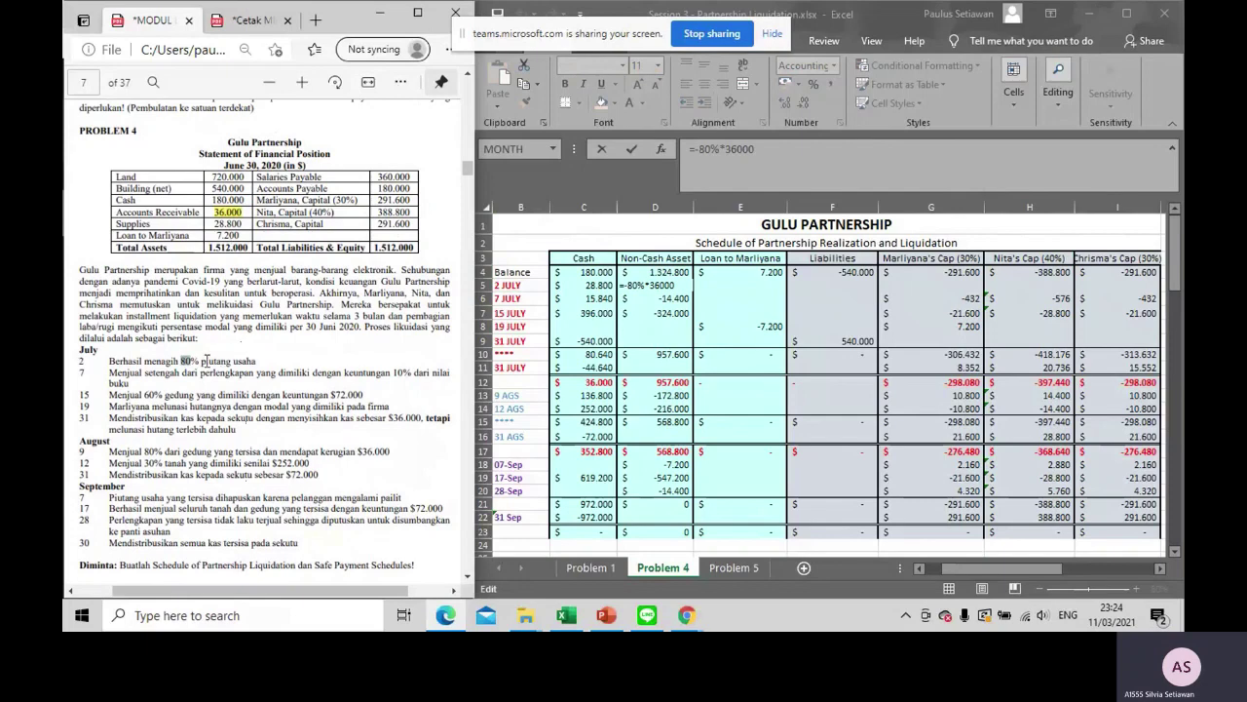
left_click_drag(181, 361, 256, 360)
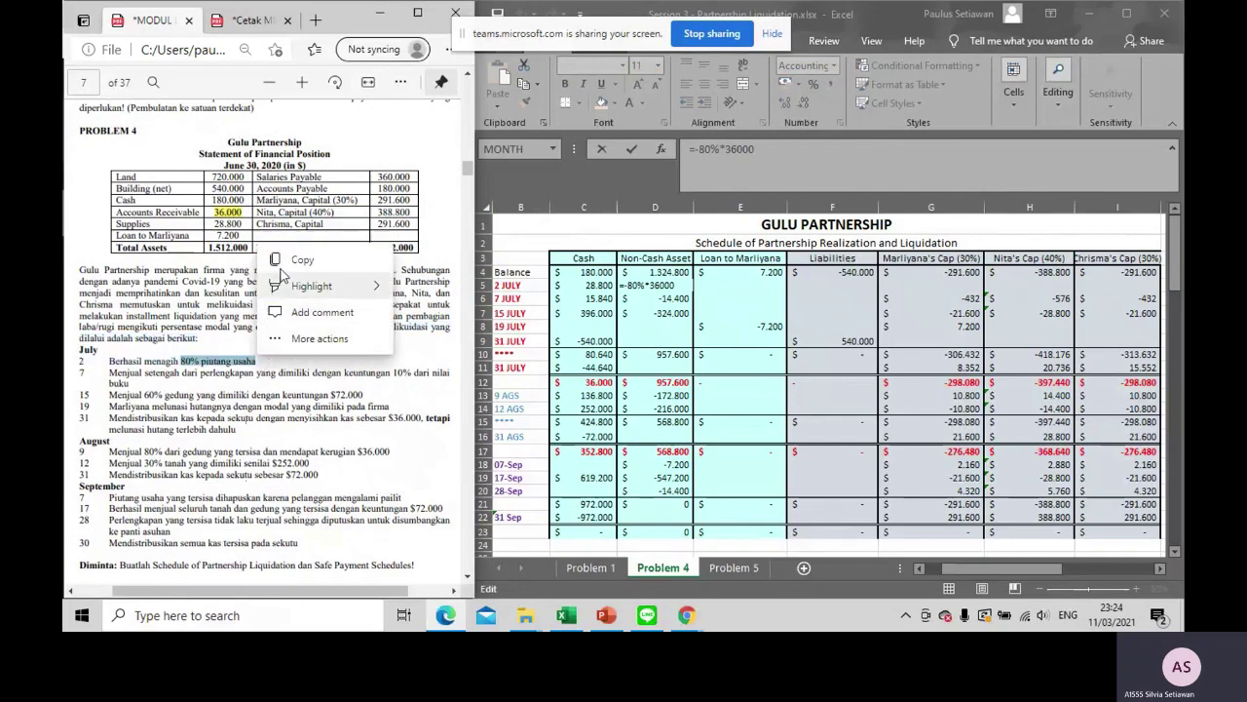
mouse_move(295, 285)
left_click(428, 286)
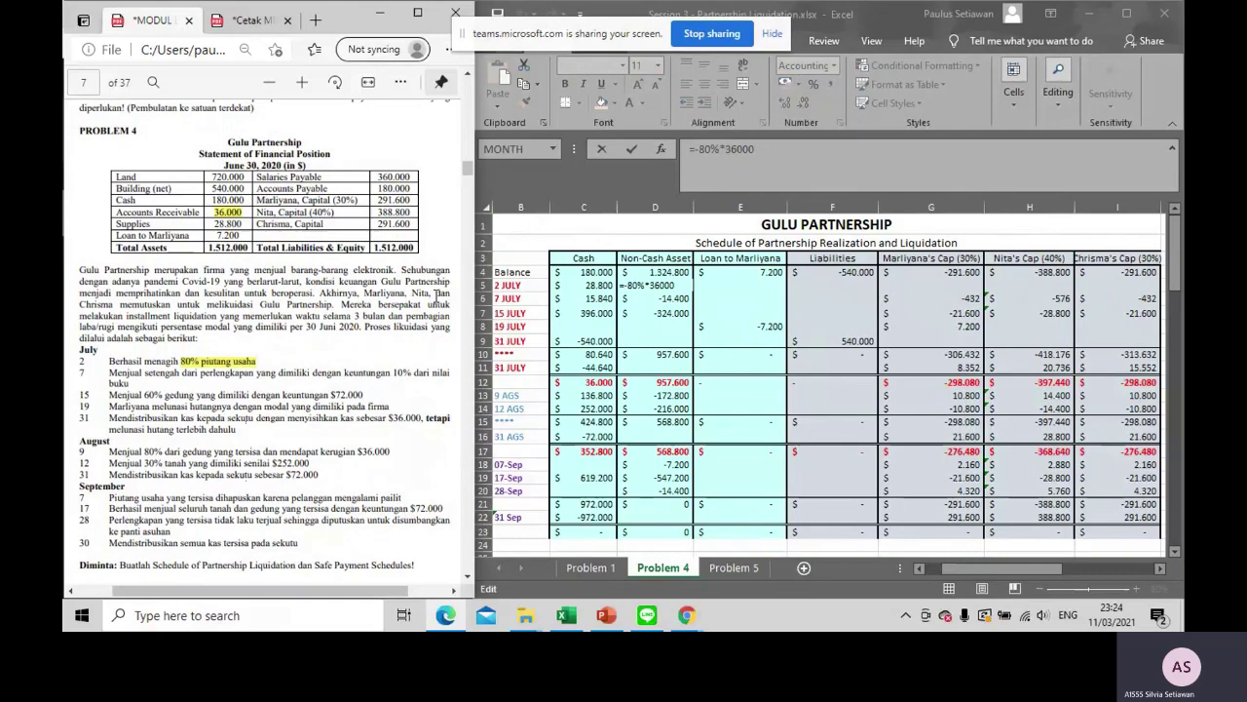
Leave the D5 formula unedited and inspect the 2 July cash and non-cash formulas in C5 and D5
left_click(680, 299)
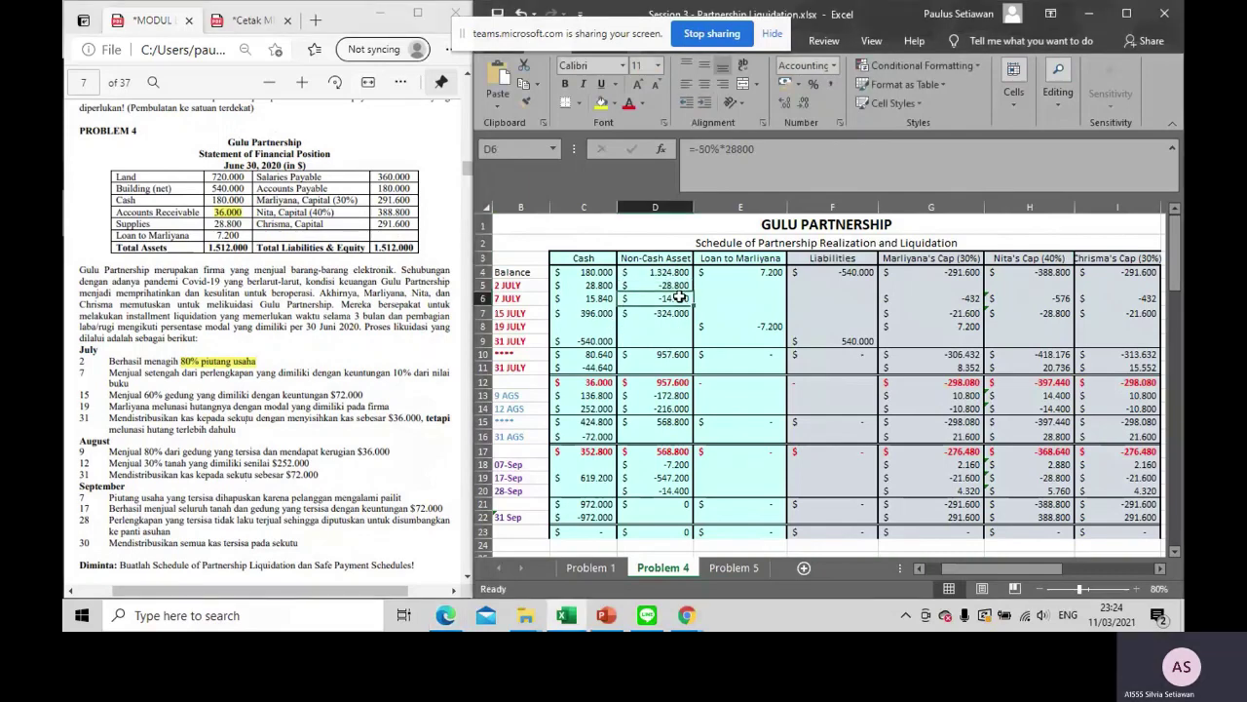
left_click(606, 285)
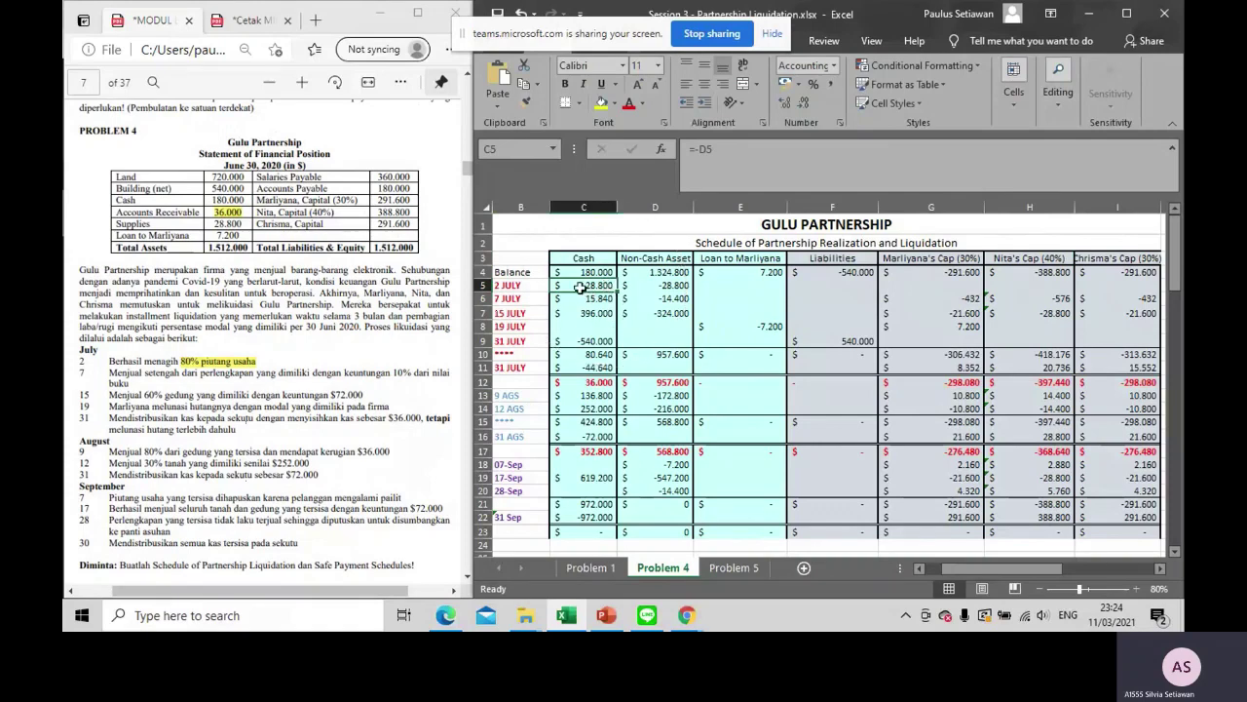
left_click(664, 283)
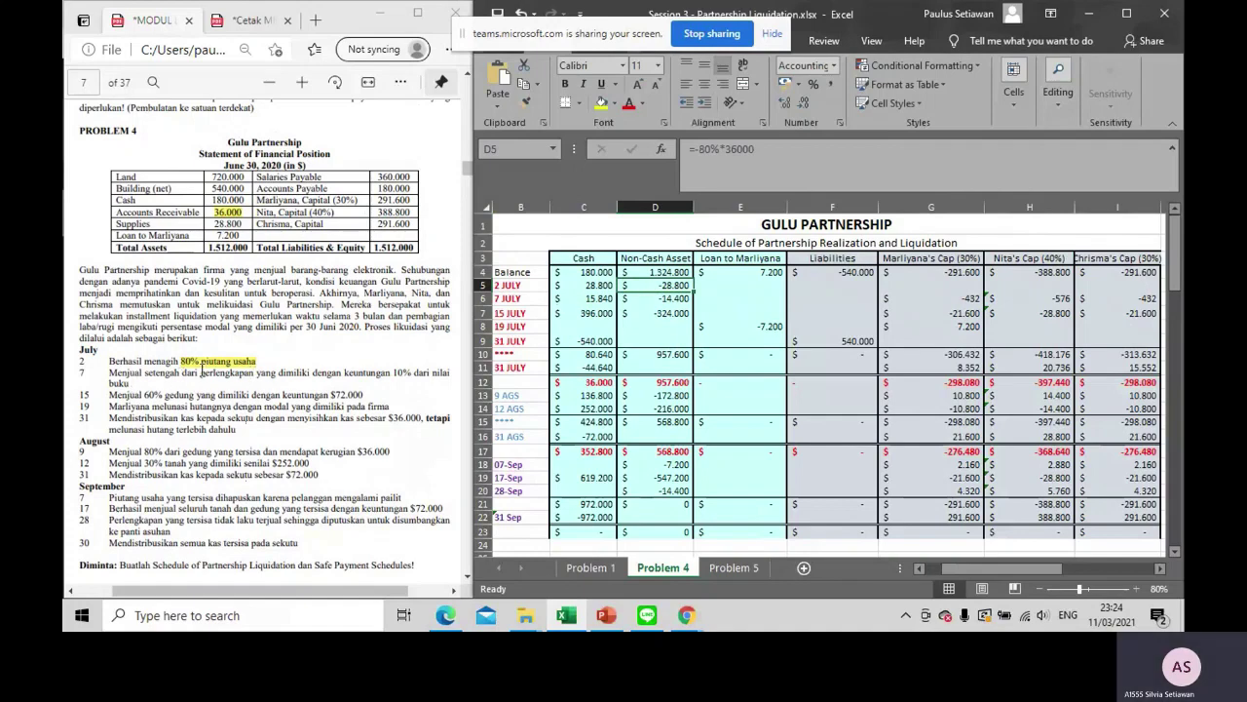
Highlight the word "perlengkapan" and the phrase "keuntungan 10%" in yellow in the PDF's 7 July entry
left_click_drag(202, 371, 259, 376)
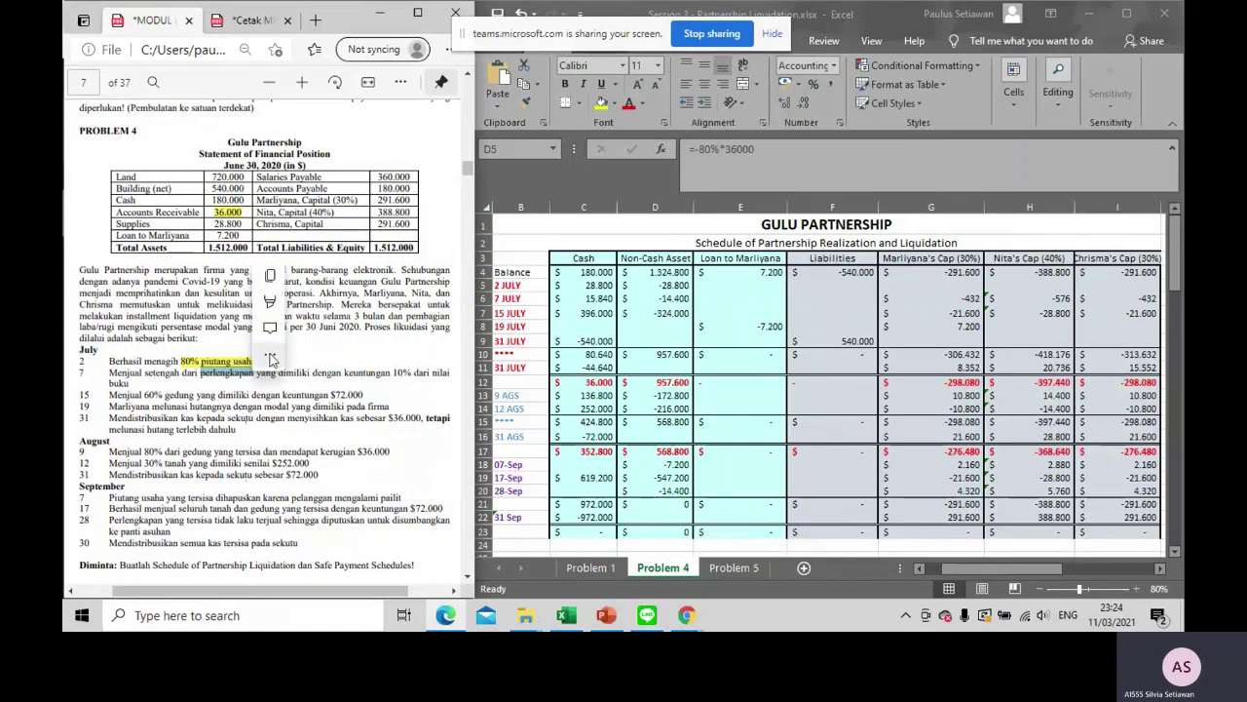
mouse_move(339, 304)
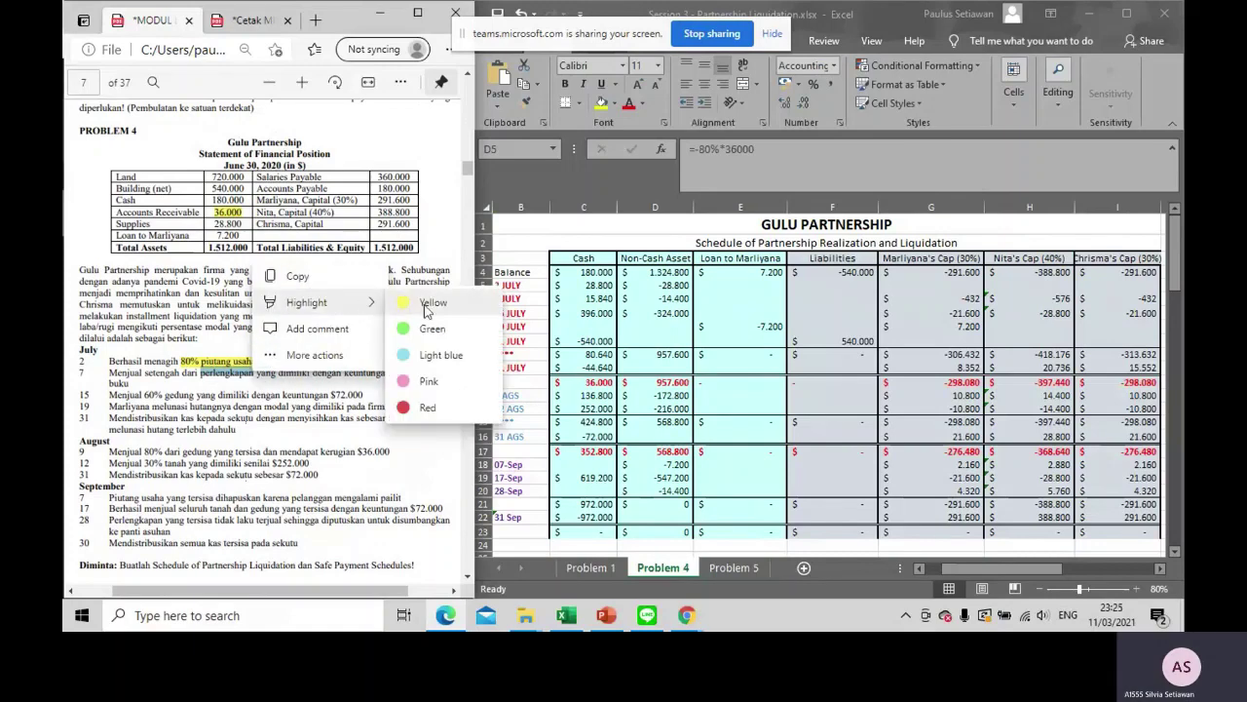
left_click(429, 303)
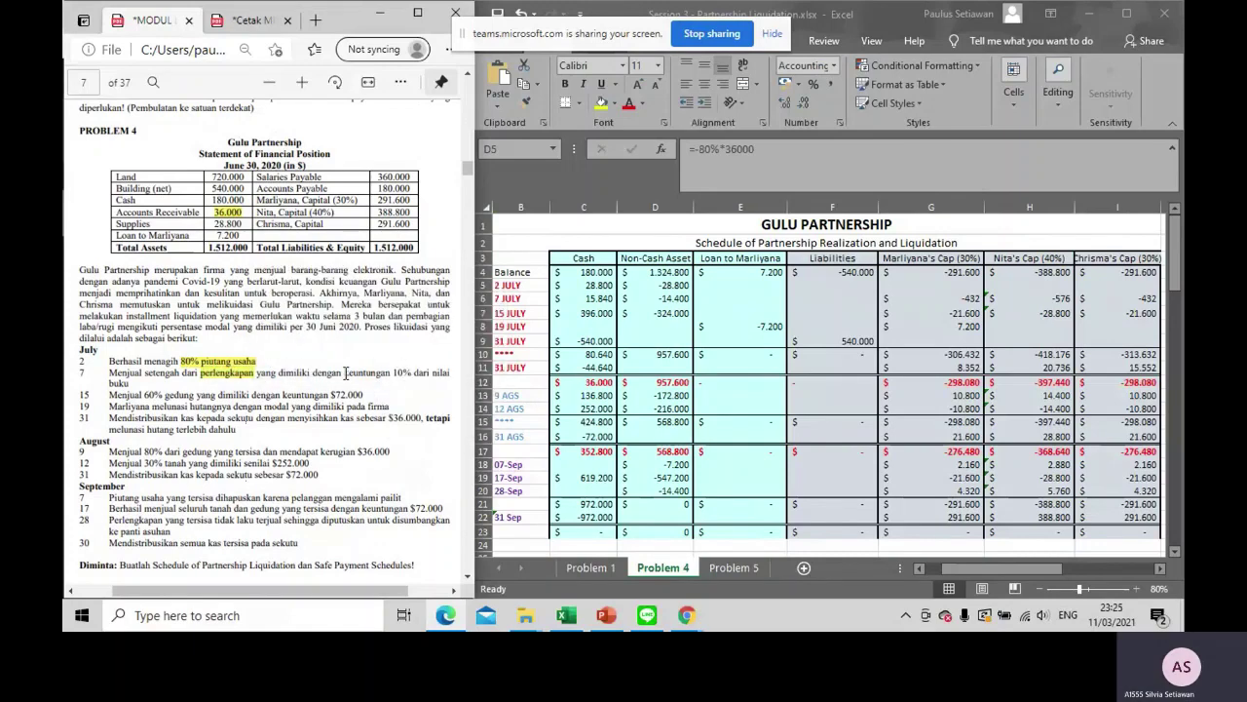
left_click_drag(344, 373, 415, 374)
mouse_move(490, 300)
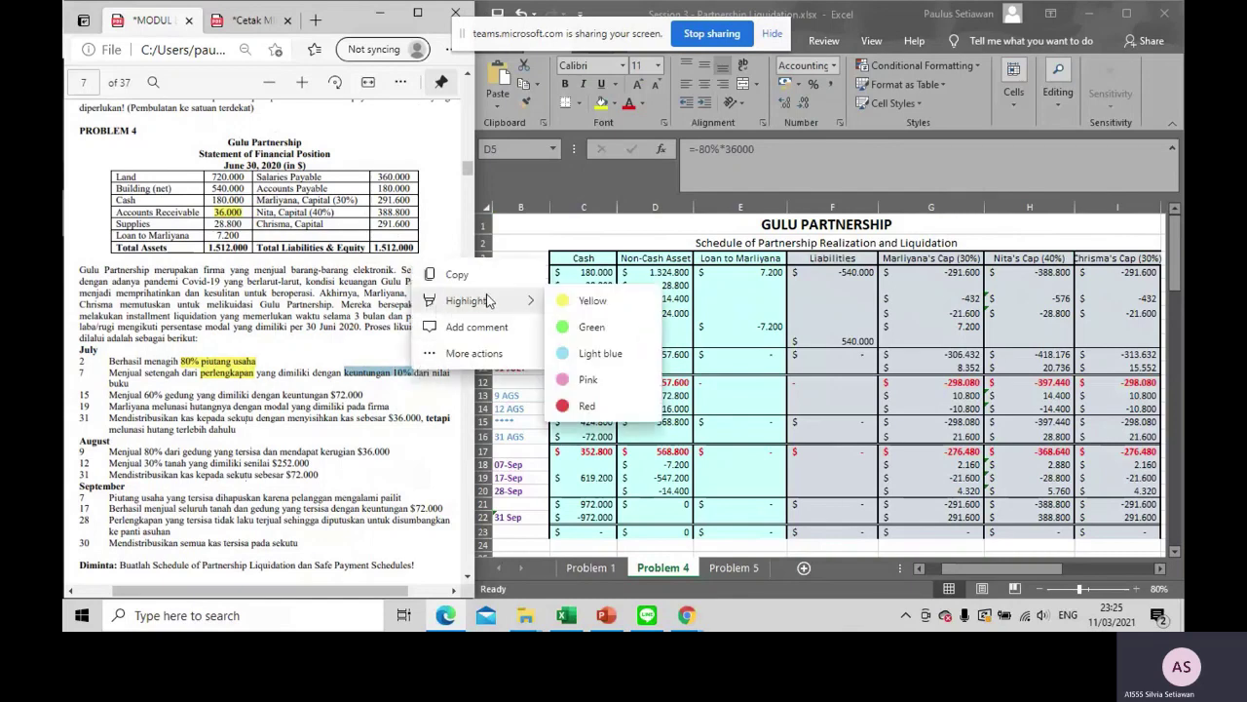
left_click(585, 301)
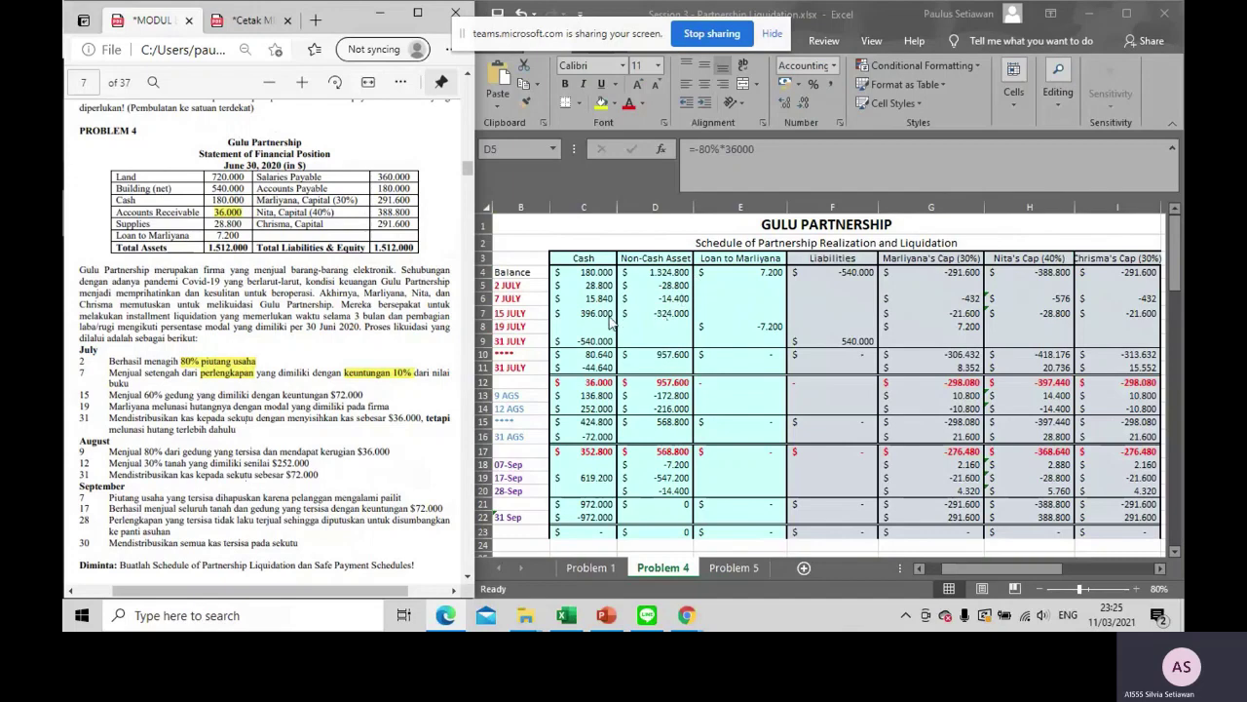
Inspect the 7 July non-cash asset and cash formulas in D6 and C6, leaving both unedited
double_click(646, 298)
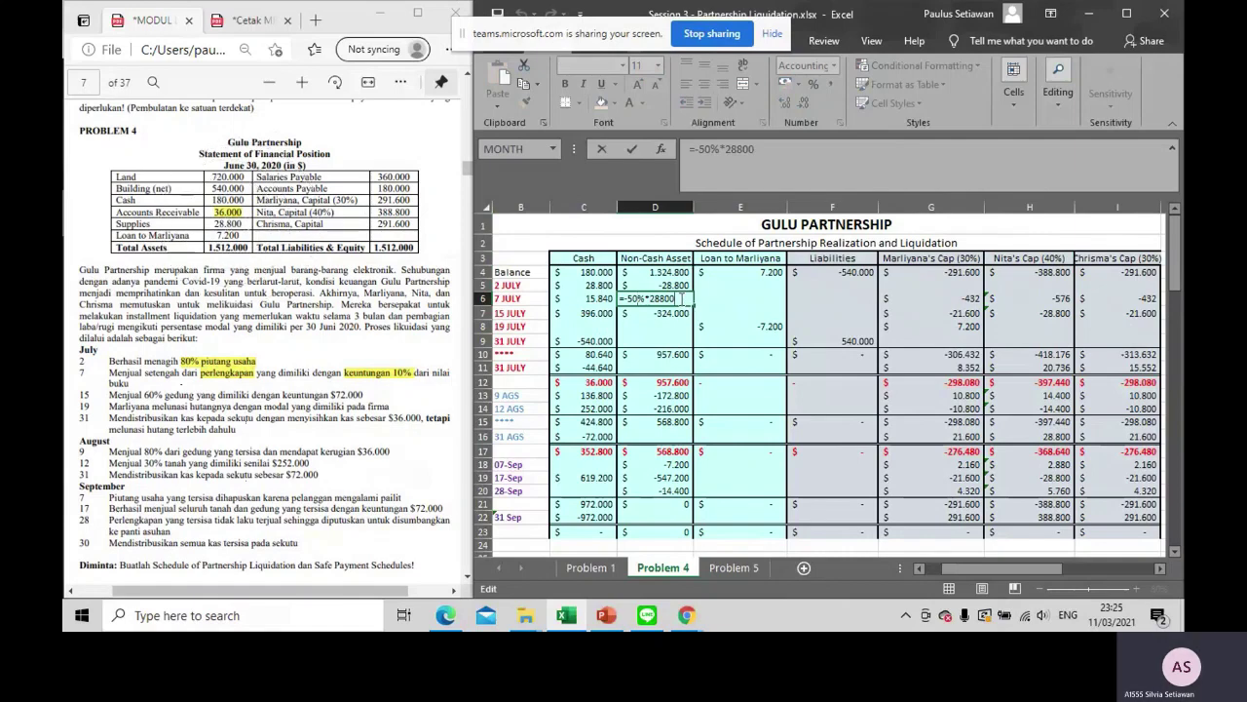
key("Return")
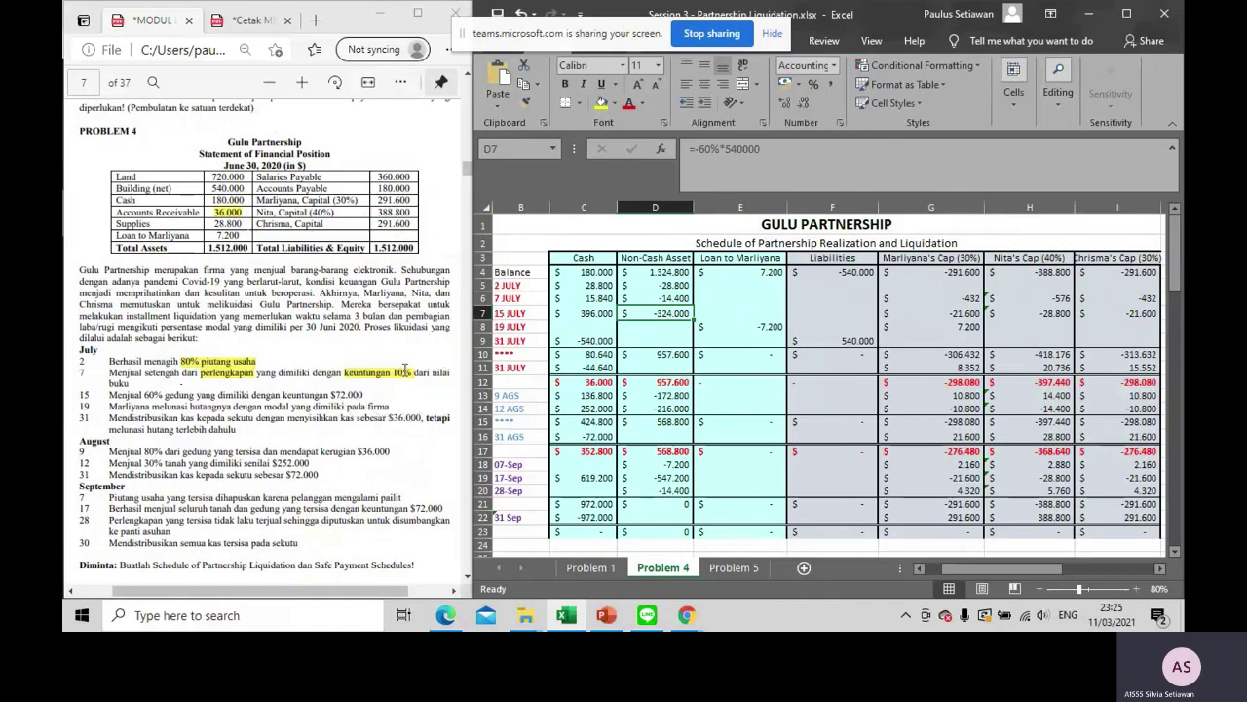
double_click(612, 299)
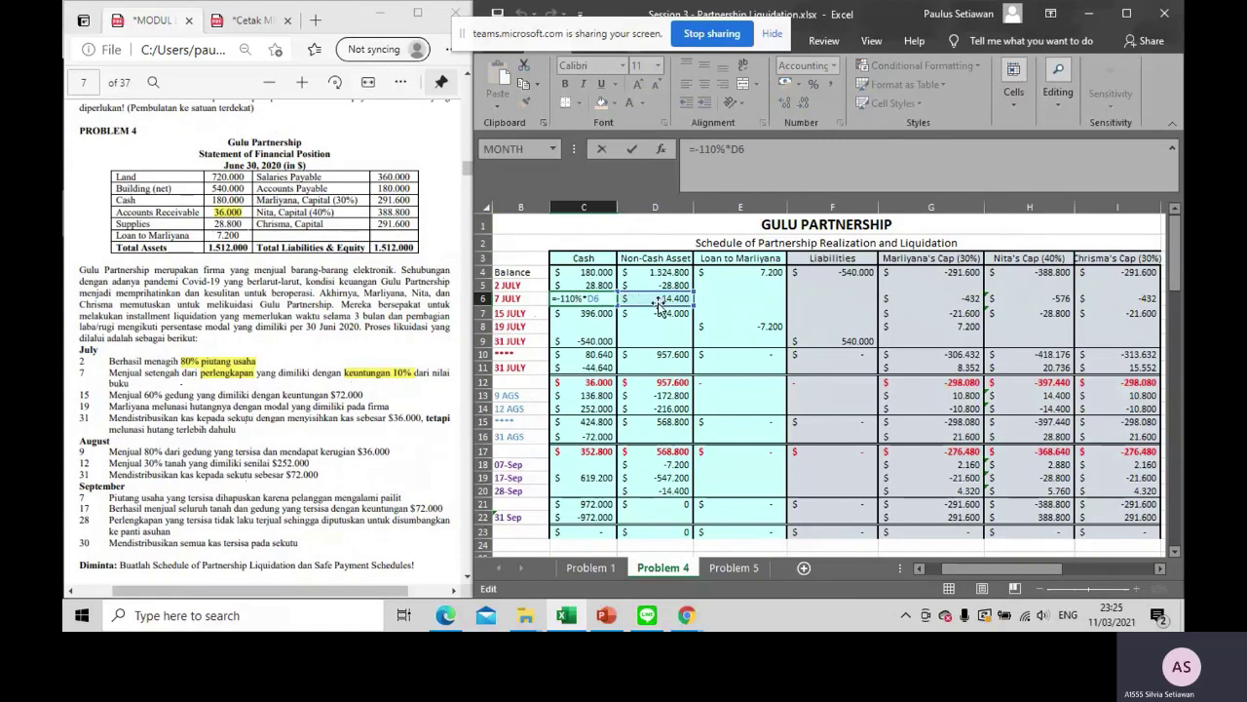
key("Return")
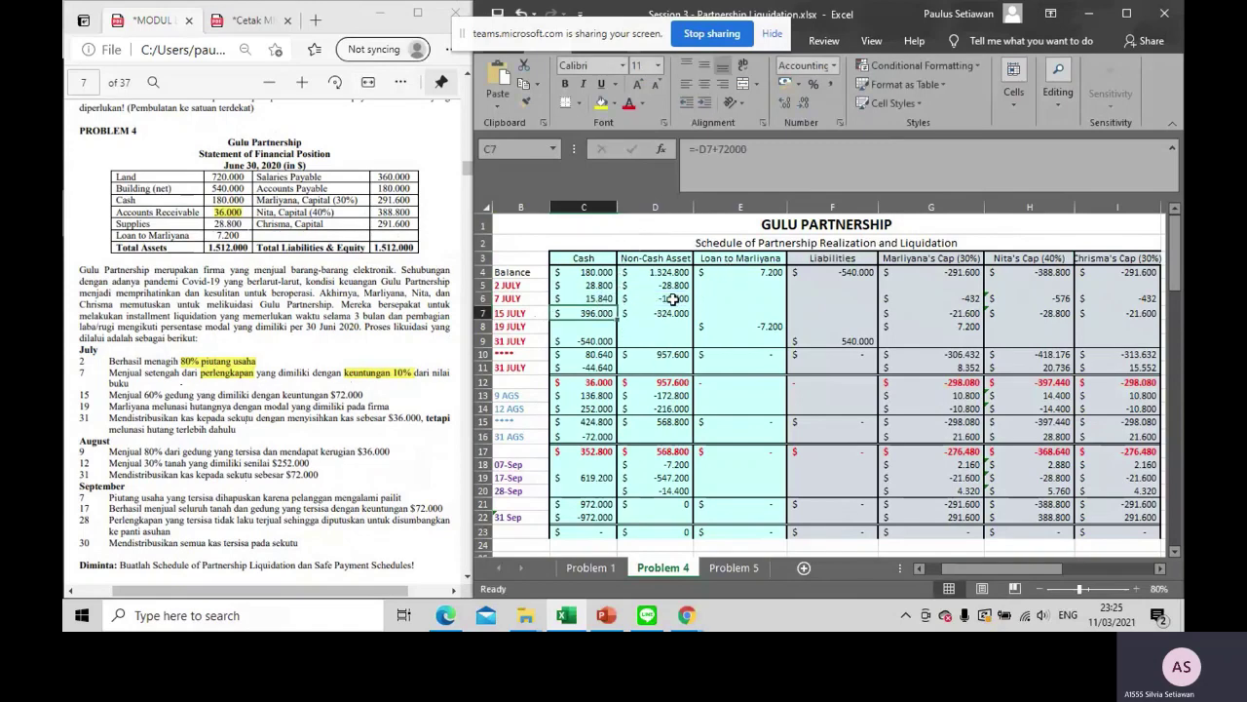
left_click(672, 300)
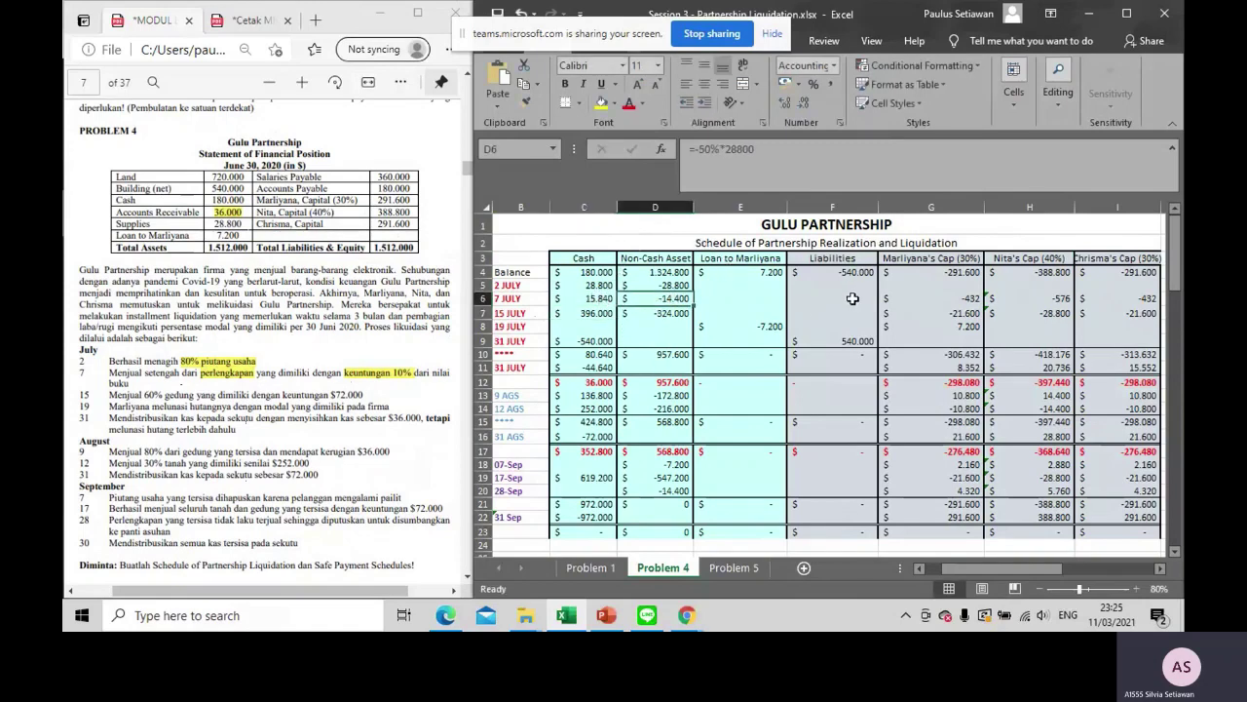
Inspect how the 7 July supplies gain is shared among the partners' capital accounts, using the formulas in G6 and H6
left_click_drag(852, 299, 891, 298)
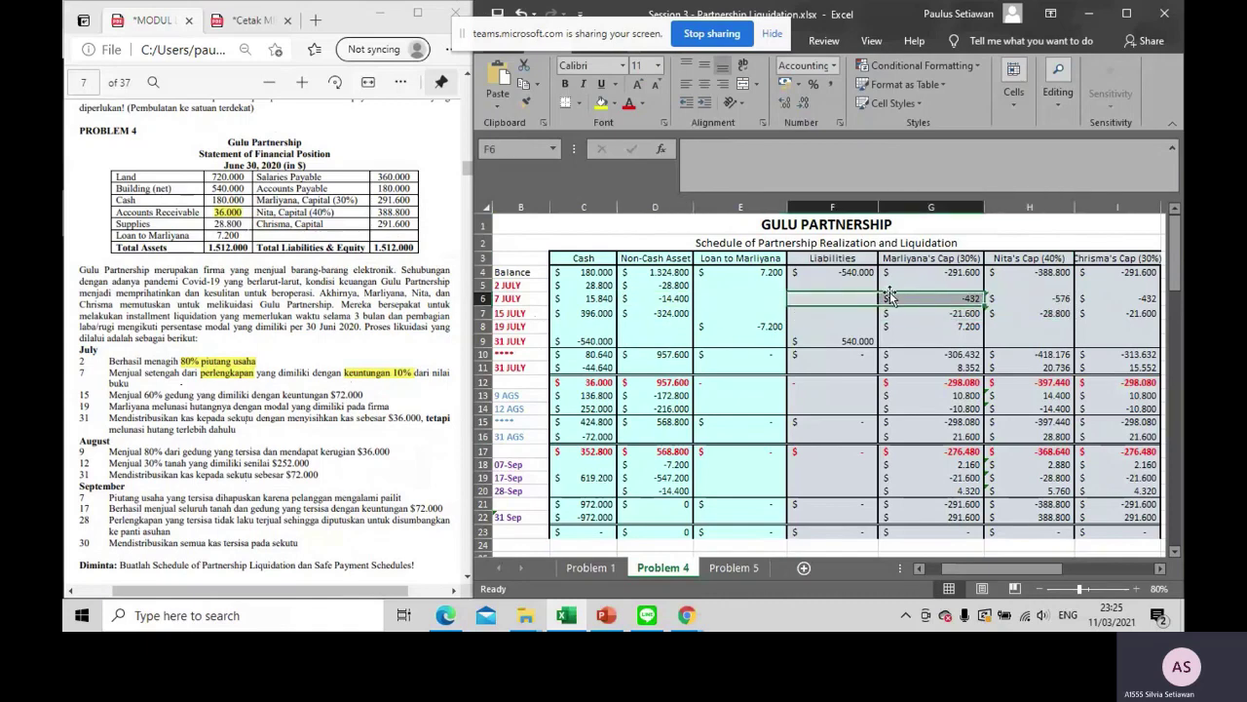
left_click(682, 304)
left_click(954, 299)
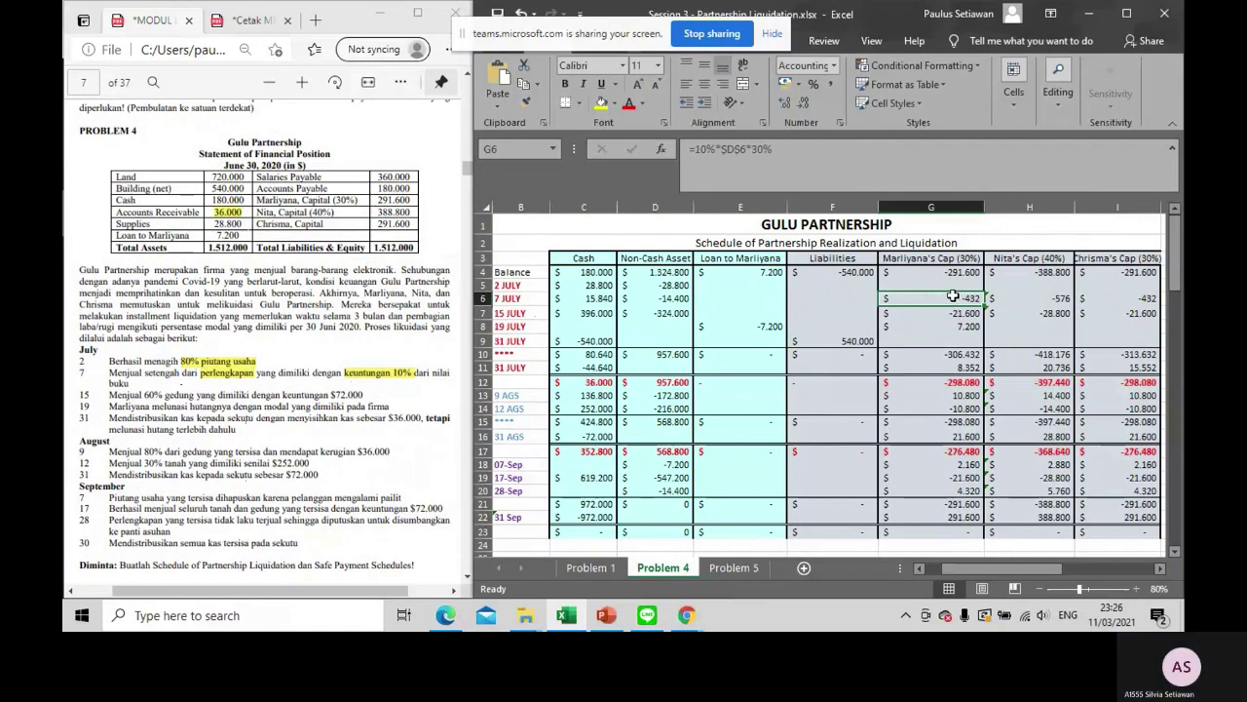
key("ctrl")
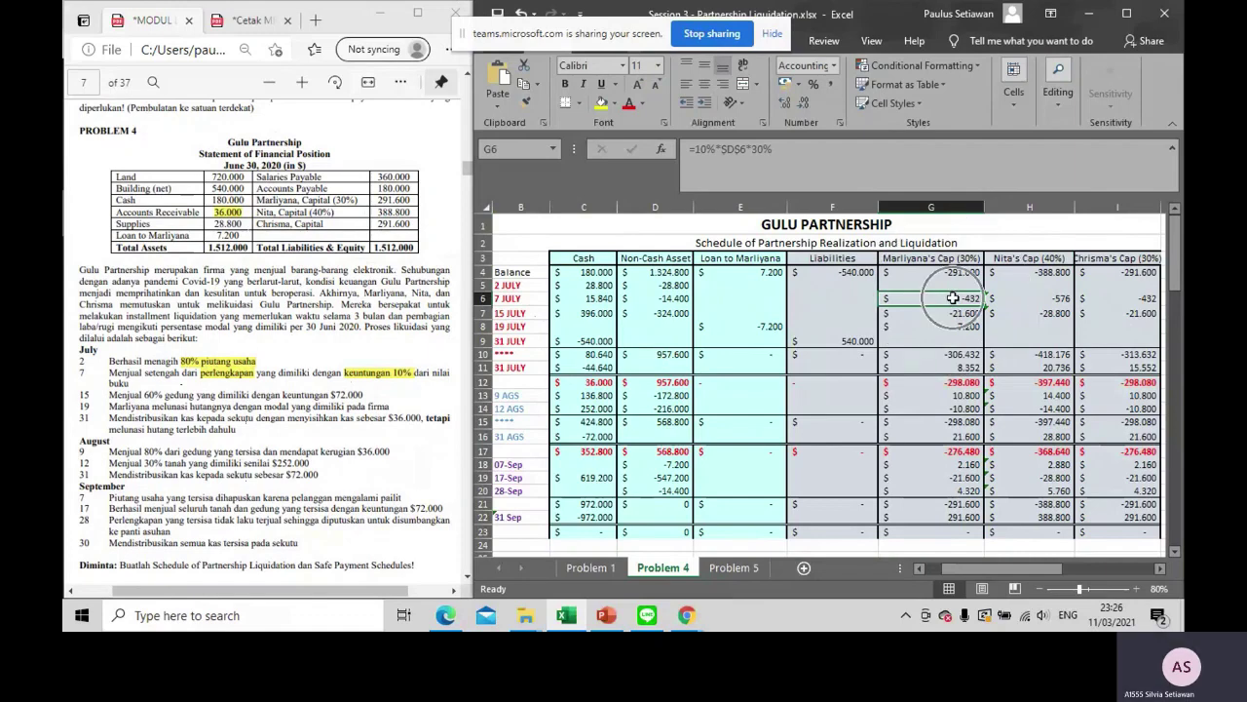
left_click(1038, 299)
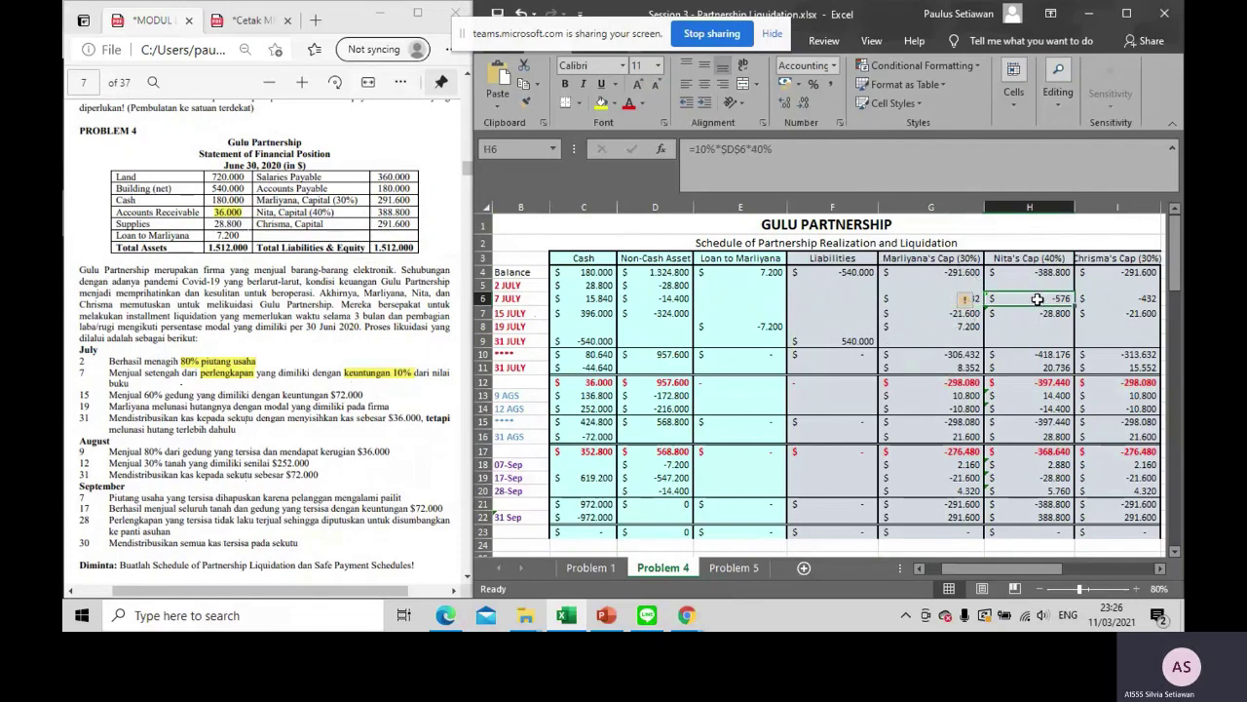
left_click(929, 297)
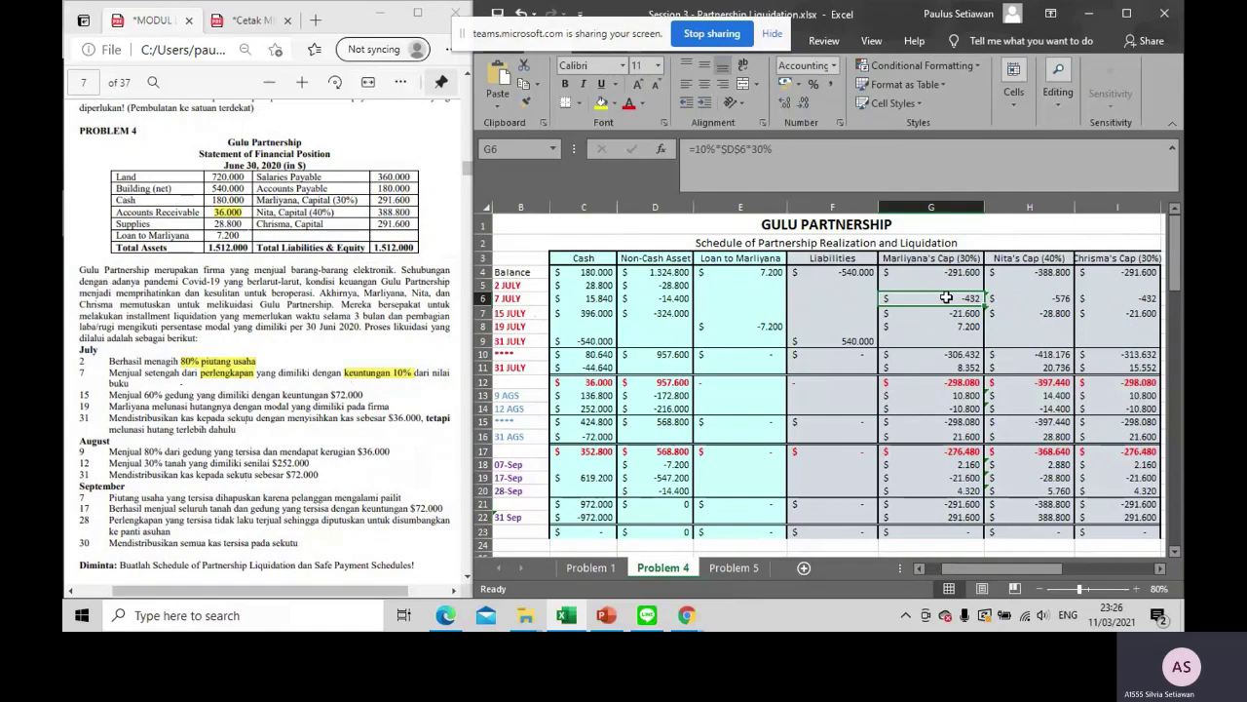
key("ctrl")
key("ctrl")
Highlight "60% gedung" in yellow in the PDF's 15 July entry and select the $72.000 gain amount
left_click(581, 311)
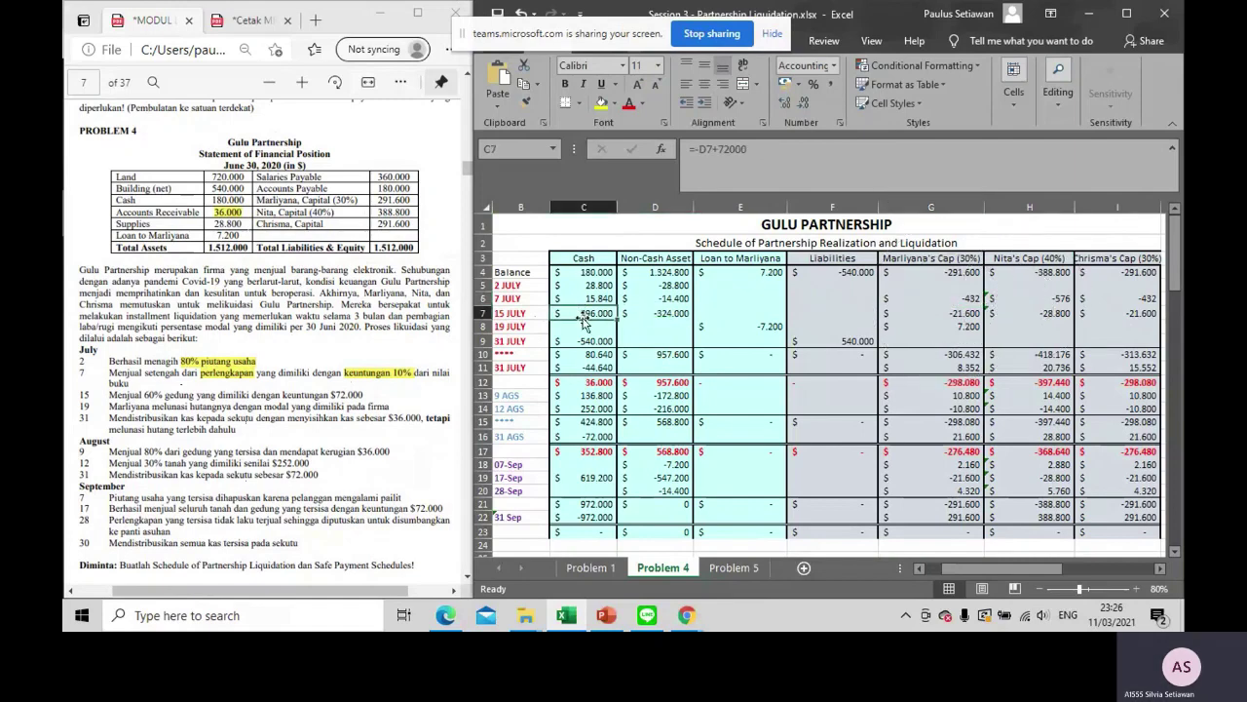
key("ctrl")
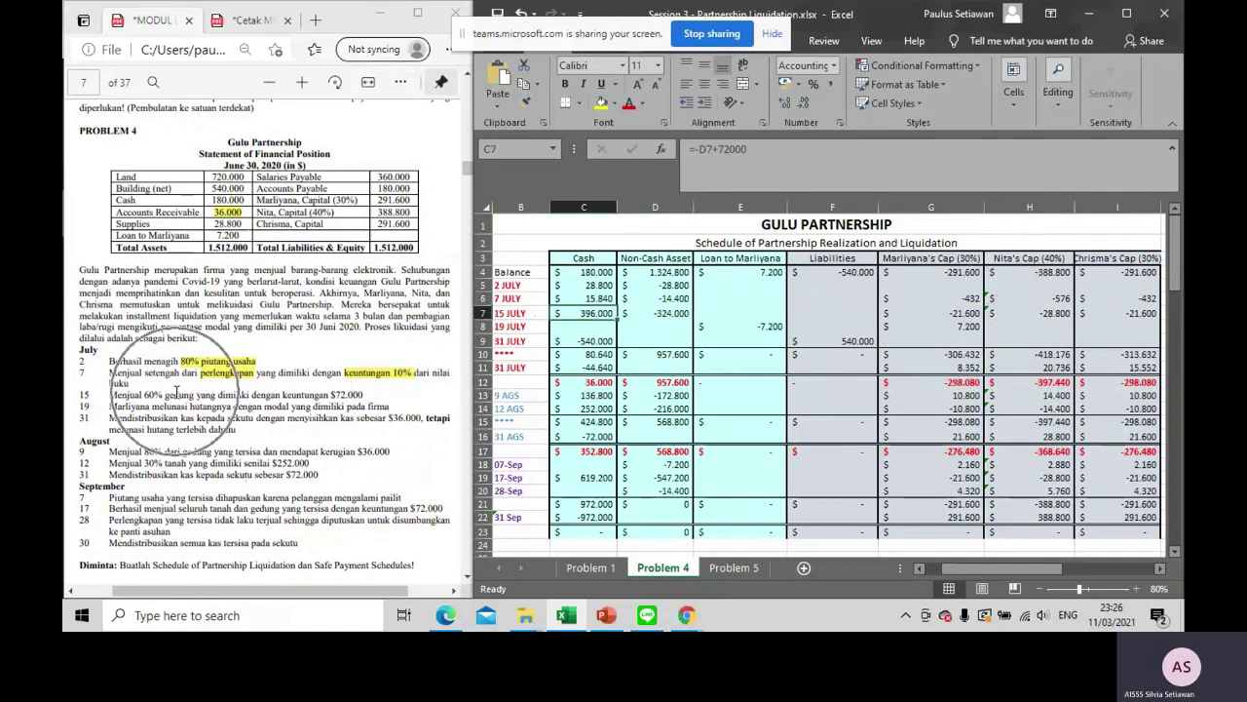
left_click_drag(144, 395, 192, 398)
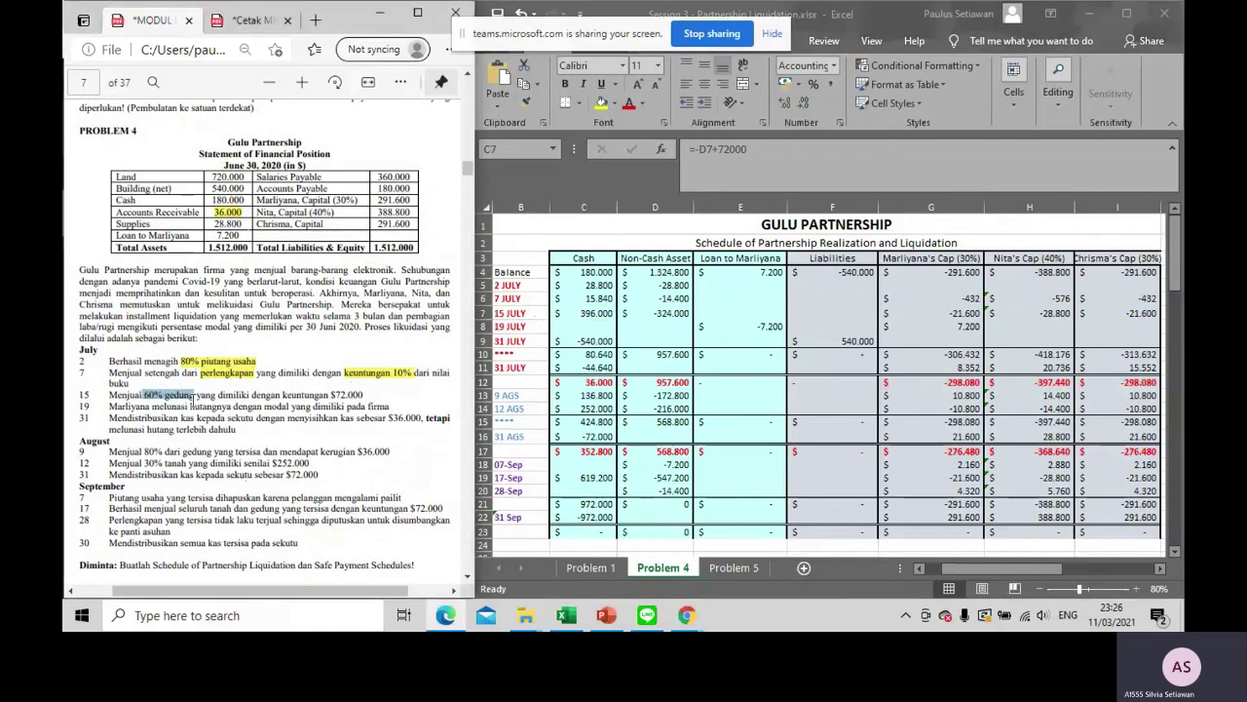
mouse_move(280, 325)
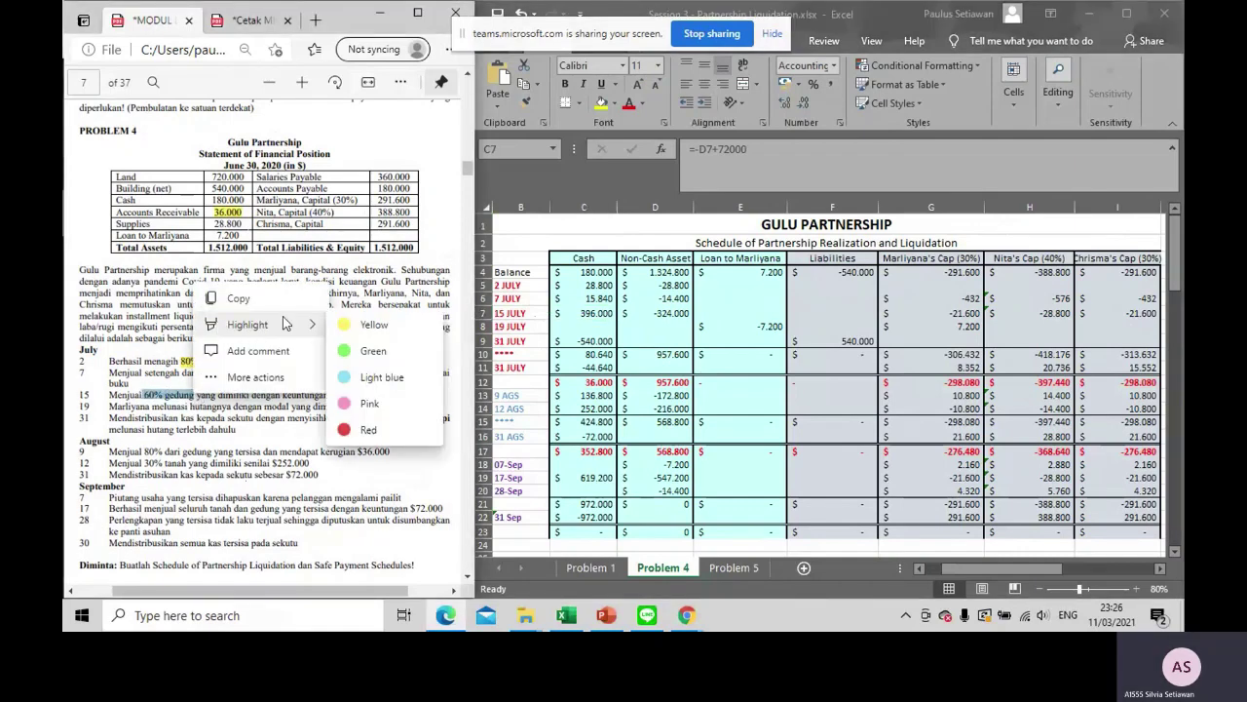
left_click(357, 325)
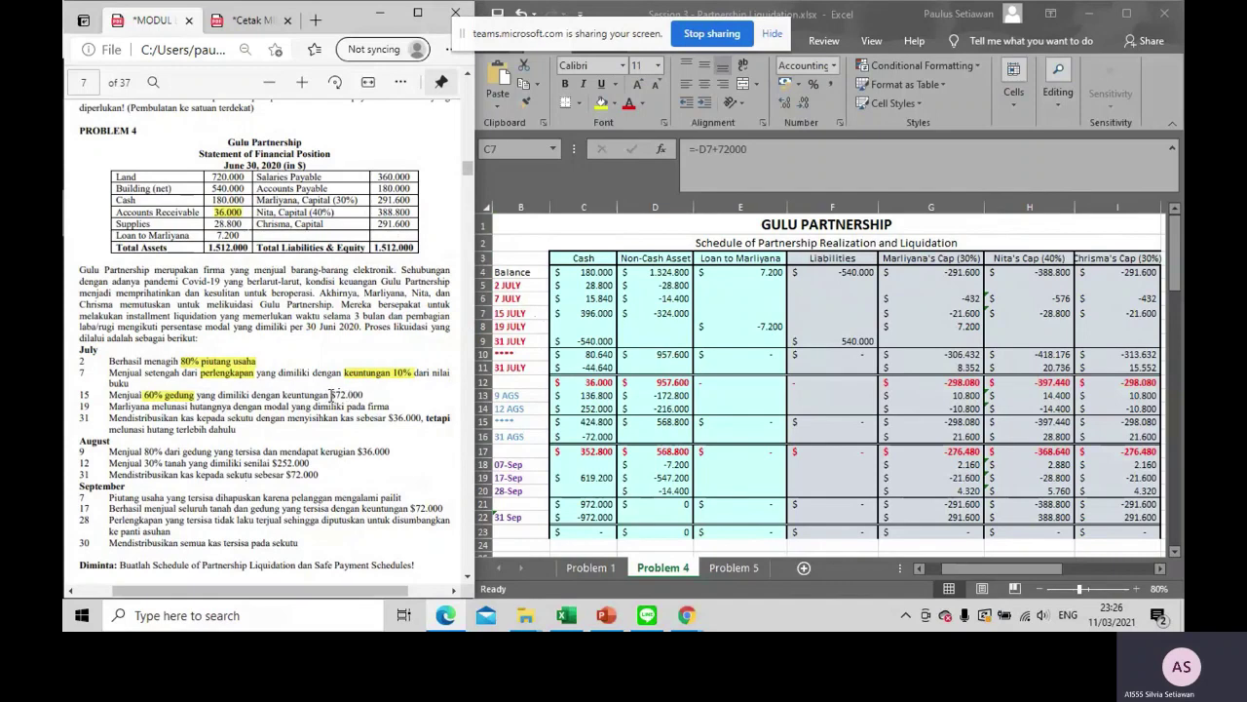
double_click(343, 393)
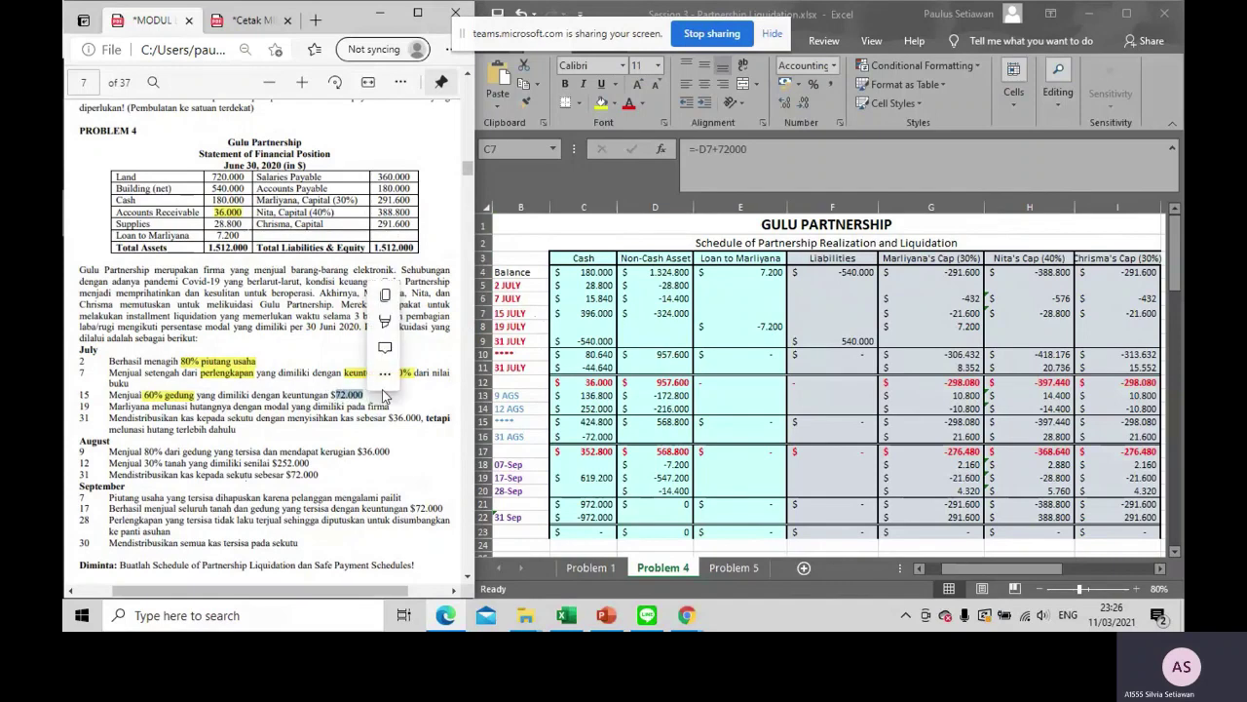
Check the 15 July non-cash asset formula in D7 and highlight the Building (net) amount 540.000 in yellow in the PDF
left_click(661, 313)
double_click(661, 313)
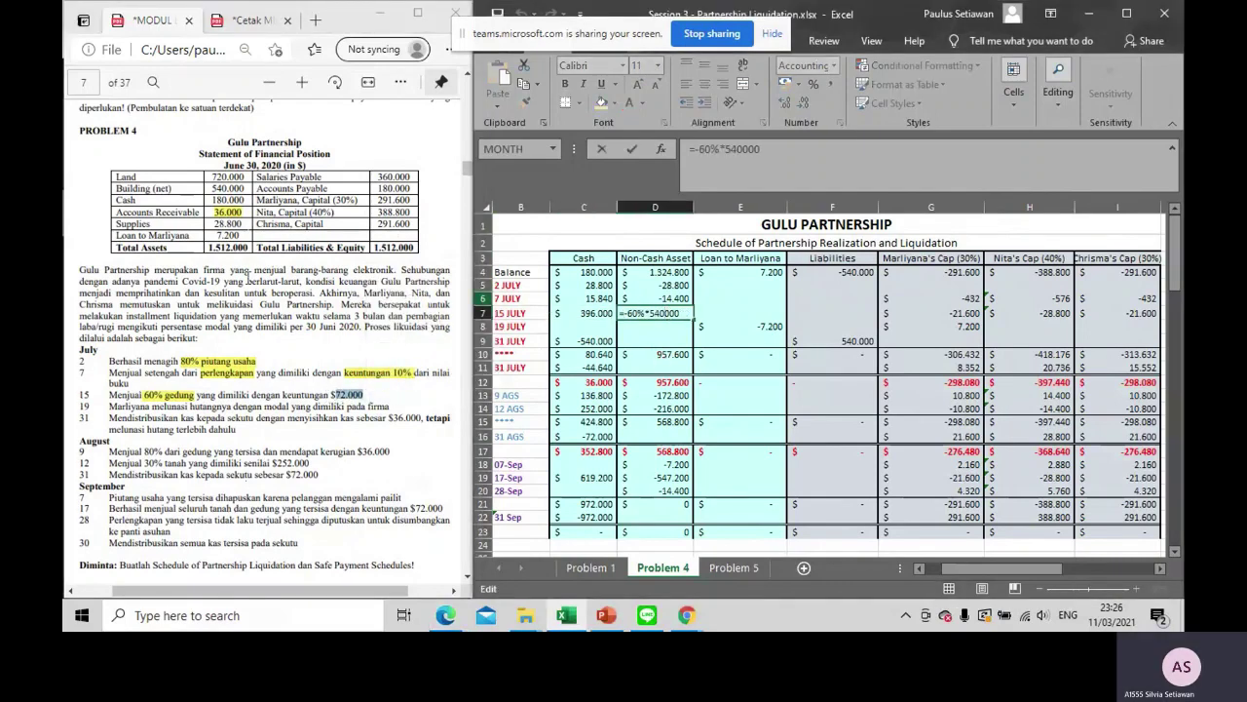
left_click_drag(210, 188, 239, 188)
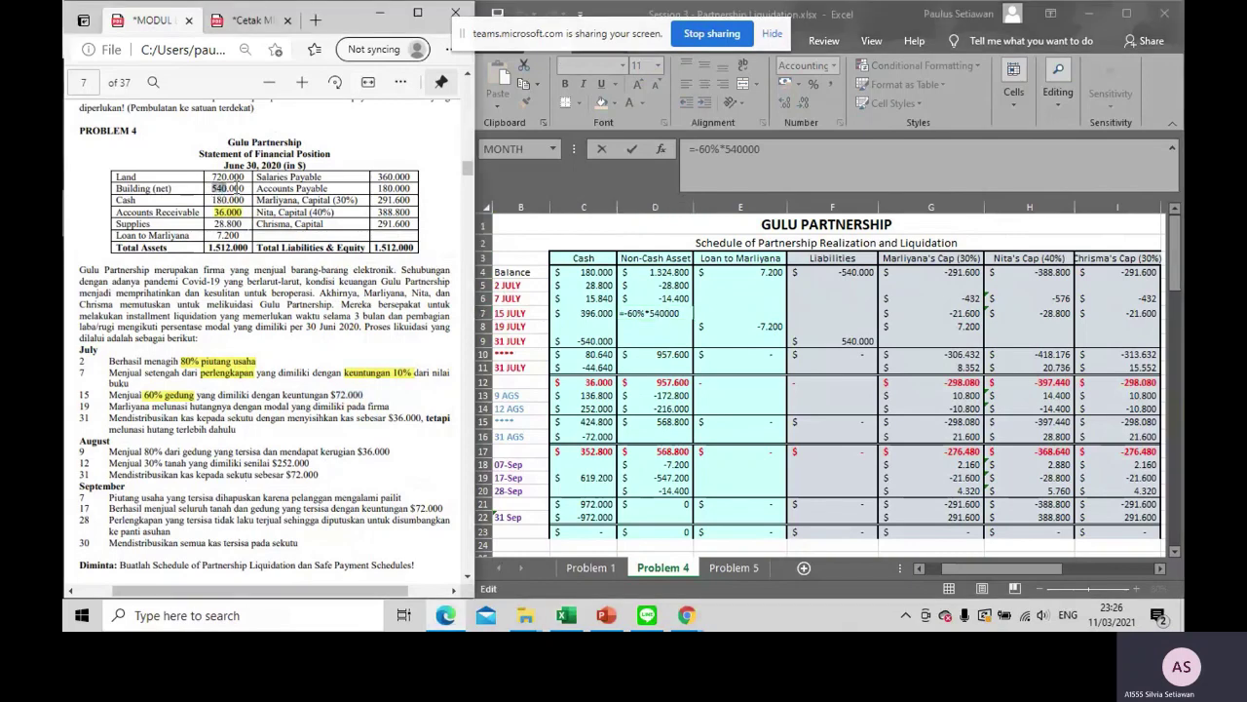
right_click(248, 181)
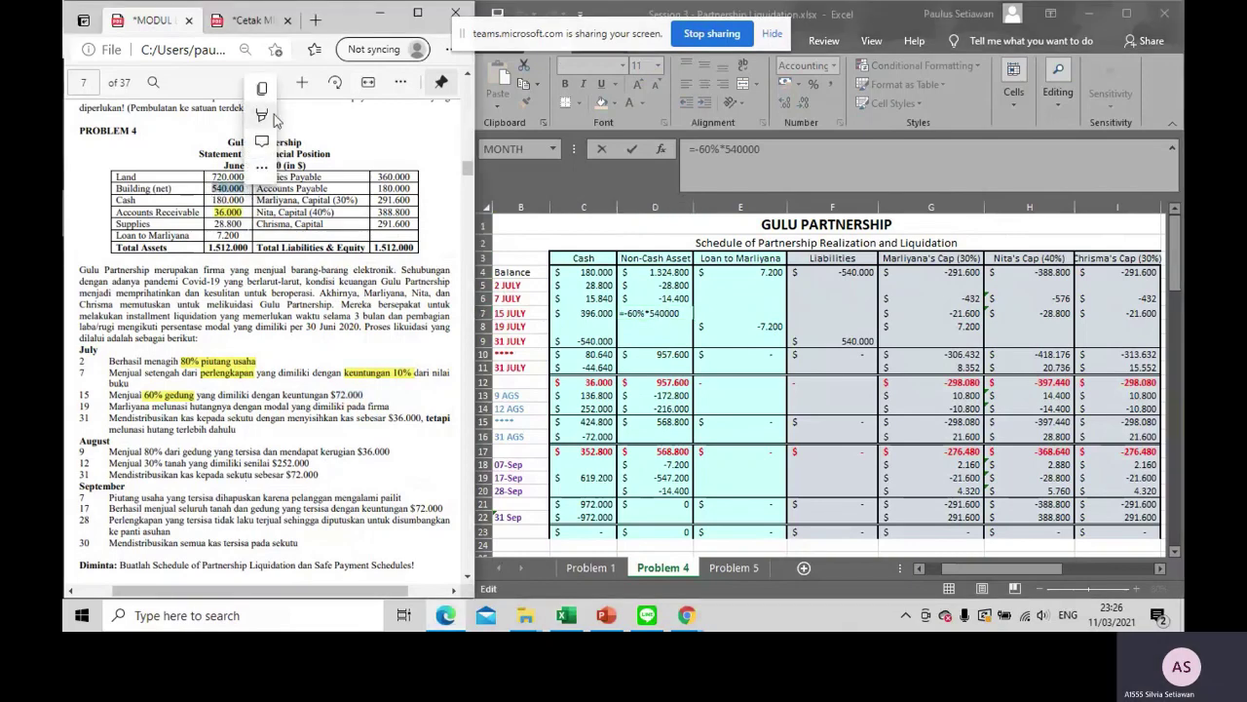
mouse_move(284, 118)
left_click(415, 125)
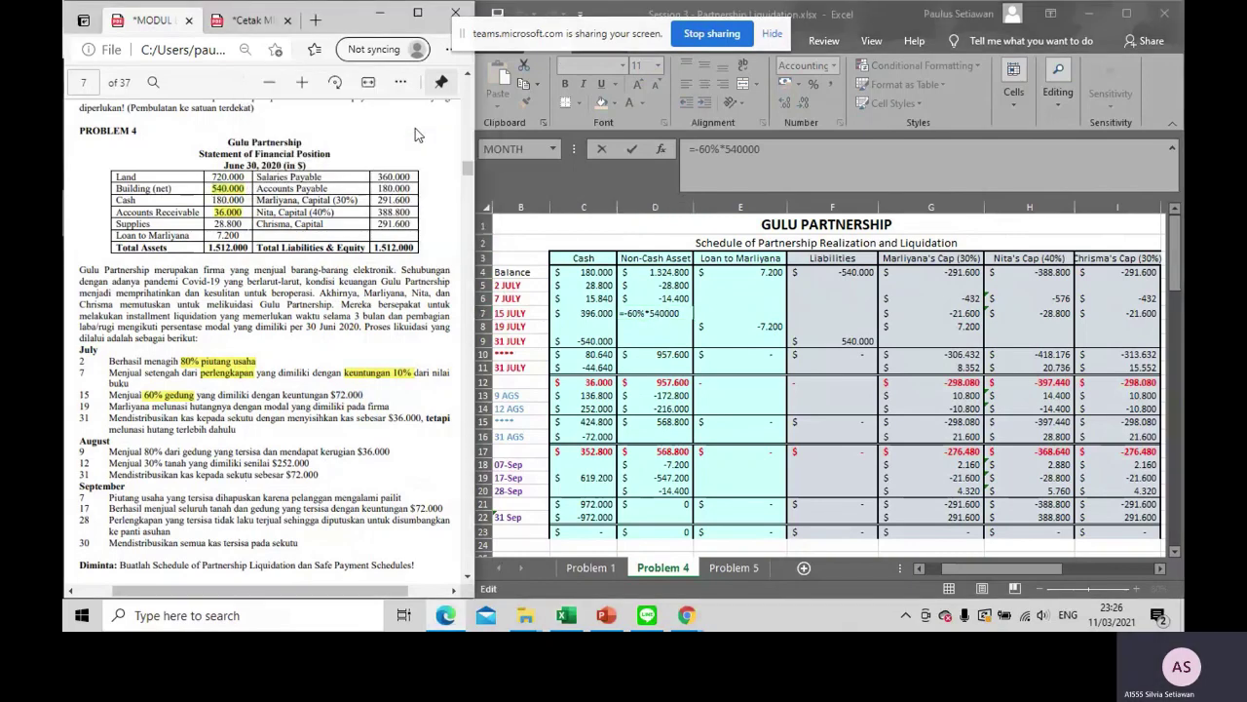
left_click(664, 314)
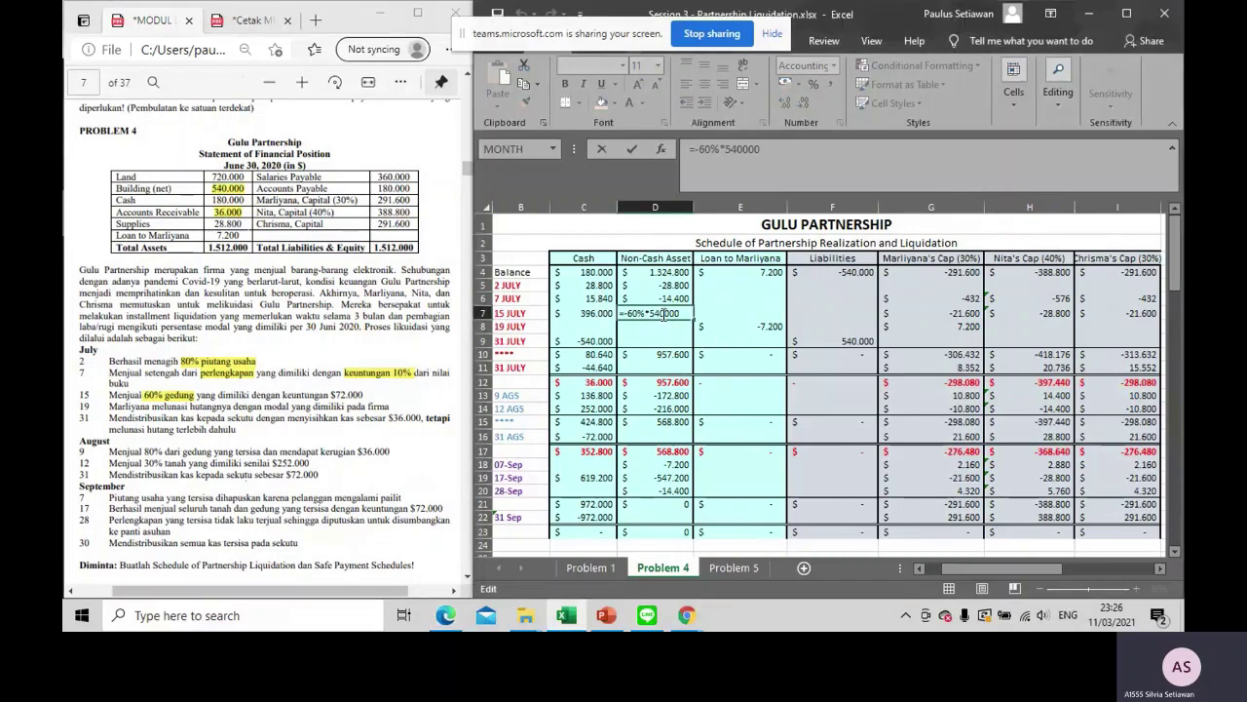
key("Return")
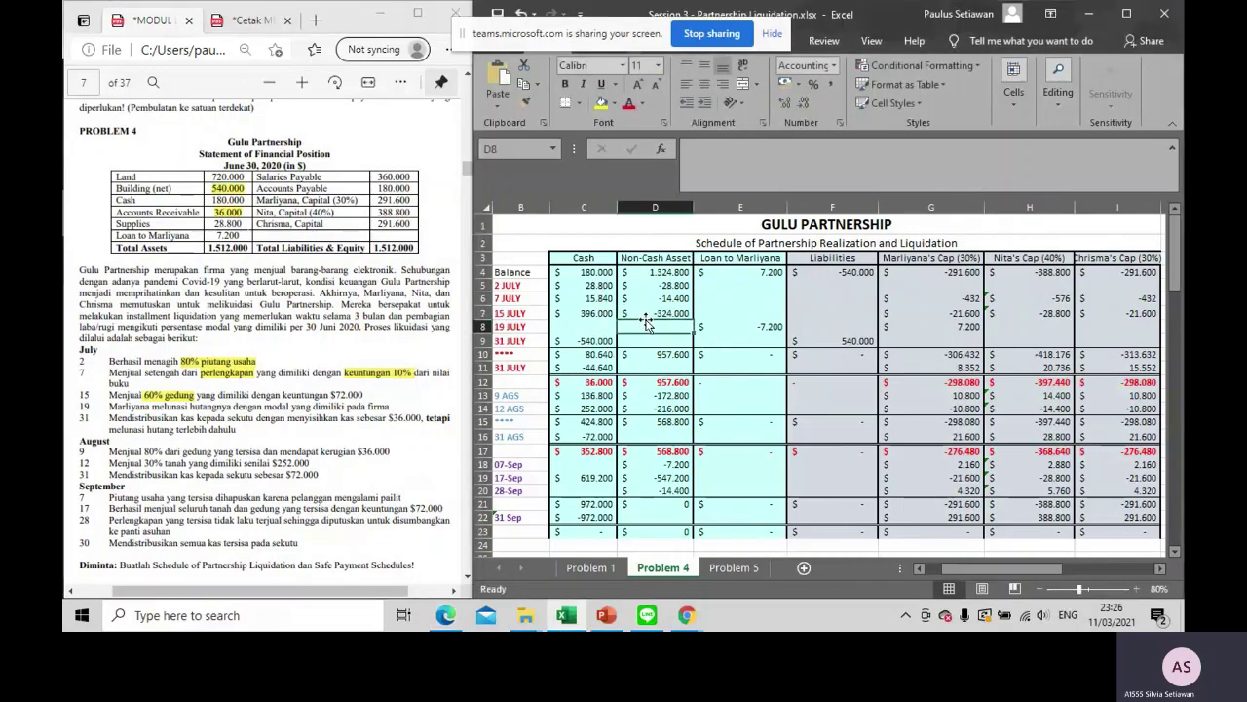
Inspect the 15 July cash formula in C7 and leave it unedited
left_click(594, 313)
type("=D7+72000")
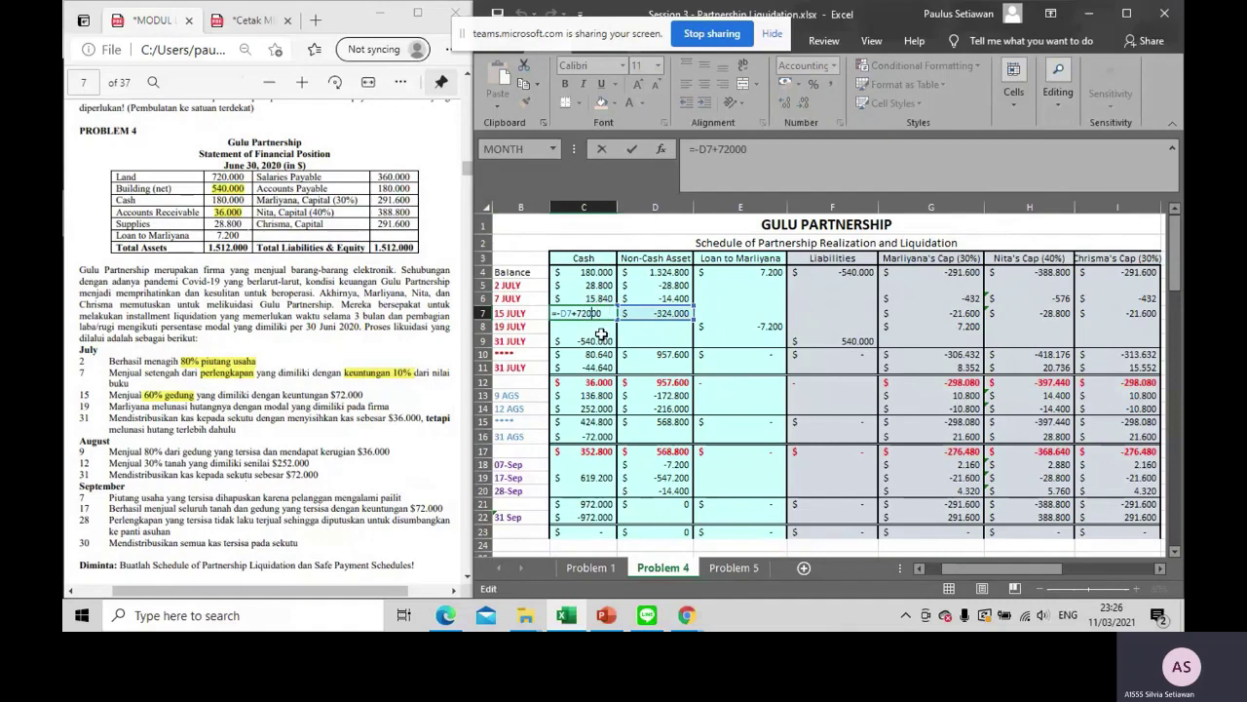
key("Return")
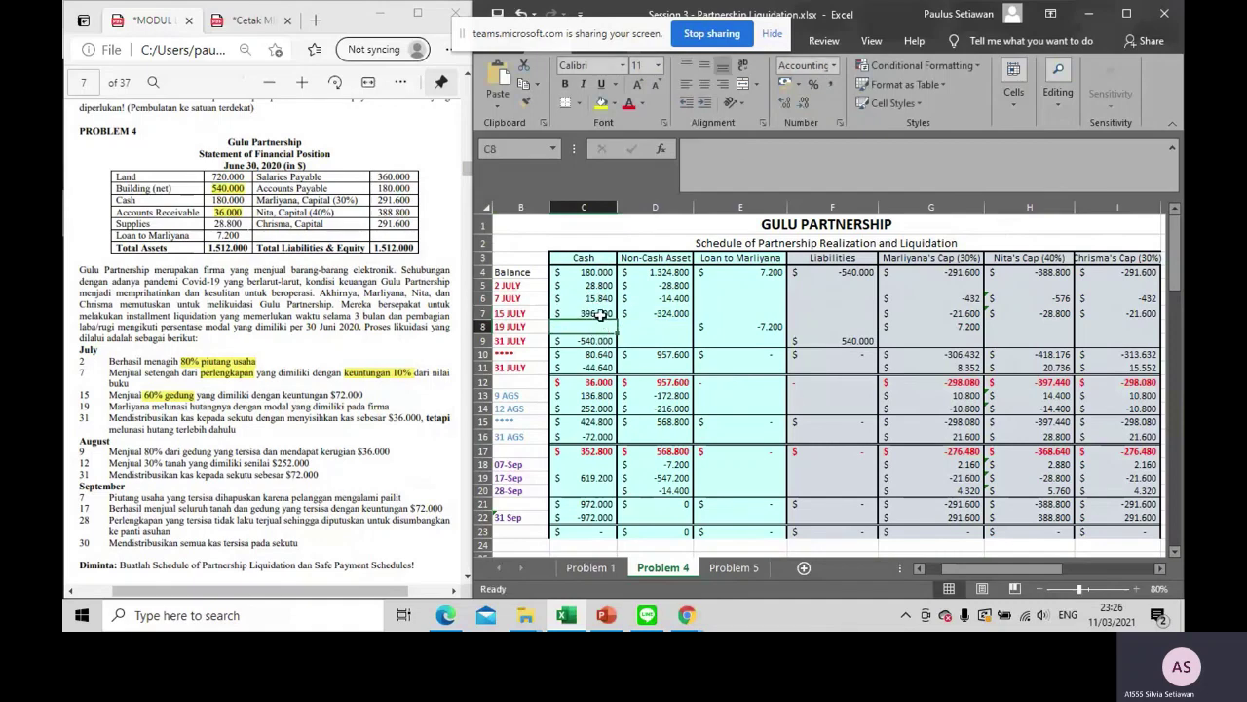
left_click(601, 314)
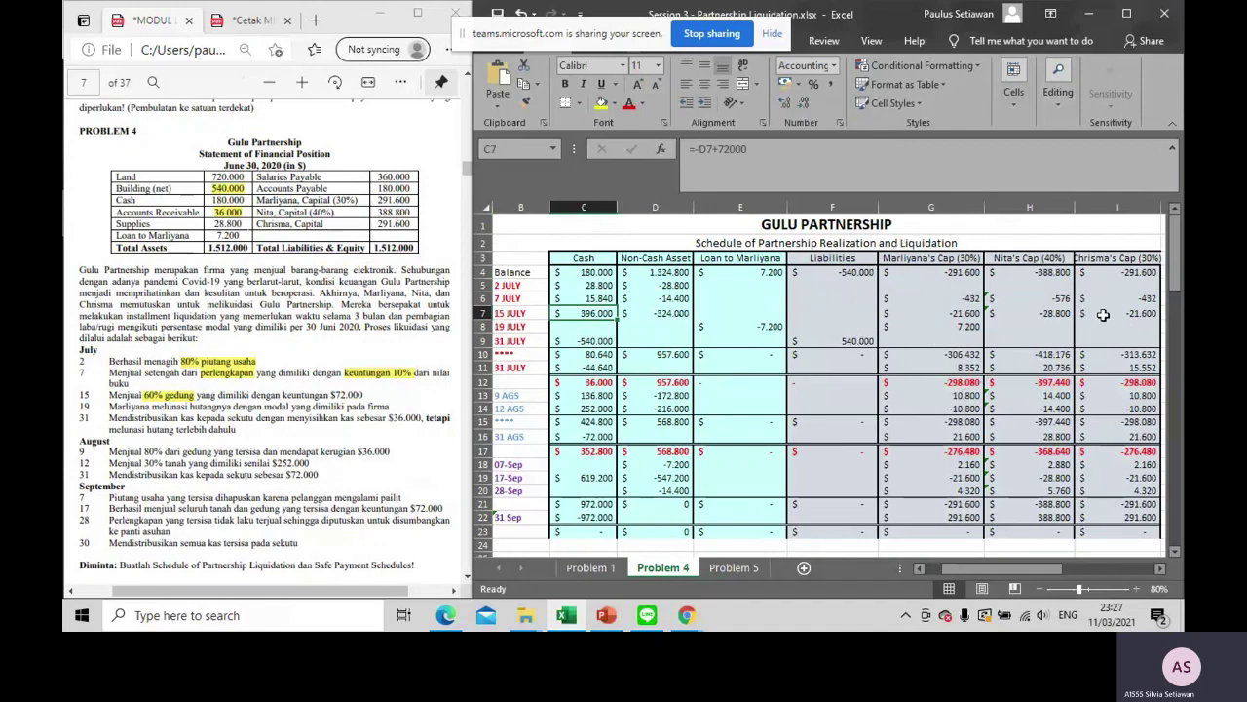
Inspect the three partners' 15 July gain-sharing formulas in G7, H7 and I7
left_click(917, 313)
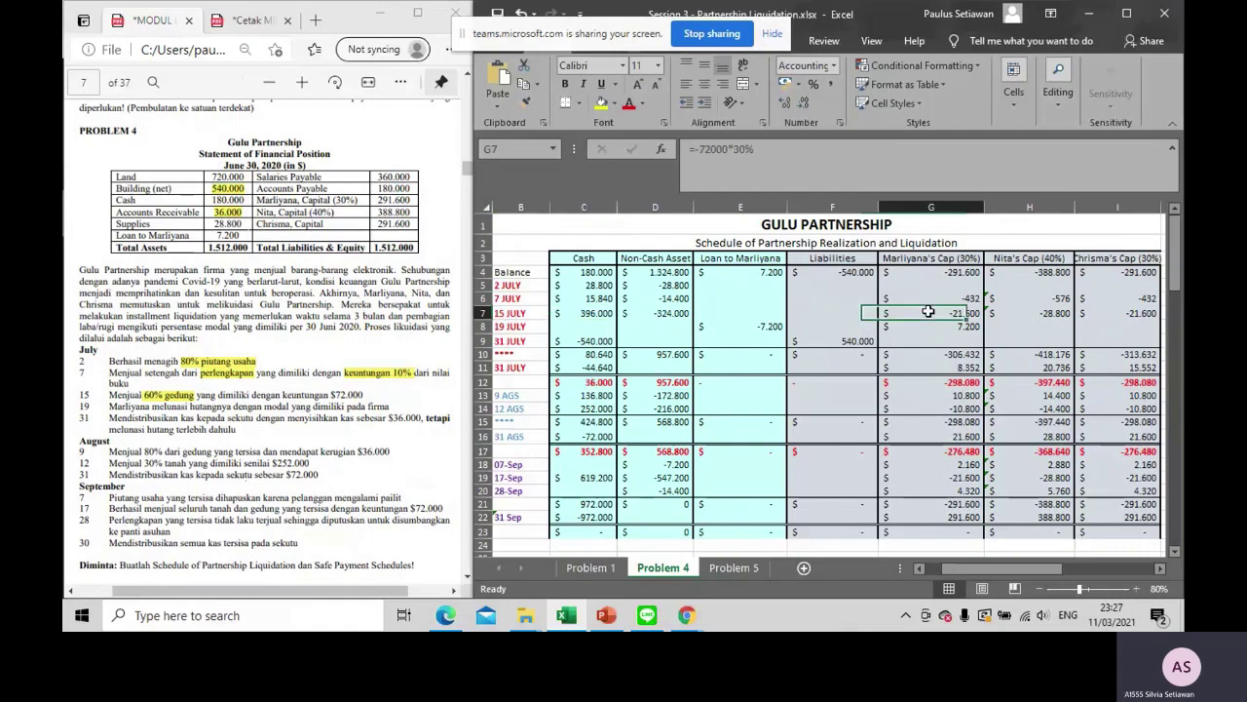
type("=-72000*30%")
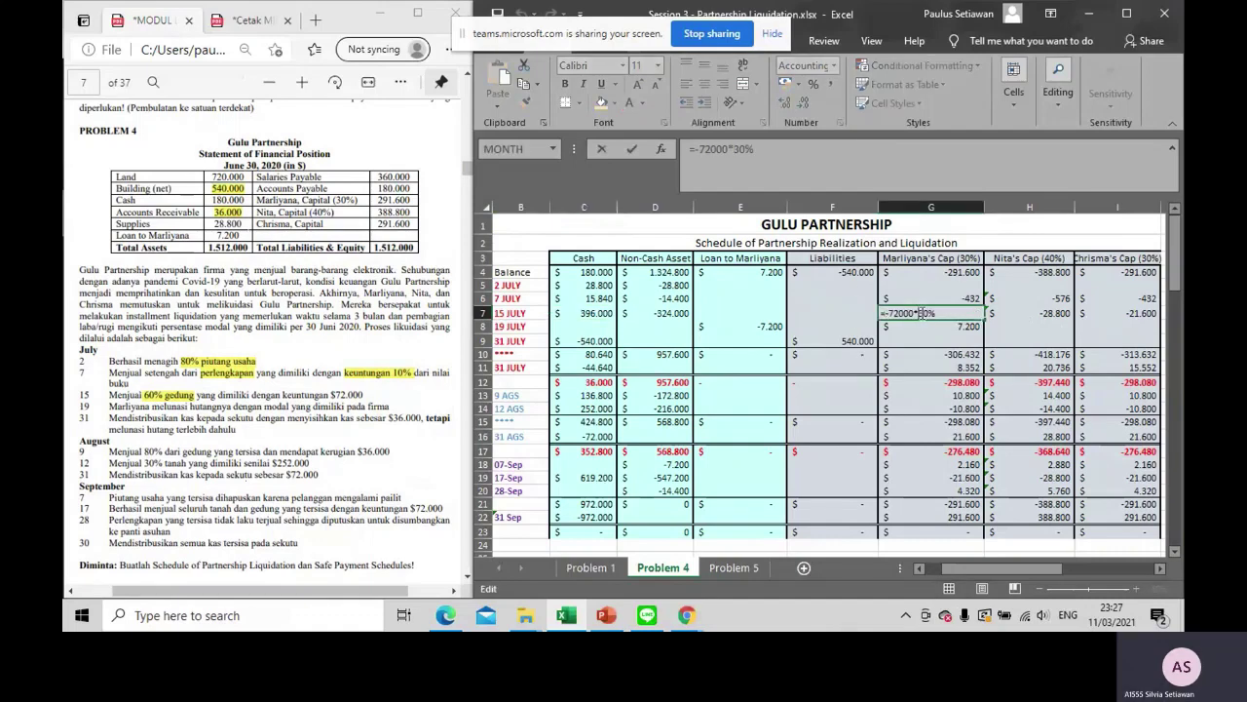
key("Return")
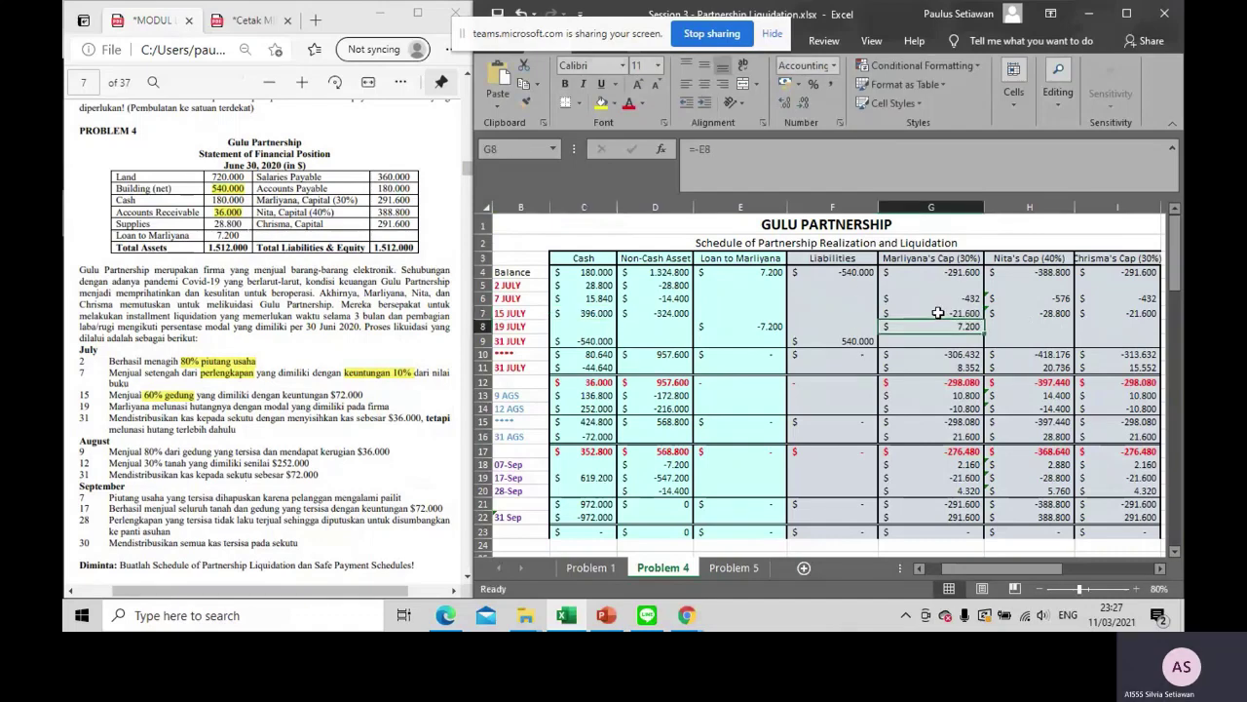
left_click(1027, 312)
double_click(1027, 313)
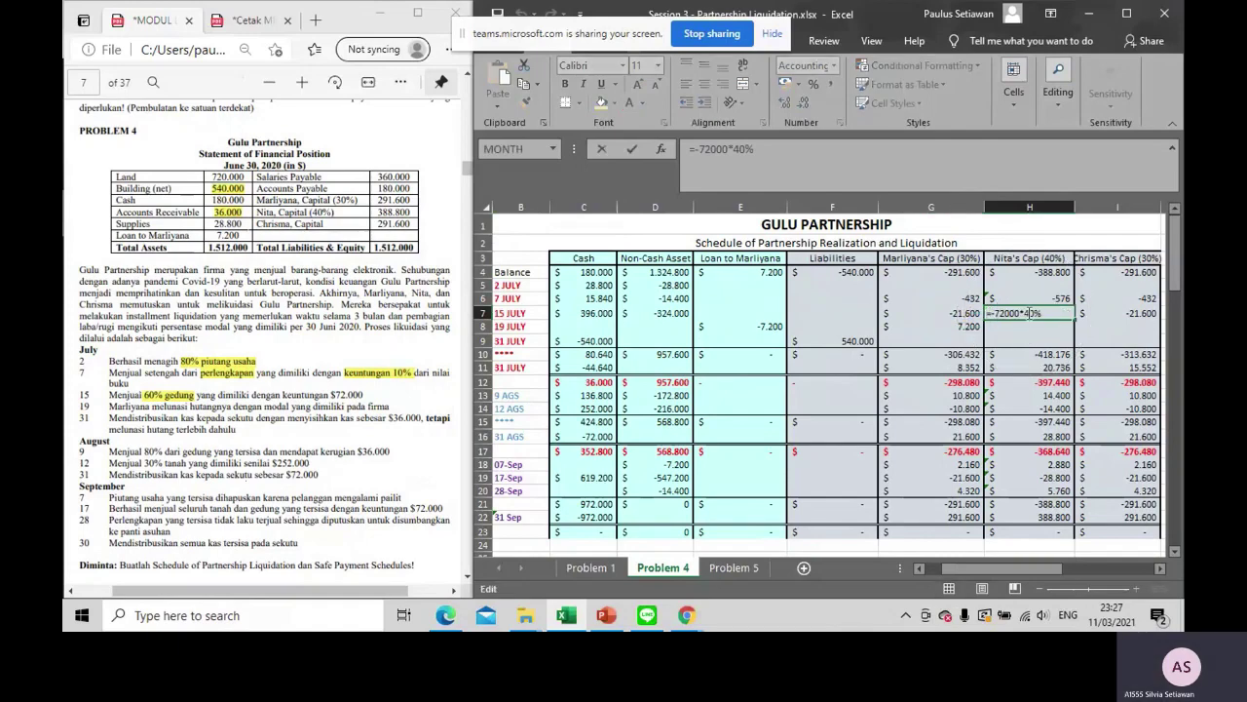
left_click(1101, 313)
double_click(1101, 312)
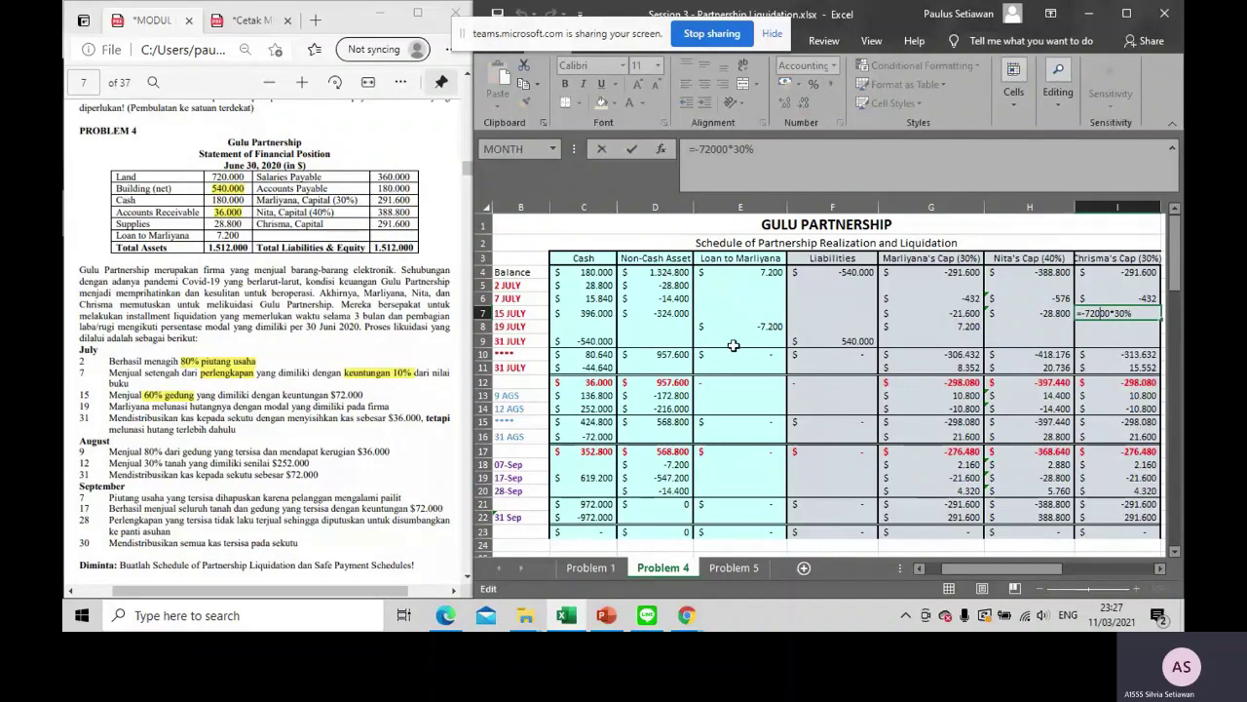
Inspect the 19 July entry that clears the partner loan in E8, starting from the date label in B8
key("Return")
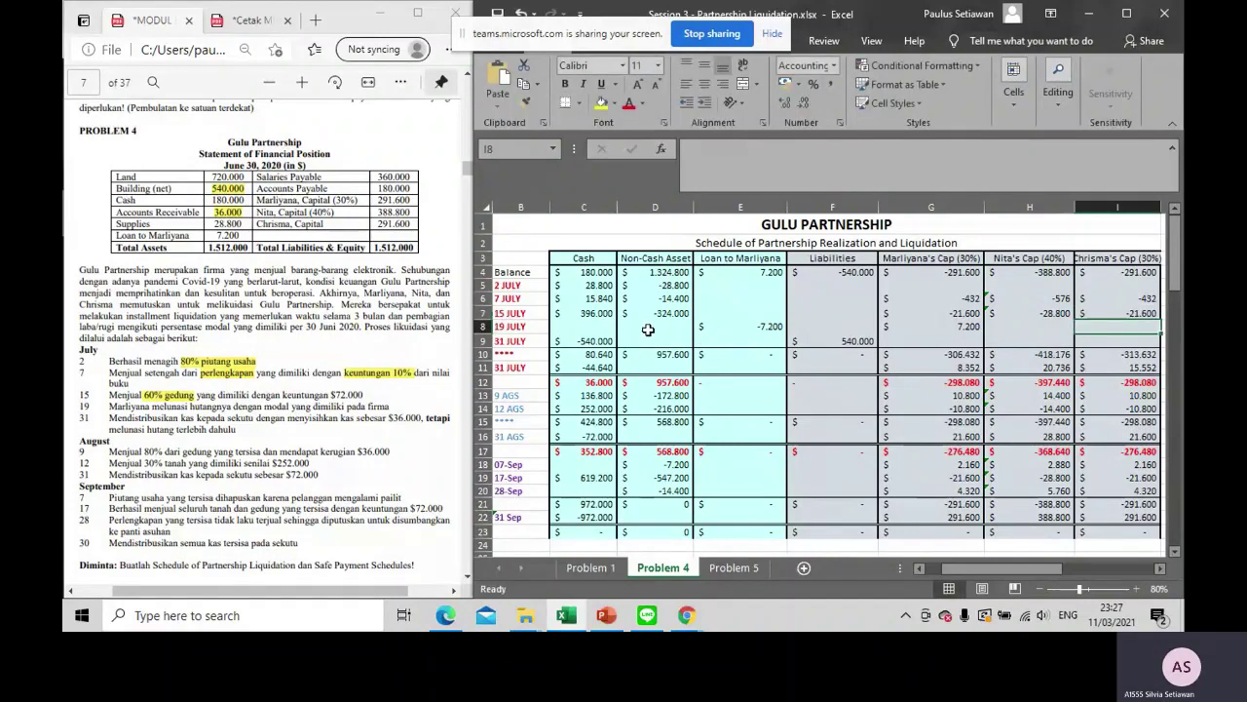
left_click(514, 327)
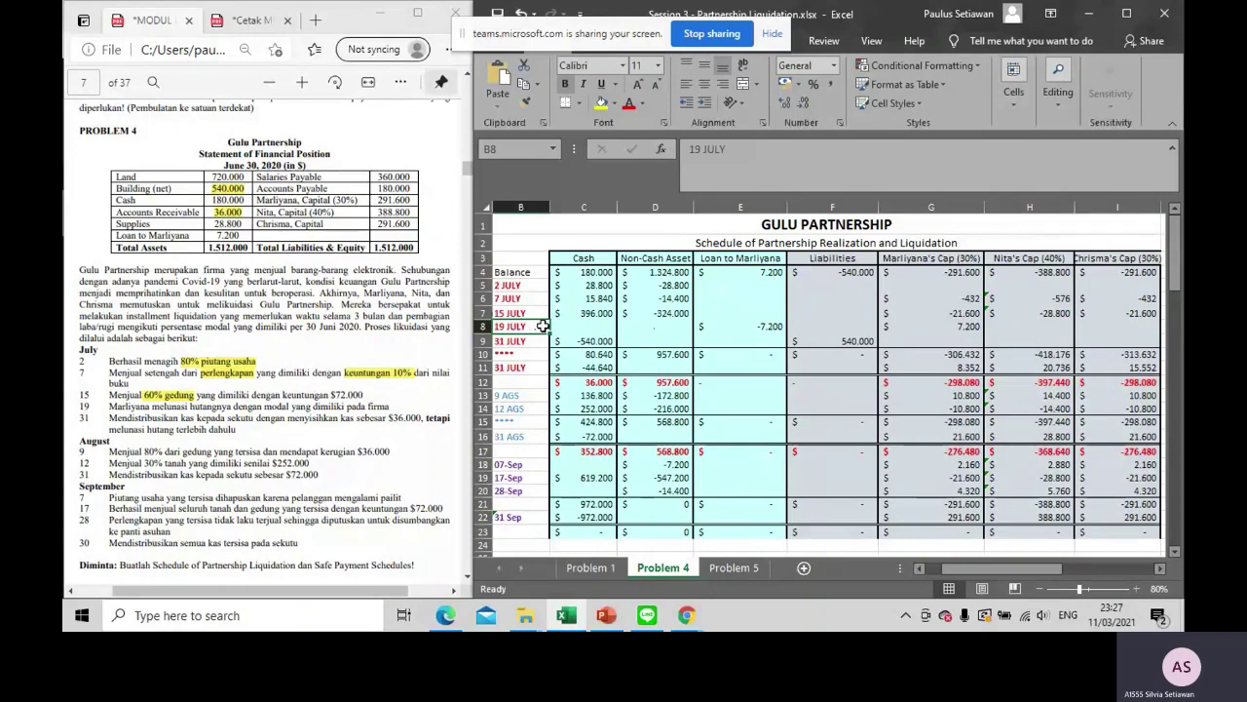
left_click_drag(513, 327, 511, 341)
left_click(741, 326)
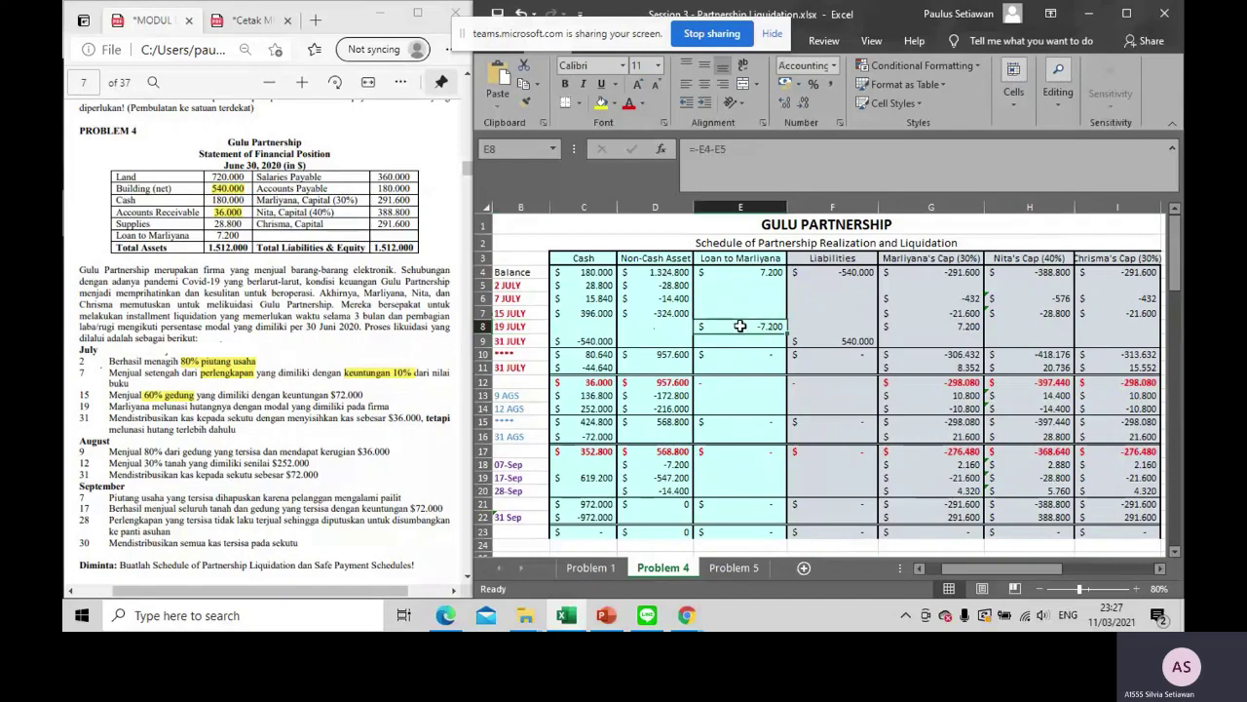
left_click(741, 326)
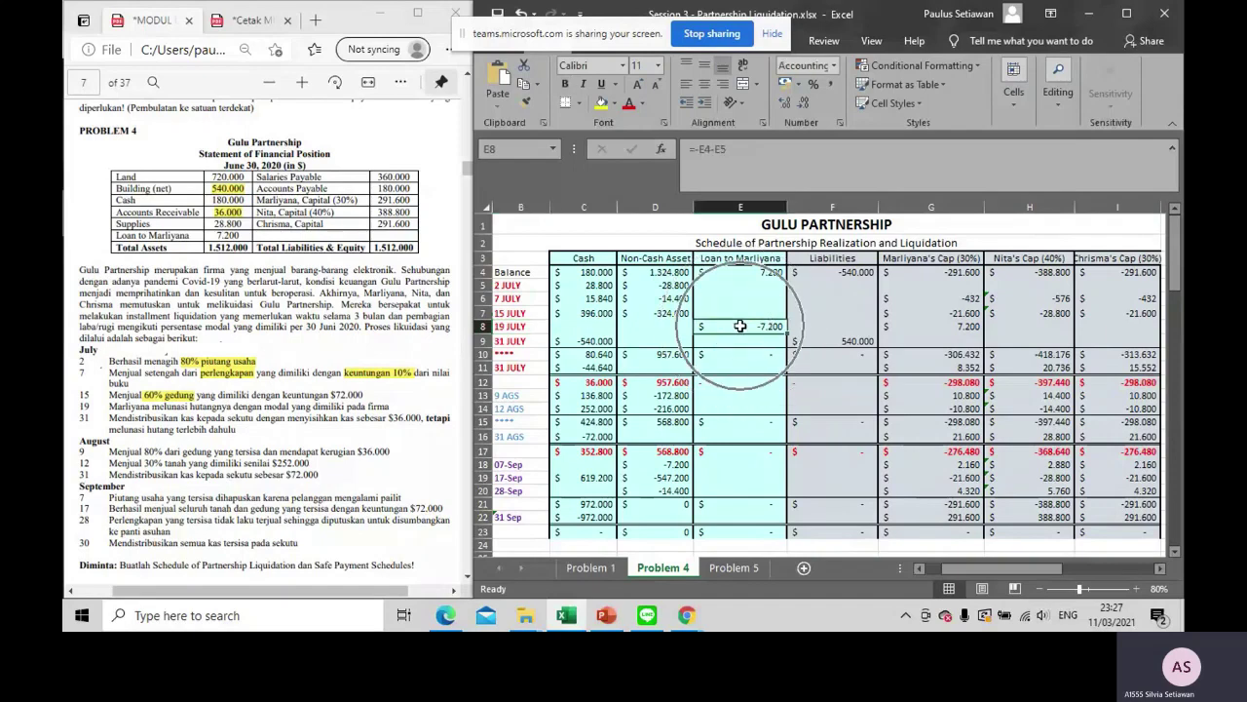
Compare the 19 July loan offset in the partner's capital cell G8 with the opening capital balance in G4
left_click(913, 328)
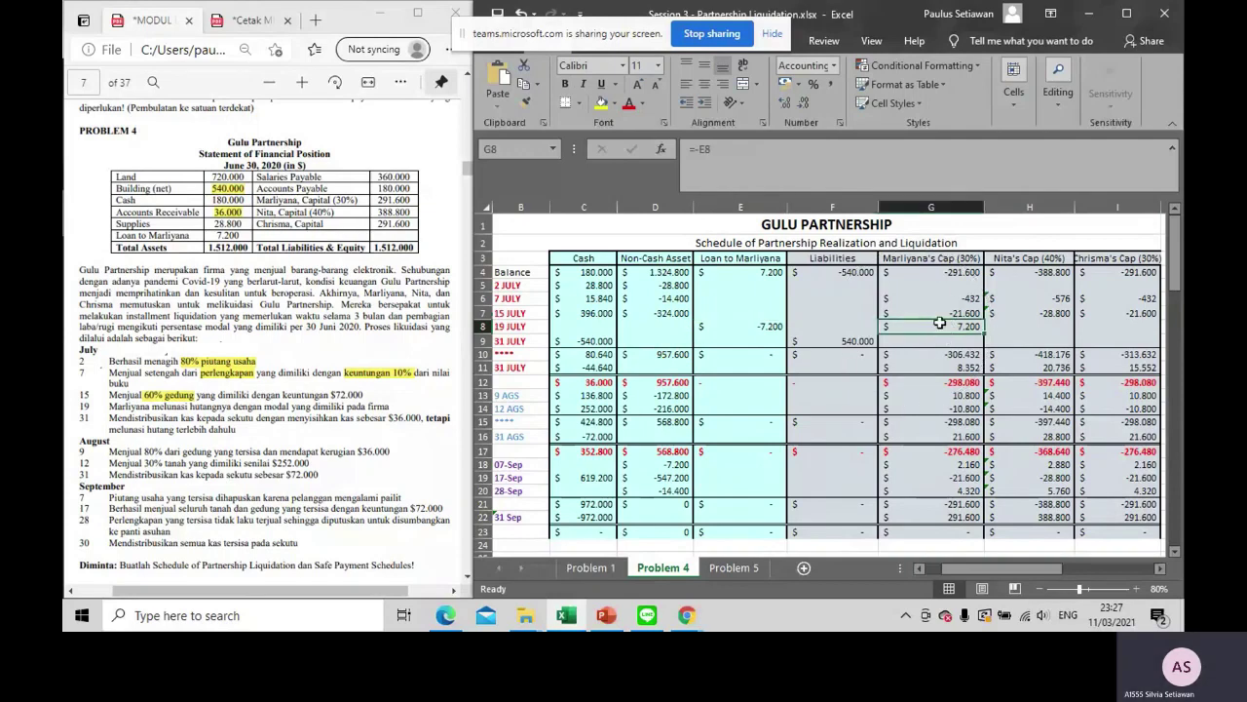
left_click(914, 272)
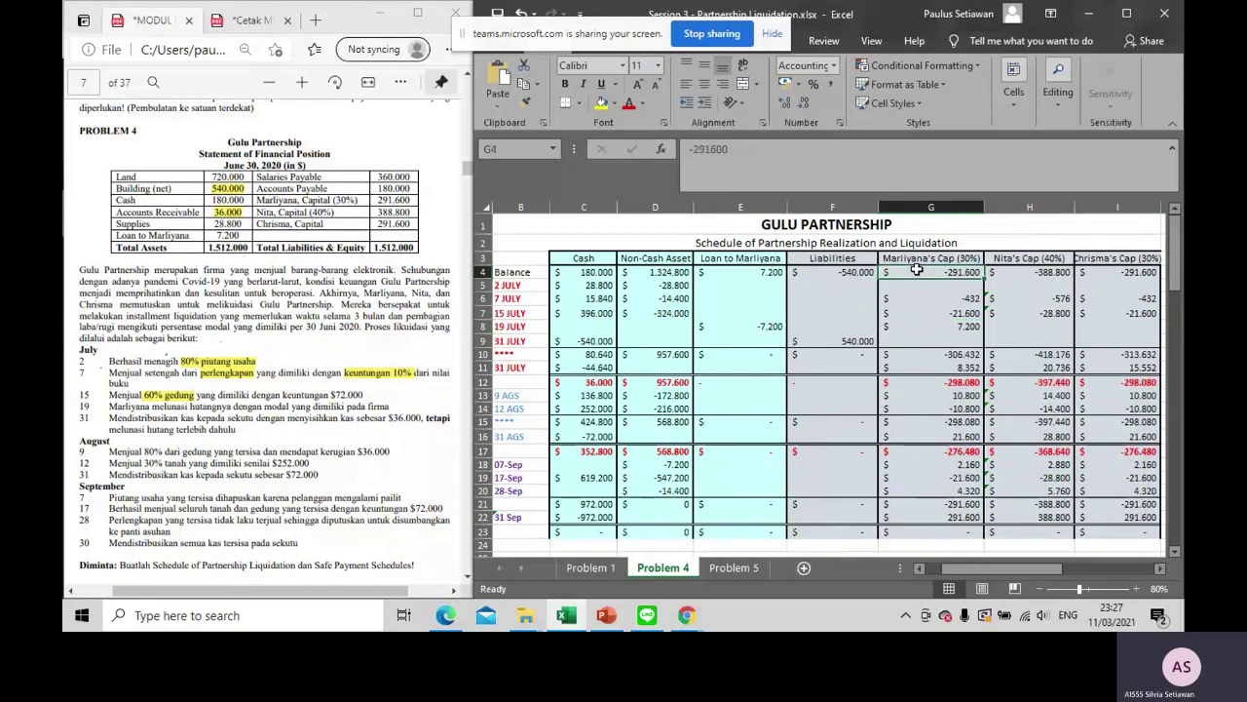
left_click(937, 328)
left_click(930, 272)
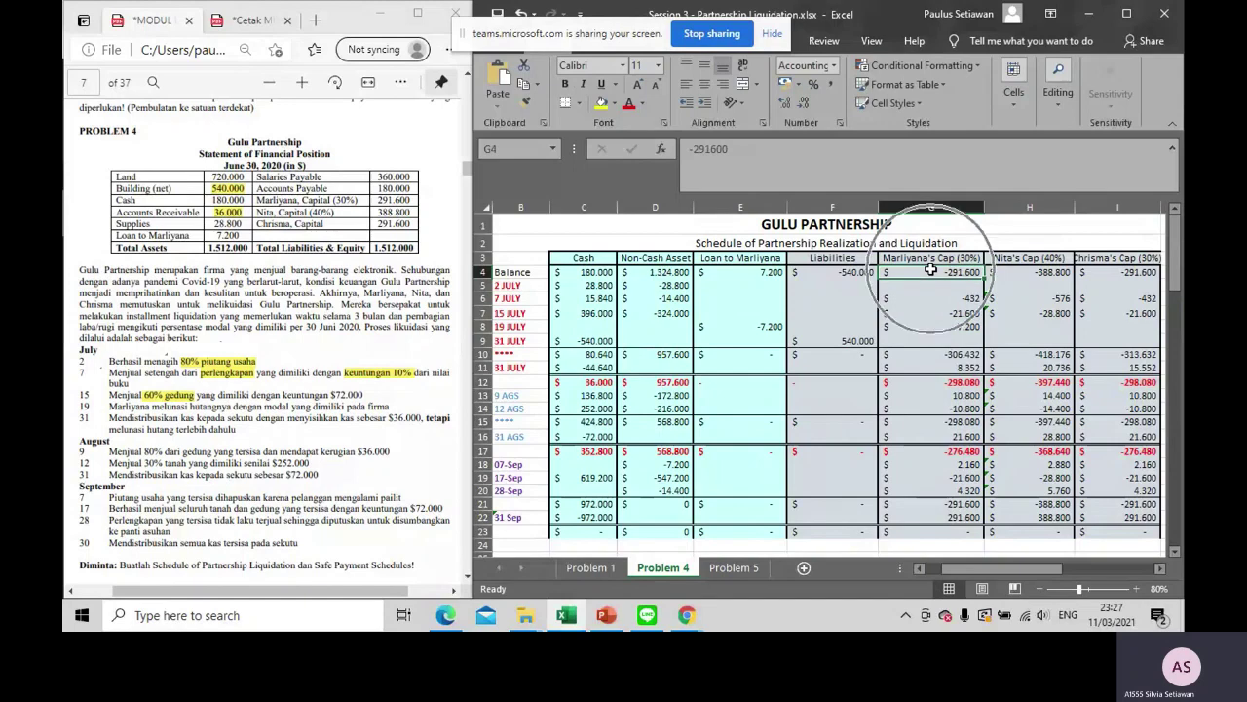
left_click(937, 325)
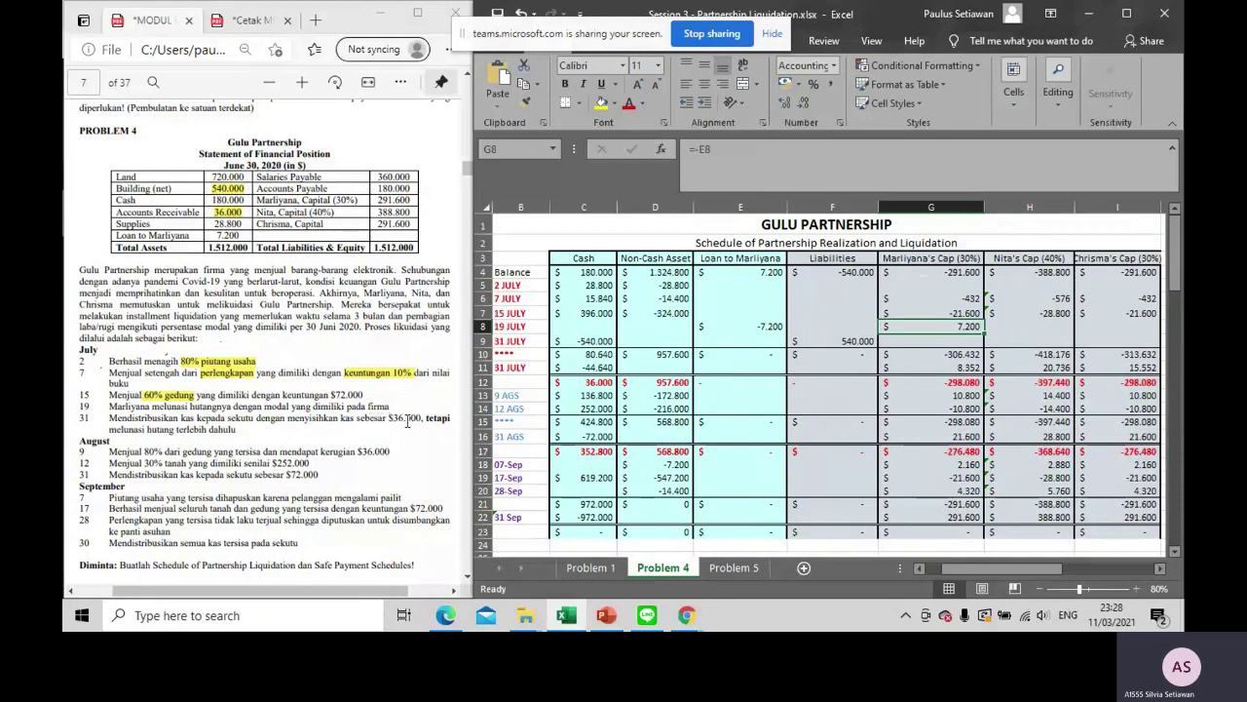
Highlight the $36.000 reserve amount in yellow in the PDF's 31 July entry
double_click(388, 420)
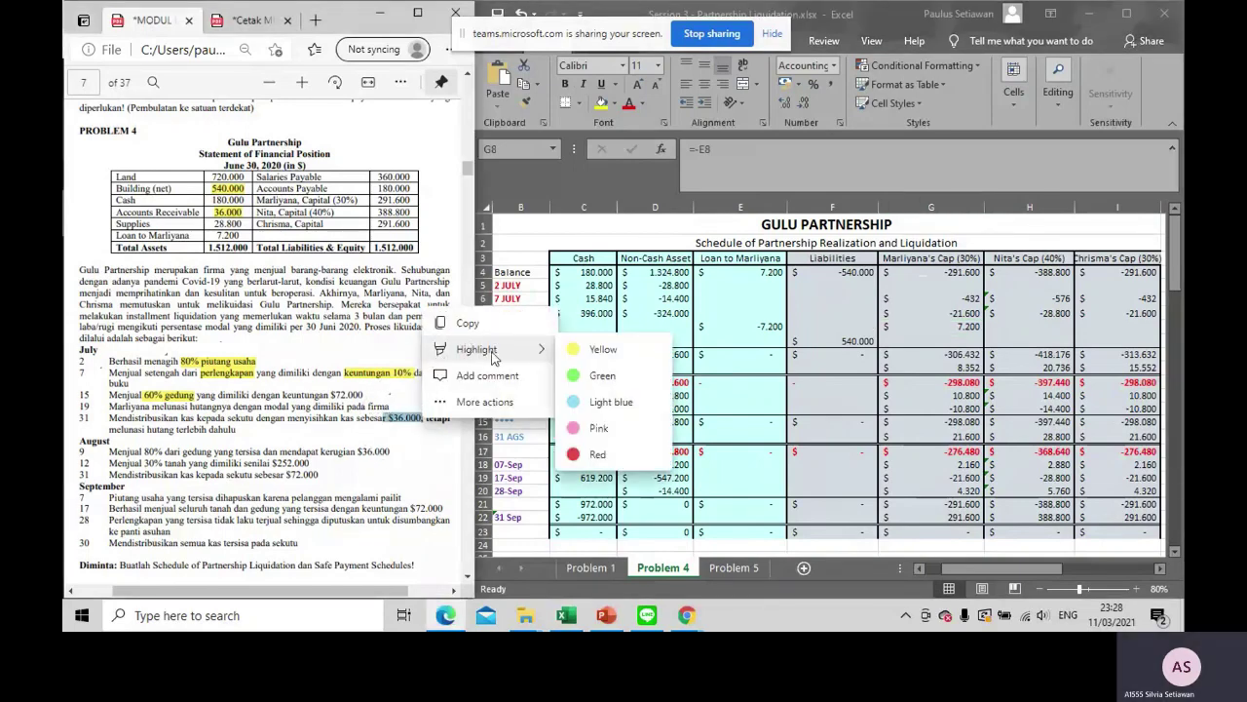
left_click(609, 353)
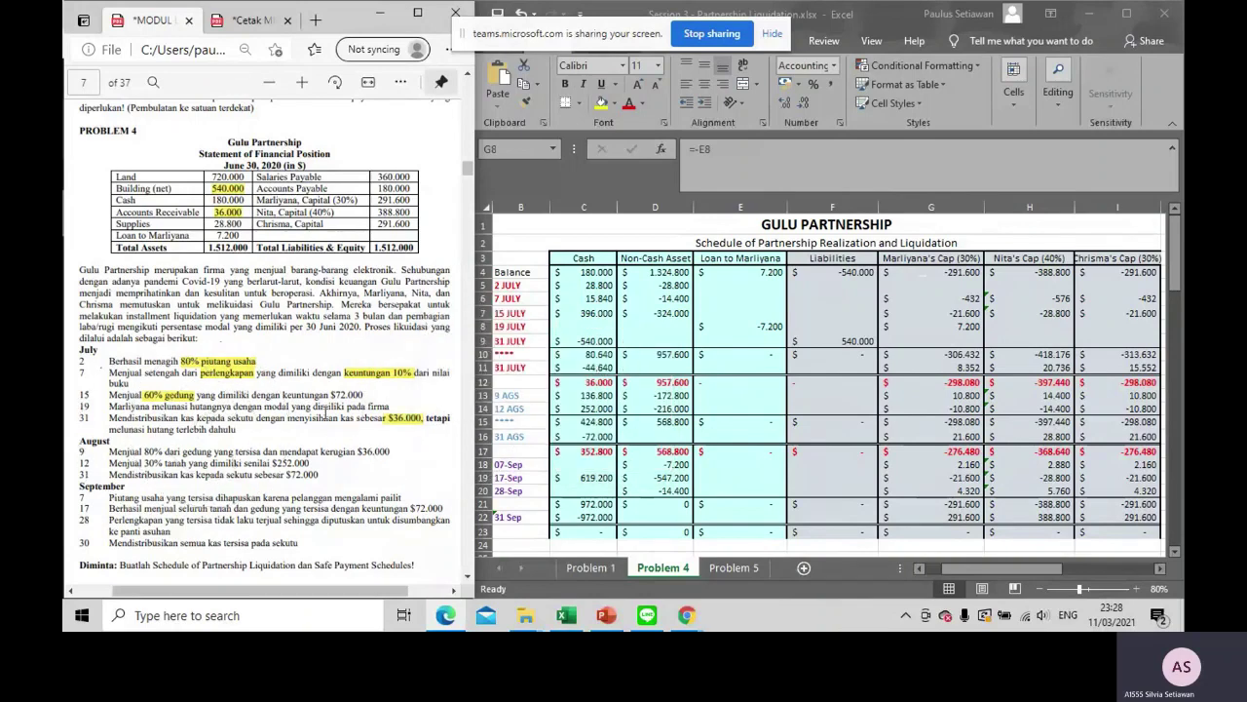
Trace the 31 July liability payment from the opening balance in F4 to F9 and the matching cash entry in C9
left_click(824, 343)
left_click(857, 269)
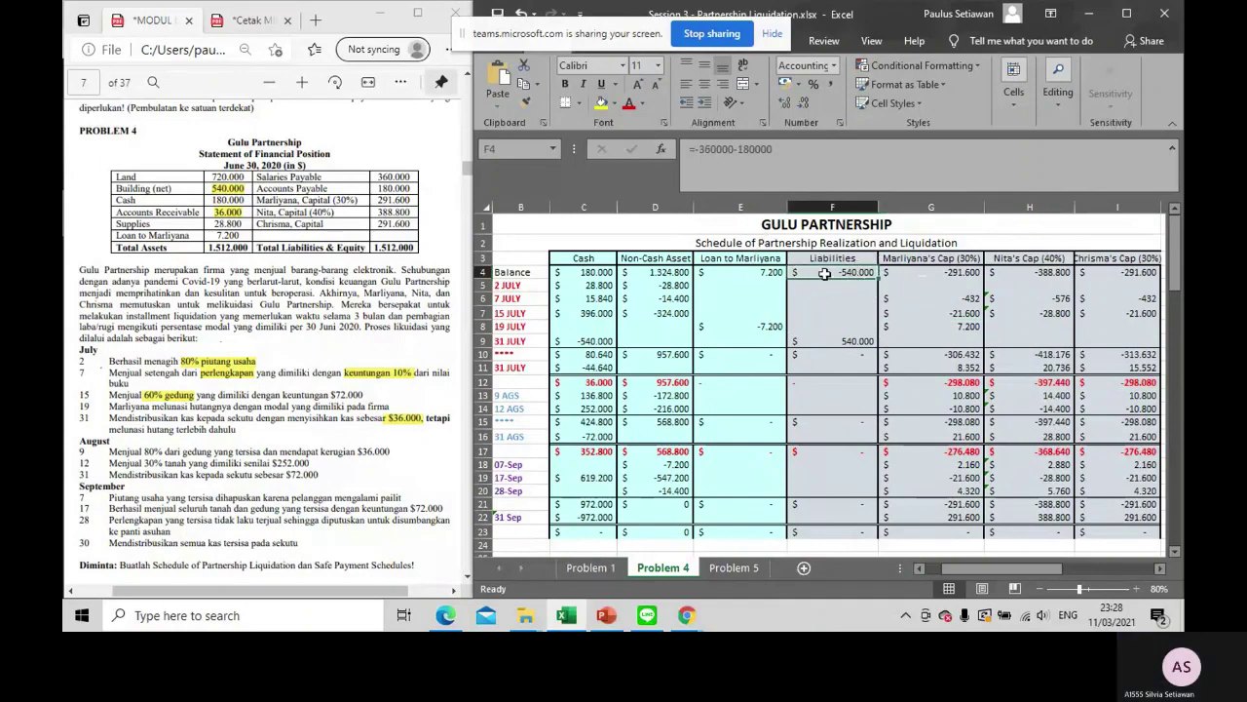
left_click(821, 341)
double_click(821, 341)
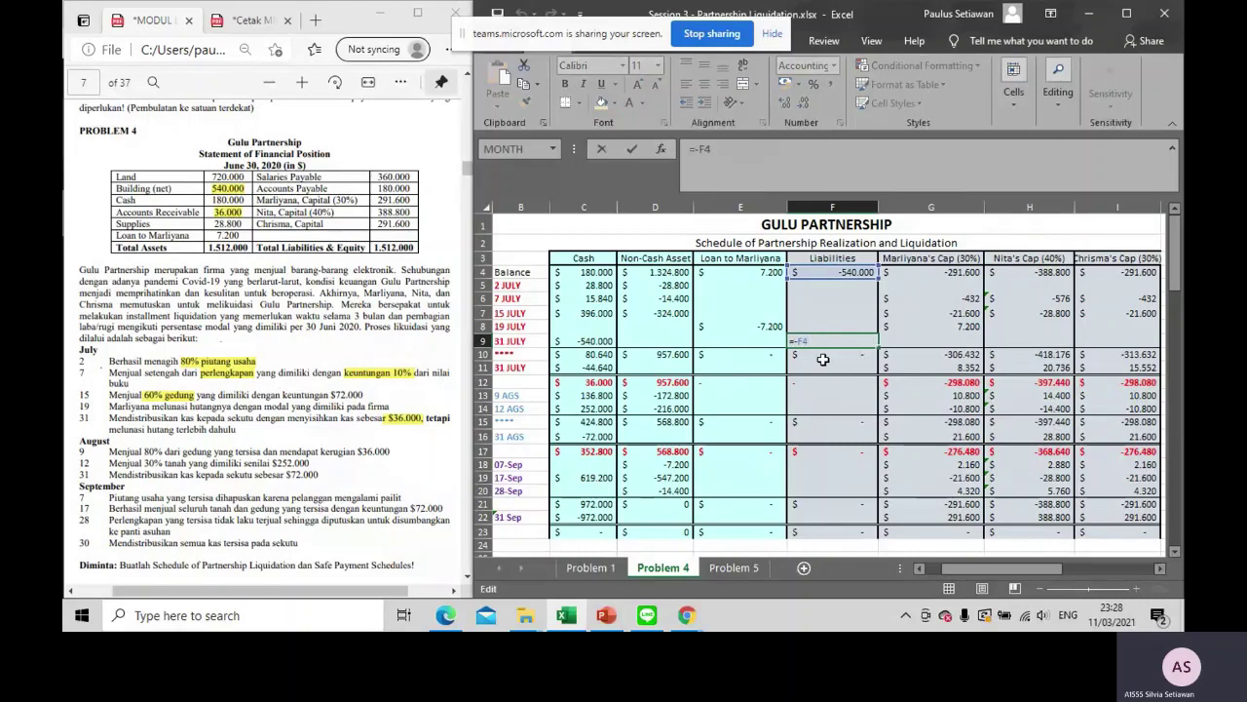
key("Escape")
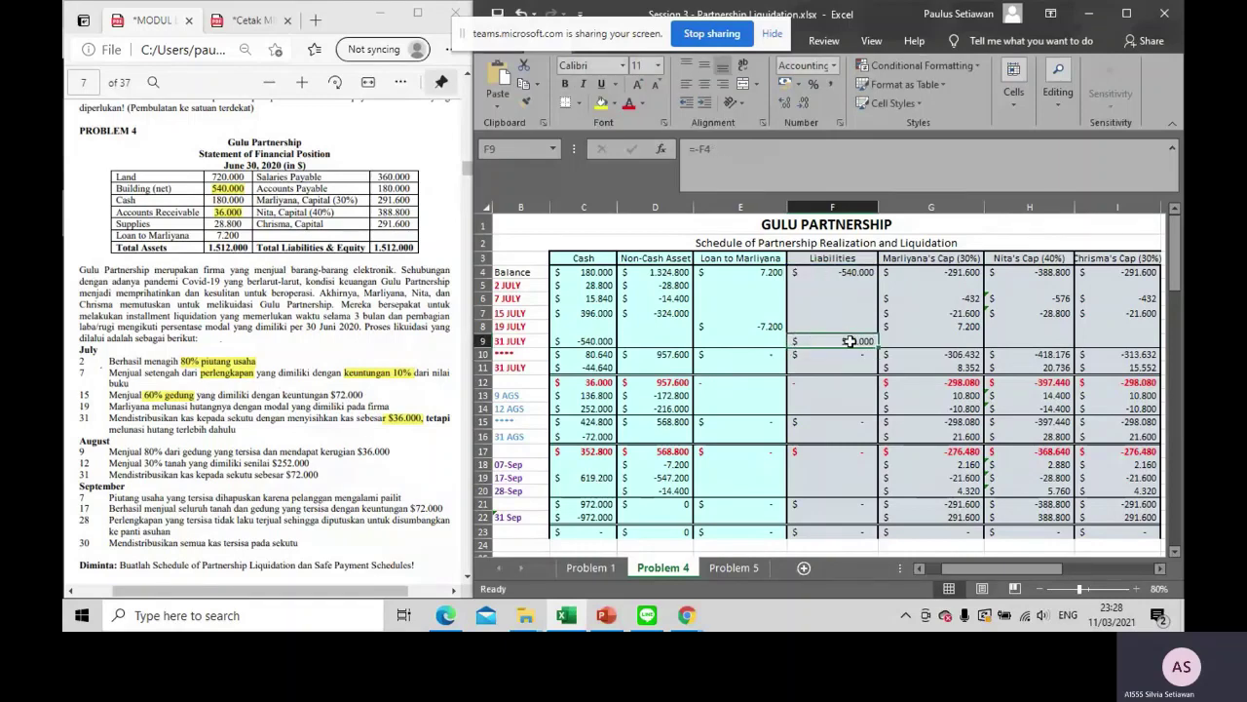
left_click(605, 341)
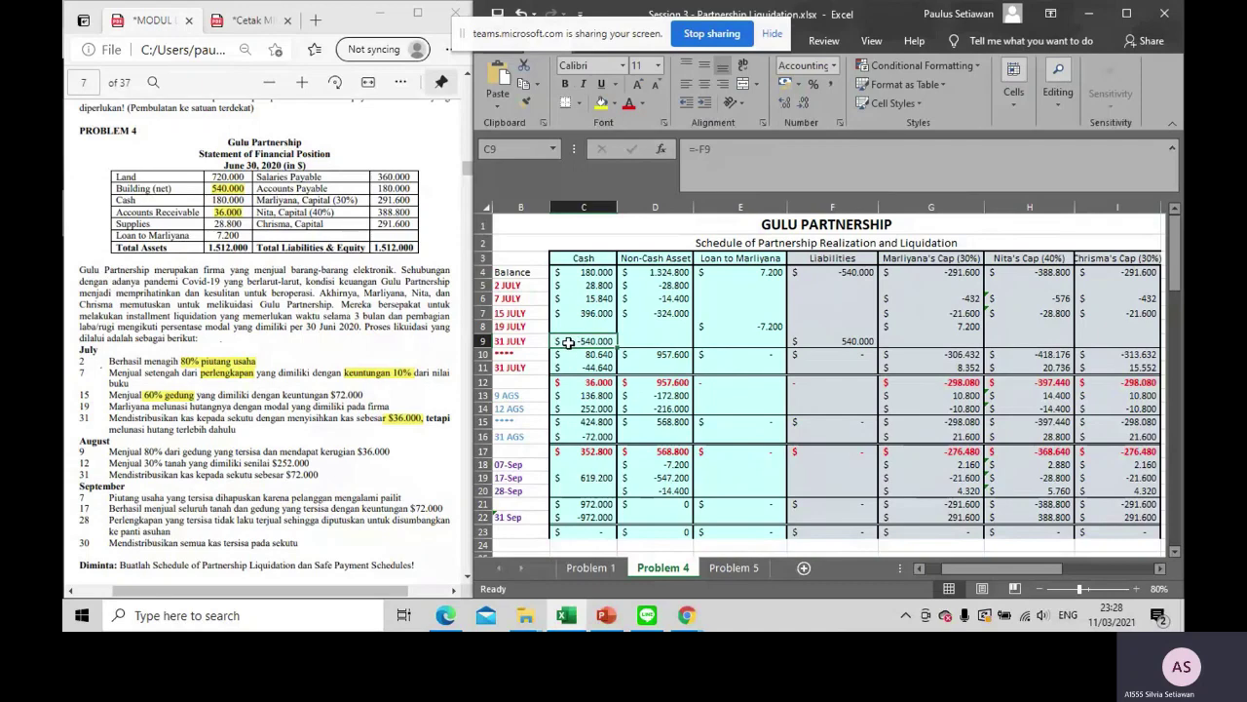
left_click(819, 337)
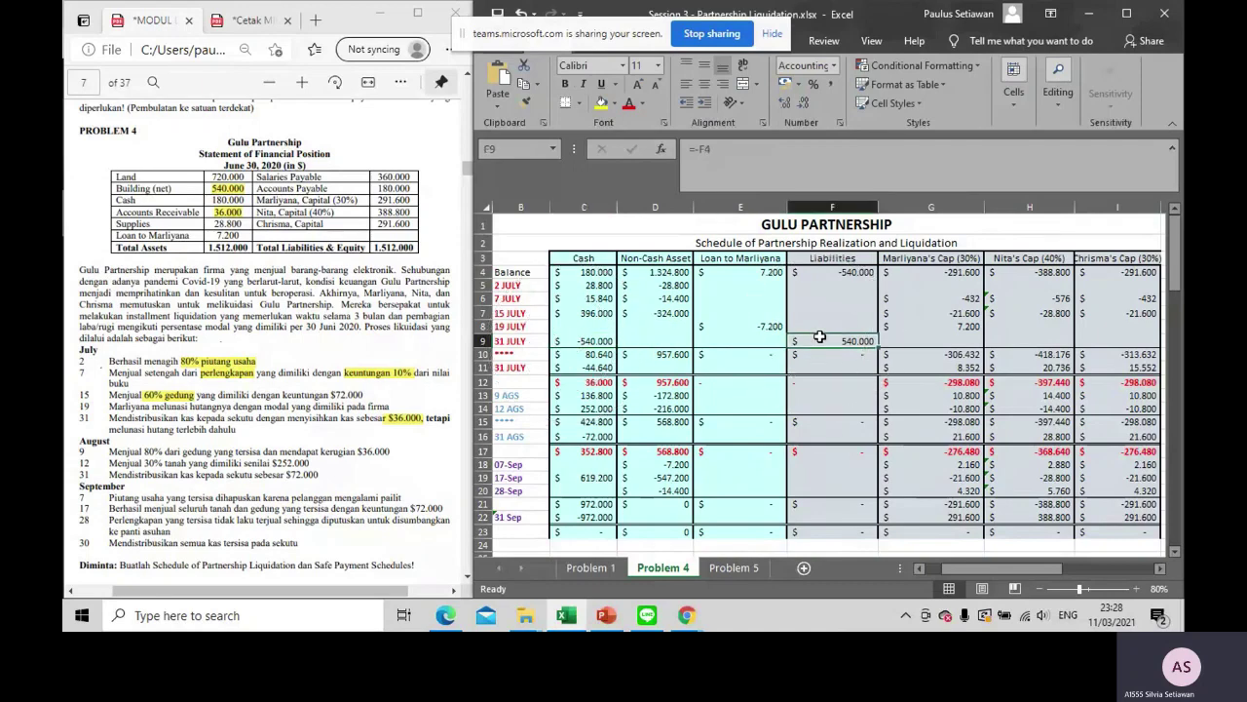
Inspect the pre-distribution subtotal formulas for cash in C10 and non-cash assets in D10, leaving both unedited
left_click(597, 354)
key("alt+equal")
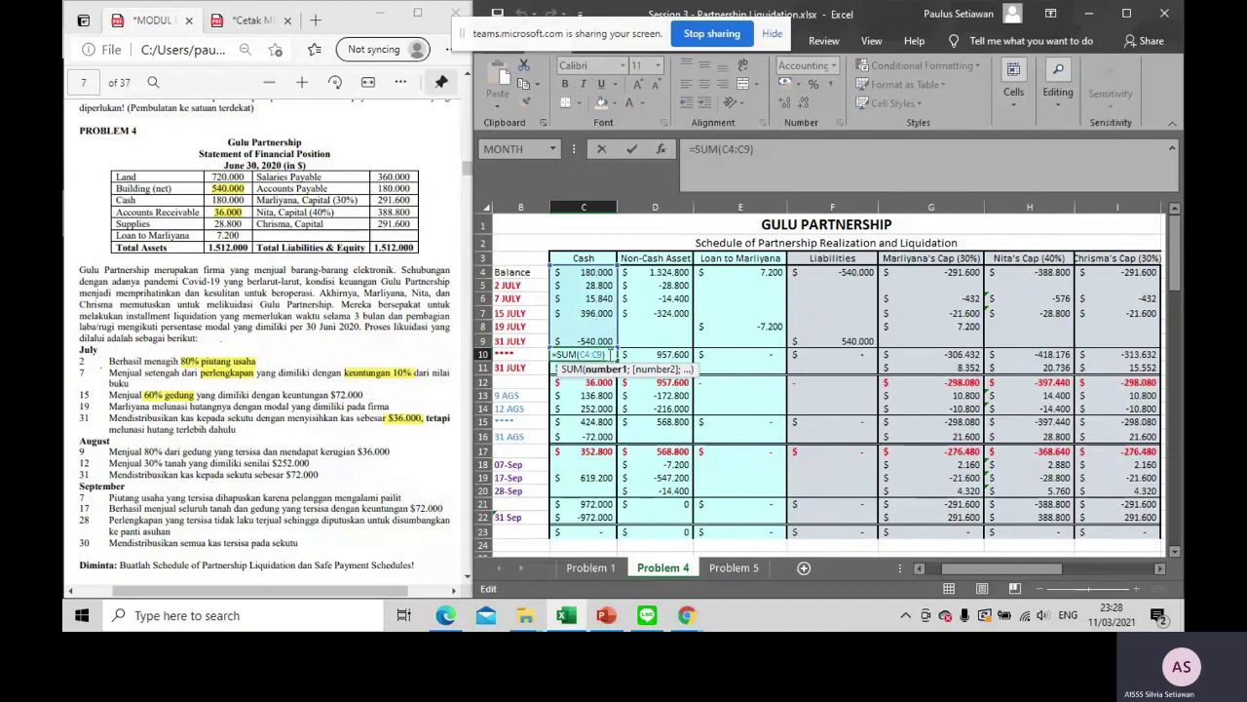
key("Return")
left_click(650, 354)
key("alt+equal")
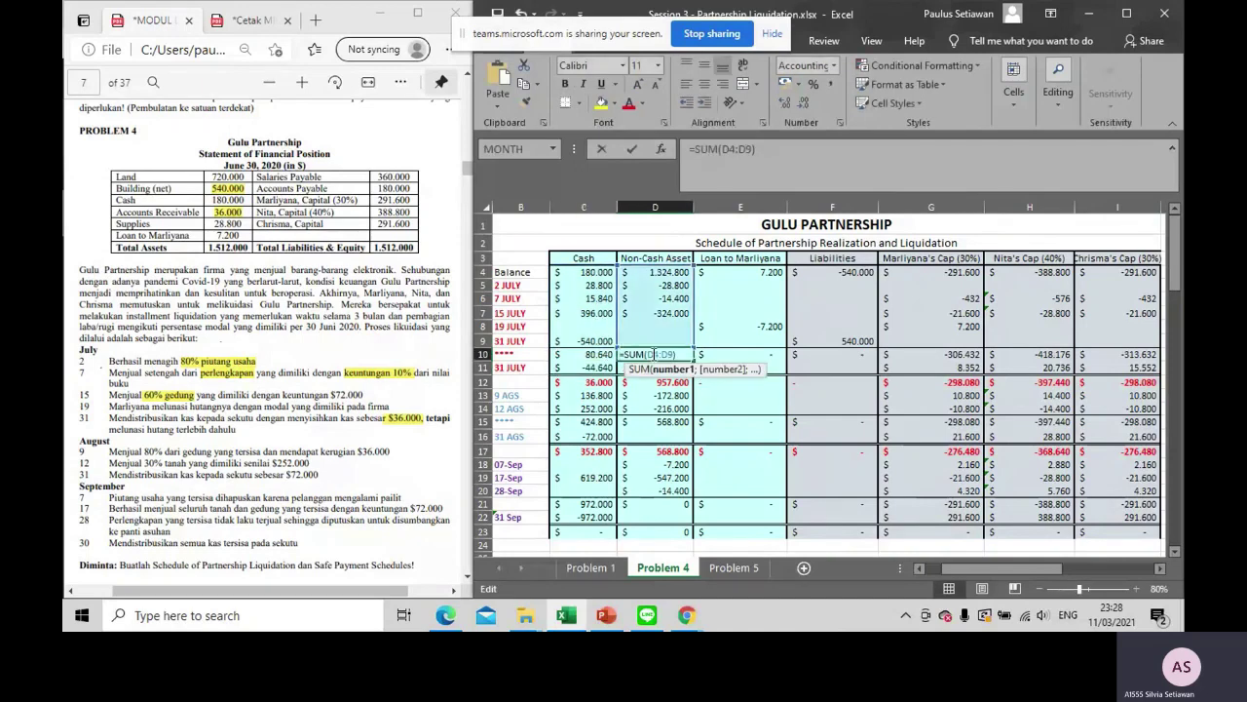
key("Return")
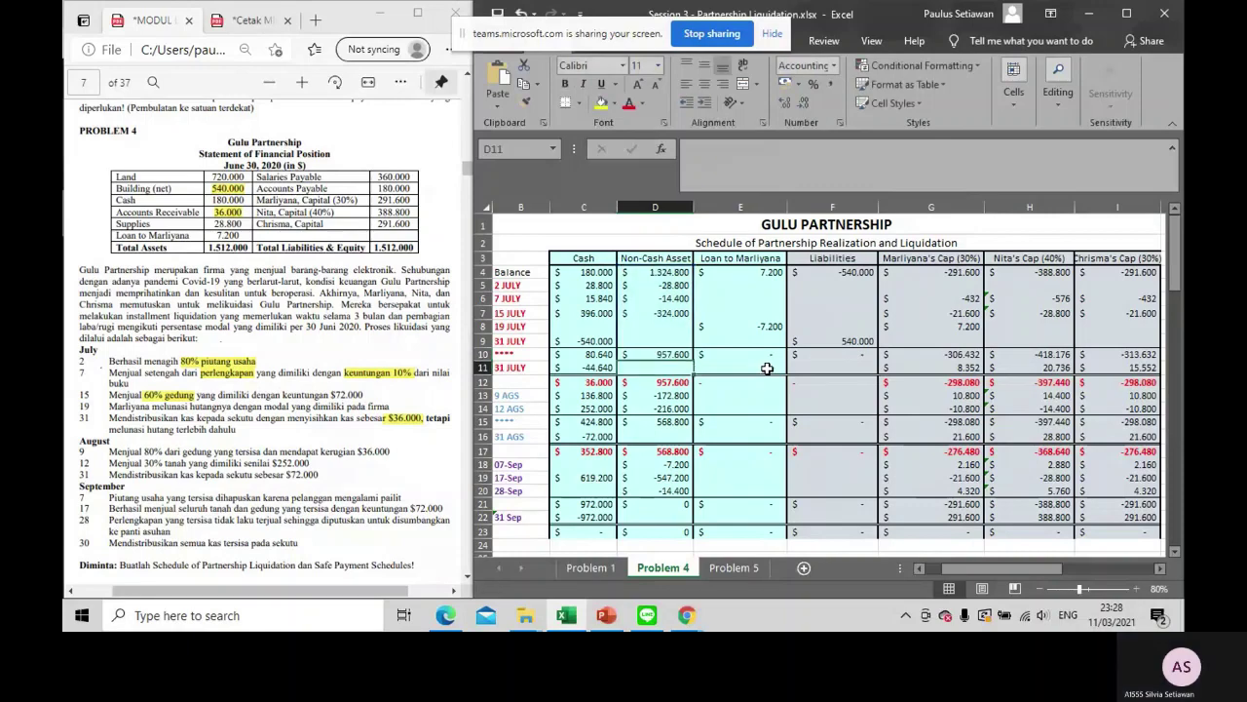
Inspect the three partners' capital subtotals in G10, I10 and H10 and leave their SUM formulas unedited
left_click(938, 353)
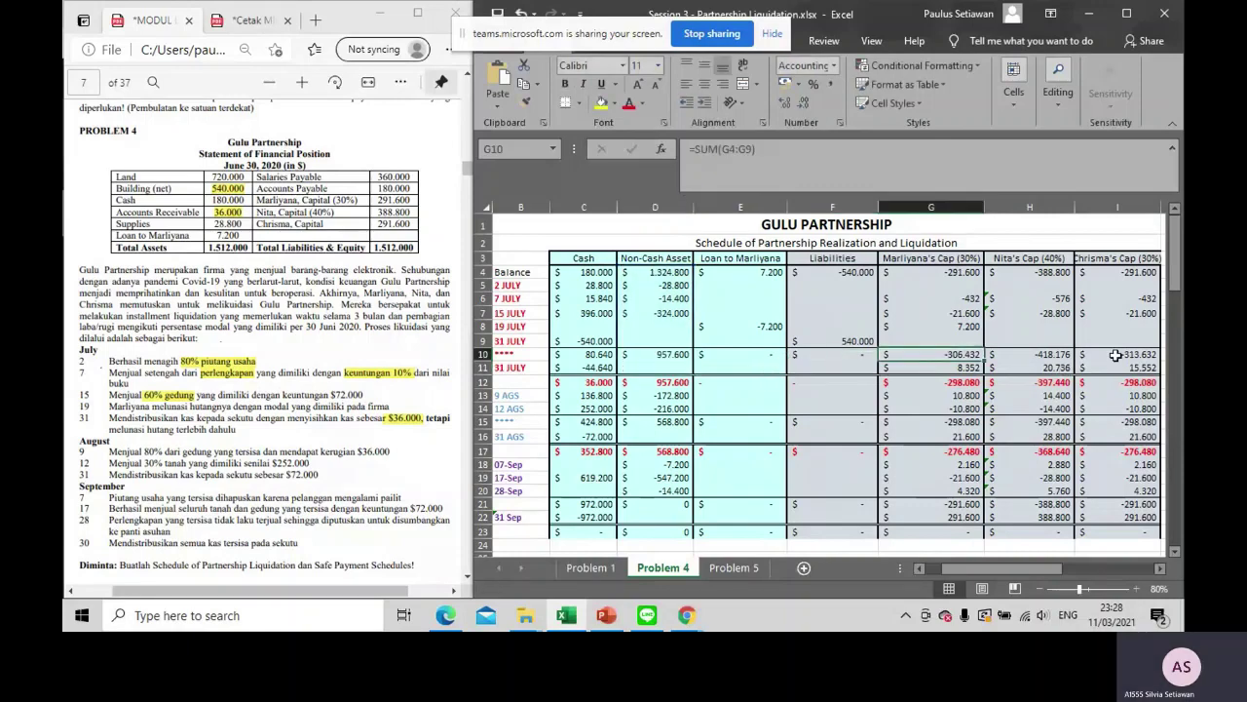
left_click(1114, 355)
left_click(1030, 343)
left_click(1031, 355)
key("alt+equal")
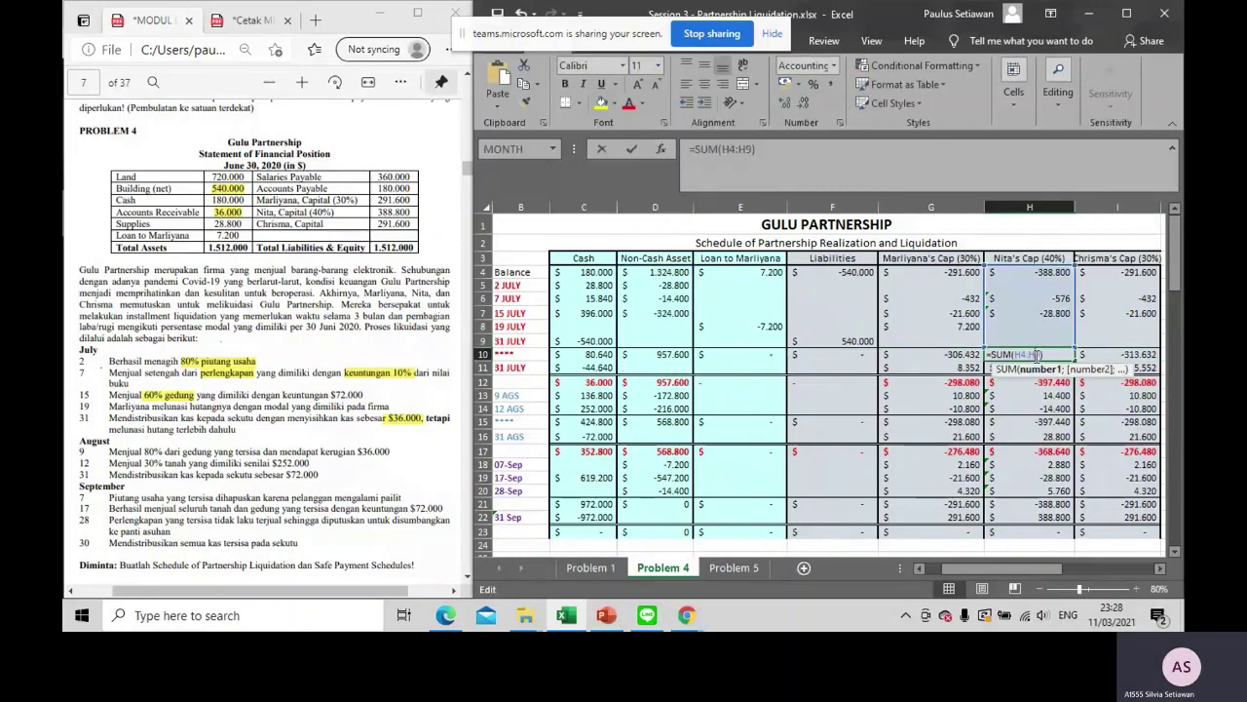
key("Return")
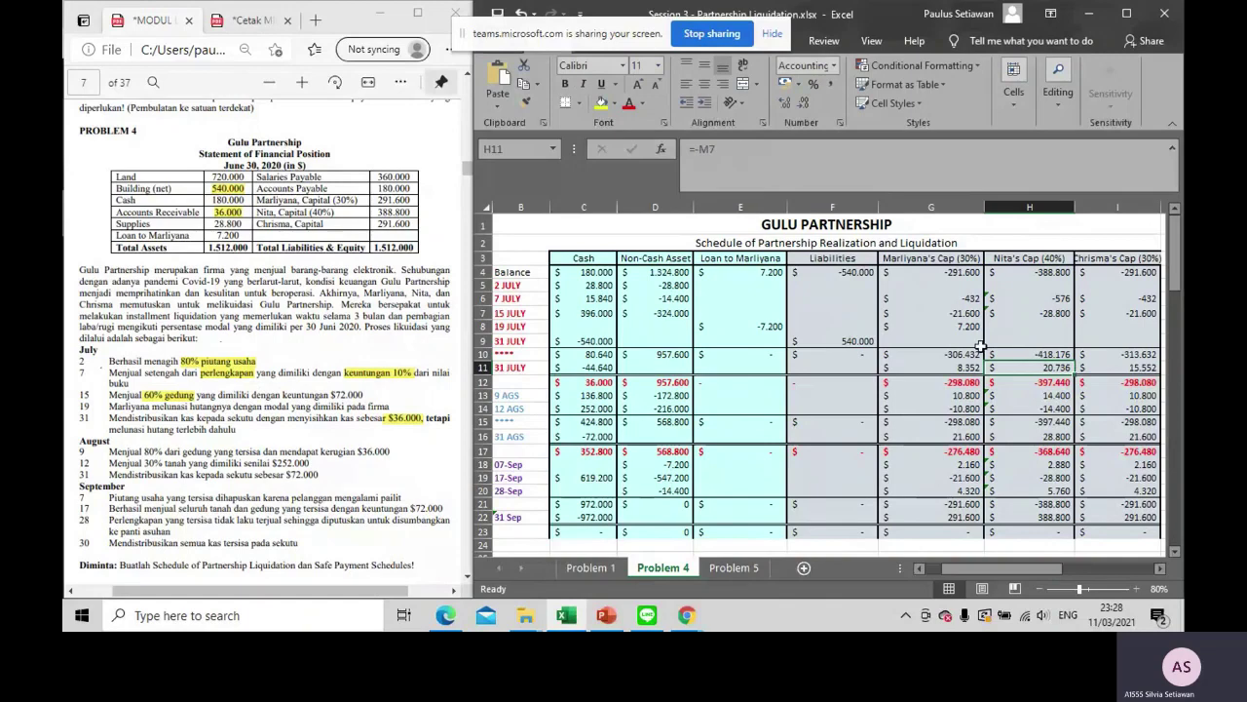
Go from the partners' capital columns to the Safe Payment (1) table and examine how the two relate
left_click(933, 275)
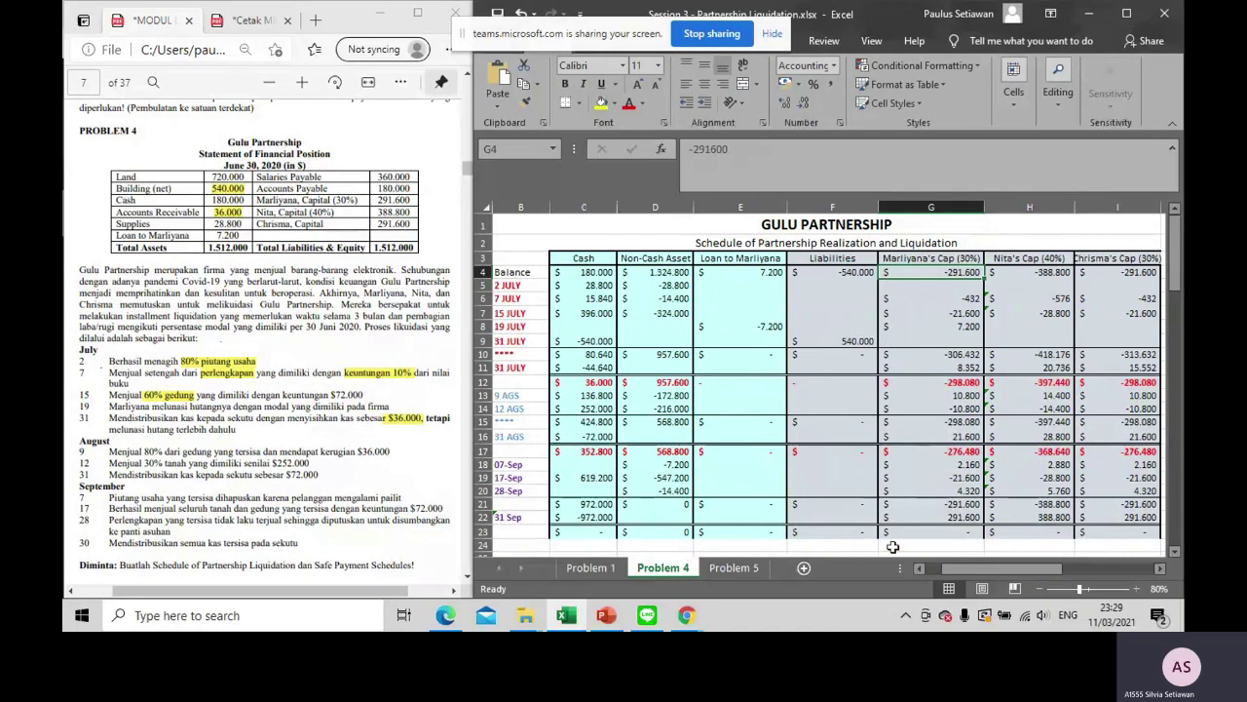
left_click_drag(959, 568, 1043, 568)
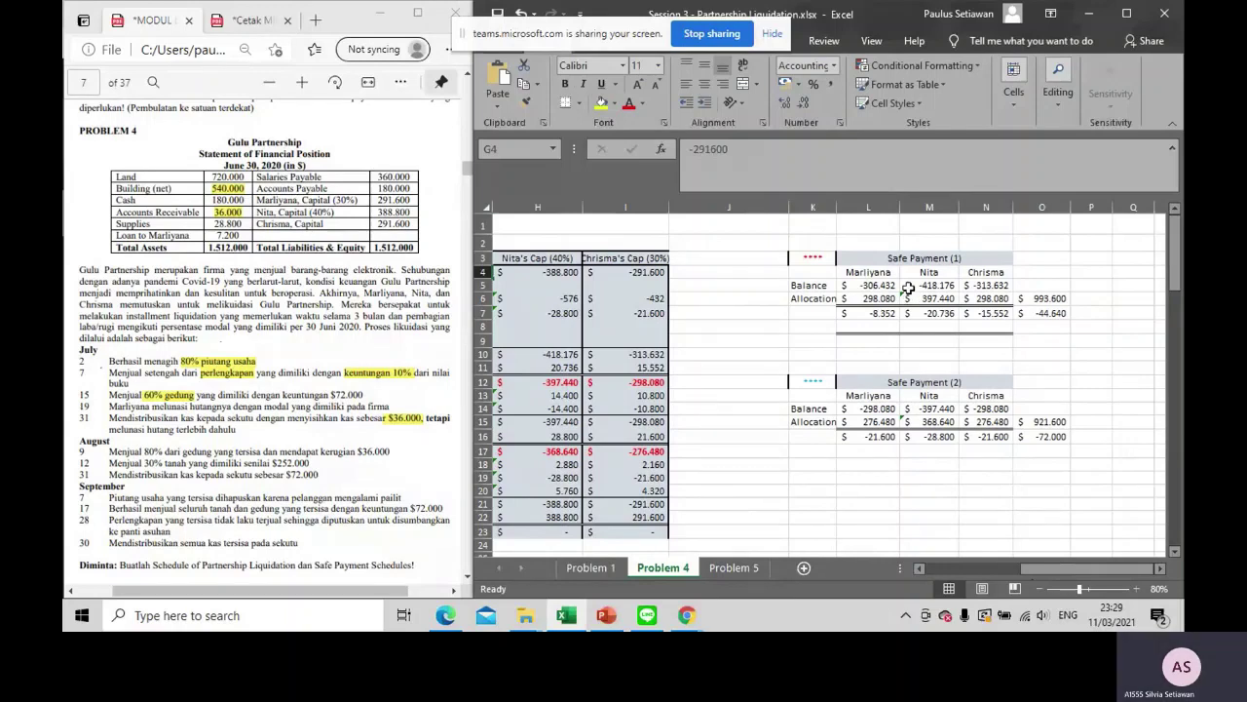
left_click(907, 257)
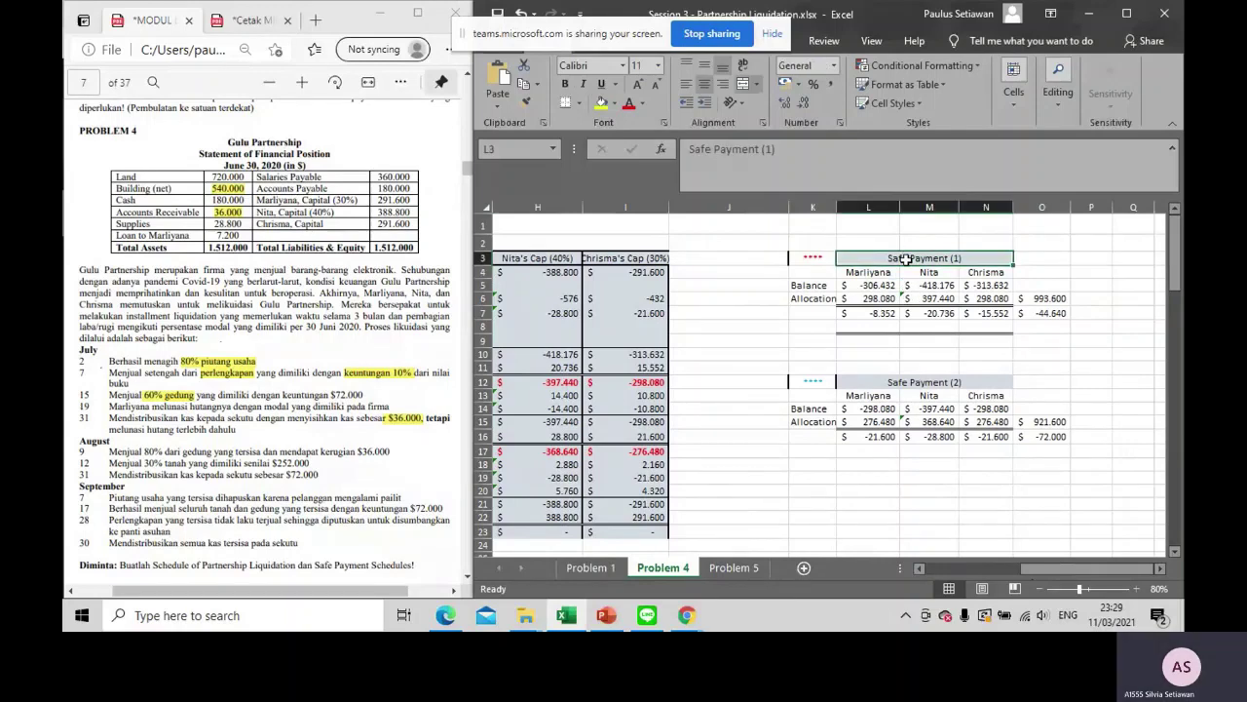
left_click_drag(1080, 565, 989, 558)
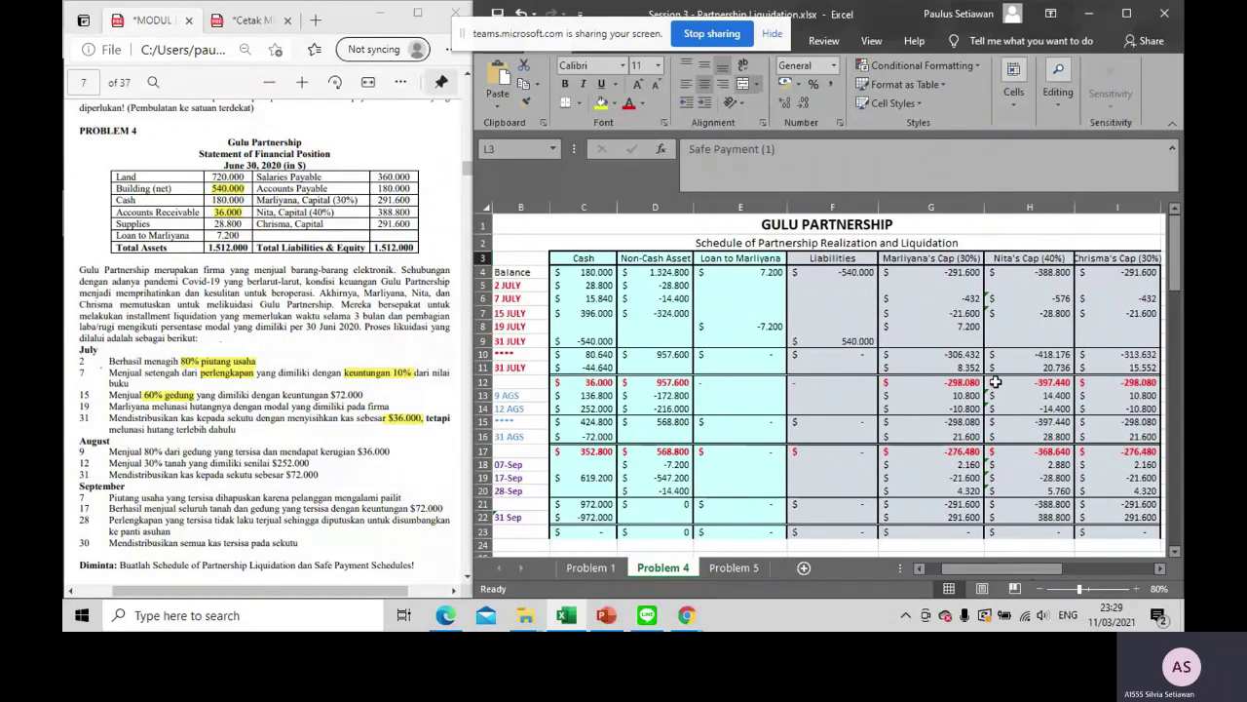
left_click_drag(1033, 568, 1145, 570)
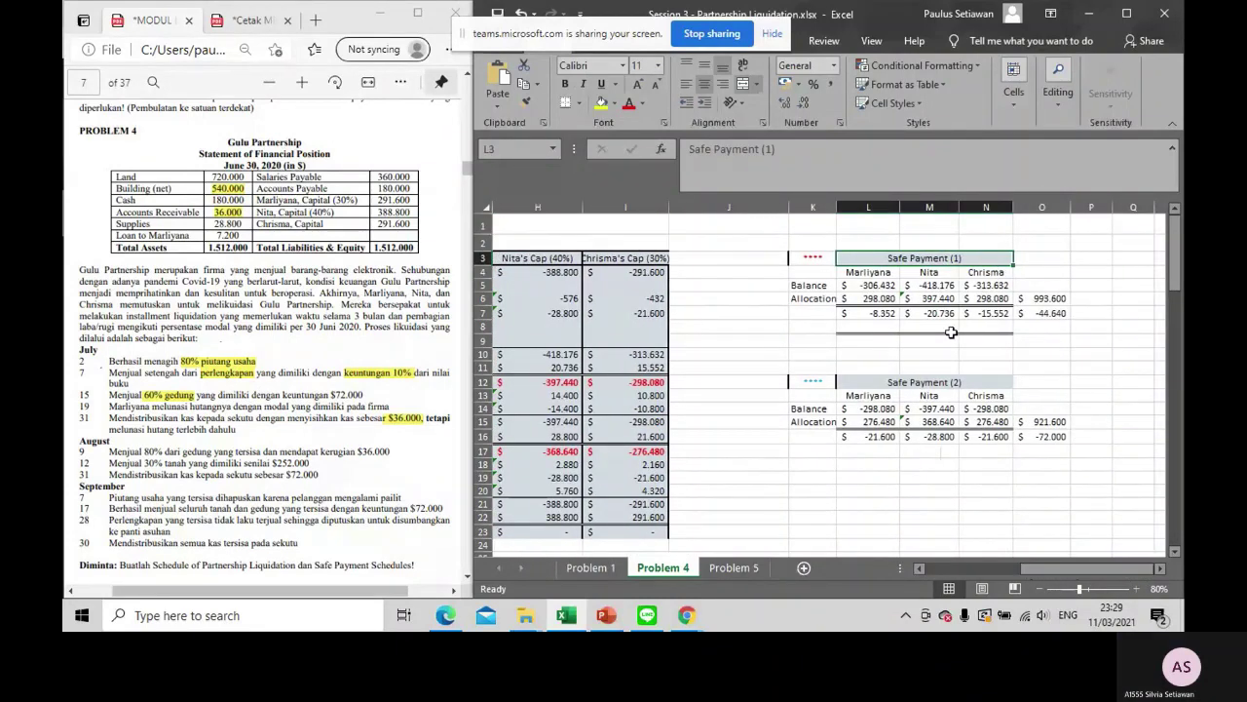
Trace the Safe Payment (1) balance formula in L5 back to G10 and select the three partners' balances in L5:N5
left_click(799, 284)
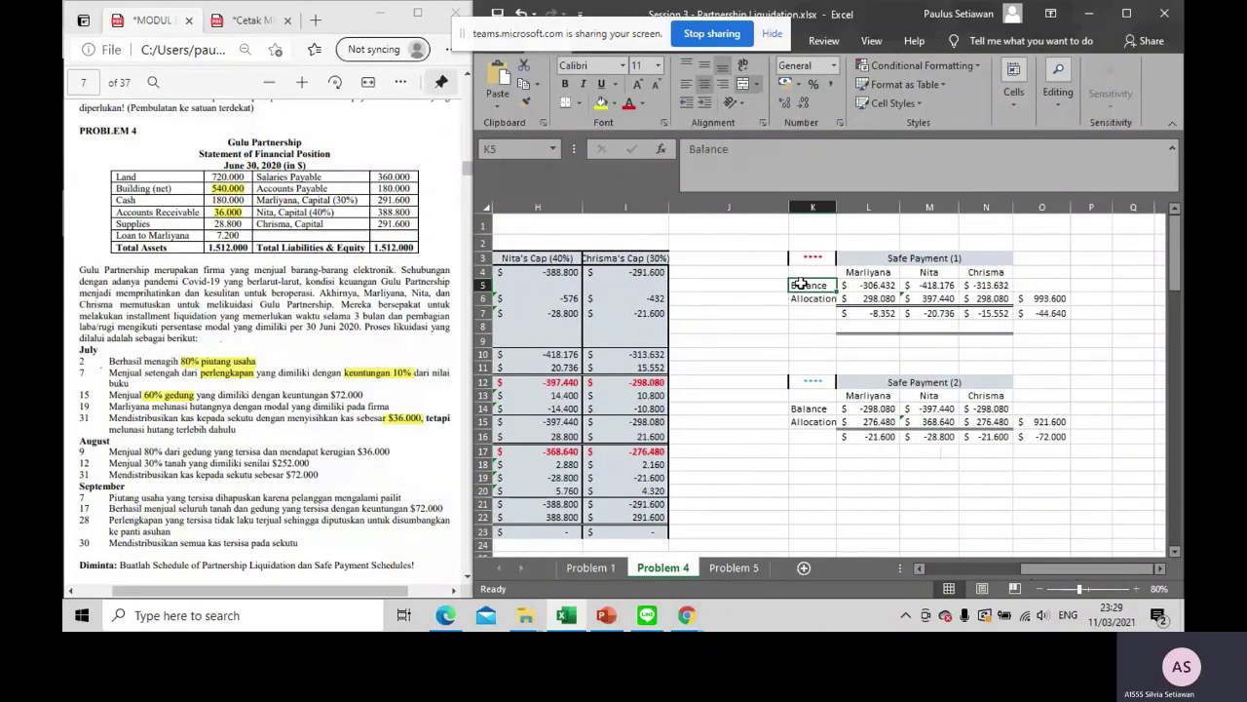
left_click(859, 285)
type("=G10")
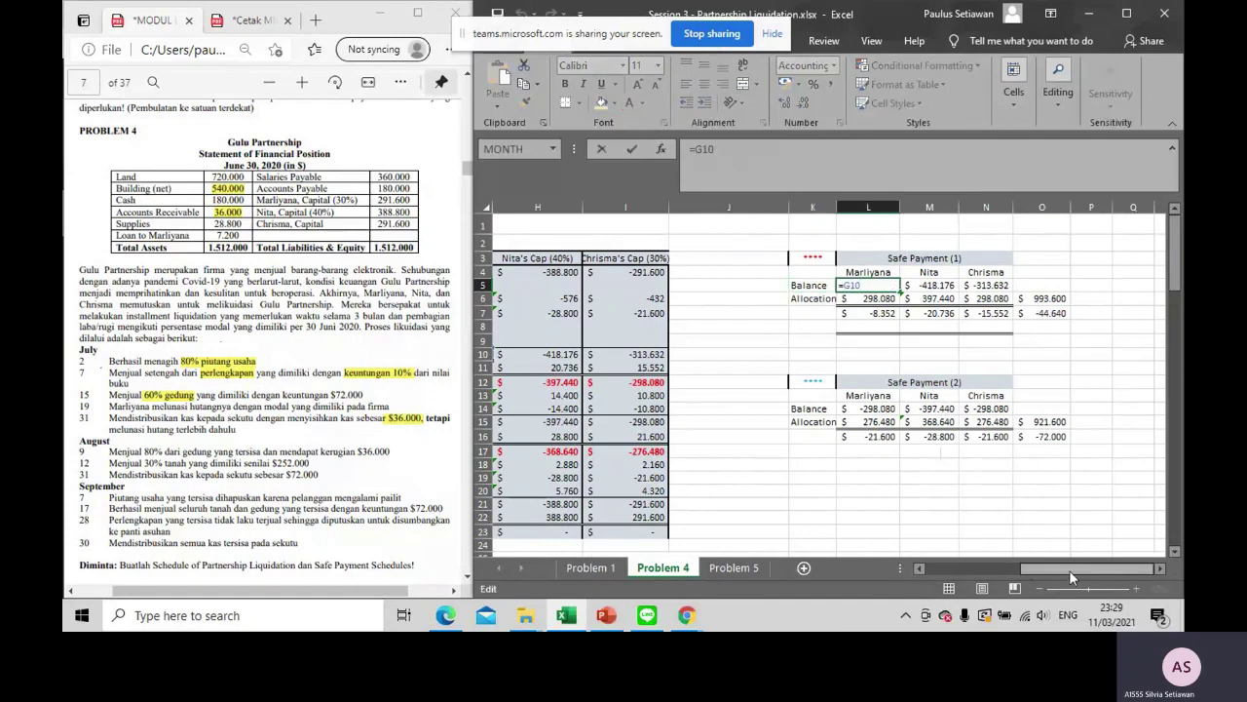
left_click_drag(1070, 577, 1000, 575)
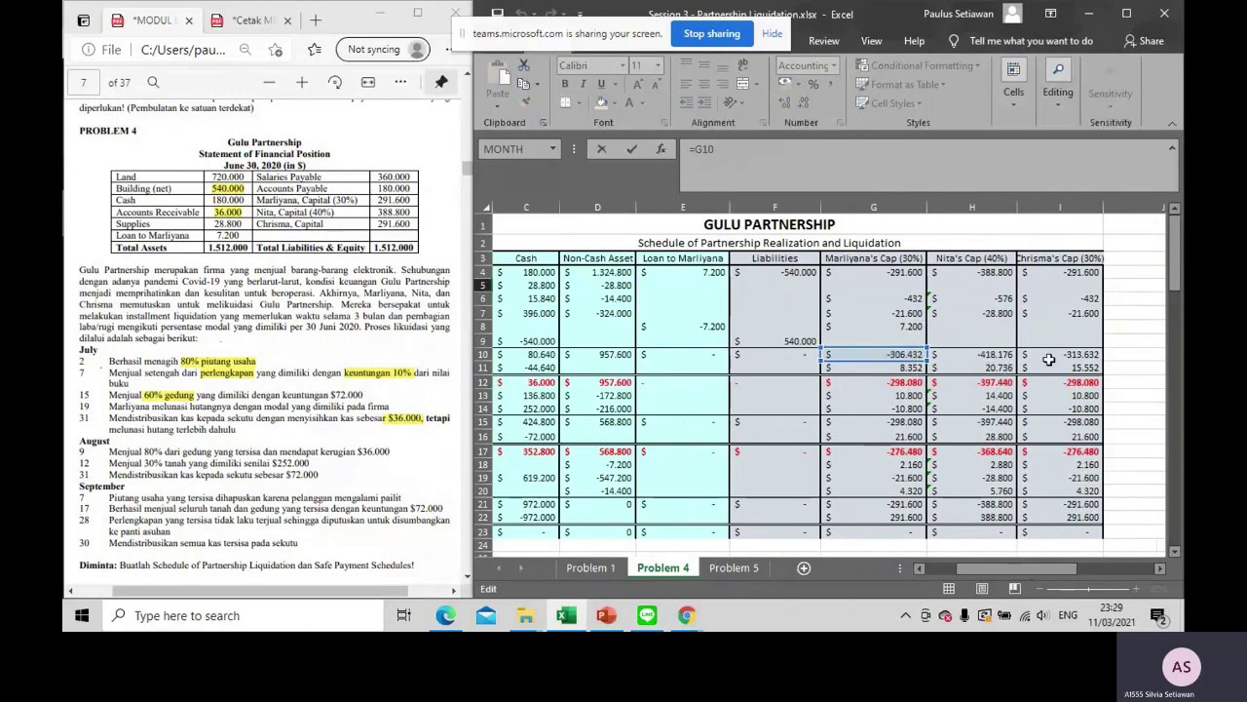
left_click_drag(1048, 570, 1116, 570)
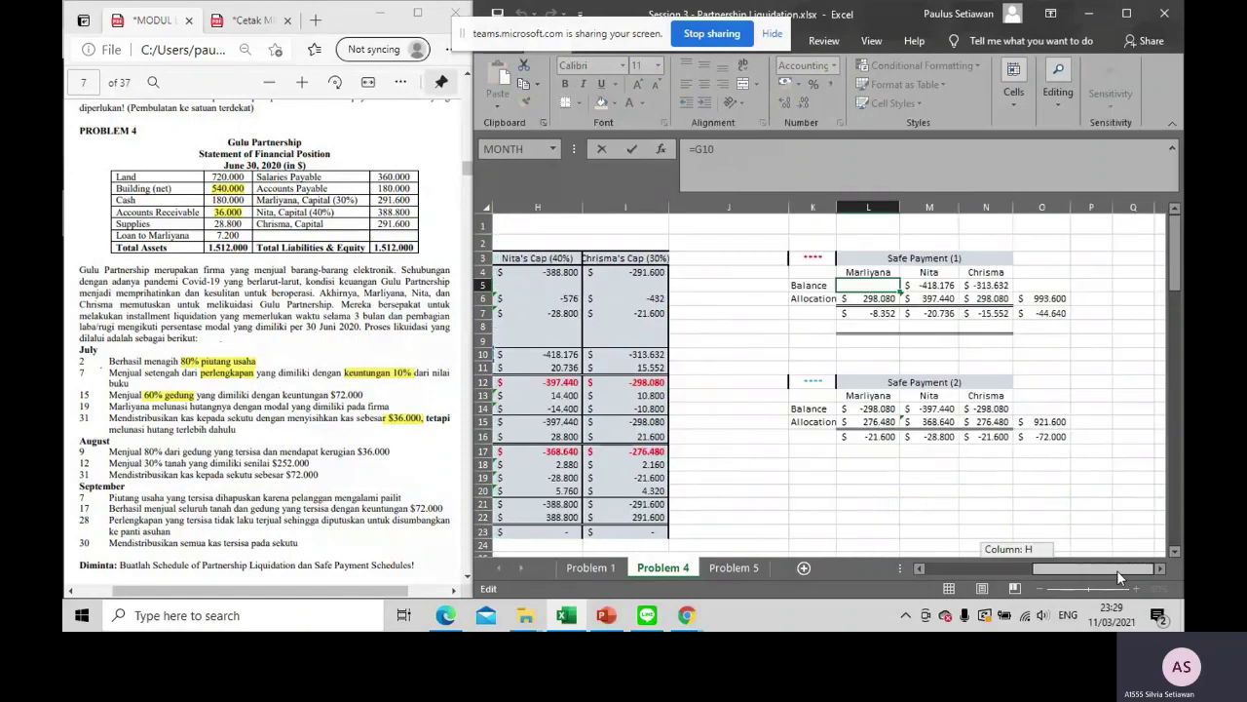
key("Return")
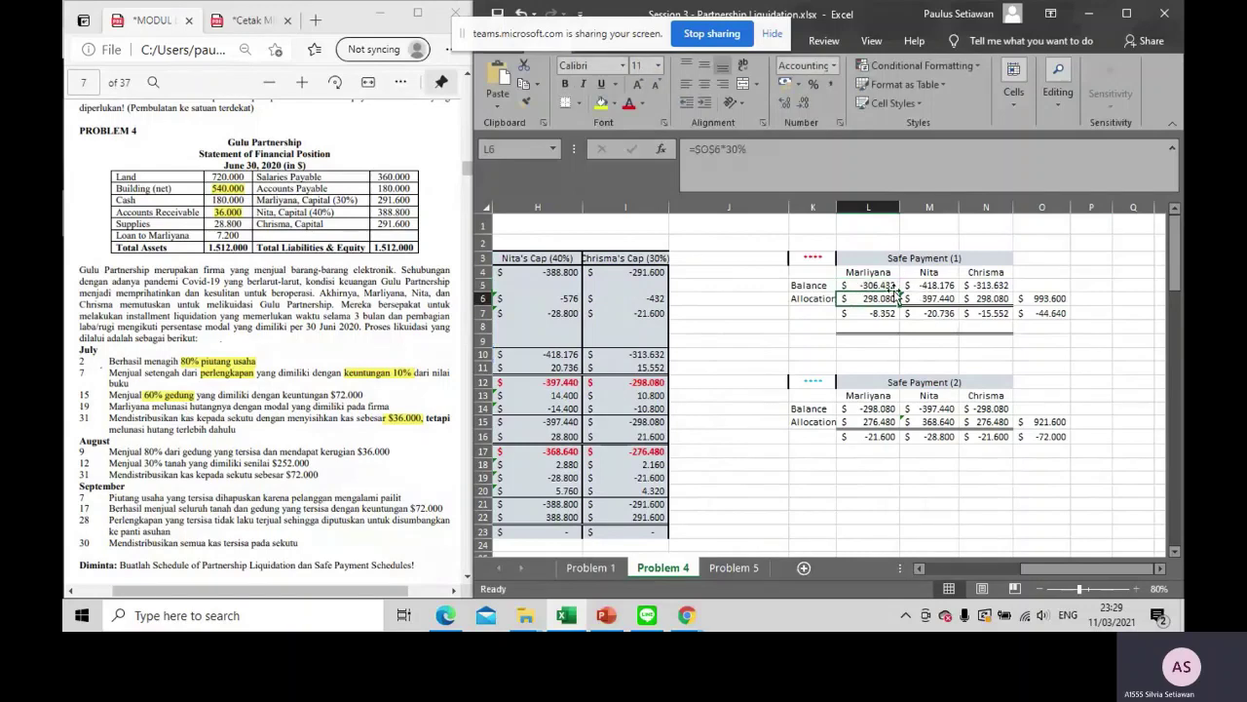
left_click_drag(882, 284, 987, 286)
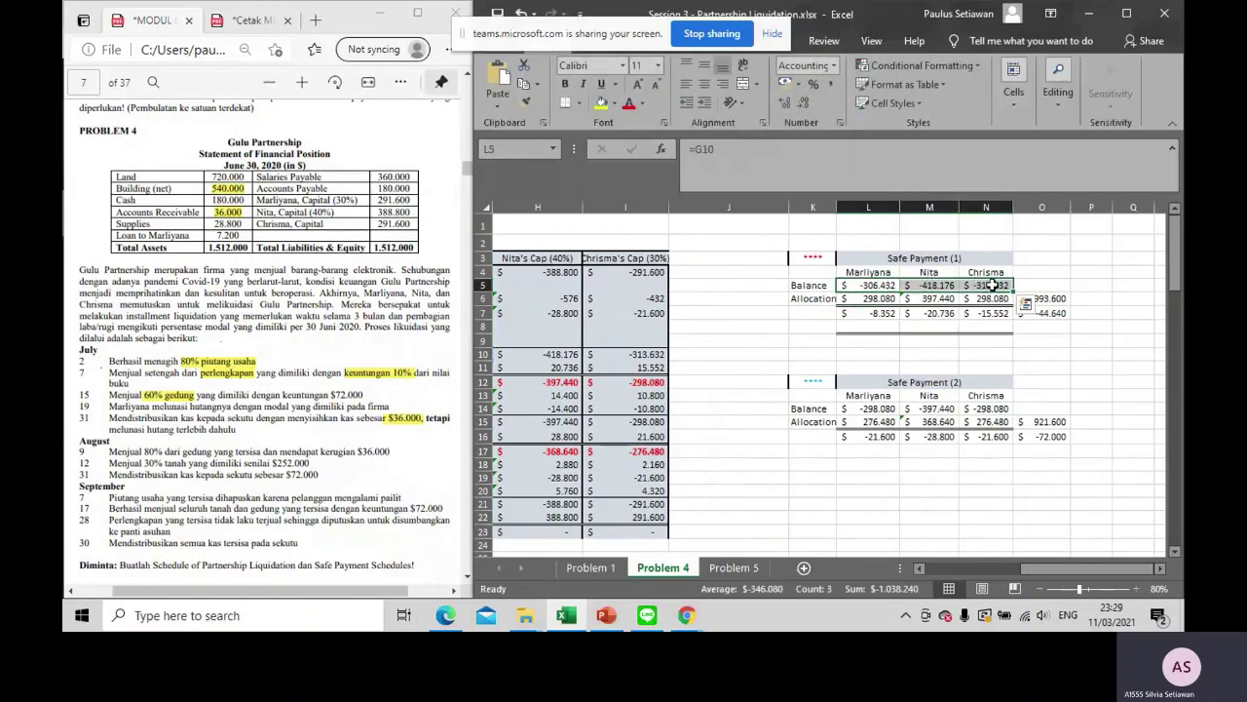
key("ctrl+q")
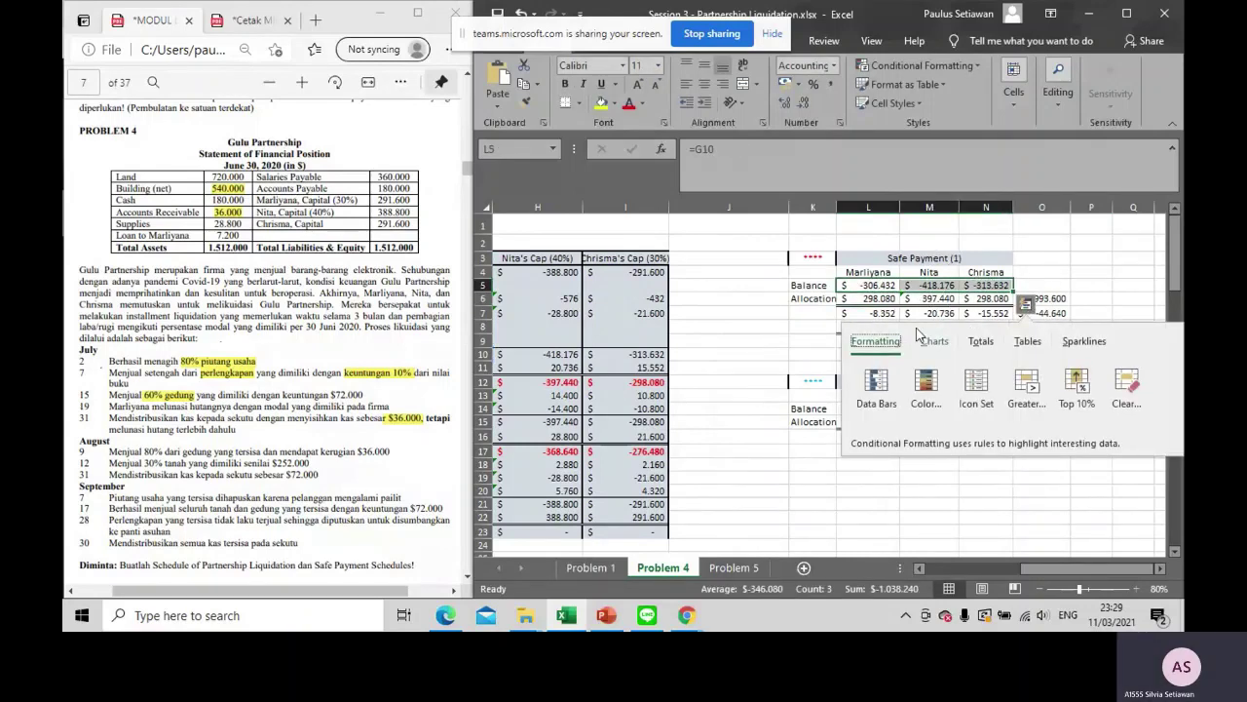
left_click(824, 339)
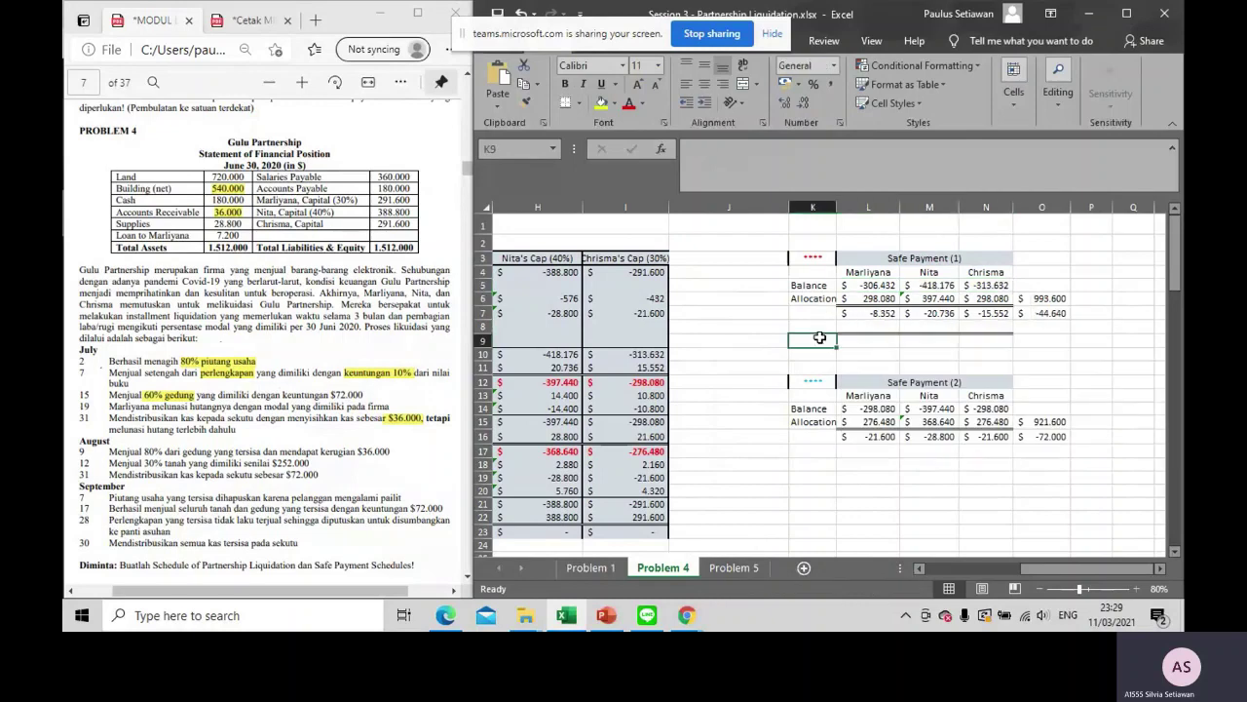
Add the note "> jumlah non cash asset +restricted cash (kas yang harus disisihkan)" in P6 beside the Safe Payment (1) allocation total and format it bold red
double_click(1031, 300)
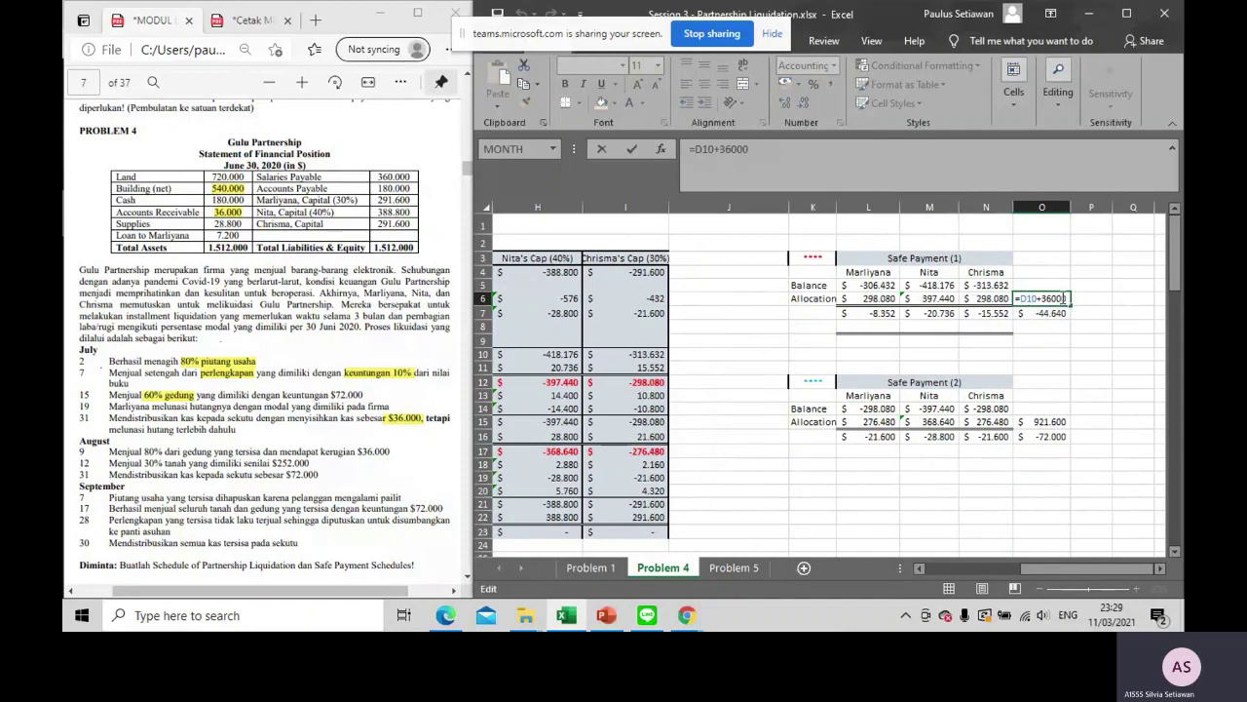
key("Tab")
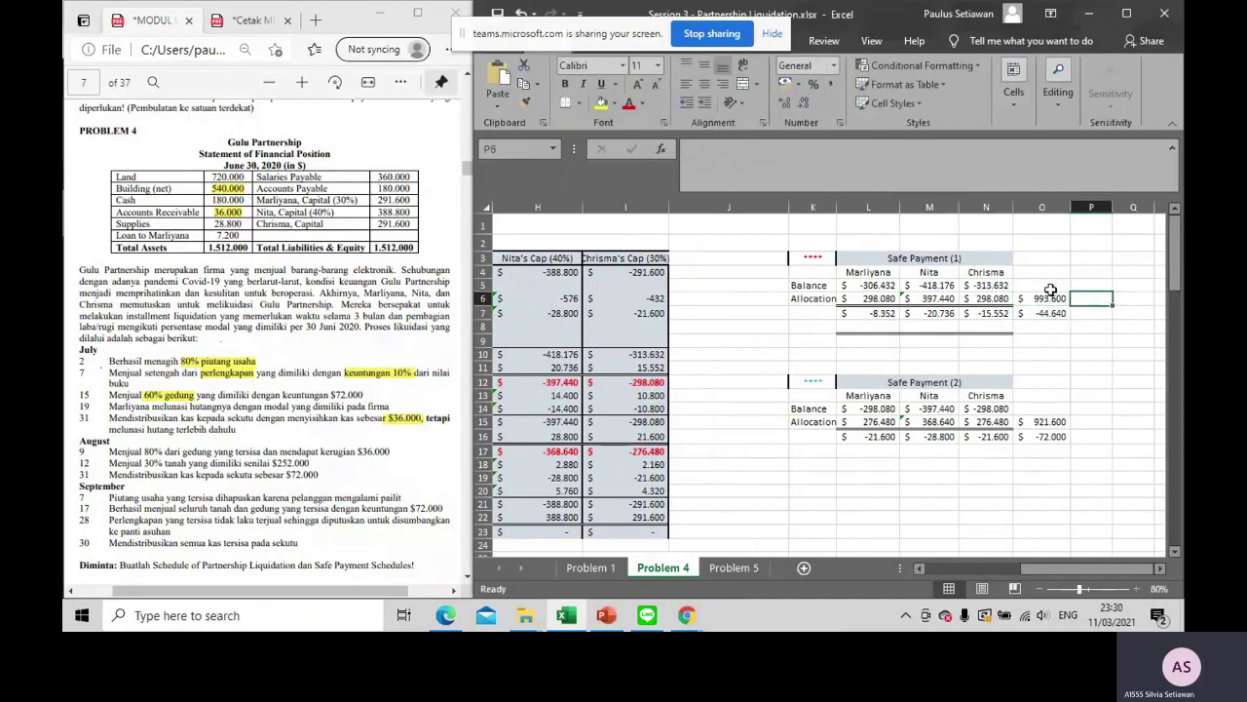
type("> n")
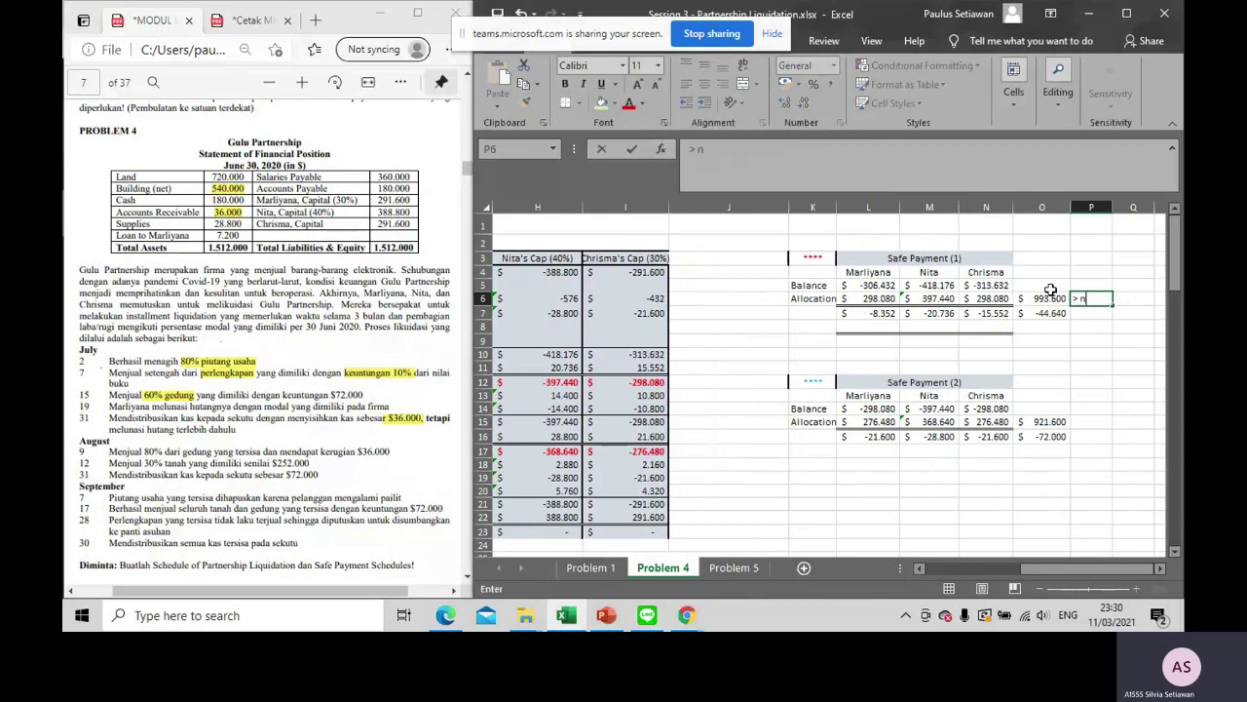
key("BackSpace")
key("BackSpace")
type("jumlah non cash")
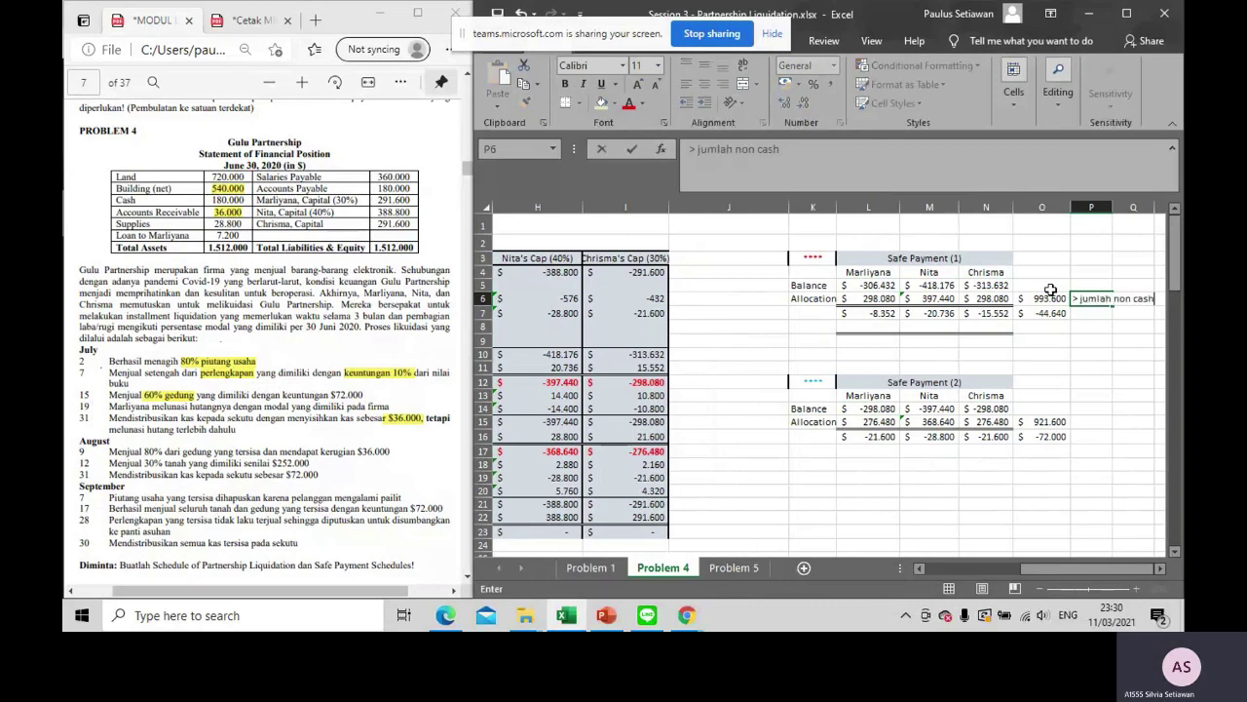
type(" asset +")
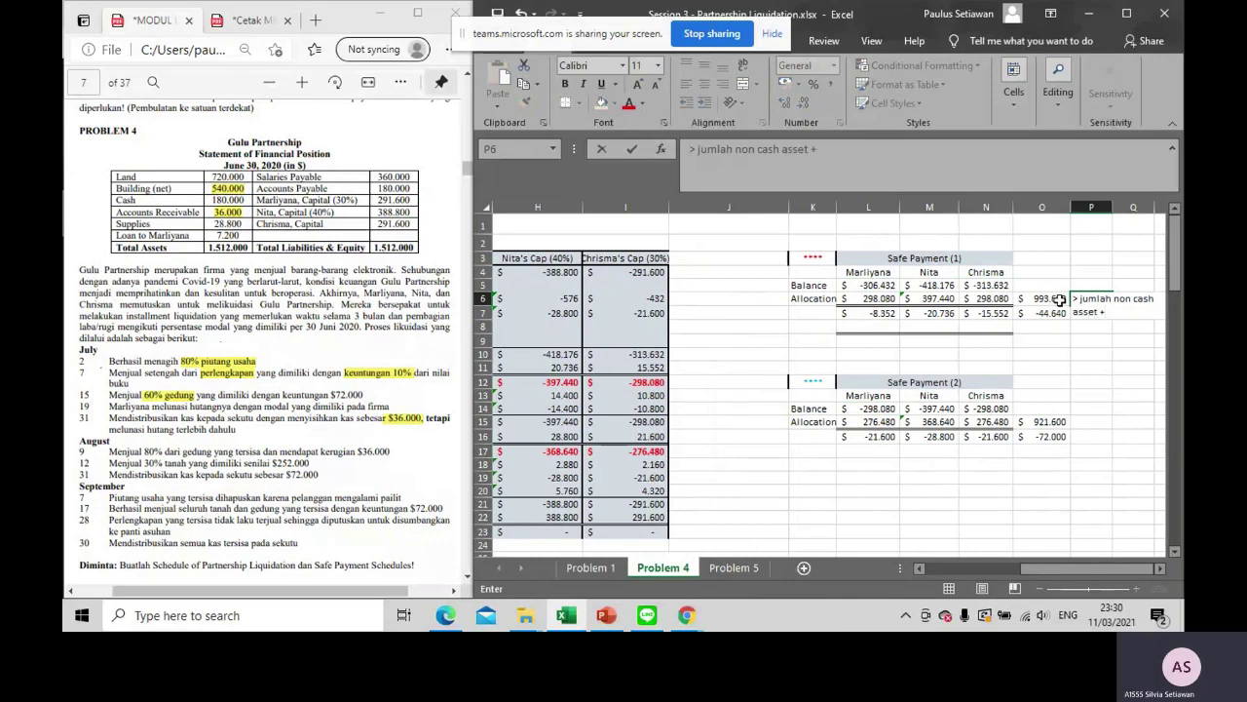
type("restricted cash")
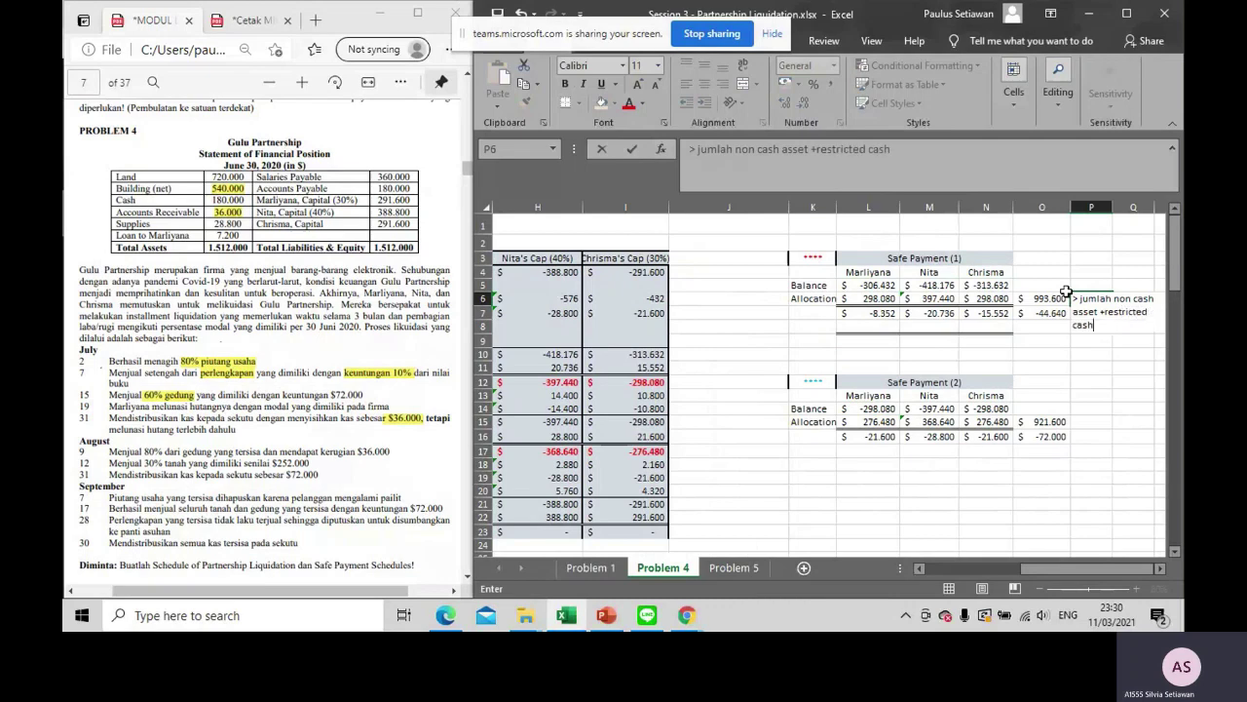
type(" (kas yang ha")
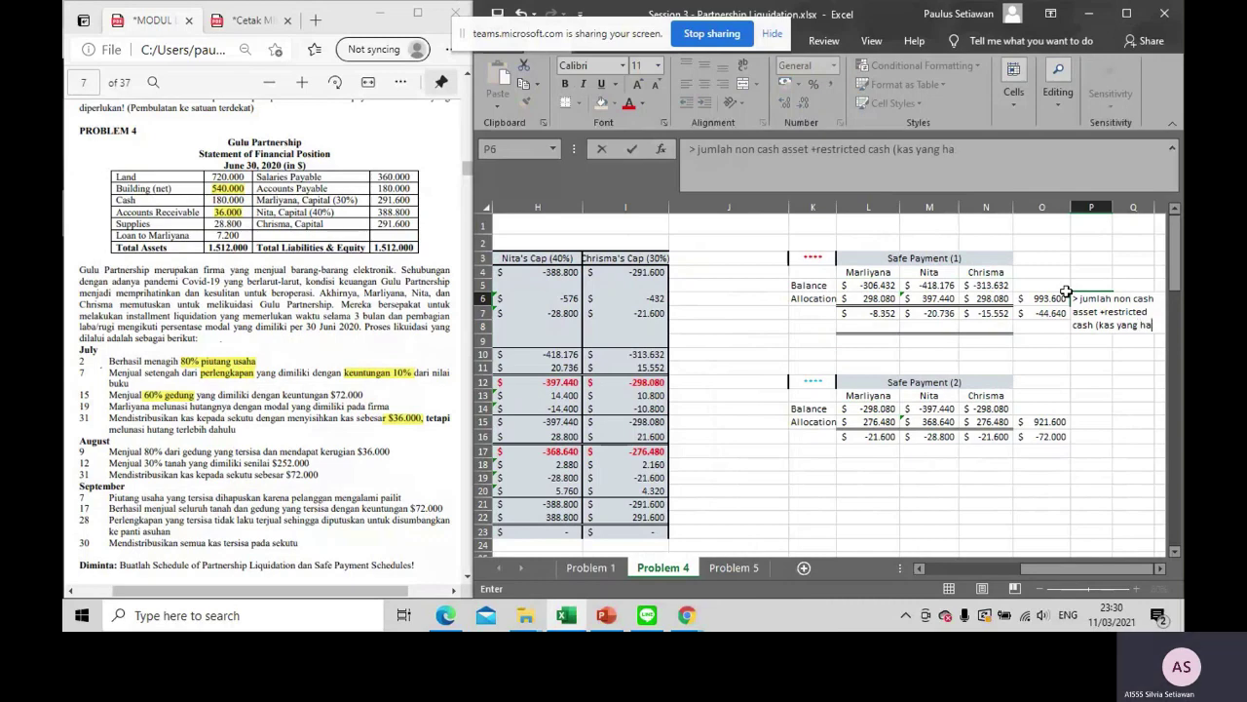
type("rus disisihkan")
key("Return")
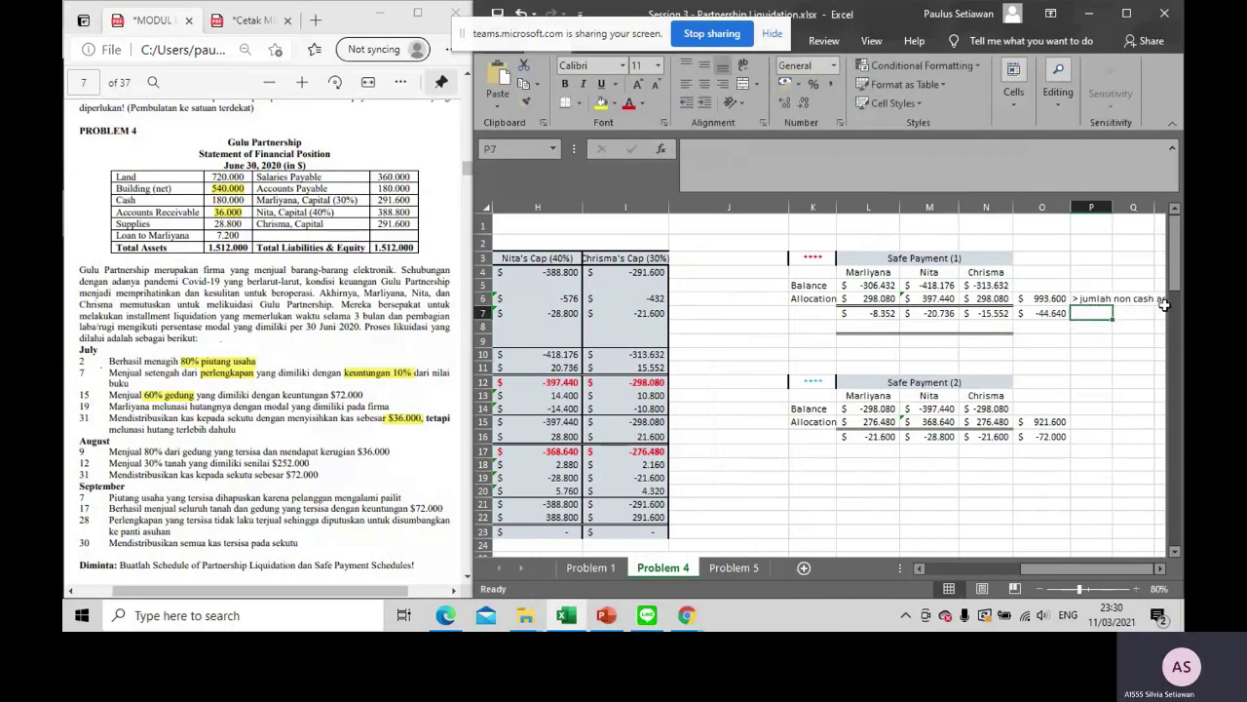
left_click(1079, 298)
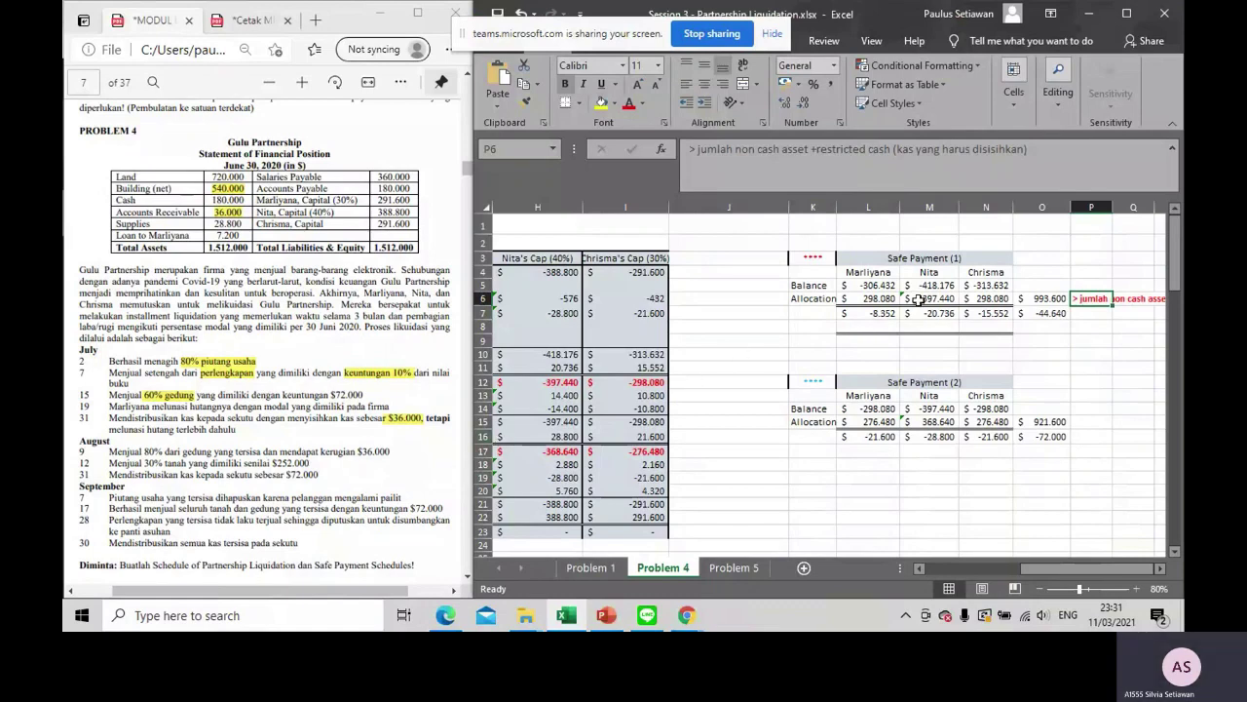
Inspect the three partners' allocation formulas in L6, M6 and N6 of Safe Payment (1) and leave them unedited
double_click(887, 298)
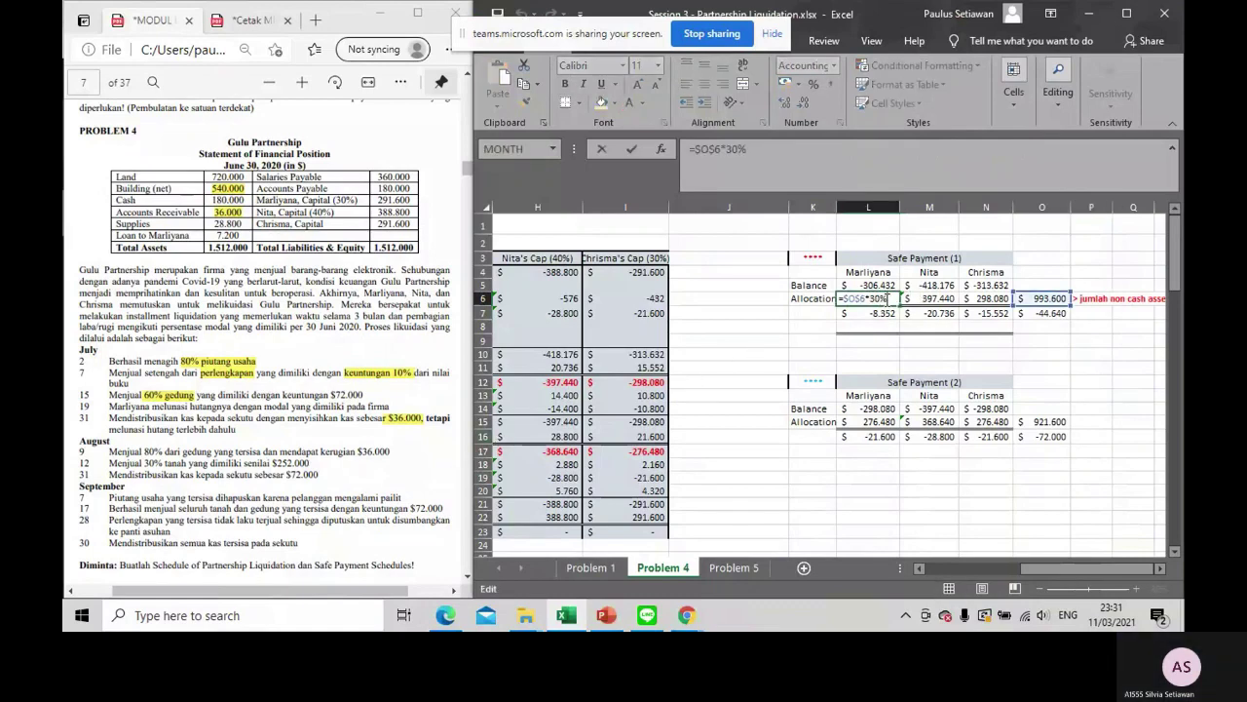
key("Return")
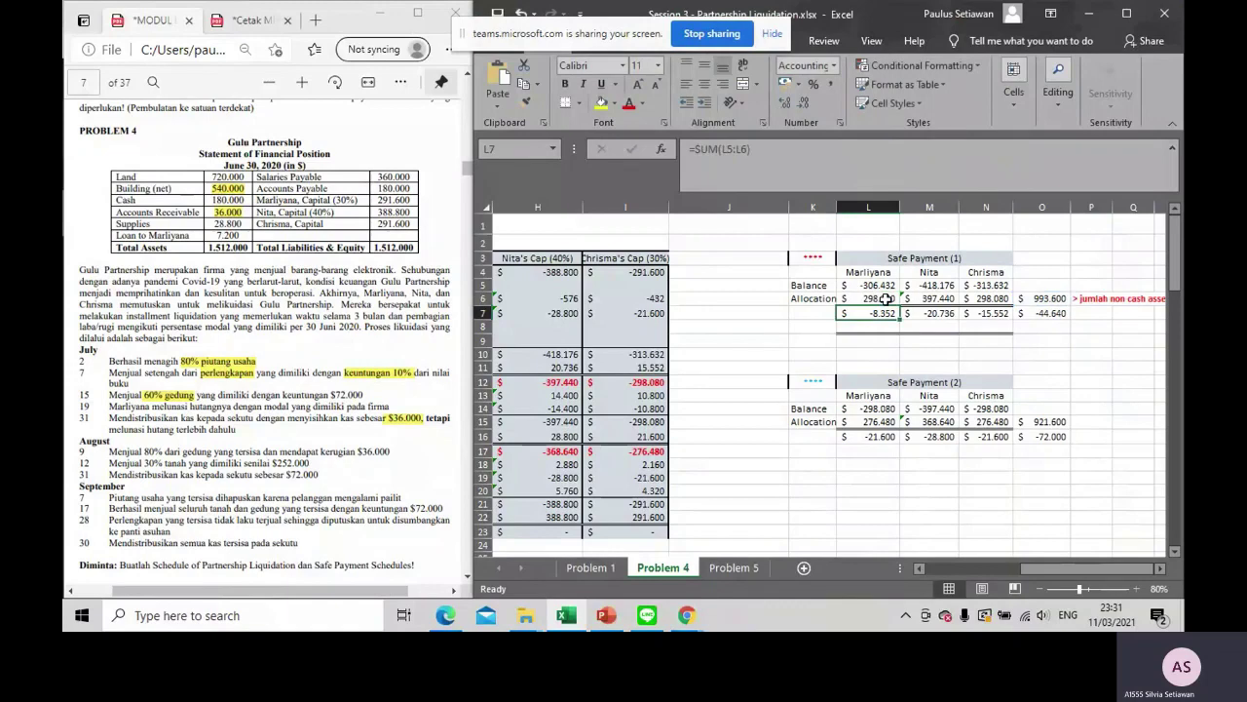
double_click(909, 298)
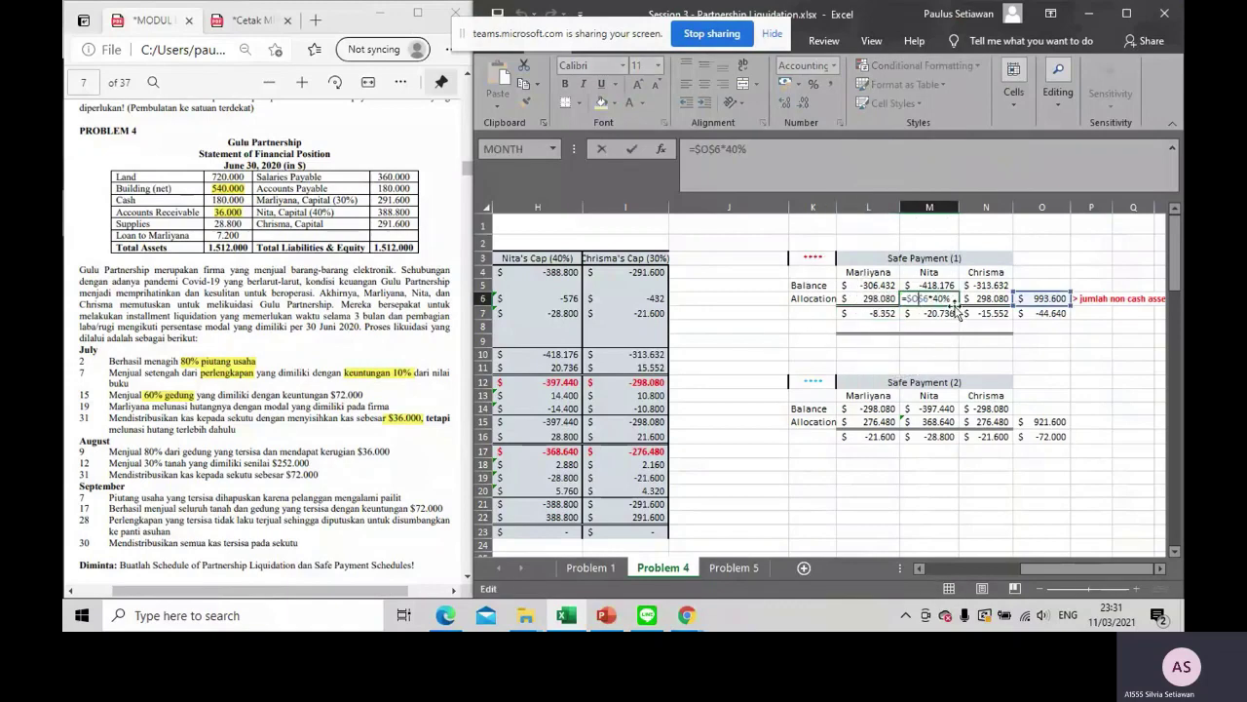
key("Return")
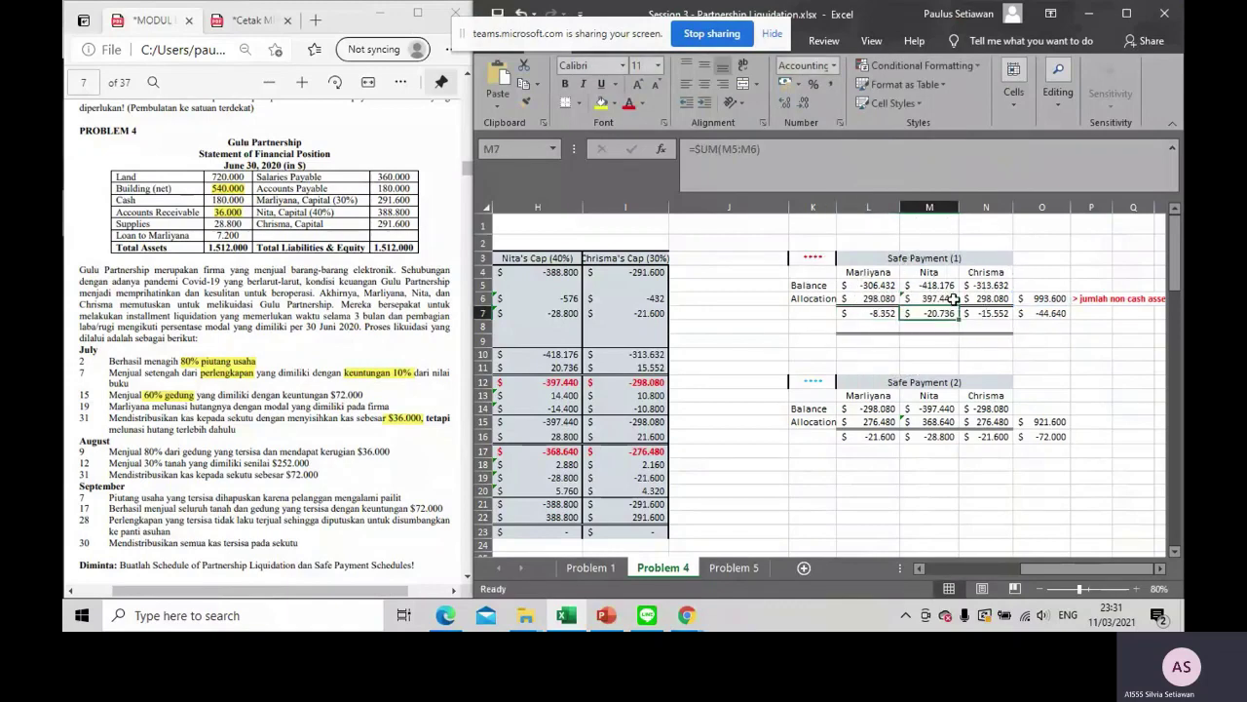
double_click(1003, 298)
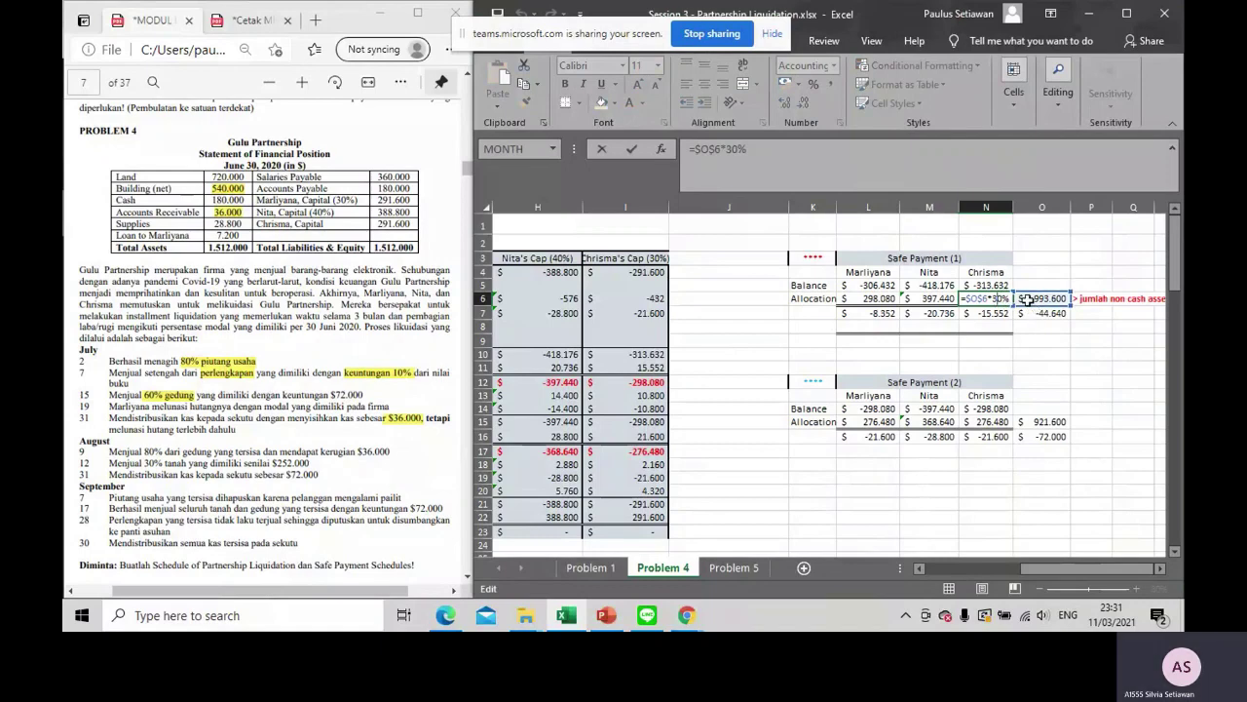
key("ctrl")
key("Return")
Trace the allocation total formula in O6 back to non-cash assets in D10 and the $36,000 set aside in the 31 July problem text
double_click(1042, 298)
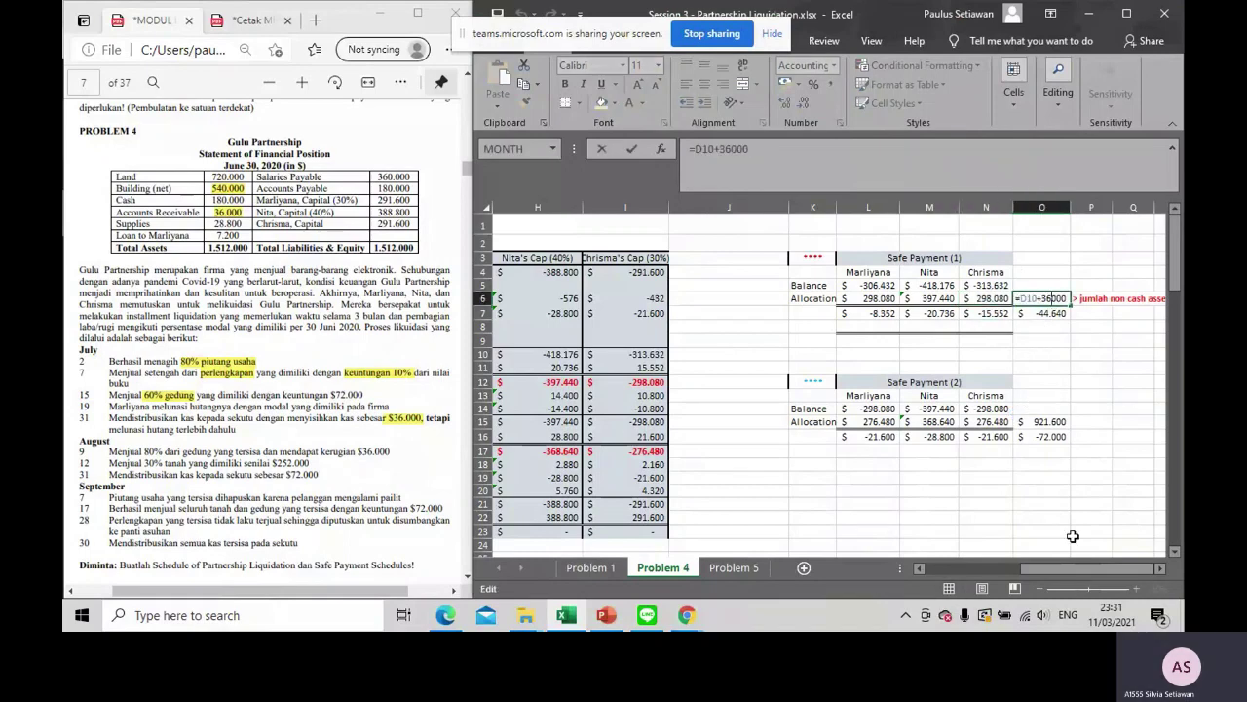
left_click_drag(1084, 573, 987, 573)
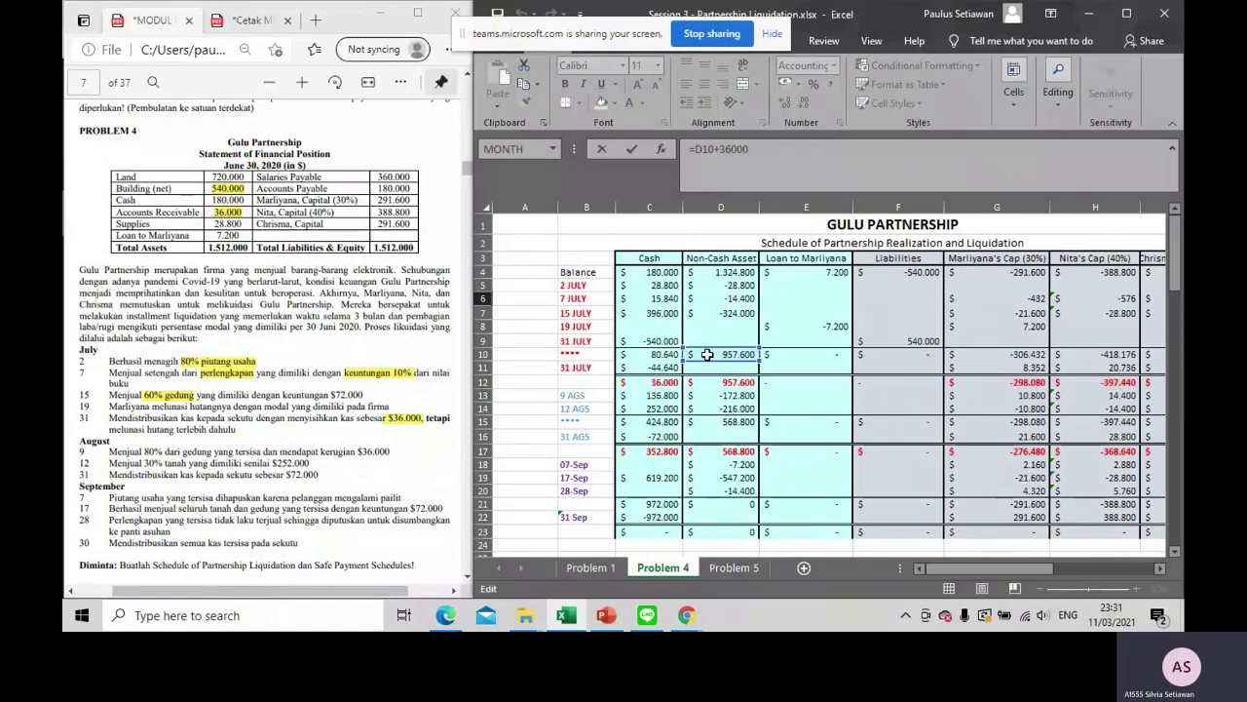
left_click_drag(981, 577, 1077, 577)
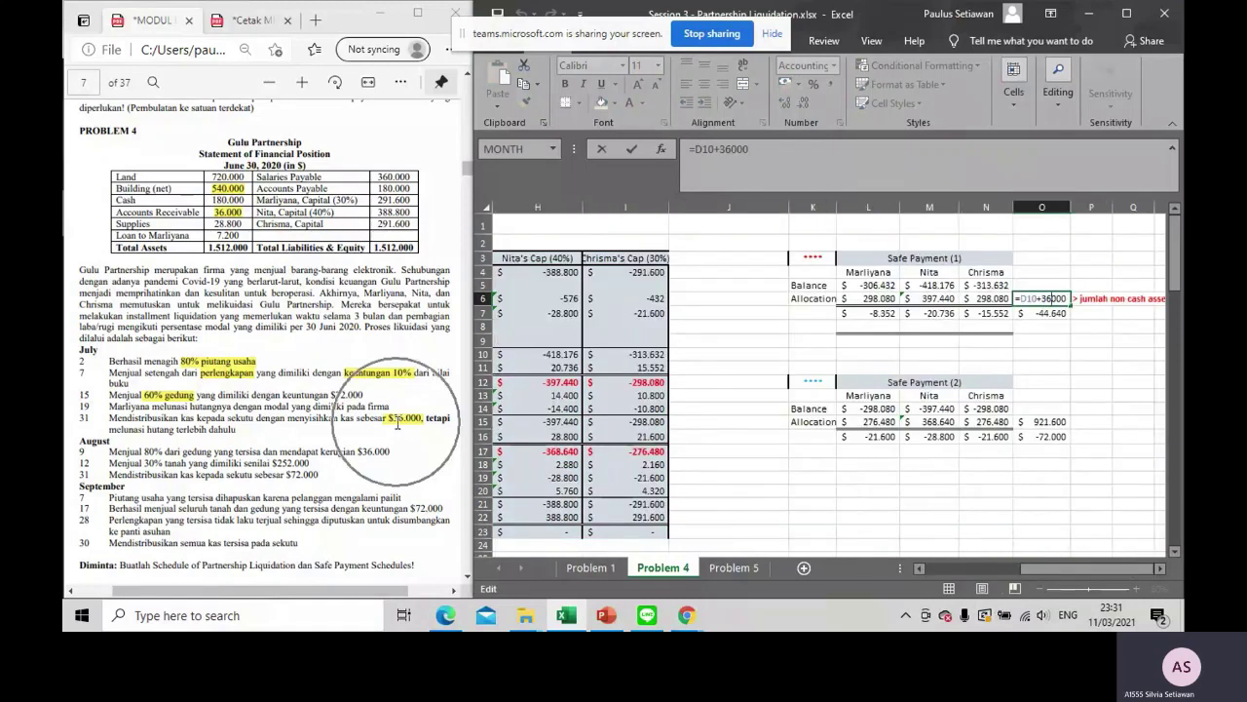
key("ctrl")
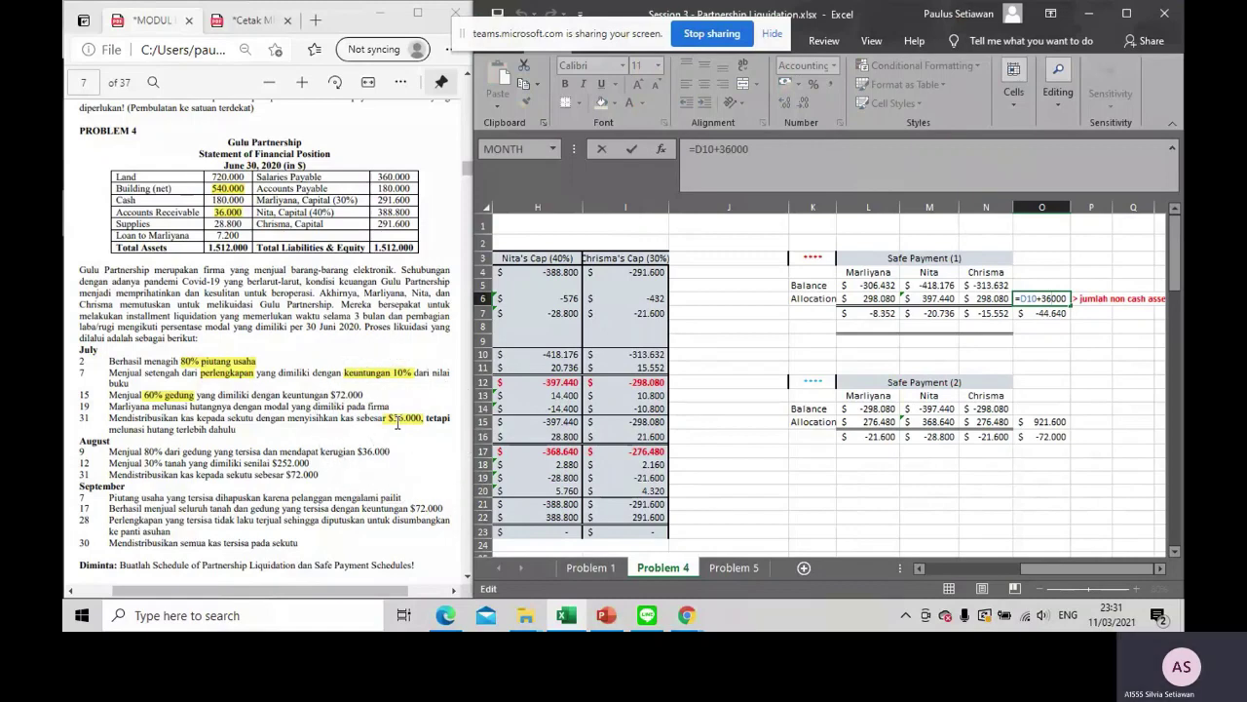
left_click(1048, 314)
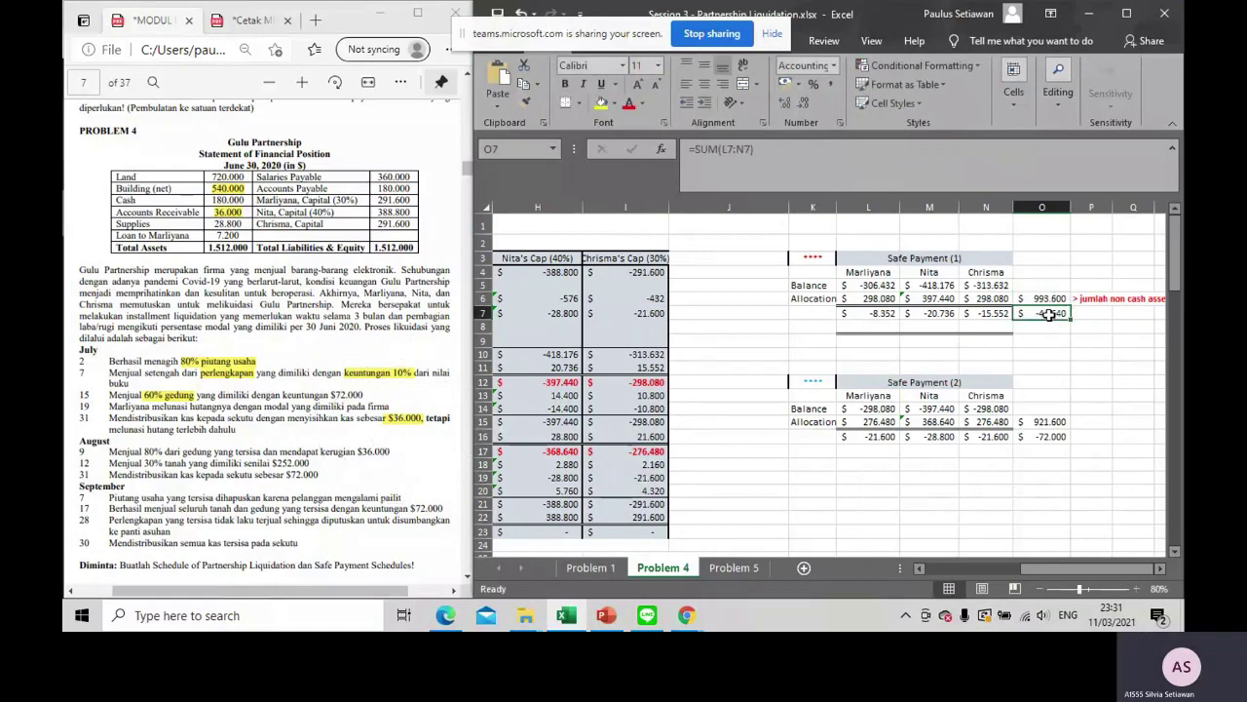
Go from the allocation total in O6 through the partners' shares in L6:N6 to review how it is split
left_click(1046, 296)
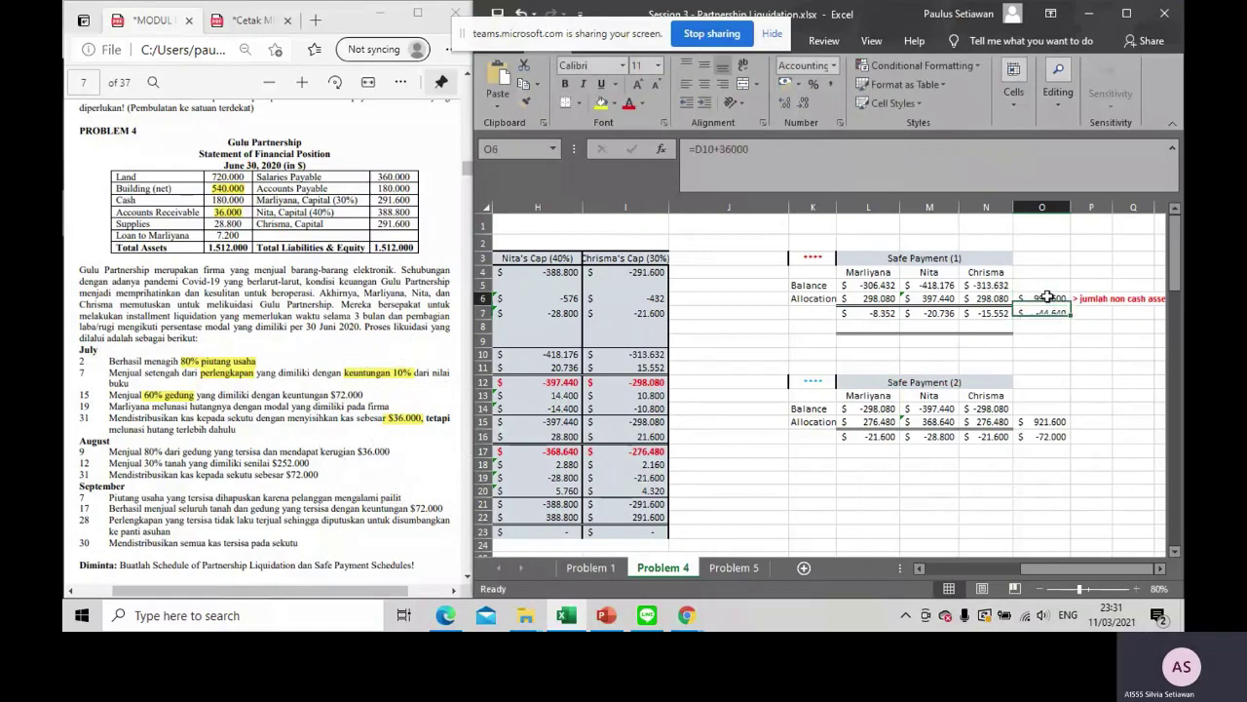
left_click(889, 298)
left_click(925, 298)
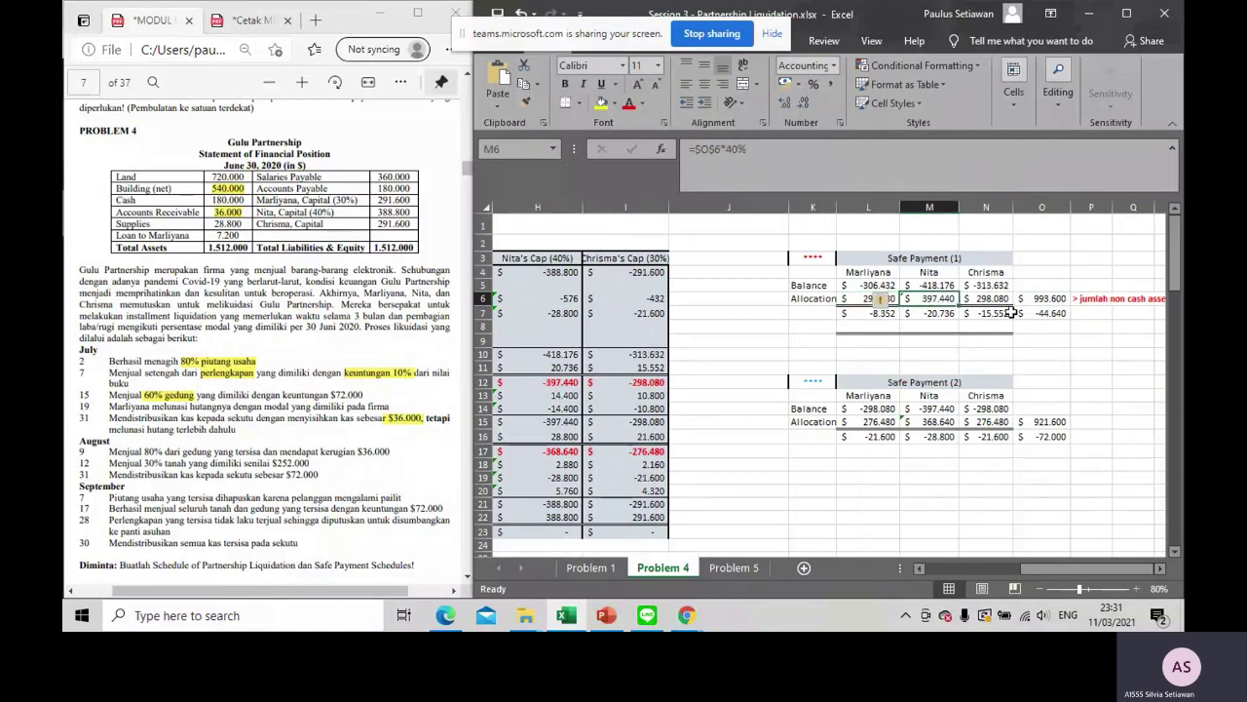
left_click(1007, 298)
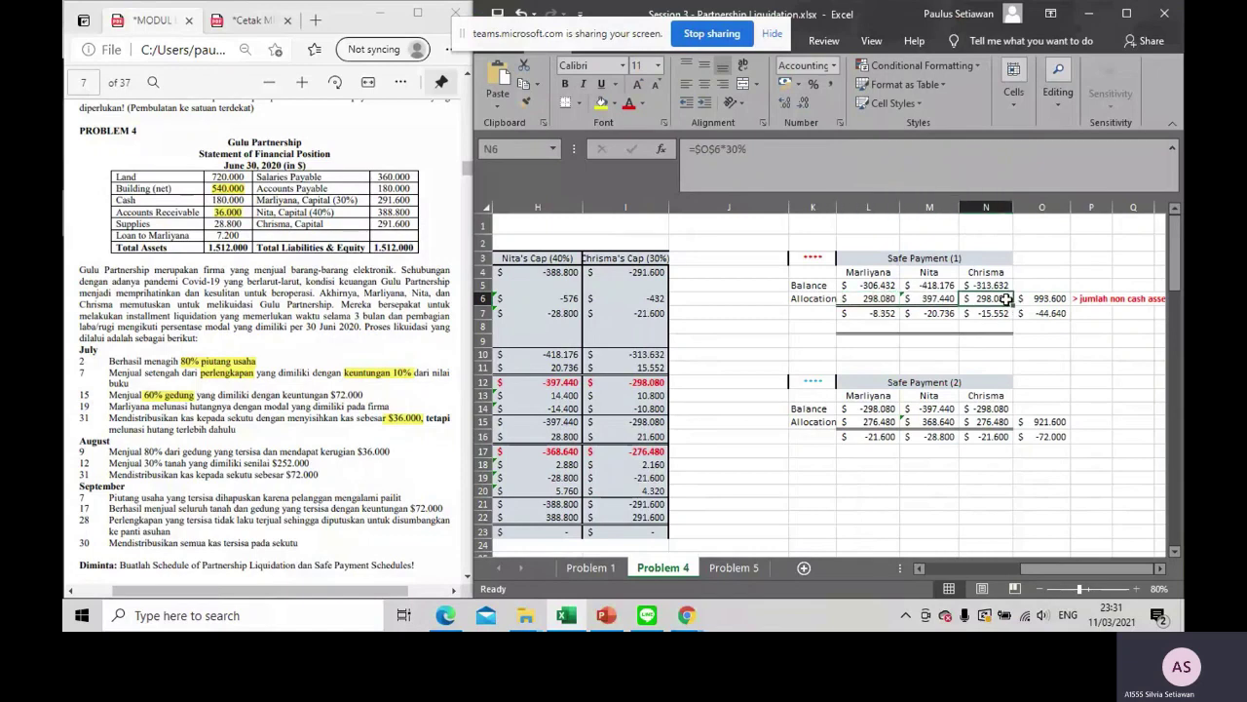
left_click(887, 298)
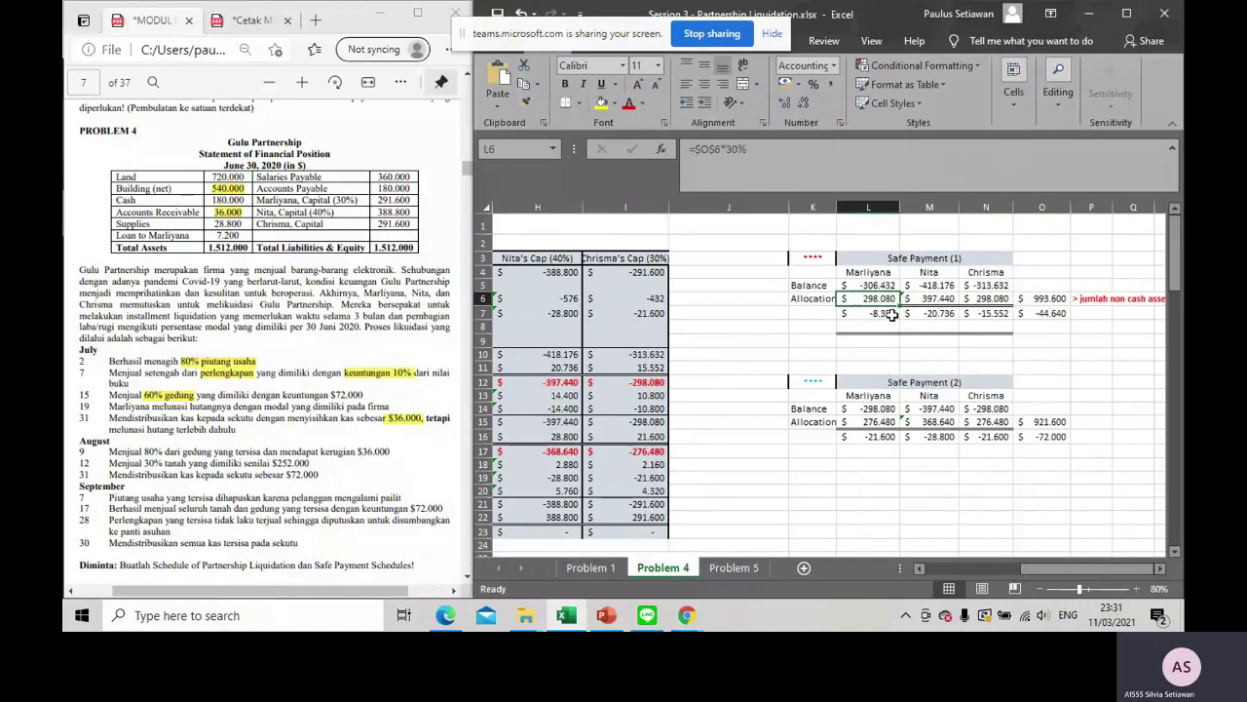
Examine the partners' safe payment results in L7:N7 and compare them with their total in O7
left_click(888, 313)
left_click(940, 314)
left_click(986, 316)
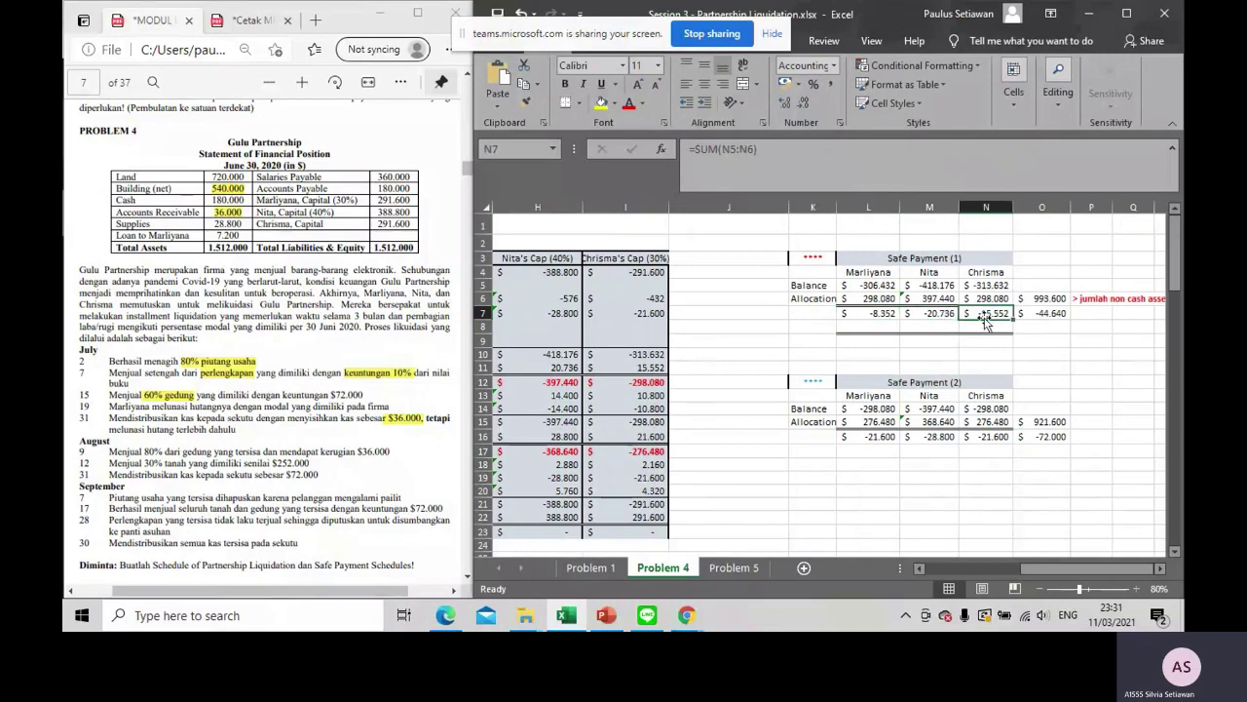
left_click_drag(985, 317, 874, 312)
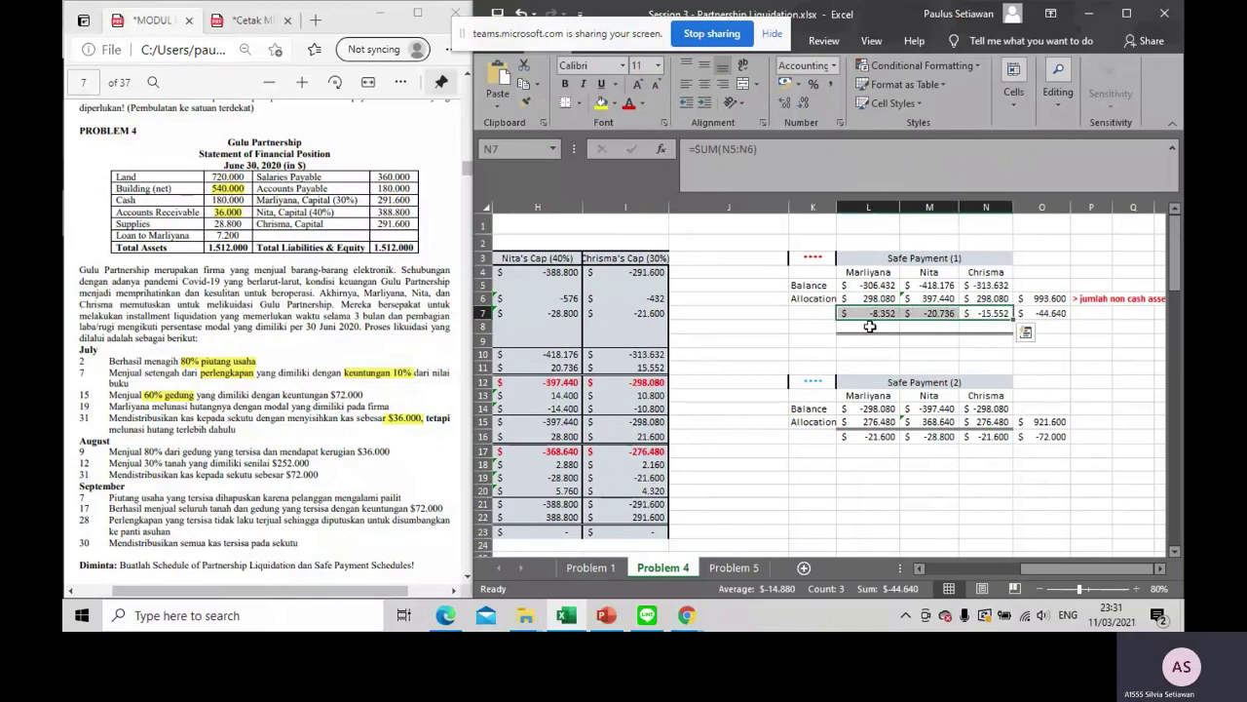
left_click(871, 328)
left_click(1032, 314)
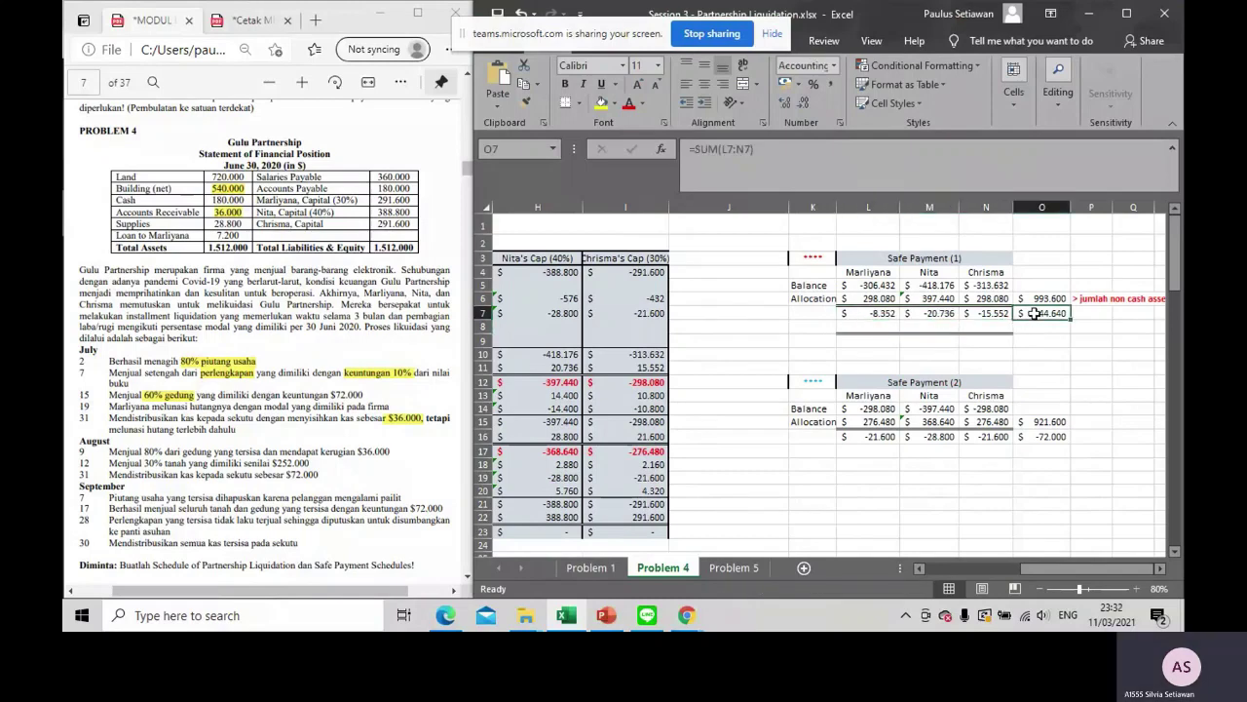
left_click_drag(881, 313, 984, 313)
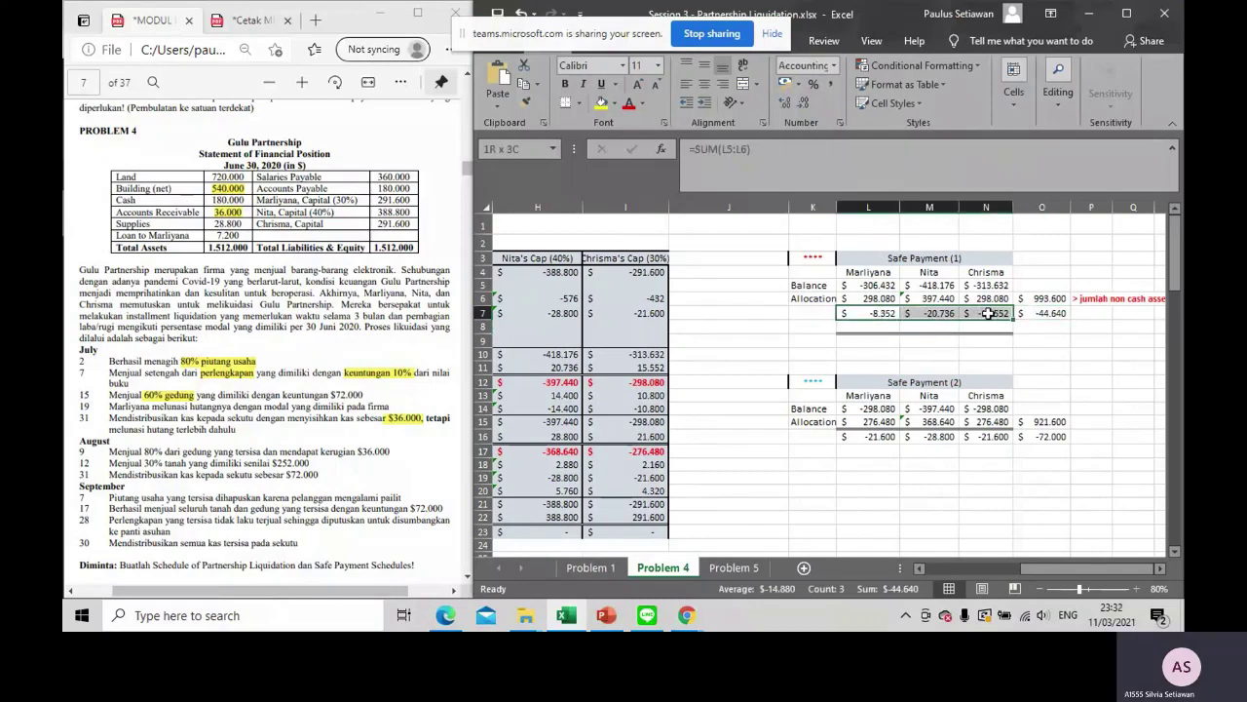
left_click(1037, 314)
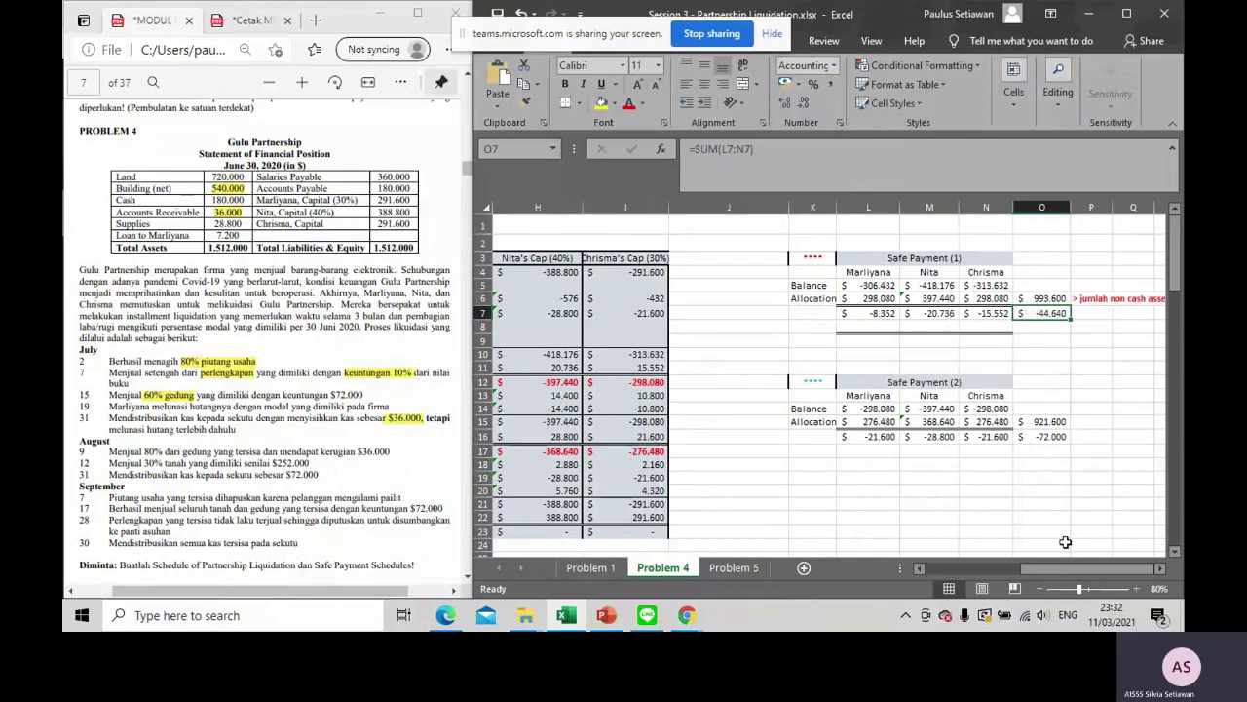
Match the safe payment total to the 31 July cash distribution in C11, checking its formula against the cash balance in C12
left_click_drag(1035, 565, 940, 562)
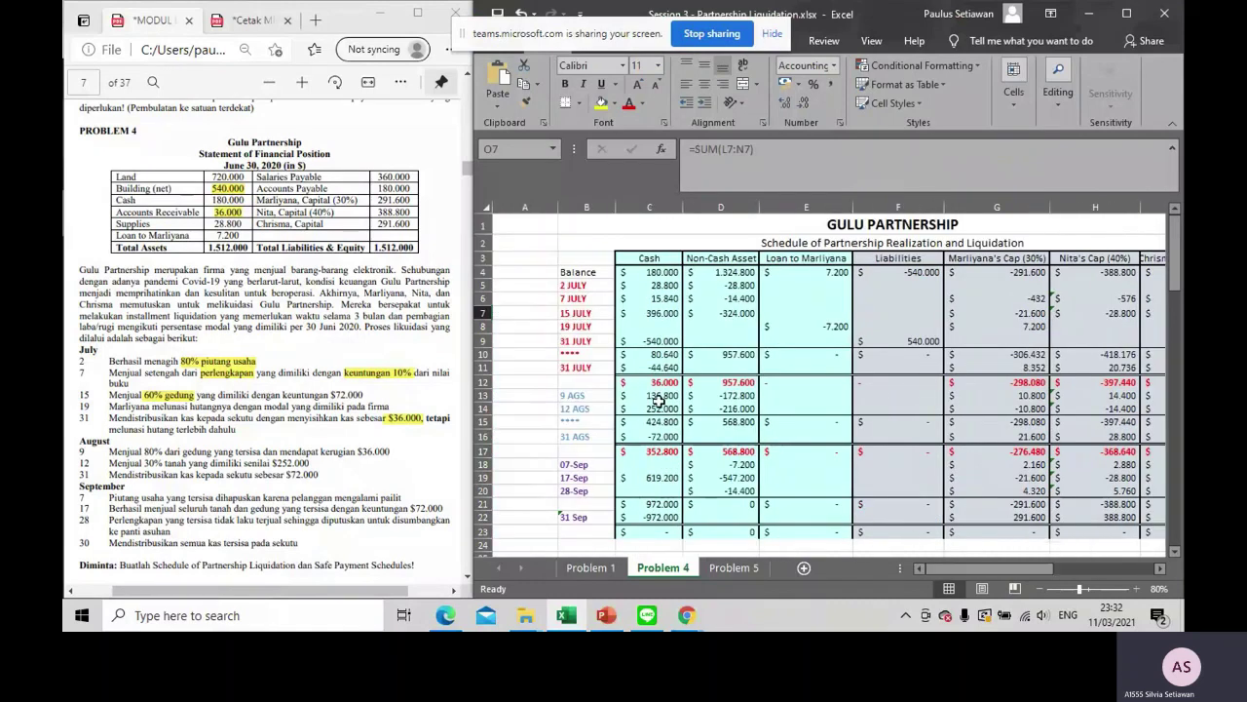
left_click(658, 368)
left_click(658, 368)
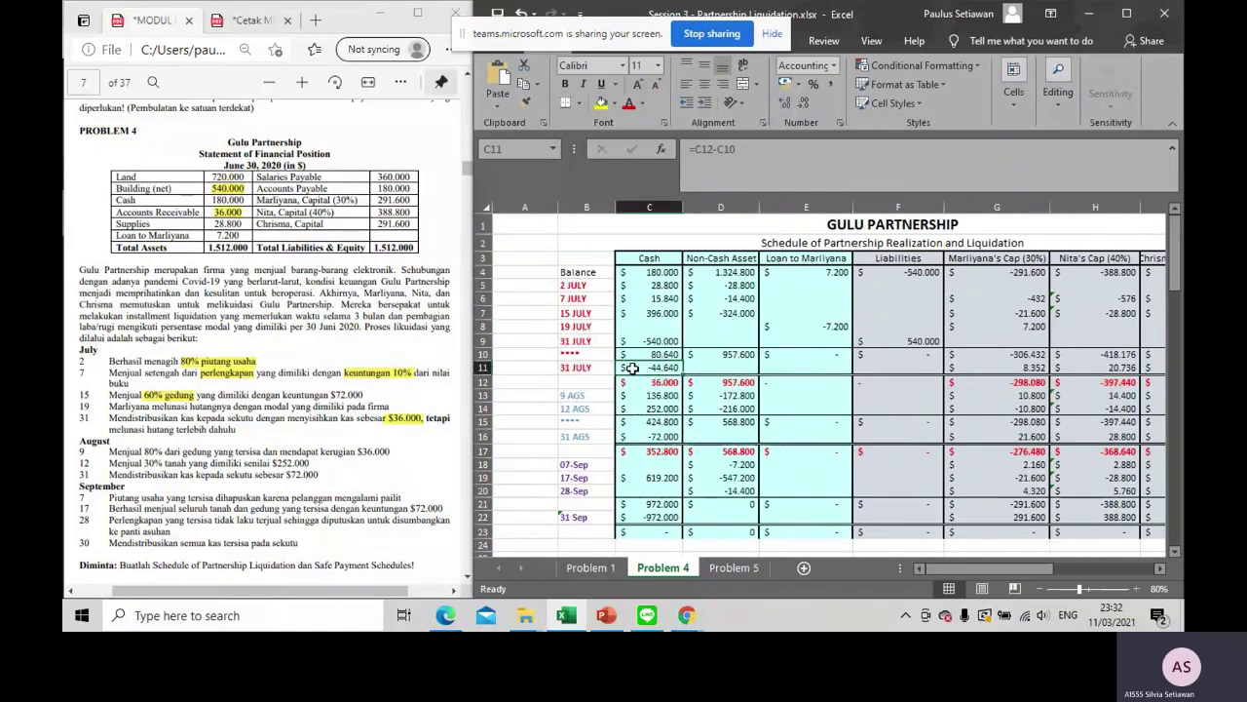
left_click(633, 368)
left_click(645, 382)
left_click(644, 367)
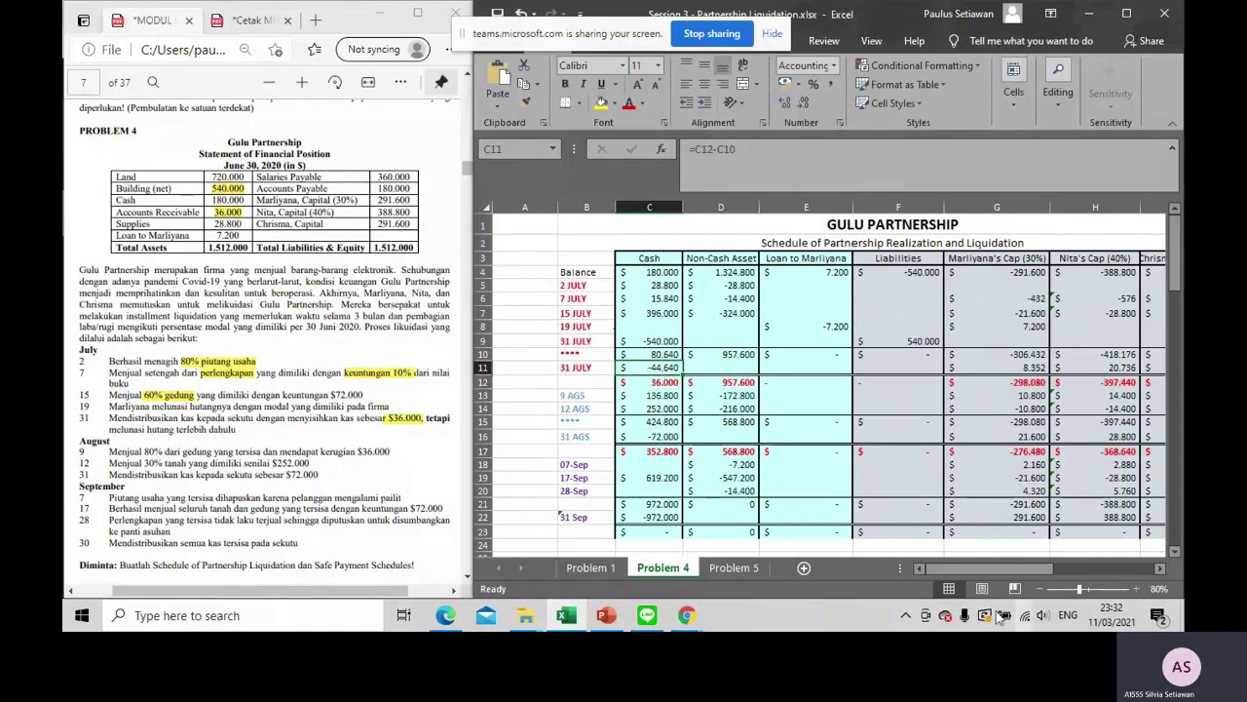
Trace the 31 July distribution entries in the partners' capital columns, G11 to I11, back to the Safe Payment (1) results
left_click_drag(984, 569, 1018, 568)
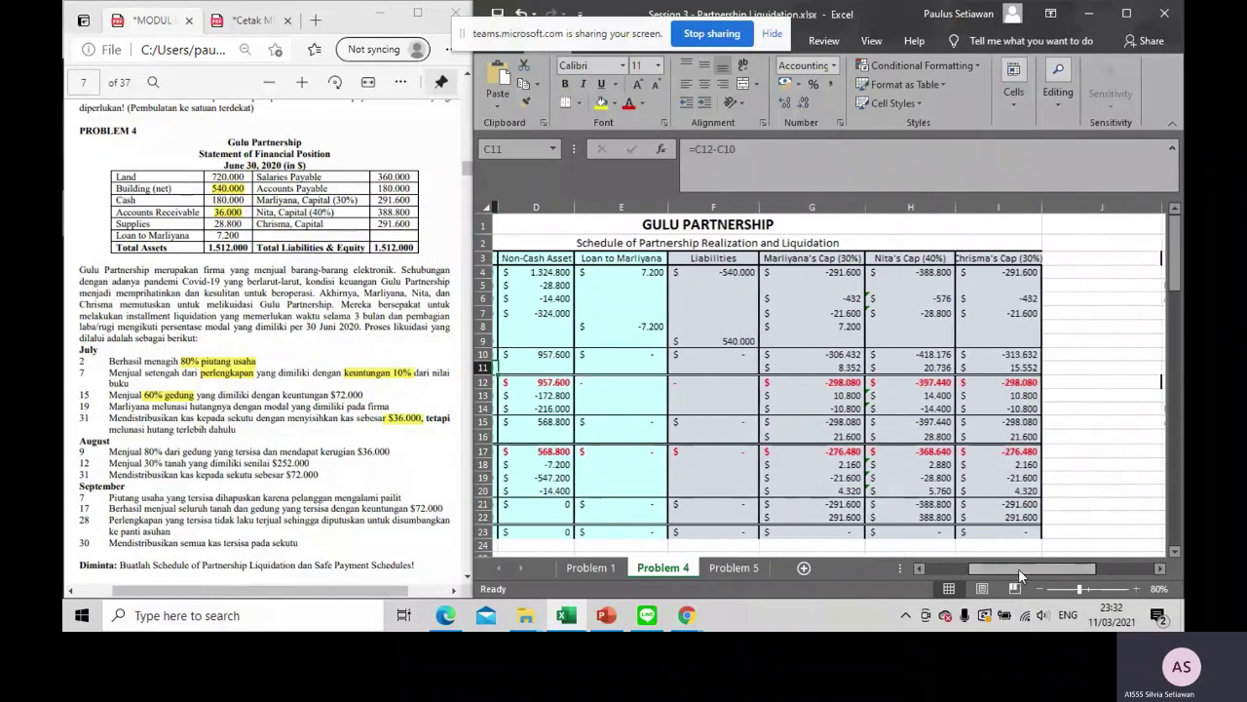
left_click(839, 368)
left_click(905, 370)
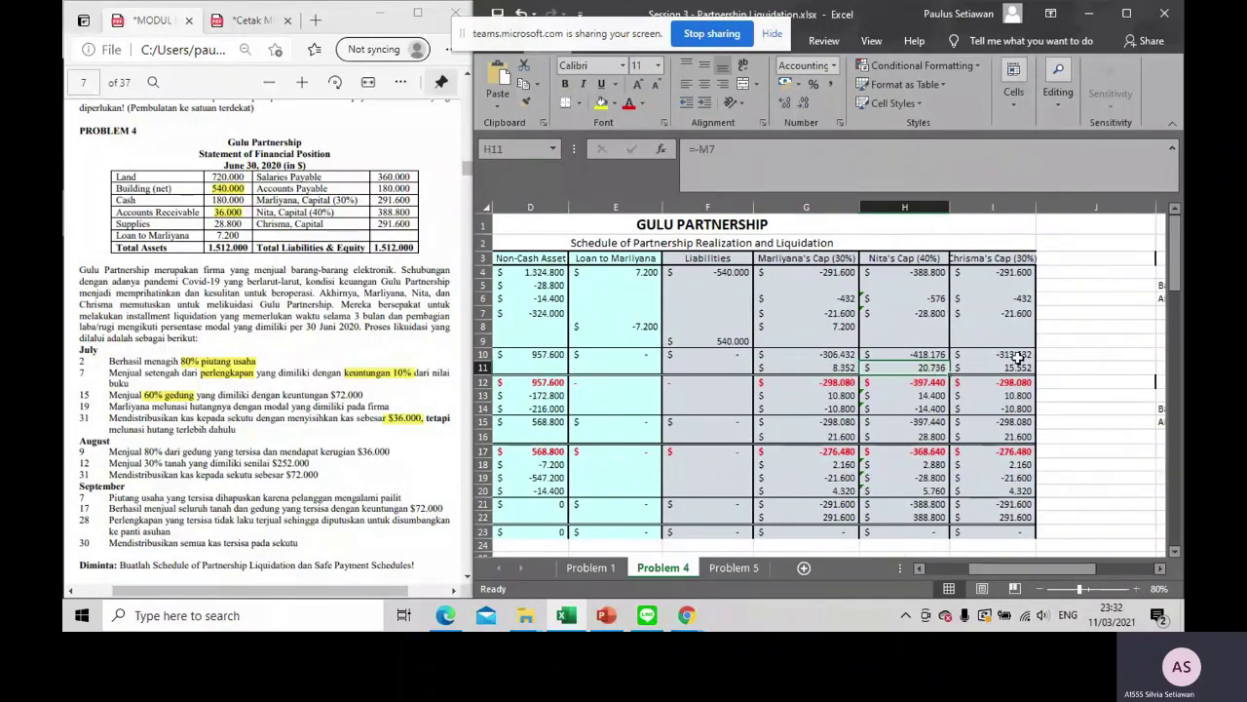
left_click(1014, 363)
left_click(826, 357)
left_click(820, 371)
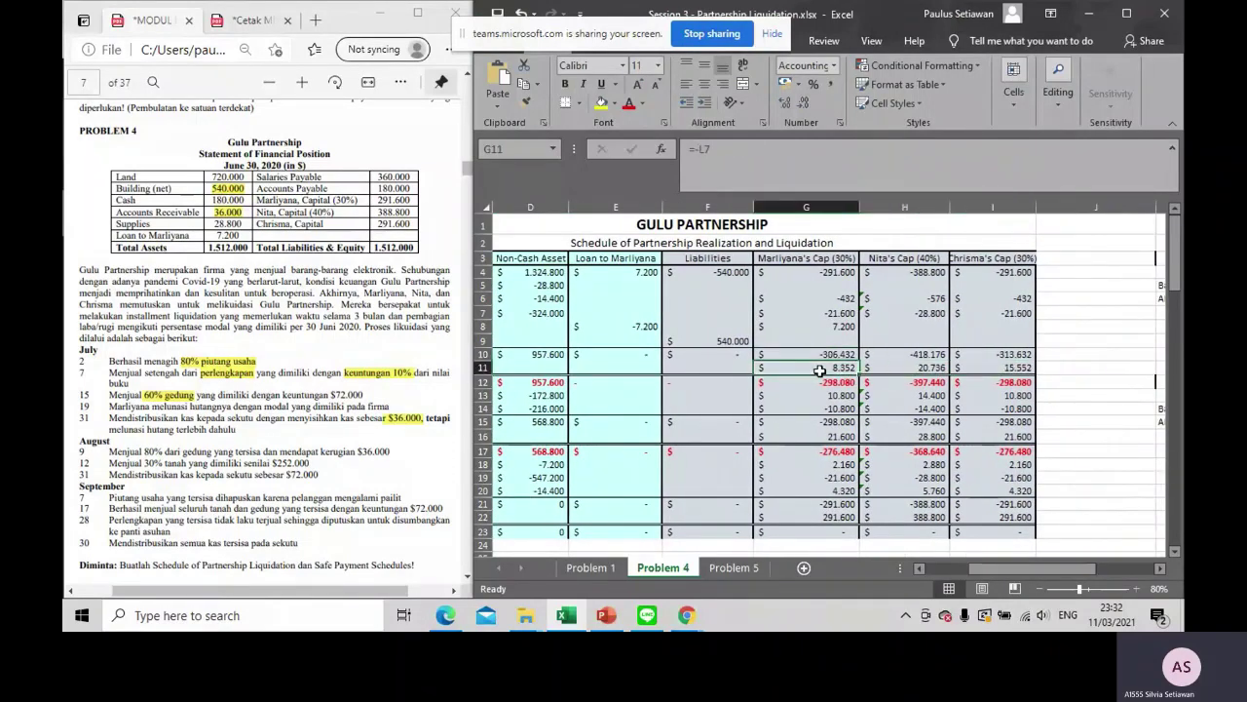
left_click(898, 366)
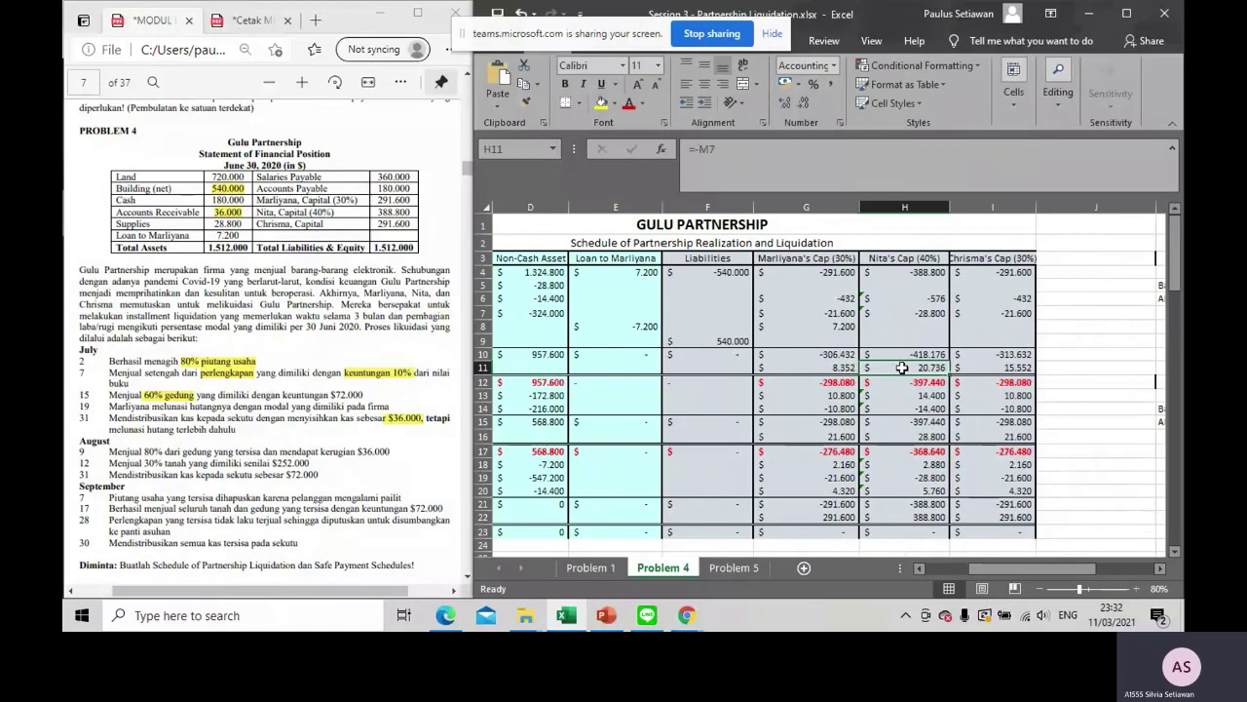
Follow the 31 July distributions in I11 and G11 into the partners' capital balances in G12 to I12
left_click(995, 369)
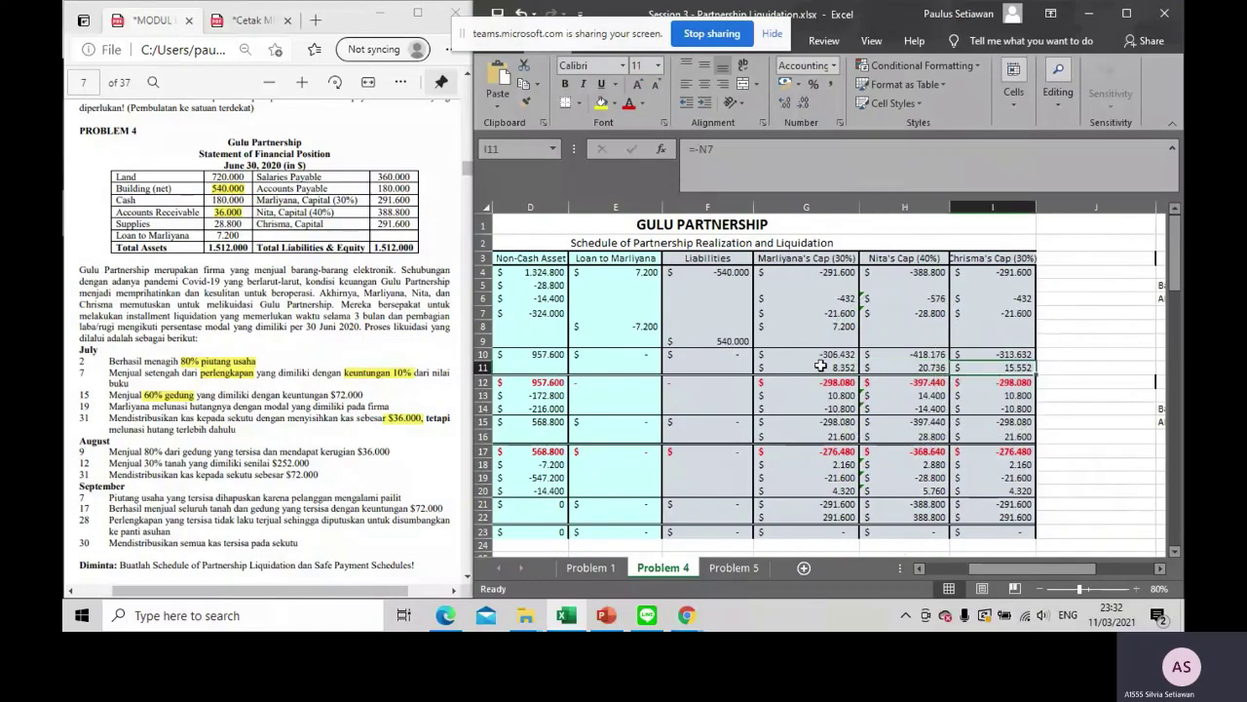
left_click(806, 366)
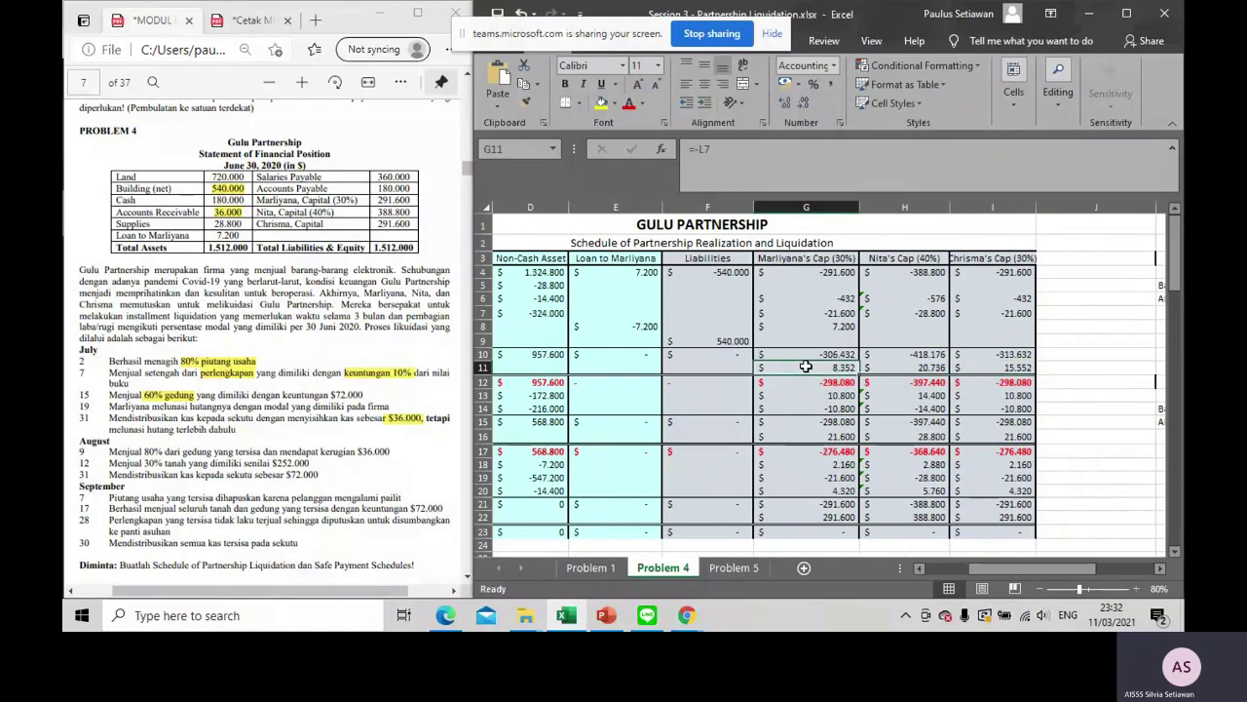
left_click(800, 383)
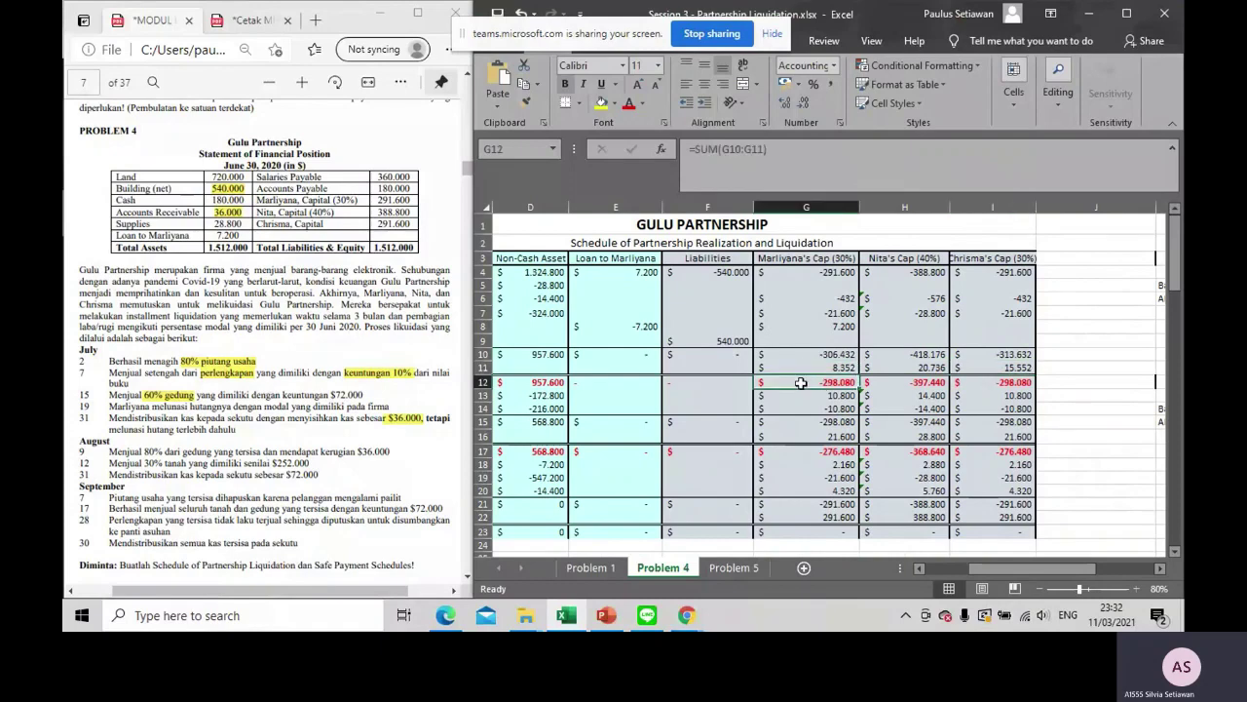
left_click(898, 380)
left_click(966, 385)
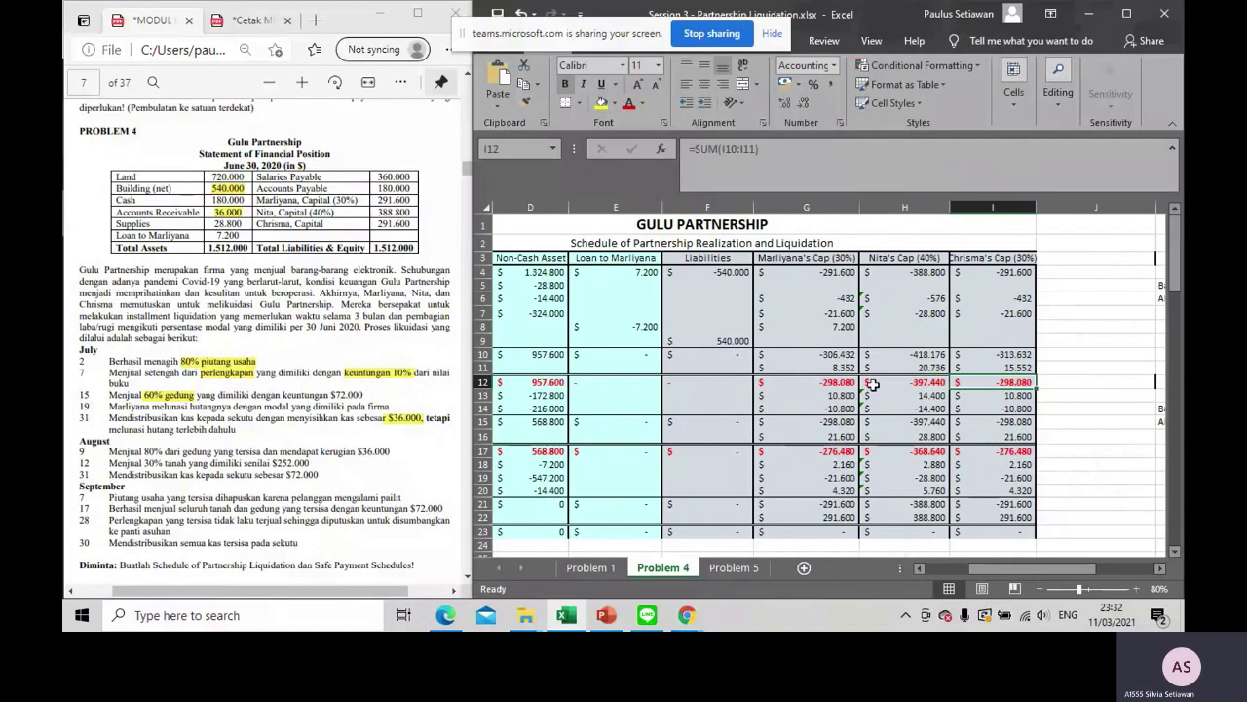
left_click(836, 368)
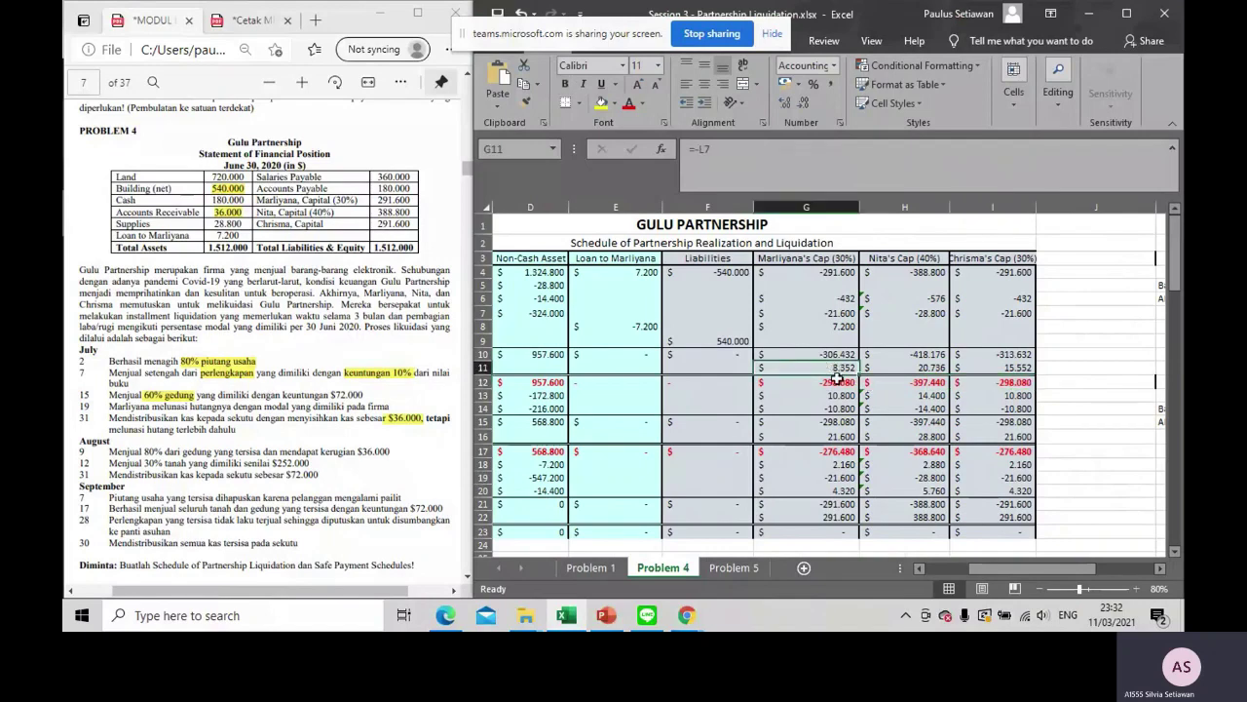
Inspect the sum formula behind the 30% partner's post-distribution capital balance in G12
left_click_drag(1020, 565, 974, 565)
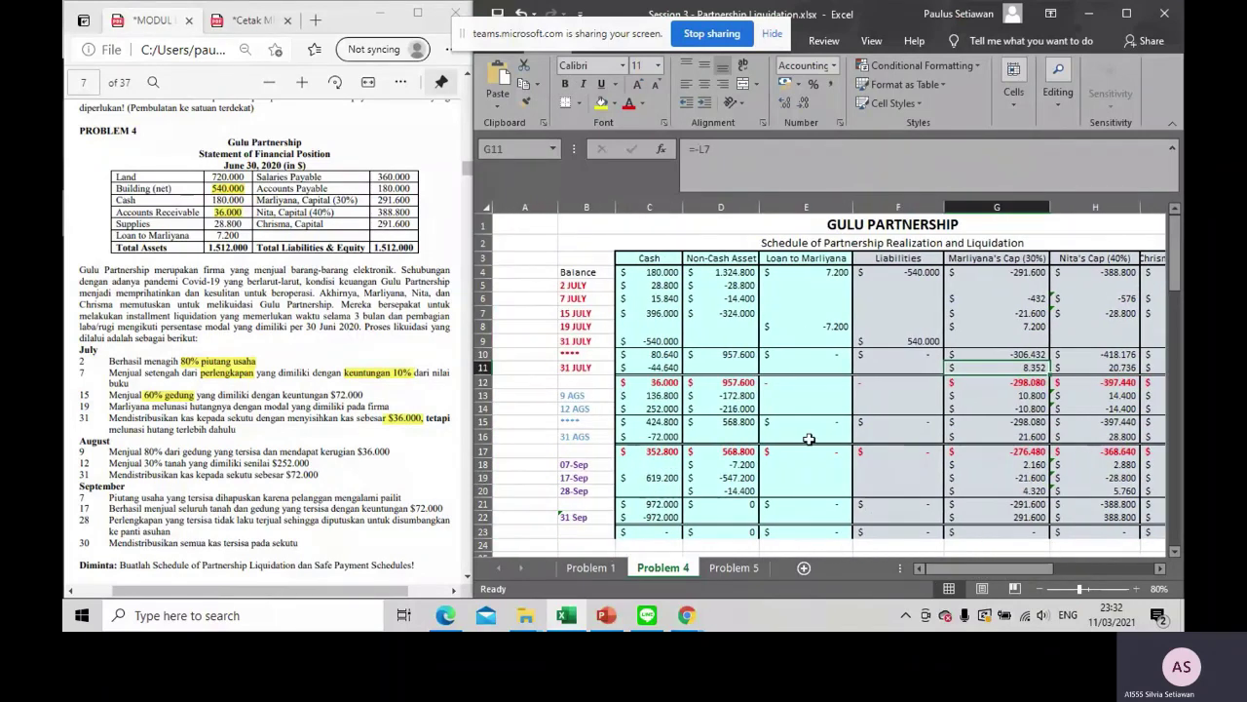
scroll(808, 439, "down", 1)
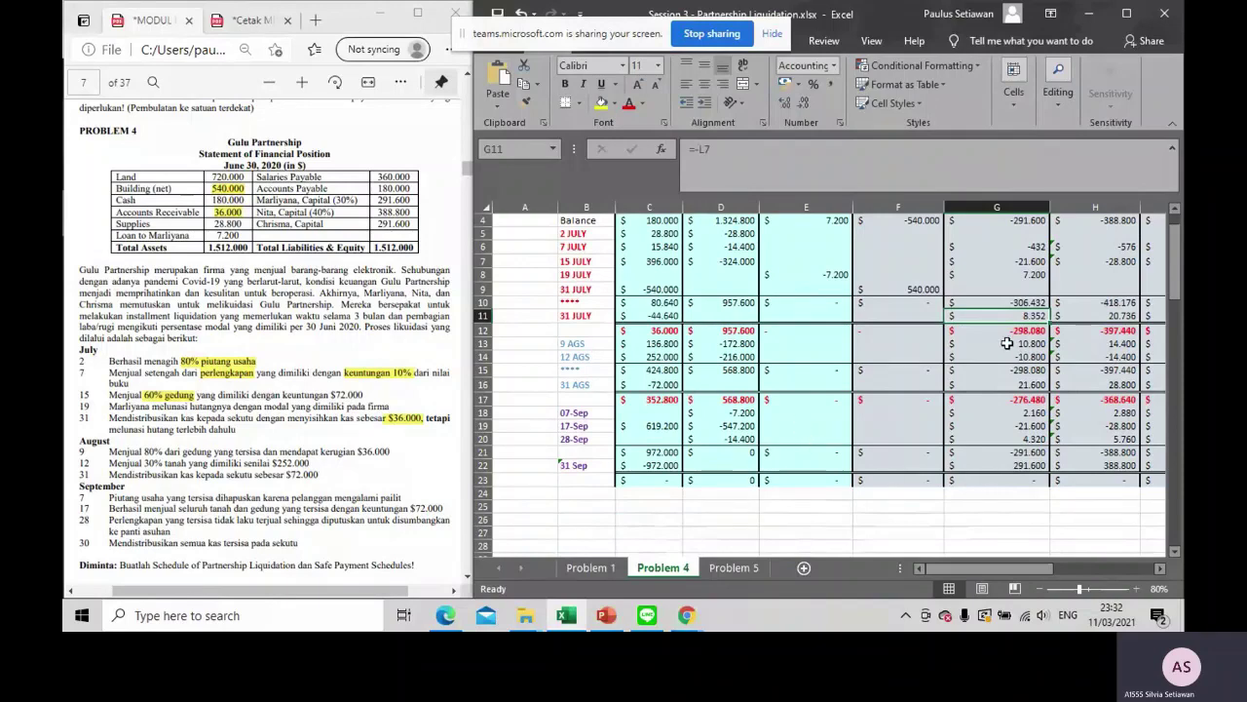
left_click(1007, 331)
key("alt+equal")
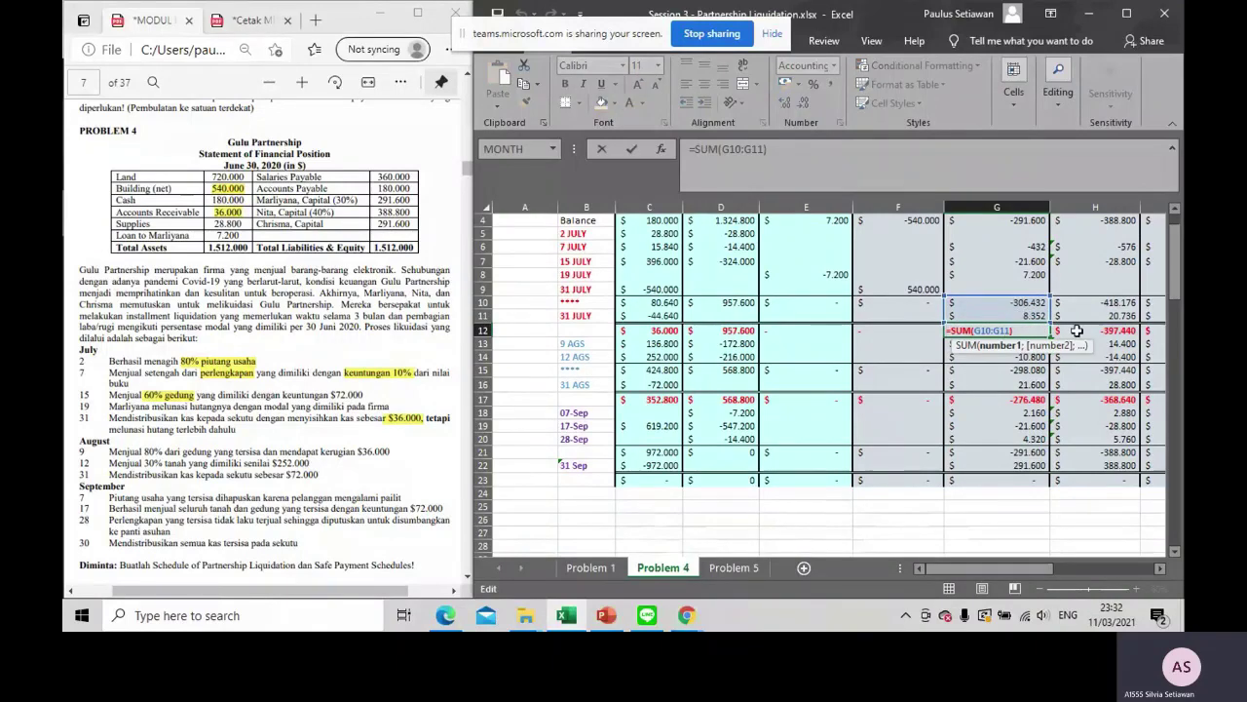
key("Return")
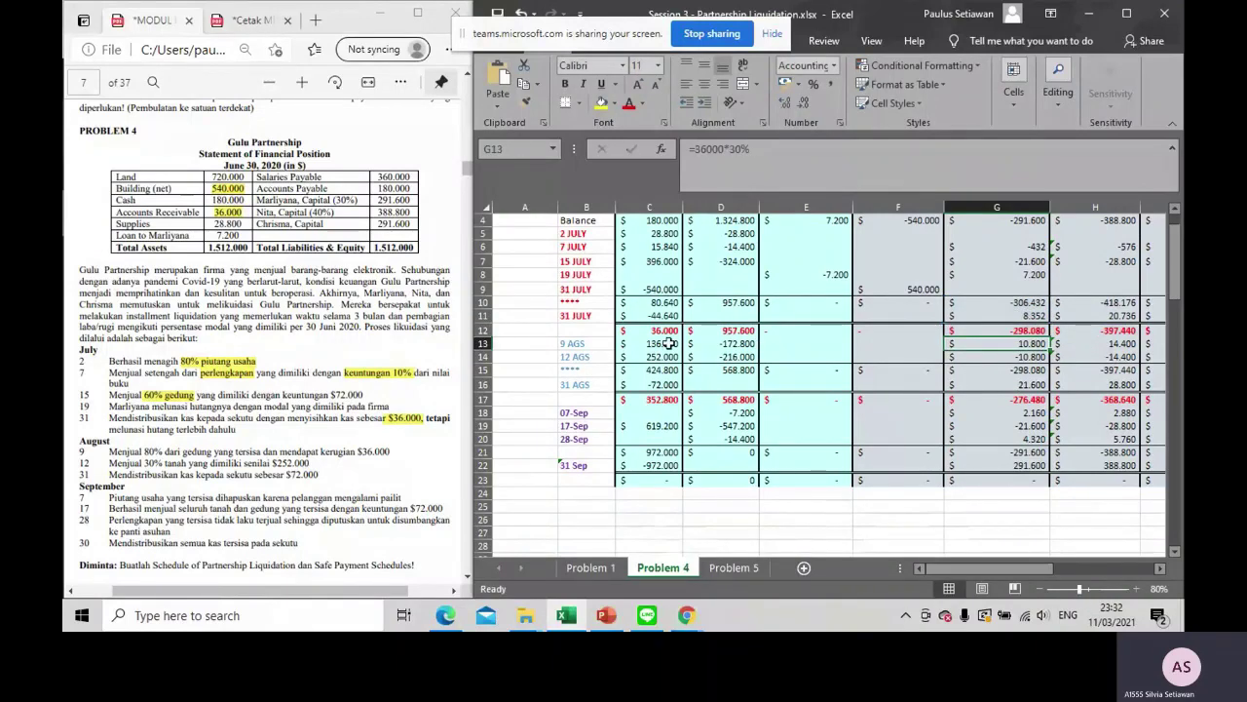
Review the full balance row after the 31 July distribution, from C12 across to I12
left_click(598, 331)
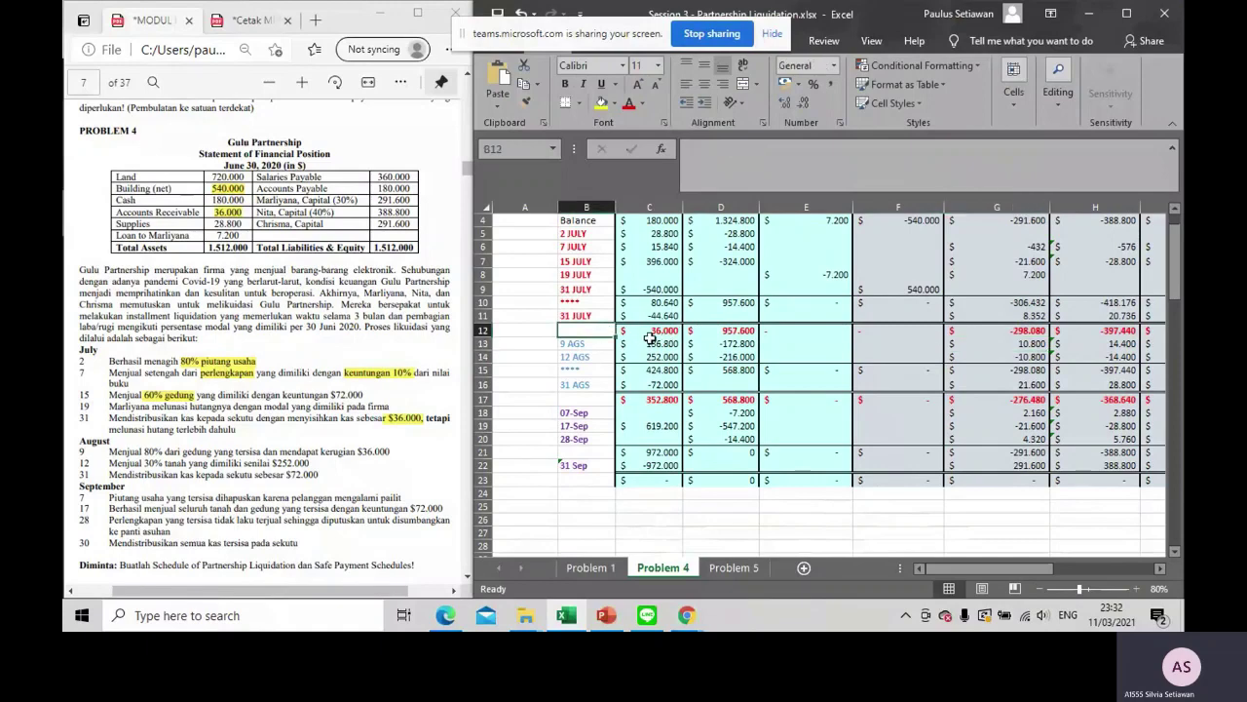
left_click_drag(649, 335, 986, 333)
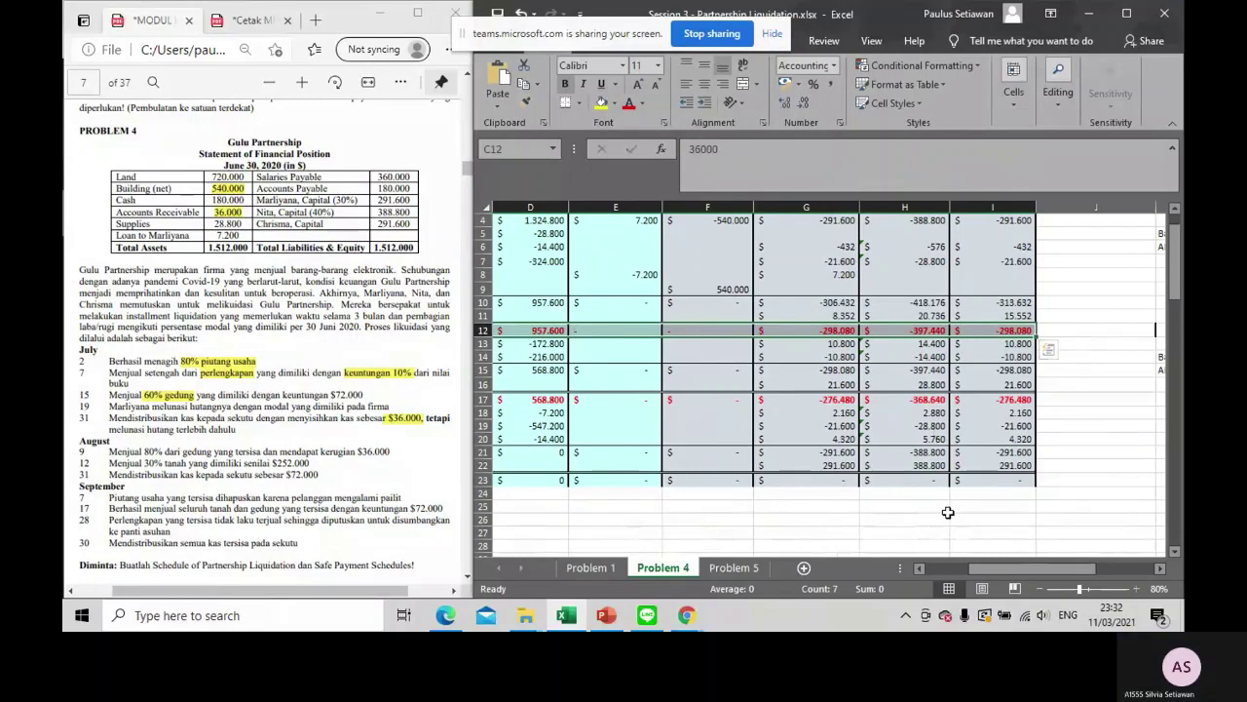
left_click_drag(989, 570, 945, 570)
left_click(796, 373)
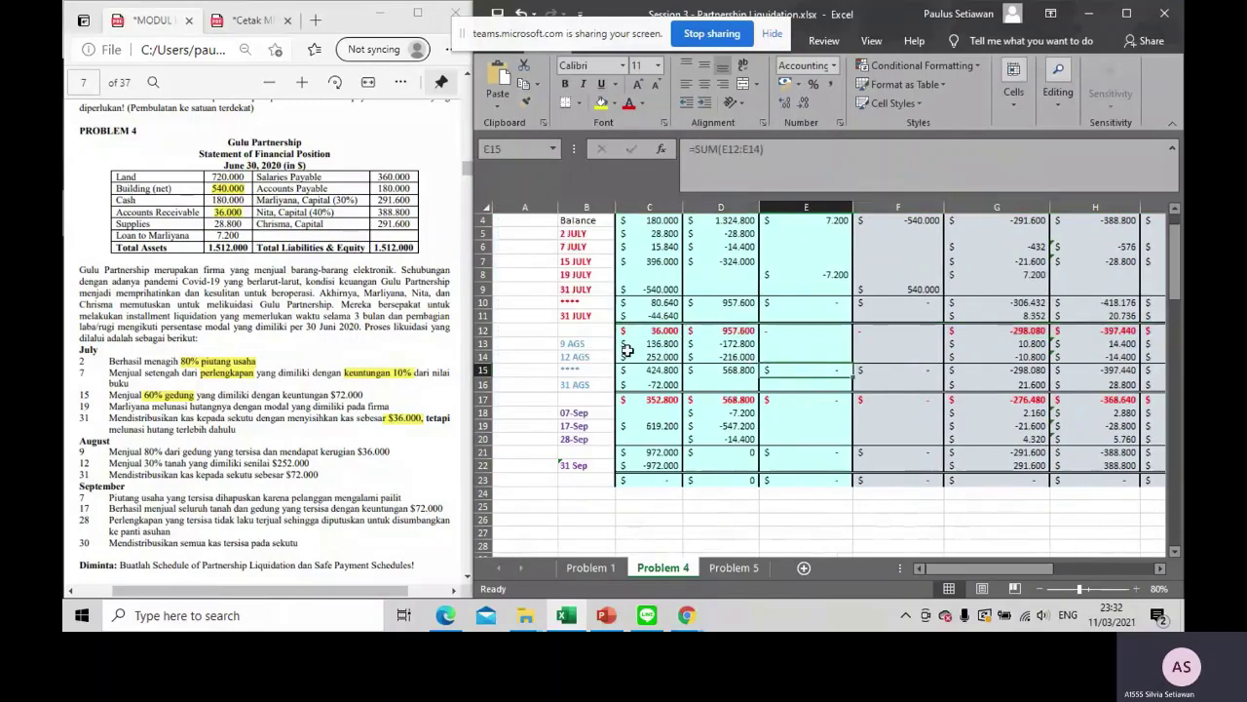
Relate the 9 AGS row to the August building sale and the 60% building sale of 15 July in the problem text
scroll(289, 414, "down", 1)
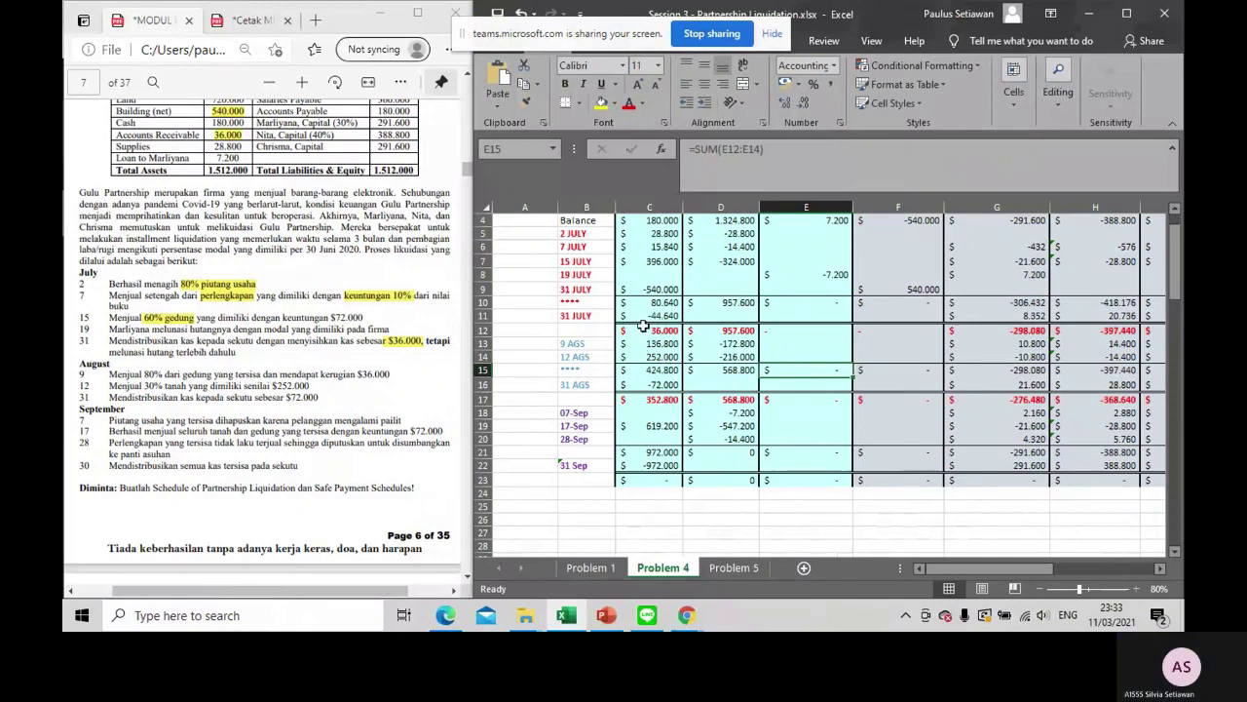
left_click(596, 342)
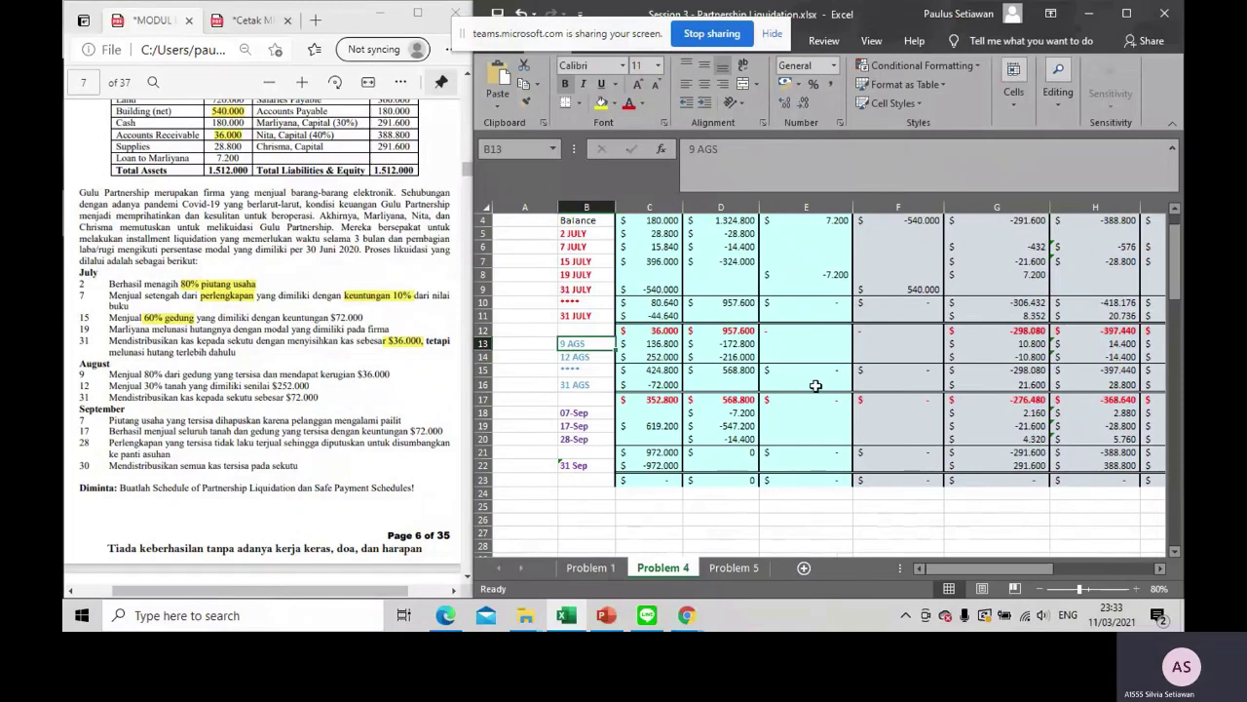
scroll(755, 353, "up", 1)
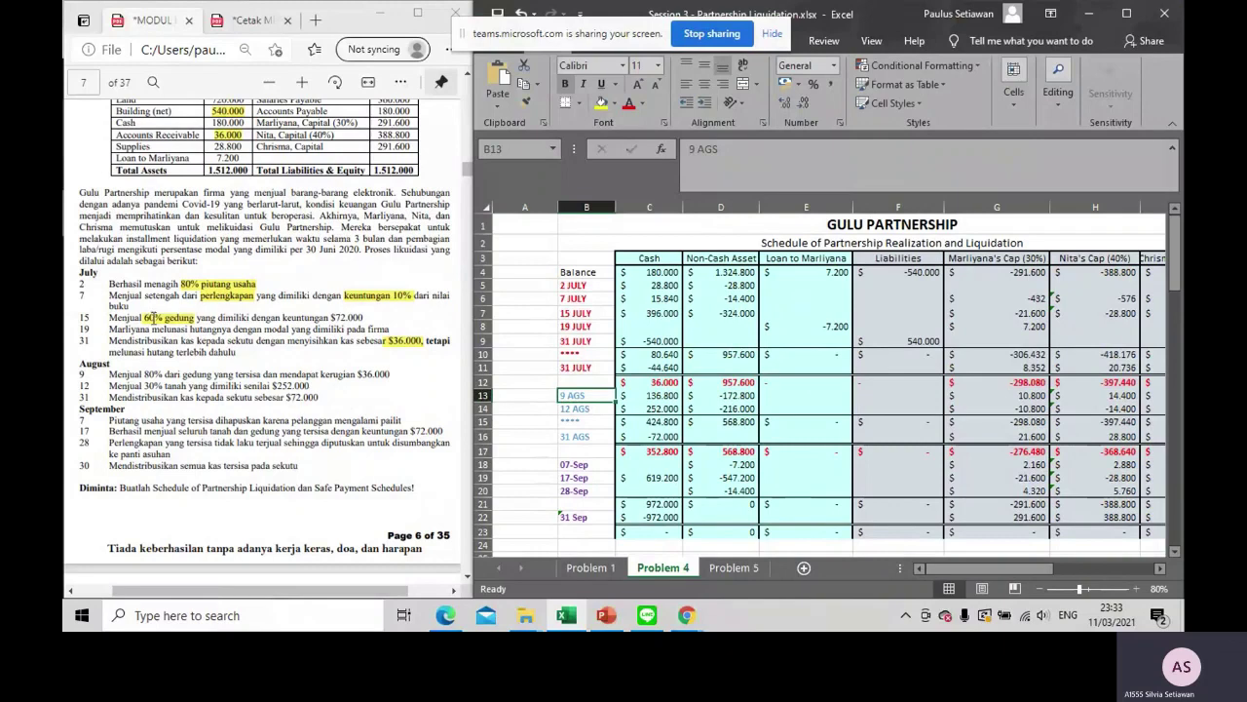
left_click(156, 317)
left_click(156, 317)
Examine the 9 August non-cash asset formula in D13 against the building value and sale percentages in the problem text
double_click(709, 395)
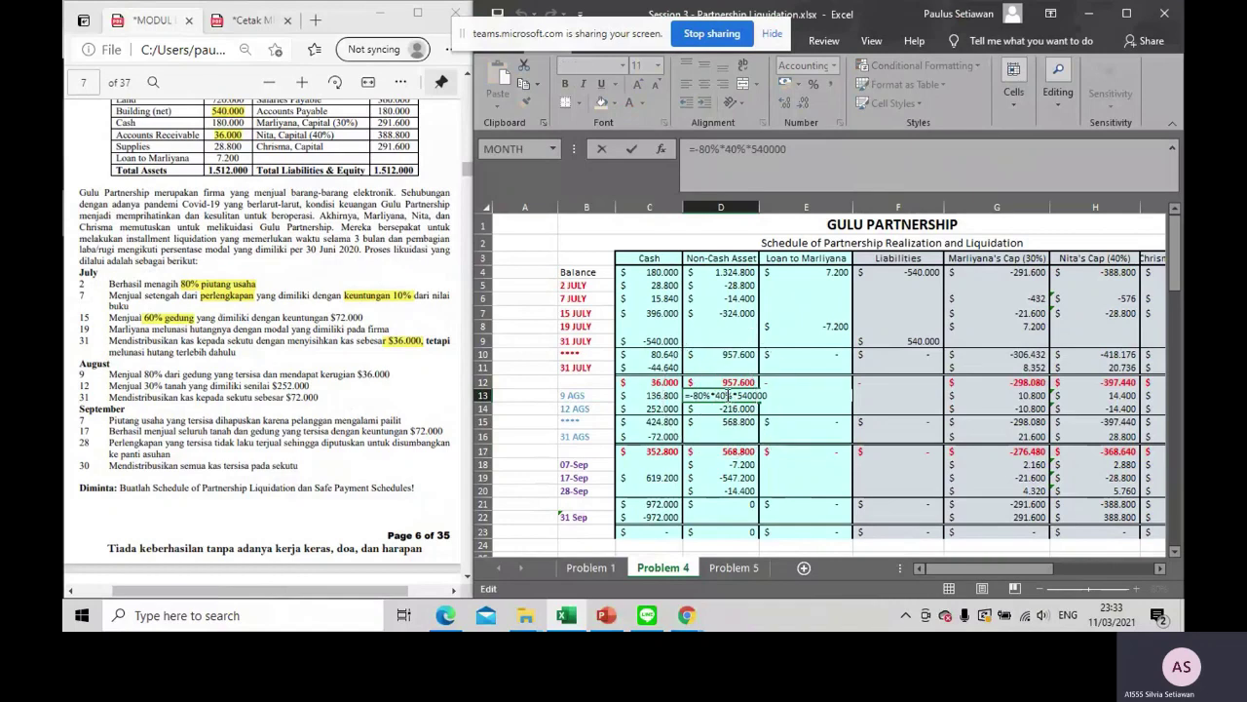
key("Right")
key("Right")
key("Right")
scroll(231, 185, "up", 1)
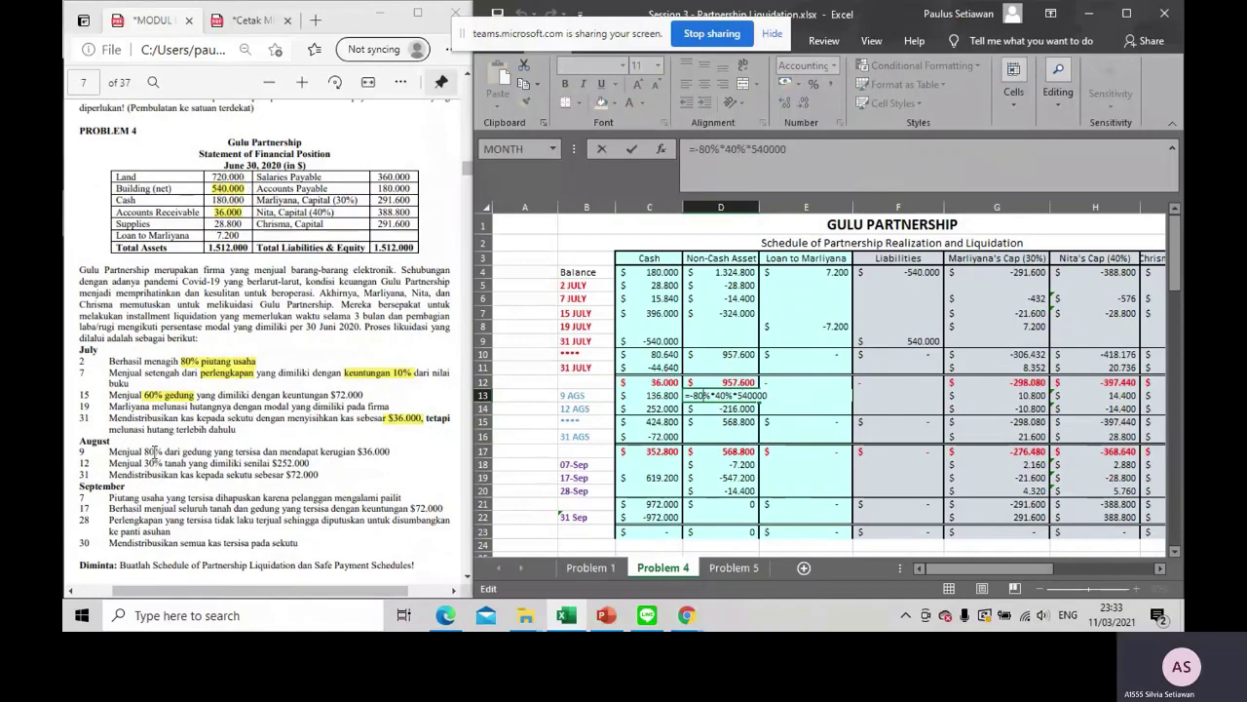
key("Return")
left_click(710, 394)
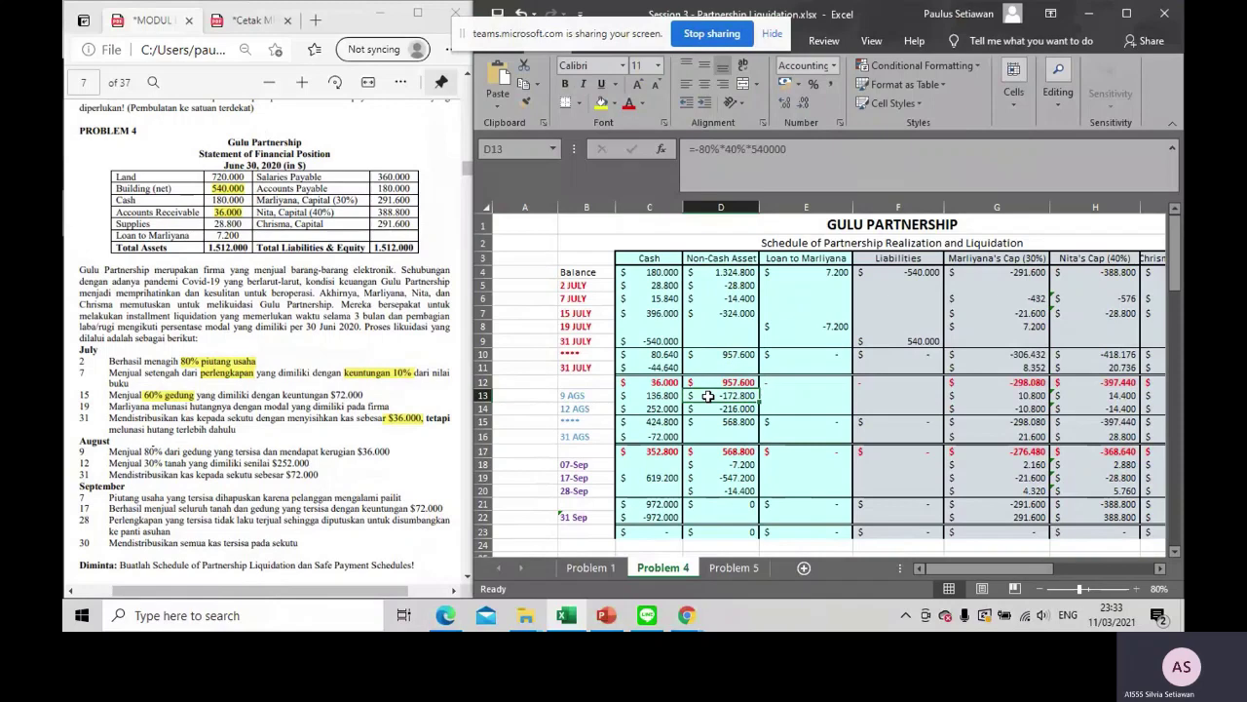
Check the 9 August cash formula in C13 and highlight the $36.000 loss in yellow in the problem text
double_click(651, 396)
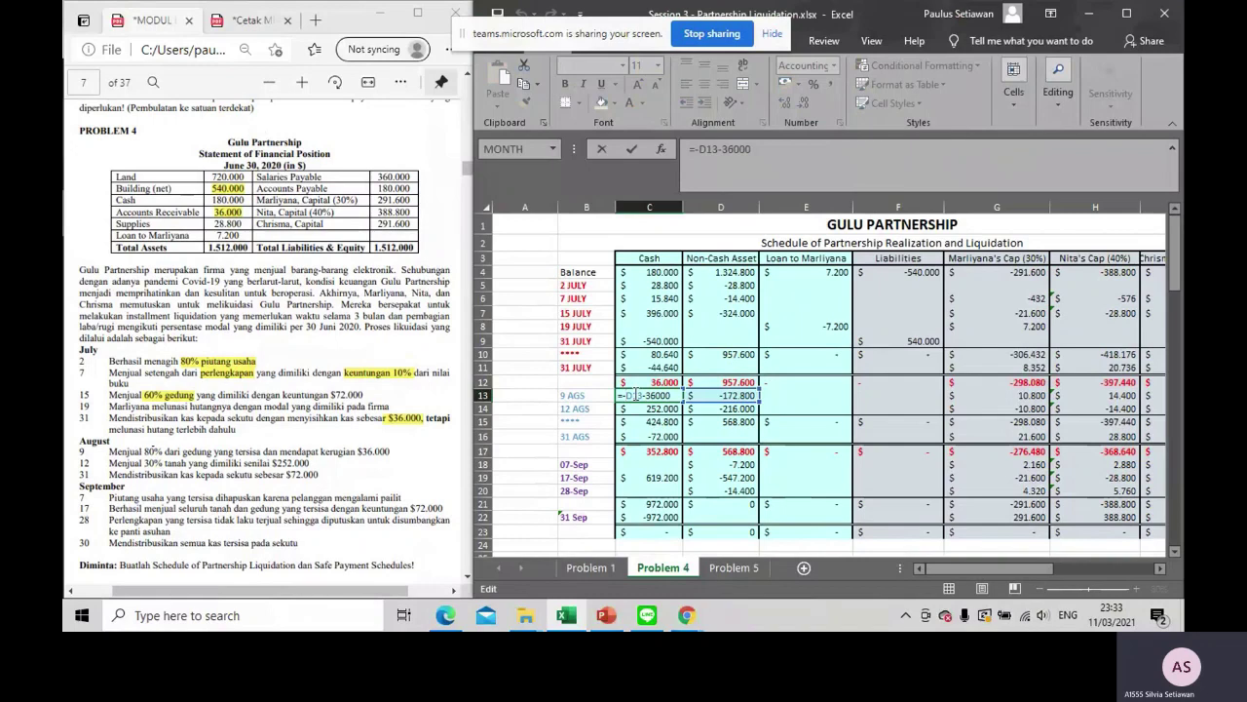
key("Return")
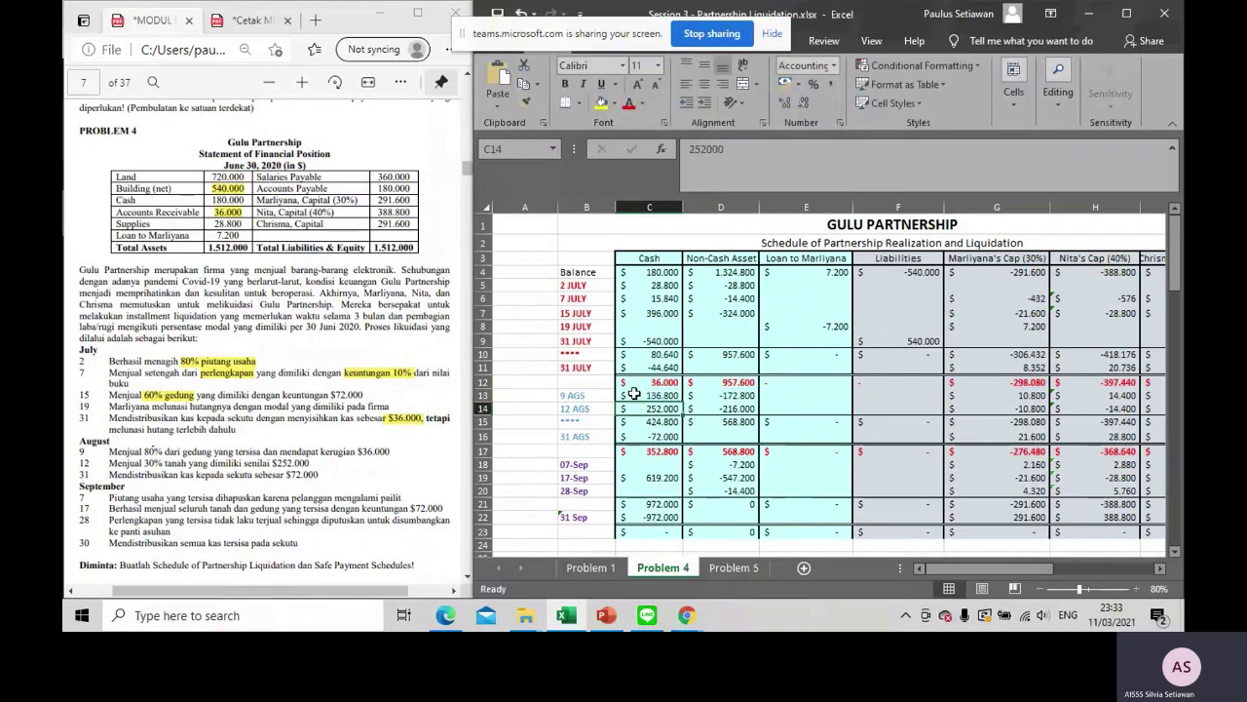
left_click(363, 451)
left_click_drag(363, 451, 396, 452)
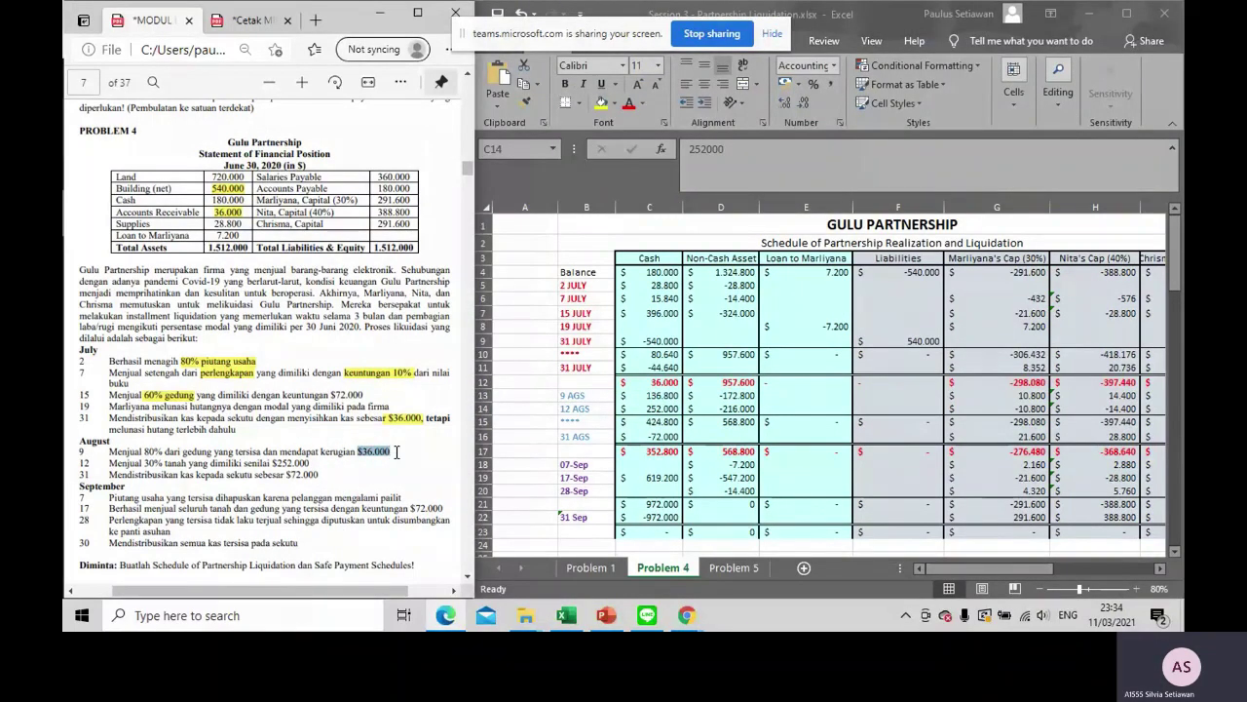
mouse_move(447, 386)
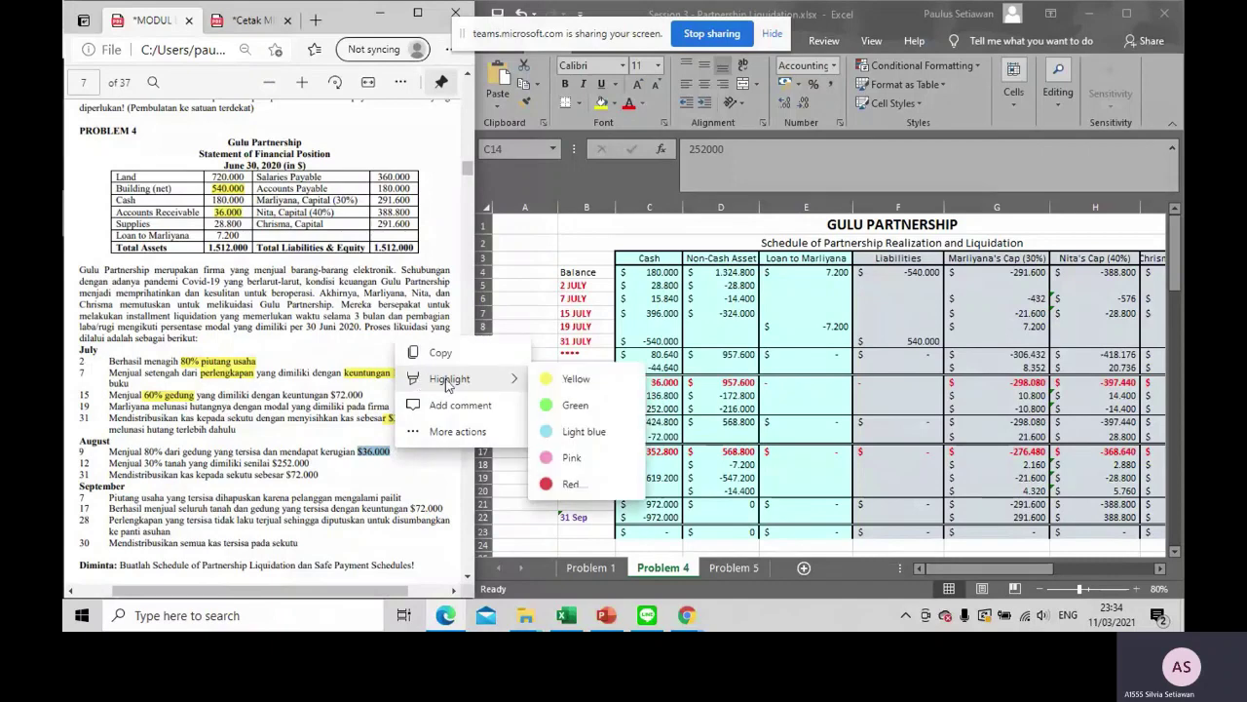
left_click(573, 379)
Compare the 9 August cash received in C13 with the non-cash asset reduction in D13
left_click(636, 395)
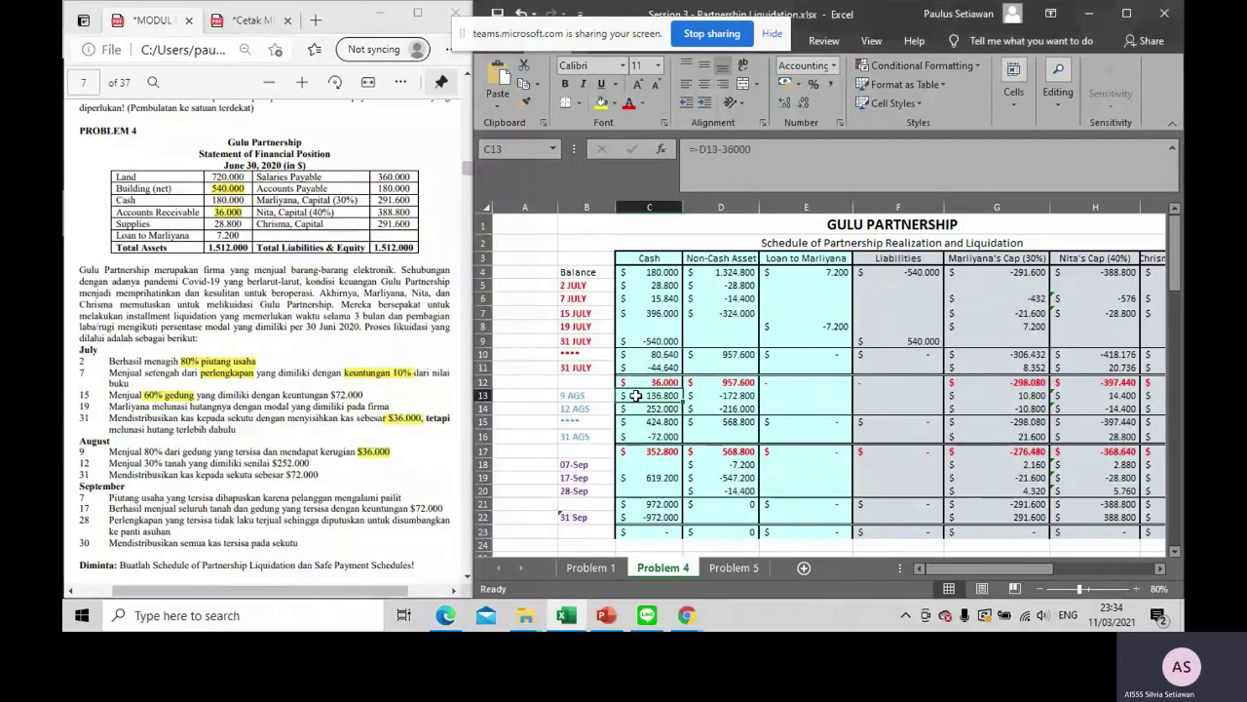
left_click(701, 395)
left_click(659, 392)
left_click(715, 396)
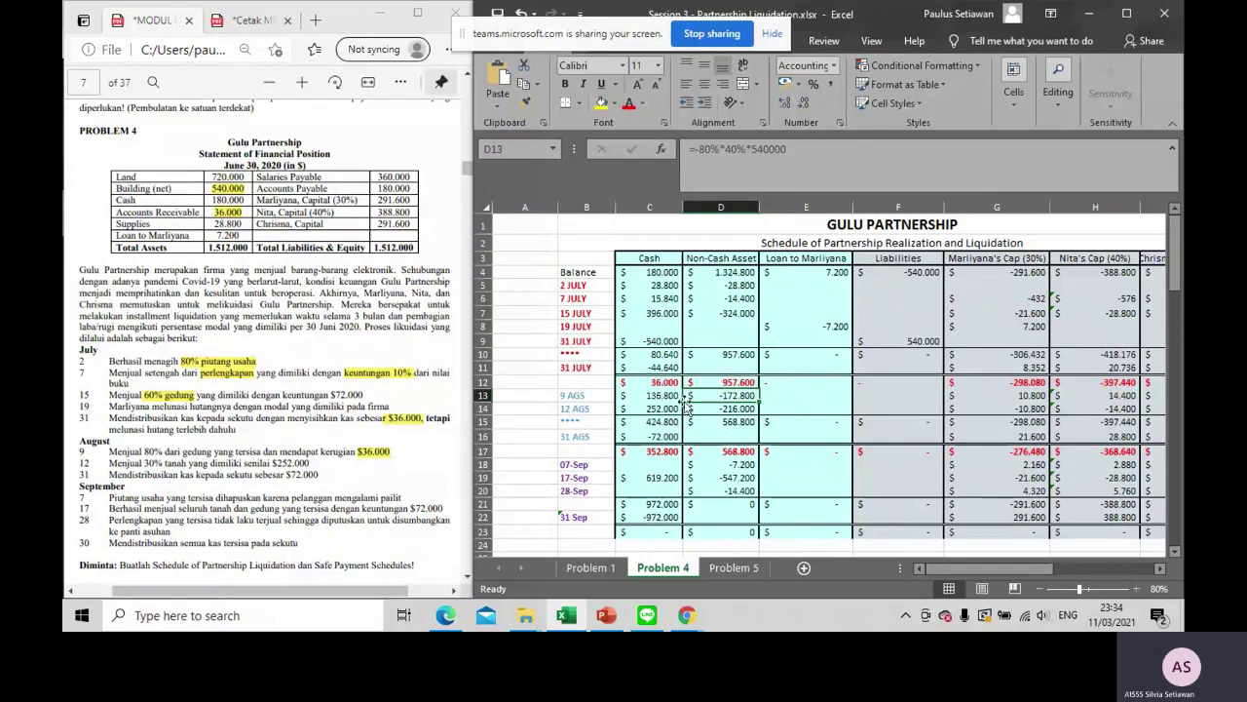
left_click(667, 397)
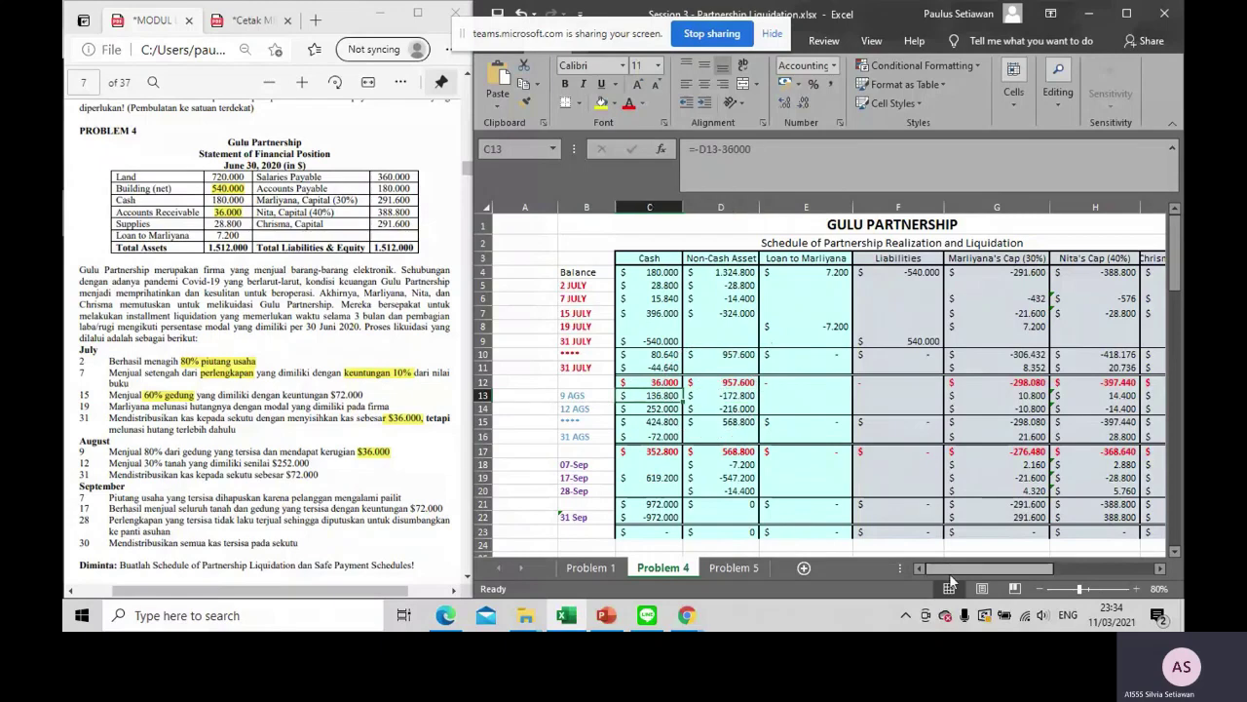
Go through the partners' shares of the 9 August building loss in G13 to I13
left_click_drag(955, 570, 999, 571)
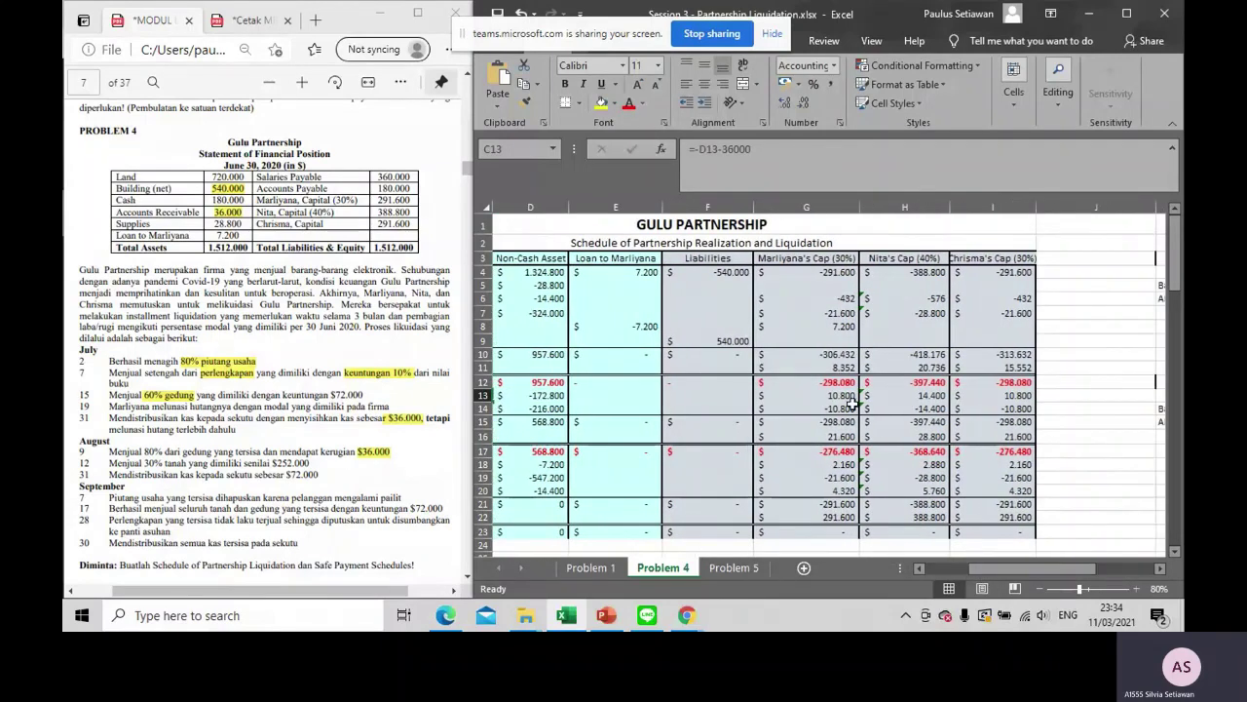
left_click(853, 399)
left_click(904, 395)
left_click(979, 400)
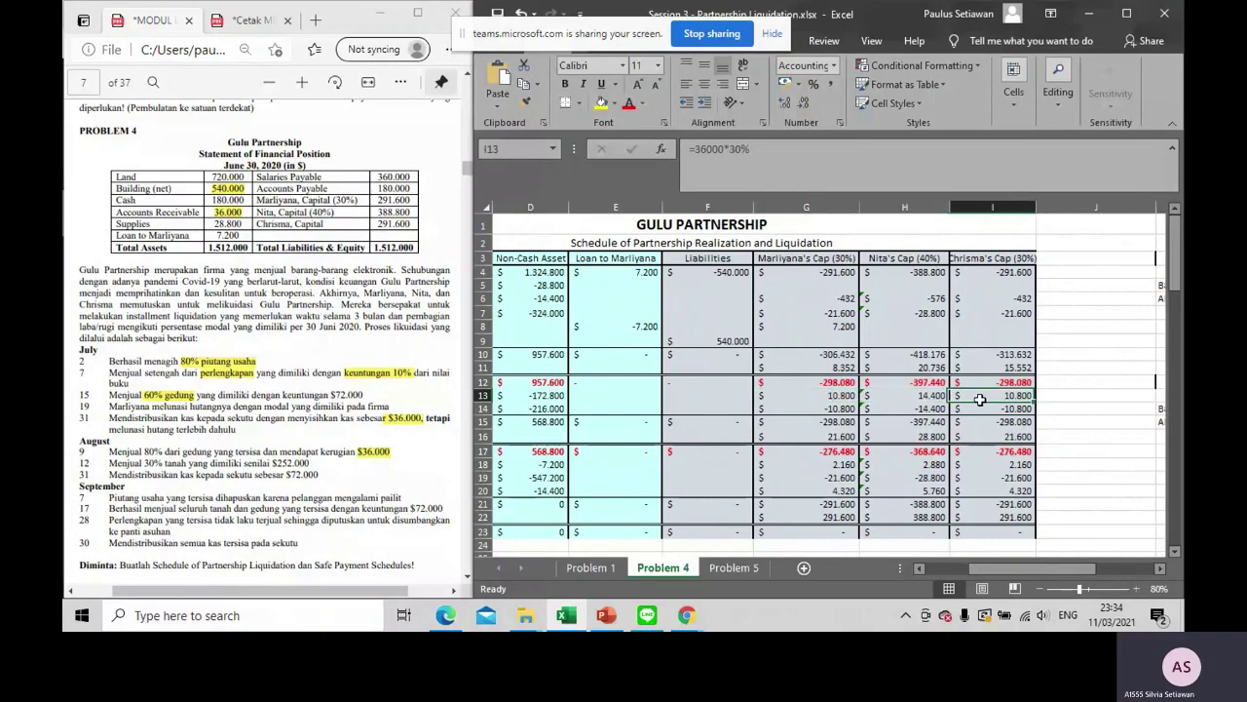
left_click(811, 397)
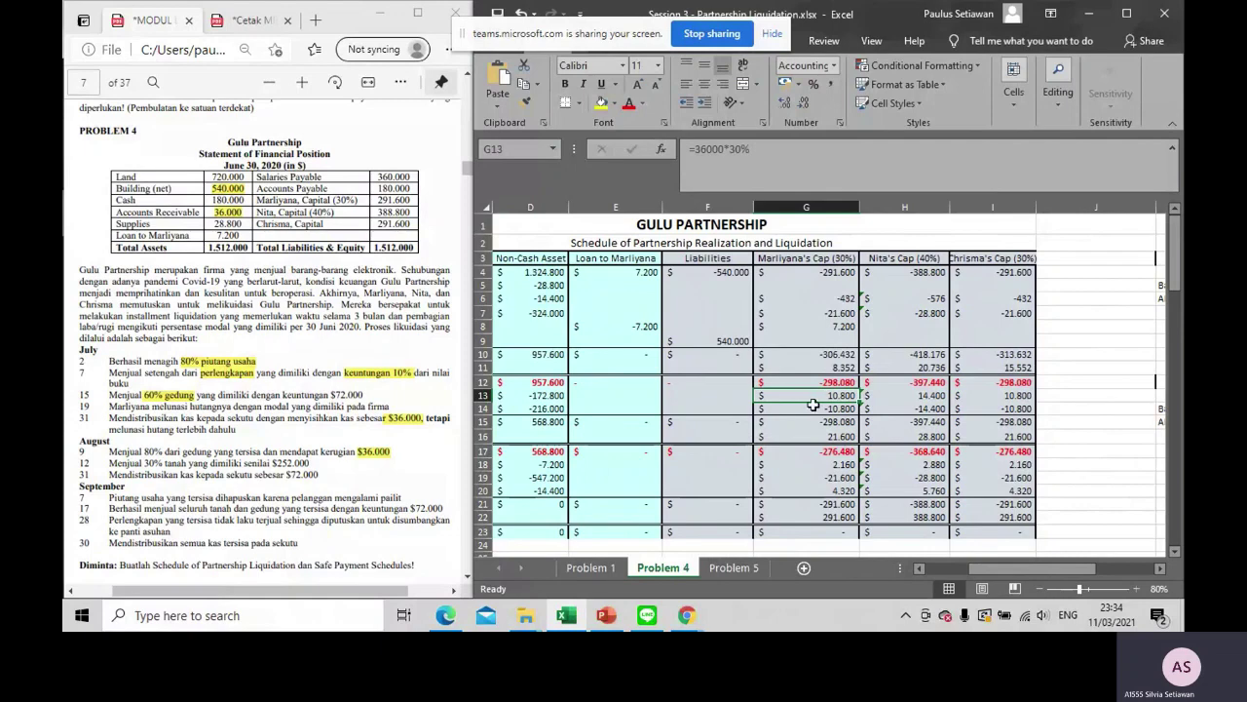
Inspect the loss allocation formulas in G13, H13 and I13 for each partner's profit-sharing percentage
double_click(824, 395)
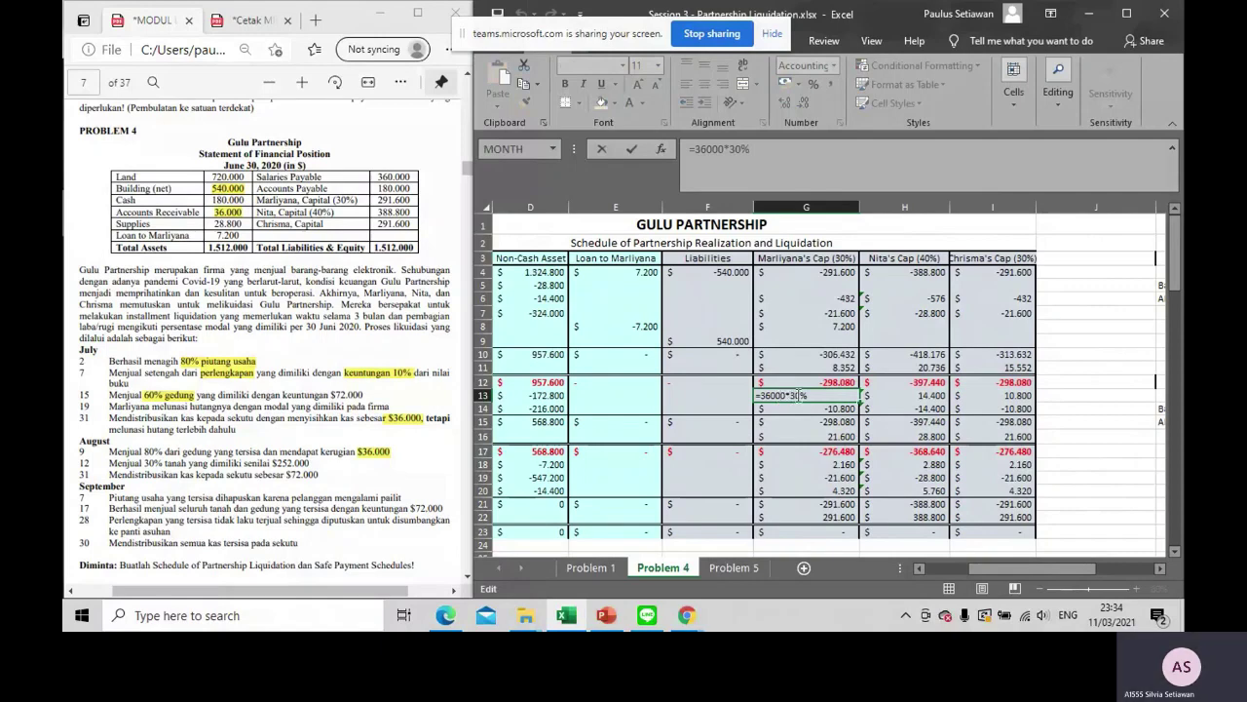
key("Return")
double_click(883, 395)
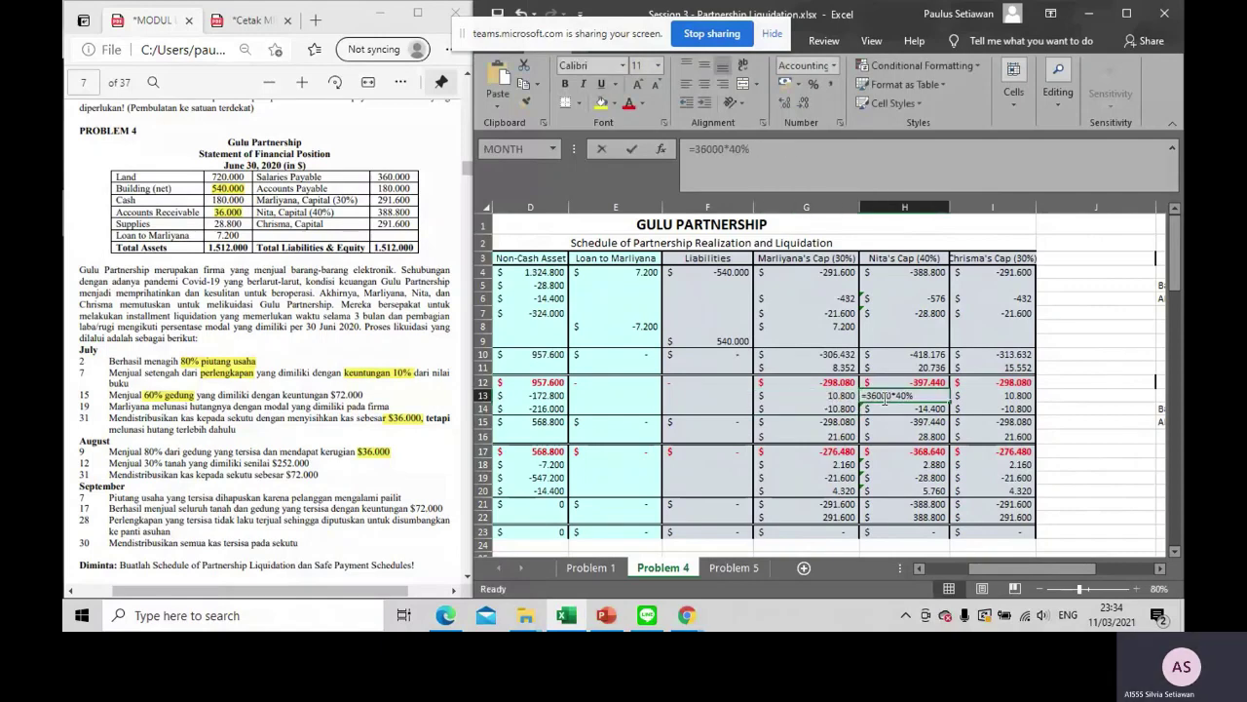
key("Return")
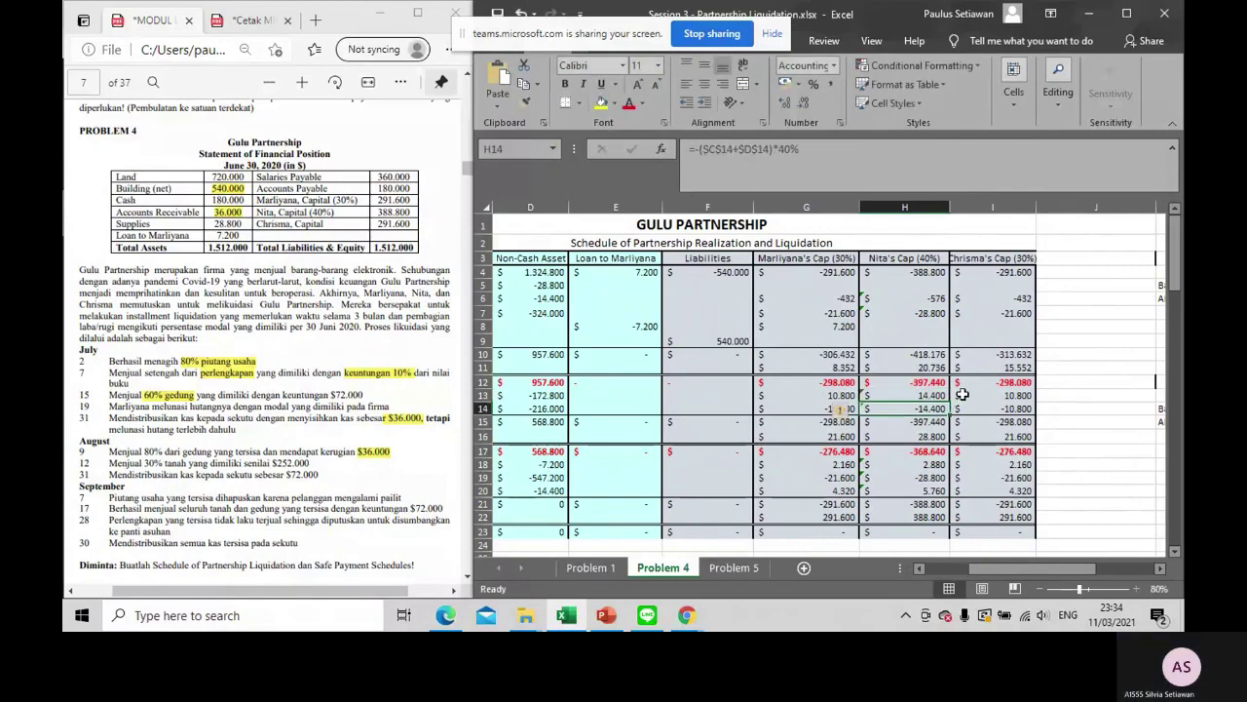
double_click(992, 394)
key("Return")
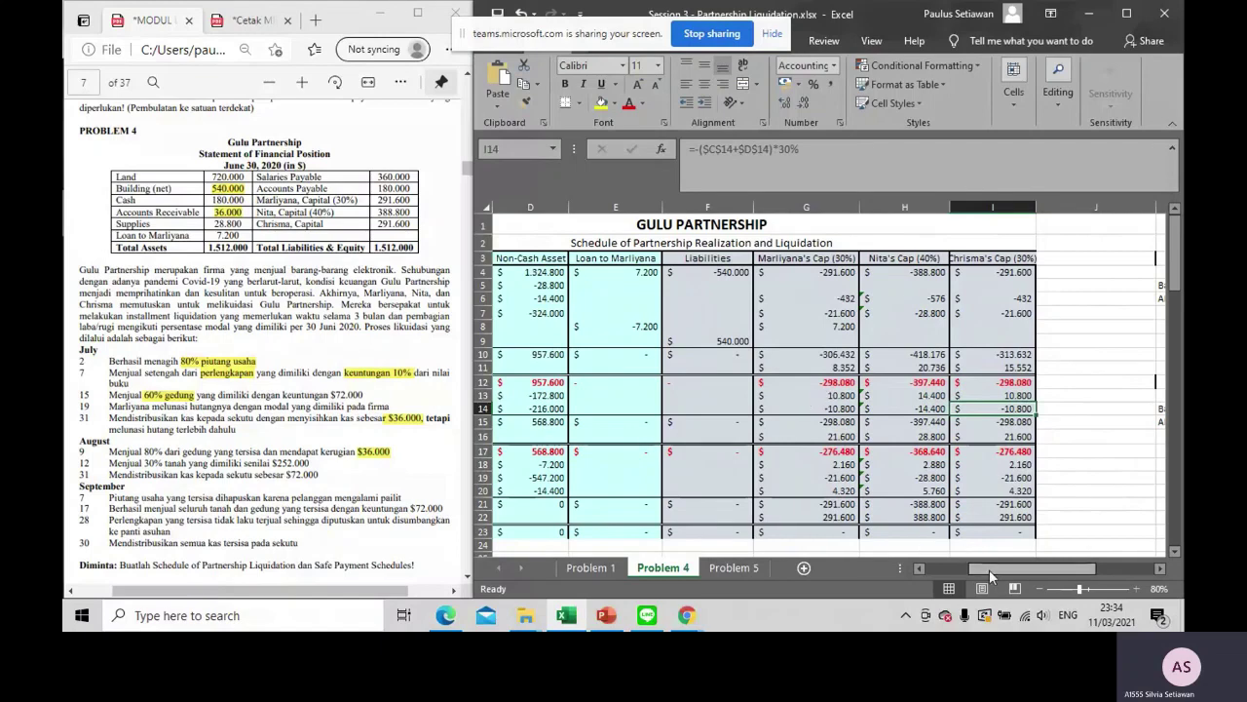
Check the 12 August land sale formula in D14 against the Land balance selected in the problem text
left_click_drag(1033, 568, 904, 572)
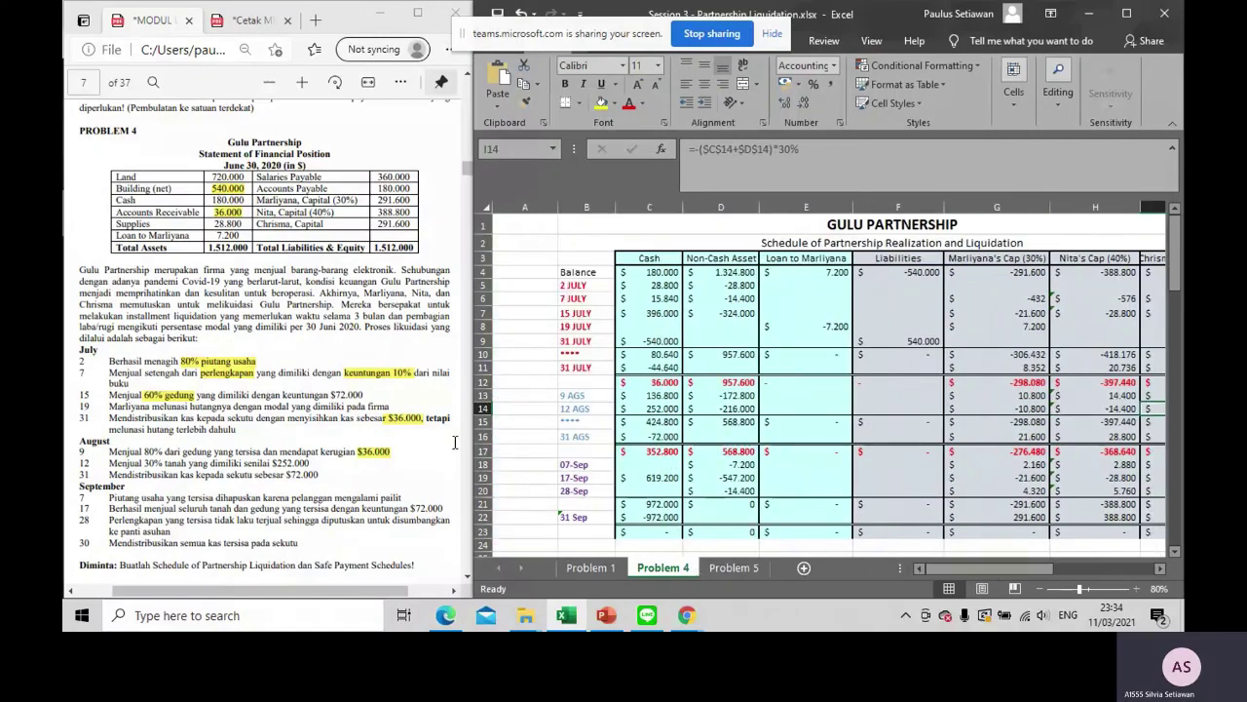
scroll(233, 459, "down", 1)
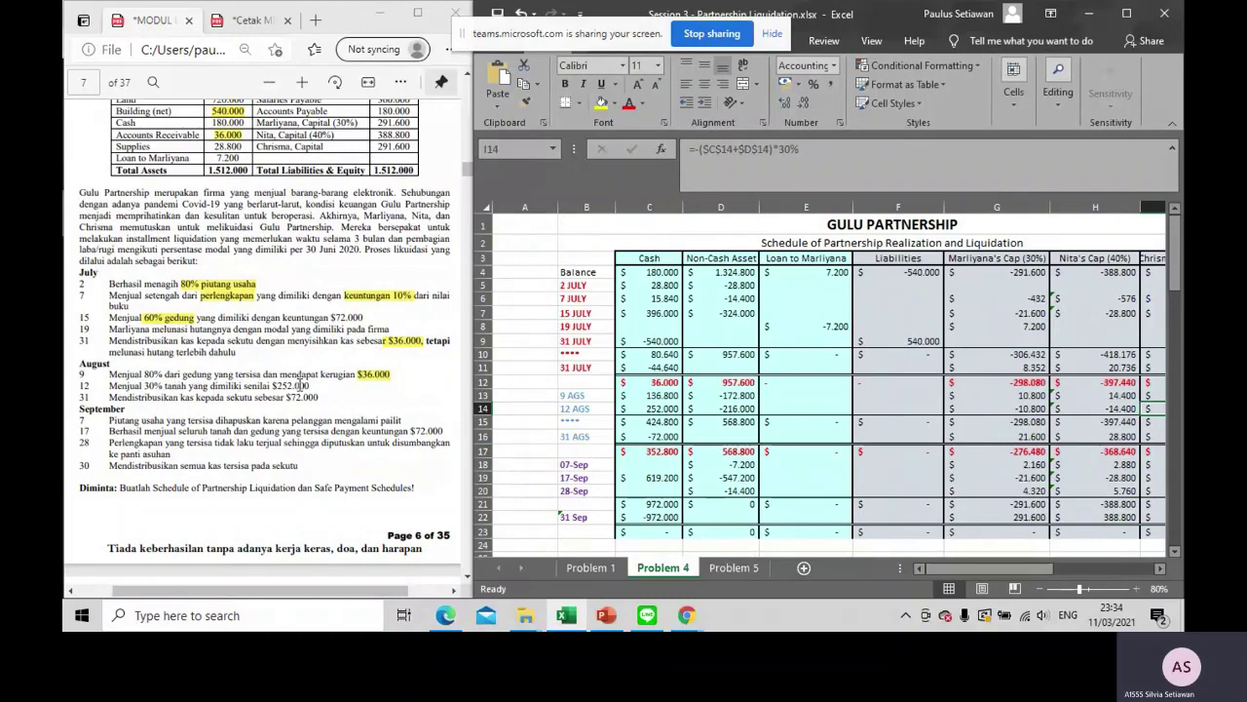
scroll(202, 206, "up", 1)
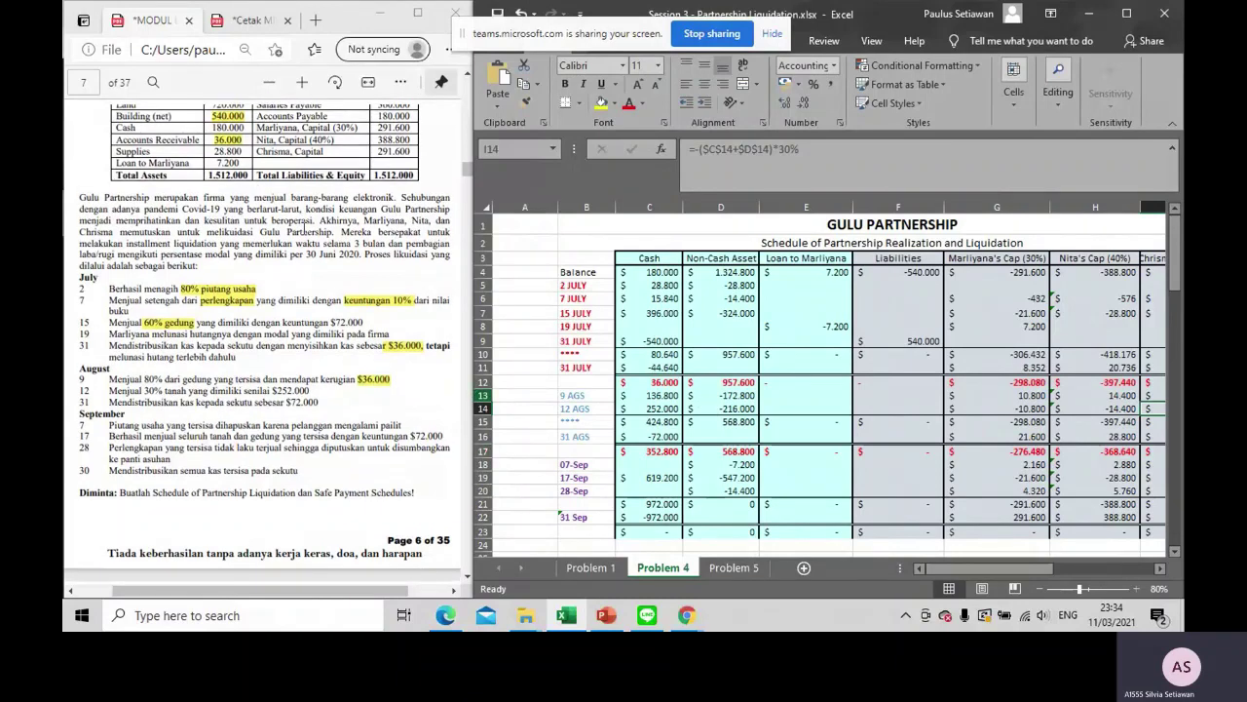
double_click(222, 174)
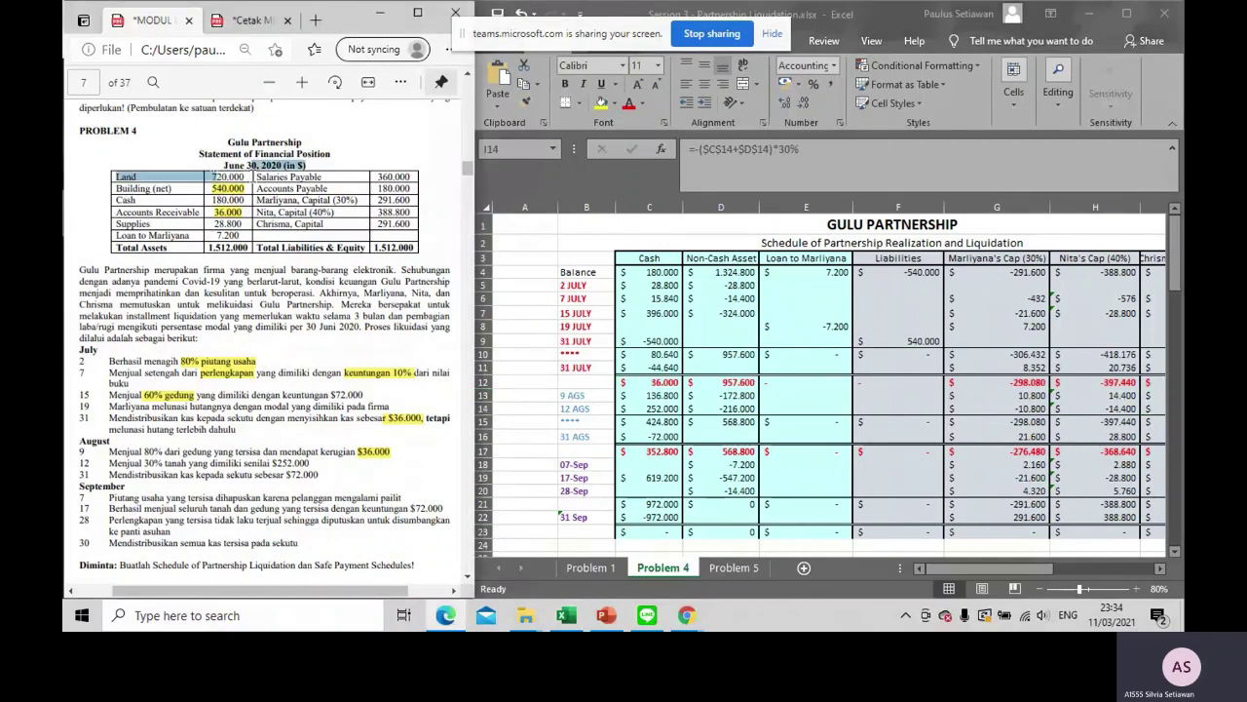
left_click(721, 408)
type("=-30%*720000")
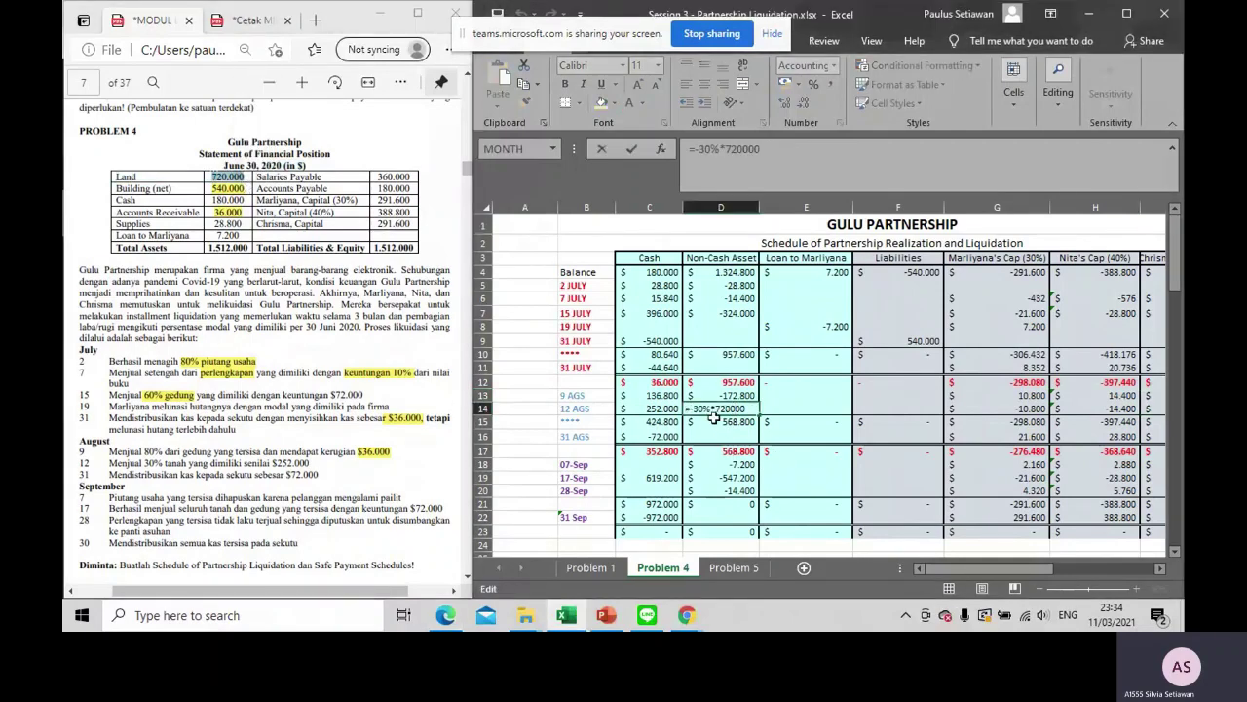
key("Return")
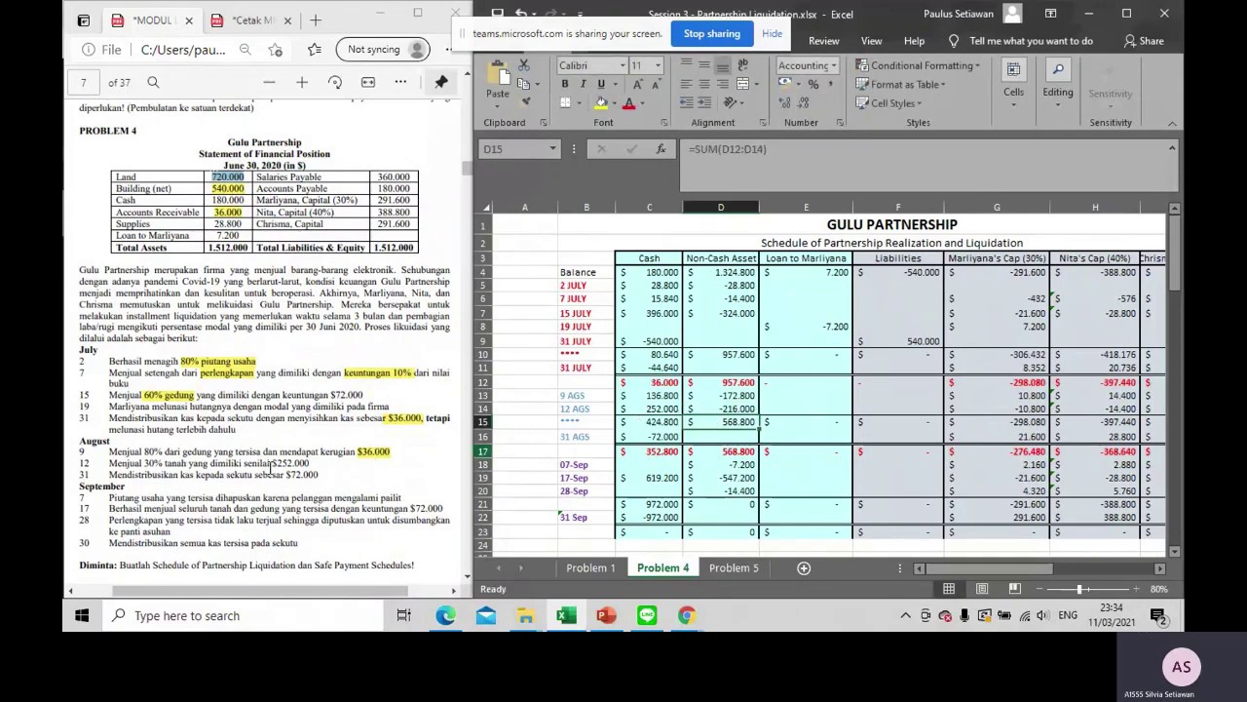
Select the 12 August amount of $252.000 in the problem text and compare it with the cash entry in C14
left_click_drag(269, 464, 309, 464)
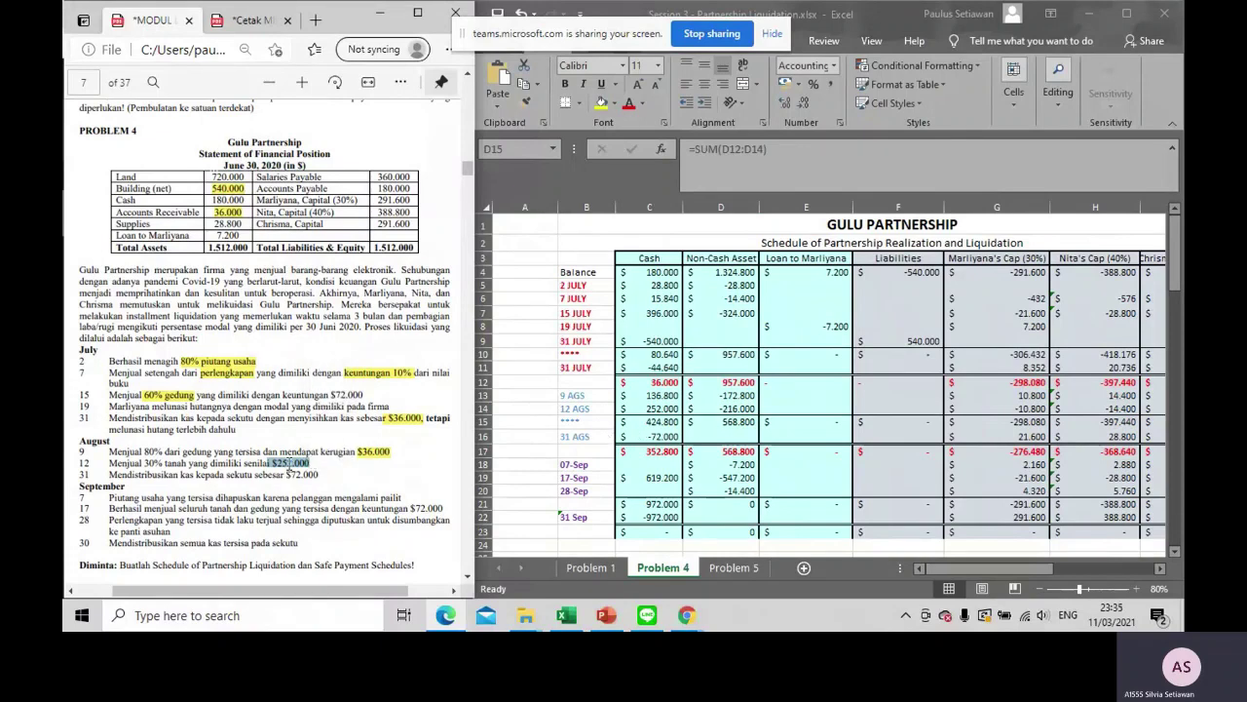
double_click(648, 408)
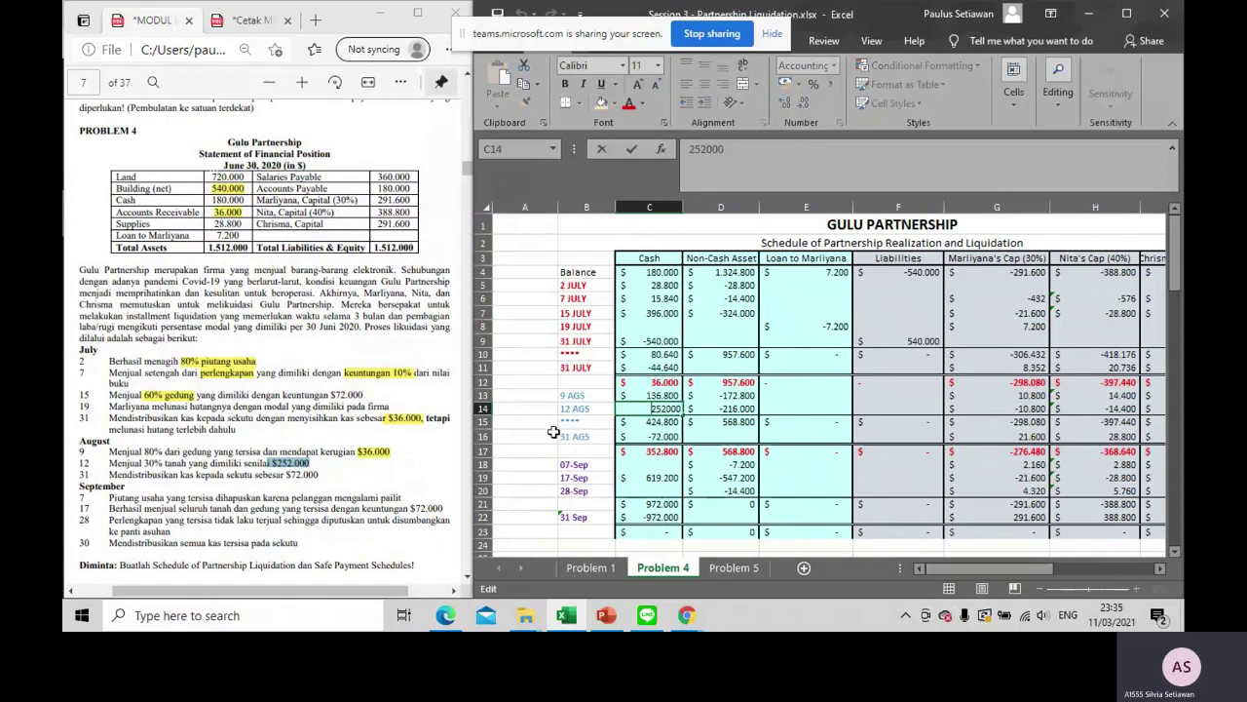
key("Return")
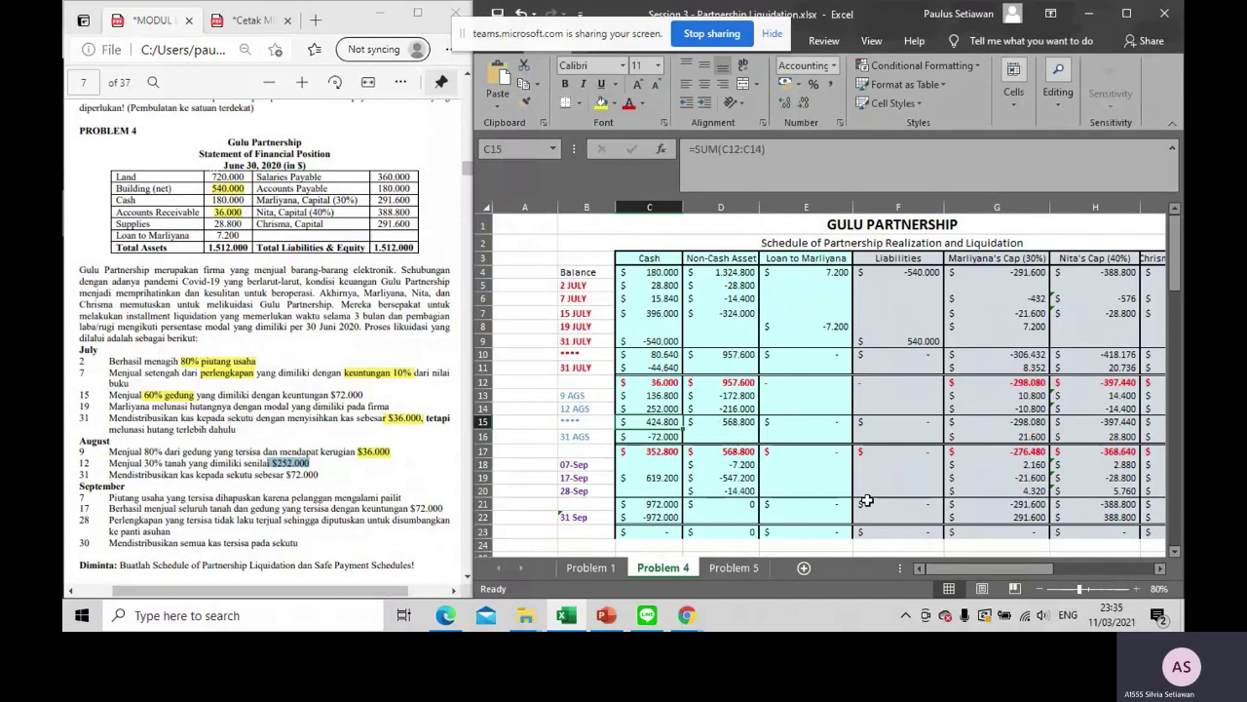
Inspect the 12 August gain allocation formulas for the three partners in G14, H14 and I14
left_click(1004, 407)
left_click_drag(1012, 568, 1058, 583)
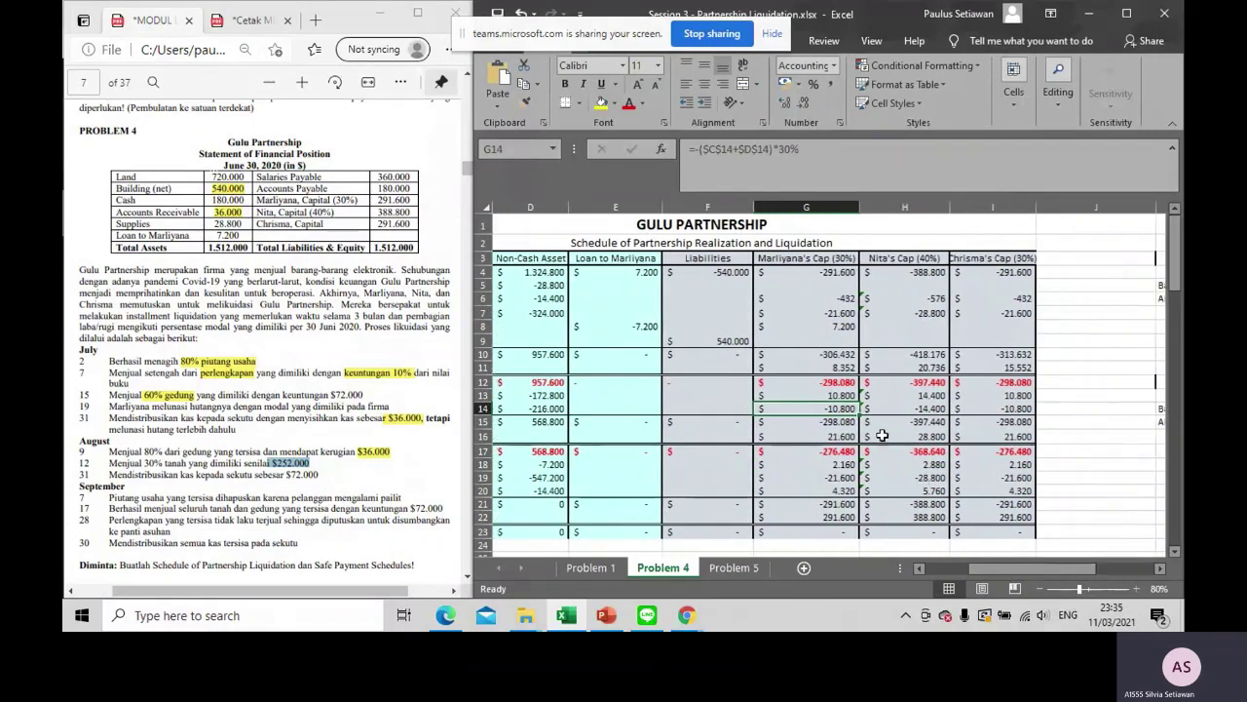
left_click(808, 410)
left_click(888, 409)
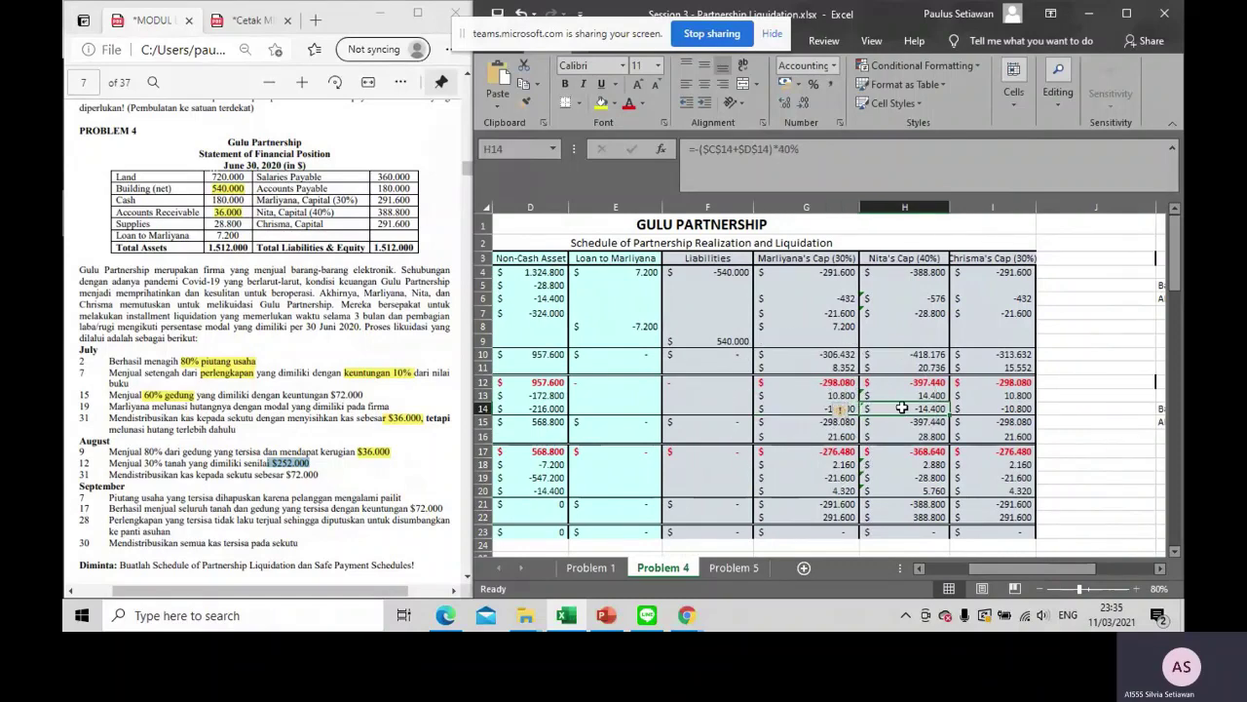
left_click(994, 407)
left_click_drag(998, 569, 949, 571)
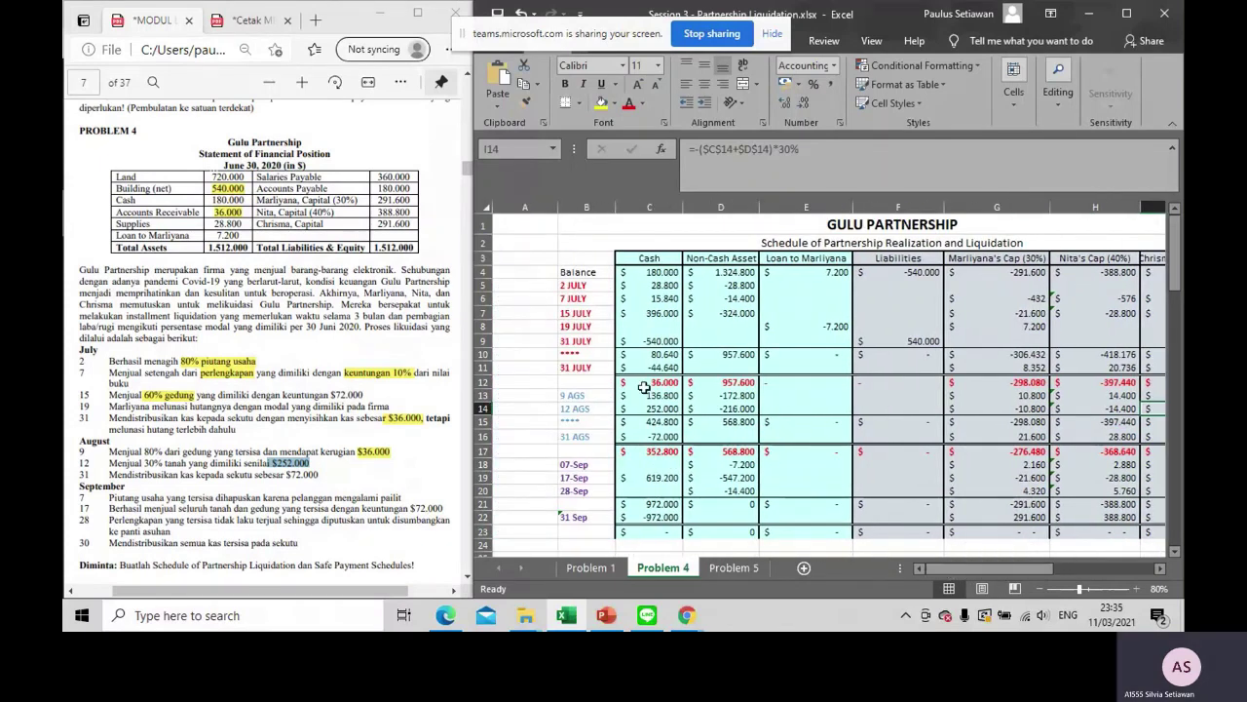
Trace the Safe Payment (2) allocation total in O15 back to non-cash assets in D15 and cash in C17
scroll(362, 458, "down", 2)
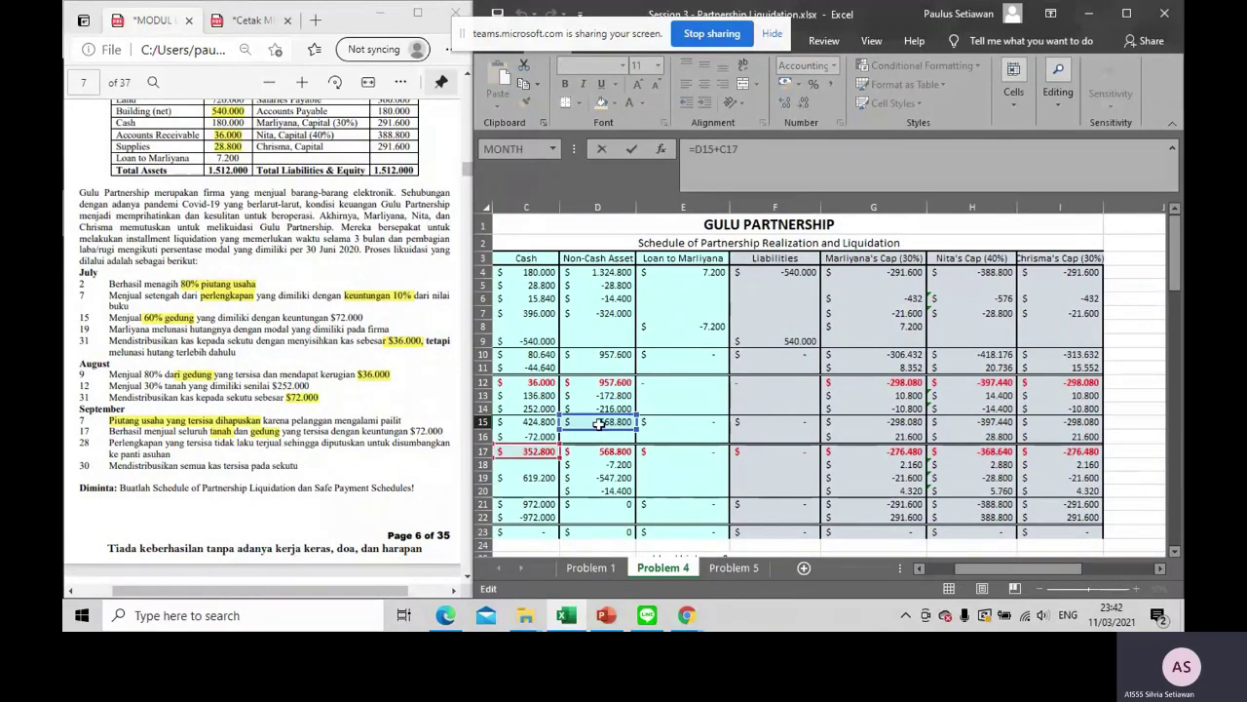
left_click(598, 423)
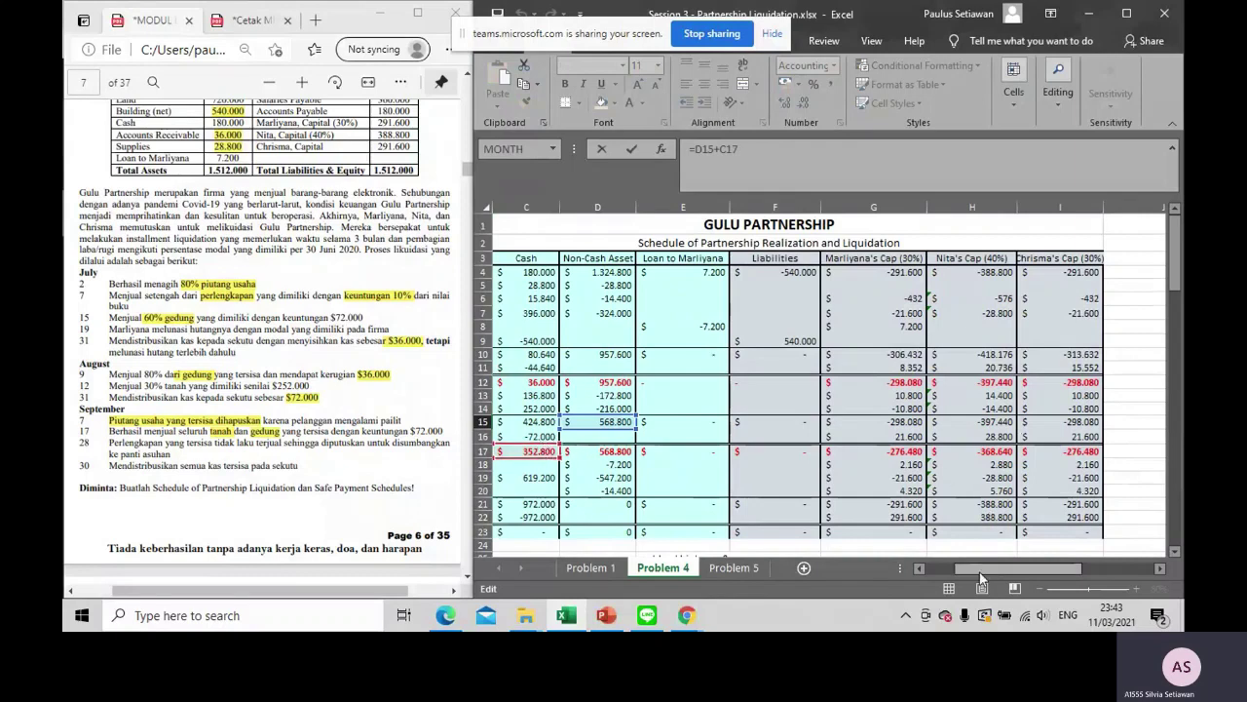
mouse_move(981, 577)
left_mouse_down()
mouse_move(1070, 575)
mouse_move(975, 575)
left_mouse_up()
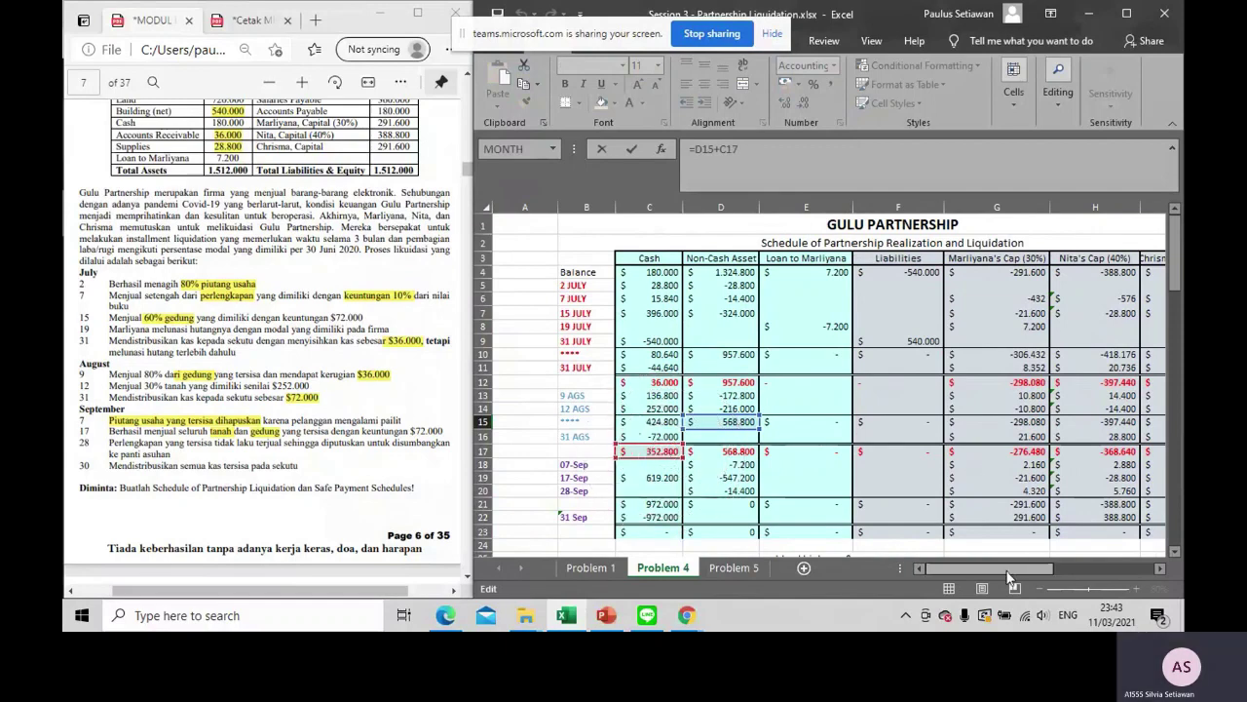
left_click_drag(1010, 577, 1171, 551)
key("Return")
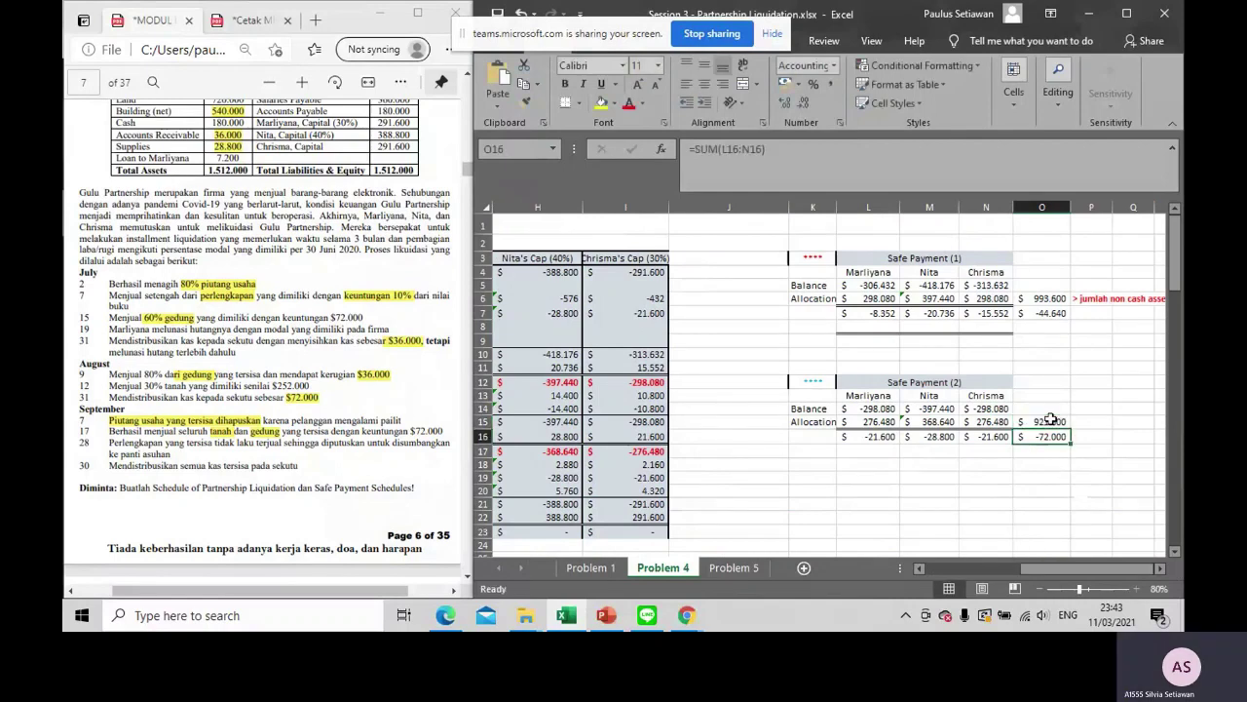
Inspect the Safe Payment (2) allocation formulas in N15 and L15 and the sum formula in N16
double_click(989, 421)
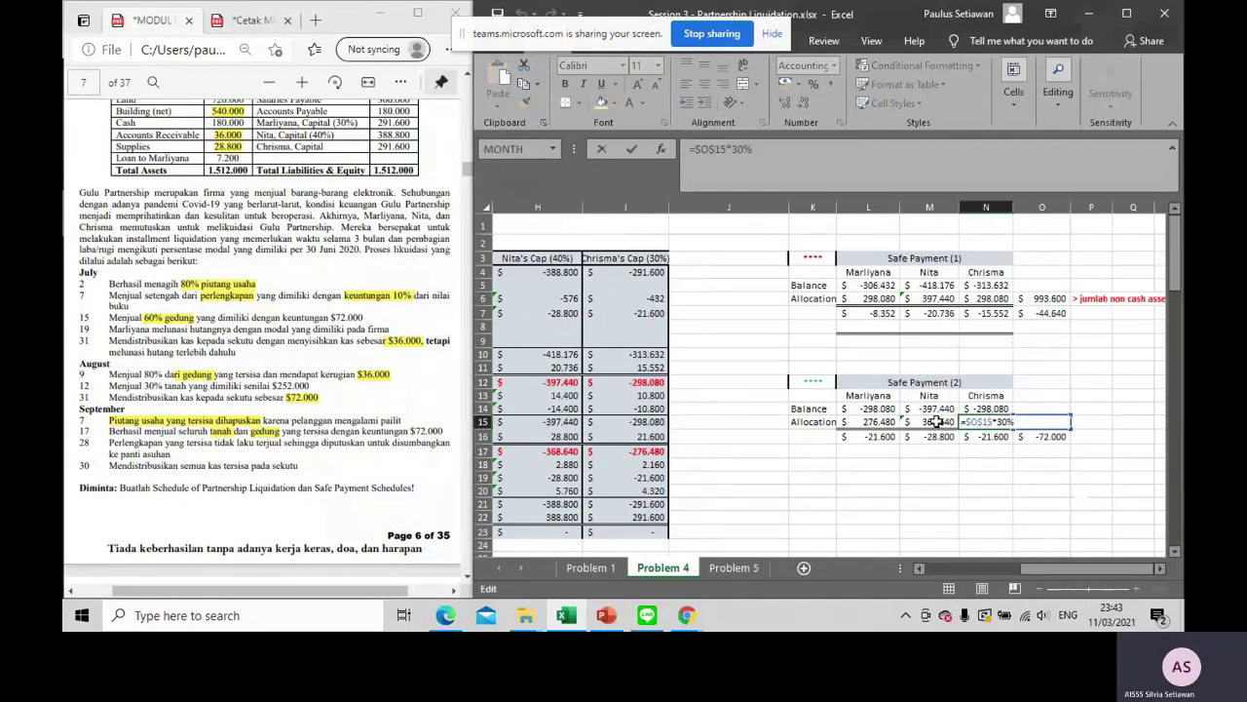
left_click(877, 419)
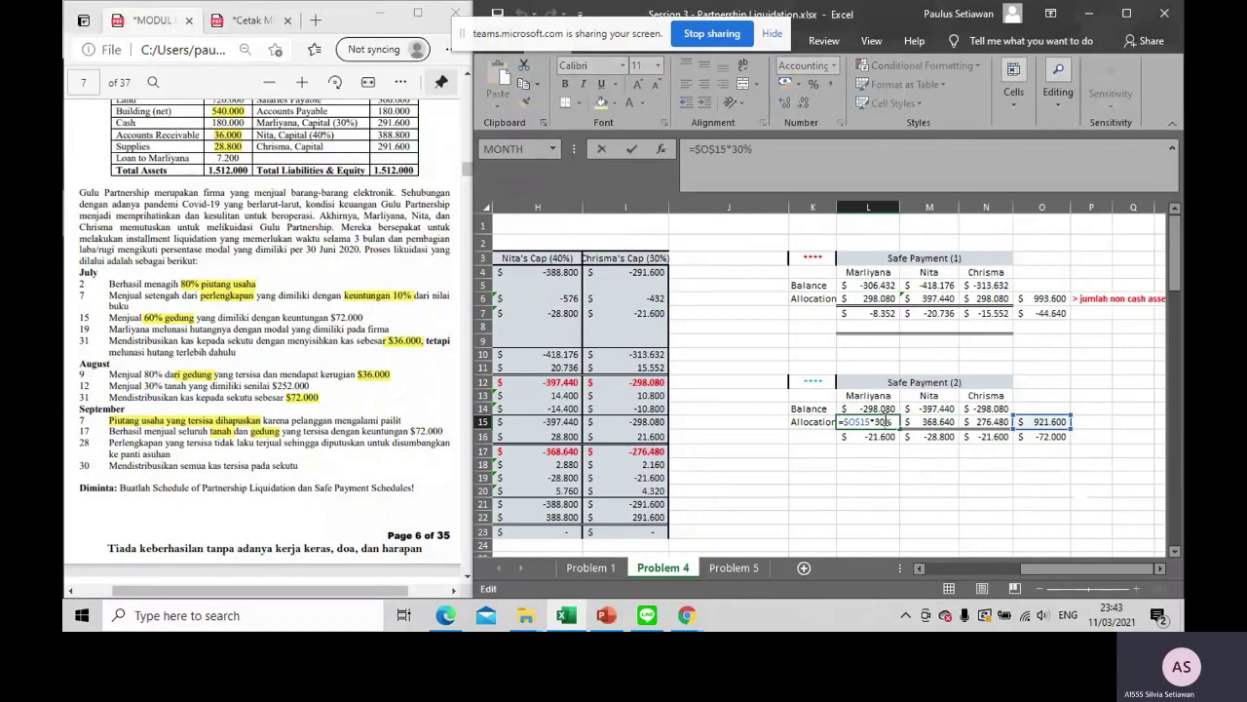
left_click_drag(940, 476, 965, 479)
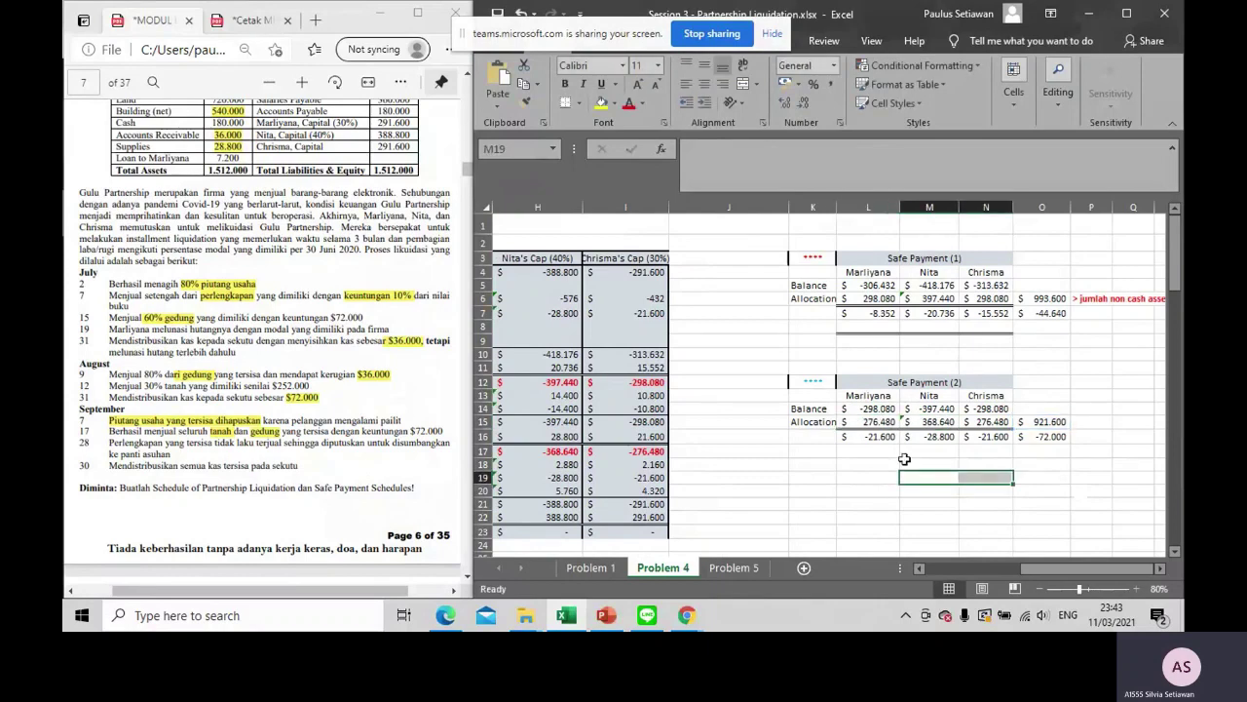
left_click(986, 436)
key("alt+equal")
key("Return")
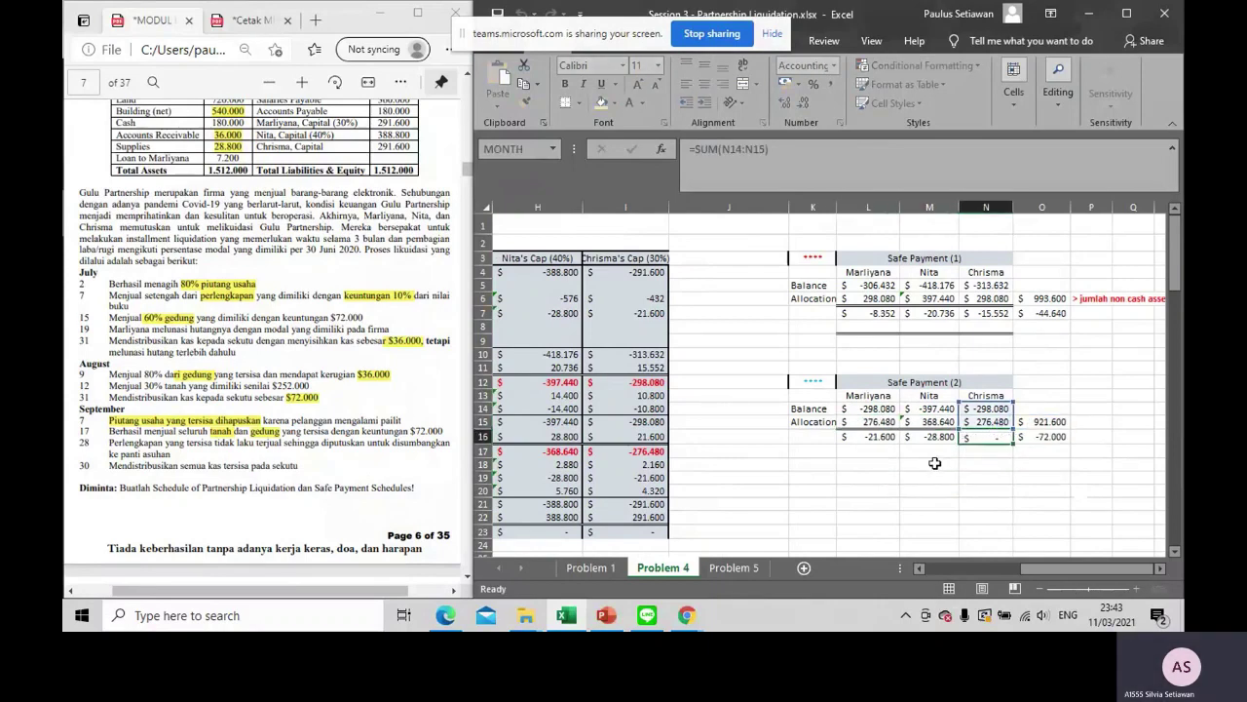
Compare the partners' safe payments in L16:N16 with the 31 August distribution entries in G16:I16
left_click_drag(880, 437, 996, 435)
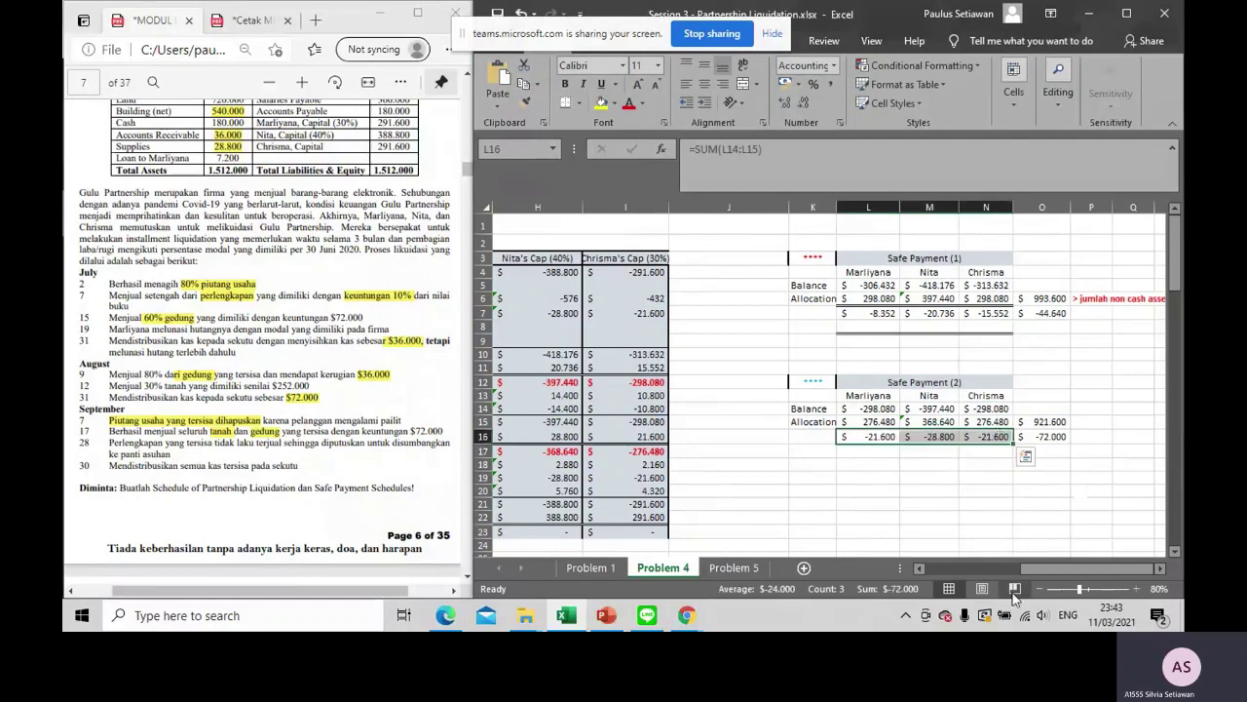
left_click_drag(1057, 568, 1020, 570)
left_click_drag(741, 437, 933, 436)
key("ctrl+v")
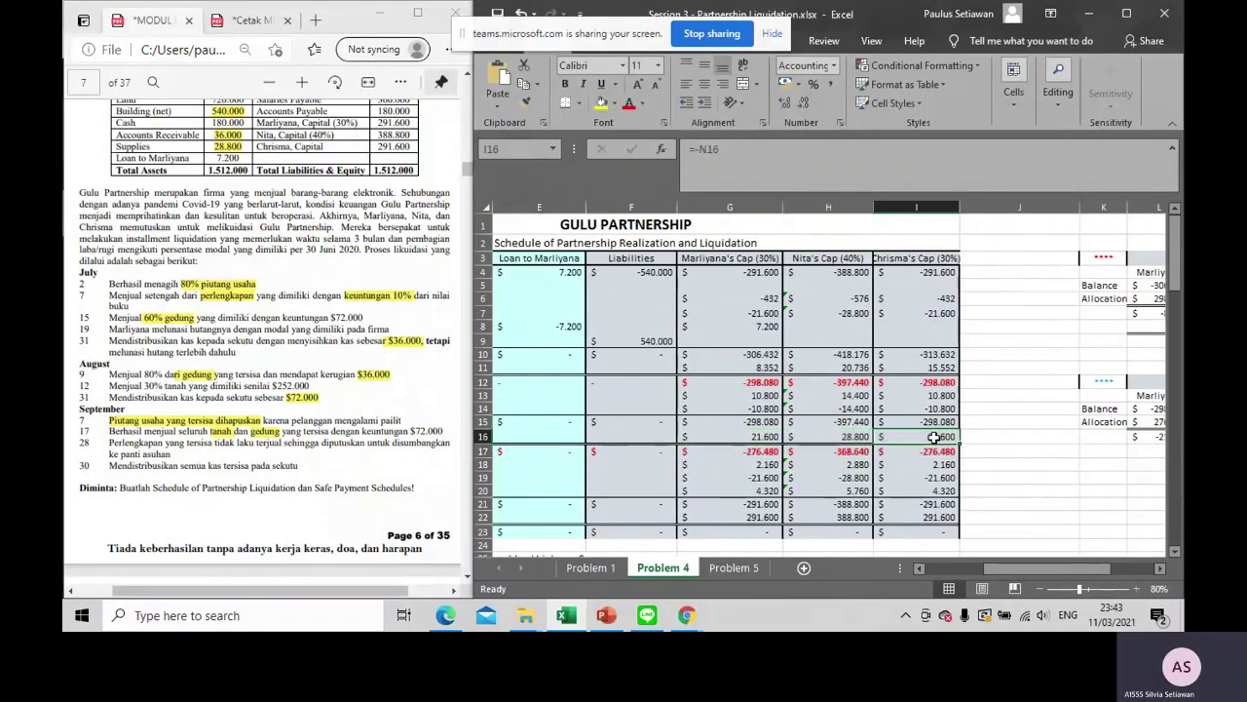
left_click(921, 465)
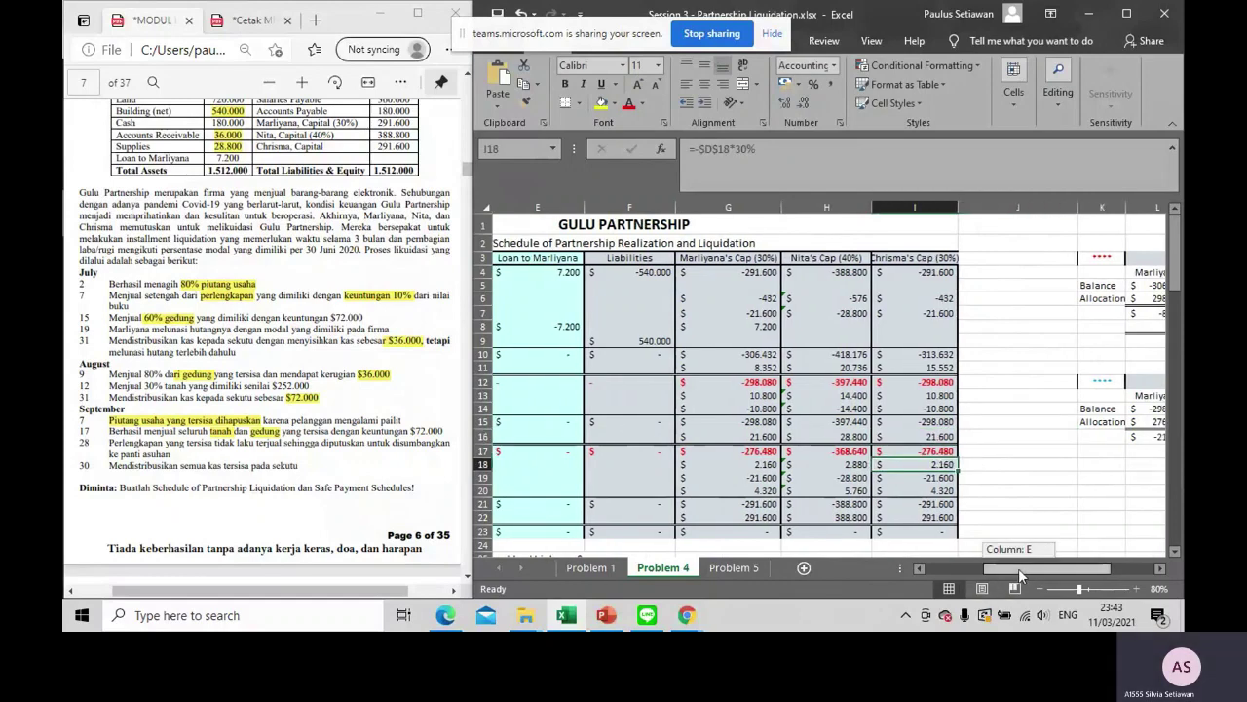
left_click_drag(1018, 568, 960, 570)
left_click(1022, 439)
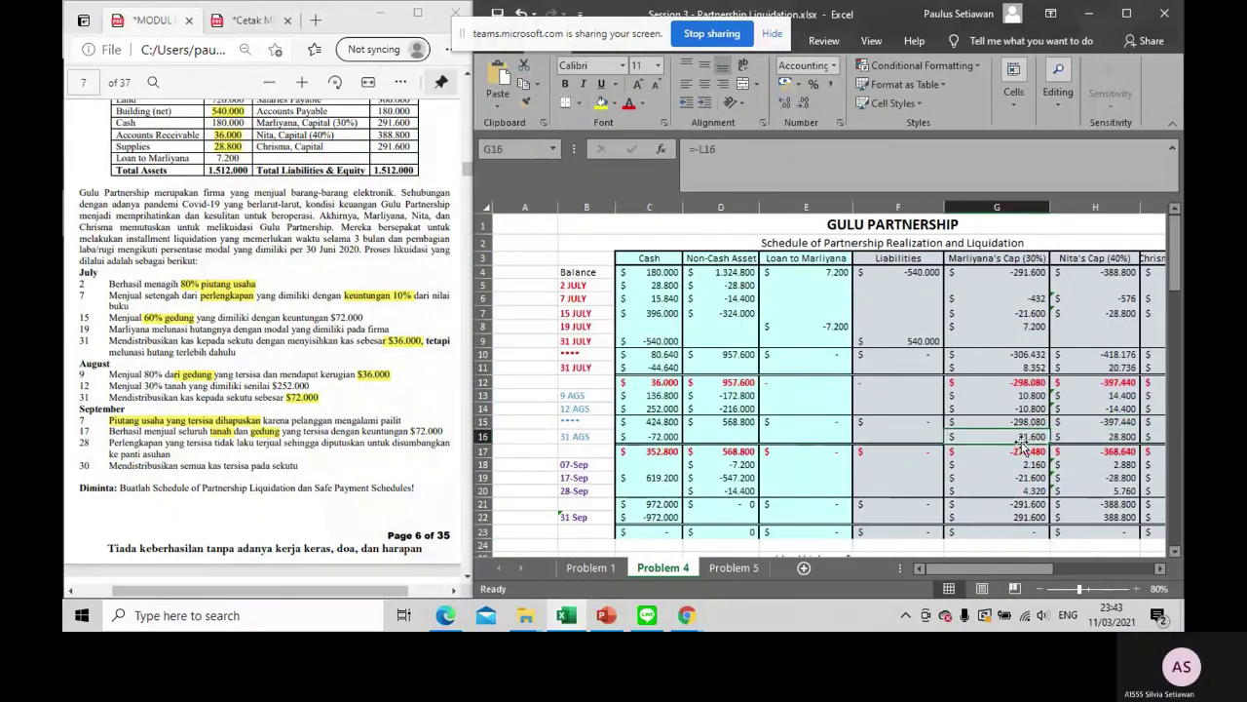
left_click_drag(1019, 566, 1036, 567)
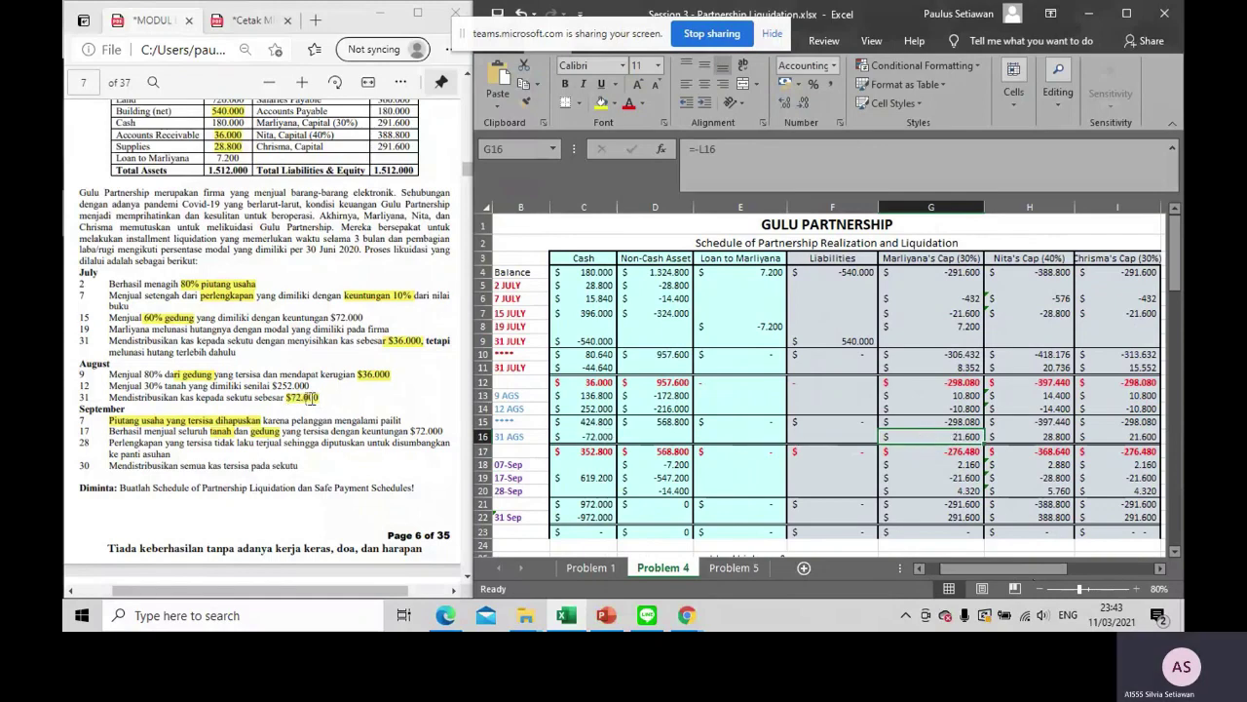
Examine the August capital balance formulas in G17, G15 and H15
left_click(672, 431)
scroll(755, 460, "down", 1)
scroll(775, 473, "up", 1)
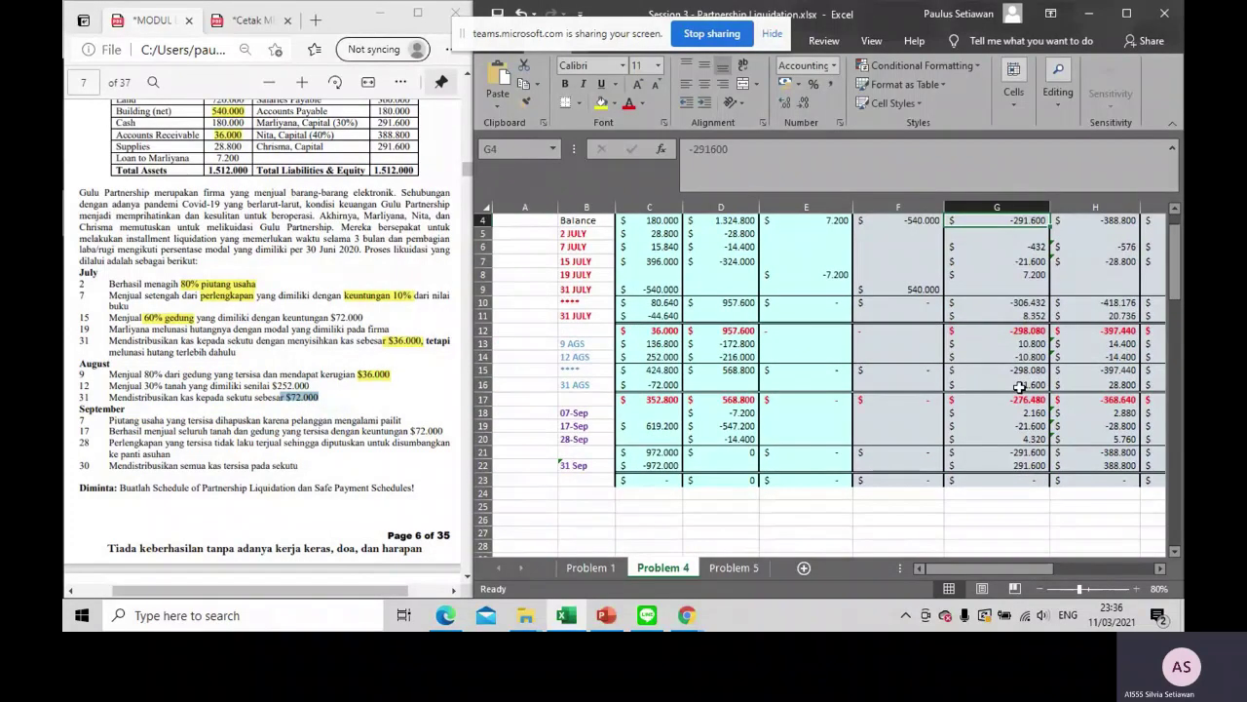
left_click(1008, 407)
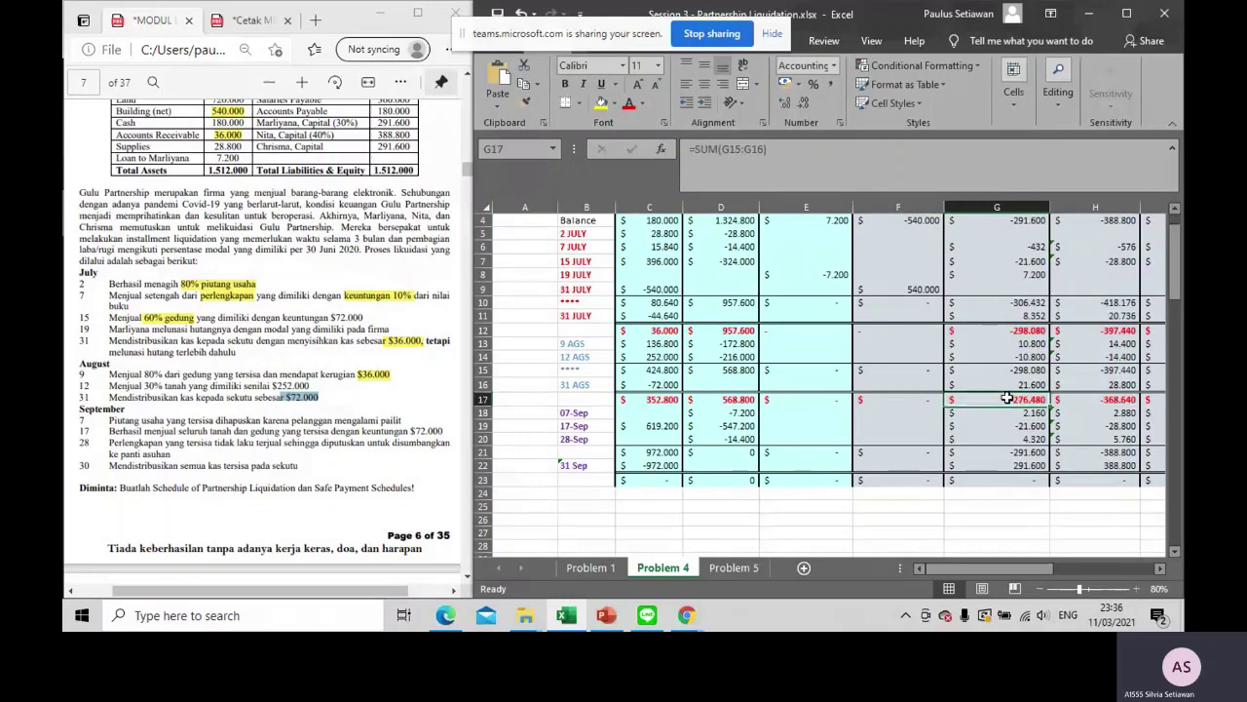
double_click(1006, 371)
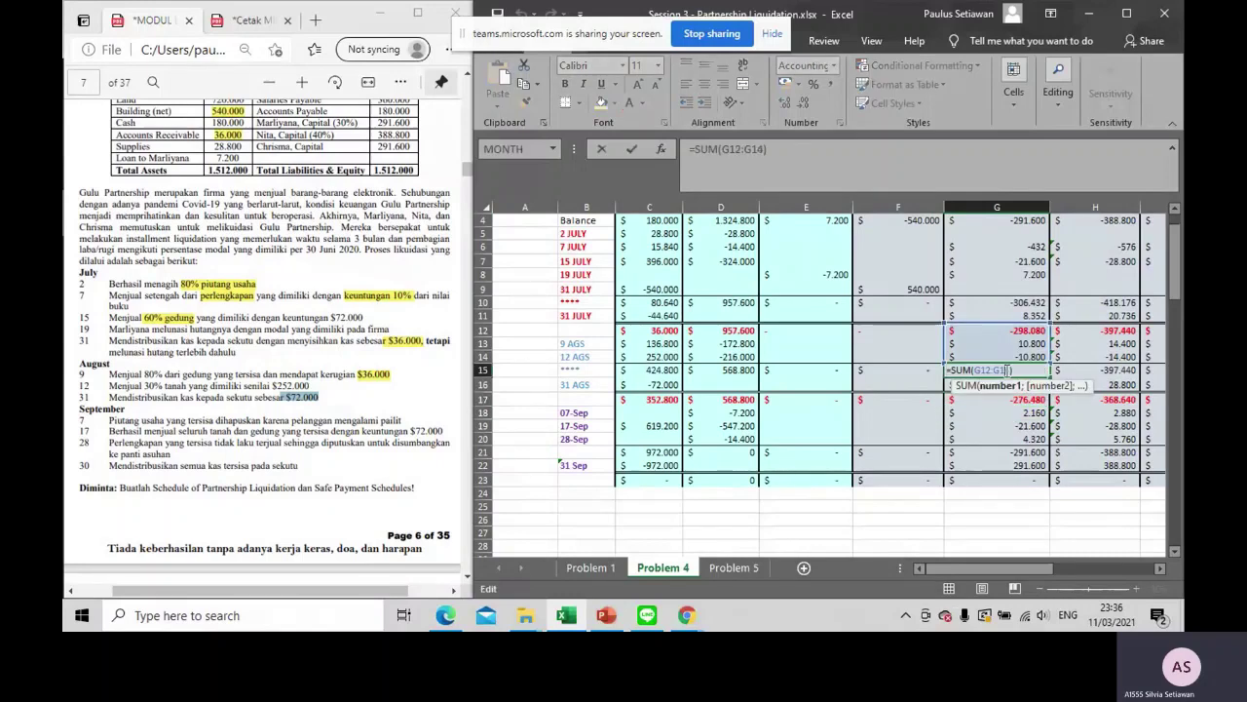
key("Return")
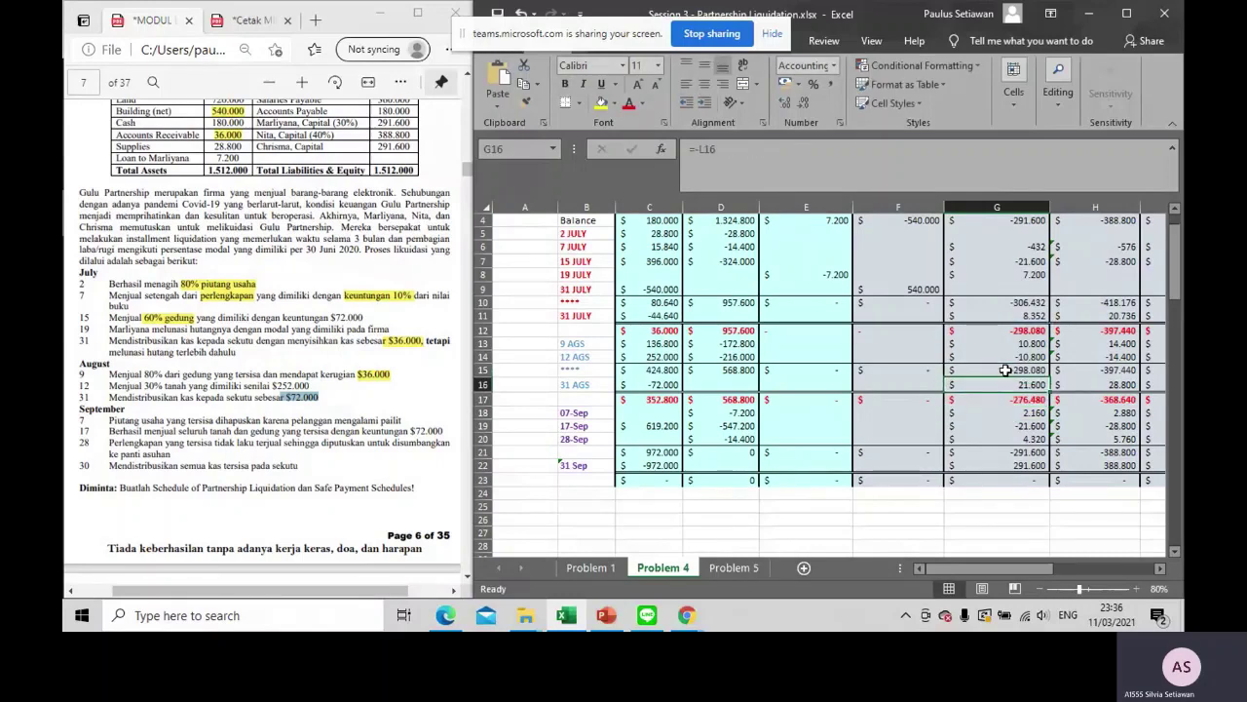
left_click(1056, 375)
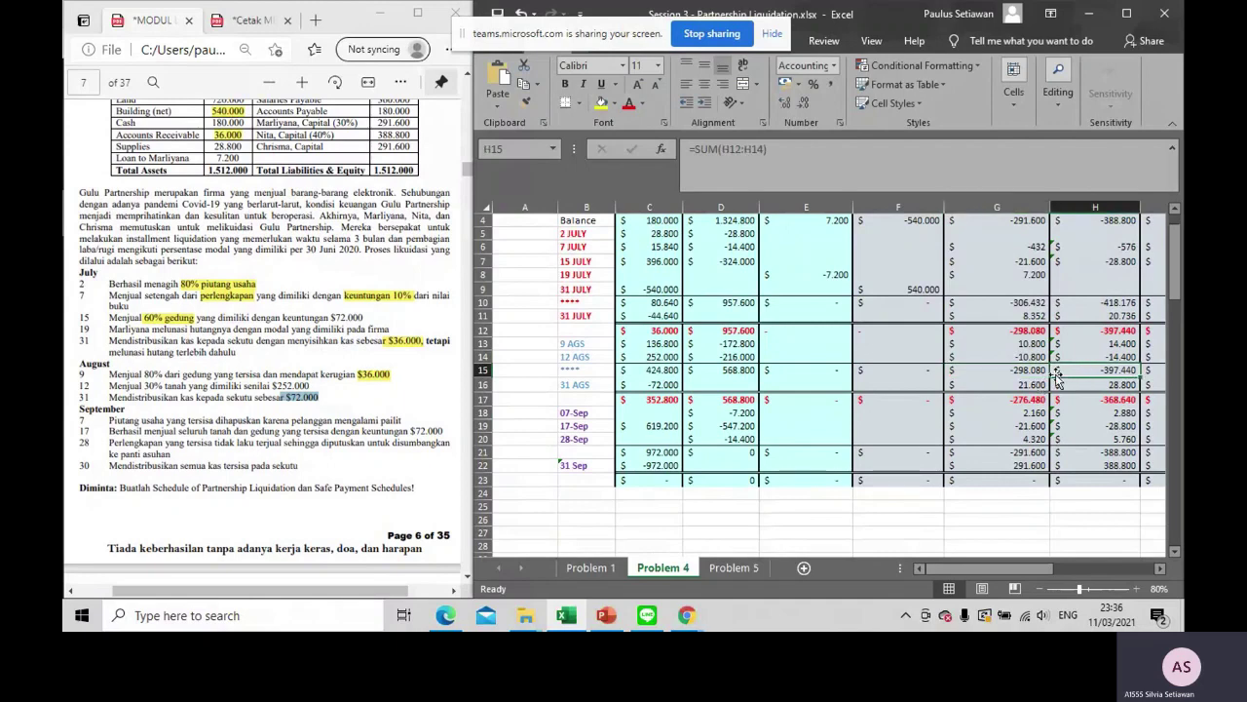
left_click(1009, 371)
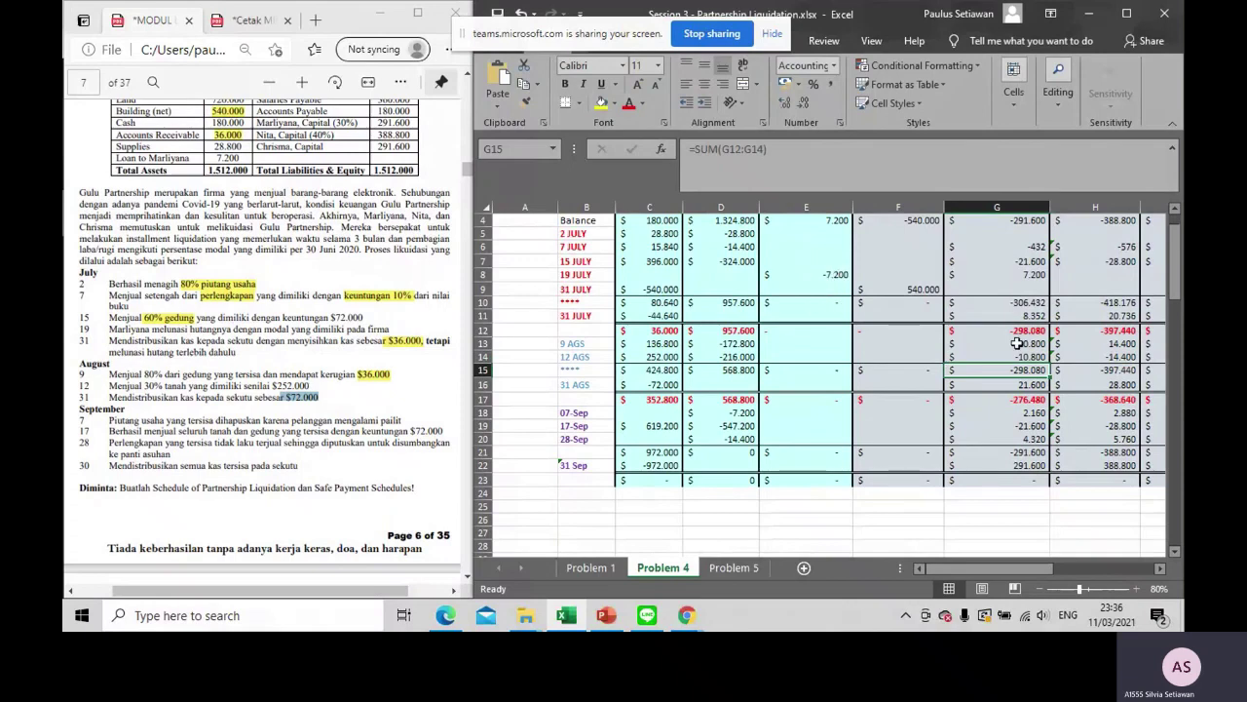
Highlight the 31 August $72.000 and the 7 September phrase "Piutang usaha yang tersisa dihapuskan" in yellow in the problem text
scroll(1003, 372, "up", 1)
scroll(1032, 338, "down", 1)
scroll(924, 396, "down", 1)
left_click(721, 358)
scroll(104, 341, "down", 1)
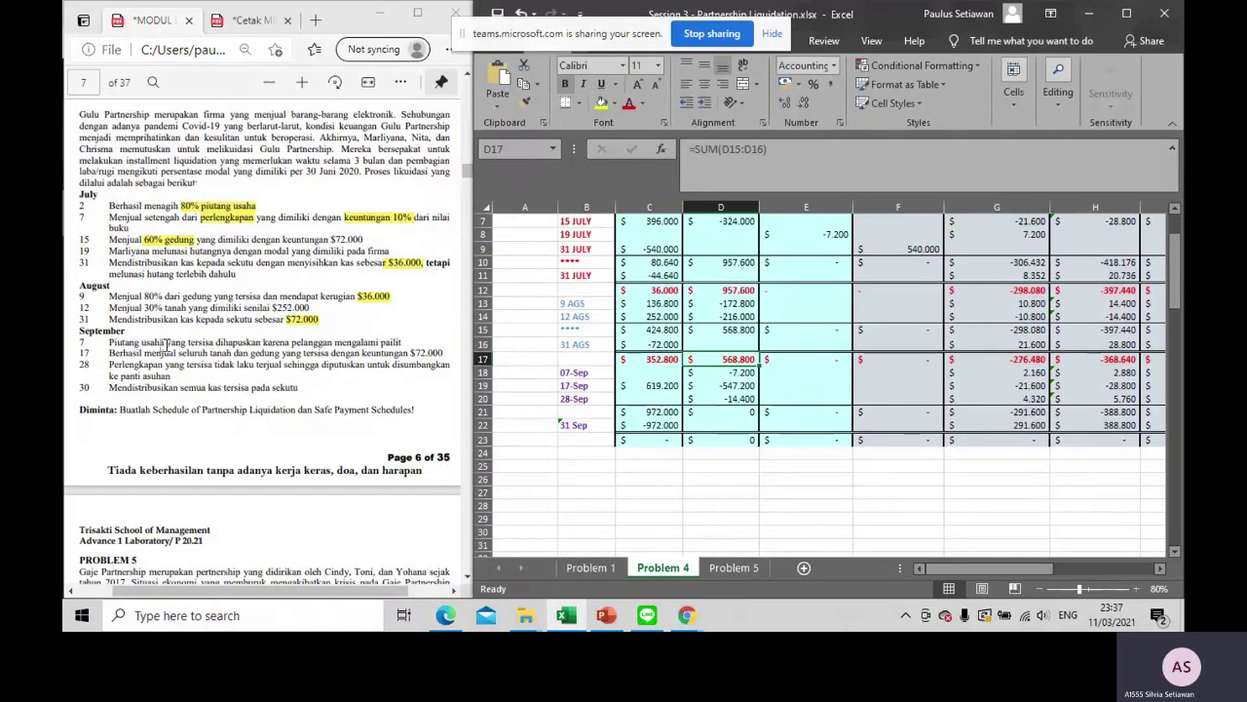
left_click_drag(109, 343, 260, 342)
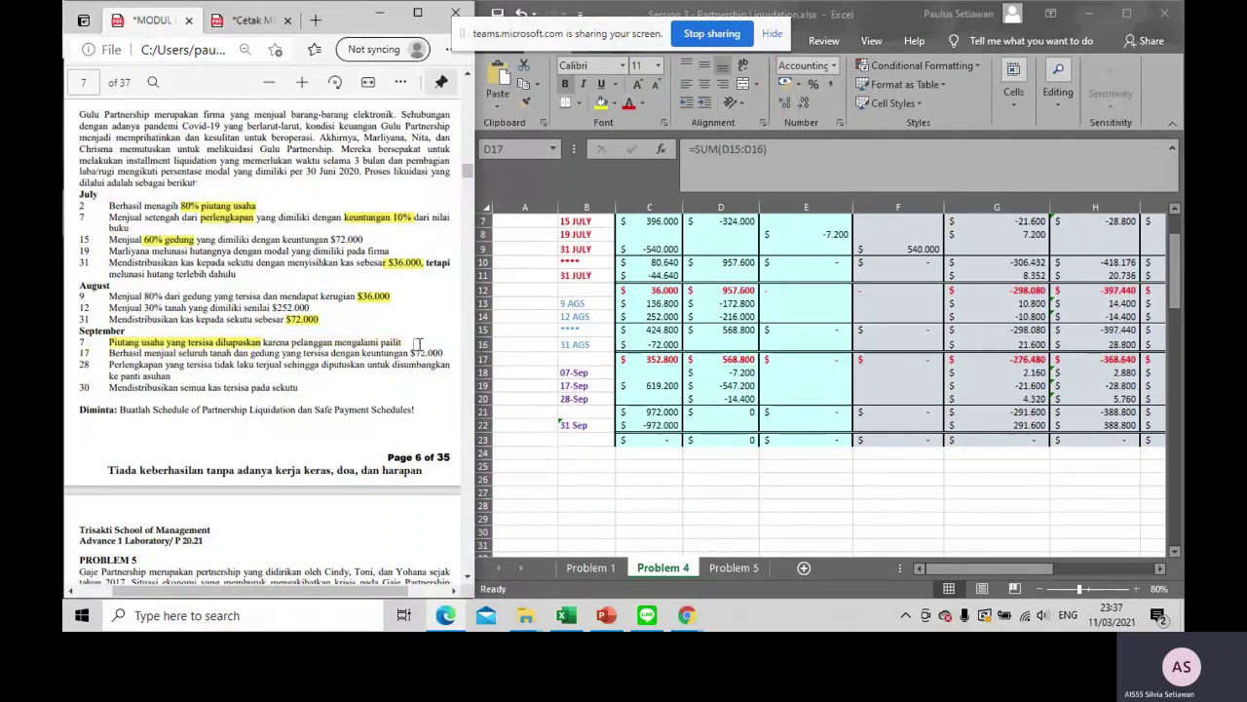
Examine the 7 September receivables write-off formula in D18 against the Accounts Receivable balance in the problem's statement of financial position
left_click(735, 360)
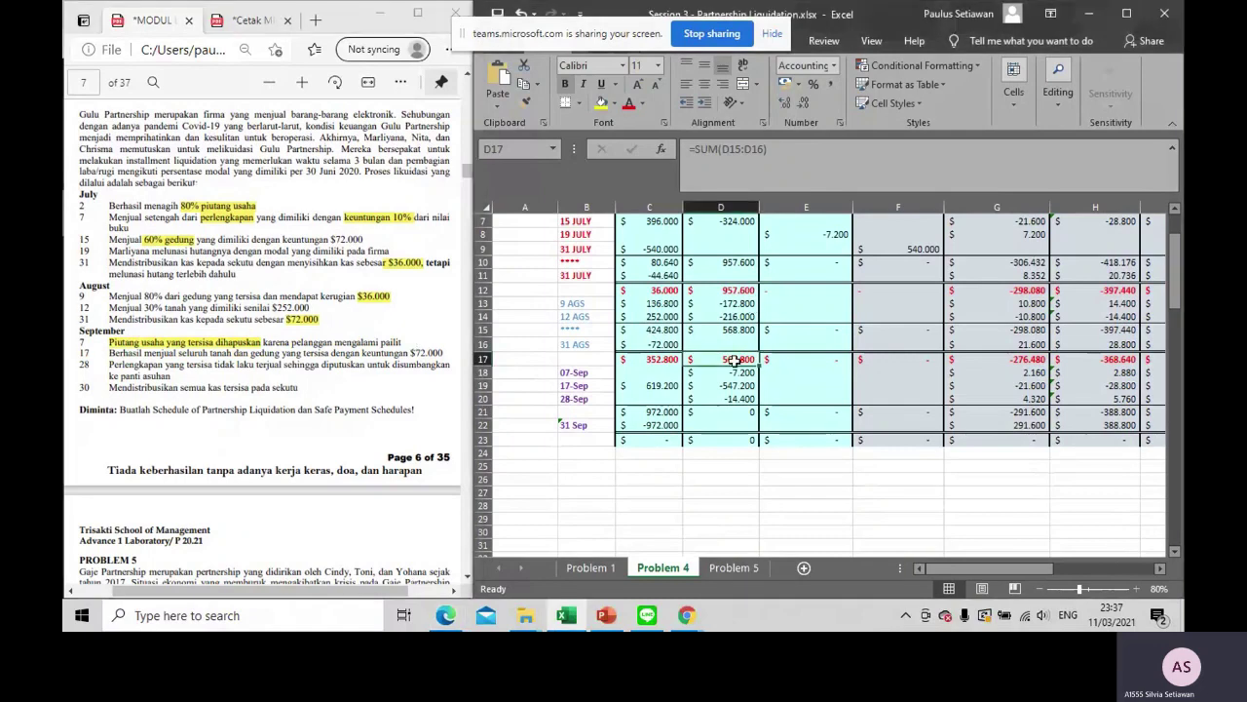
scroll(426, 346, "up", 3)
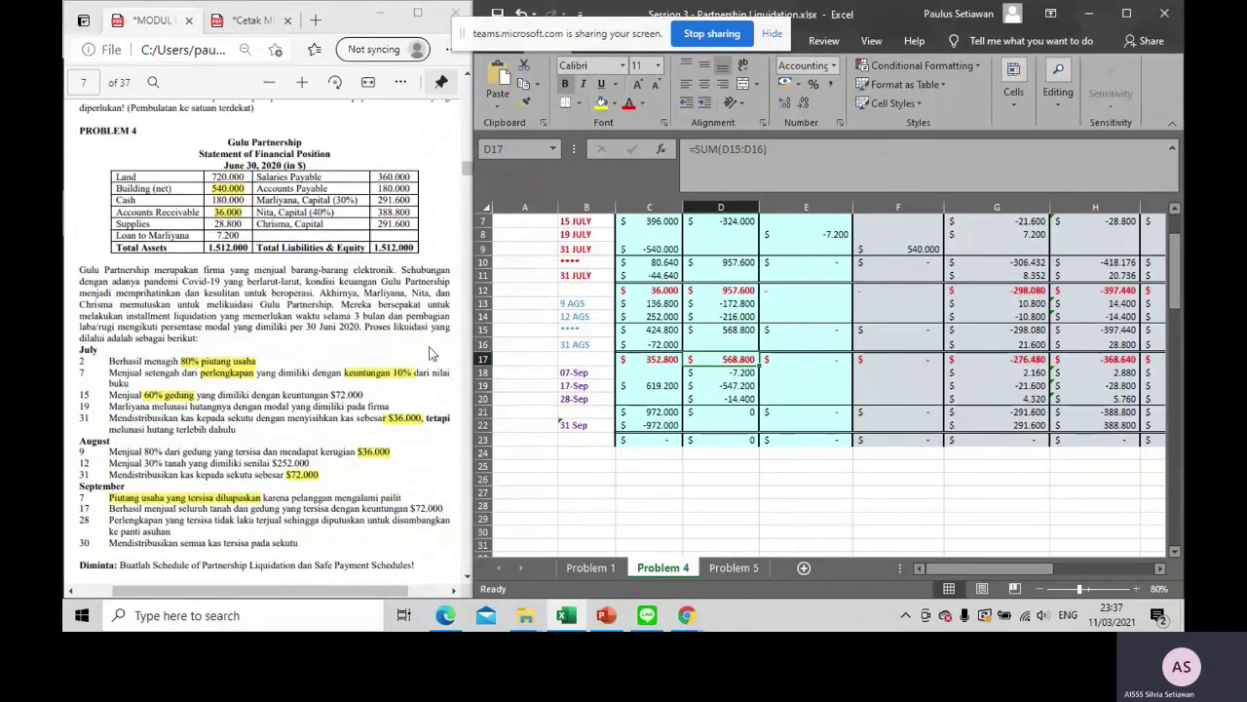
scroll(432, 353, "down", 1)
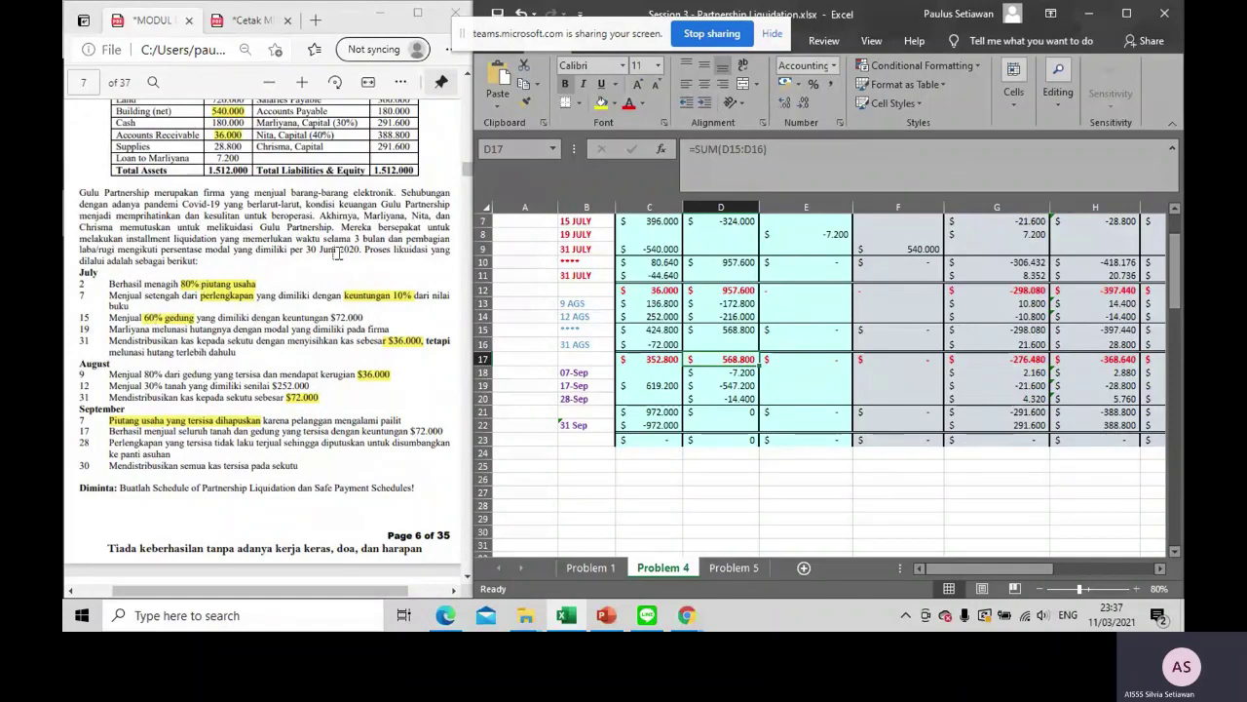
double_click(735, 373)
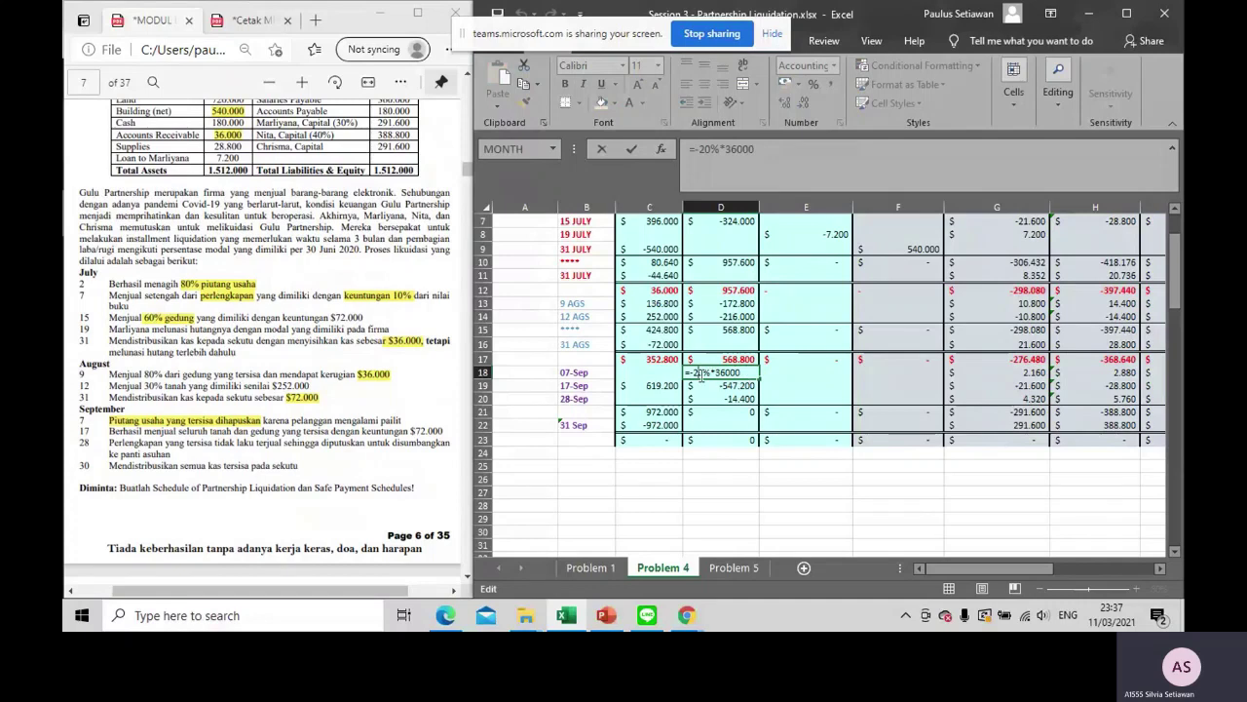
scroll(249, 292, "up", 2)
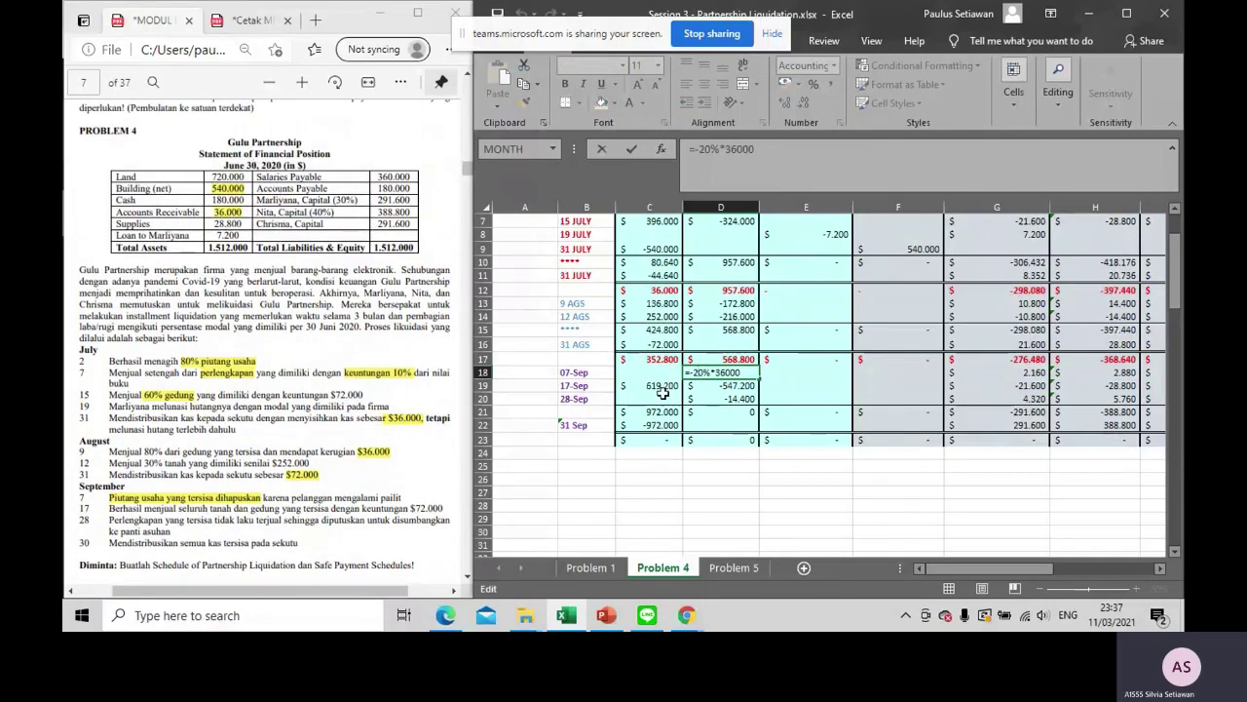
key("Return")
left_click(731, 372)
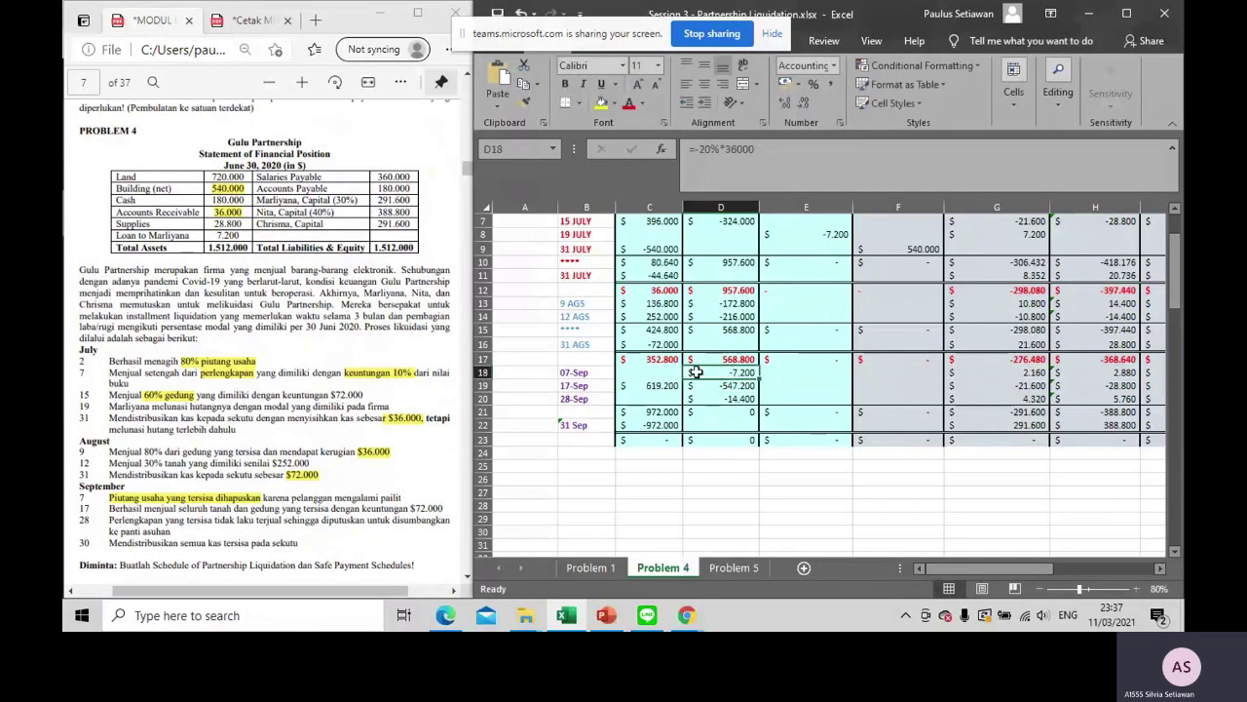
left_click(649, 375)
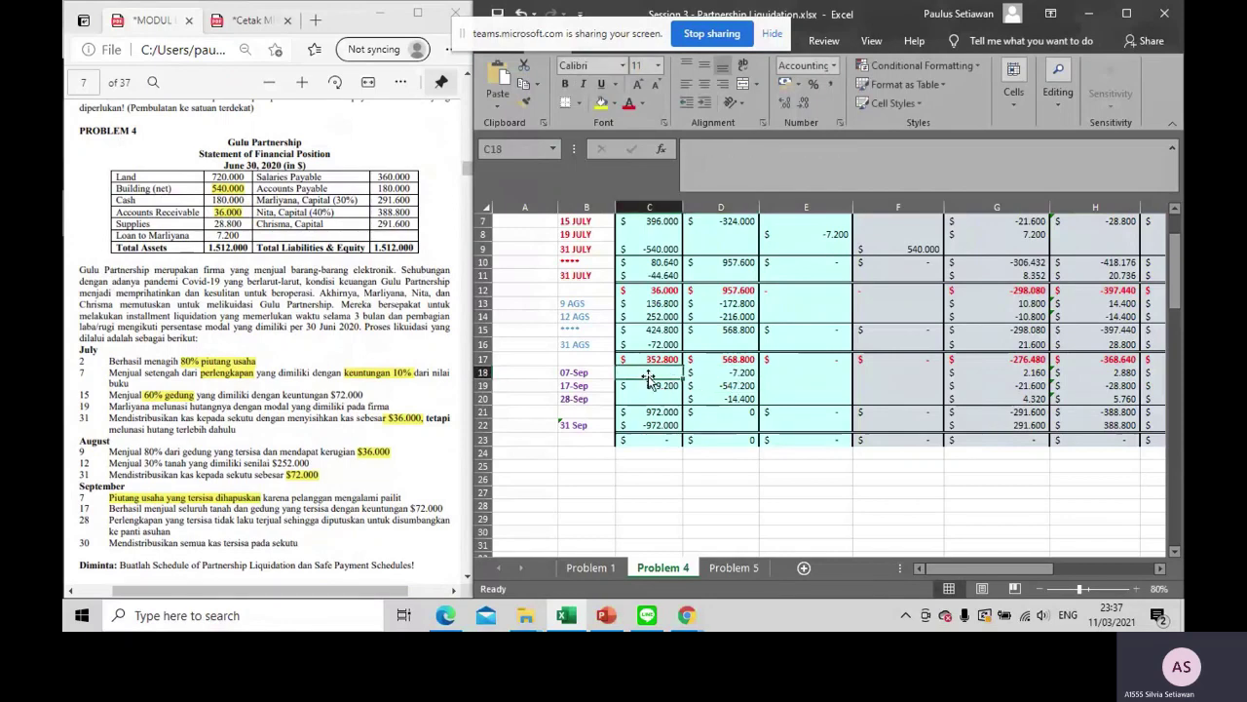
Inspect the formulas in G18, H18 and I18 that allocate the 7 September write-off loss to the partners' capital
left_click_drag(970, 573, 1031, 569)
left_click(762, 375)
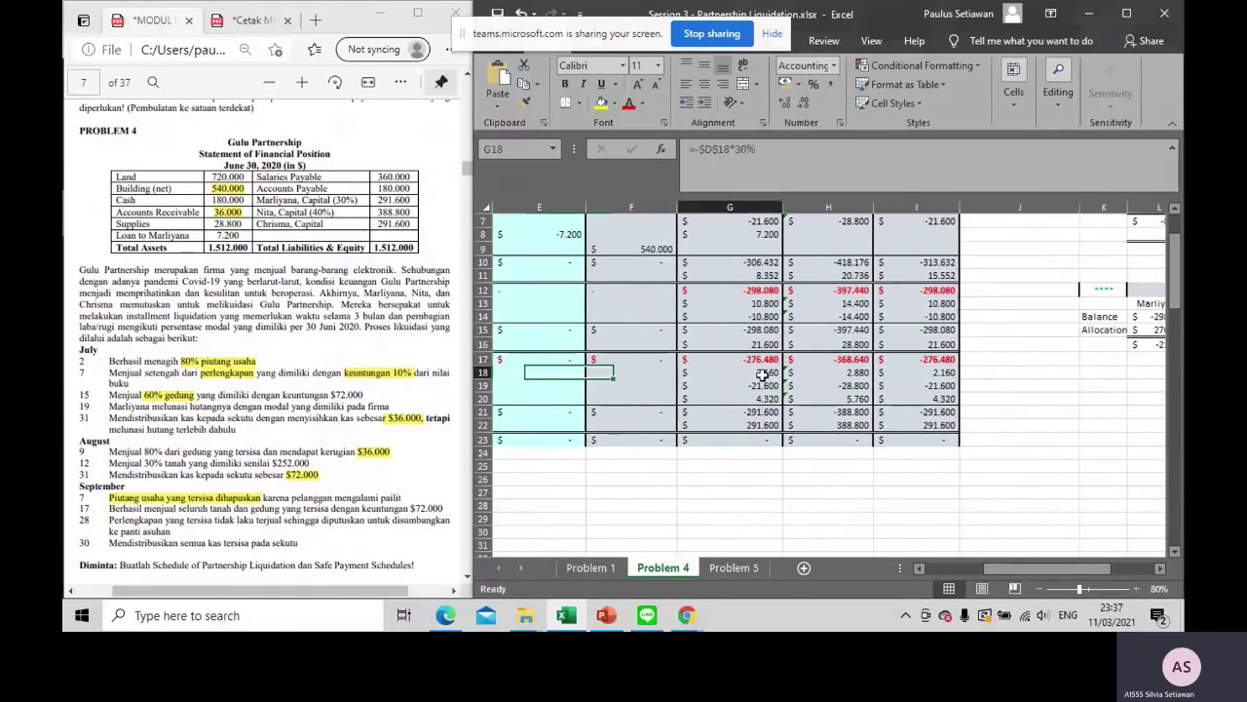
key("Right")
key("Right")
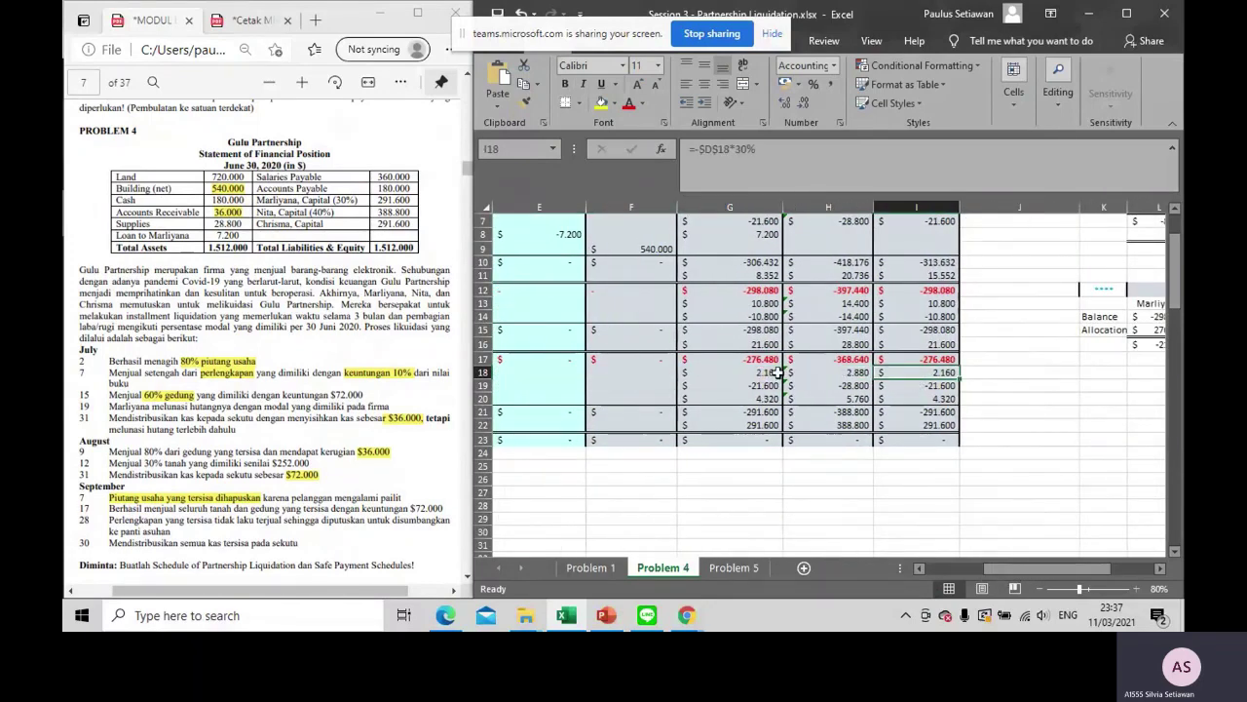
left_click(776, 373)
double_click(776, 373)
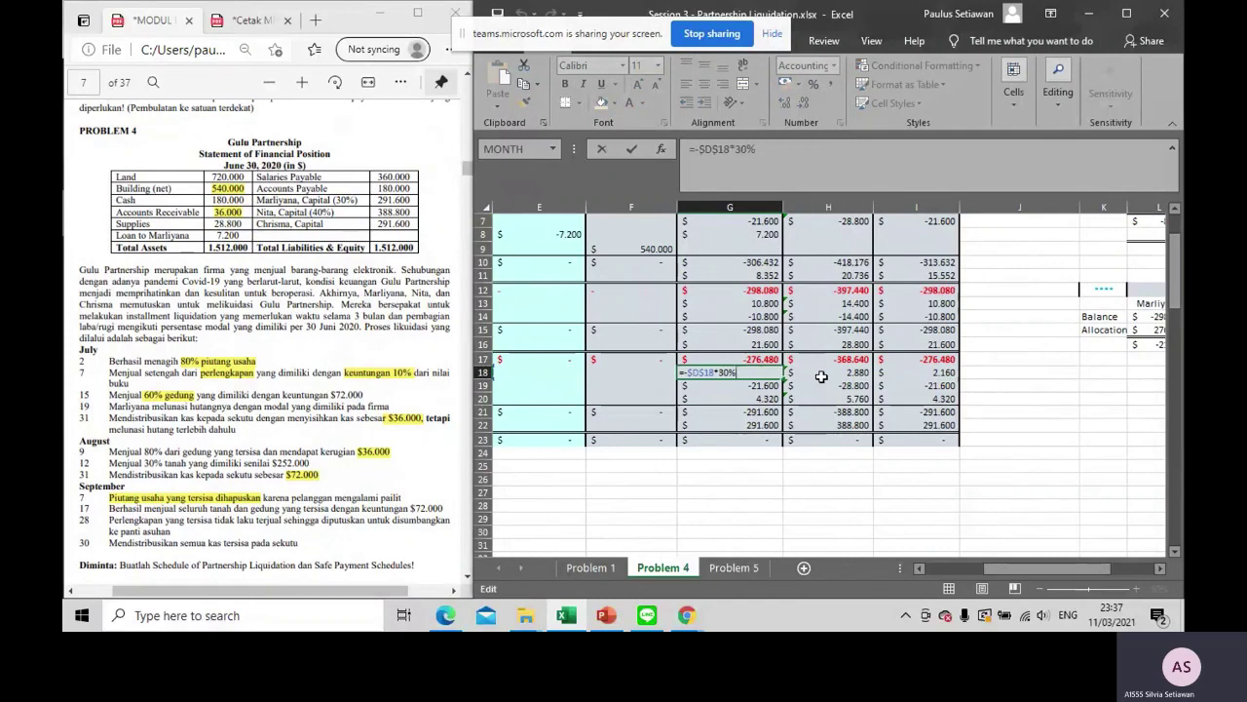
left_click(824, 374)
double_click(828, 375)
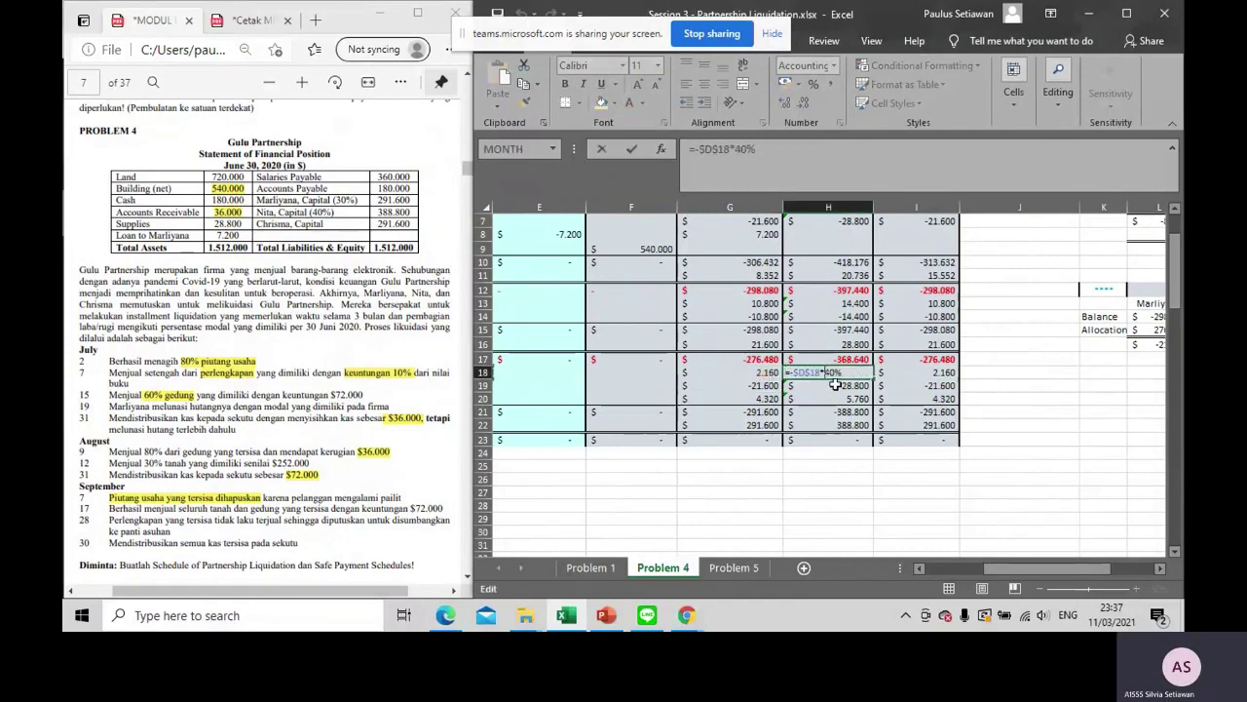
key("Tab")
key("F2")
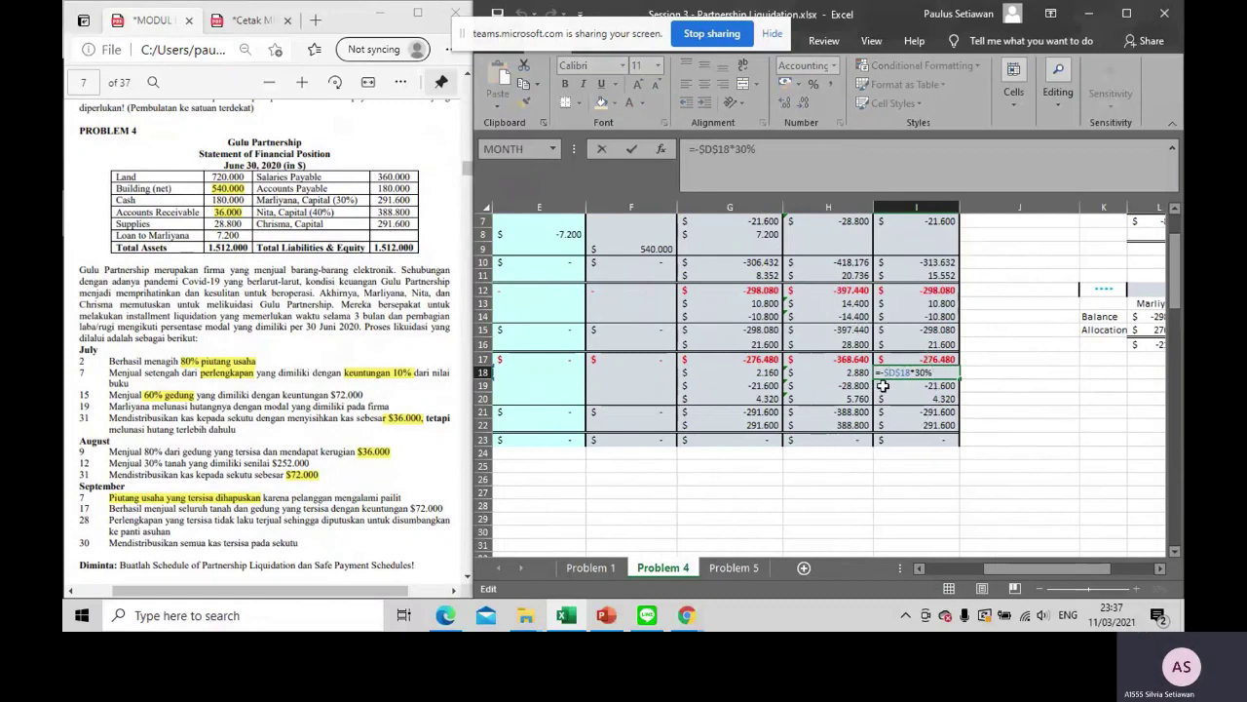
left_click(881, 385)
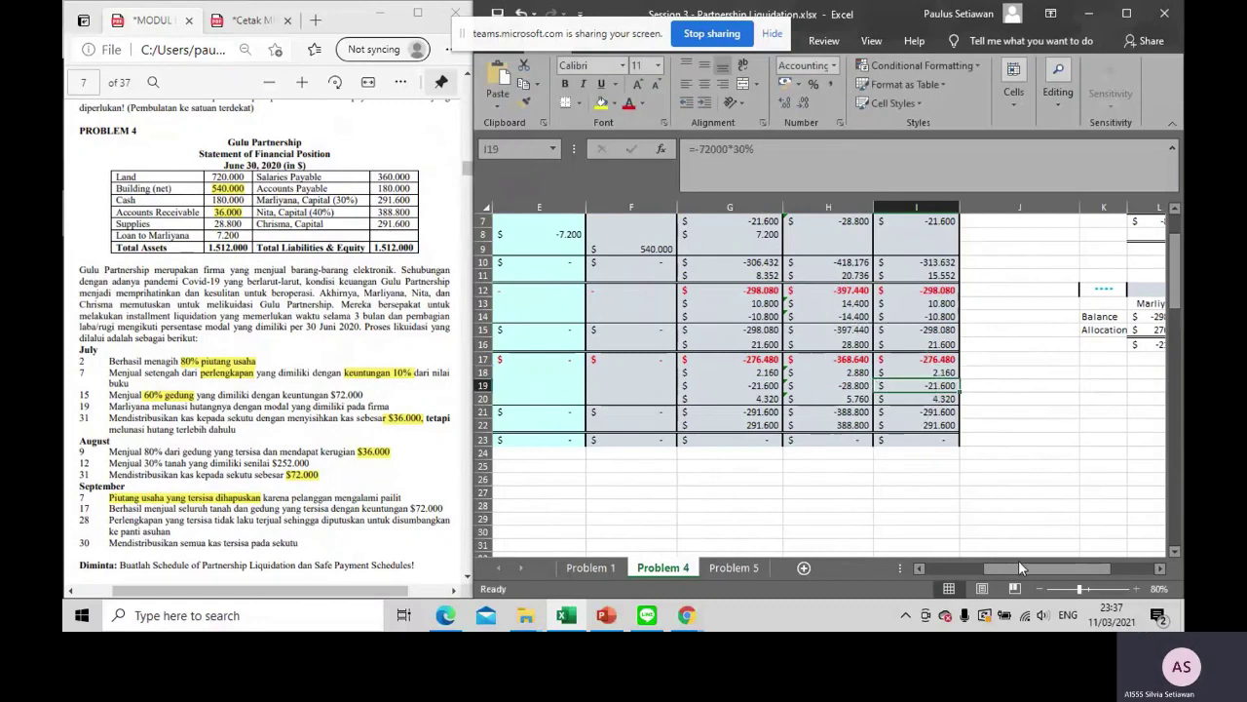
Examine the land portion of the 17 September formula in D19 against the Land balance and the 12 August sale in the problem
left_click_drag(1018, 568, 976, 573)
left_click(623, 426)
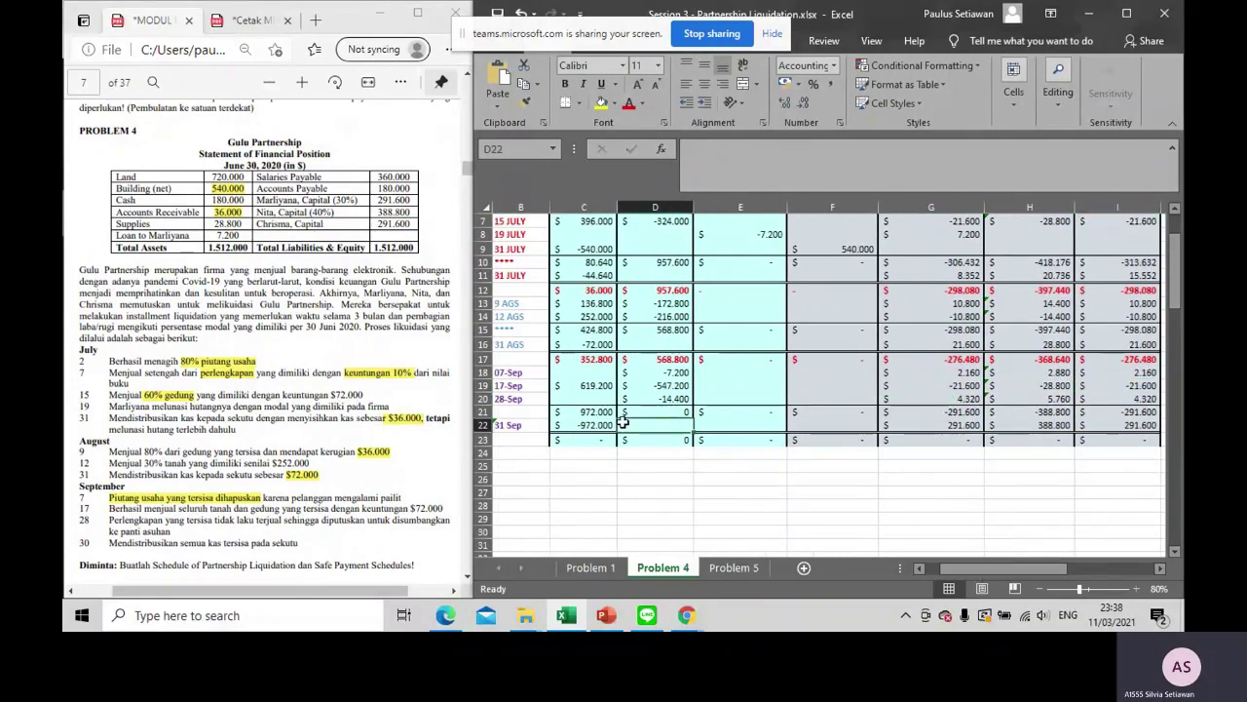
scroll(298, 477, "down", 1)
scroll(299, 478, "down", 1)
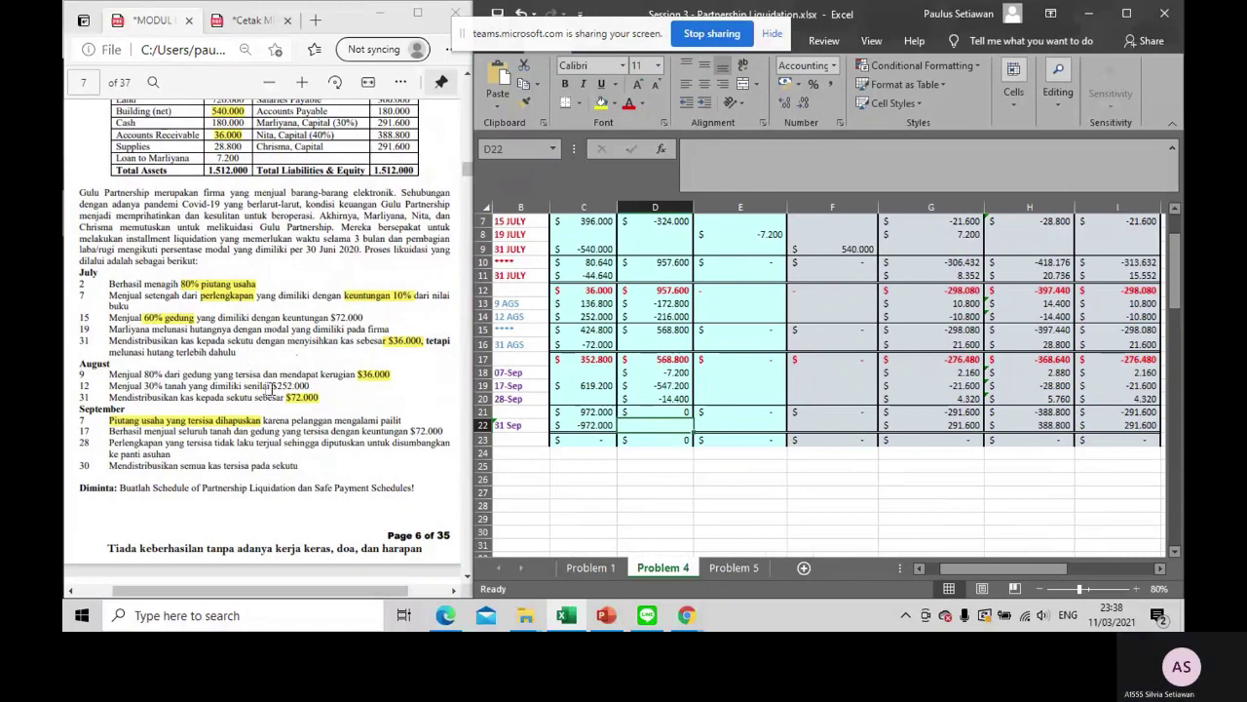
key("ctrl")
key("ctrl")
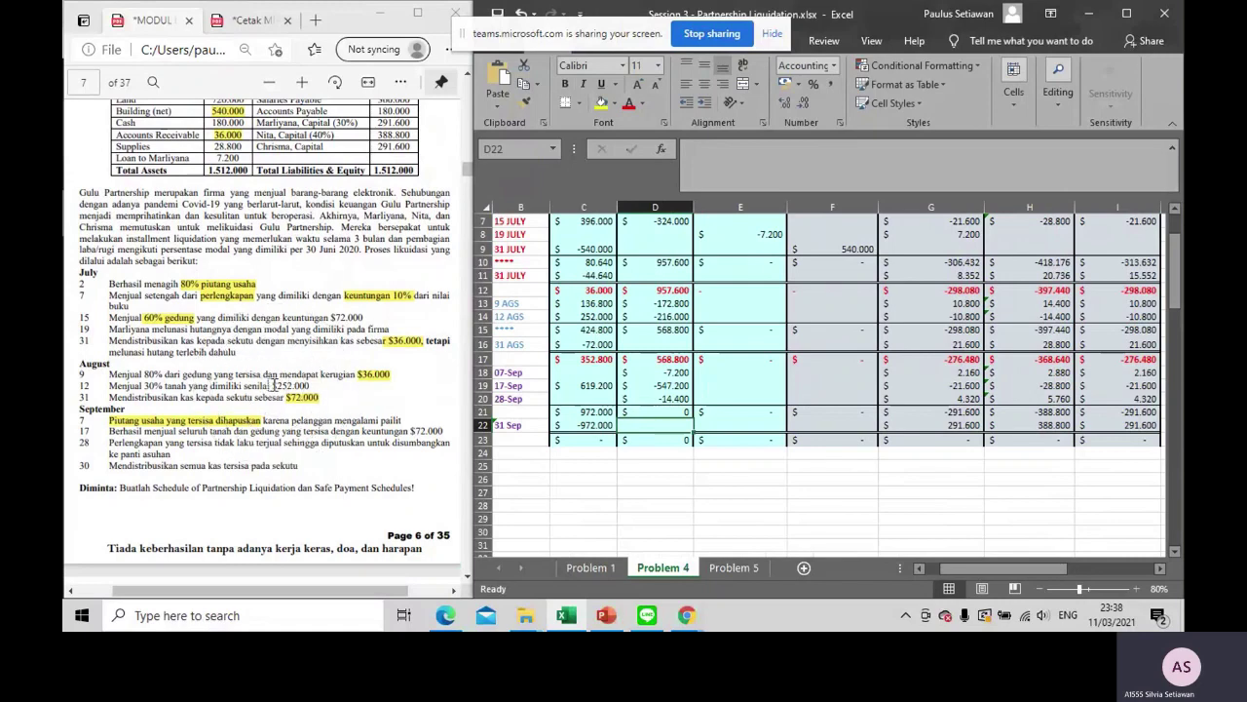
left_click(672, 386)
double_click(672, 386)
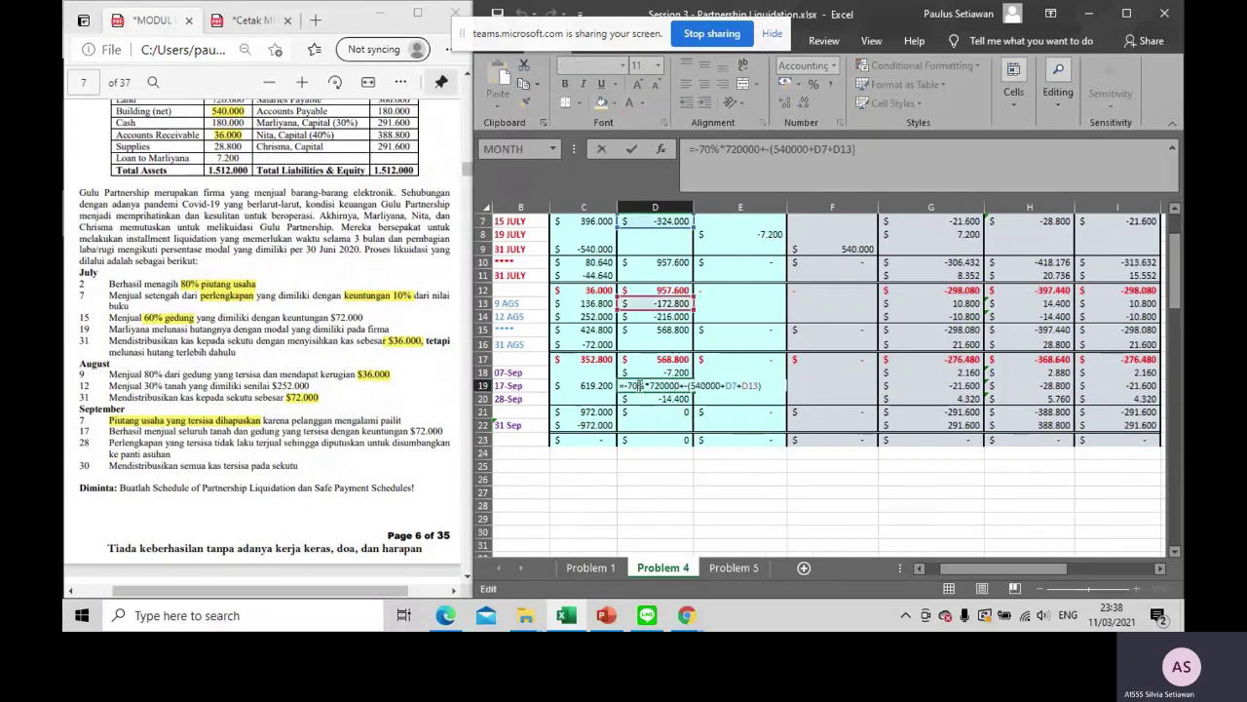
scroll(289, 314, "up", 2)
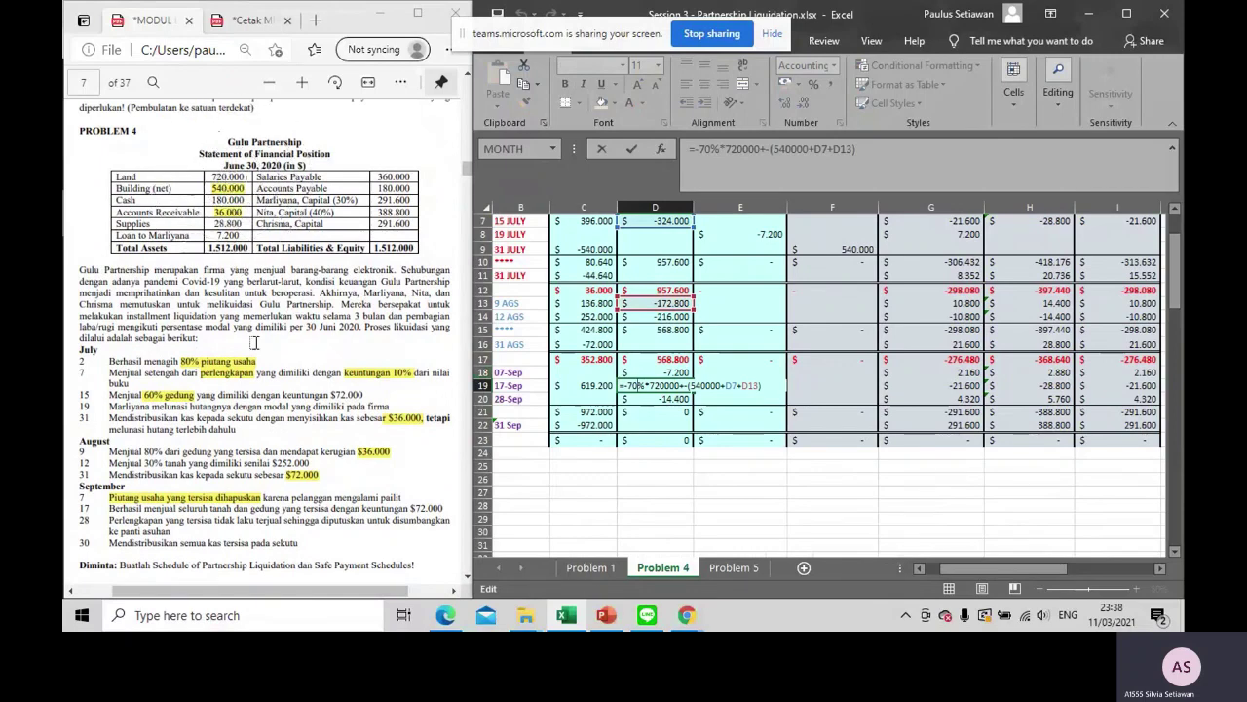
scroll(264, 380, "down", 2)
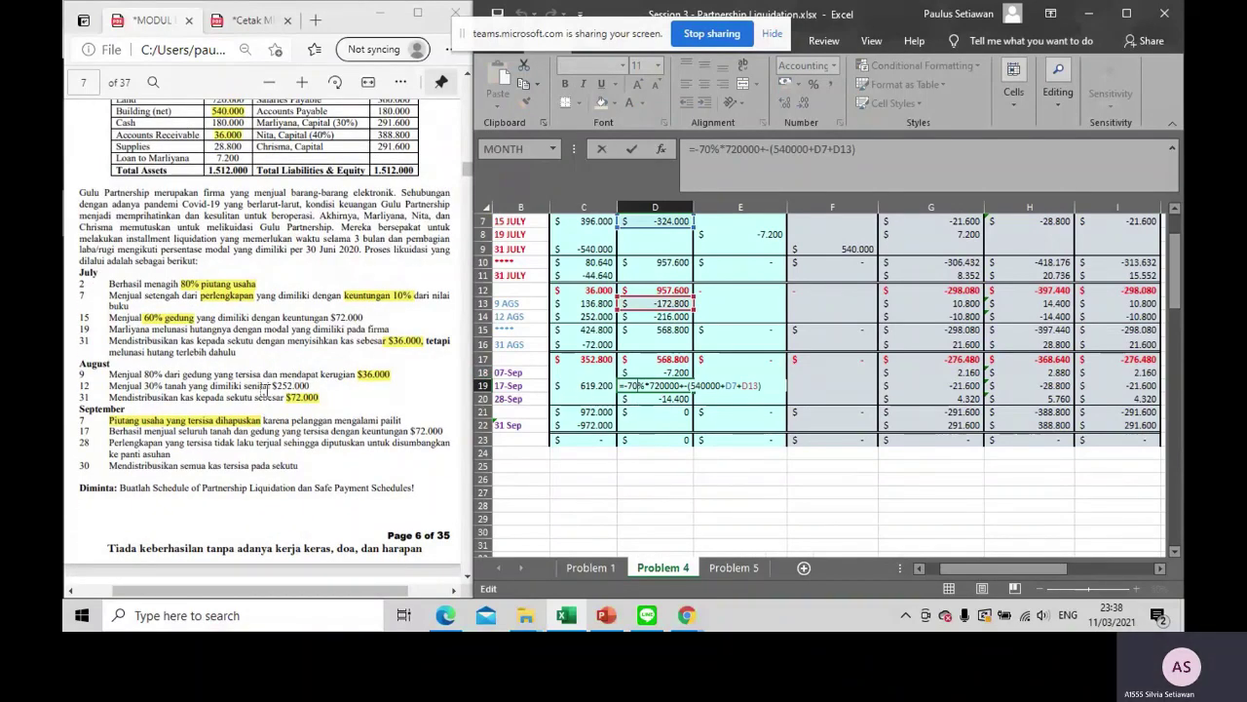
Highlight "tanah" and "gedung" in the 17 September entry and "gedung" in the 9 August entry in yellow in the problem text
left_click(213, 432)
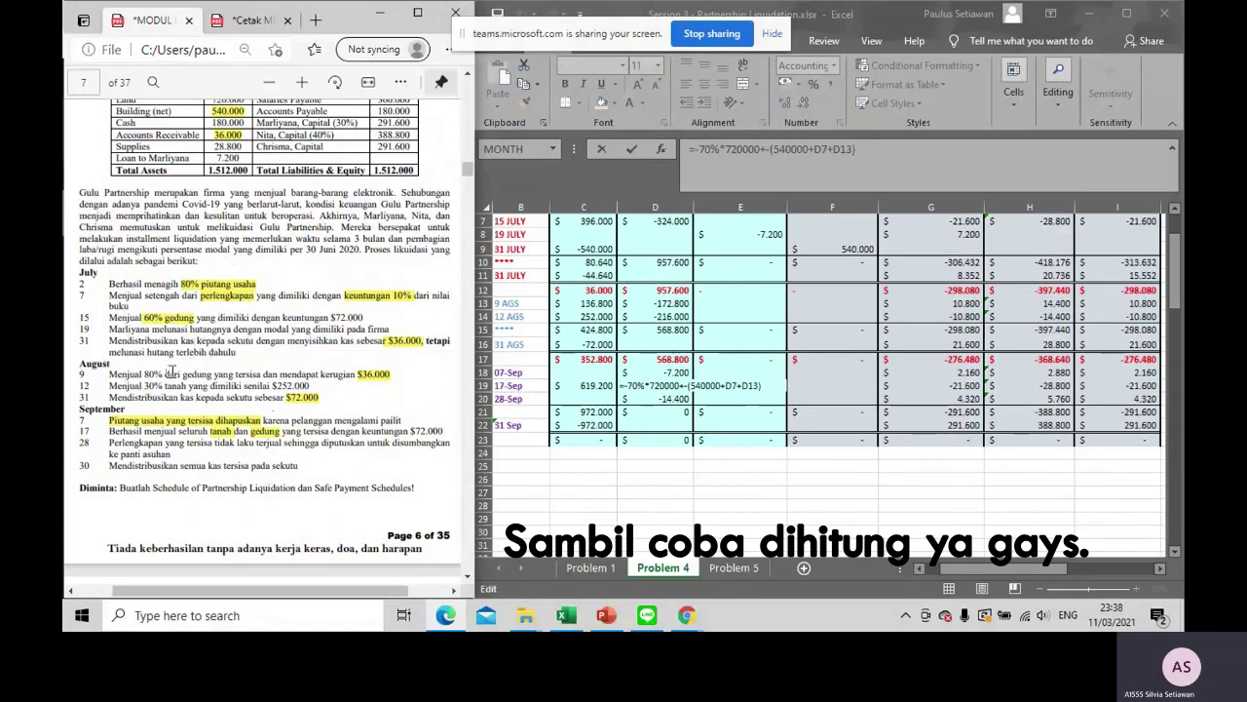
left_click(712, 386)
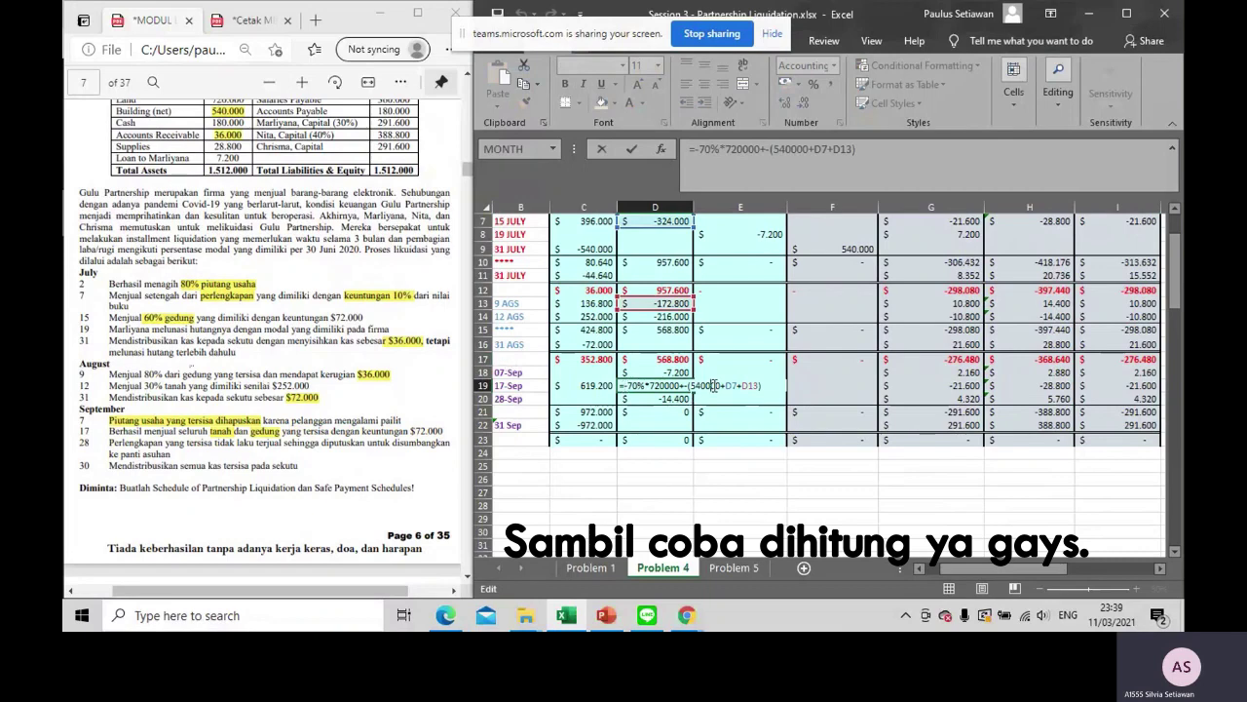
scroll(195, 360, "up", 2)
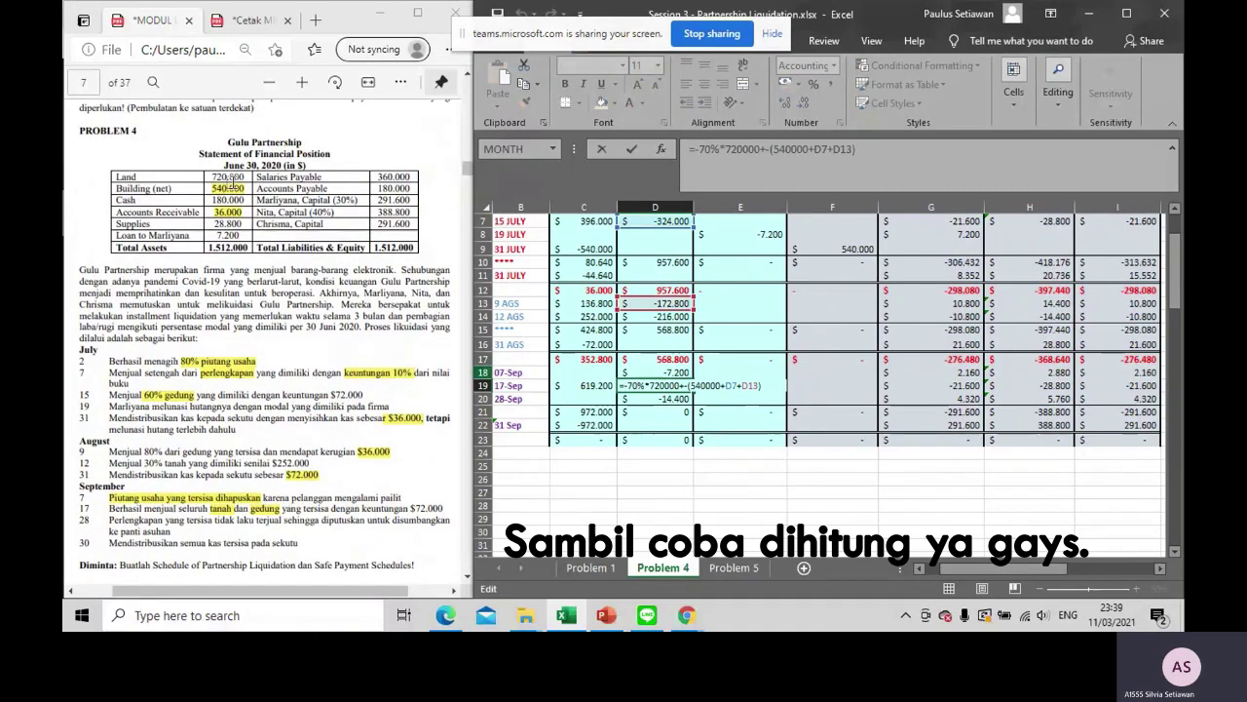
scroll(289, 392, "down", 2)
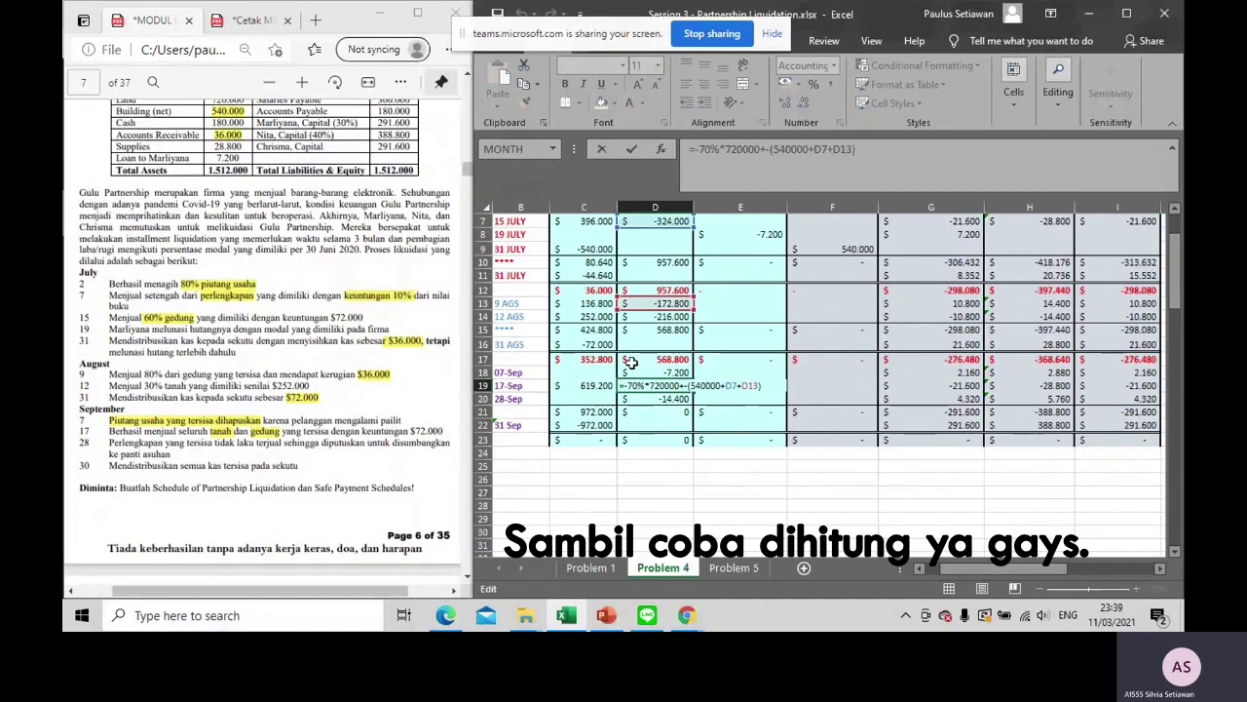
left_click(185, 316)
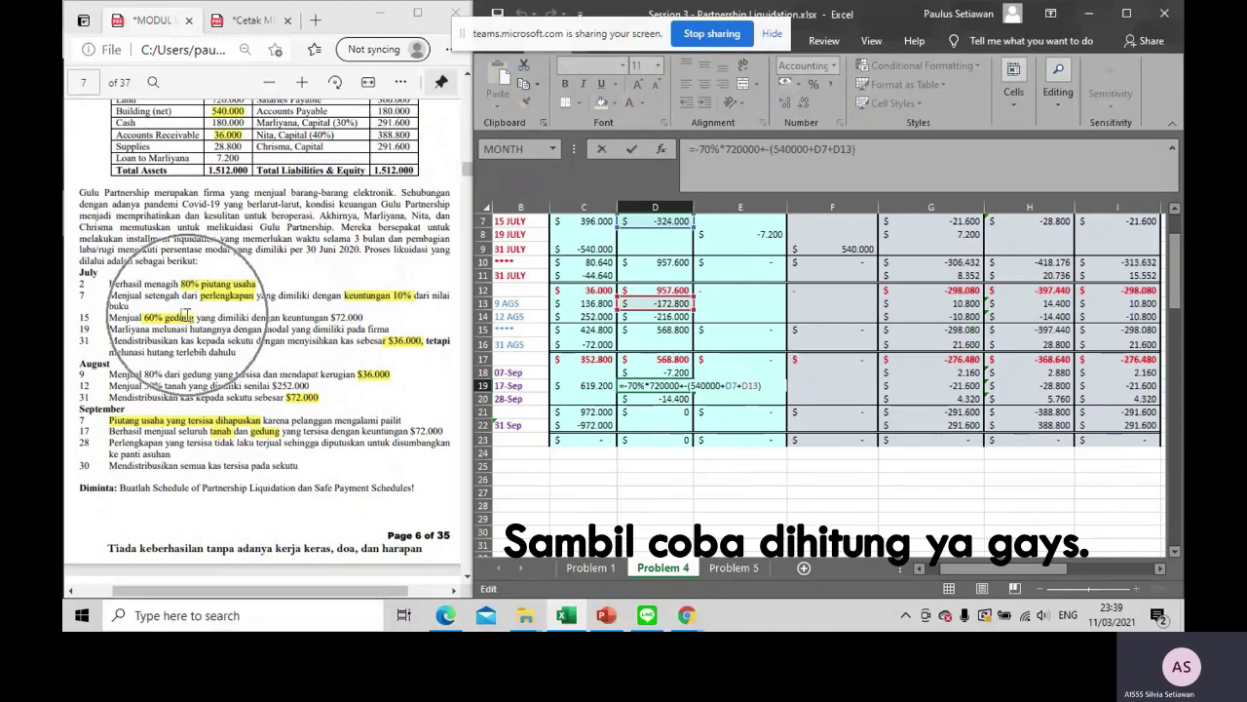
scroll(784, 320, "up", 2)
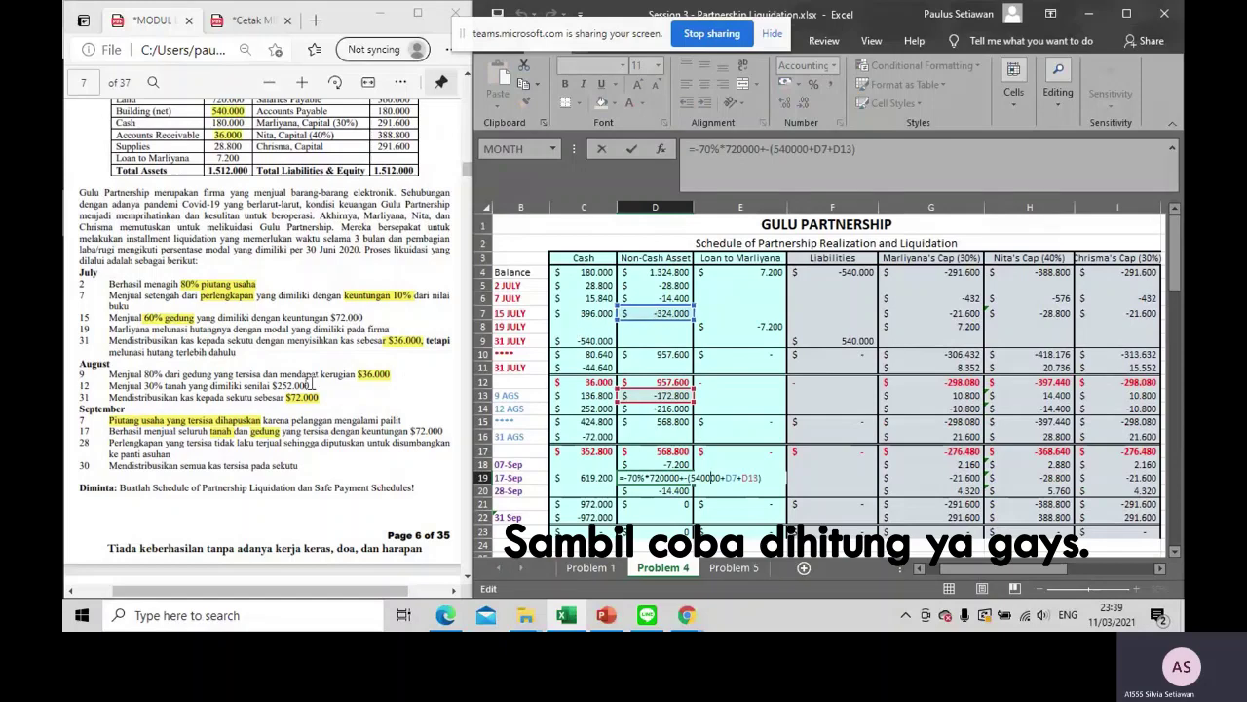
left_click(206, 375)
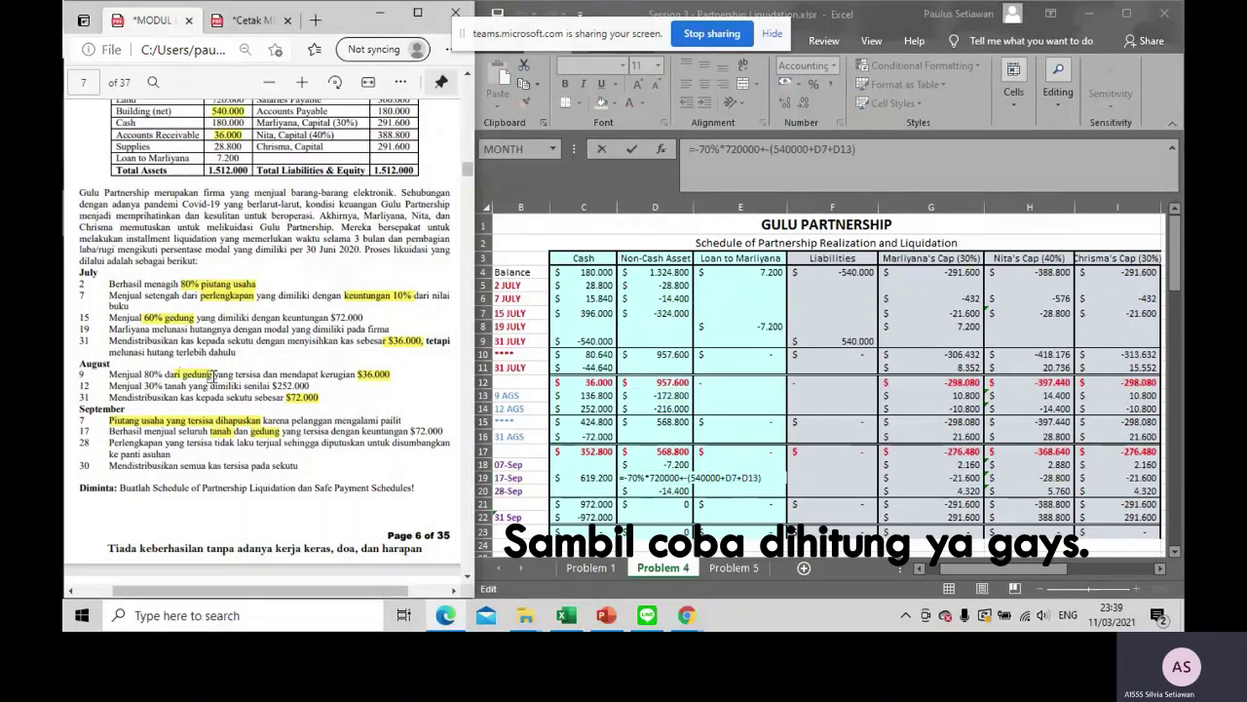
Trace the building portion of the D19 formula to the earlier building sales in D7 and D13
left_click(714, 477)
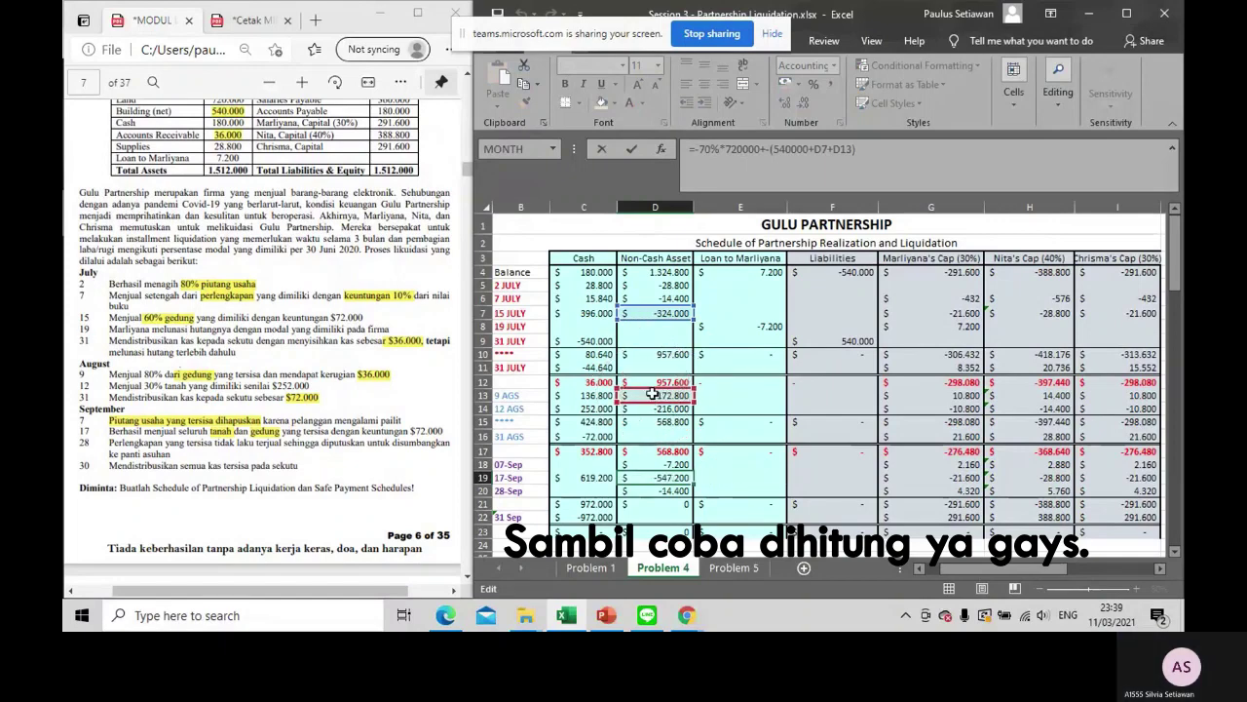
scroll(653, 394, "down", 1)
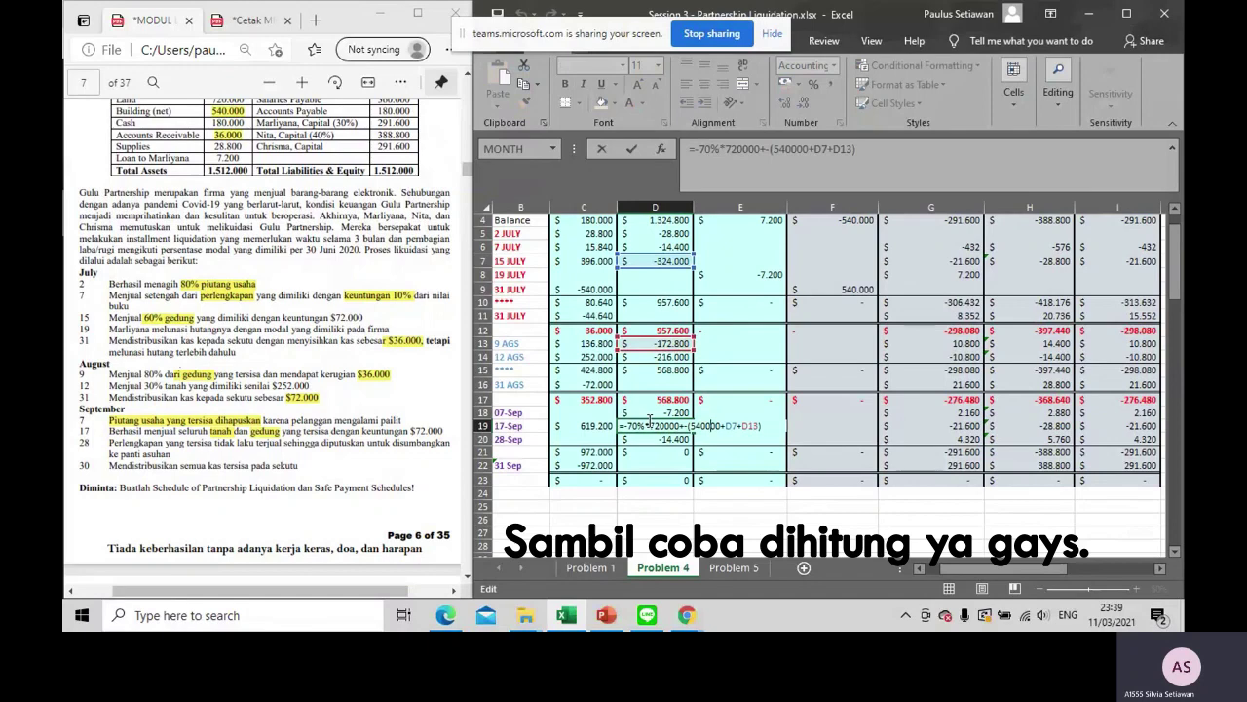
key("Return")
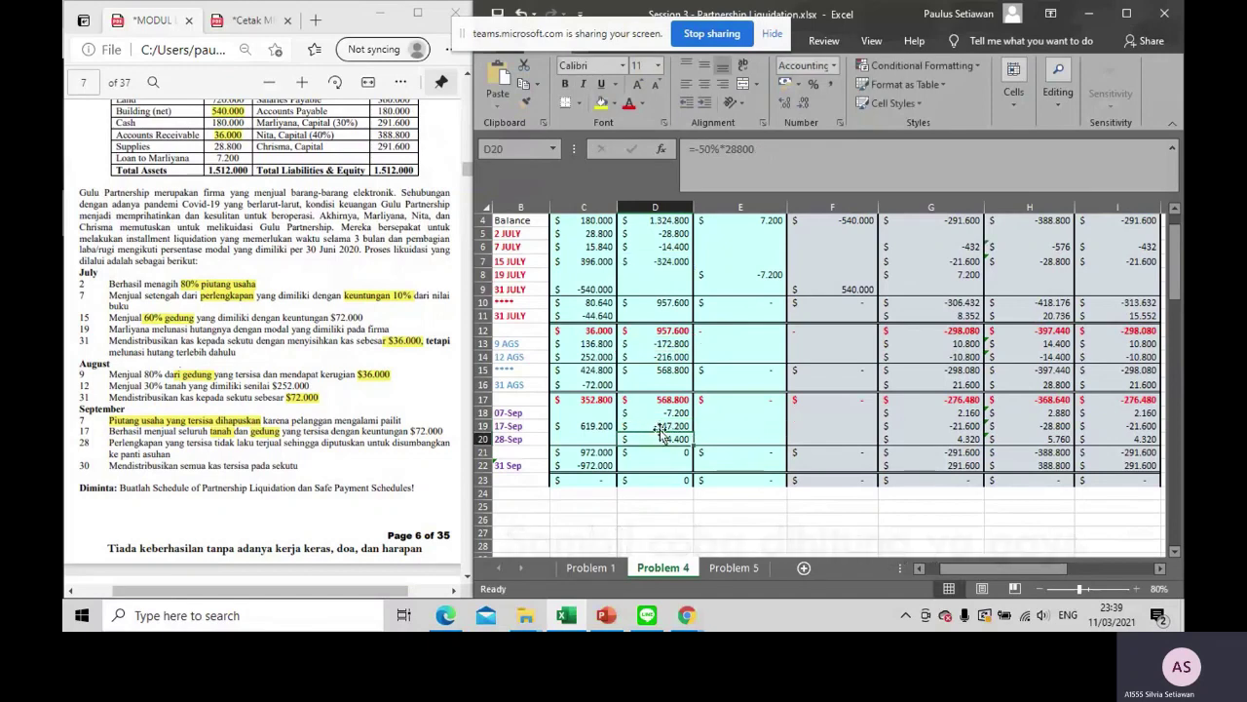
Compare the 17 September non-cash asset entry in D19 with the cash proceeds formula in C19
left_click(660, 427)
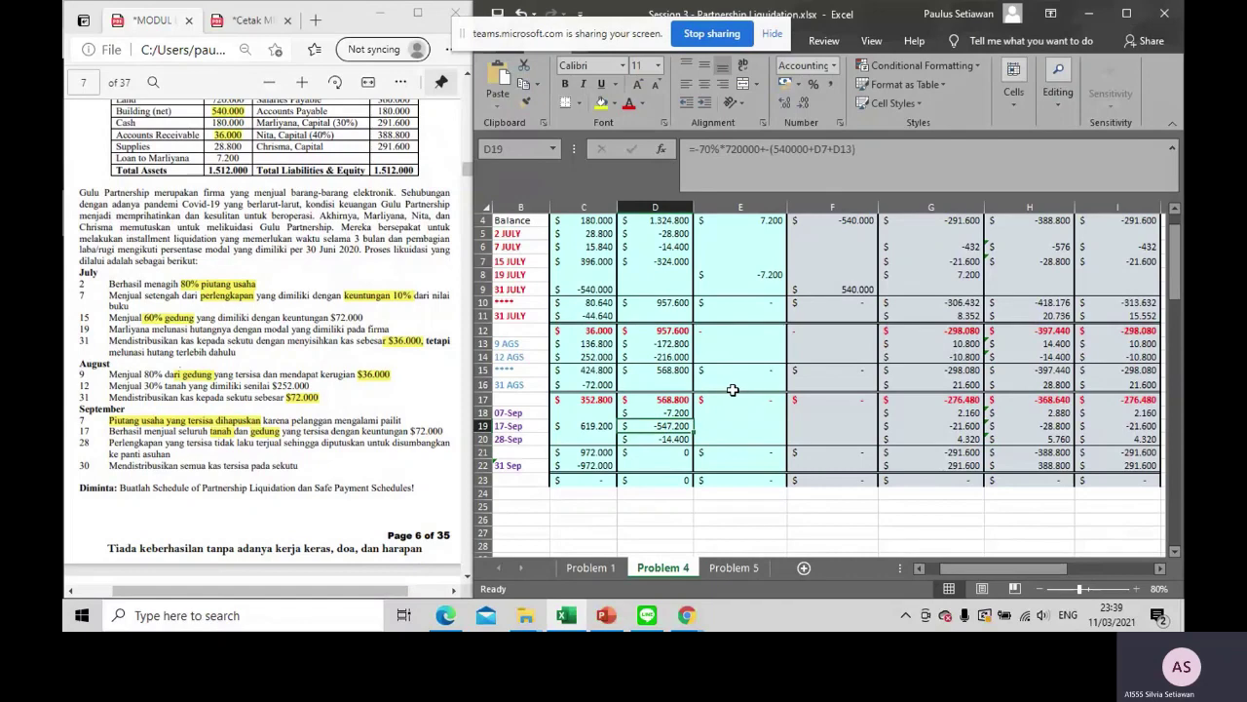
left_click(646, 425)
double_click(585, 426)
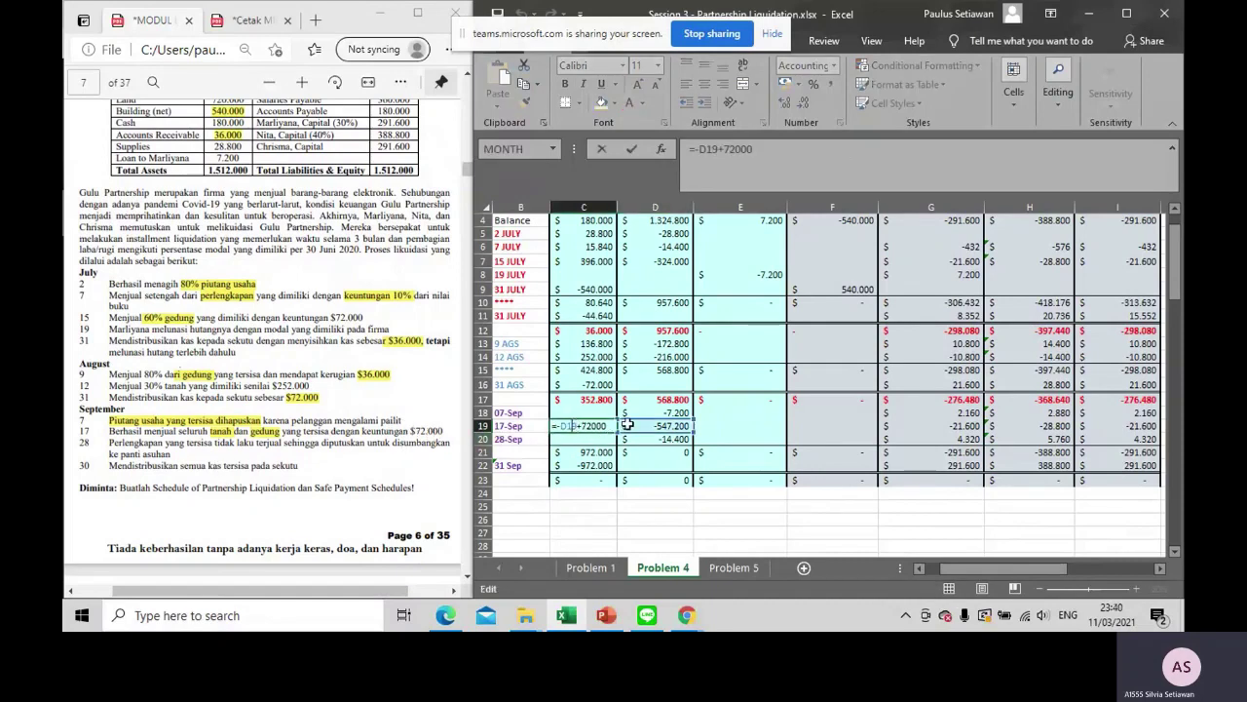
key("Return")
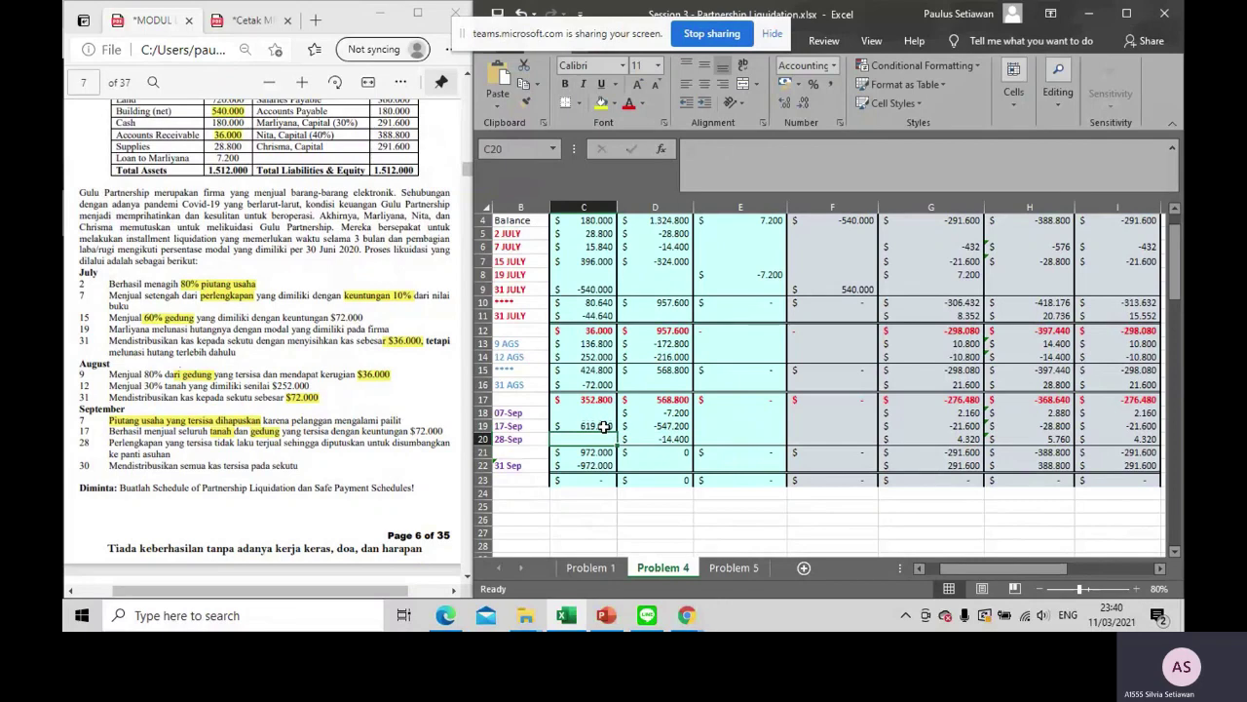
Inspect the formulas in G19, H19 and I19 that allocate the 17 September gain to the partners' capital
double_click(921, 426)
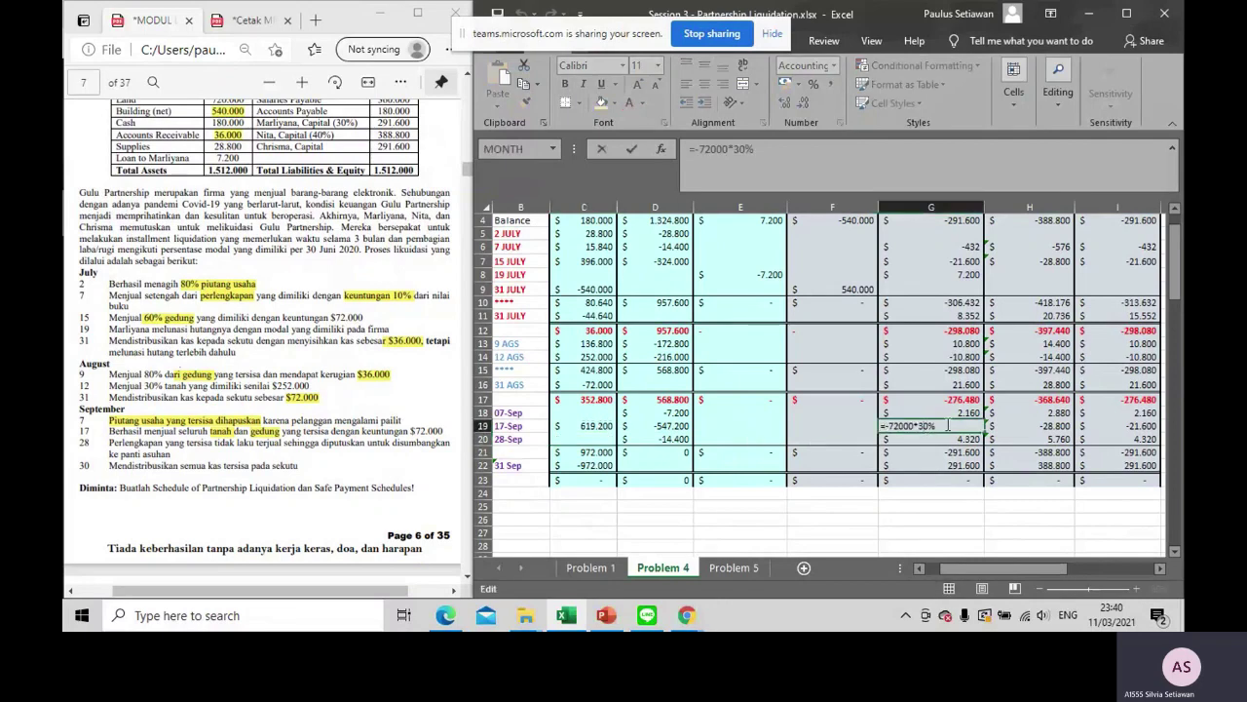
double_click(1025, 426)
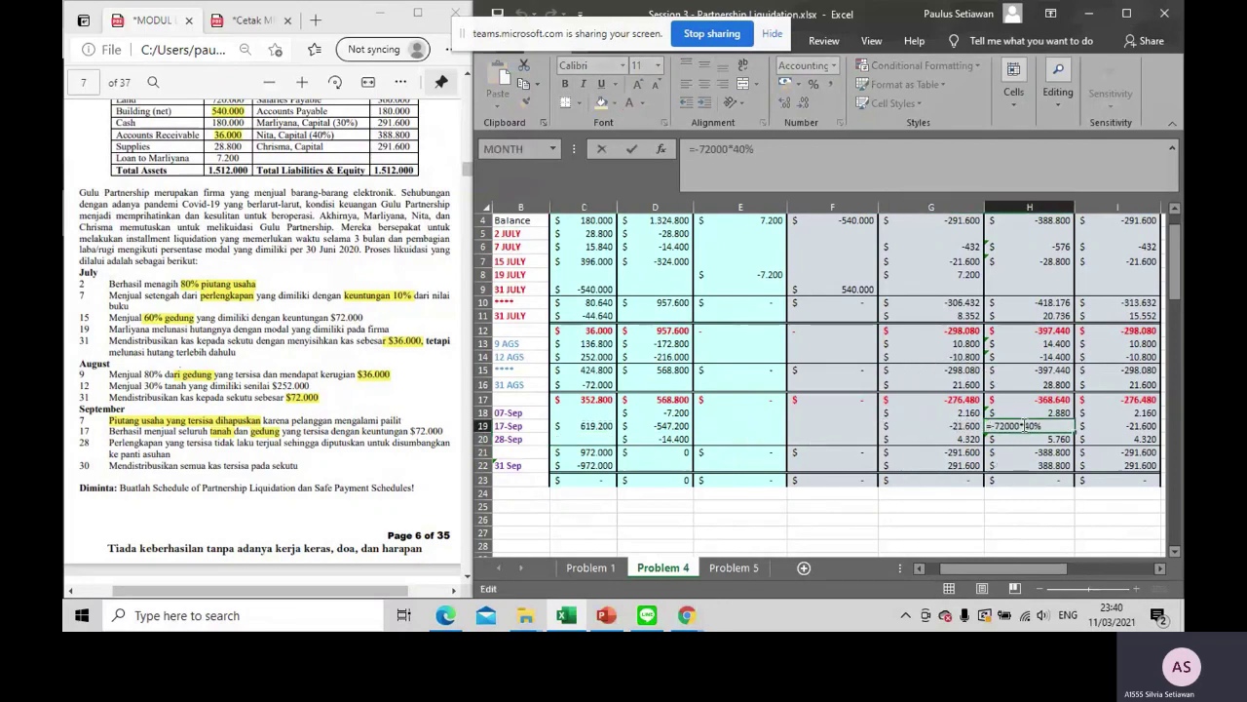
left_click(1095, 427)
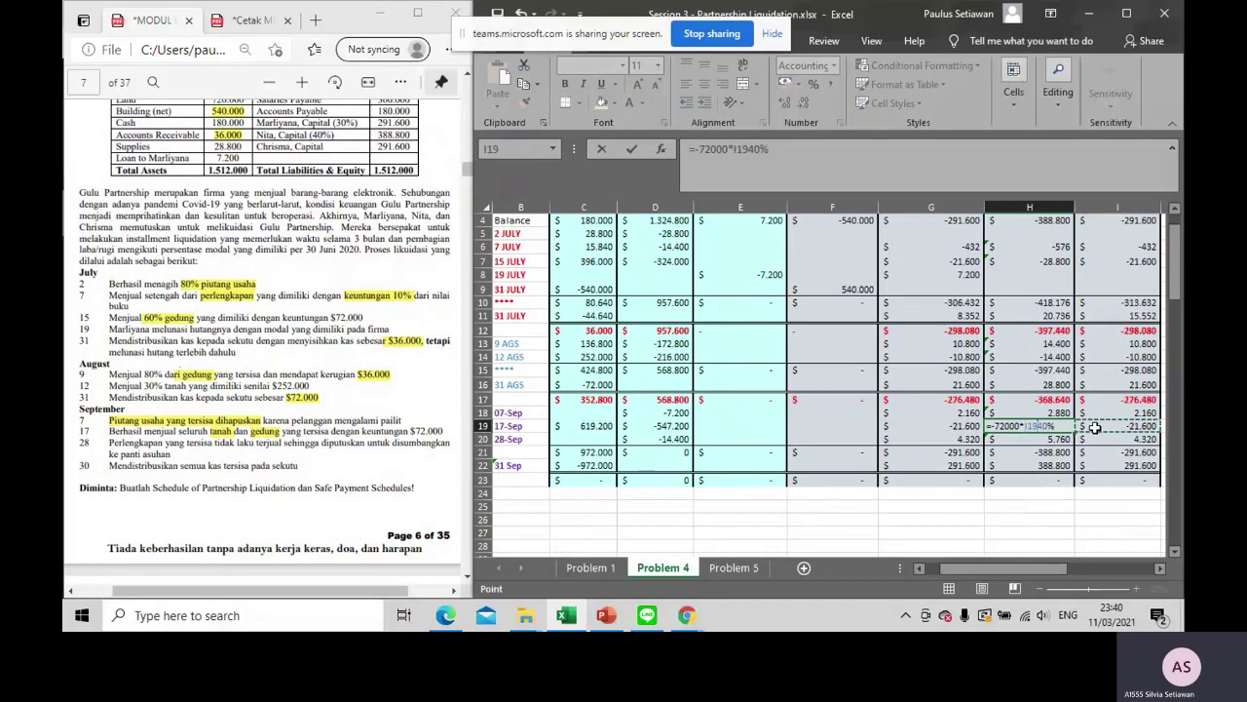
key("BackSpace")
key("BackSpace")
key("BackSpace")
key("Return")
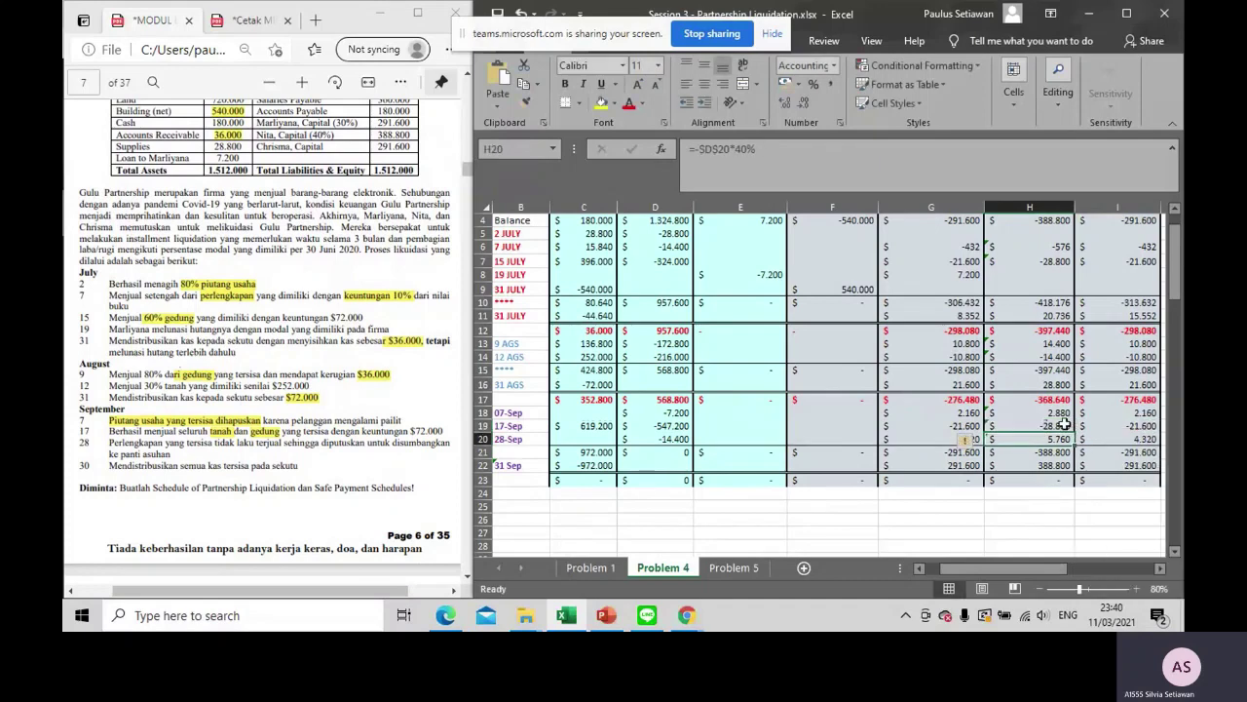
double_click(1089, 426)
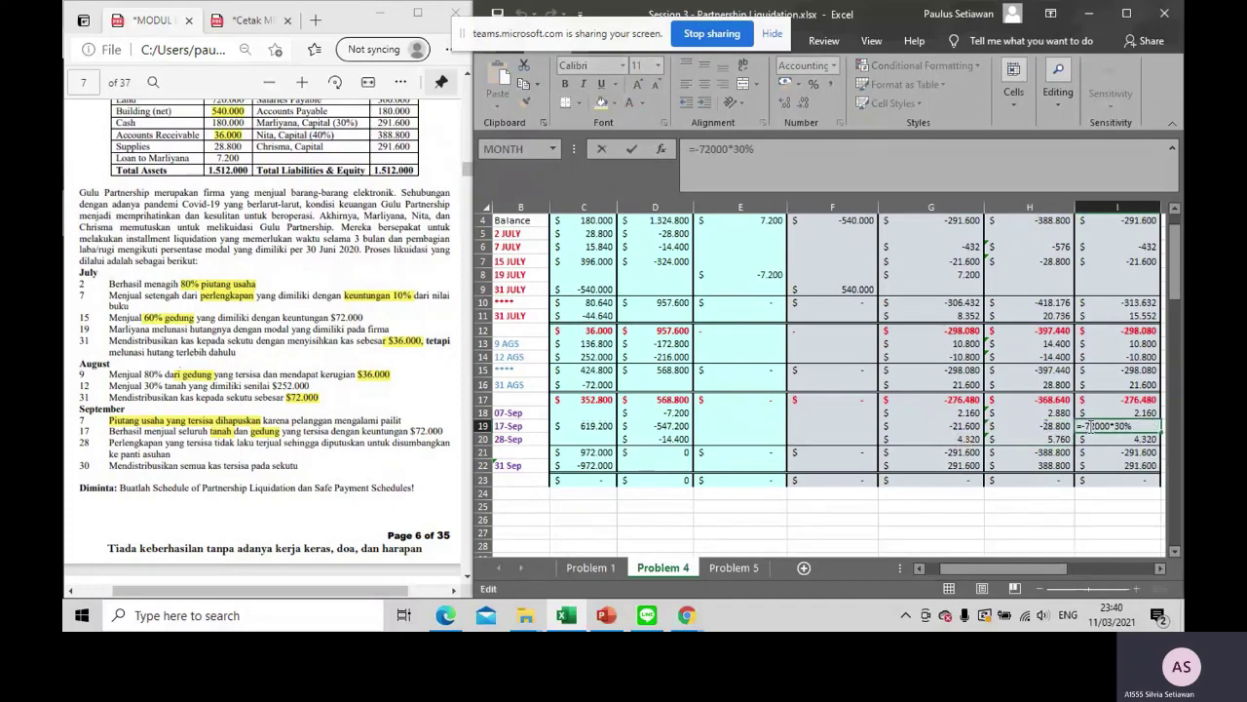
key("Return")
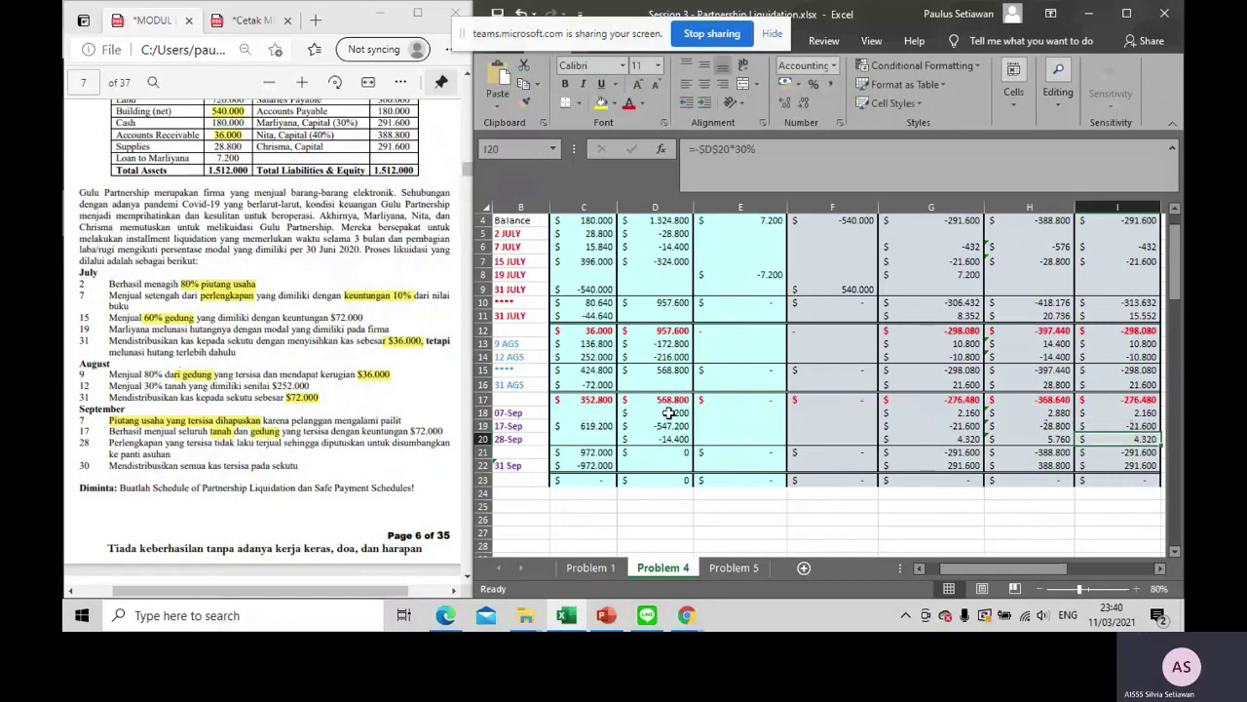
Examine the 28 September supplies write-off formula in D20 against the Supplies balance in the statement of financial position
scroll(669, 413, "down", 1)
scroll(669, 413, "up", 1)
left_click(670, 439)
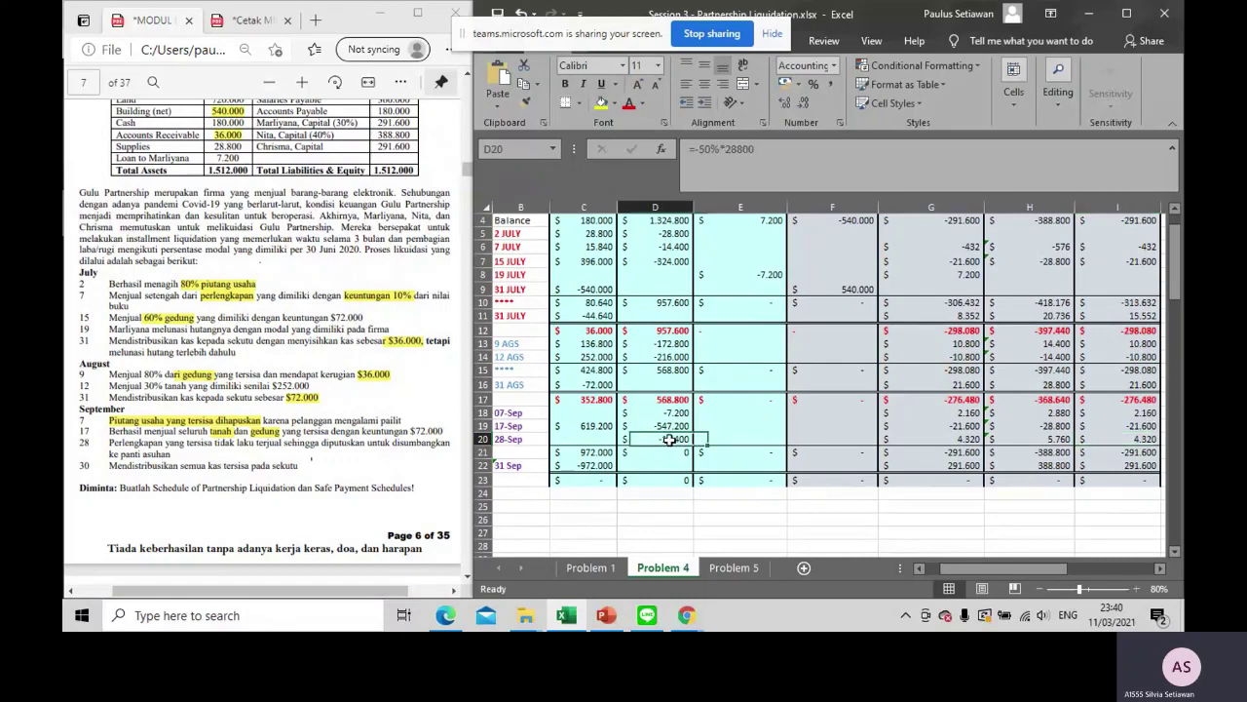
type("=-50%*28800")
scroll(325, 365, "up", 2)
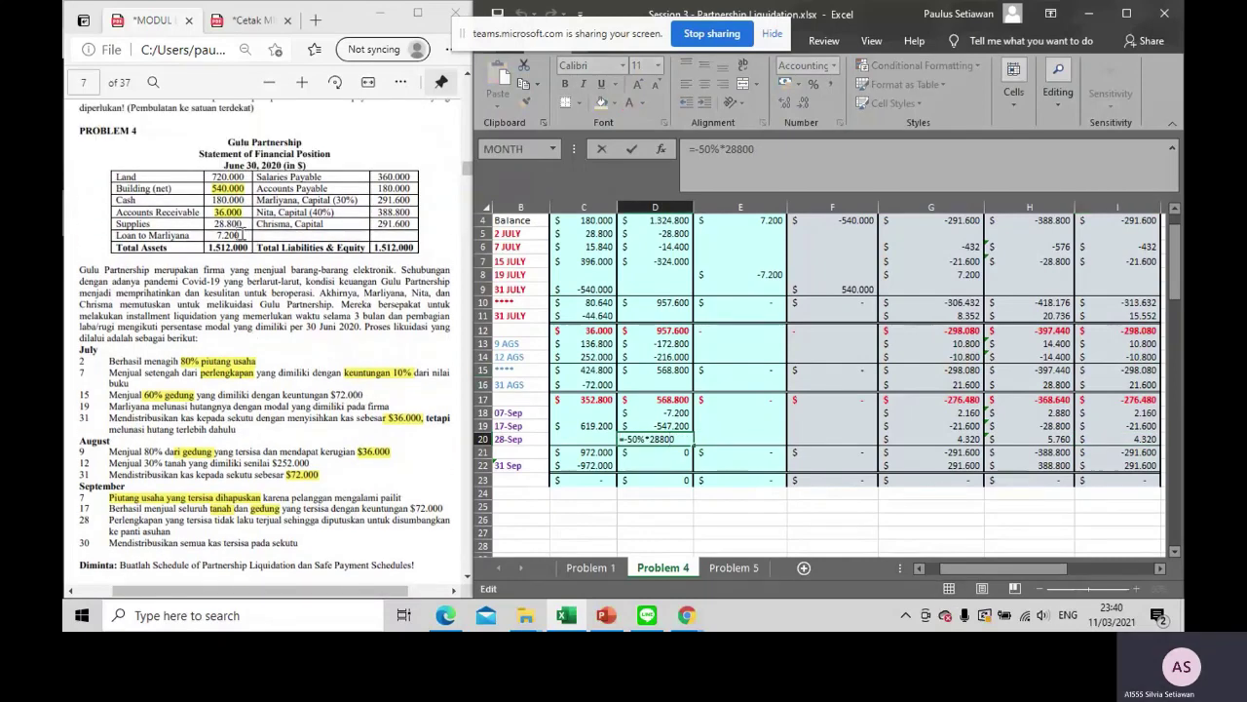
Highlight the Supplies amount 28.800 in the Problem 4 balance sheet and close the 28-Sep non-cash asset formula
left_click(233, 223)
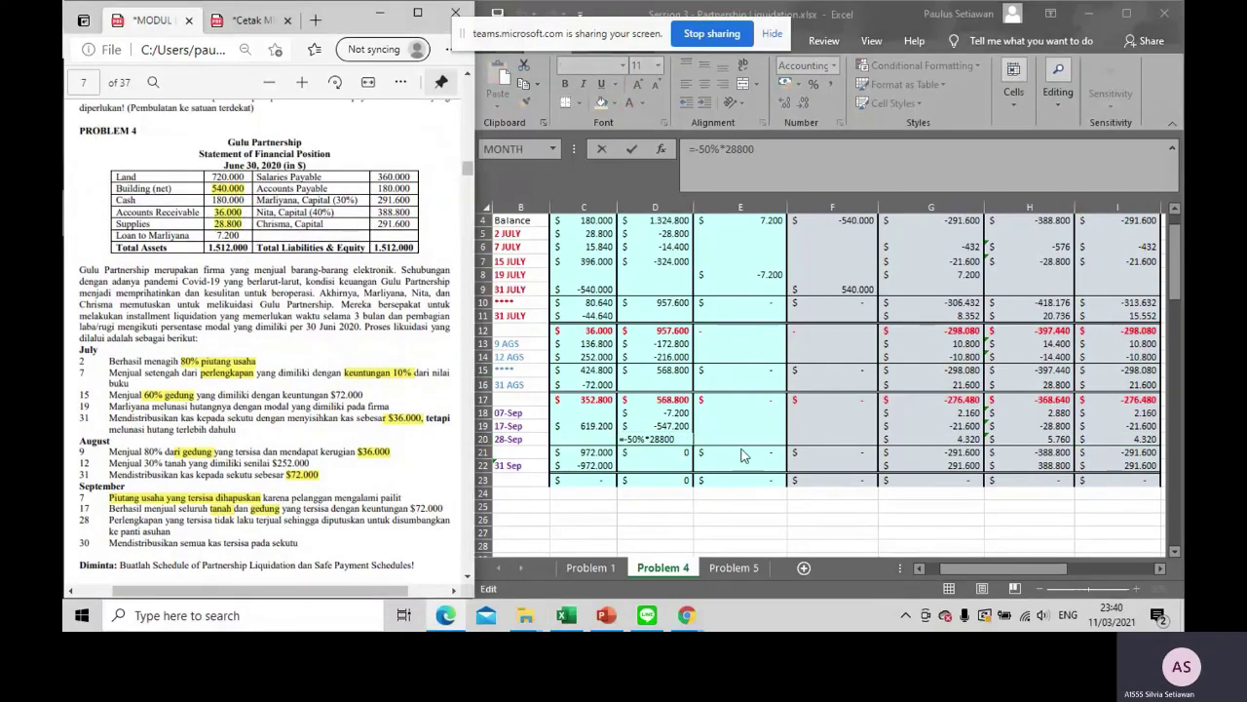
left_click(671, 438)
key("Return")
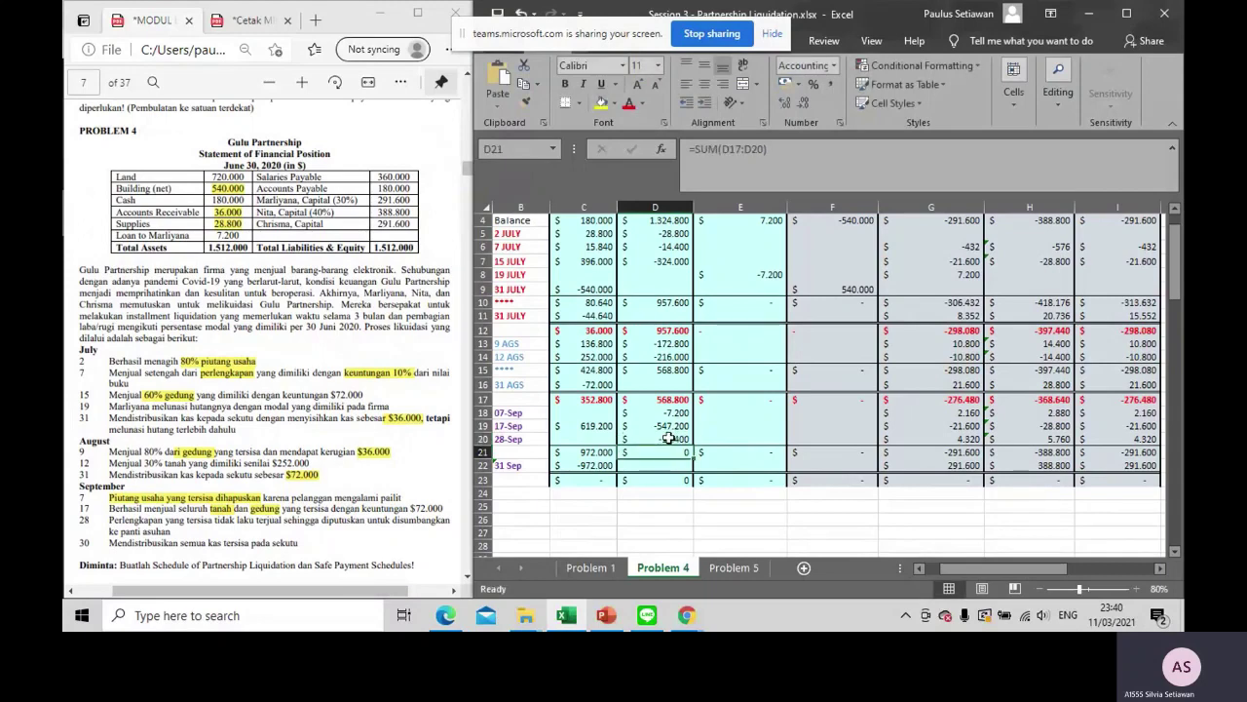
scroll(292, 502, "down", 2)
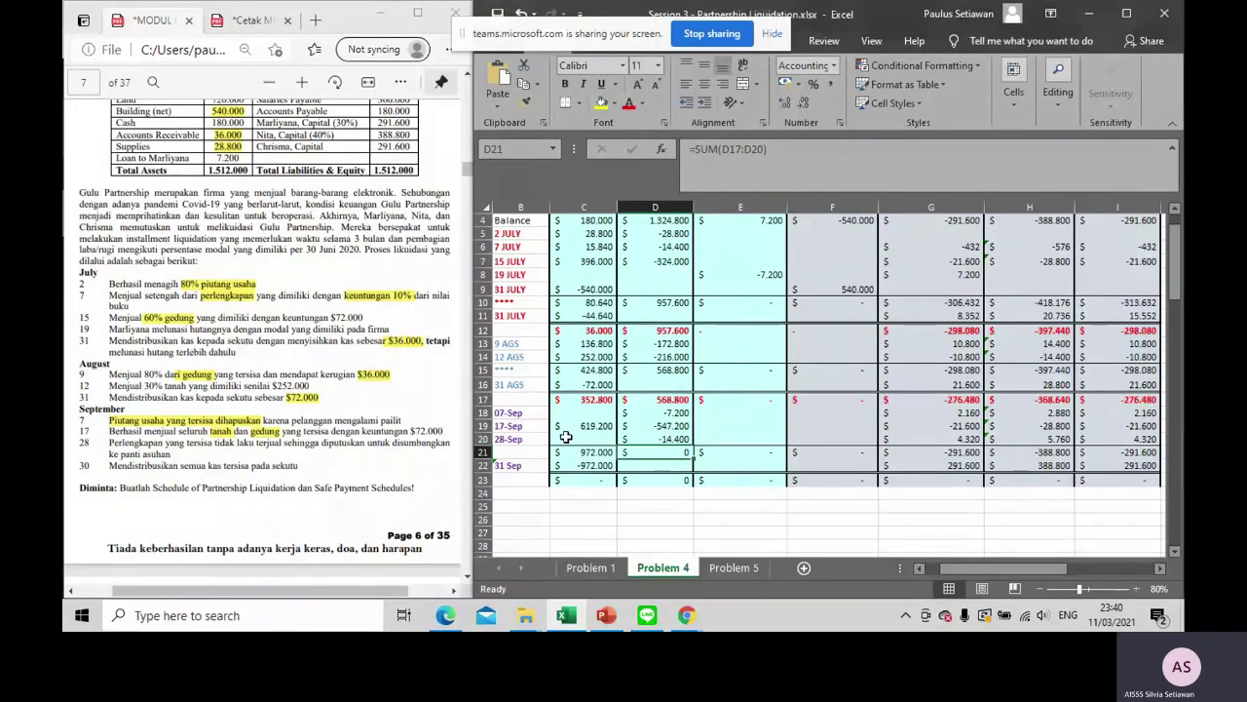
Inspect the 28-Sep cash cell and the formulas allocating the supplies loss to the three partners' capital
left_click(561, 440)
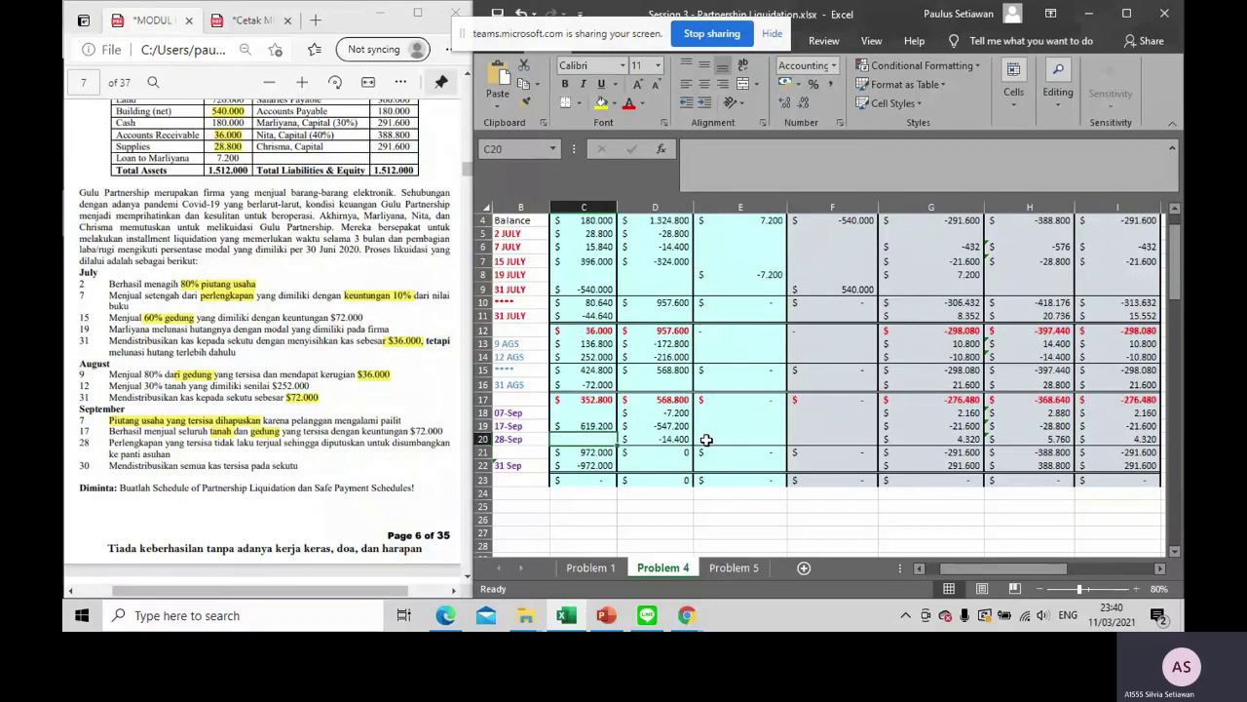
left_click(932, 439)
double_click(935, 440)
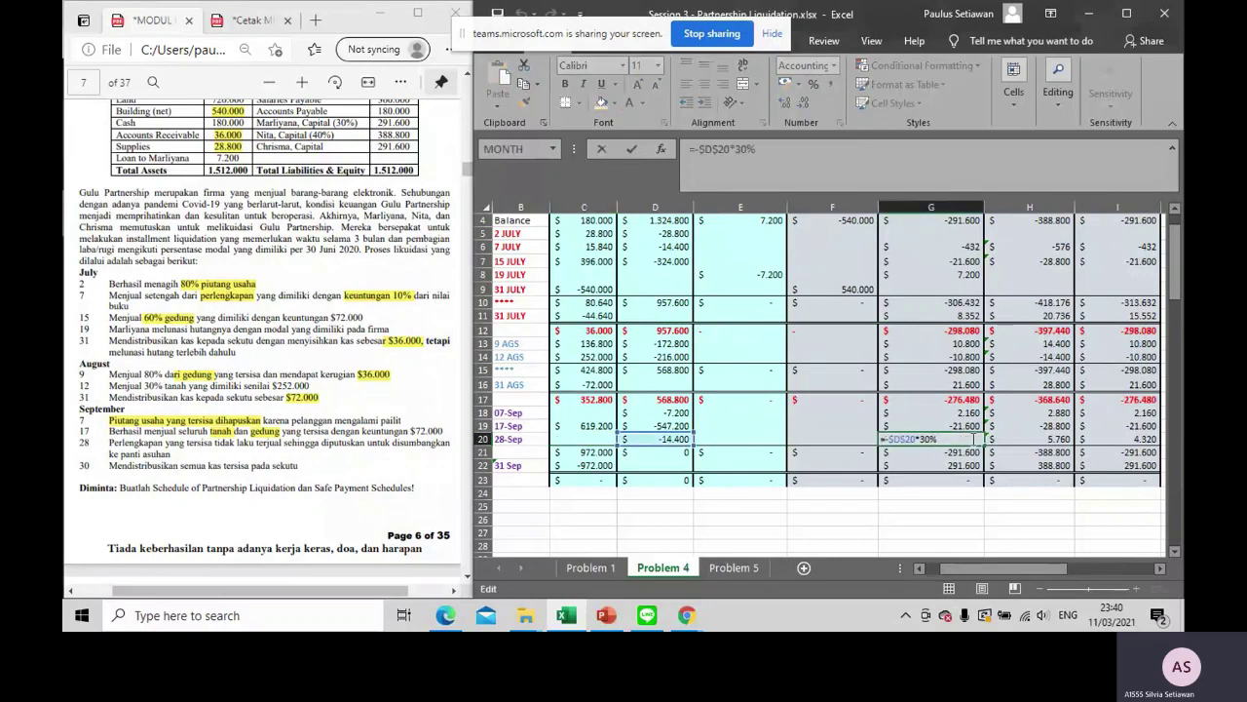
key("Return")
double_click(999, 438)
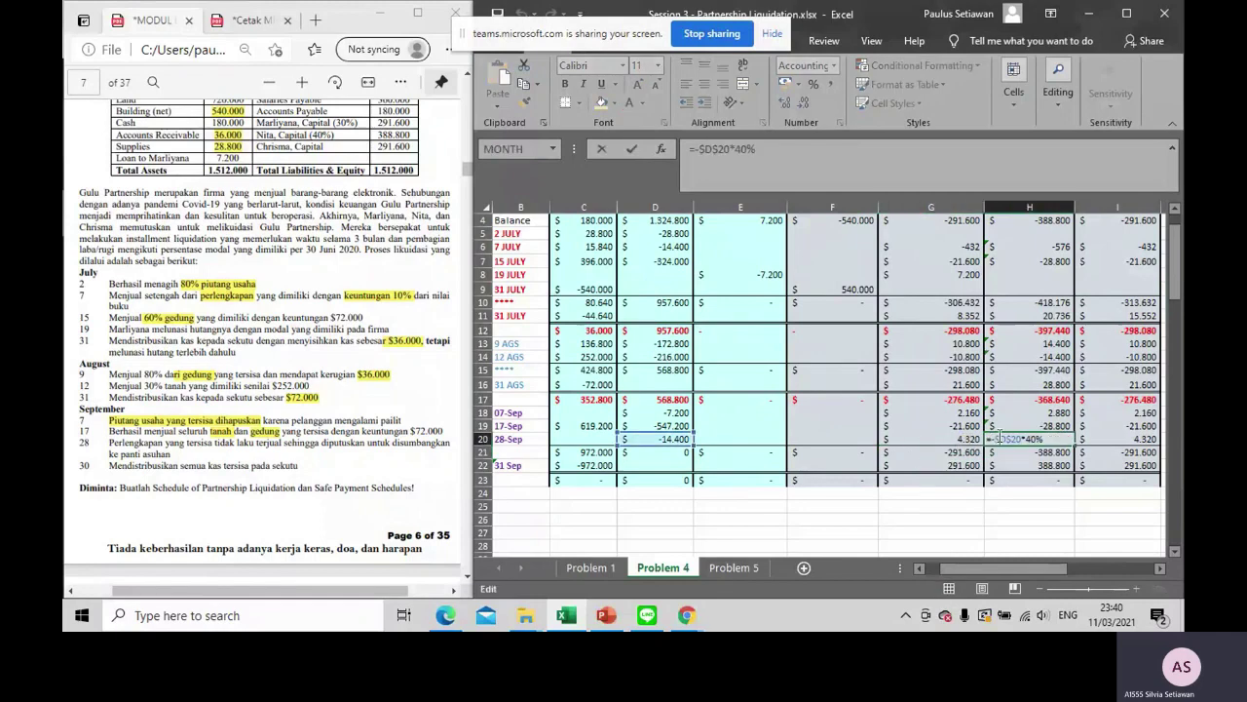
key("Return")
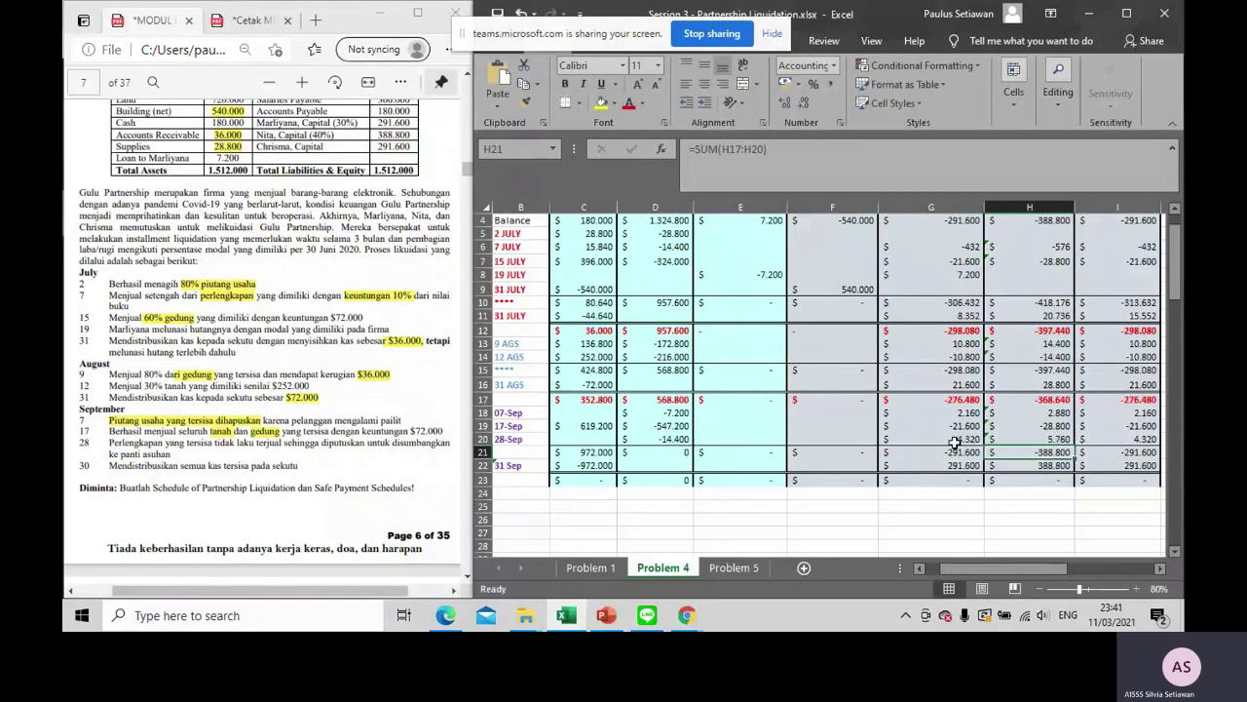
double_click(1087, 439)
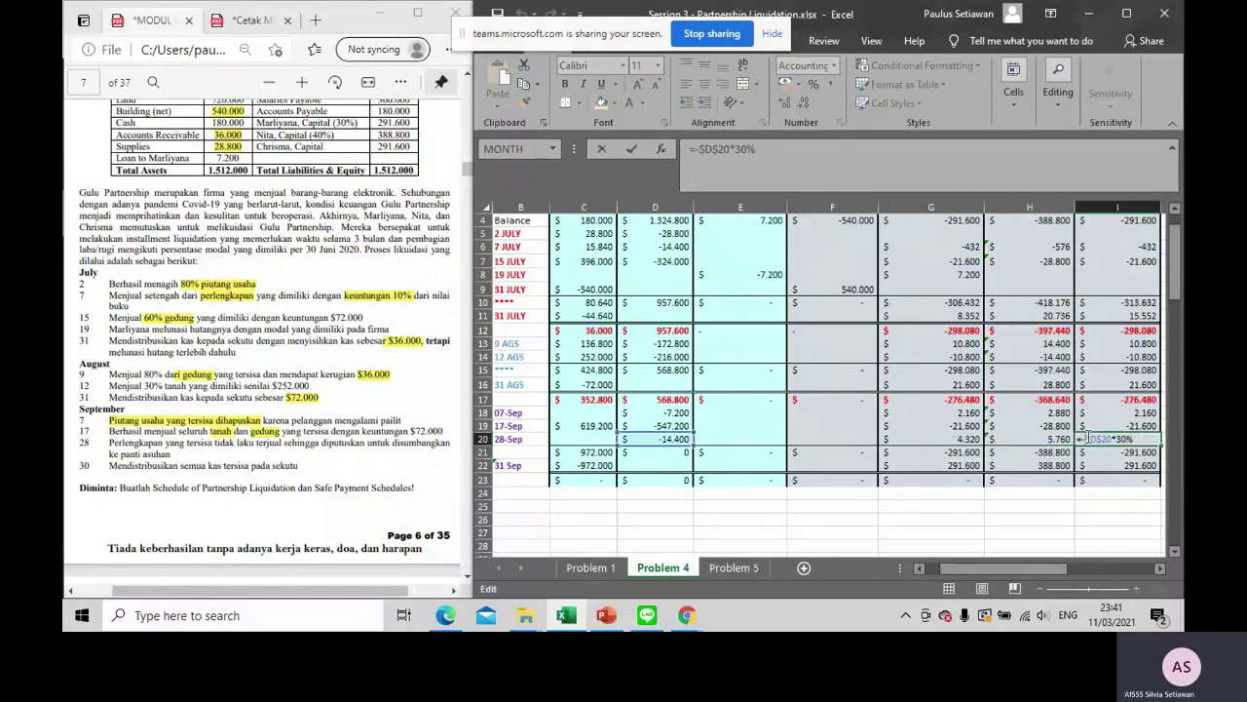
key("Return")
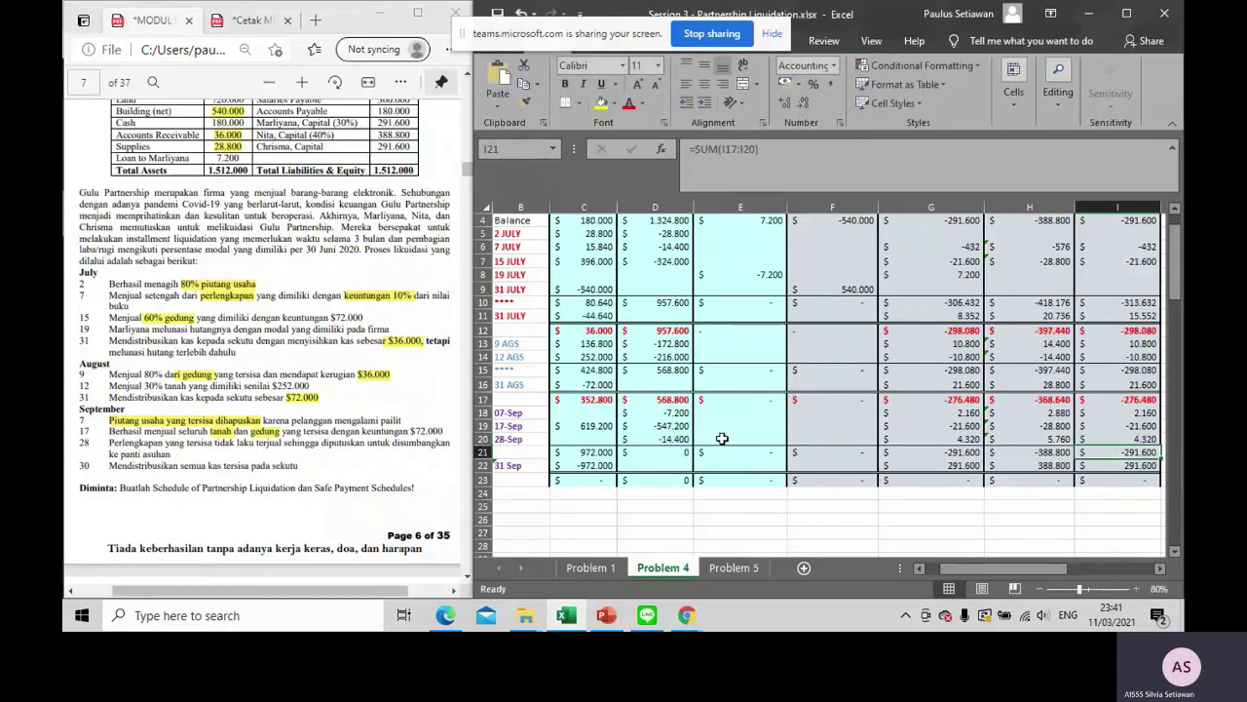
Inspect the row 21 subtotal formulas for cash, non-cash assets and the first partner's capital
double_click(598, 452)
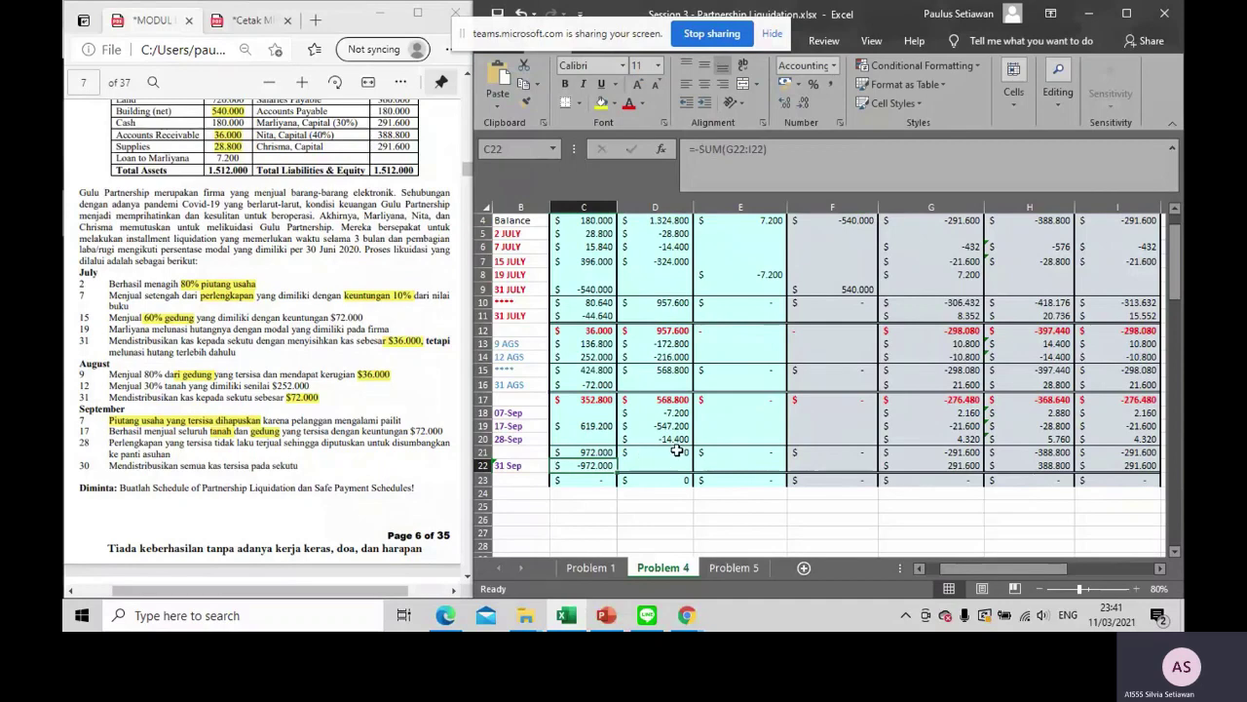
double_click(672, 452)
key("Return")
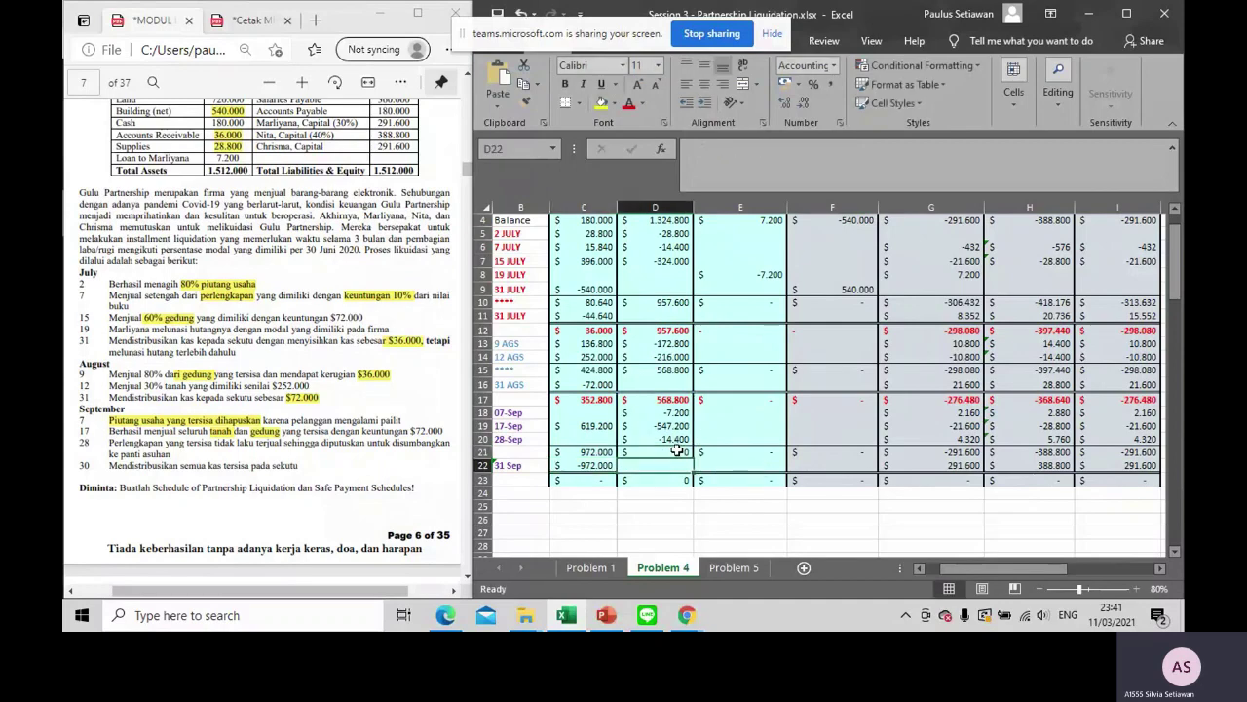
left_click(987, 451)
double_click(965, 451)
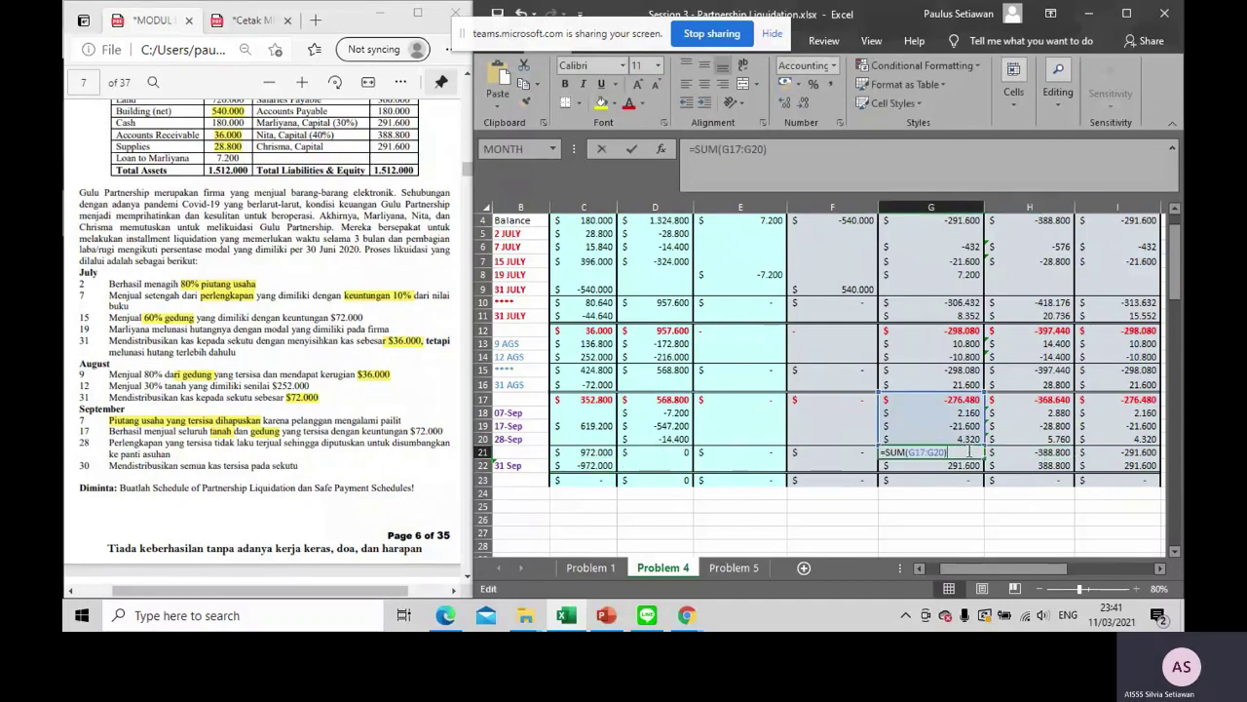
key("Return")
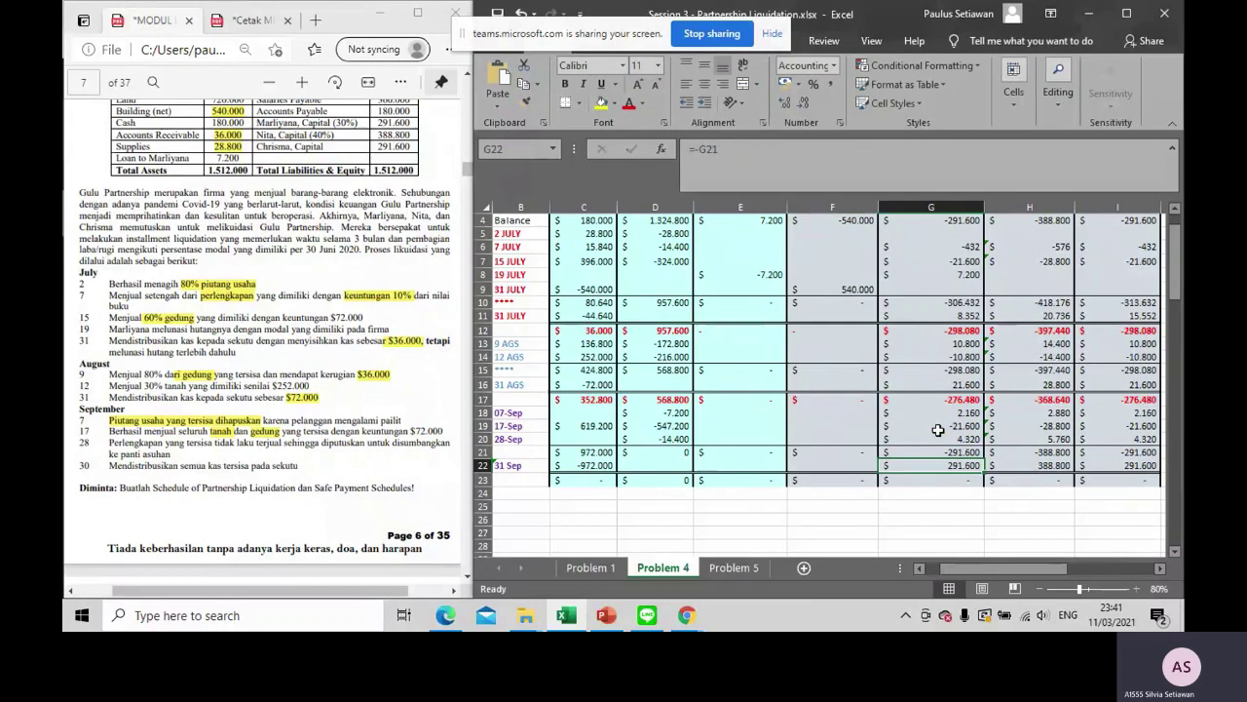
Compare the row 21 cash balance with the three capital balances, and examine the final cash distribution and closing balance row
left_click_drag(931, 453, 1118, 451)
left_click(588, 450)
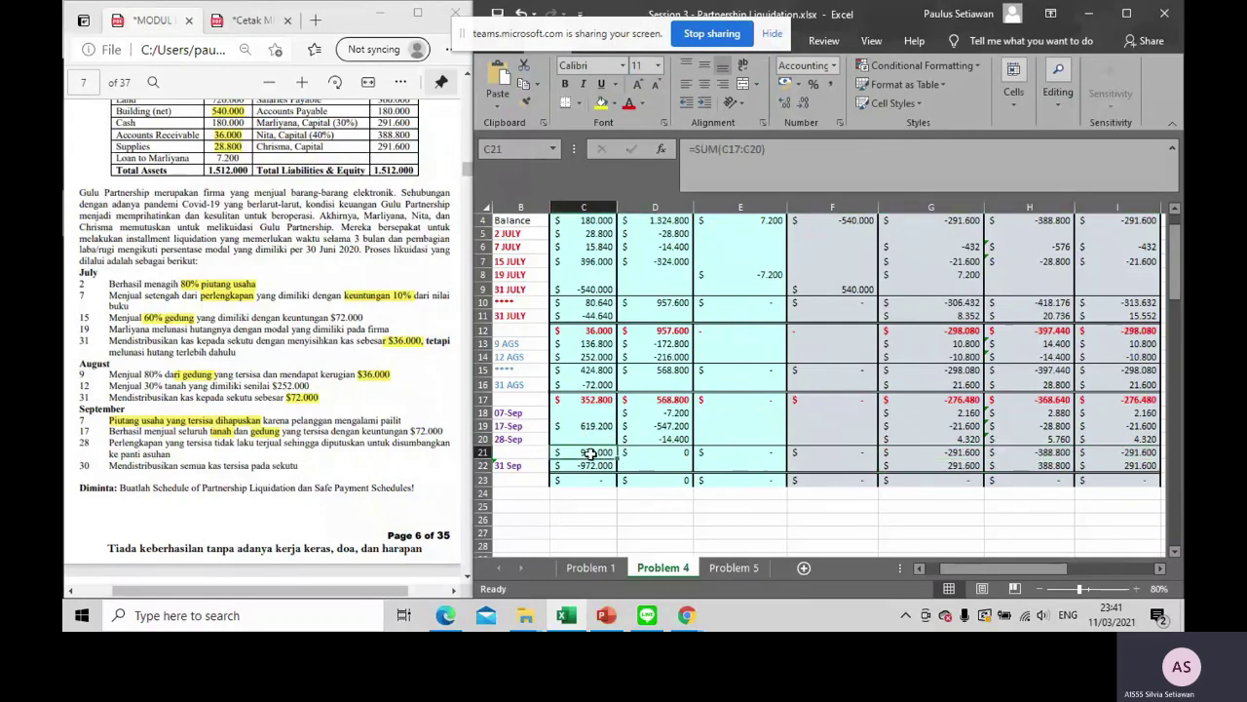
left_click_drag(937, 456, 1120, 453)
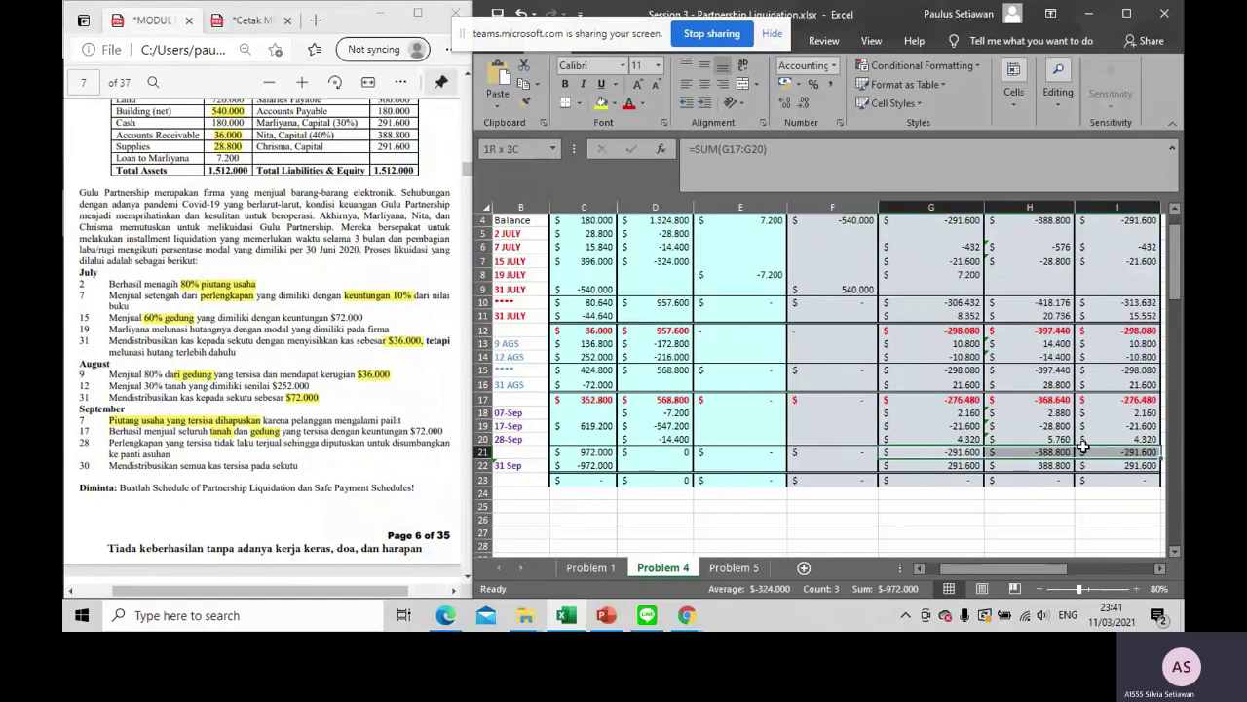
left_click(596, 465)
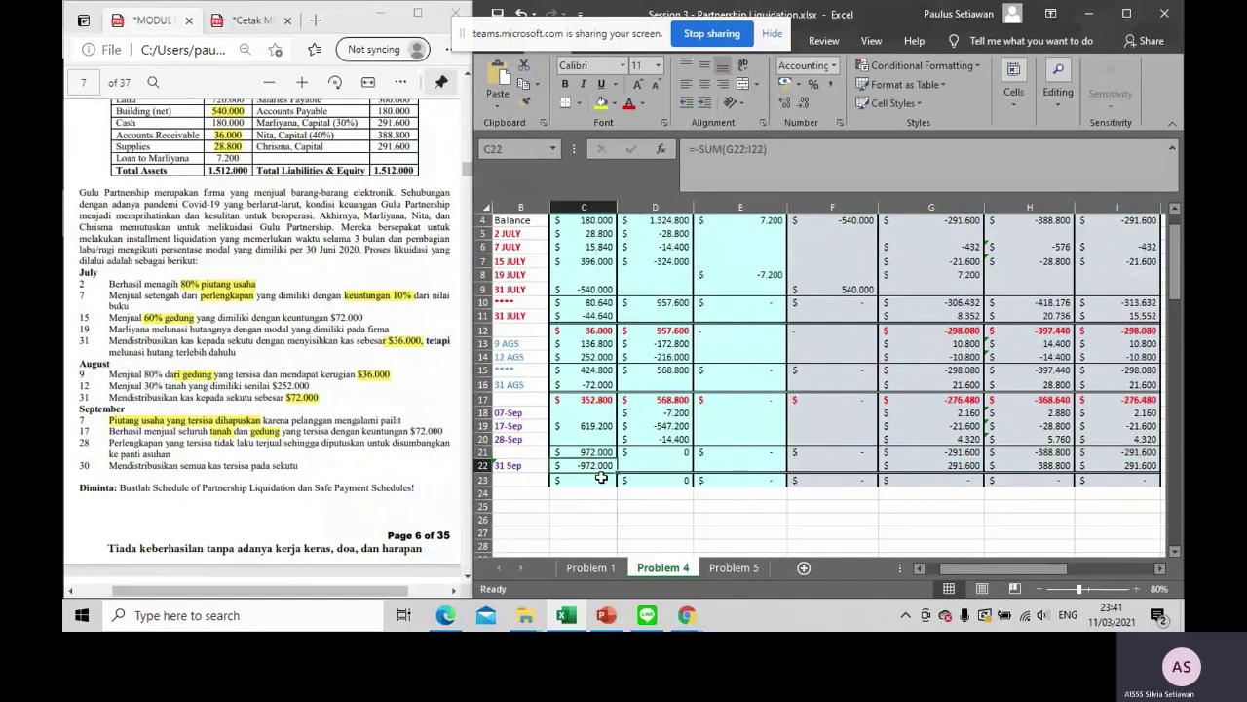
left_click_drag(643, 481, 1033, 454)
Enter the note "saldo akhir harus 0" in cell E25 below the liquidation schedule
left_click(828, 504)
left_click(757, 508)
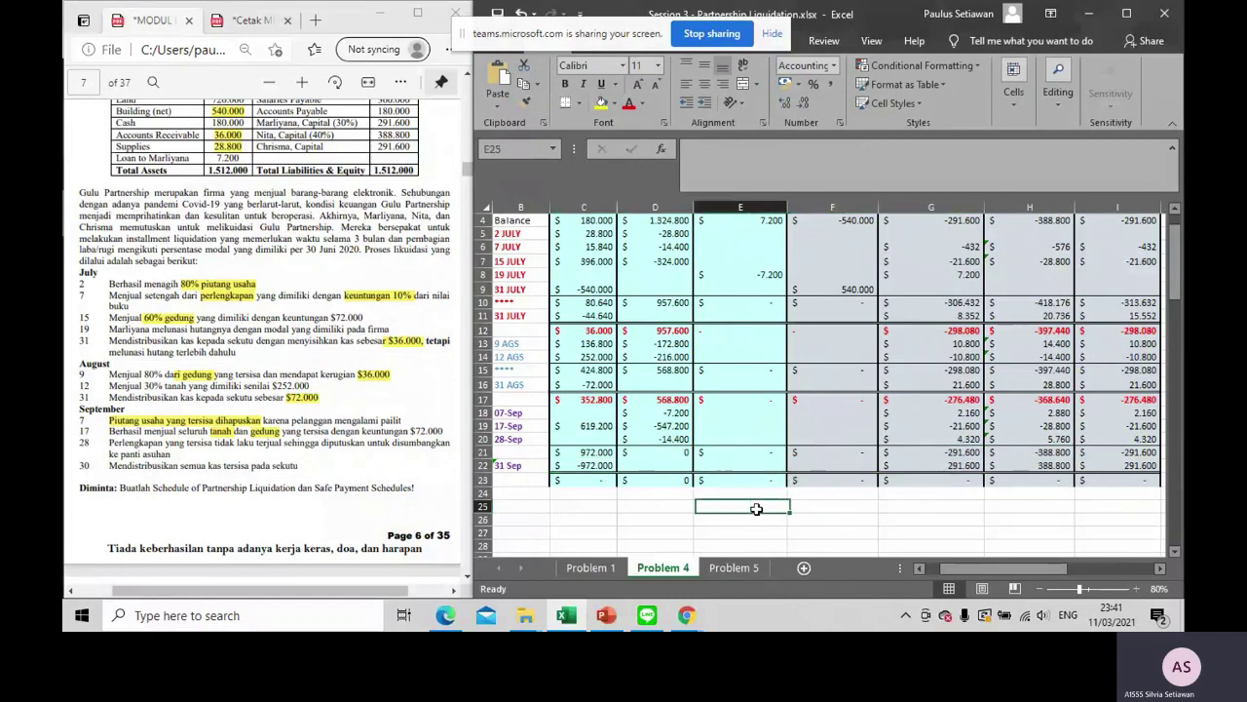
type("saldo ak")
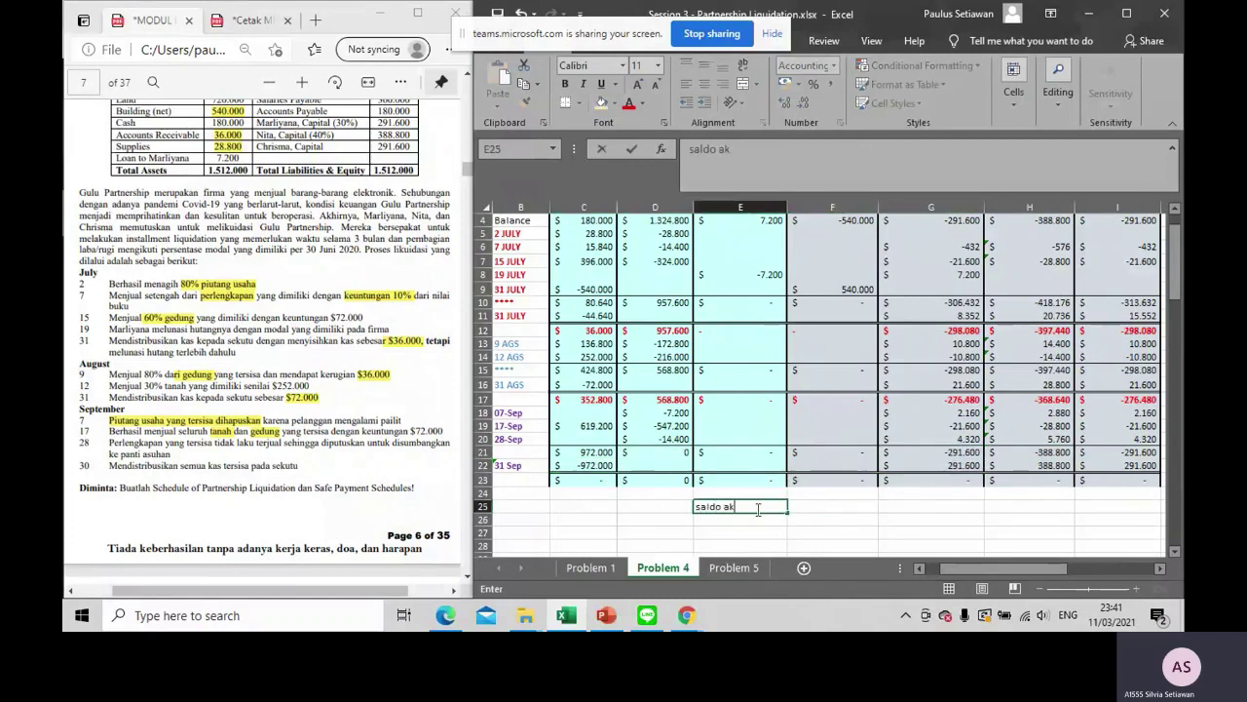
type("hir harus 0")
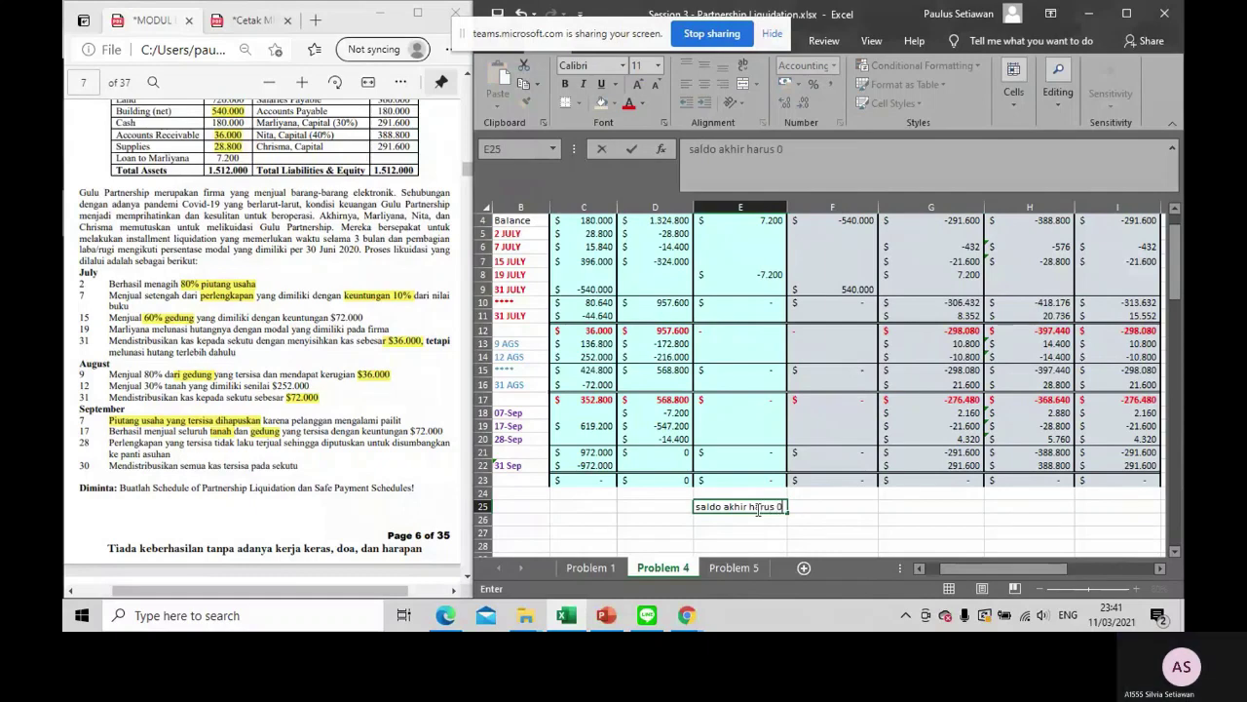
key("Return")
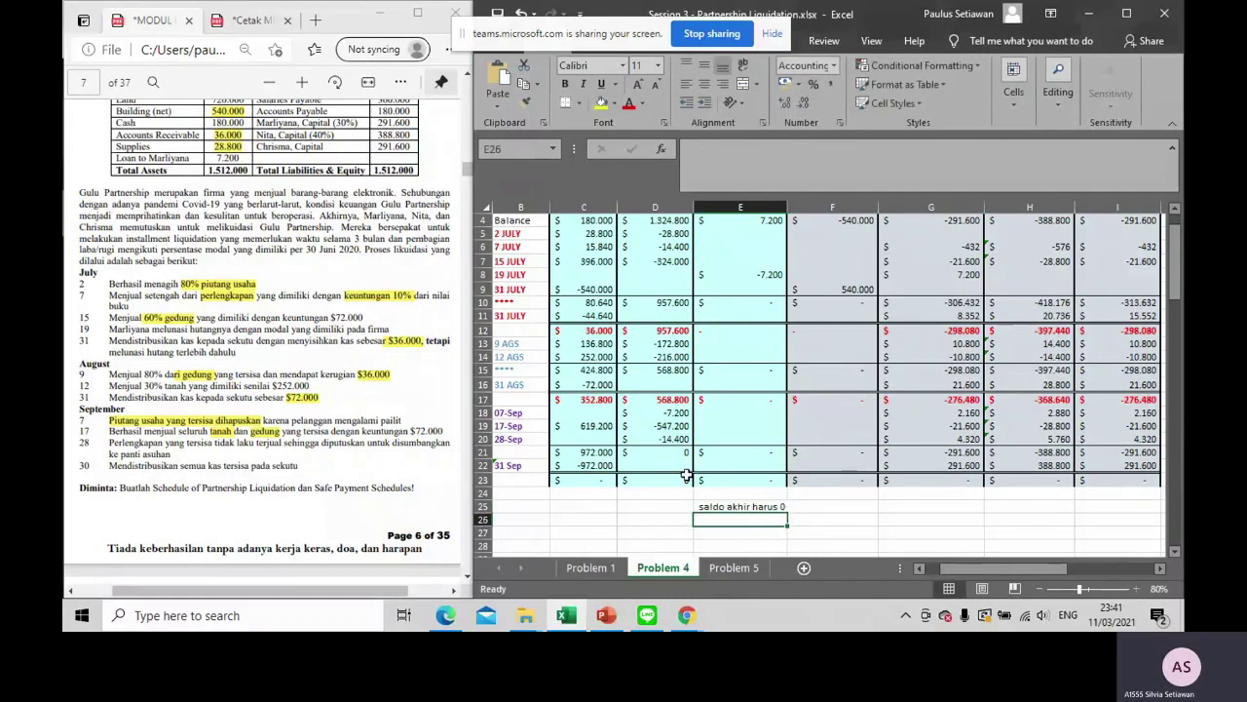
Review the closing balances in row 23 and the 31 Sep cash distribution formulas in row 22
left_click_drag(596, 479, 1156, 481)
left_click(960, 466)
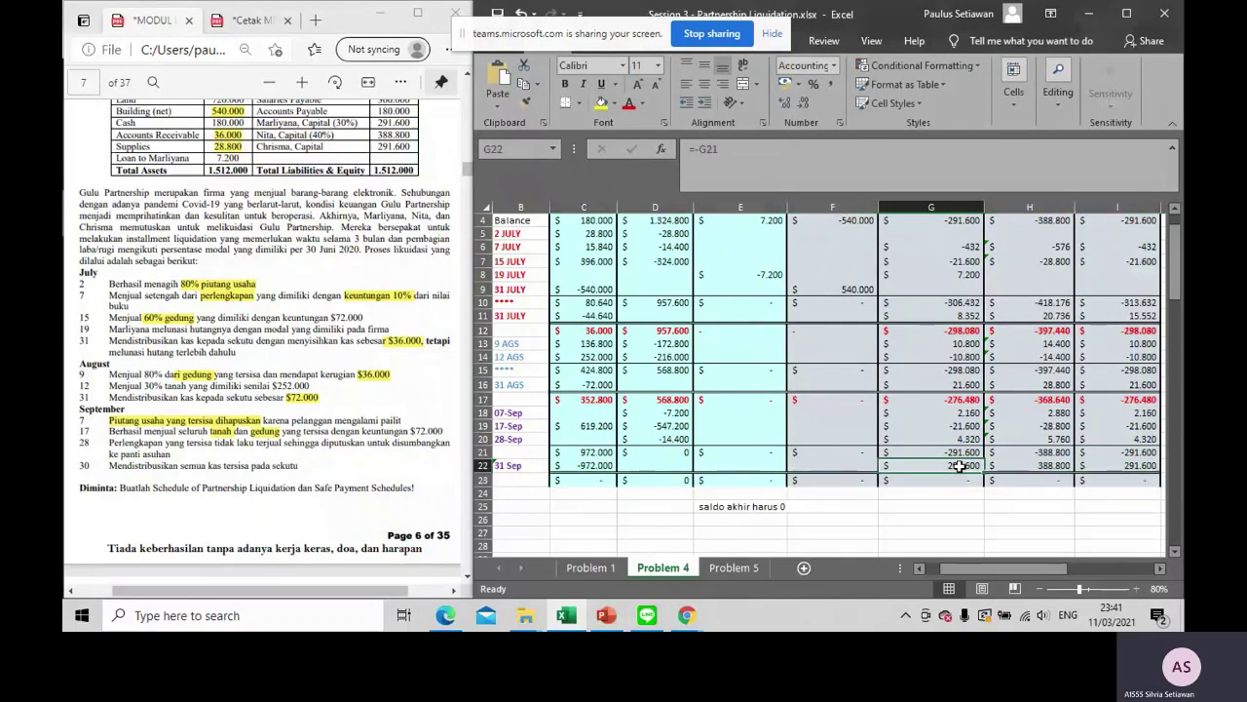
left_click(605, 466)
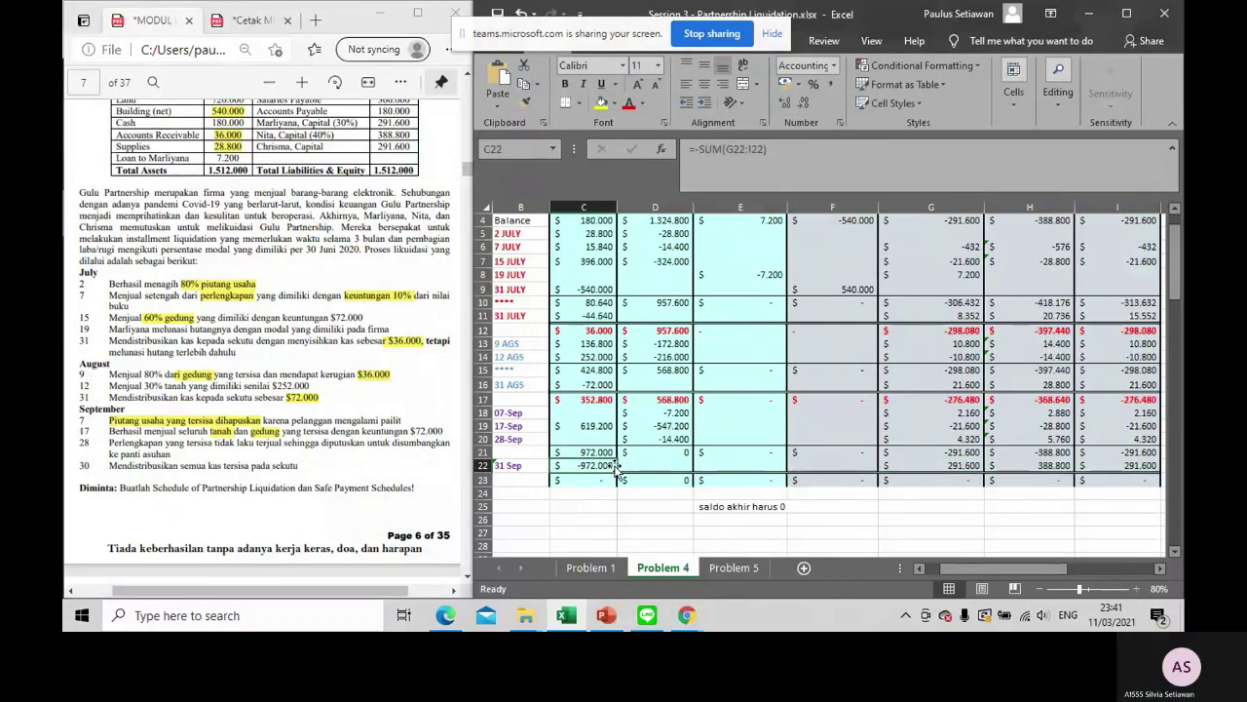
left_click(643, 467)
left_click(577, 468)
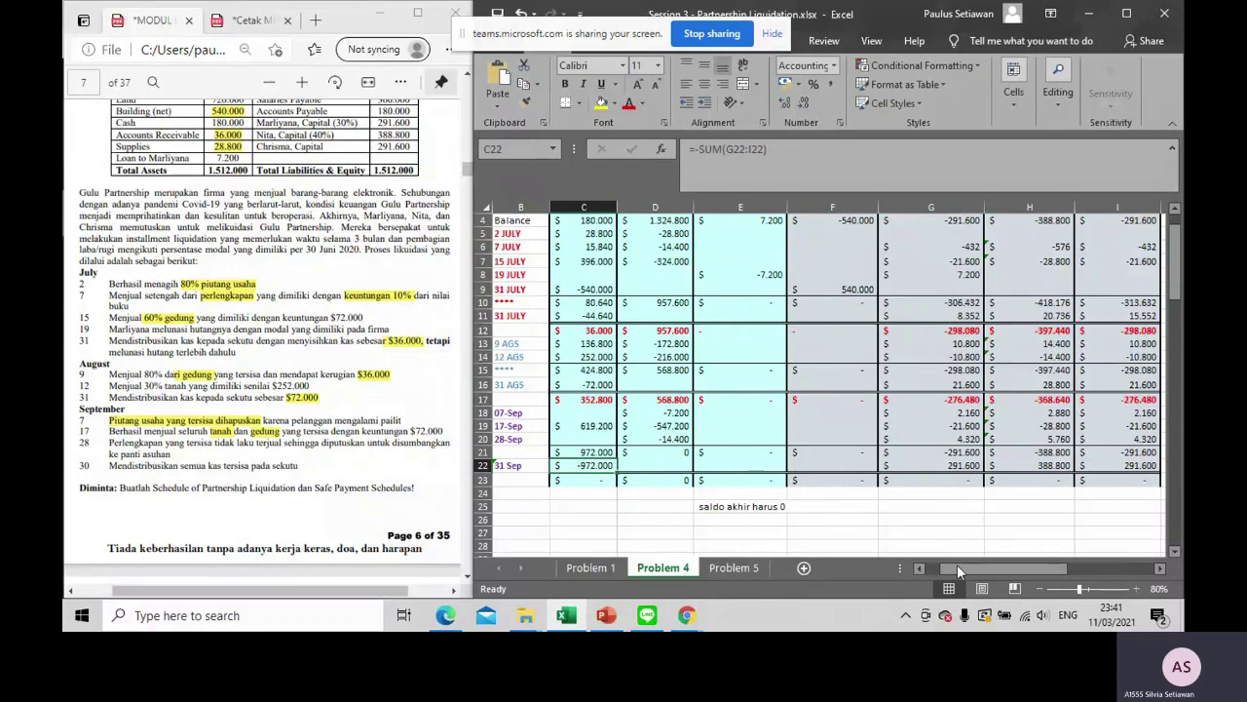
left_click_drag(957, 564, 1058, 568)
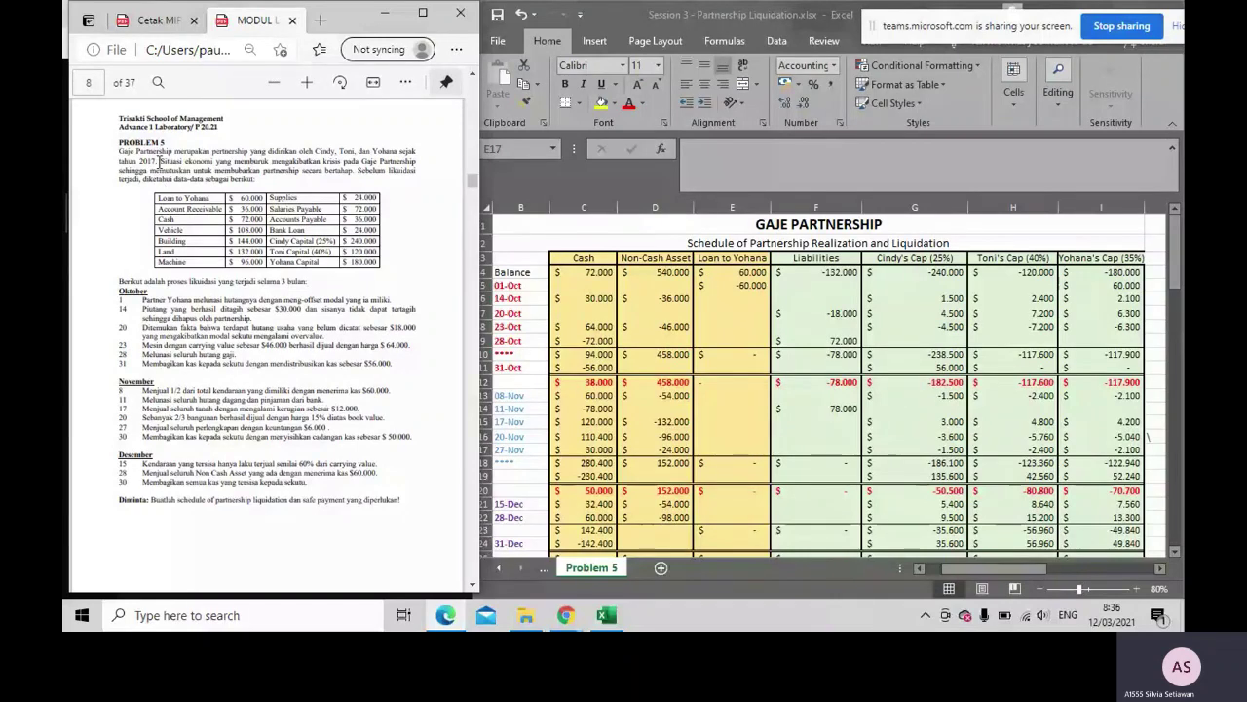
Enlarge the Problem 5 page in the PDF and position it so the full problem text is readable
left_click(306, 83)
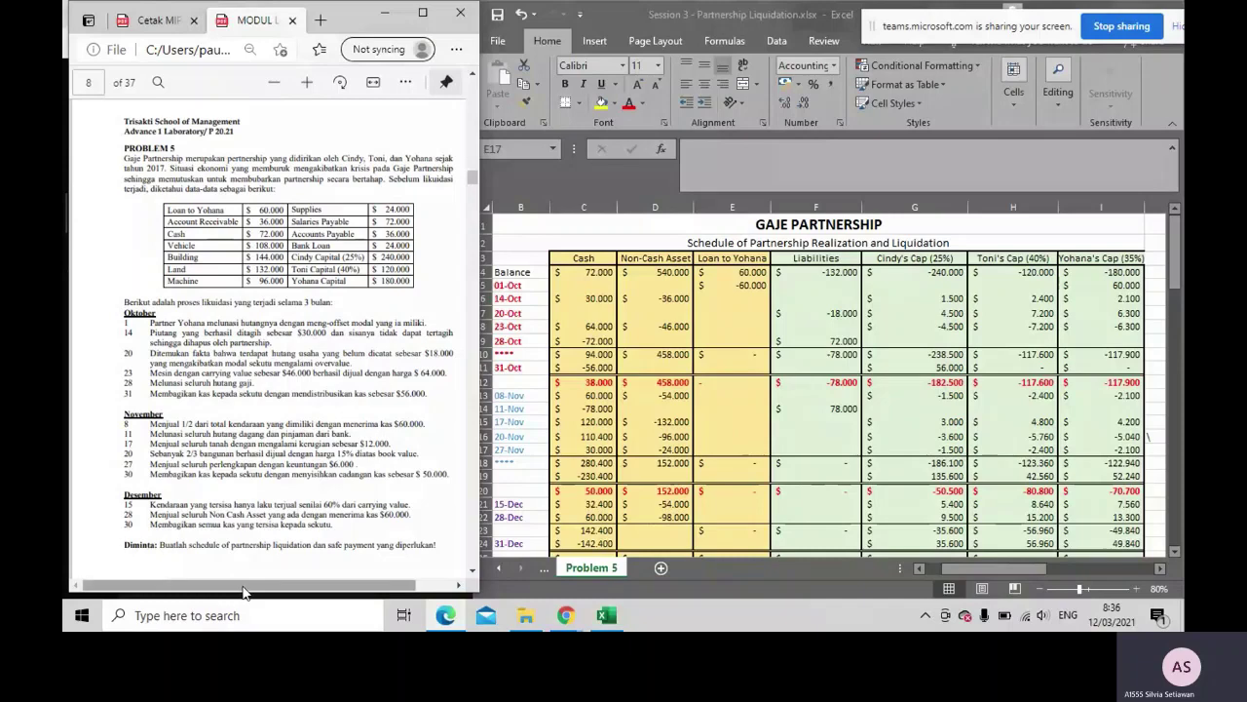
left_click_drag(267, 585, 295, 584)
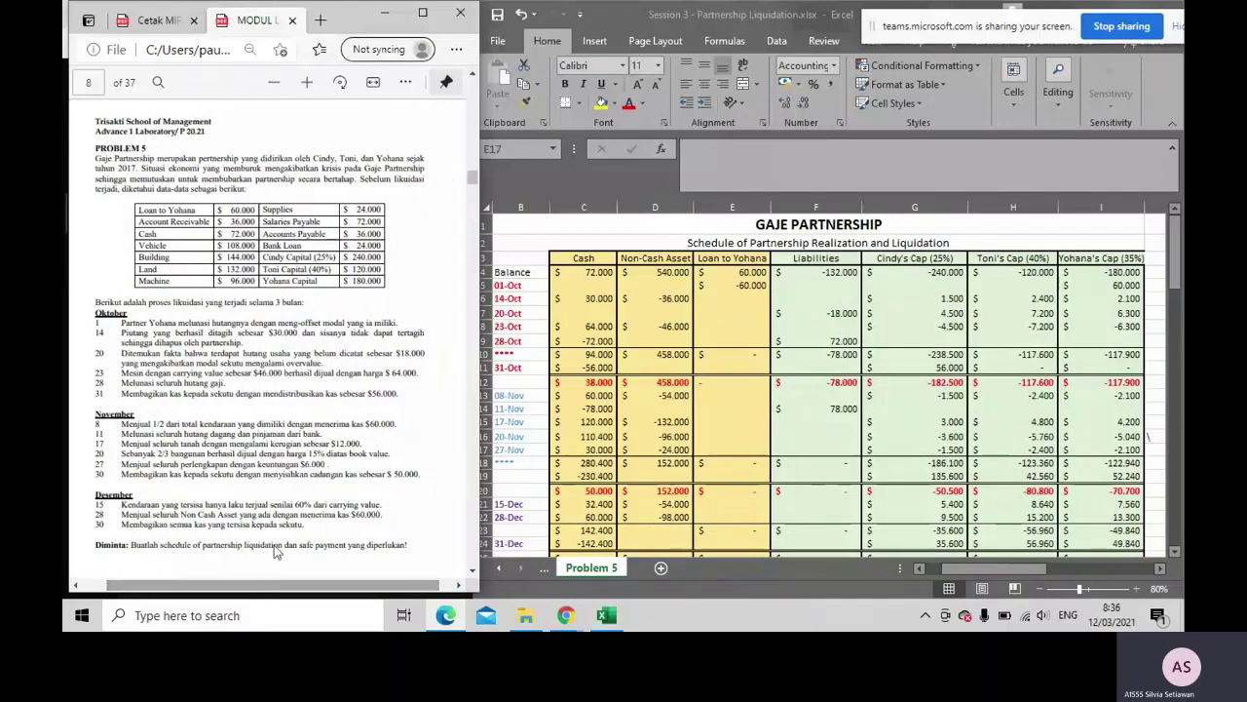
left_click(406, 85)
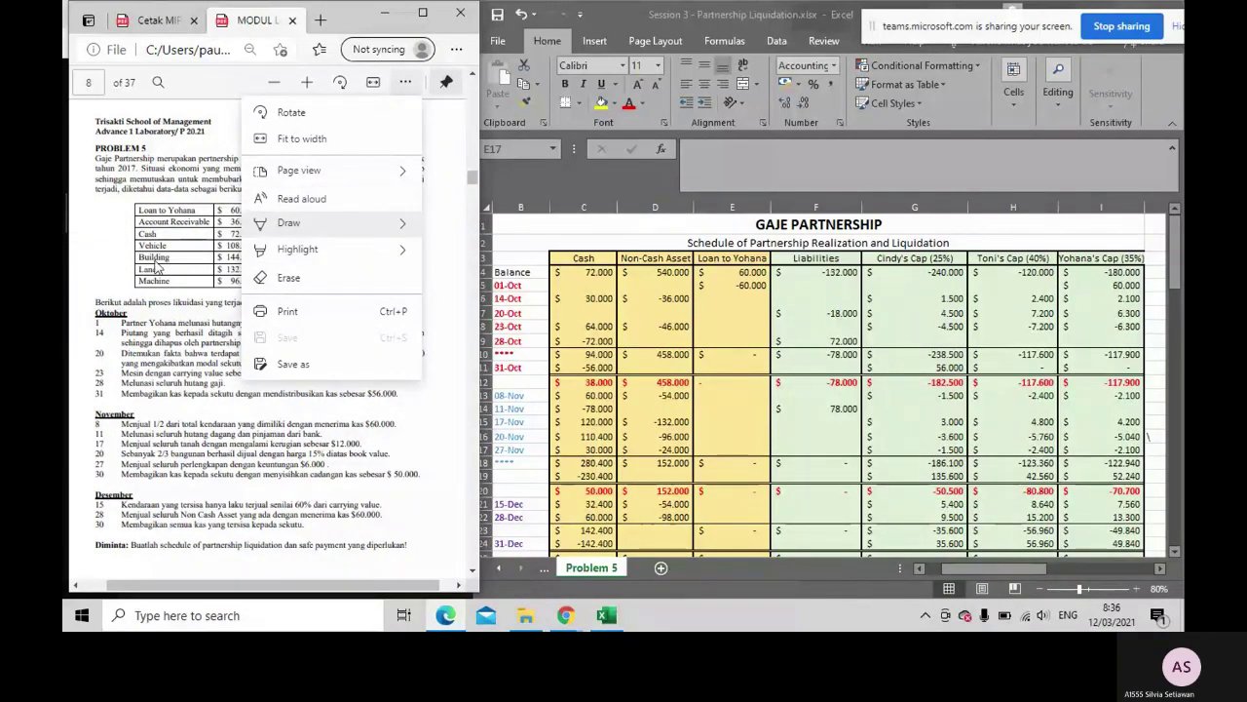
left_click(404, 82)
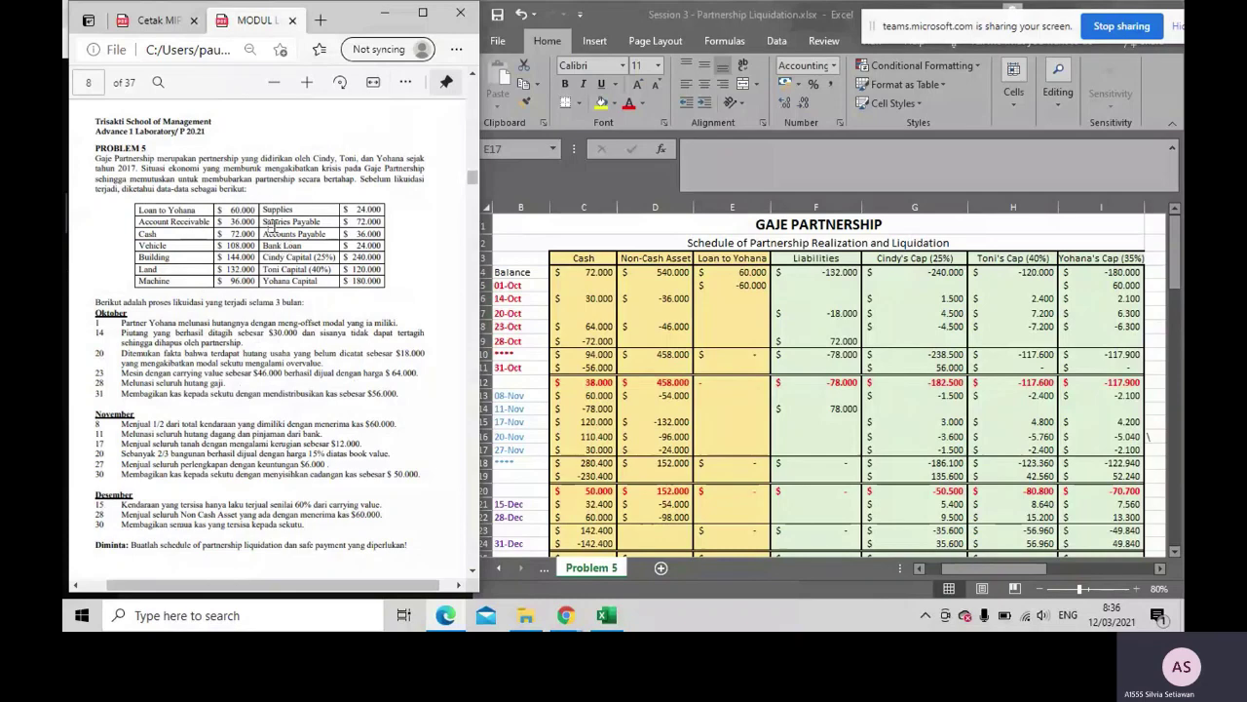
Review the account headings and the opening balance row of the Gaje Partnership schedule
left_click(561, 259)
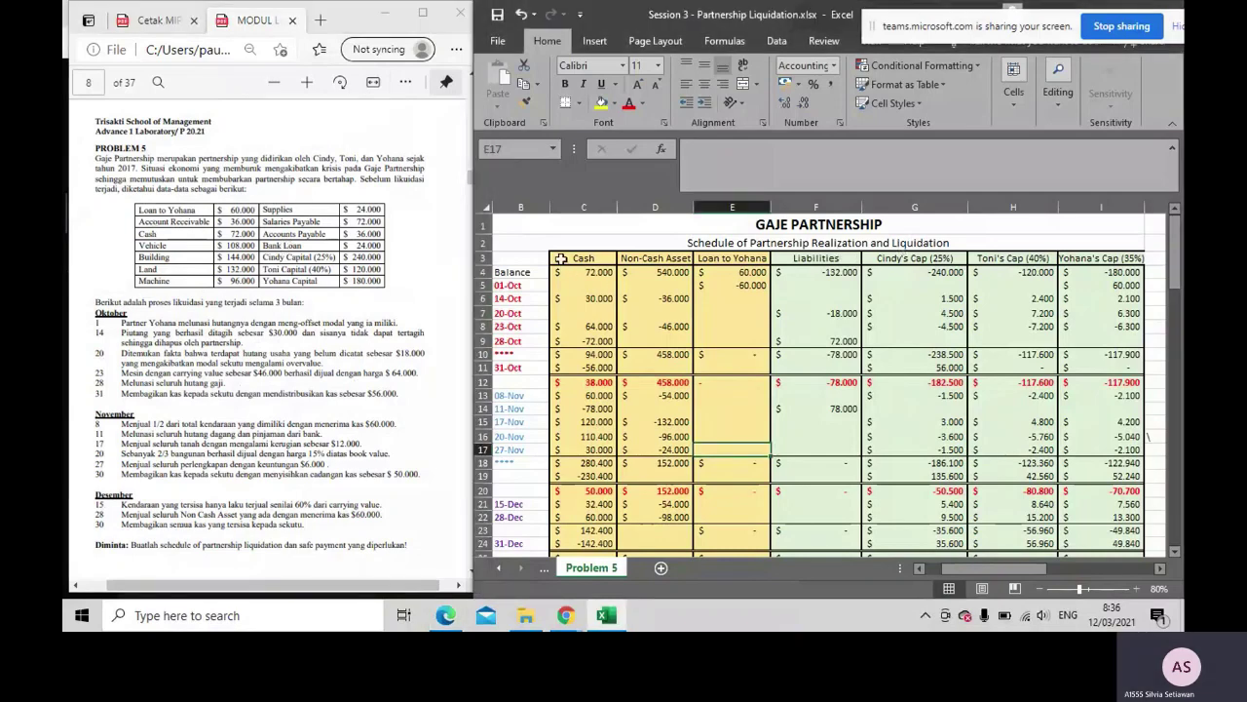
left_click(562, 258)
key("ctrl+shift+Right")
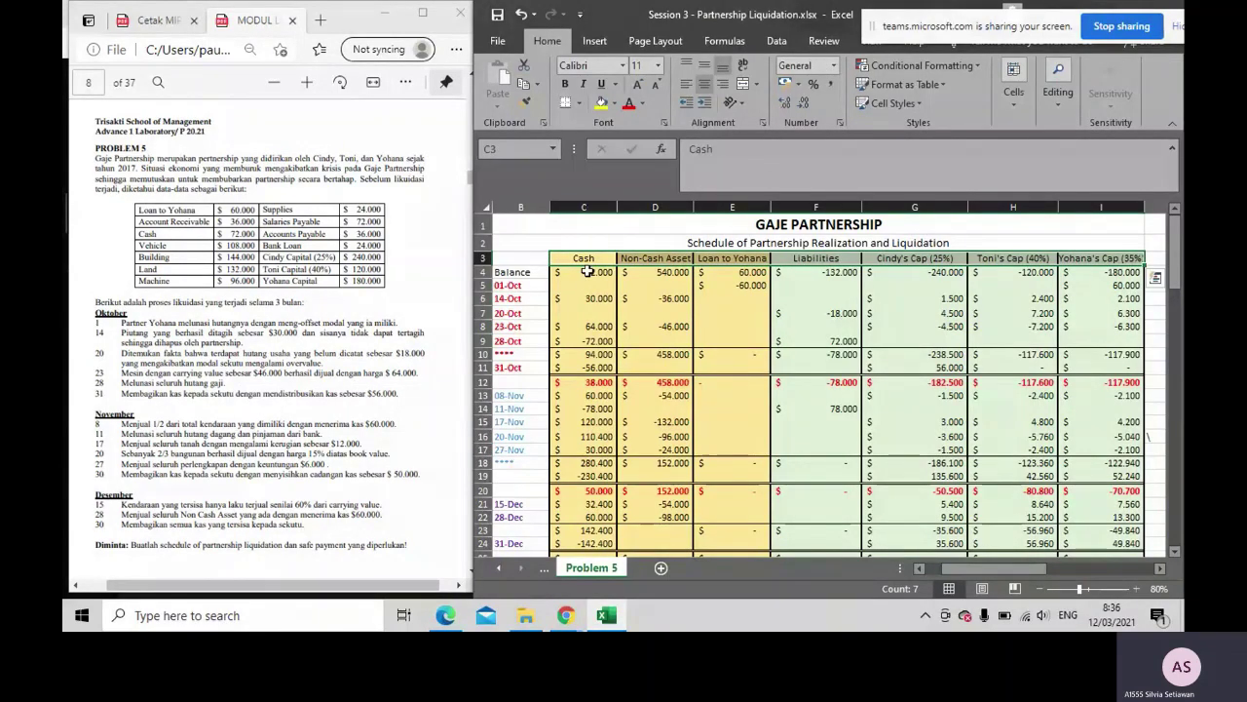
left_click_drag(588, 272, 1072, 275)
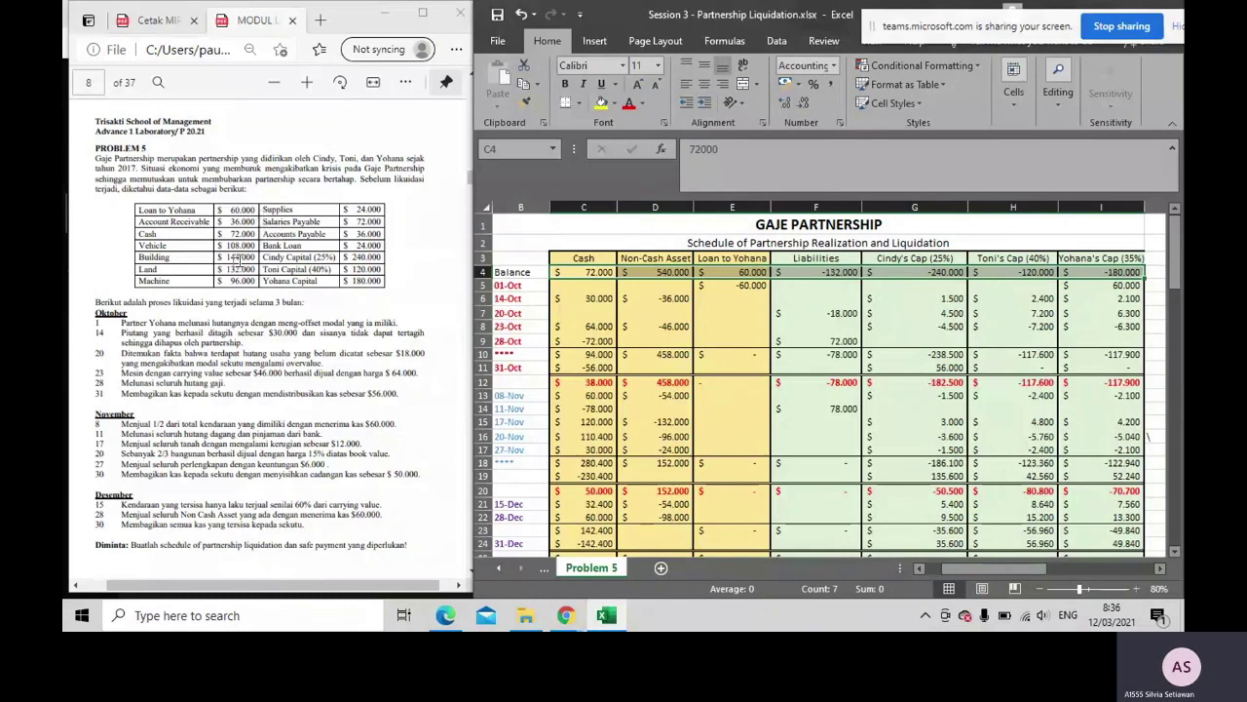
Check the opening Non-Cash Asset formula in D4 against the asset amounts listed in Problem 5
double_click(641, 273)
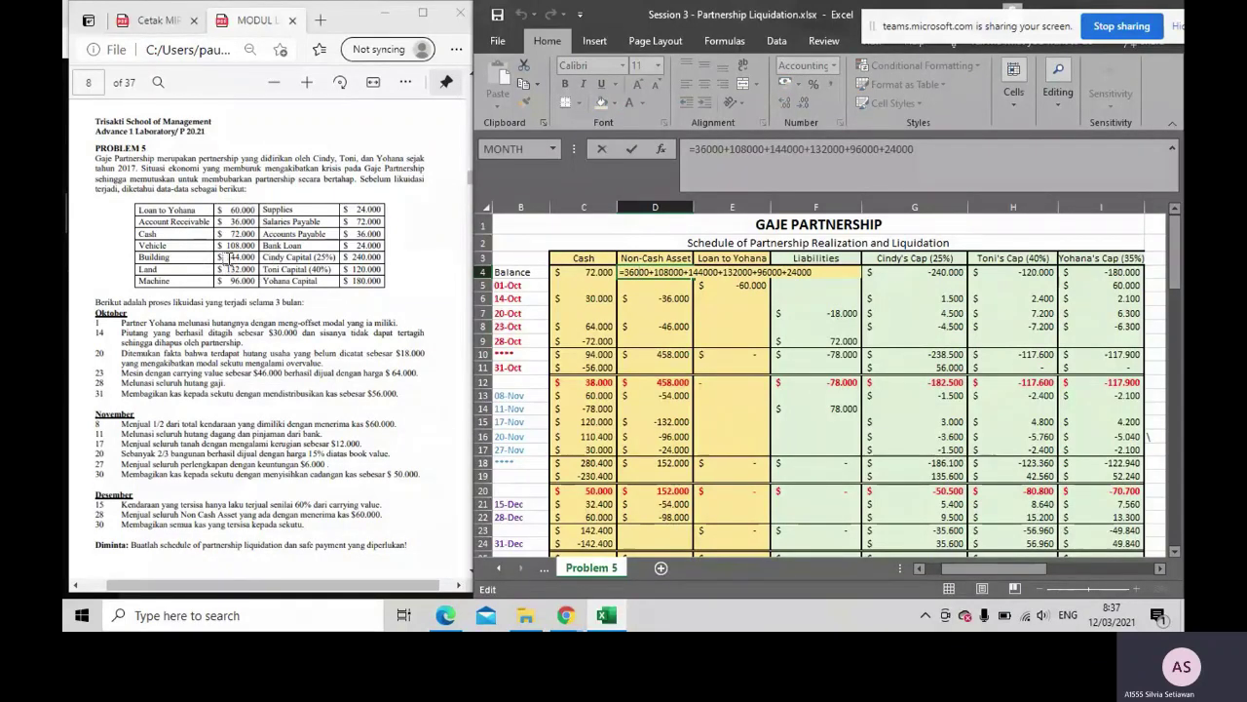
key("ctrl")
key("ctrl")
key("ctrl")
key("Return")
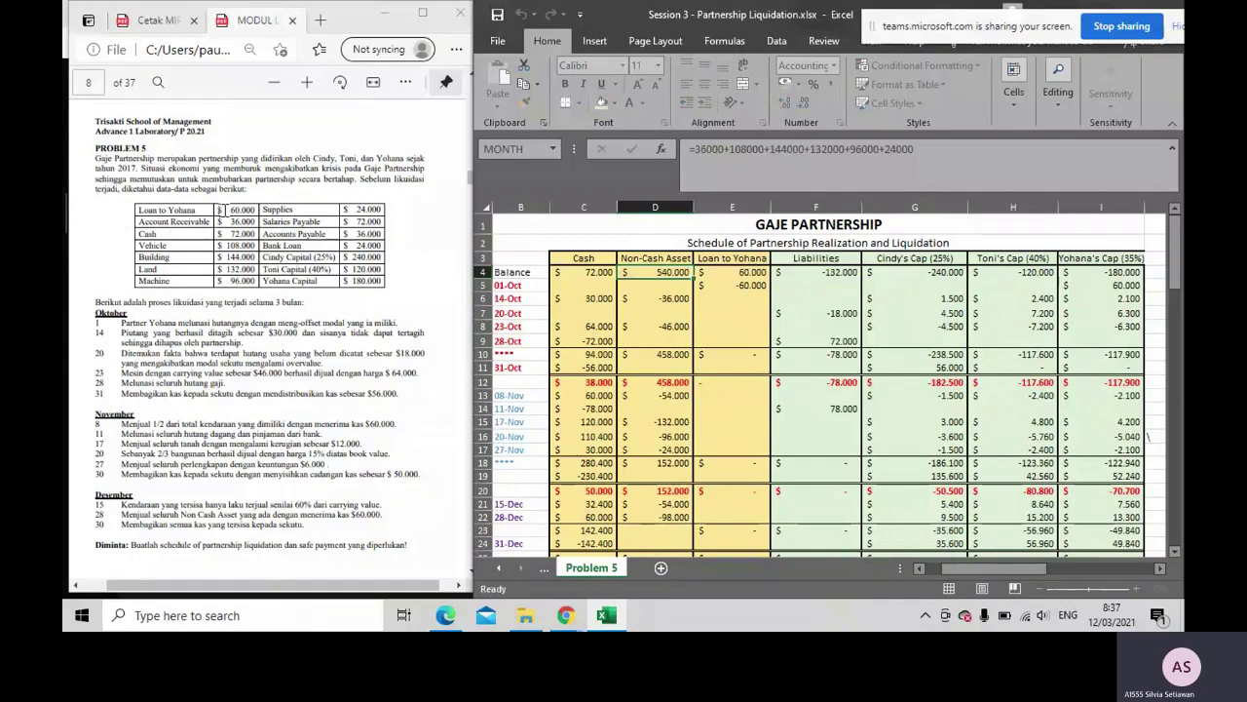
Check the partner loan amount in the problem's data and inspect the opening Liabilities formula in F4
key("ctrl")
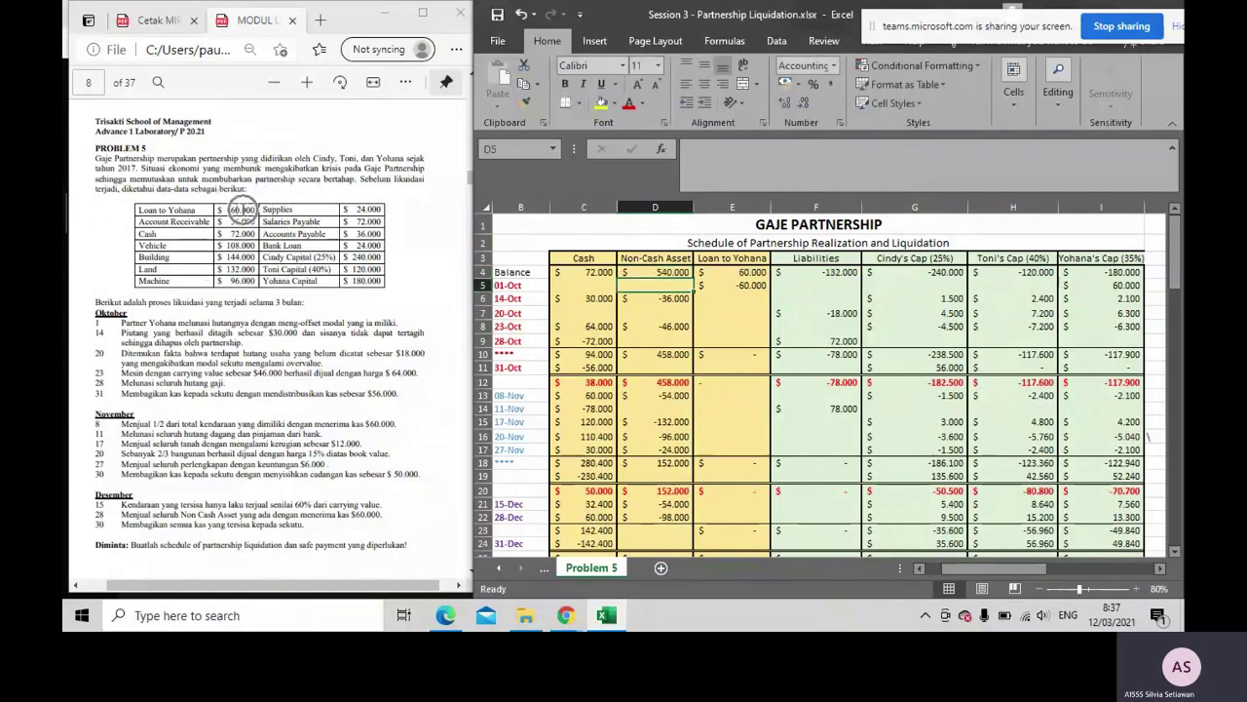
key("ctrl")
key("Up")
key("Right")
key("Right")
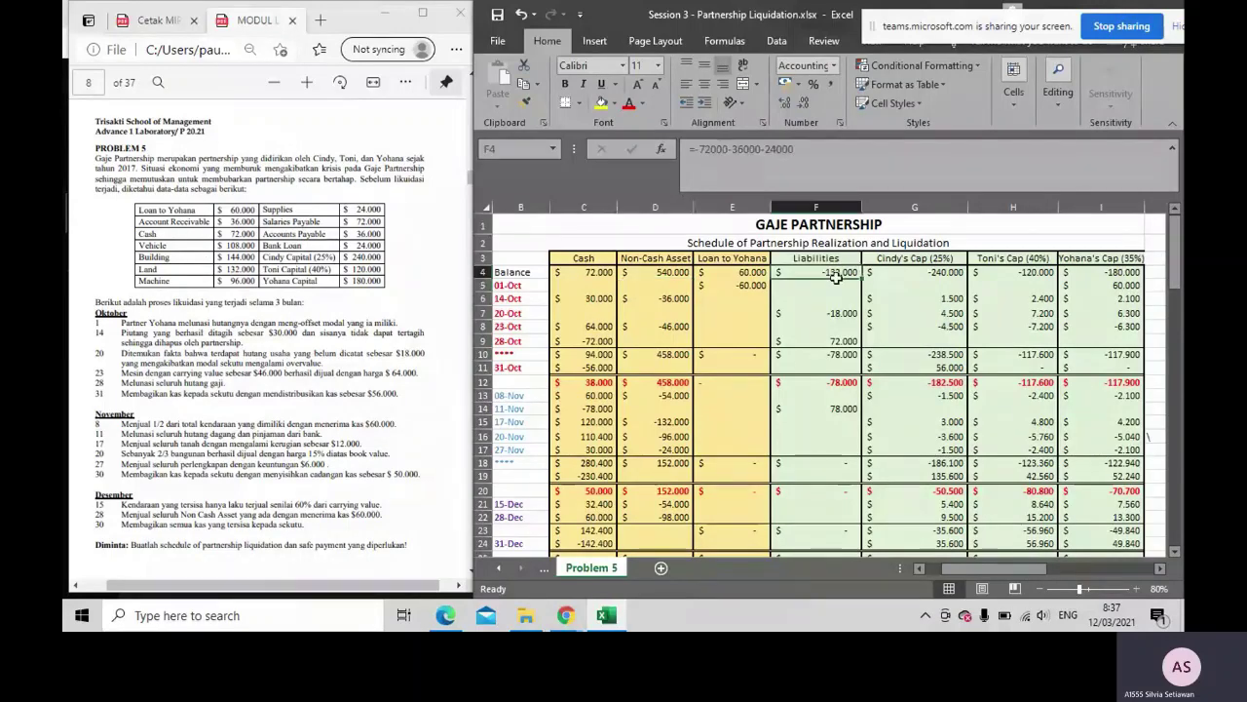
Check the opening capital in G4 and highlight the 25% and 40% partner shares in the Problem 5 data table
key("ctrl")
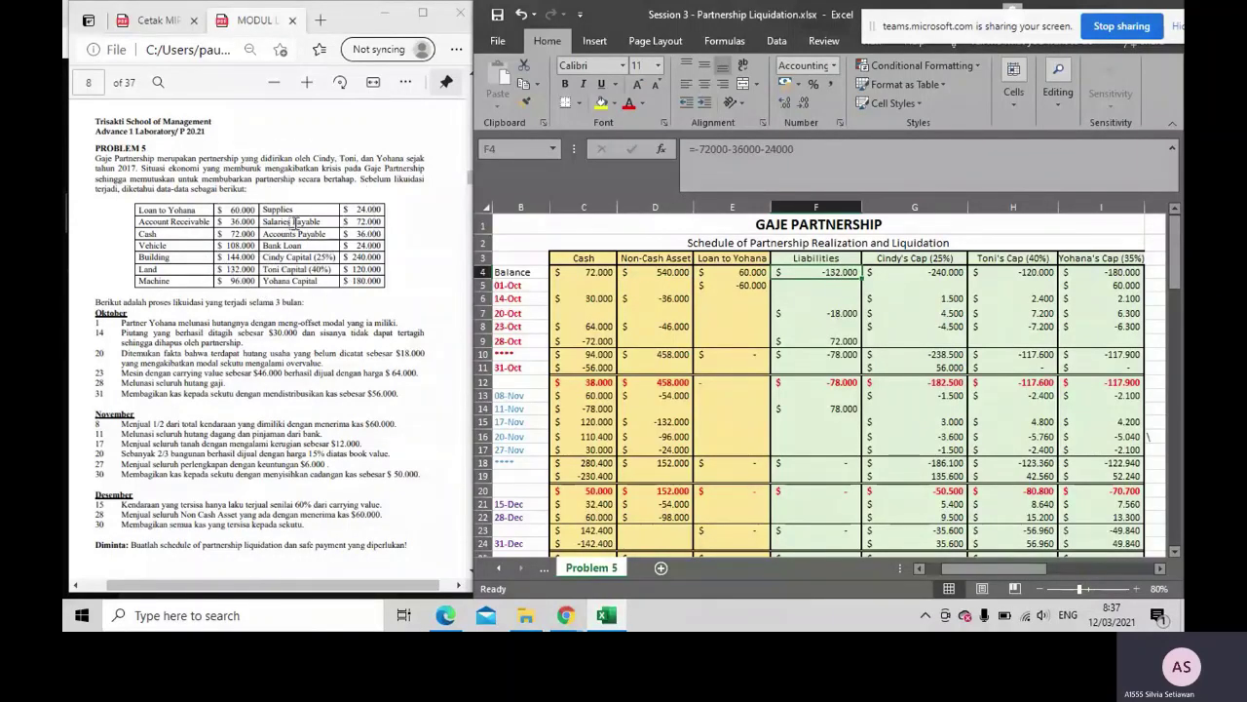
key("ctrl")
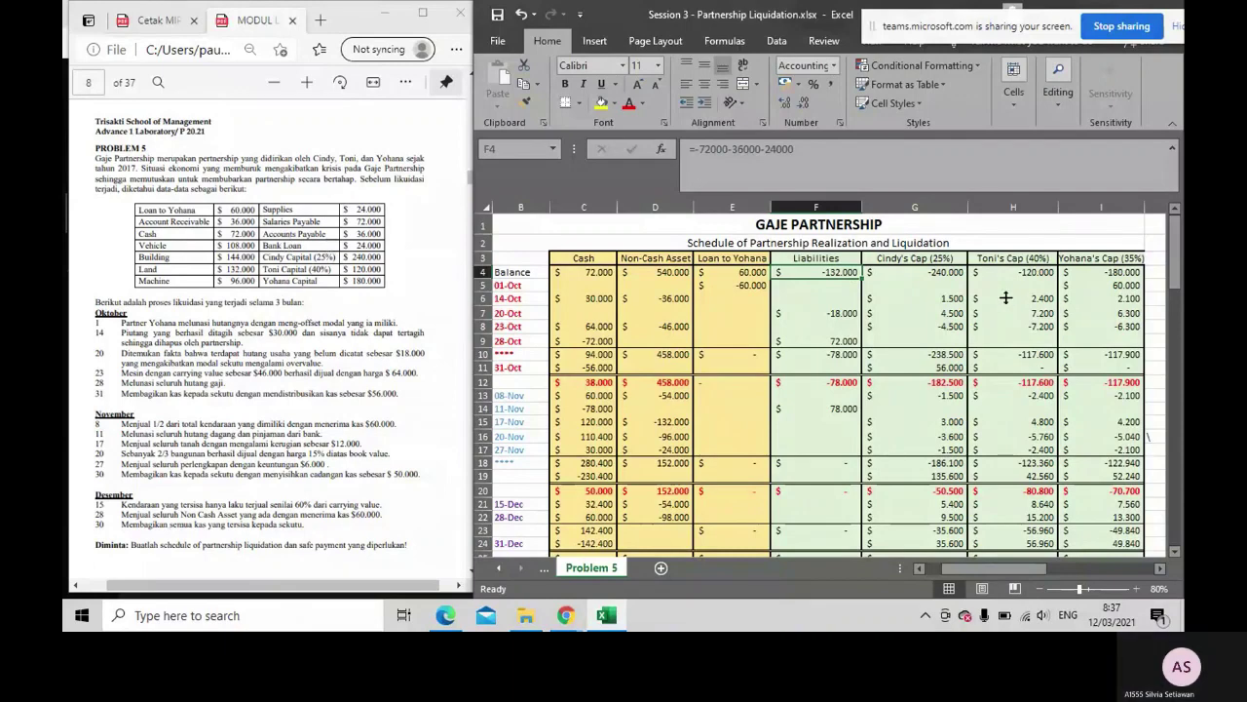
left_click(937, 273)
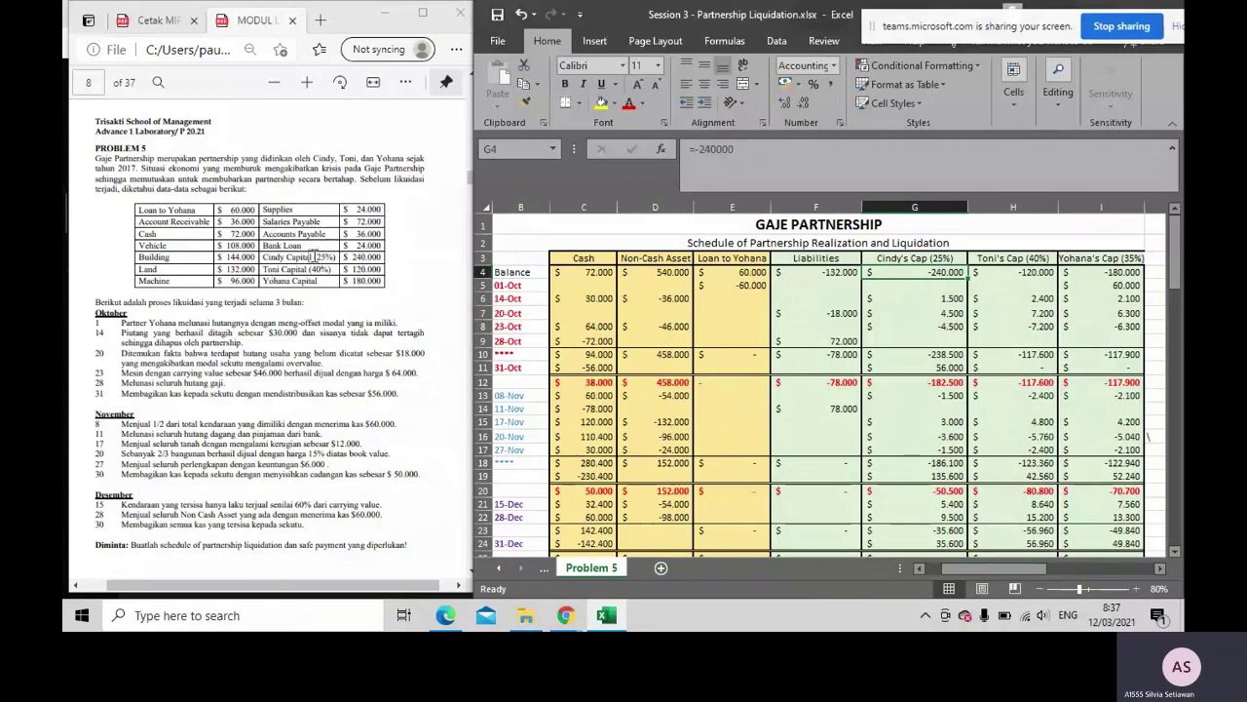
left_click_drag(313, 257, 336, 257)
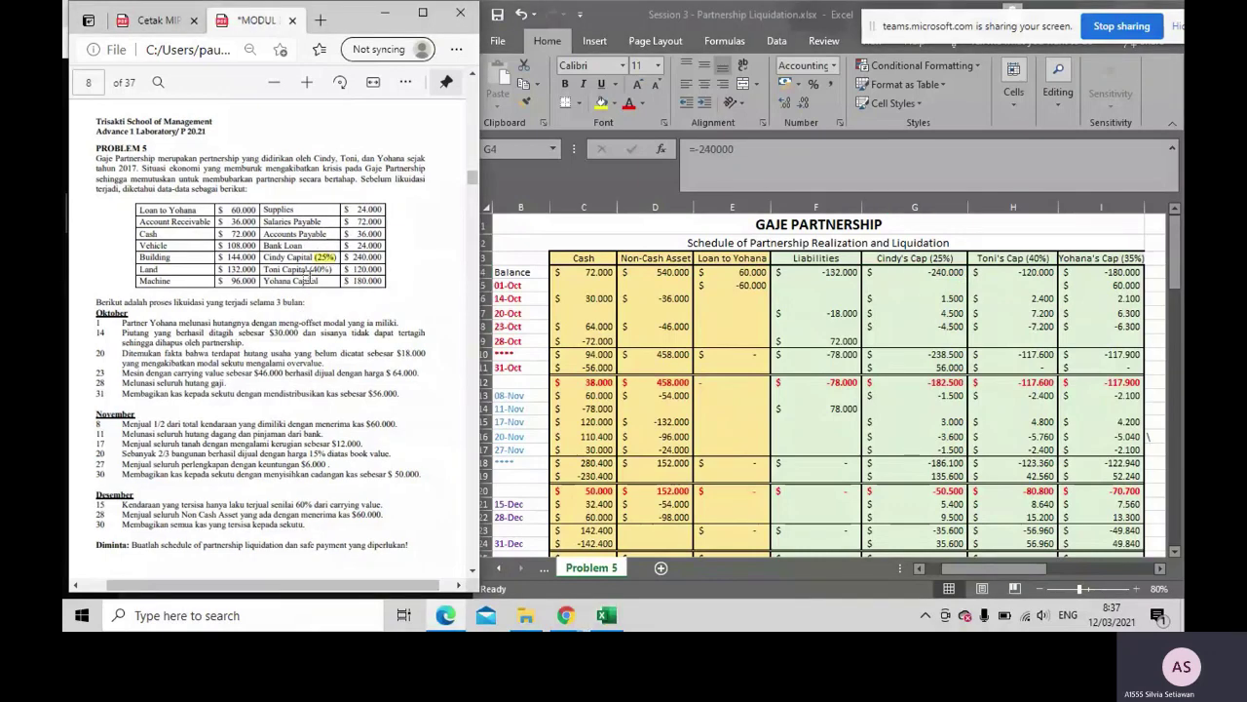
left_click_drag(310, 270, 331, 274)
Widen column I so the 35% partner's capital heading fits fully
left_click(969, 283)
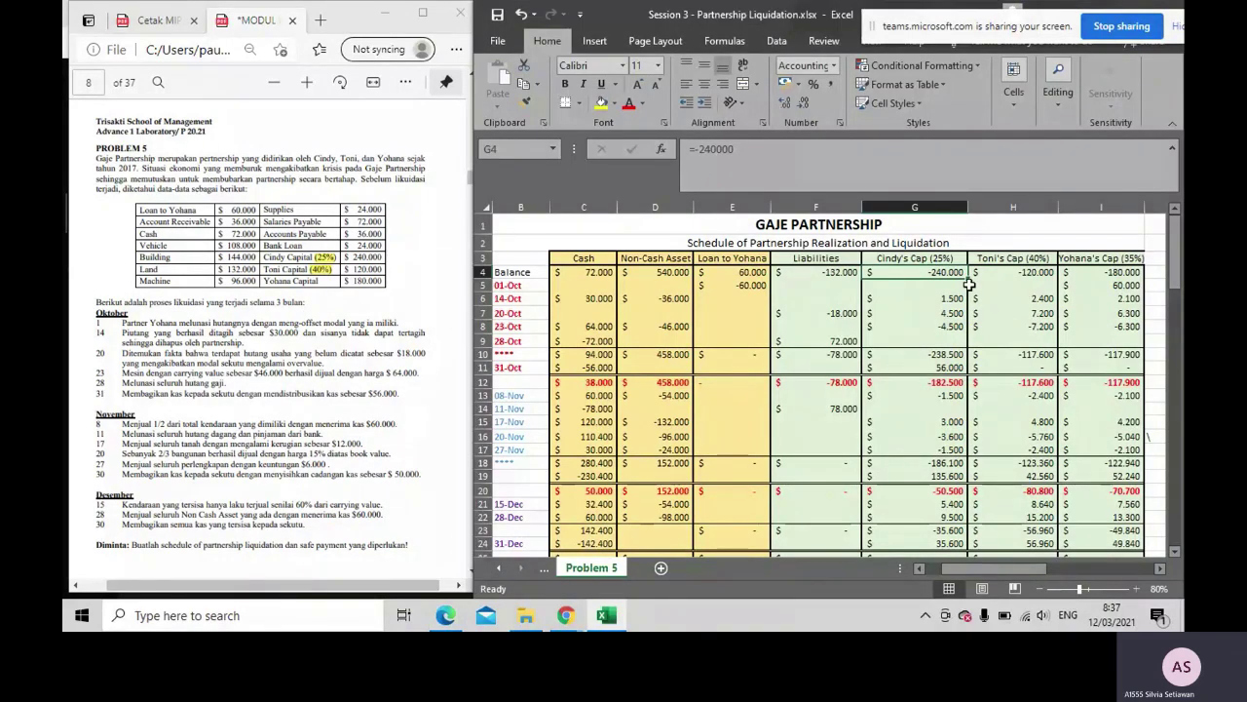
left_click(1109, 257)
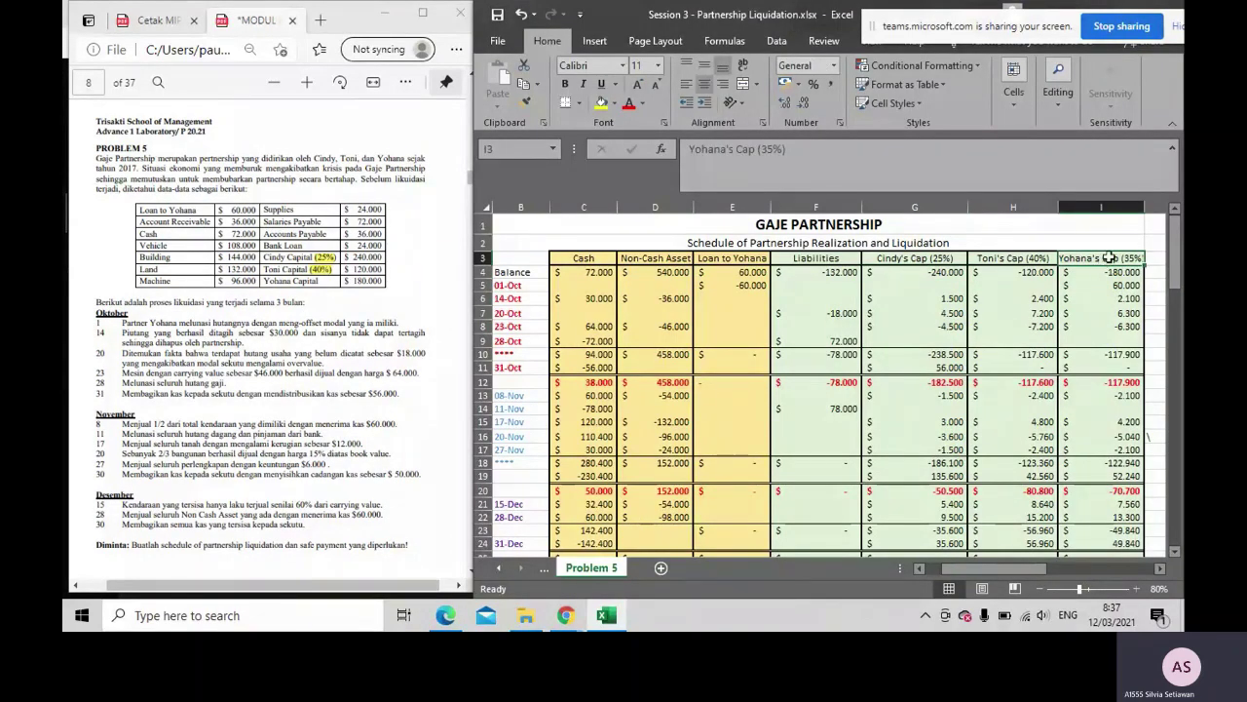
left_click_drag(1145, 209, 1152, 219)
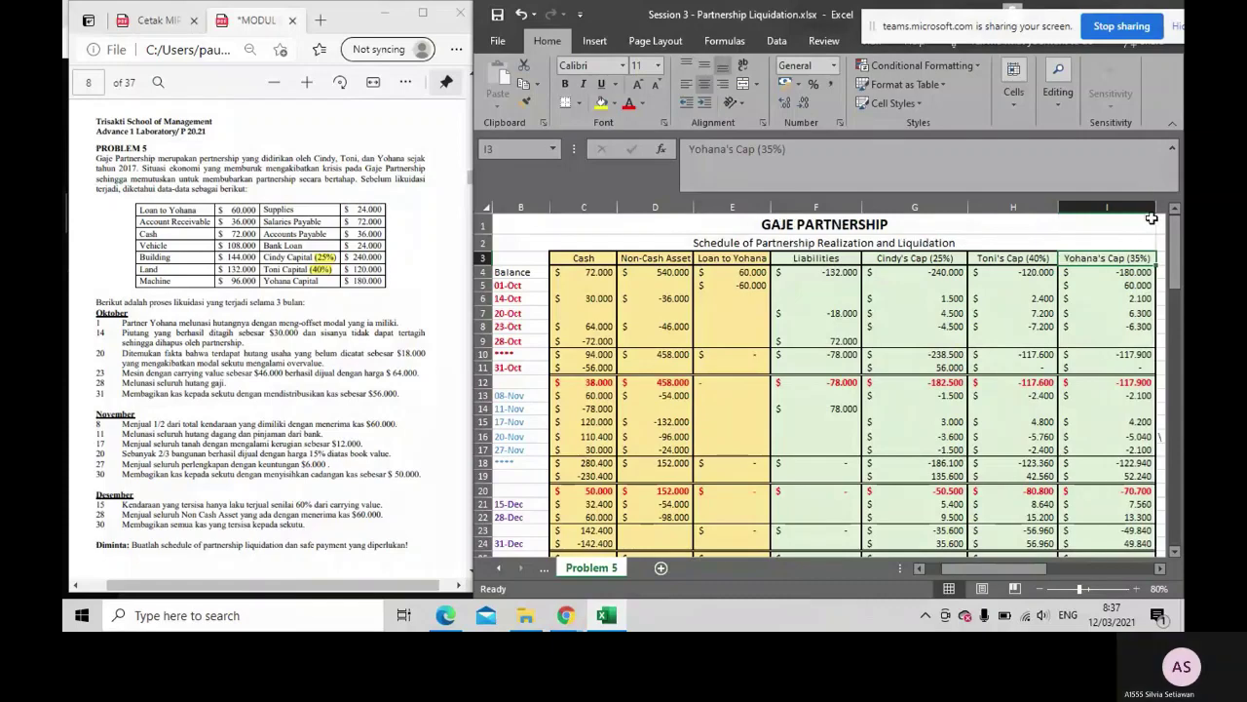
left_click(955, 357)
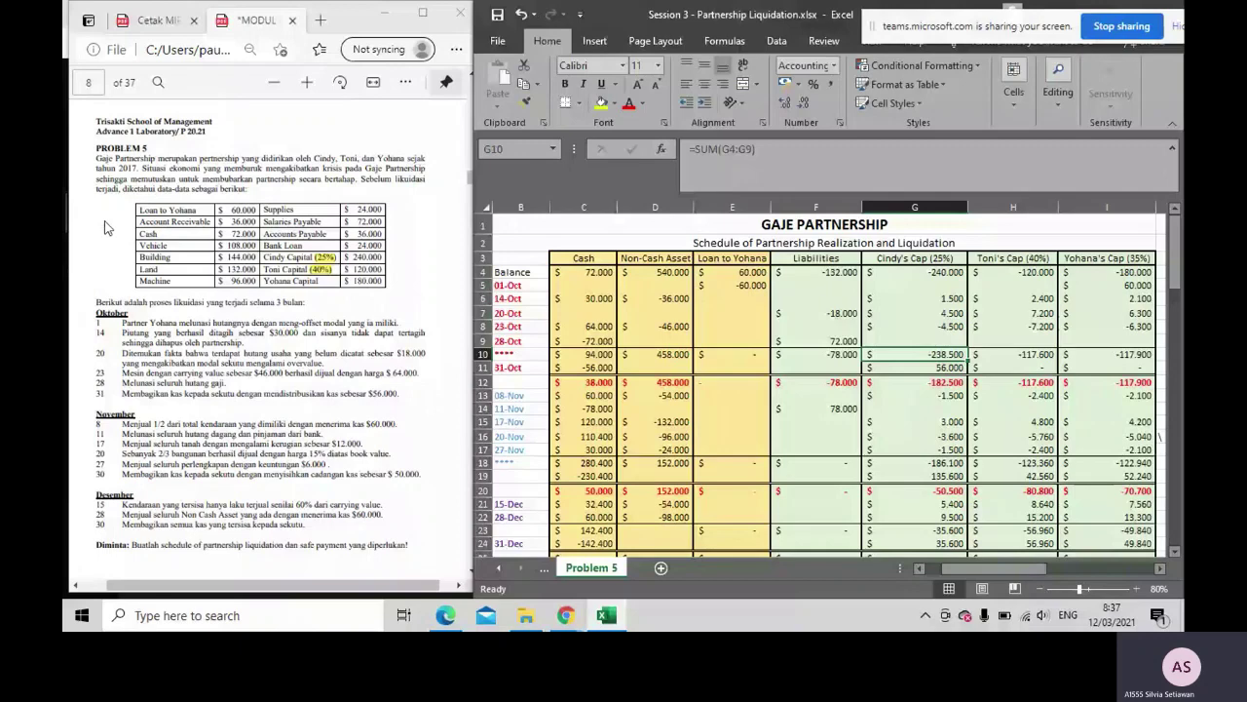
Highlight the partner loan row in the problem's data and check the 1 October loan offset in E5 and I5
left_click_drag(139, 209, 255, 209)
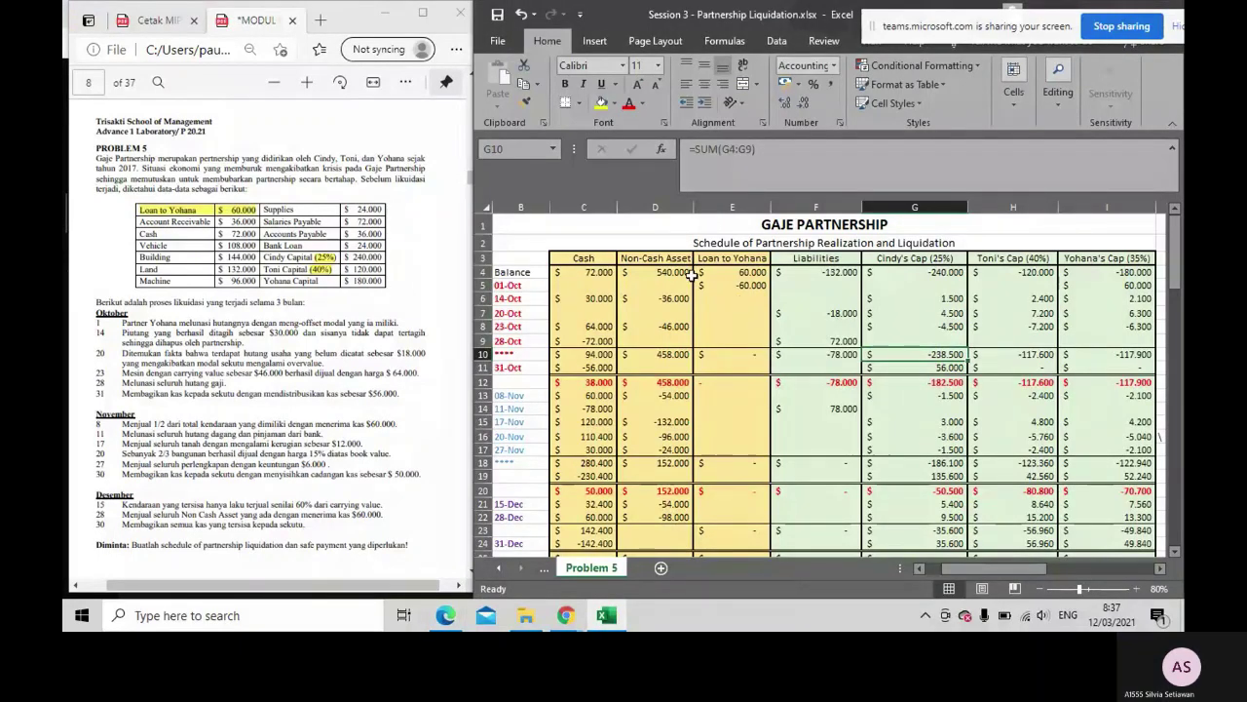
left_click(729, 287)
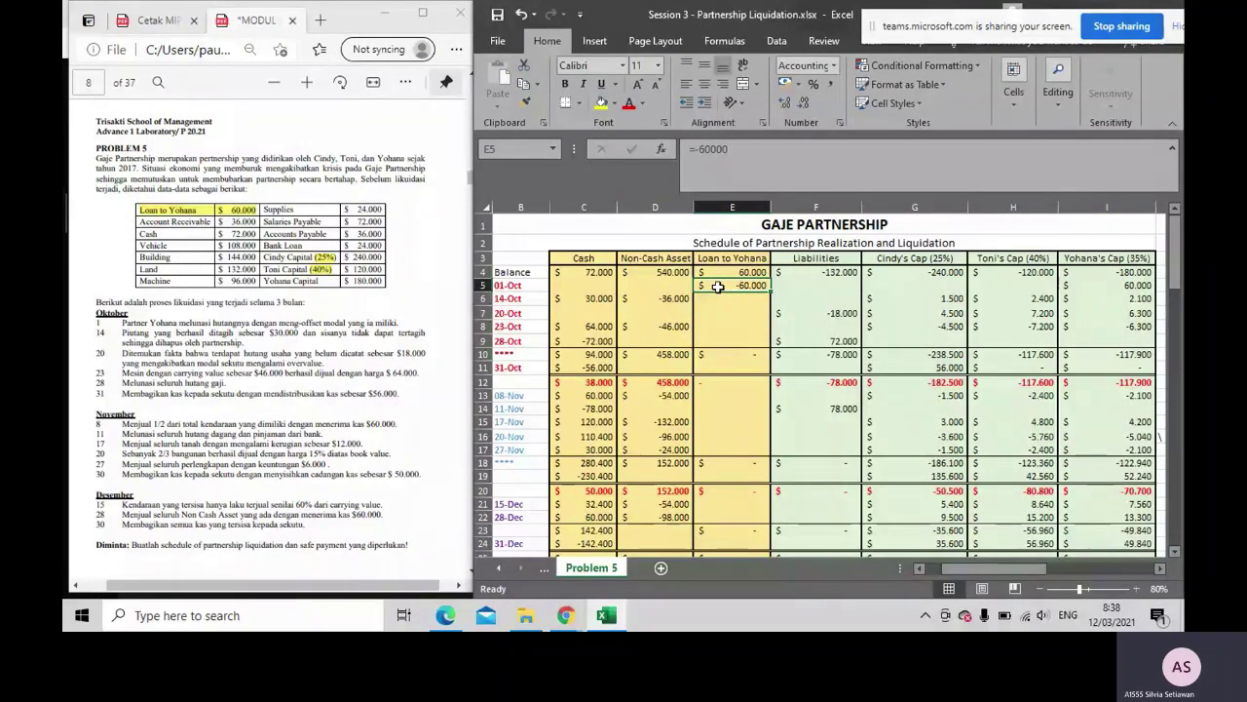
left_click(717, 285)
left_click(1079, 285)
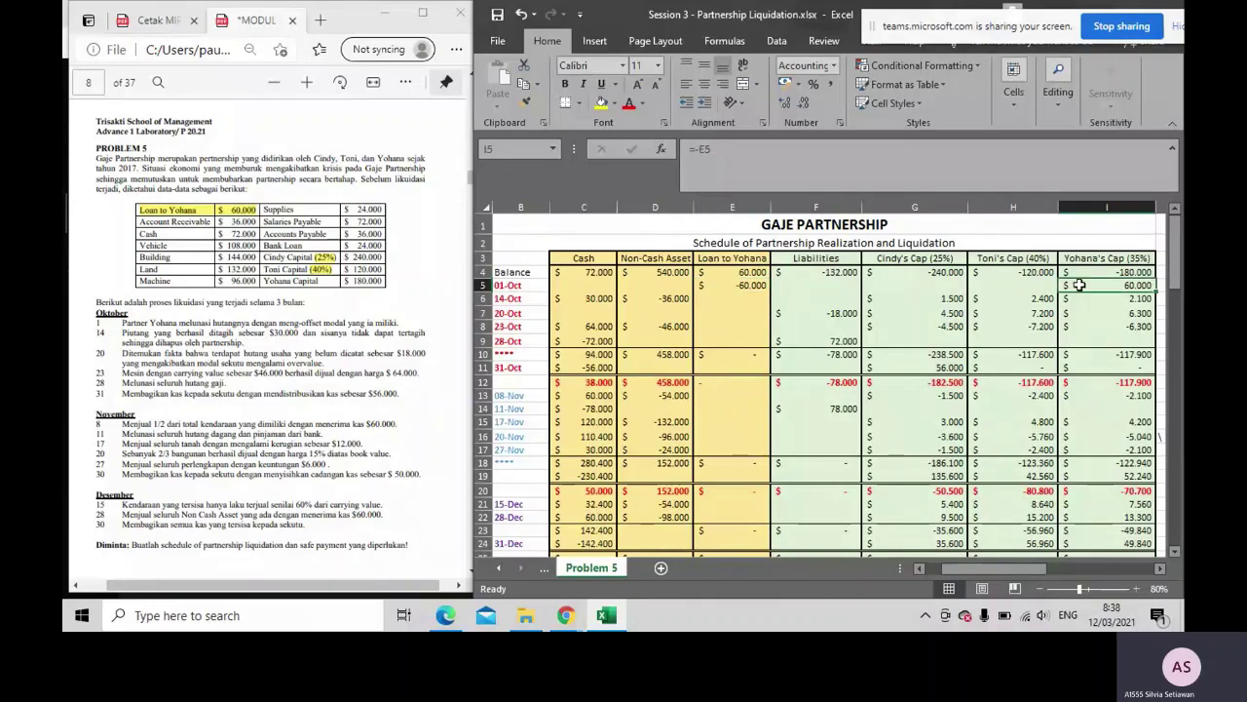
left_click(1079, 284)
left_click(1080, 285)
left_click(1101, 272)
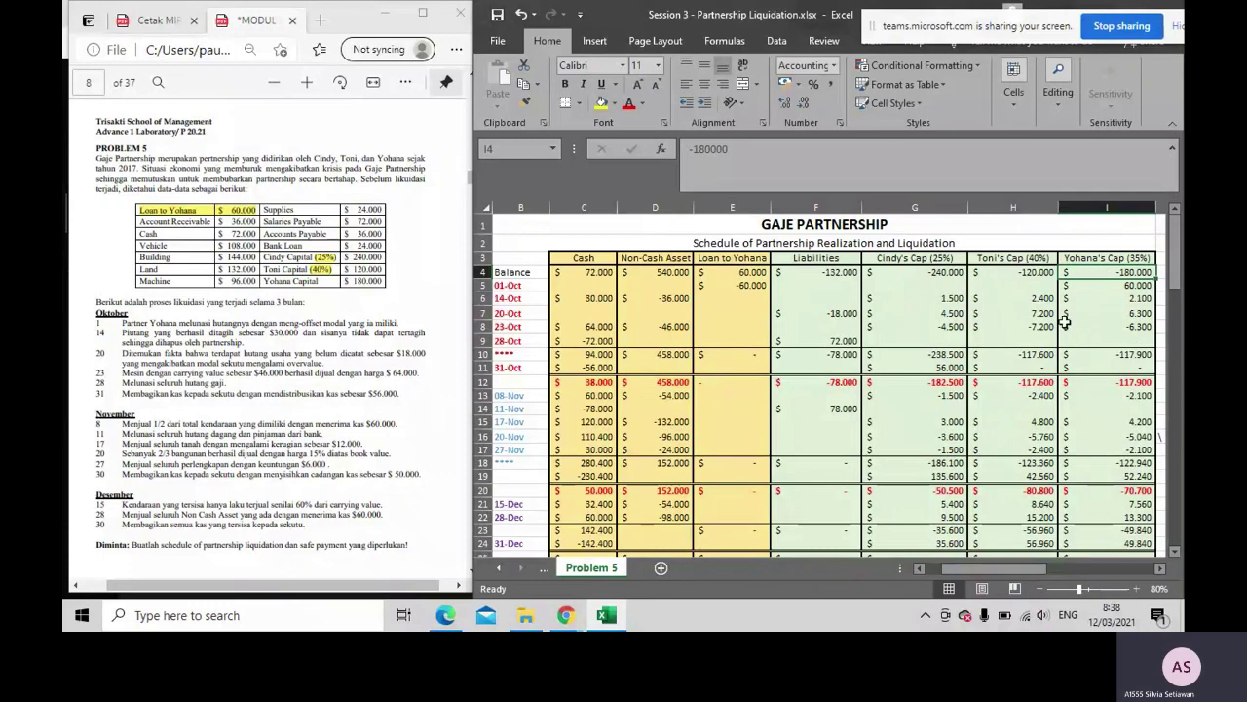
left_click(1086, 286)
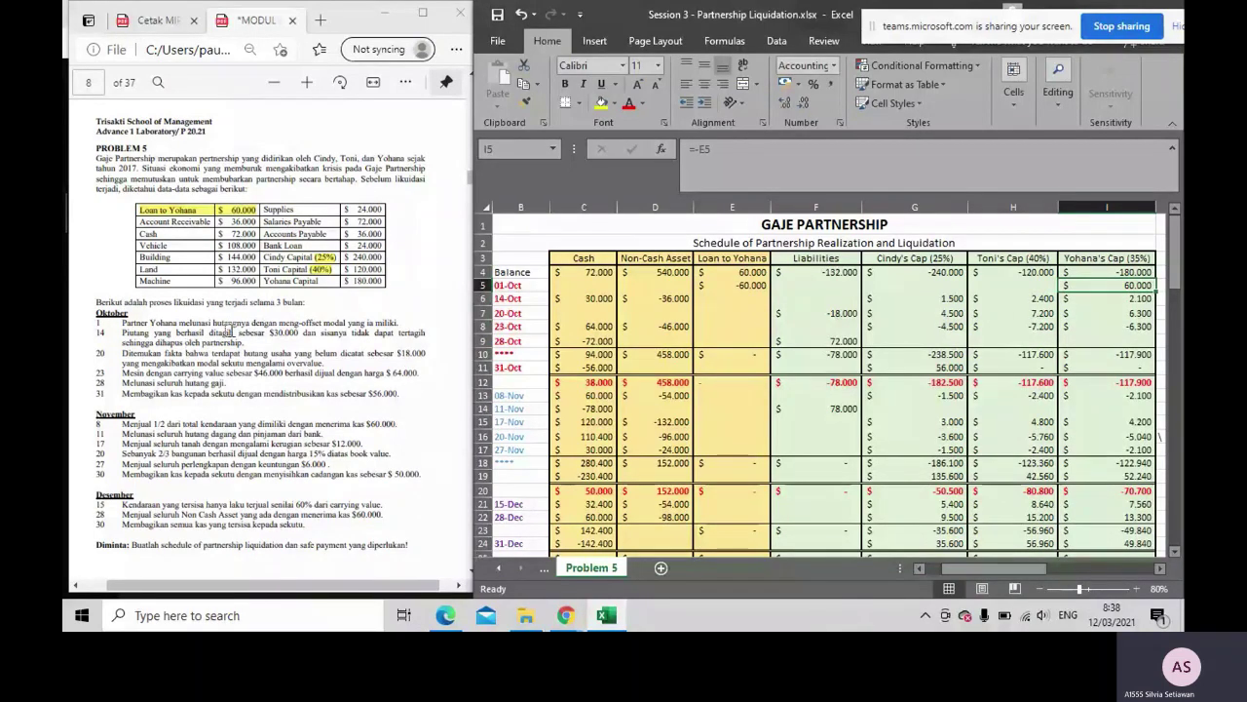
Highlight the Account Receivable row in the problem's data and the $30.000 collected amount in the 14 October transaction
left_click(281, 334)
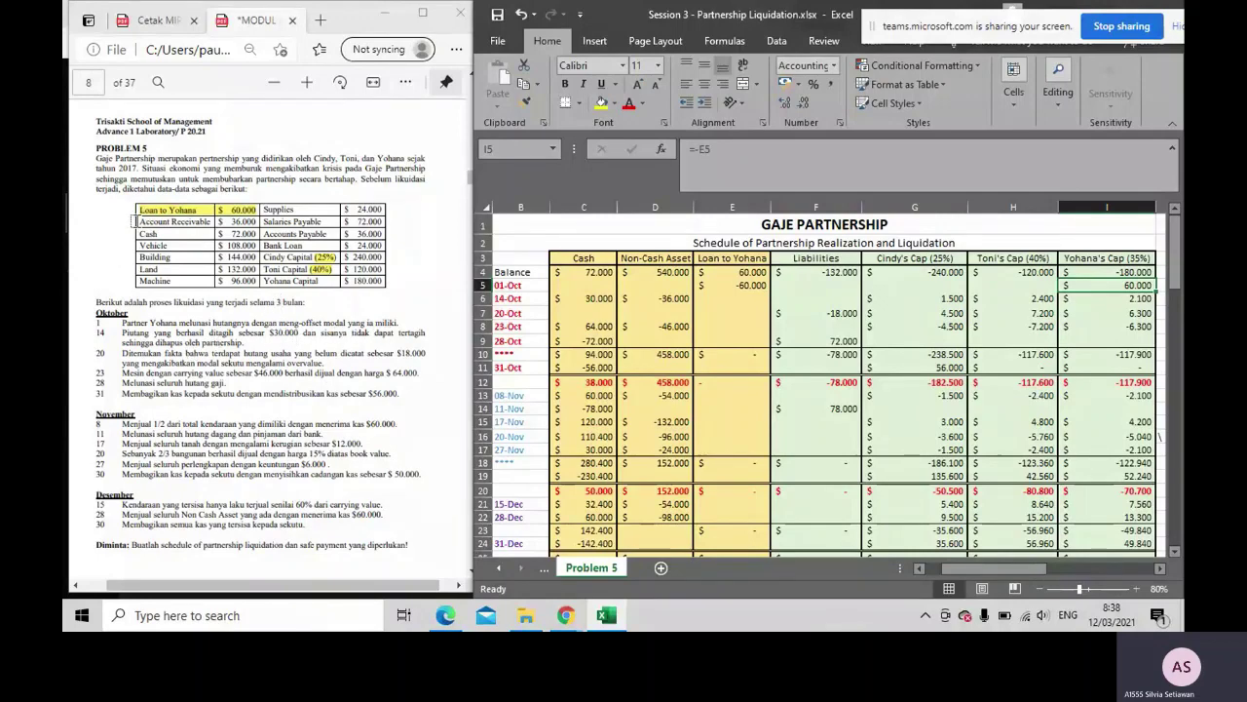
left_click_drag(134, 221, 252, 216)
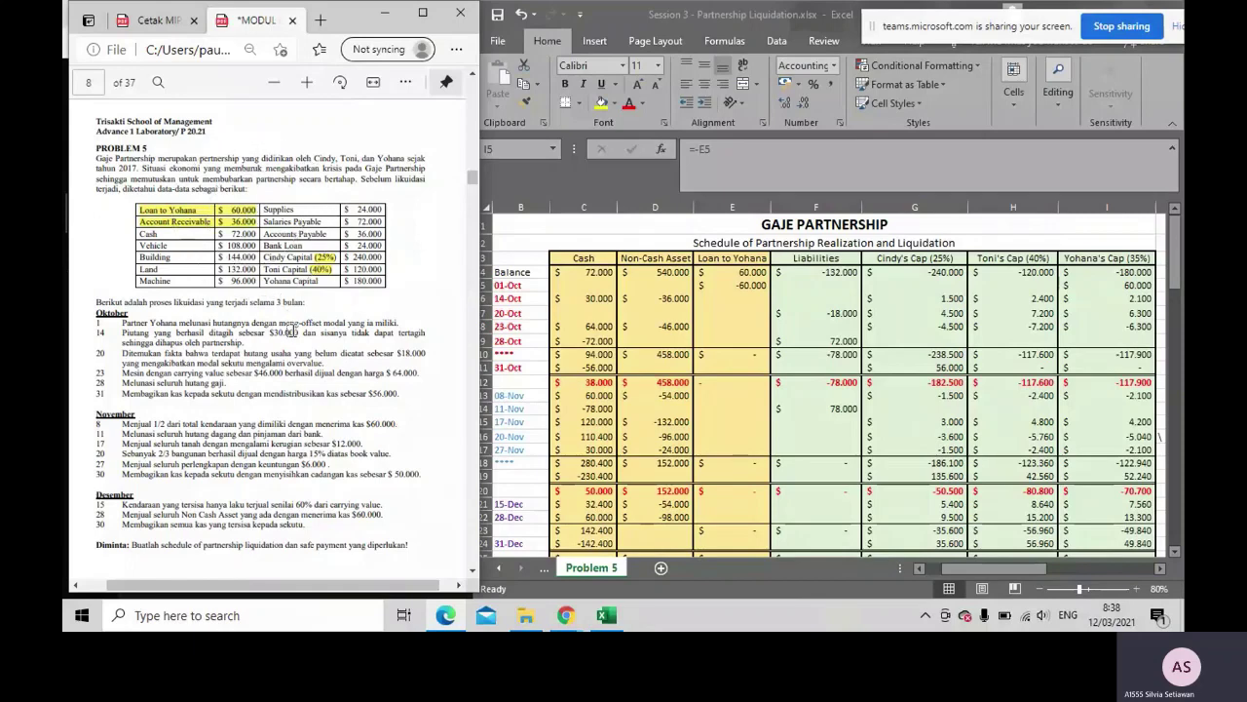
left_click_drag(269, 332, 302, 338)
Examine the 14 October cash, non-cash asset and partner loss-sharing formulas in row 6
left_click(587, 299)
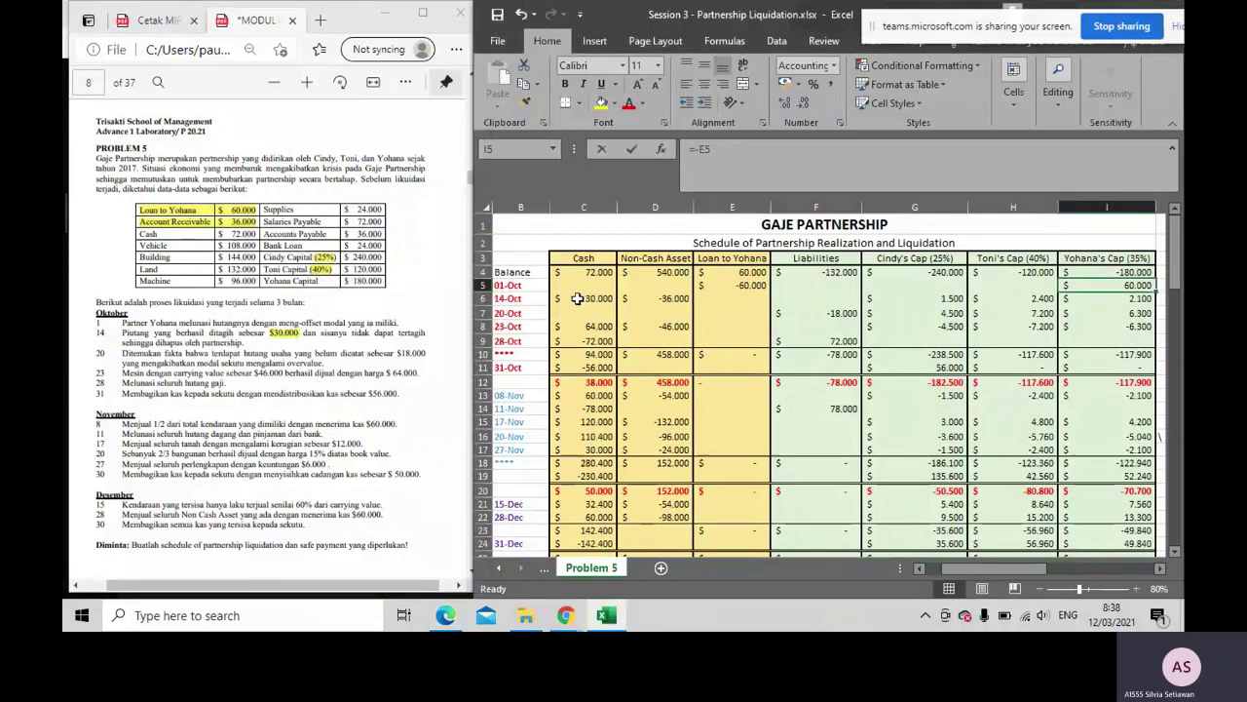
key("F2")
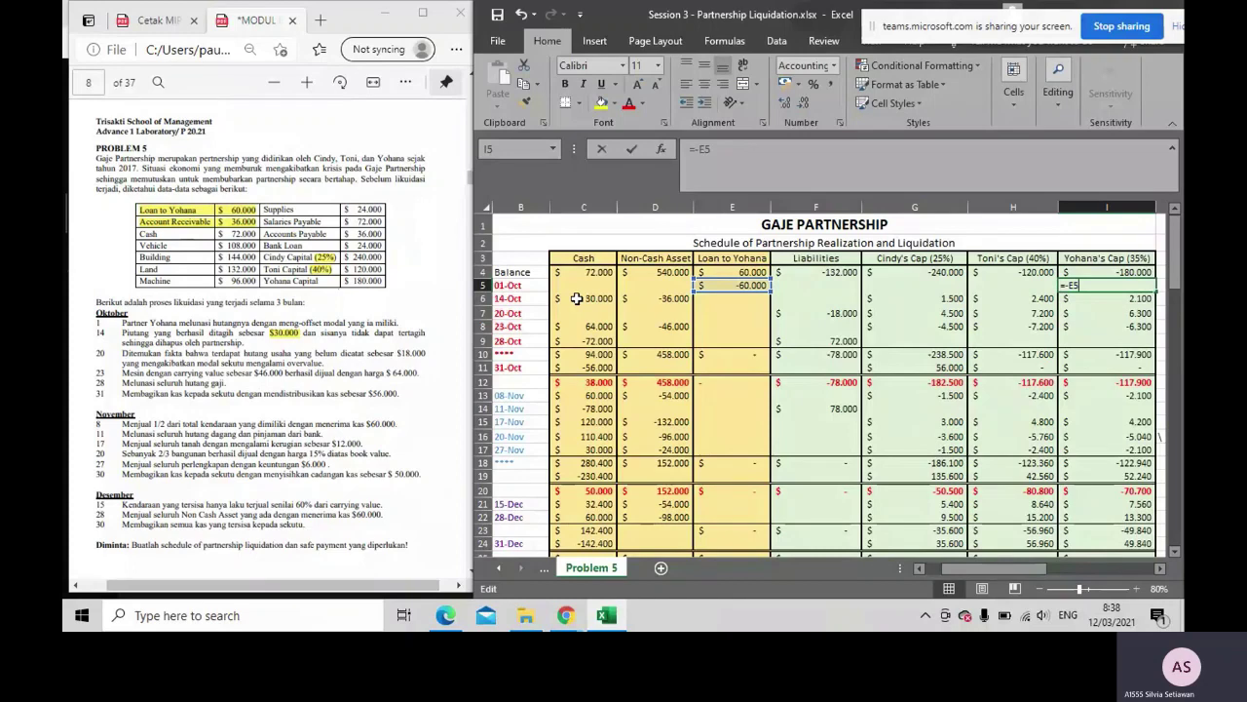
left_click(644, 299)
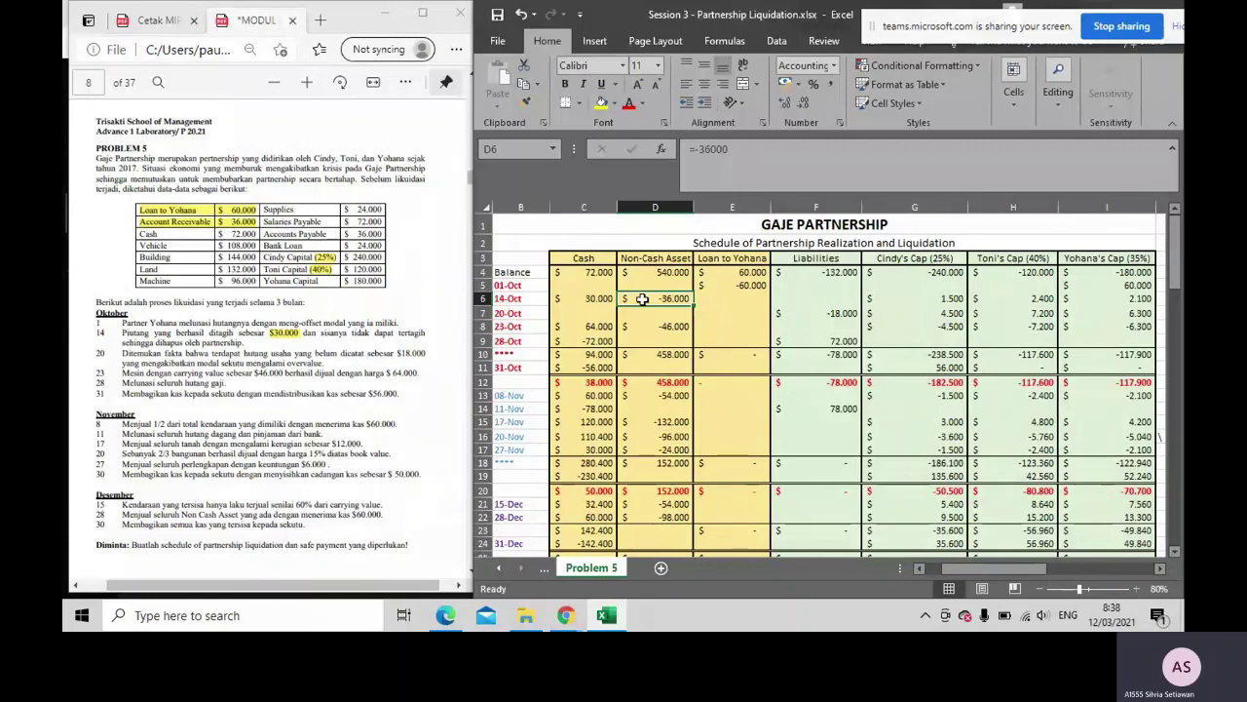
left_click(593, 298)
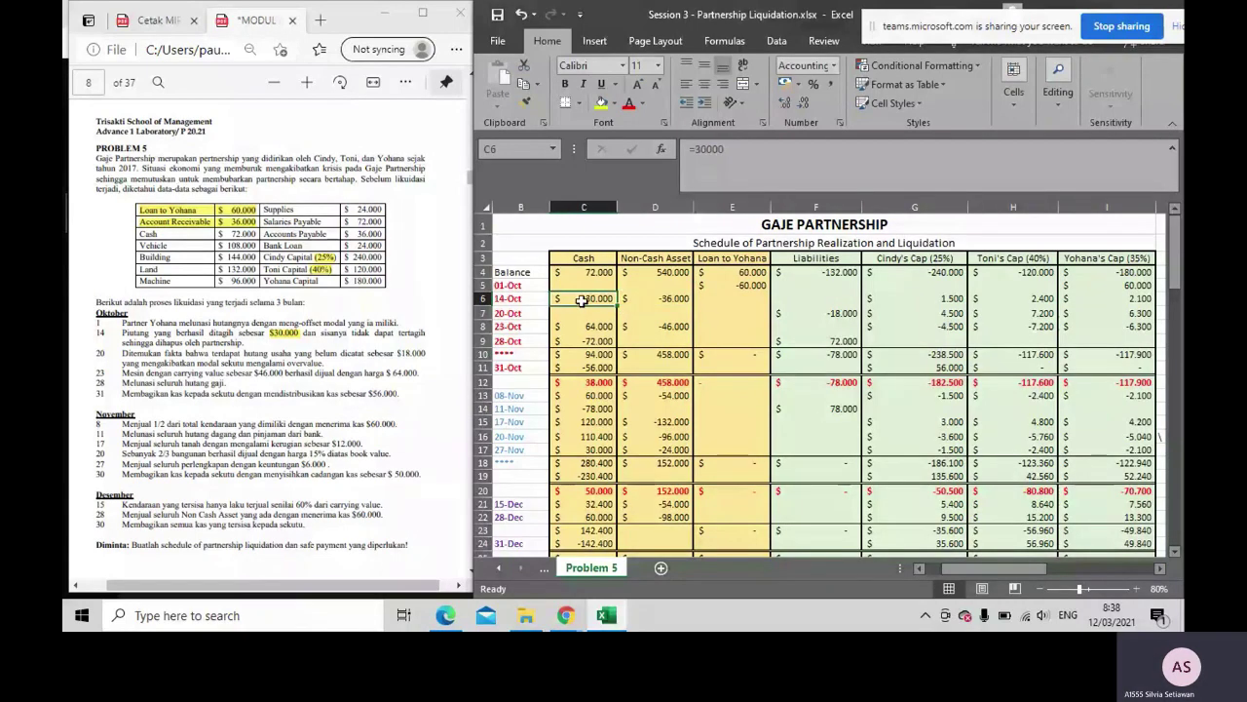
left_click(868, 299)
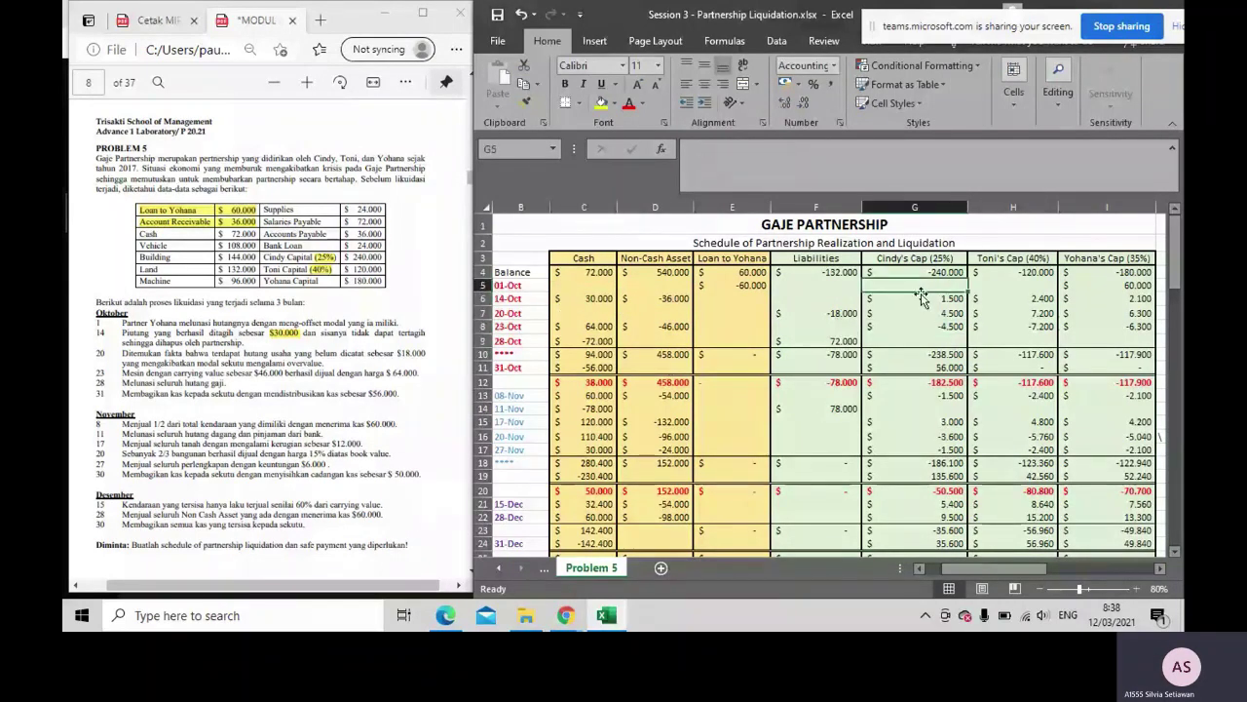
double_click(999, 299)
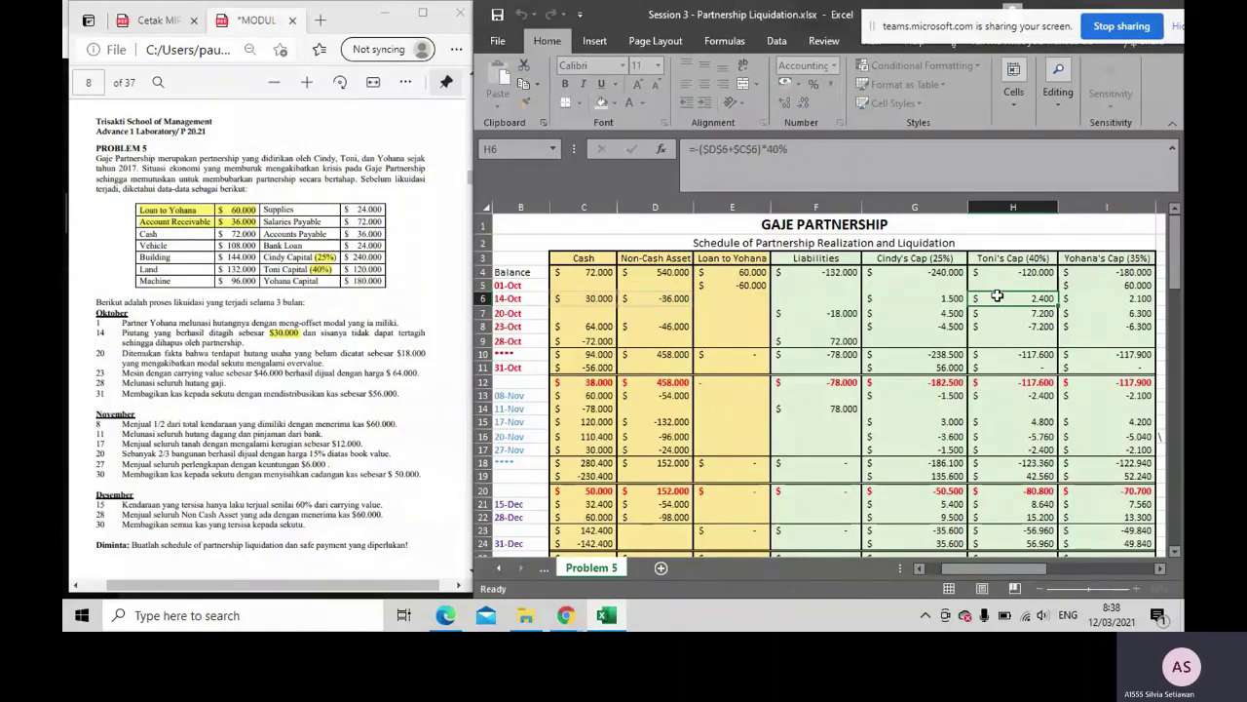
double_click(1075, 300)
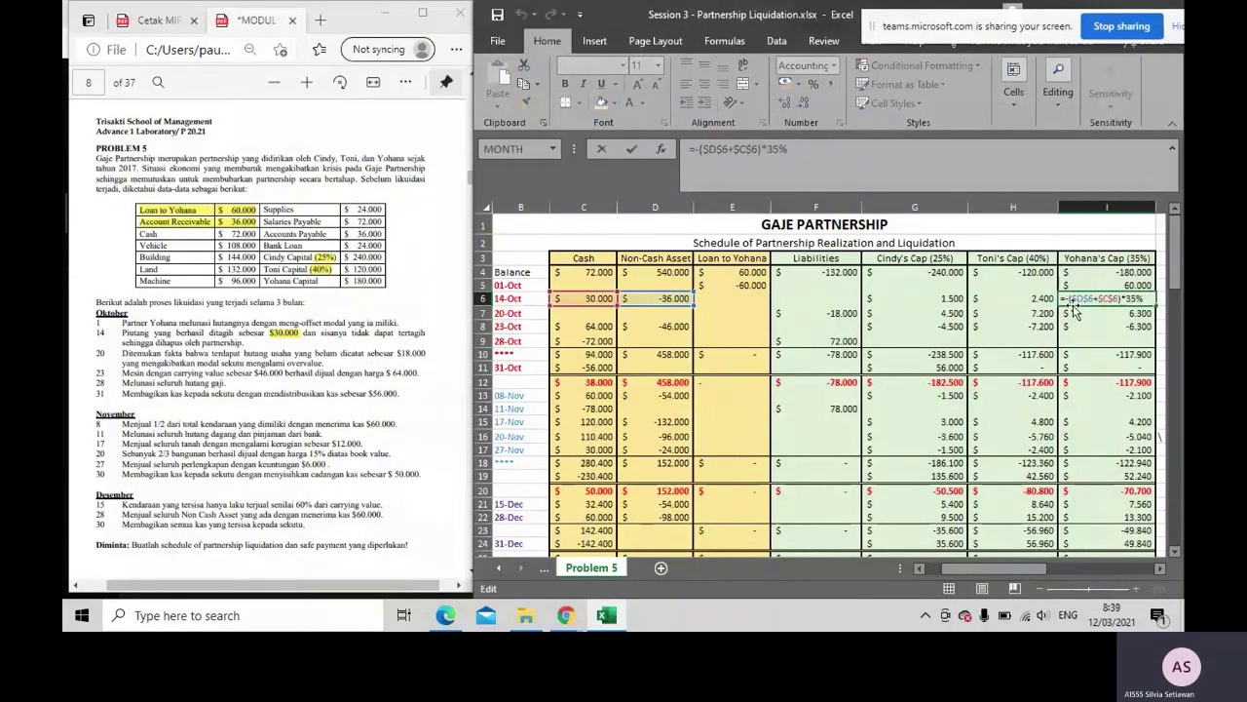
left_click(957, 331)
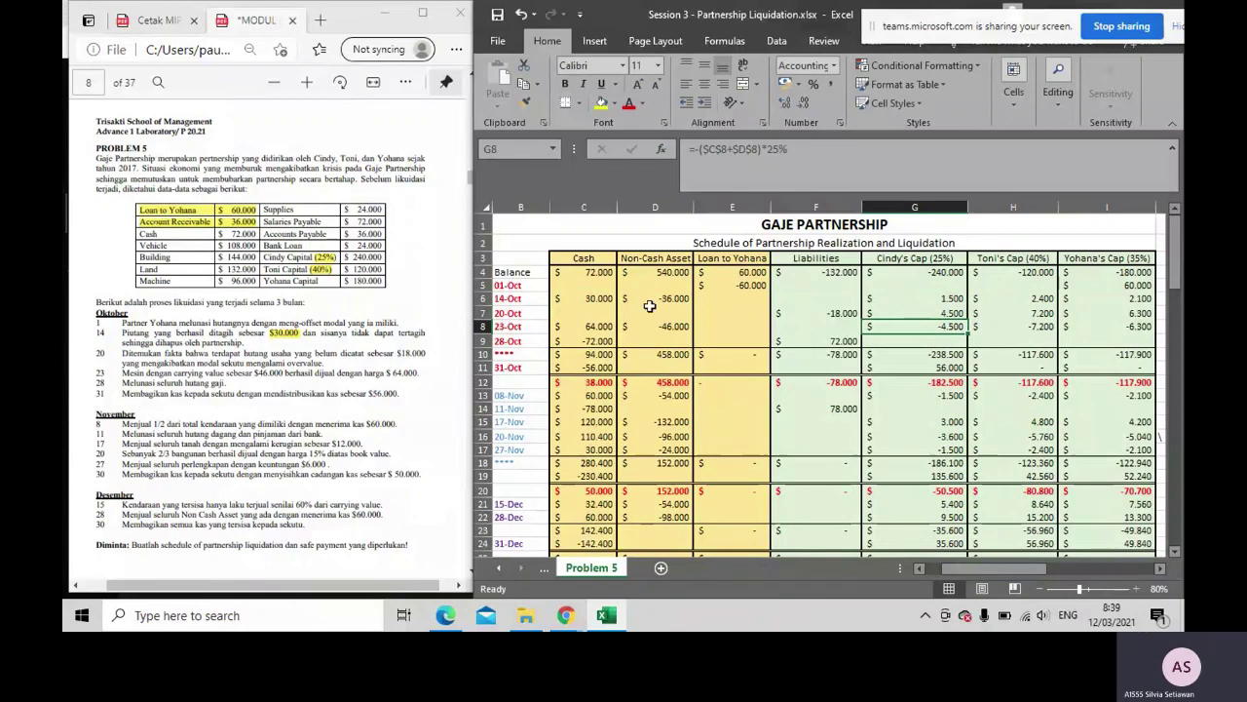
Highlight "hutang usaha" and $18.000 in the 20 October transaction and "Piutang" in the 14 October one
left_click(524, 310)
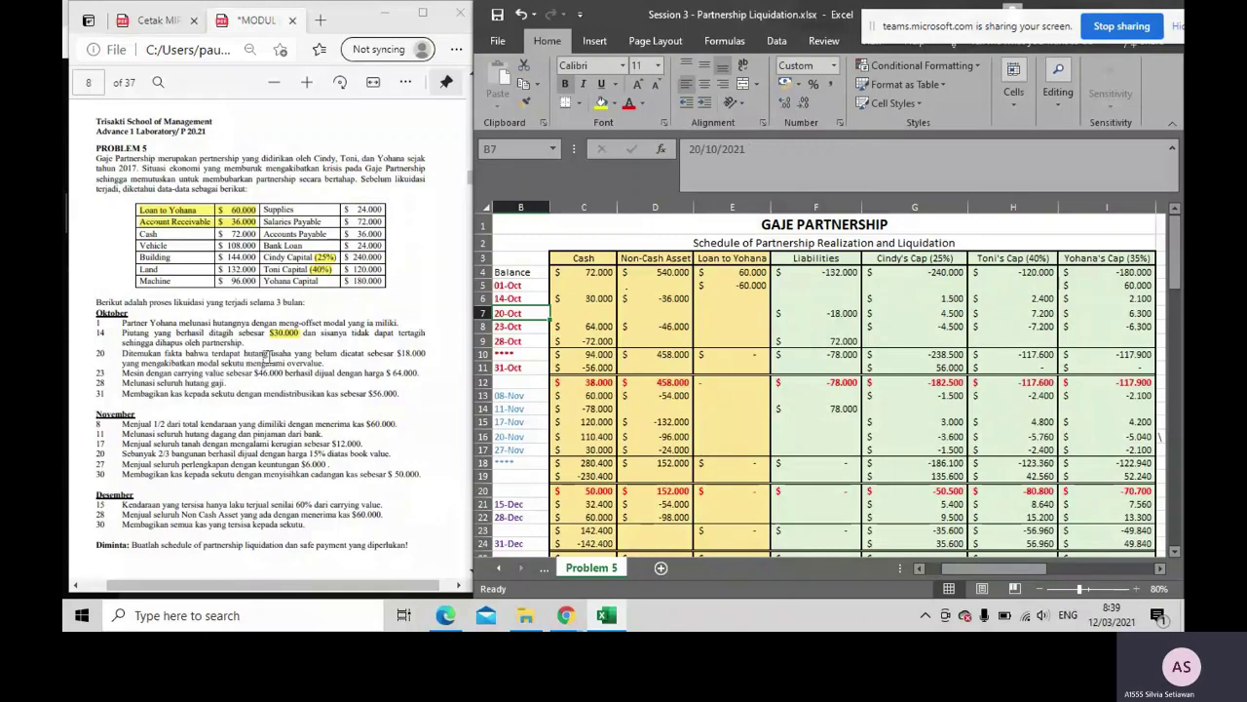
left_click(396, 353)
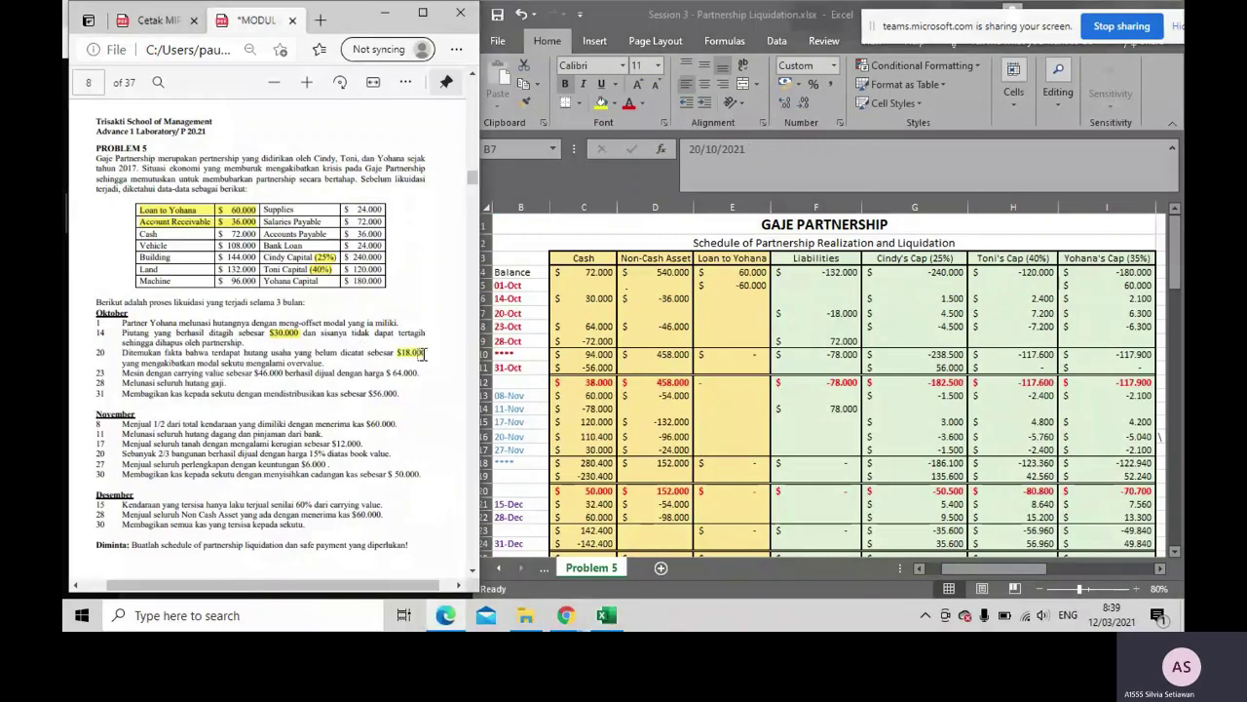
left_click_drag(239, 357, 289, 356)
left_click_drag(121, 334, 149, 333)
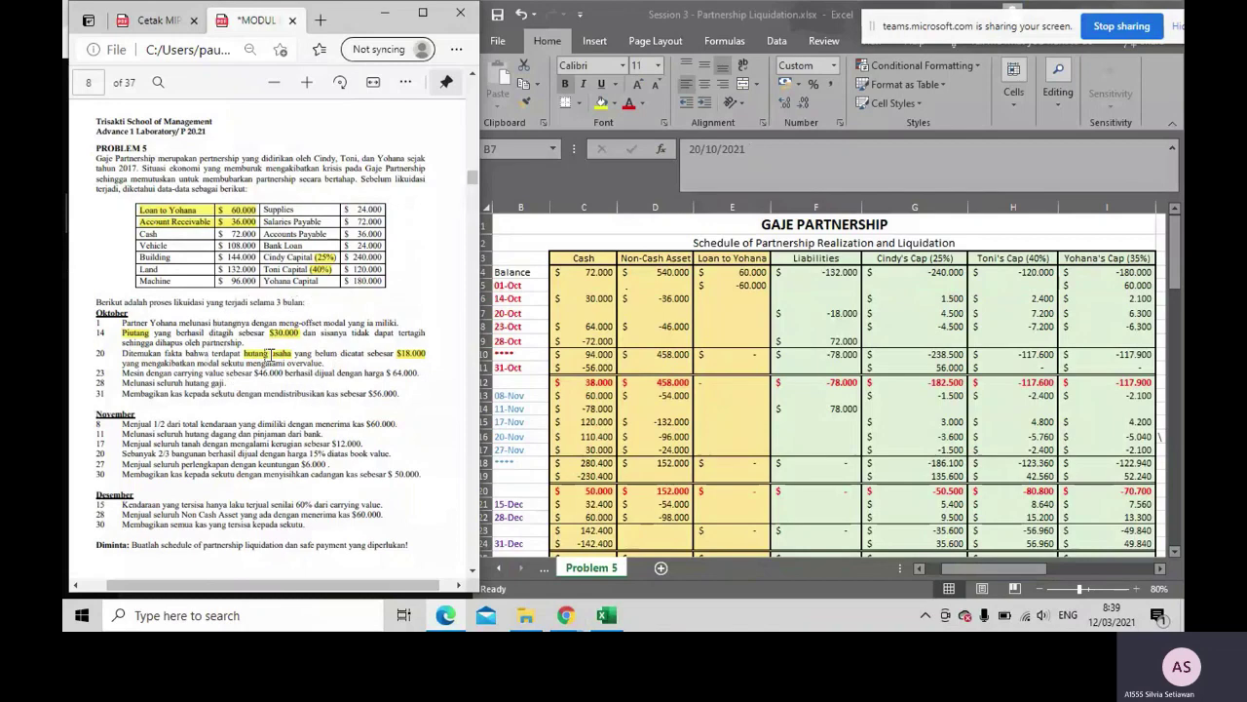
Compare the 20 October Liabilities entry in F7 with the opening liabilities formula in F4
left_click(655, 333)
left_click(826, 314)
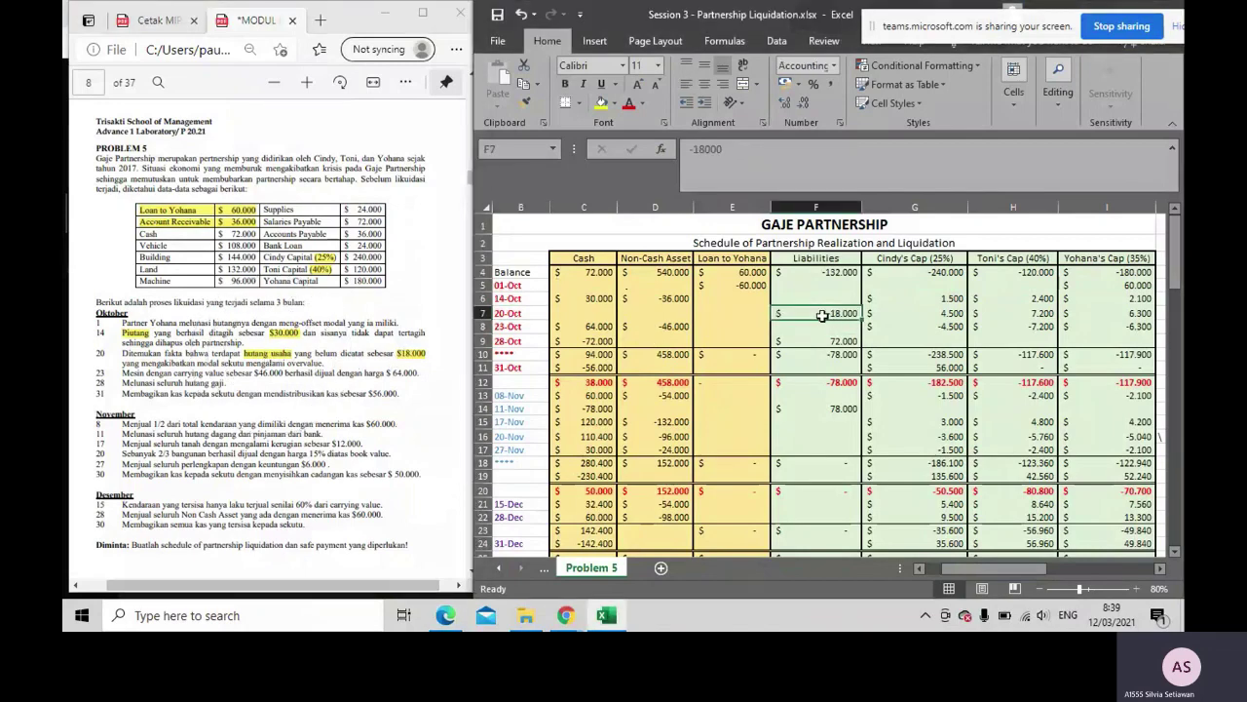
left_click(806, 273)
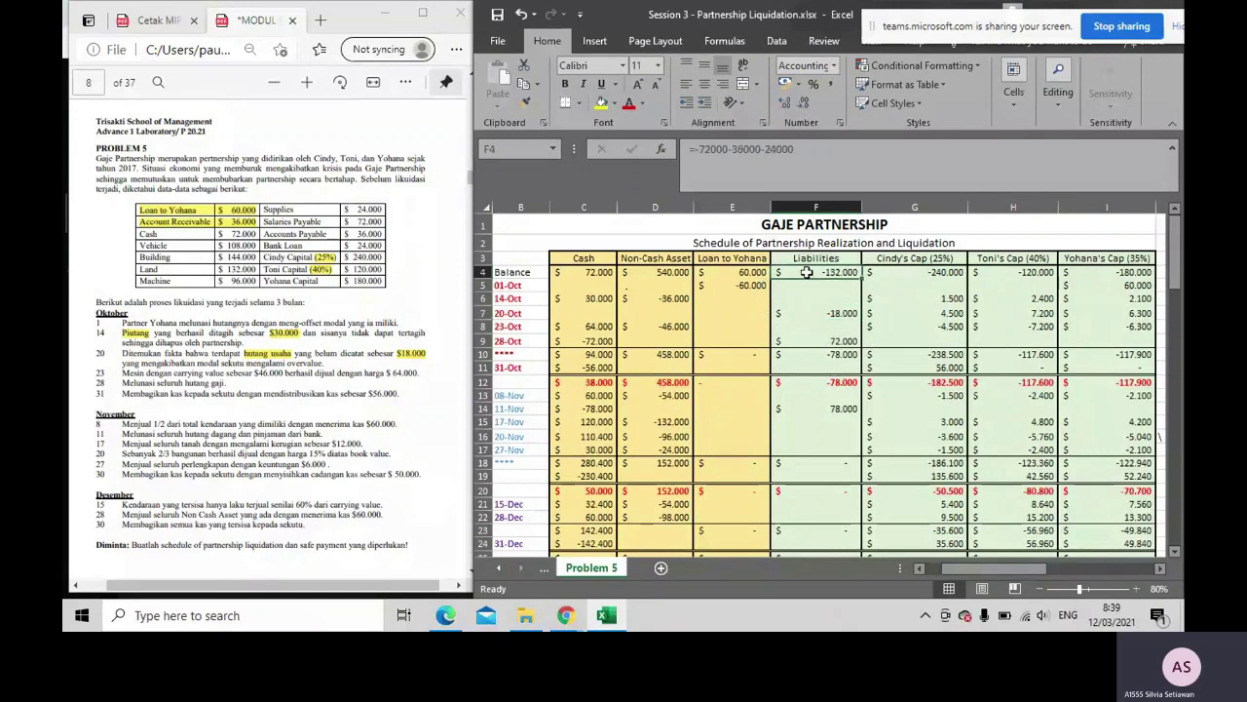
left_click(817, 313)
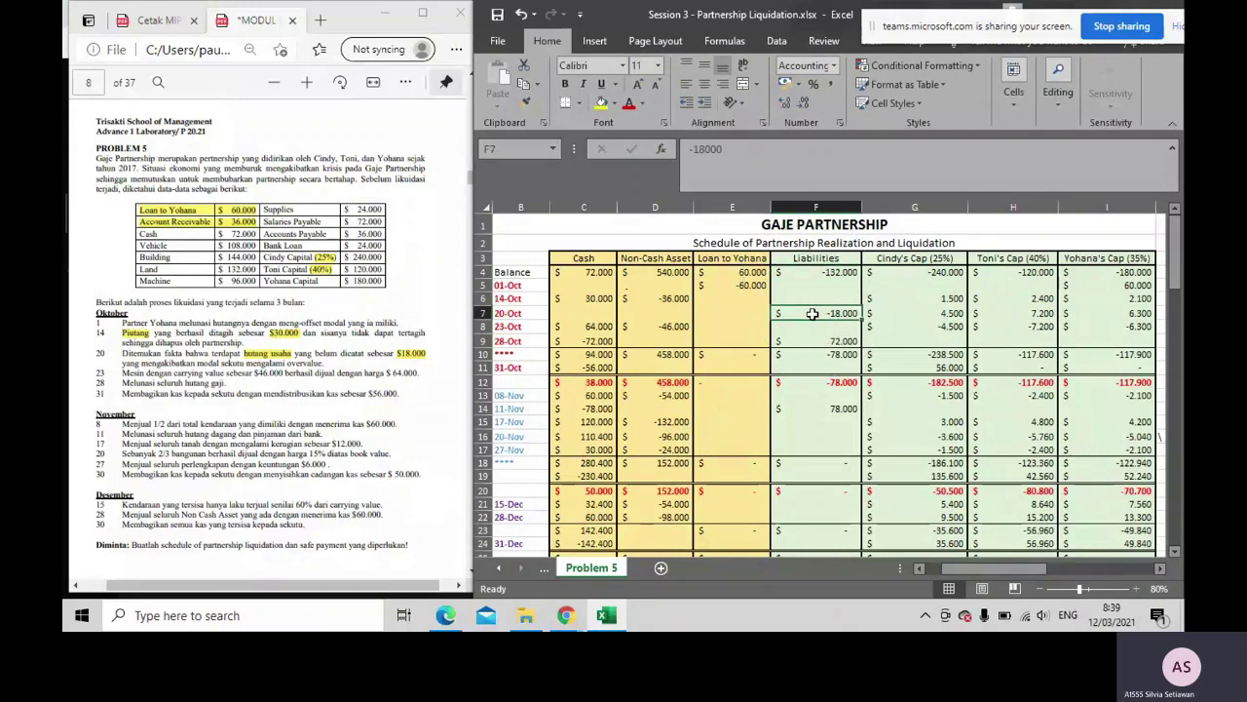
left_click(812, 314)
Check the 20 October partner capital adjustments in G7:I7 against the unrecorded liability in F7
left_click(935, 314)
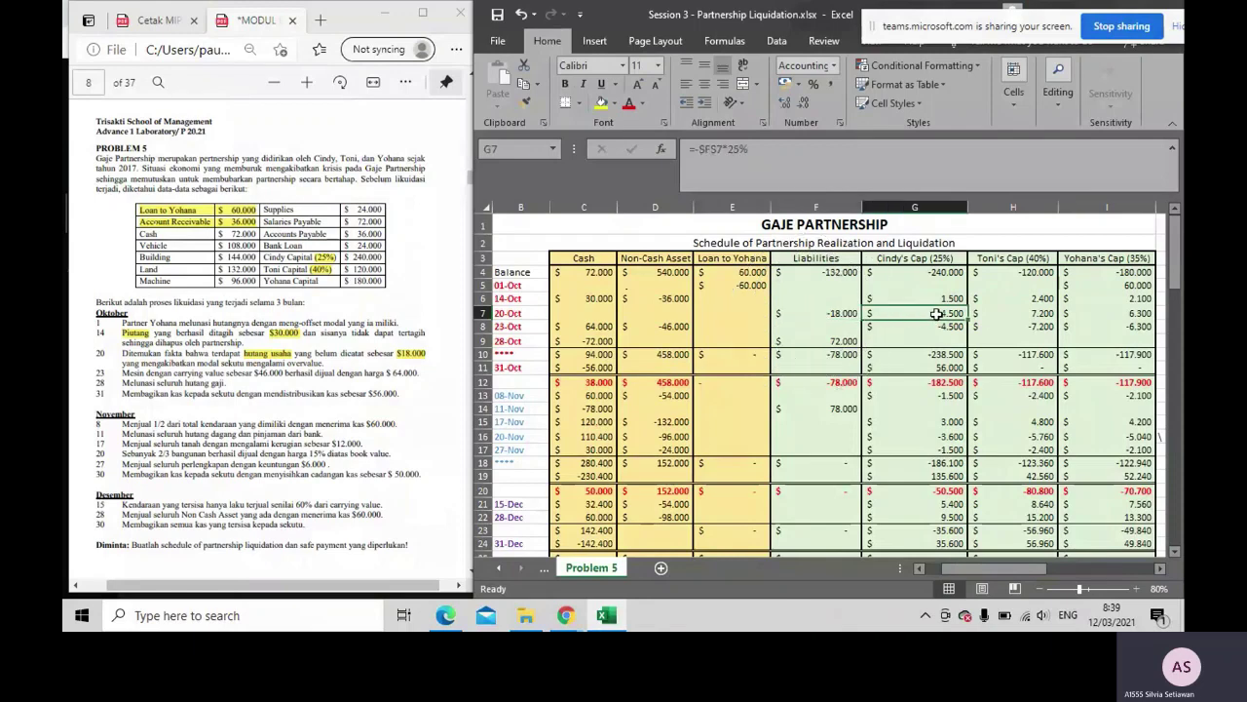
left_click_drag(935, 314, 1119, 314)
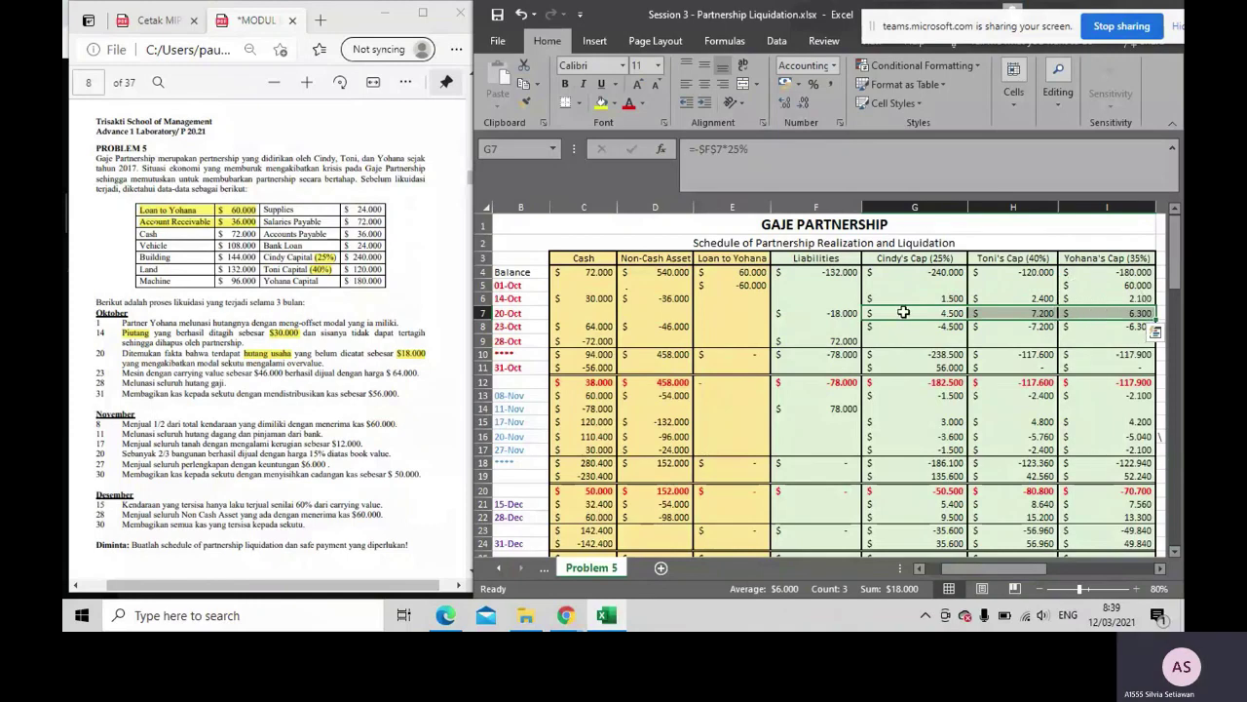
key("ctrl+q")
key("Escape")
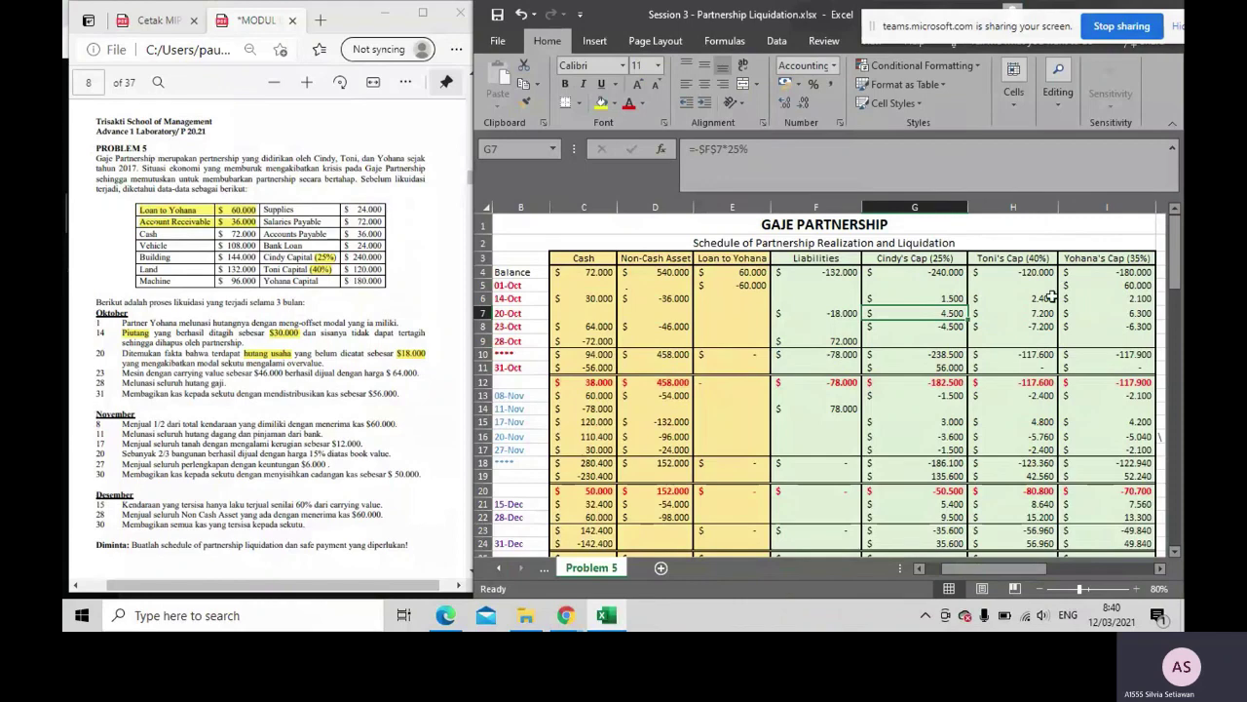
left_click_drag(965, 314, 1102, 314)
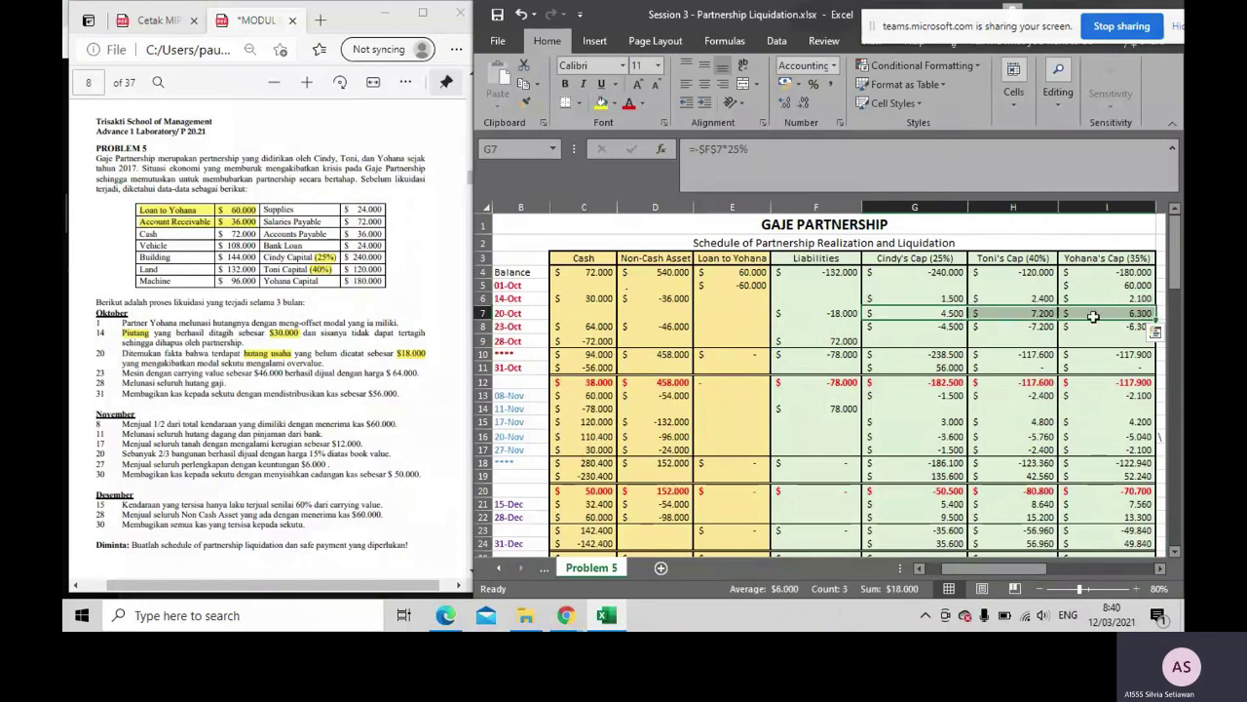
left_click(793, 311)
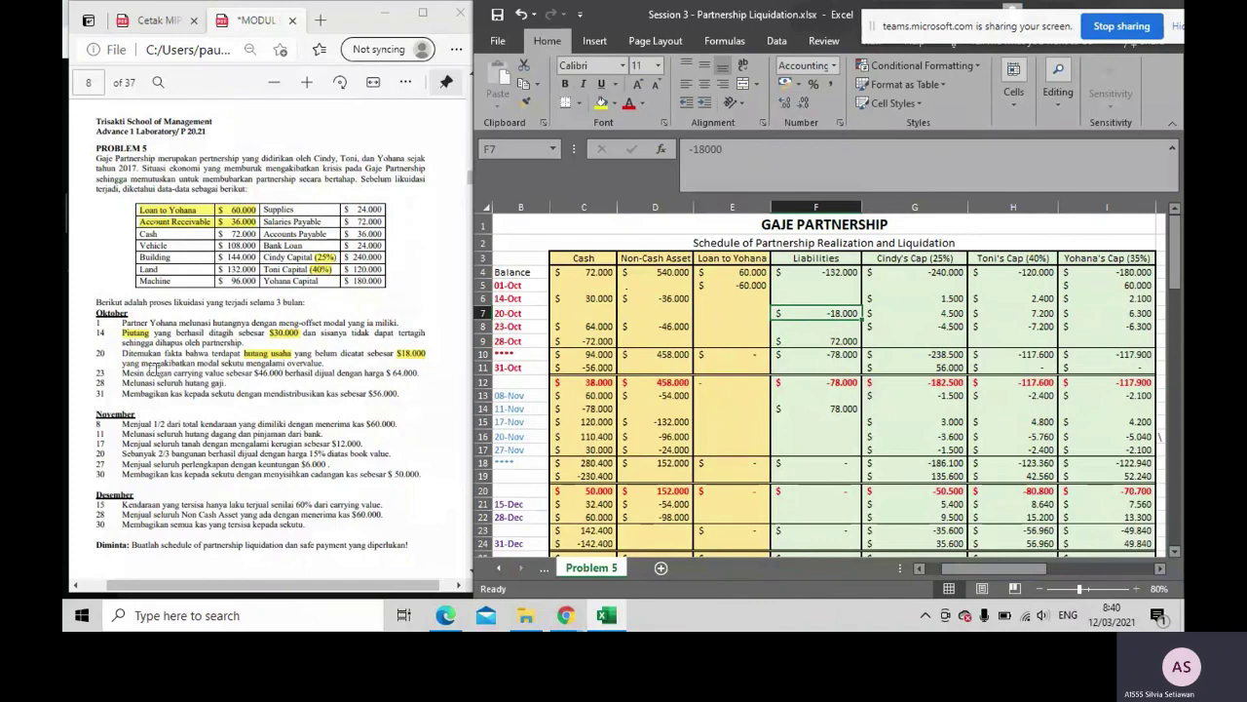
Highlight "Mesin" and $46.000 in the 23 October transaction and the Machine $96.000 entry in the balance table
left_click(121, 373)
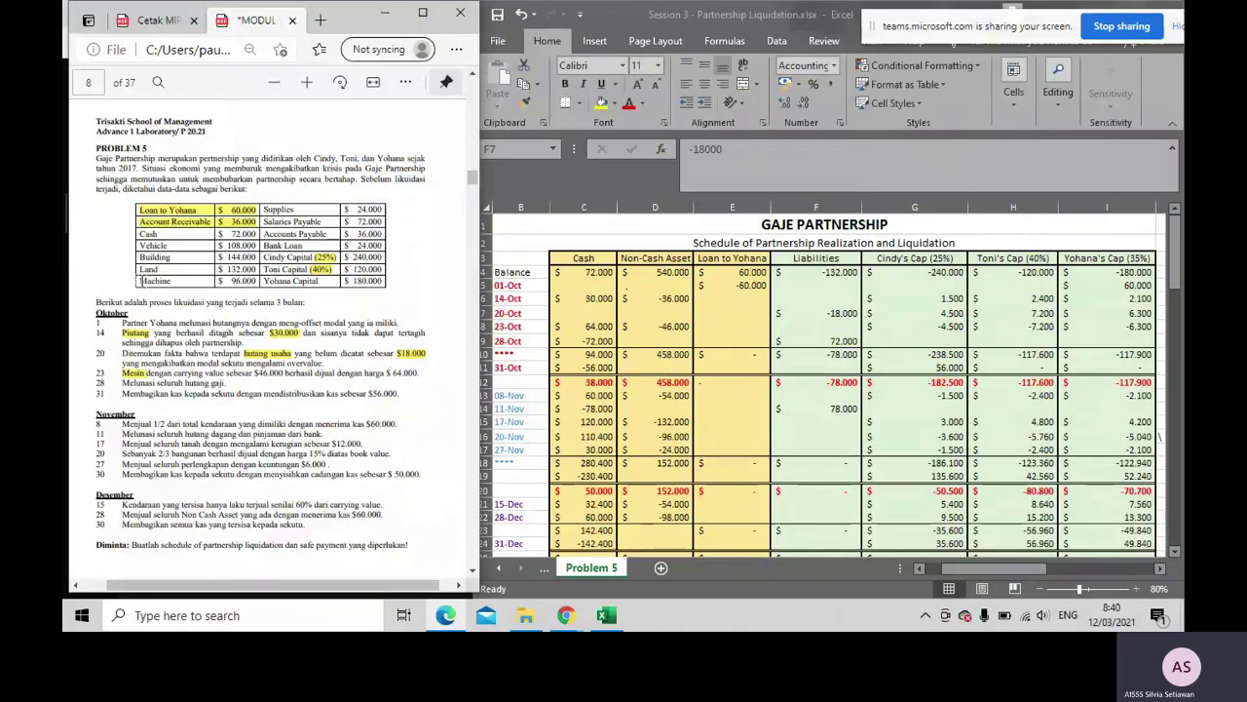
left_click_drag(141, 280, 254, 280)
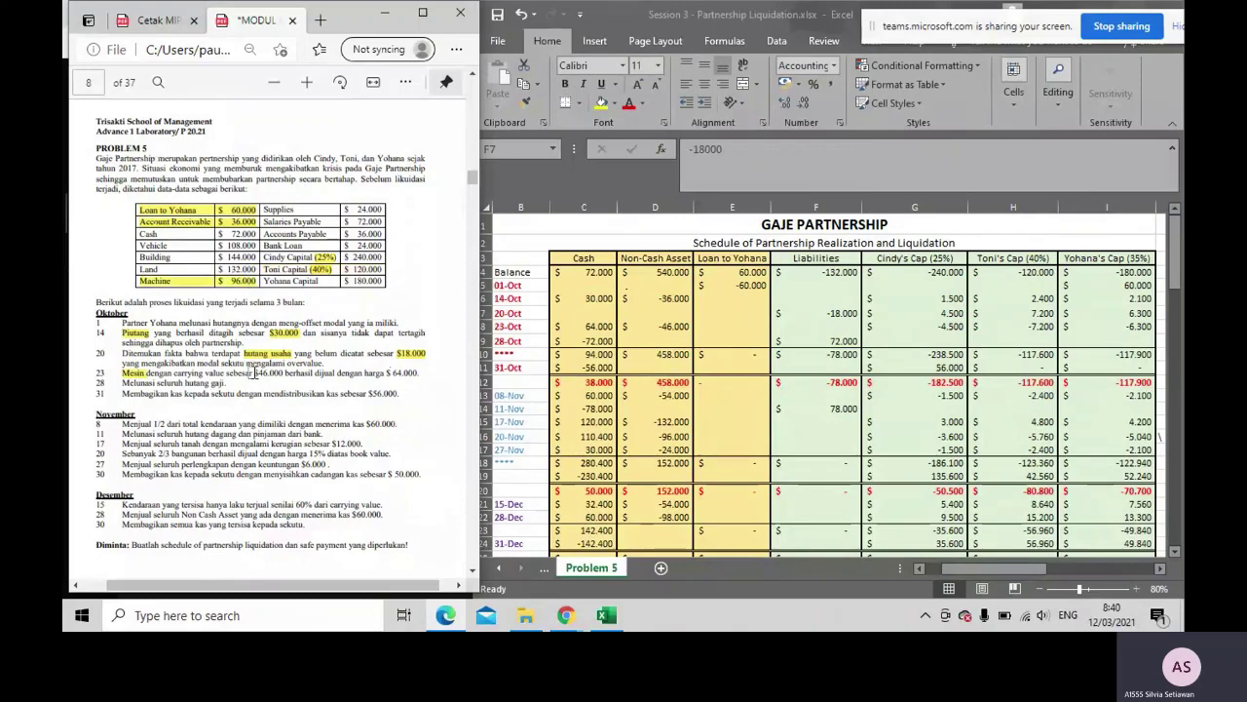
left_click_drag(254, 374, 283, 375)
Check the 23 October non-cash asset and cash entries in D8 and C8 against the partner gain-sharing formulas in G8:I8
left_click(654, 326)
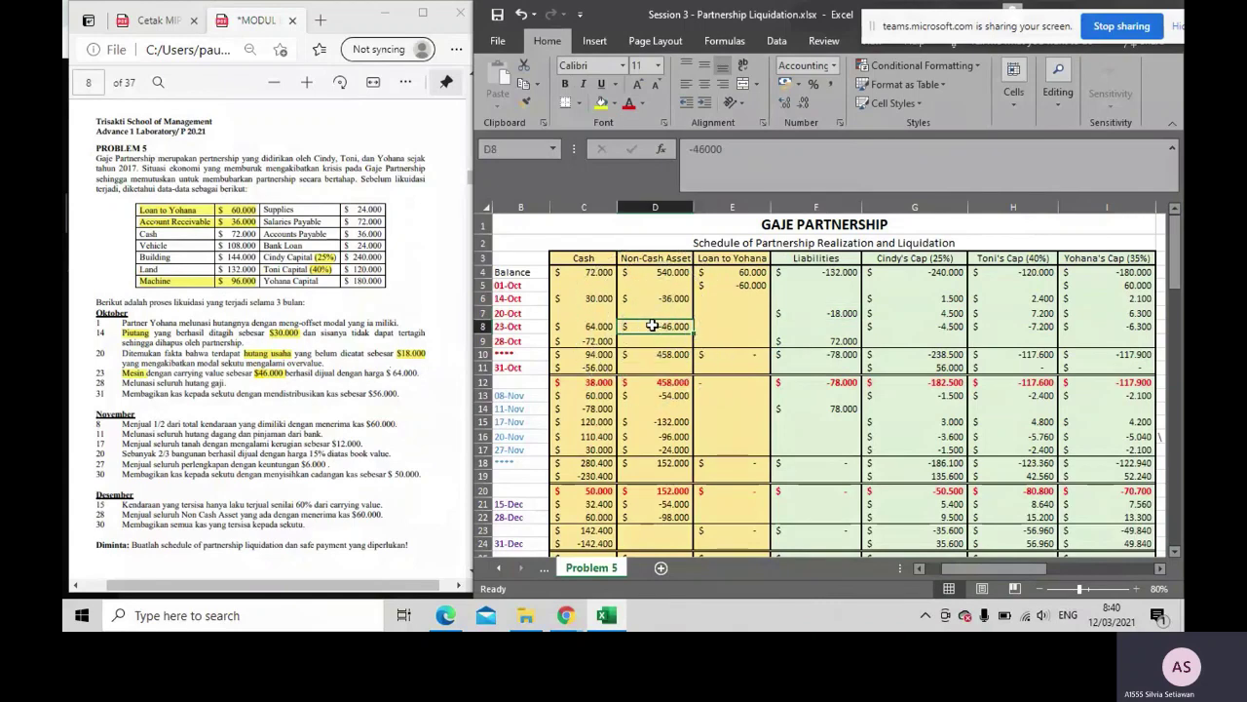
left_click(594, 326)
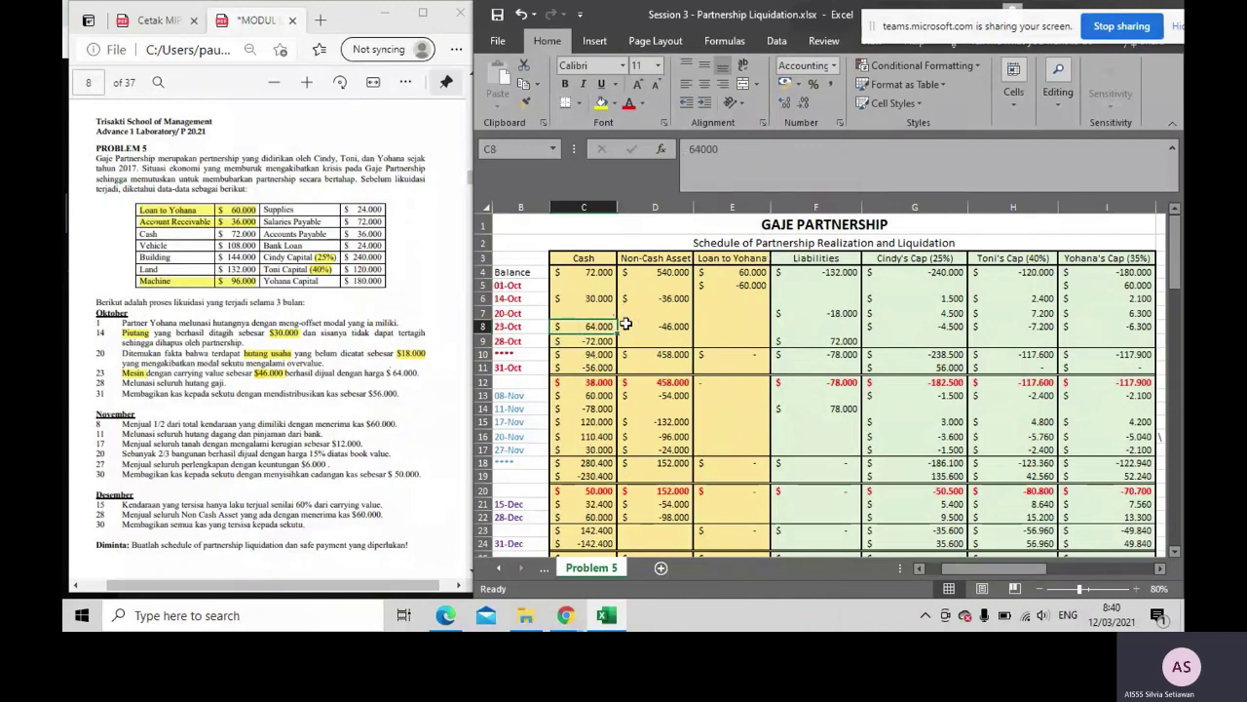
left_click_drag(934, 324, 1100, 325)
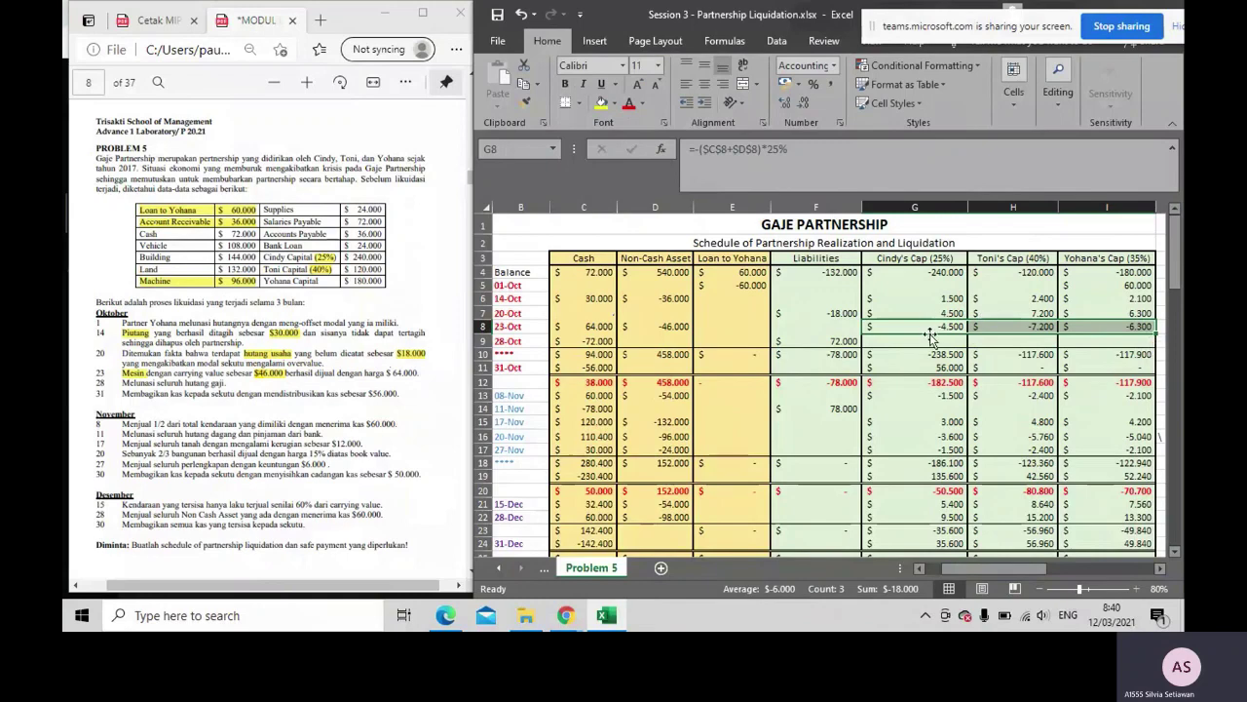
left_click(604, 324)
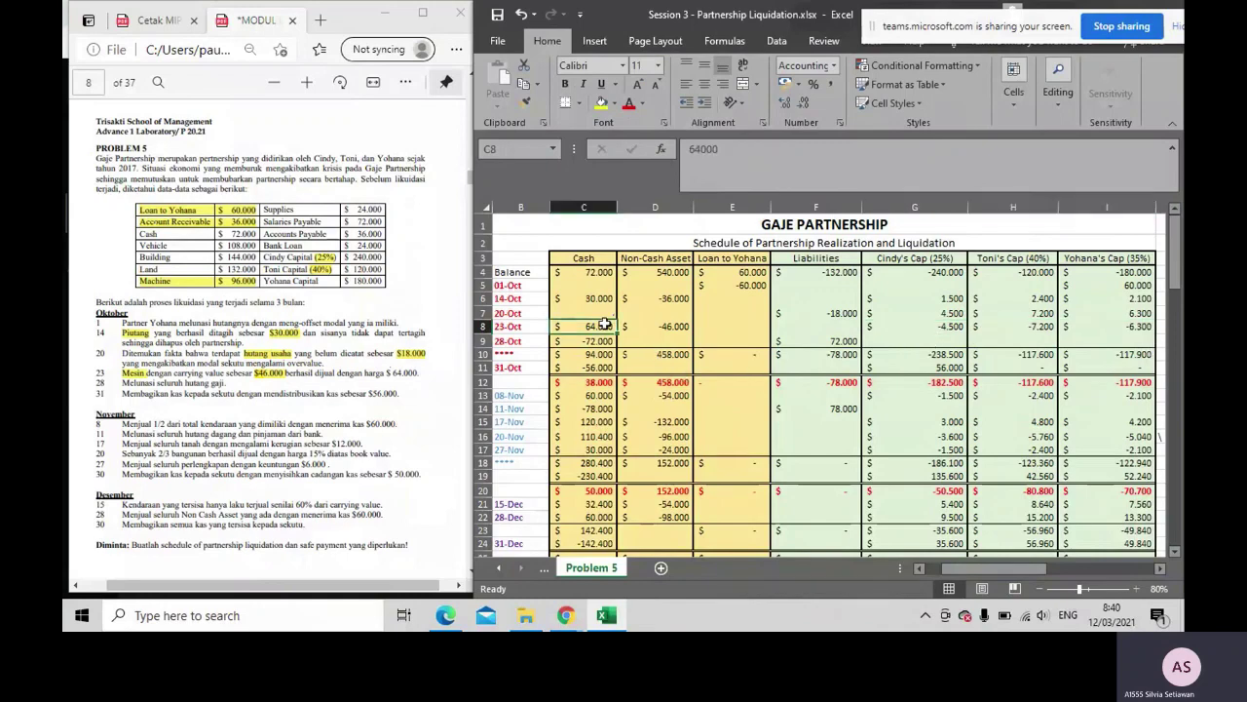
left_click_drag(905, 330, 1095, 326)
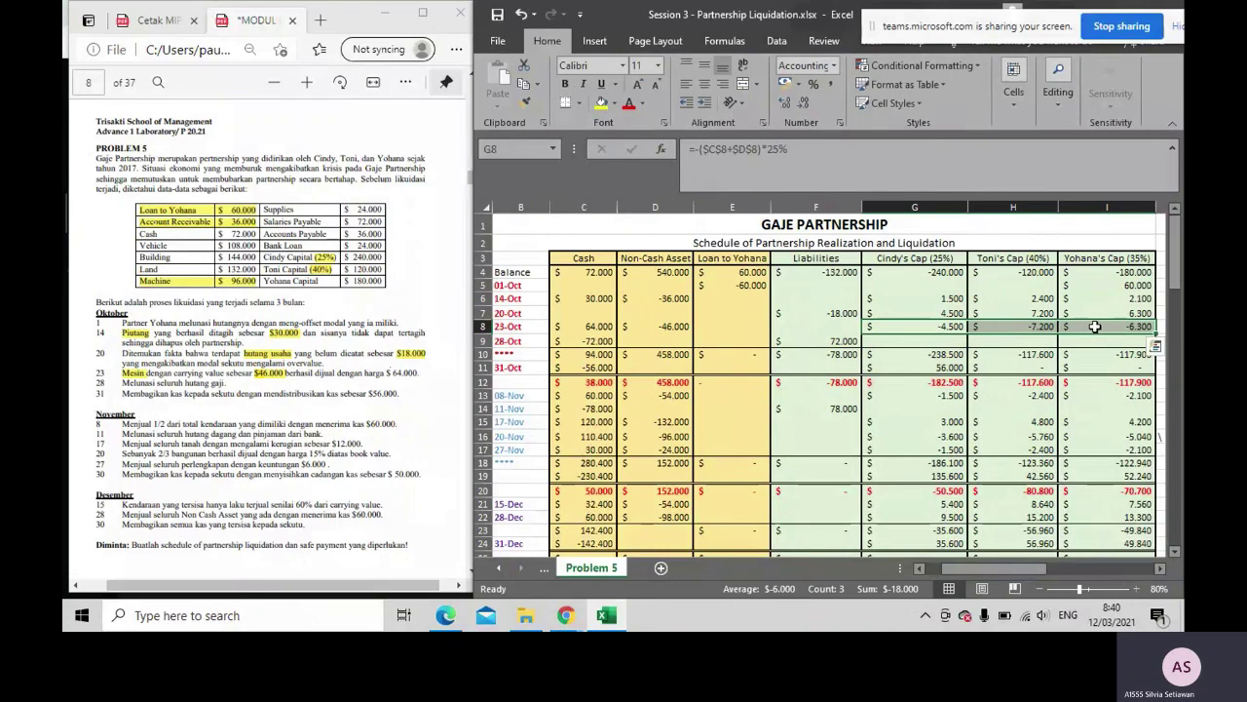
key("ctrl+q")
left_click(971, 331)
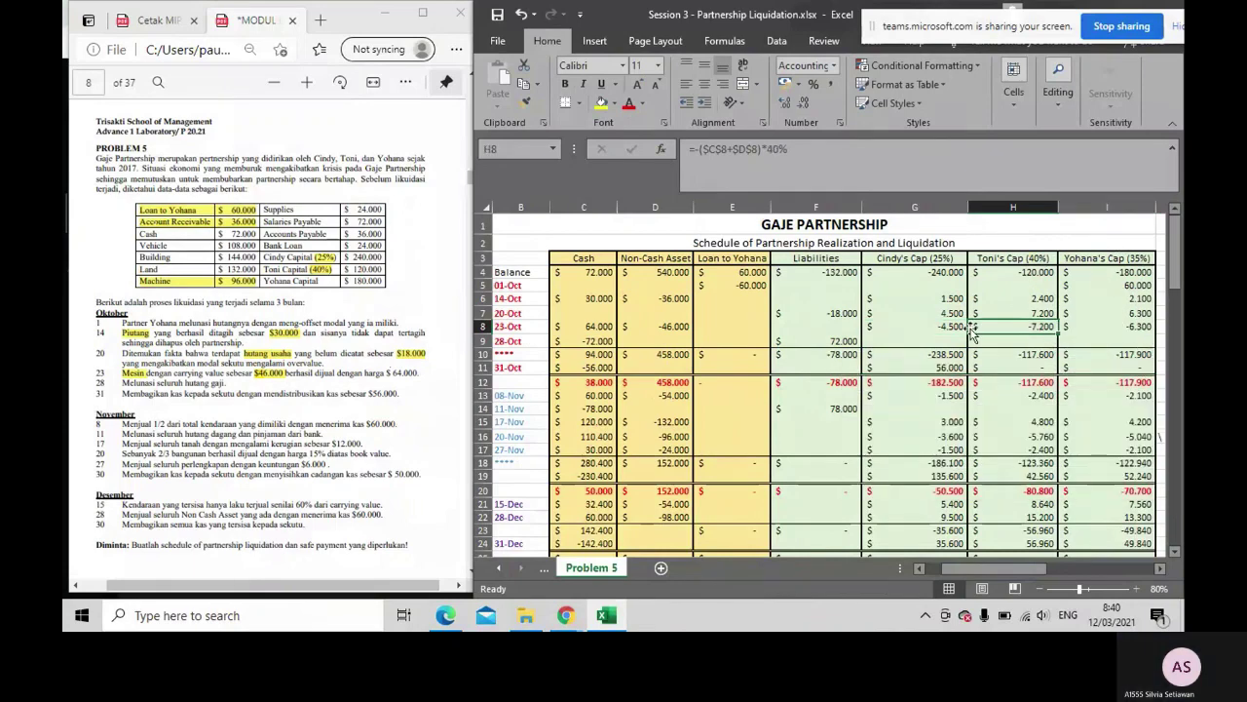
left_click(960, 328)
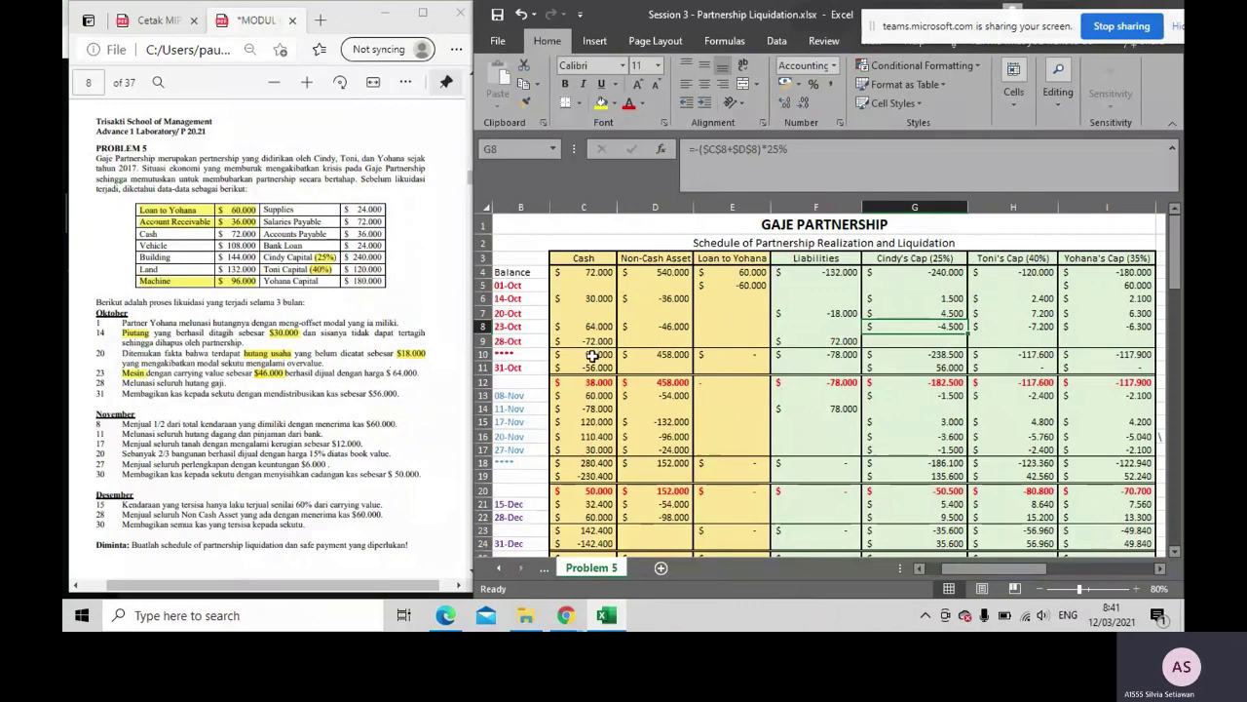
Highlight Salaries Payable $72.000 in the balance table and check the 28 October liabilities and cash entries in F9 and C9
left_click_drag(261, 221, 378, 224)
left_click(863, 372)
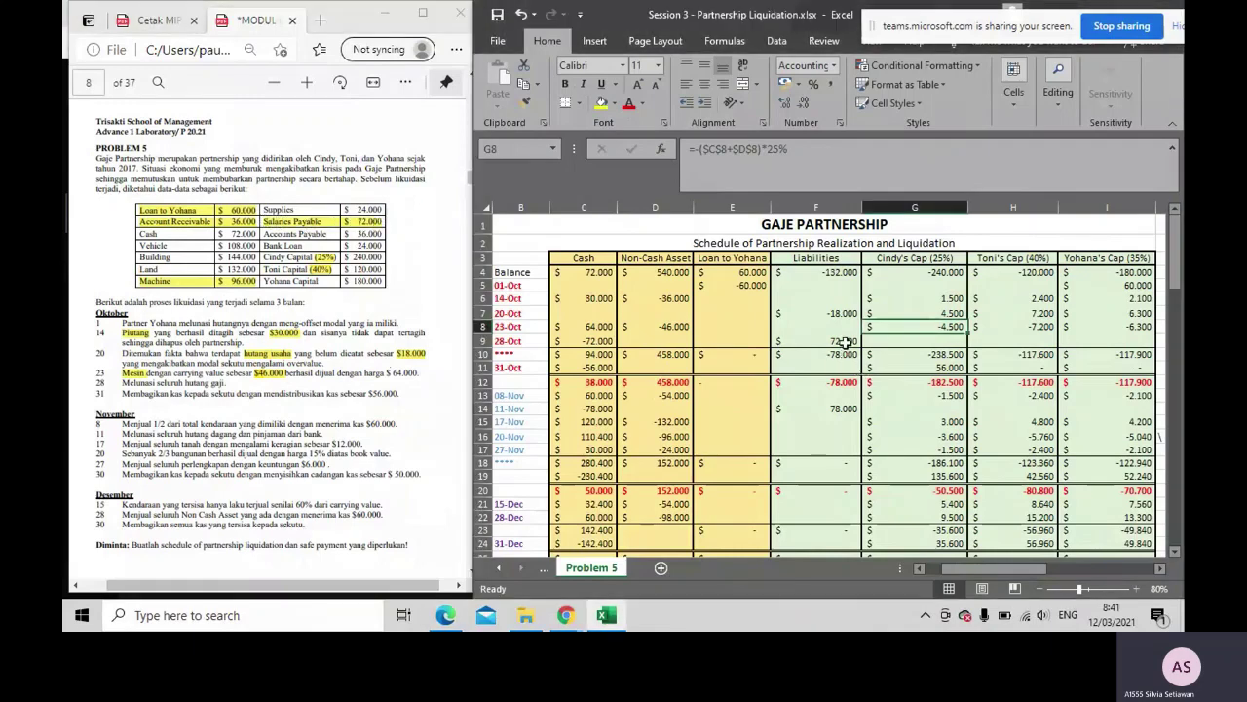
left_click(846, 341)
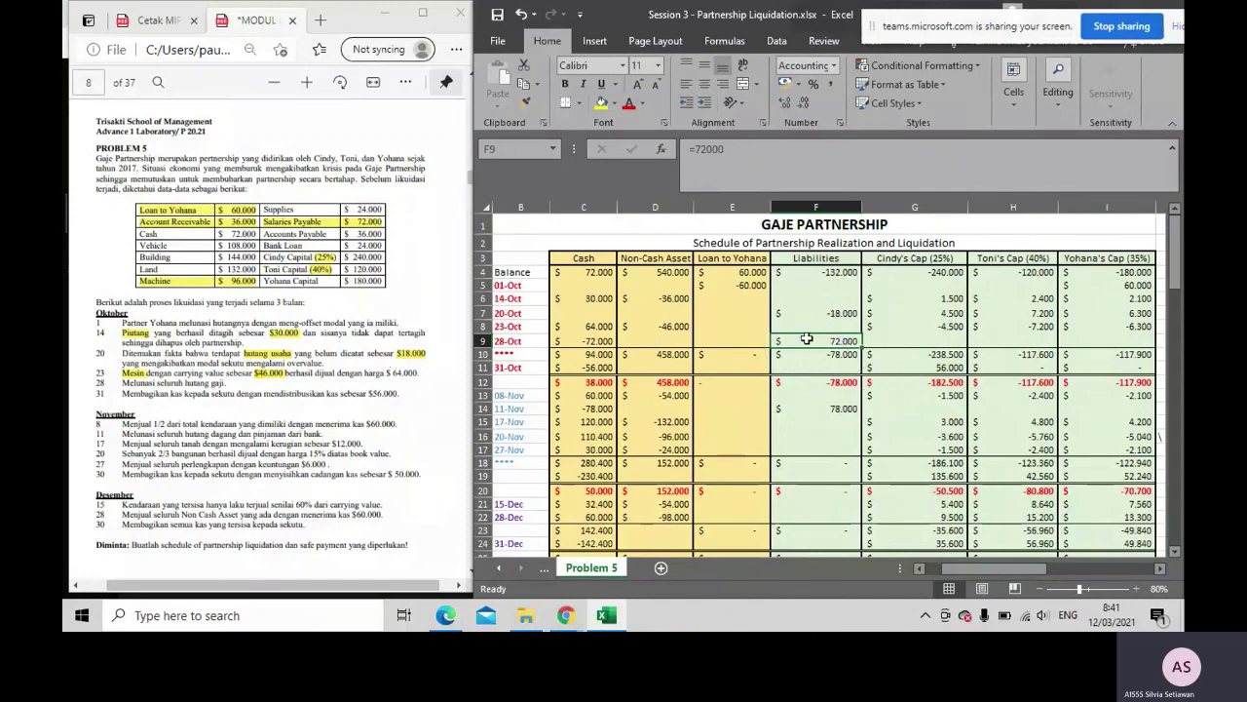
left_click(572, 340)
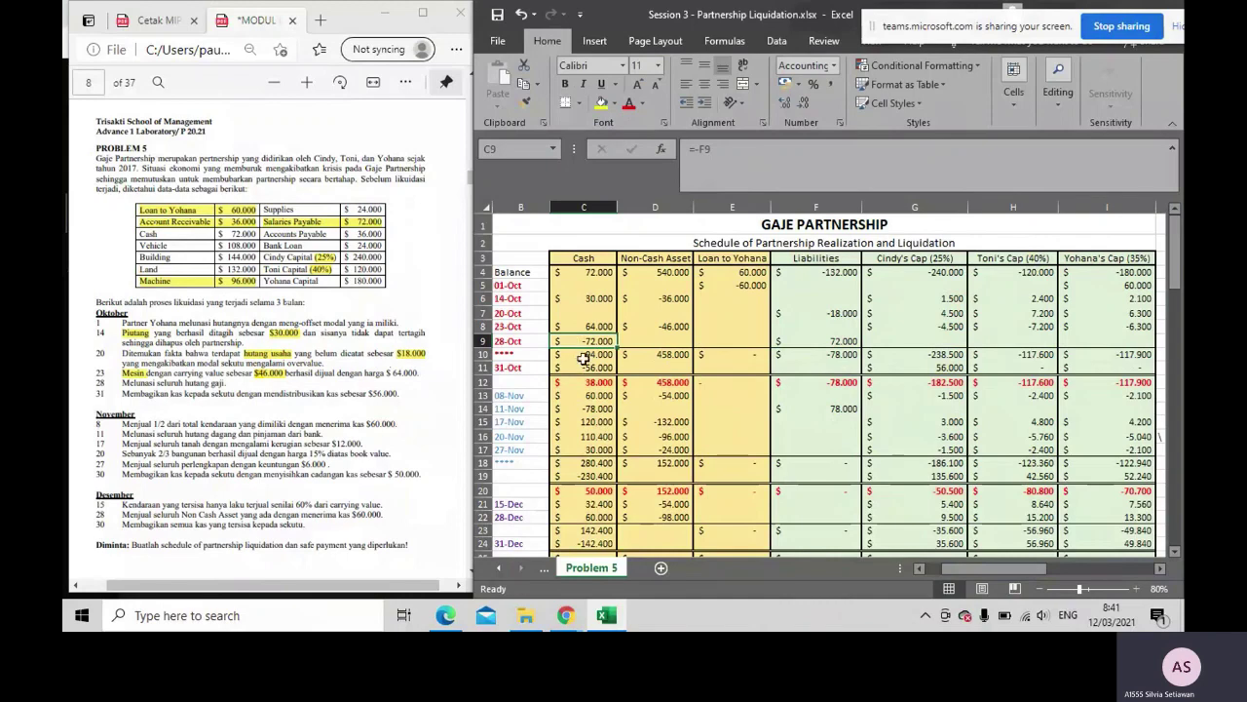
Examine the pre-distribution subtotal formulas in row 10 for cash, non-cash assets, loan, liabilities and each partner's capital
left_click(583, 355)
key("alt+equal")
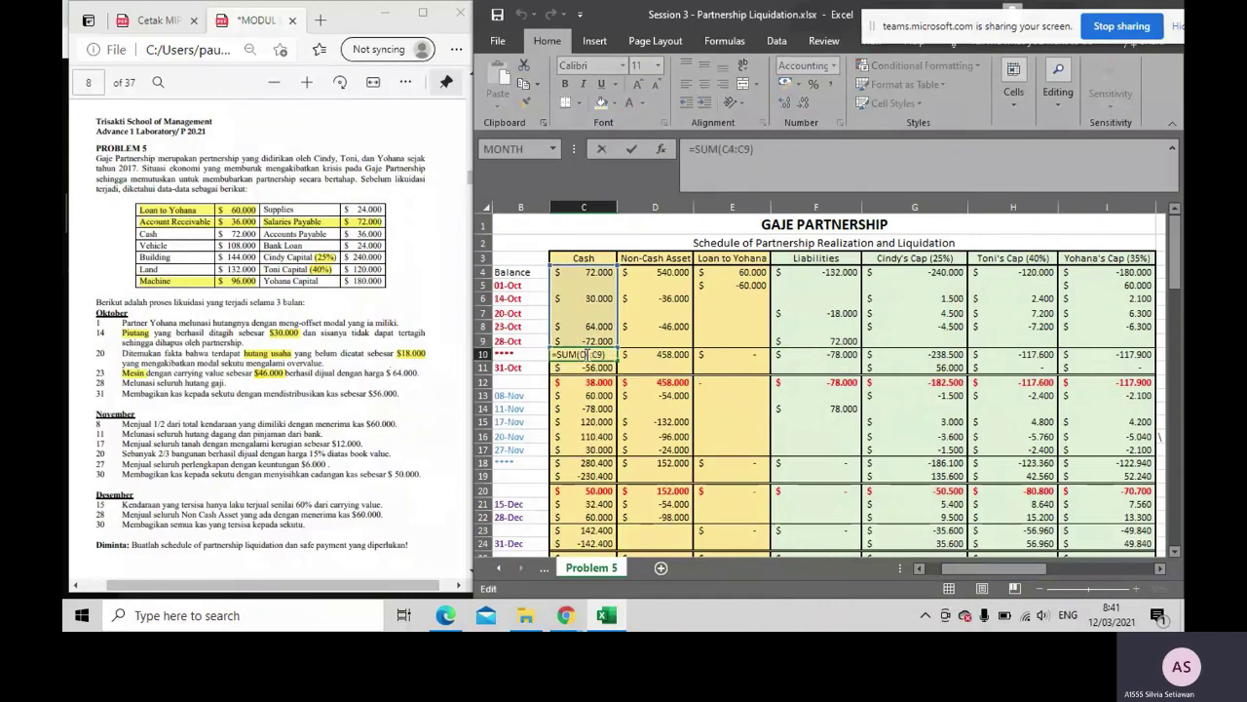
left_click(651, 355)
key("alt+equal")
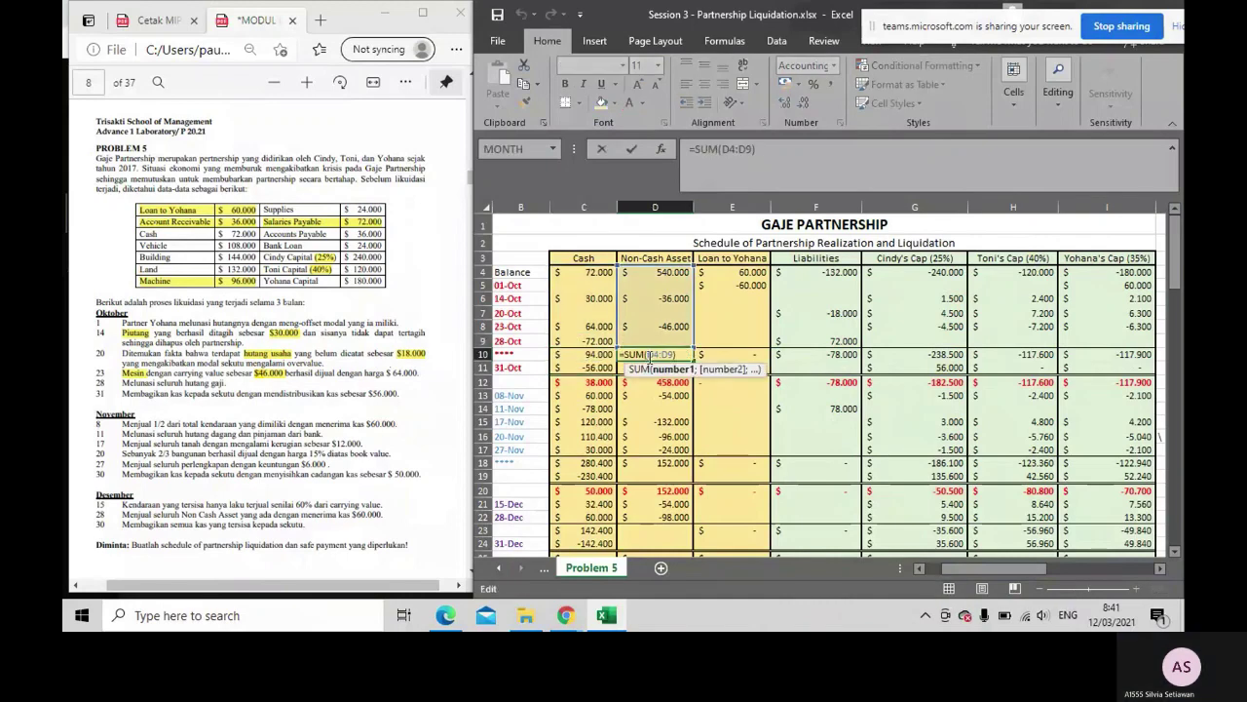
left_click(768, 353)
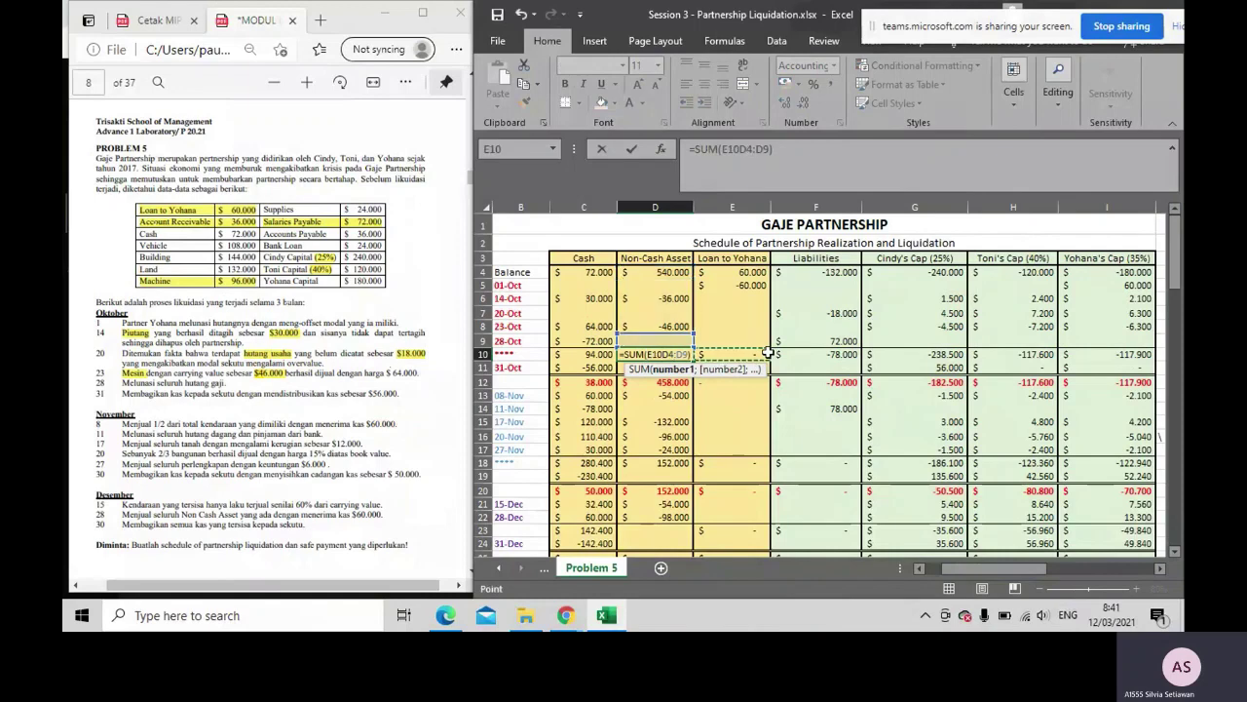
key("Return")
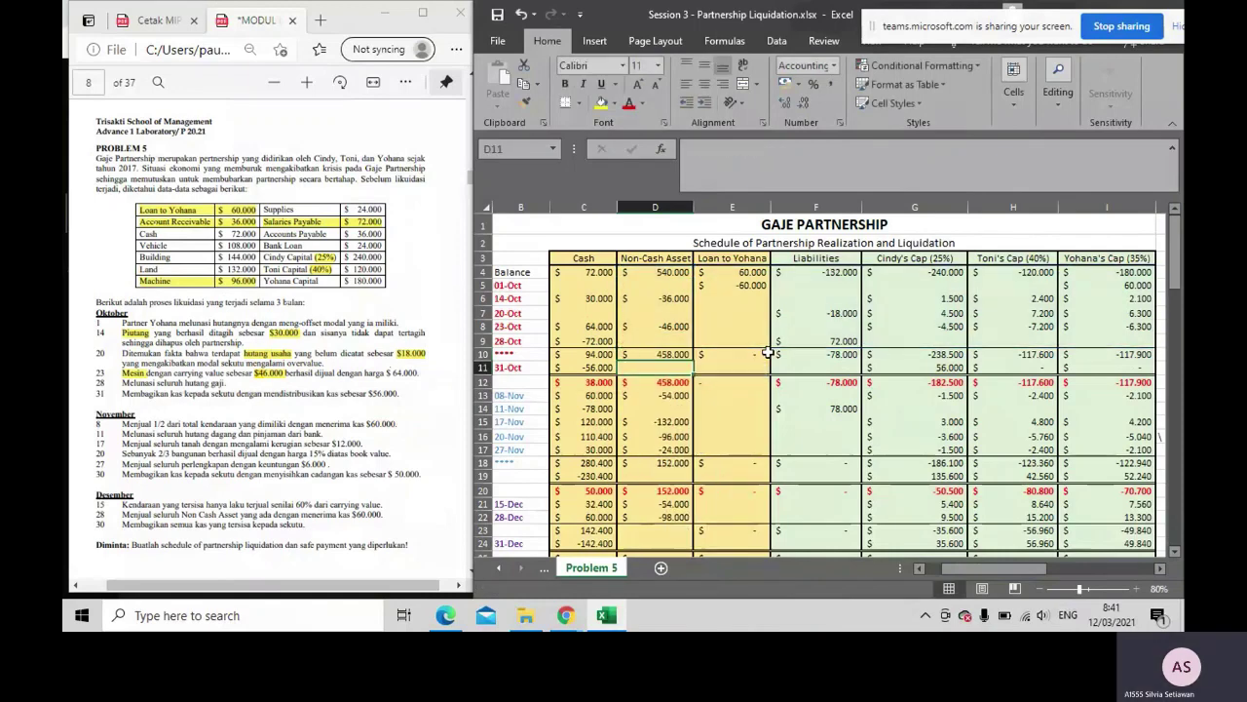
left_click(760, 355)
left_click(831, 355)
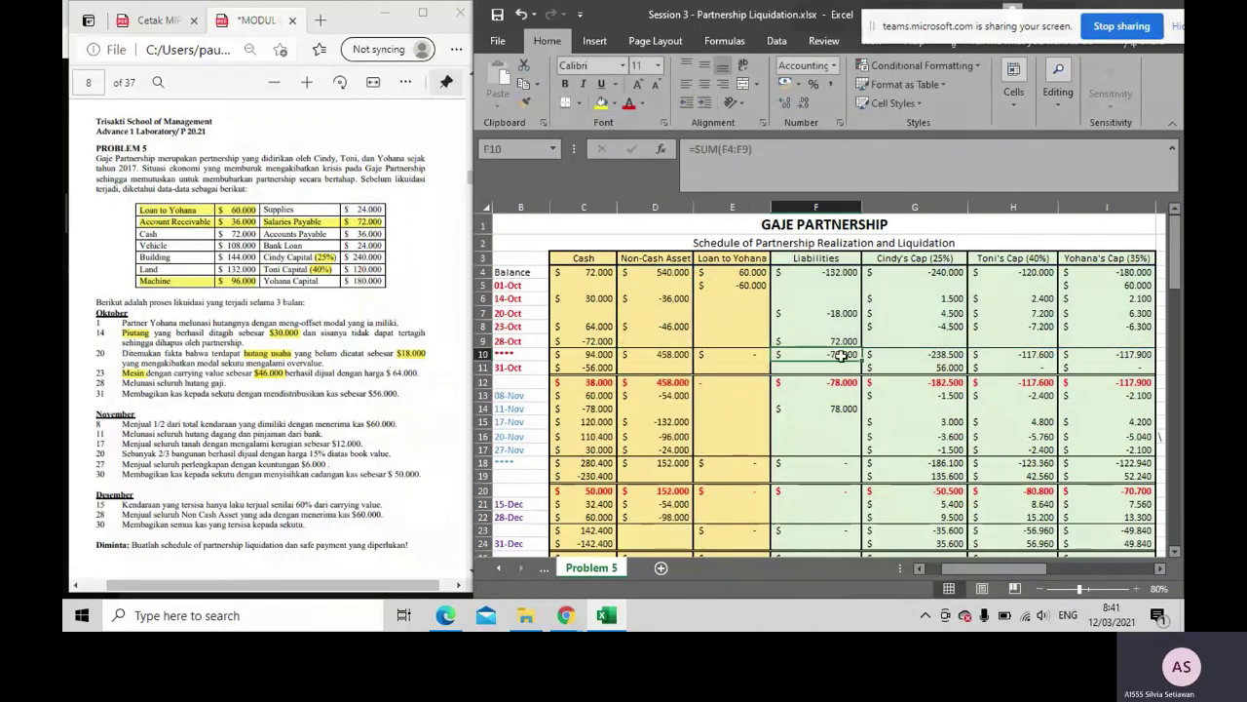
left_click(913, 355)
left_click(1023, 354)
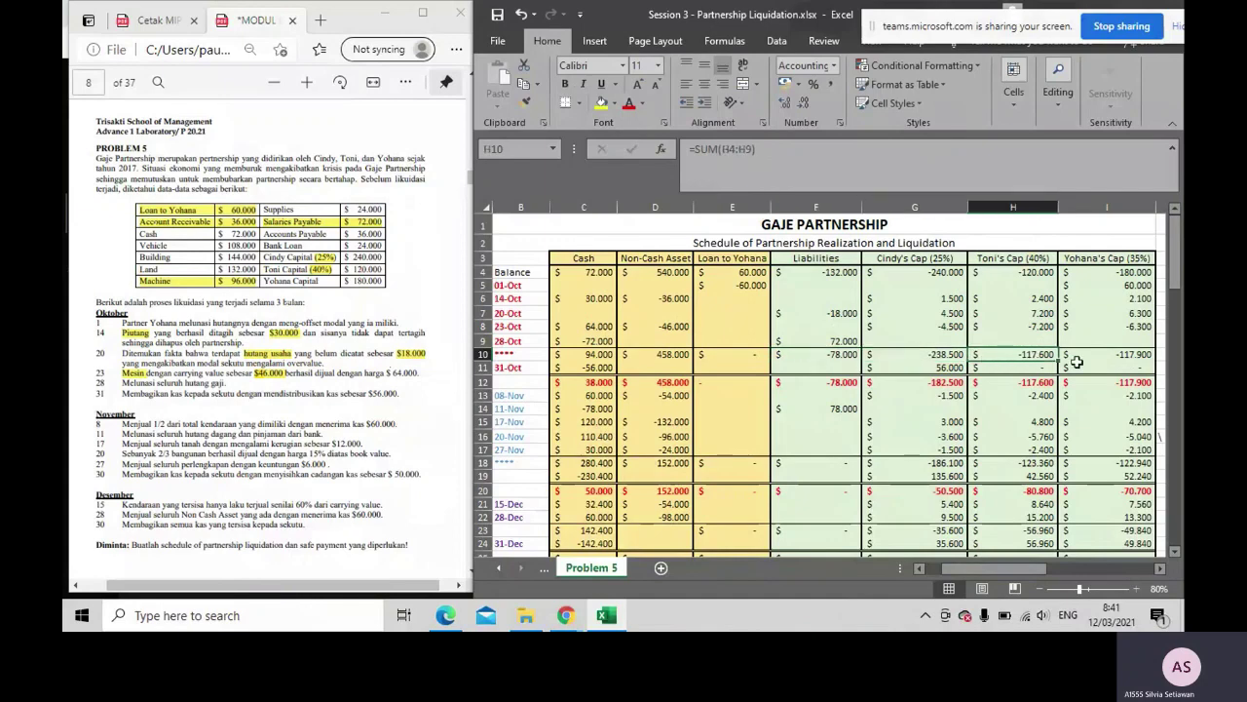
left_click(1078, 357)
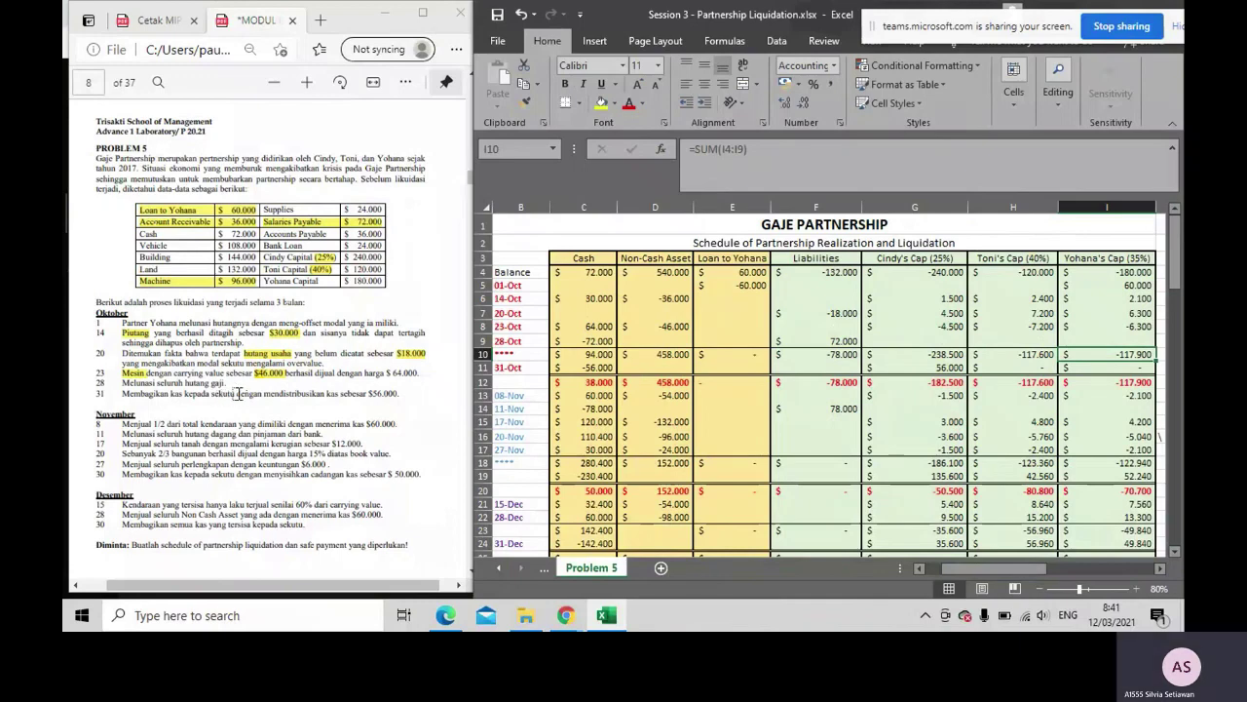
Highlight $56.000 in the 31 October cash distribution transaction
left_click(373, 393)
left_click_drag(399, 394, 369, 394)
key("ctrl")
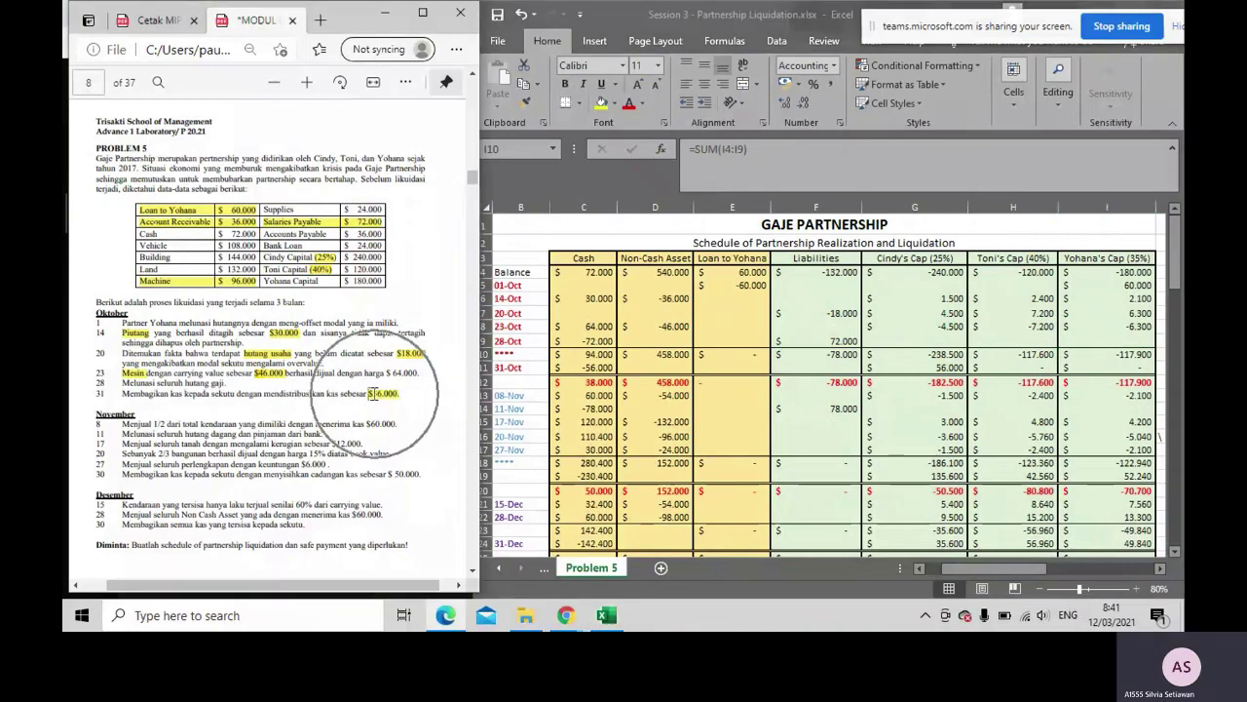
Check the 31 October cash distribution in C11, the partner allocation in row 11 and the liabilities balance formula in F12
left_click(602, 366)
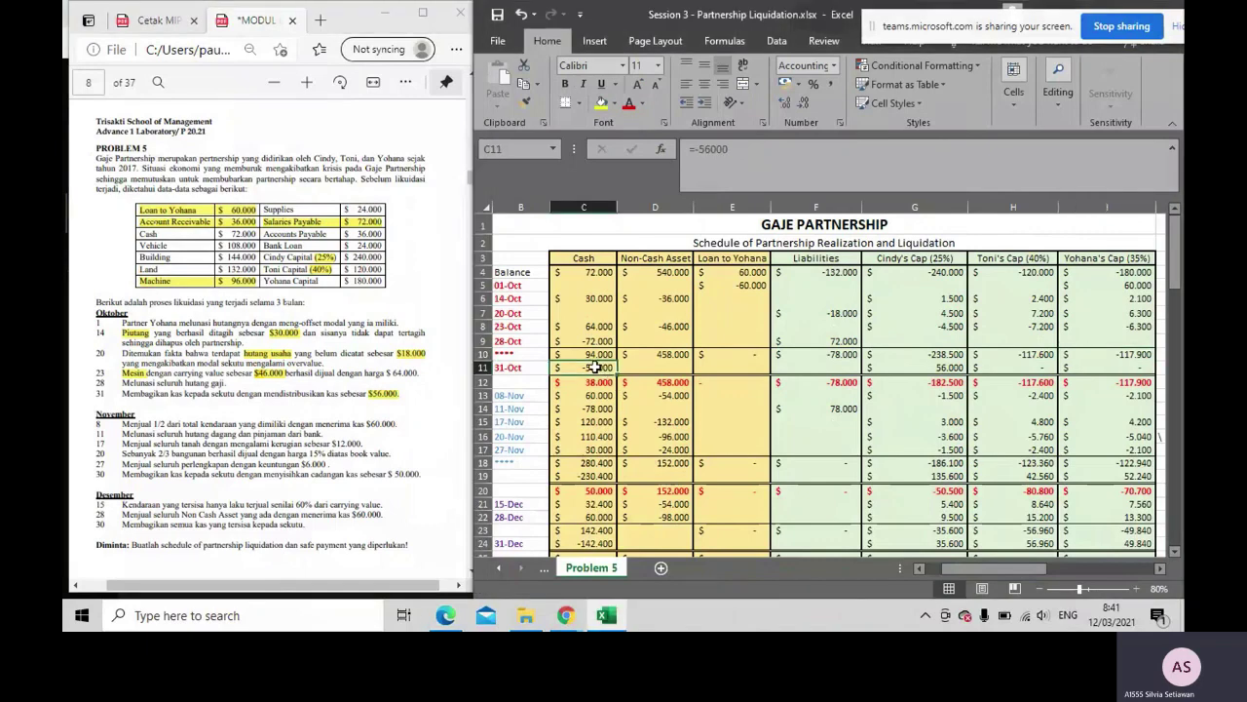
key("ctrl")
key("ctrl")
key("ctrl")
left_click_drag(902, 365, 748, 366)
left_click(790, 382)
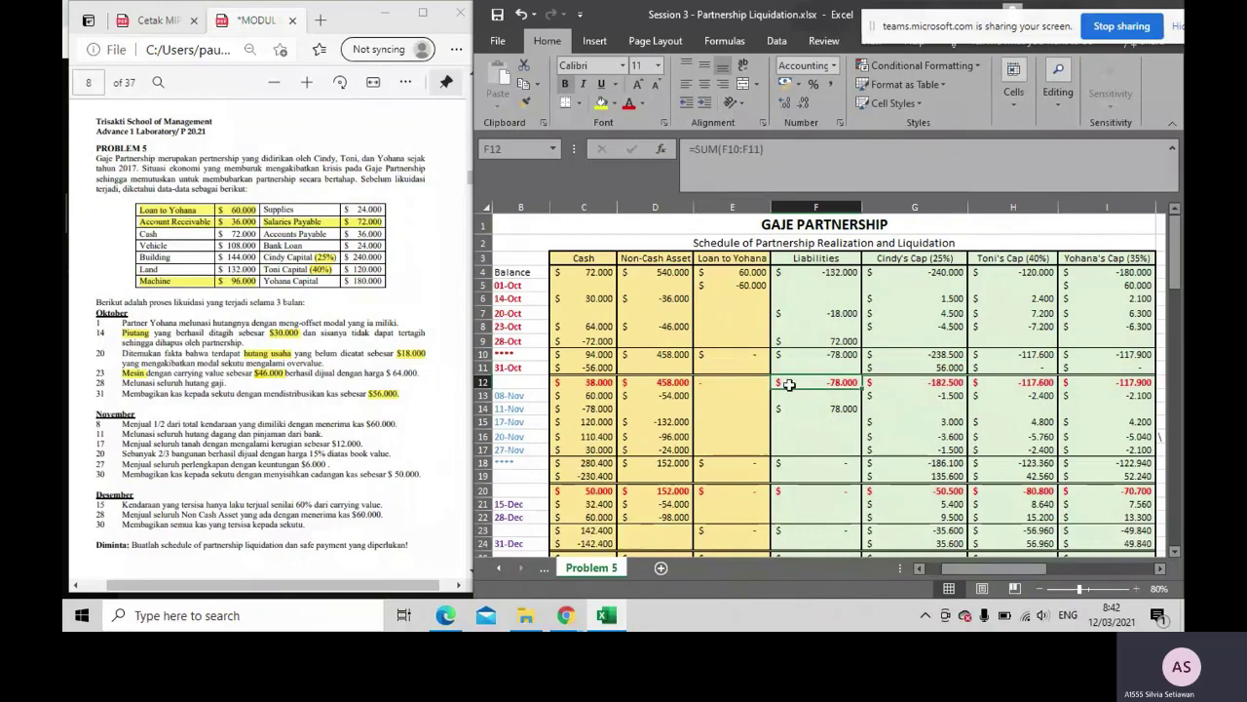
Compare the first Safe Payment table's partner balances in L5:N5 with the capital subtotals in row 10 of the schedule
left_click_drag(984, 575, 1086, 576)
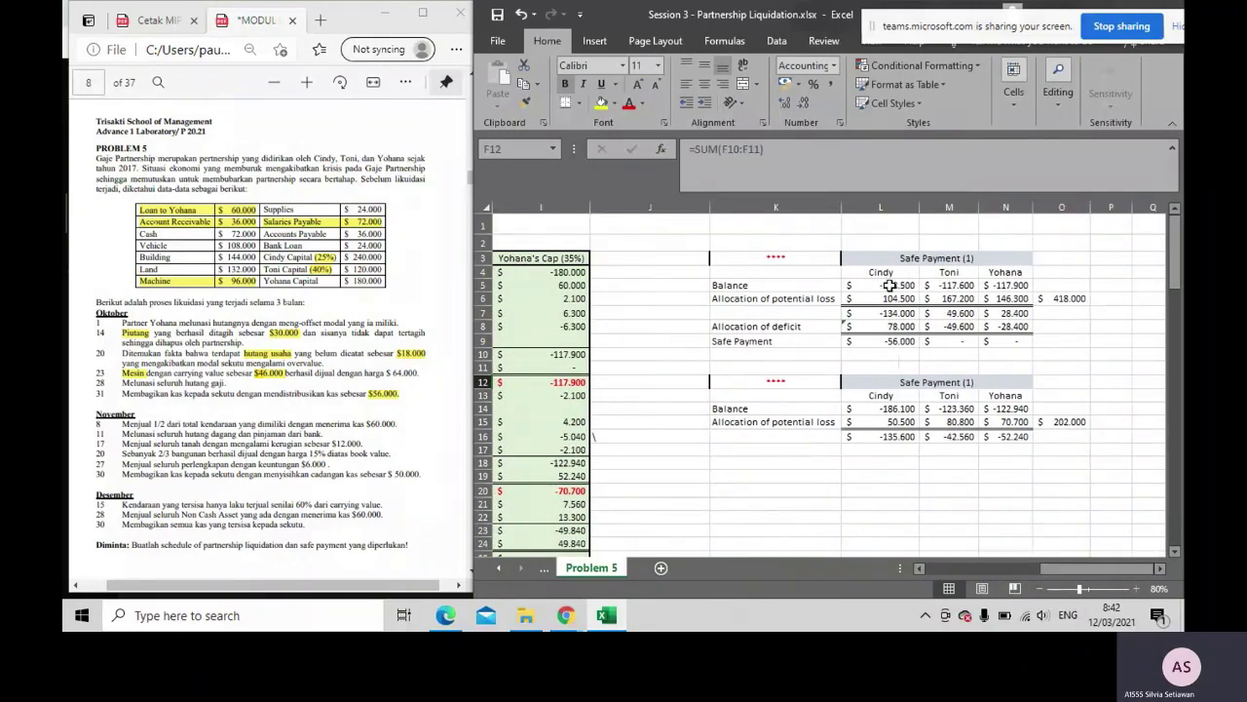
left_click_drag(880, 281, 1008, 284)
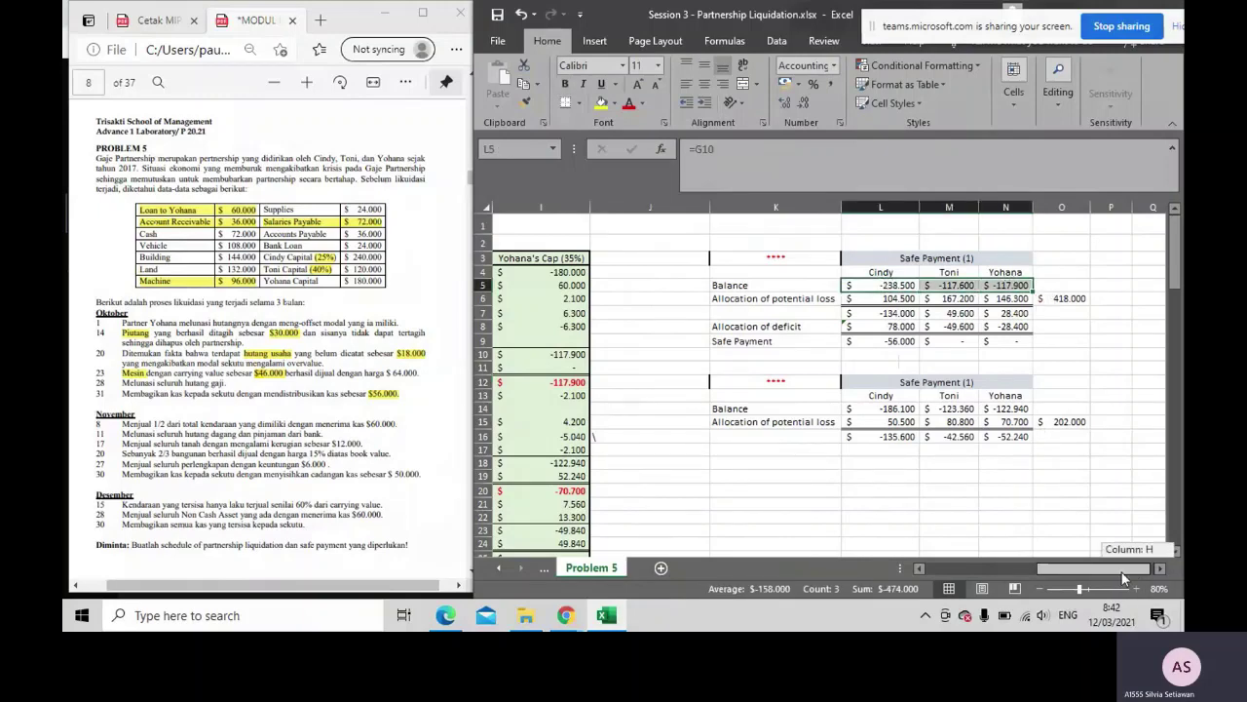
left_click_drag(1152, 575, 1106, 575)
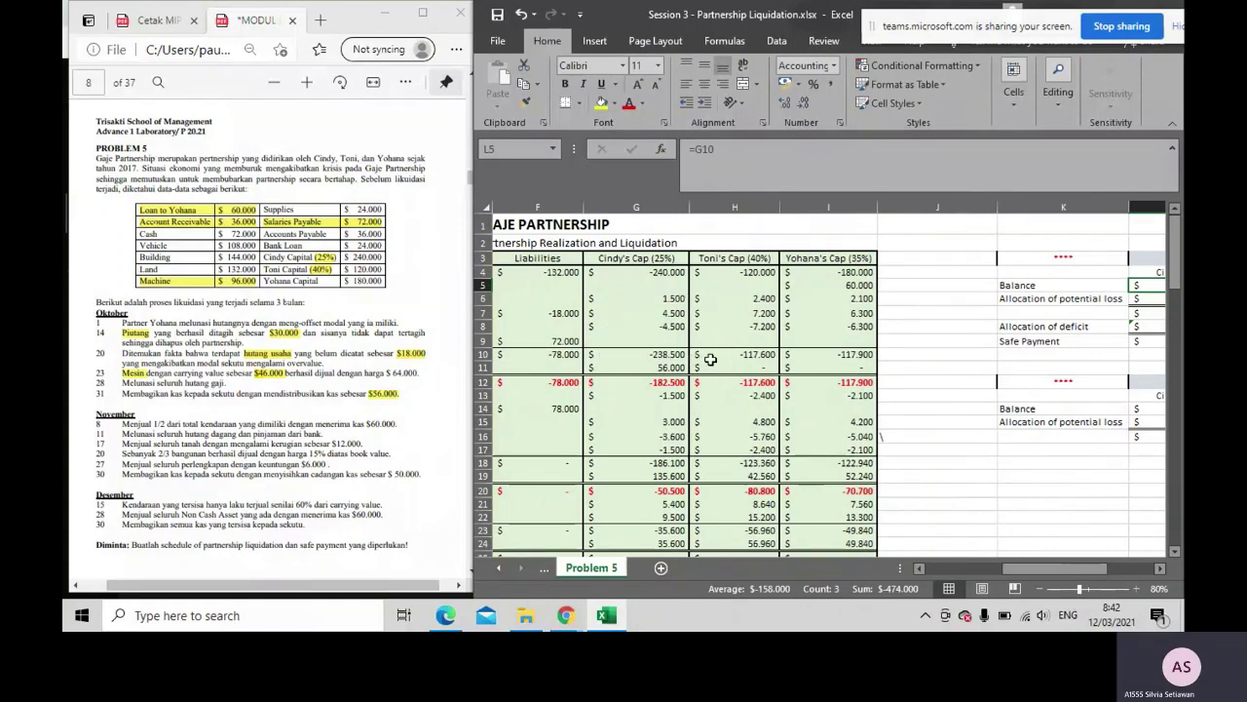
key("ctrl+q")
left_click(824, 378)
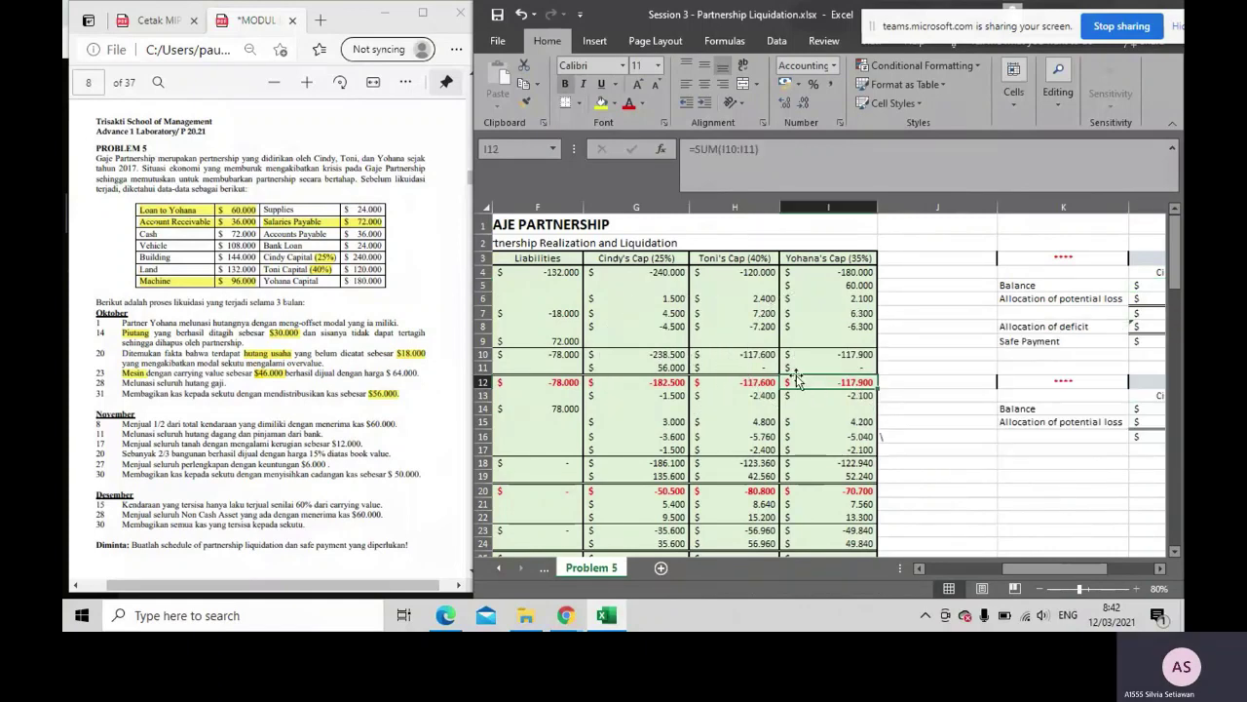
key("ctrl")
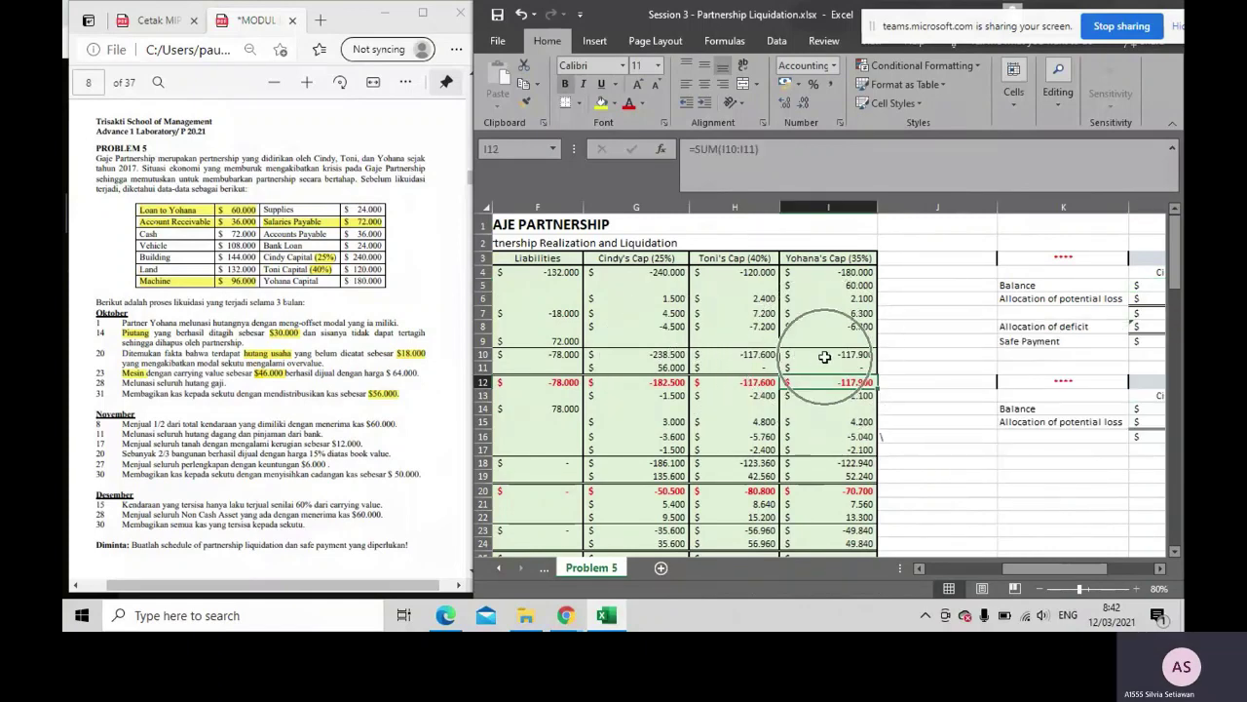
left_click_drag(1016, 578, 1051, 576)
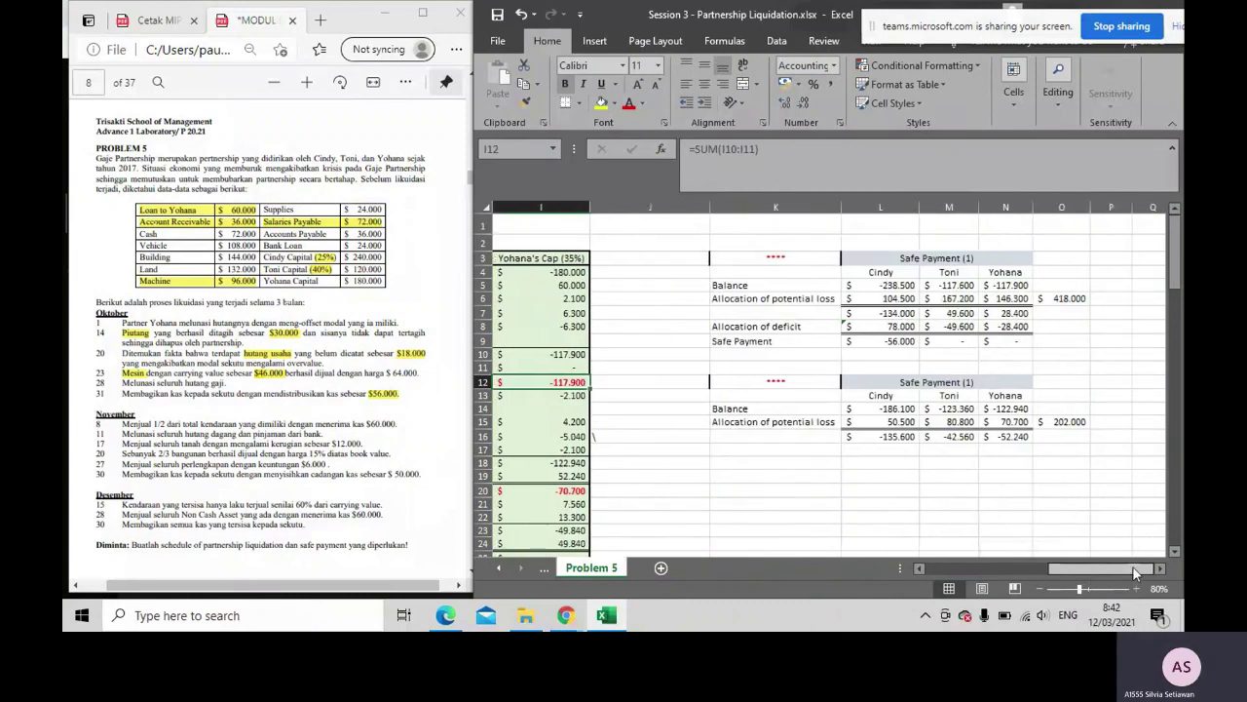
left_click_drag(870, 285, 996, 276)
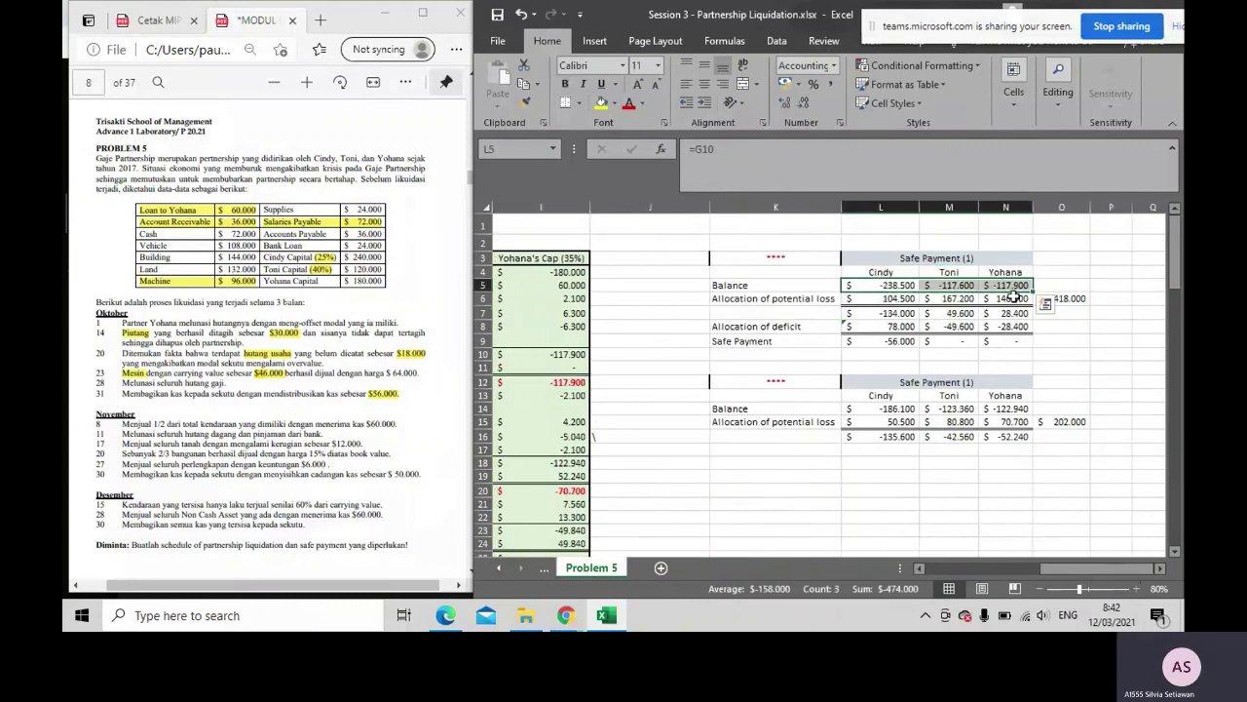
Trace the potential loss formula in O6 back to the non-cash asset, cash and liabilities cells D10, C12 and F10
left_click(1080, 299)
double_click(1078, 298)
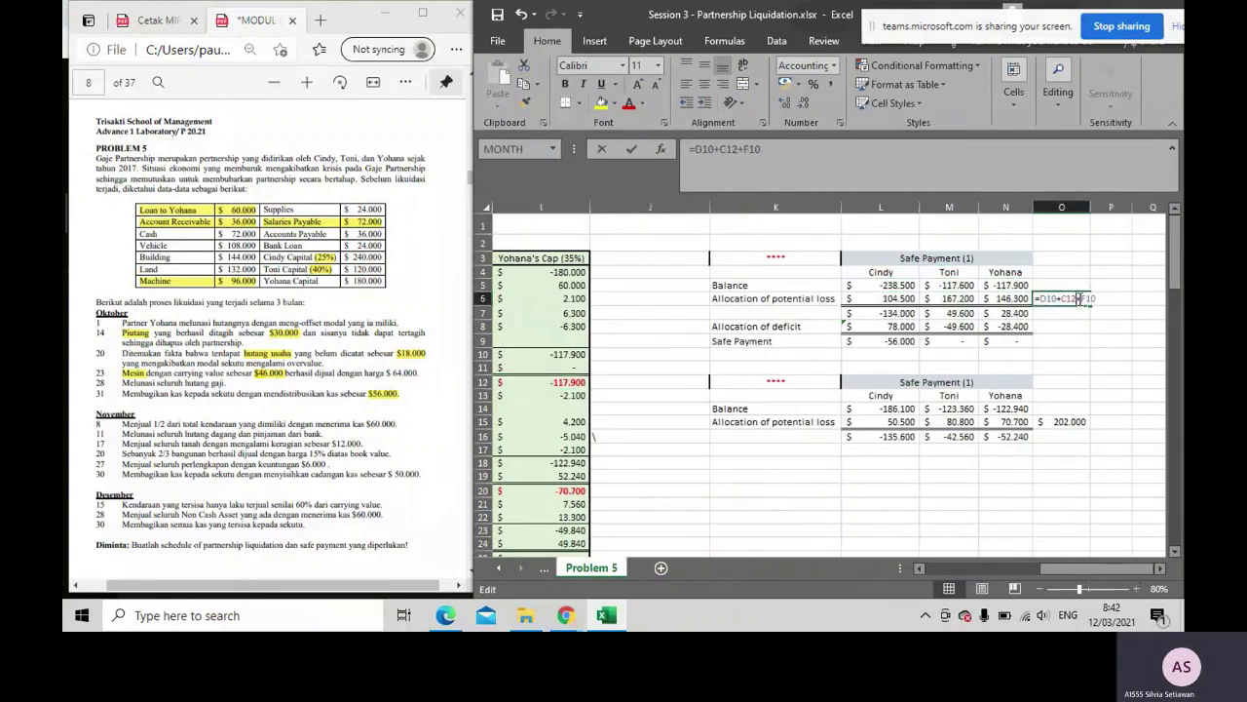
left_click_drag(1082, 568, 908, 565)
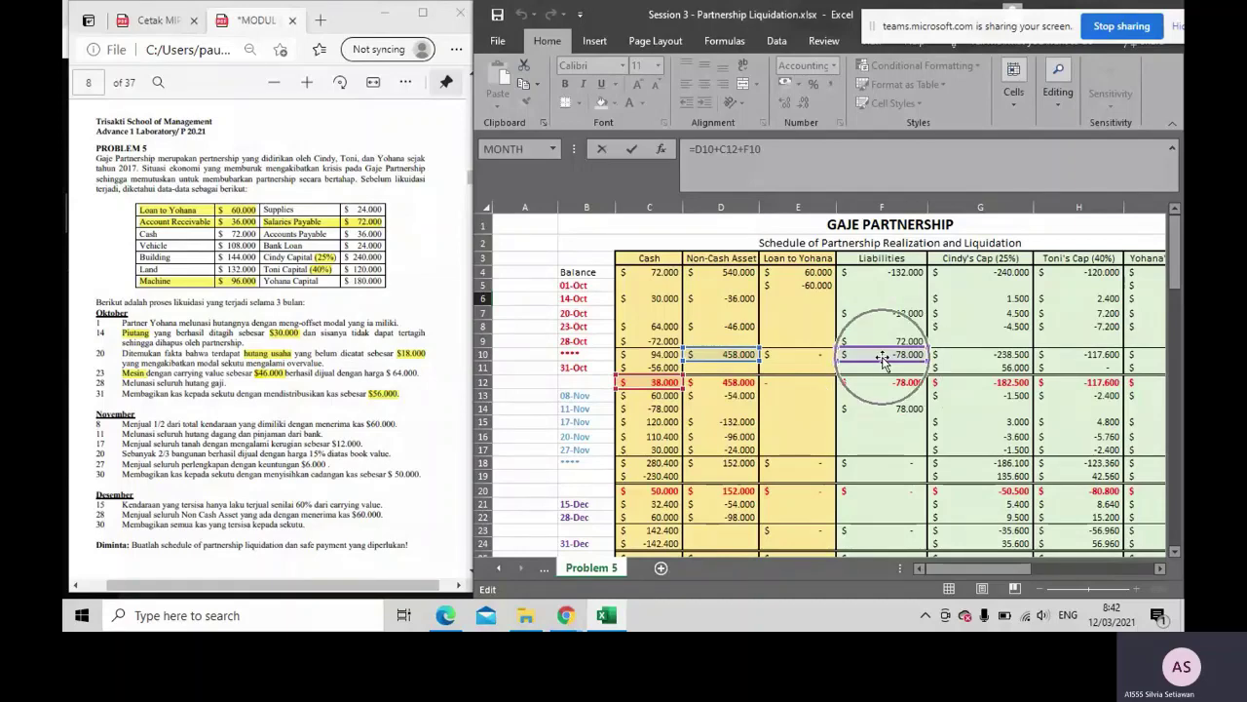
left_click(544, 563)
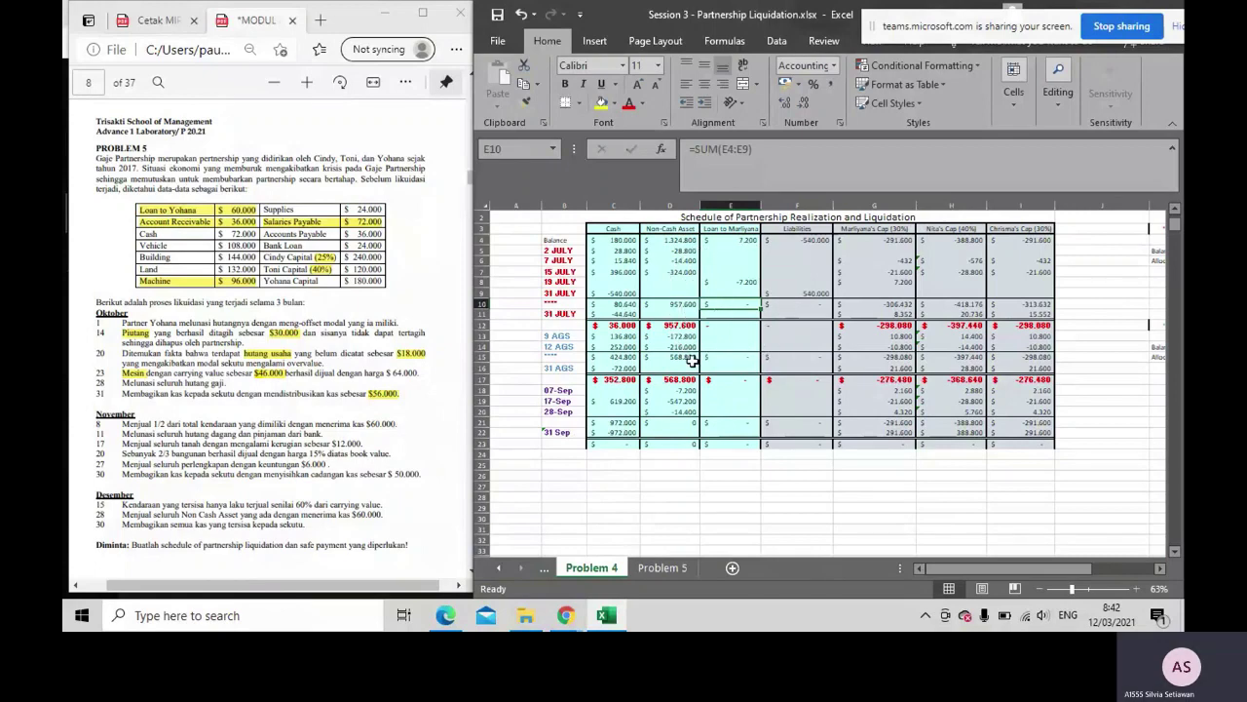
left_click(657, 568)
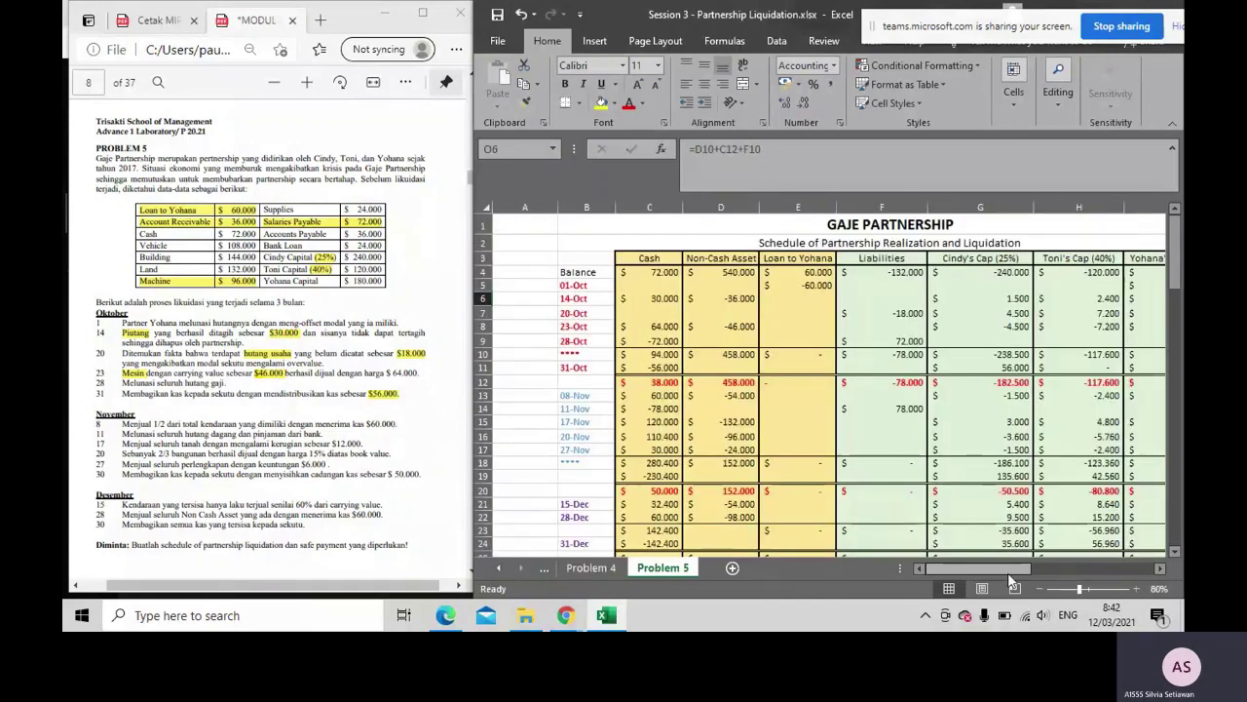
left_click(1007, 570)
double_click(1074, 299)
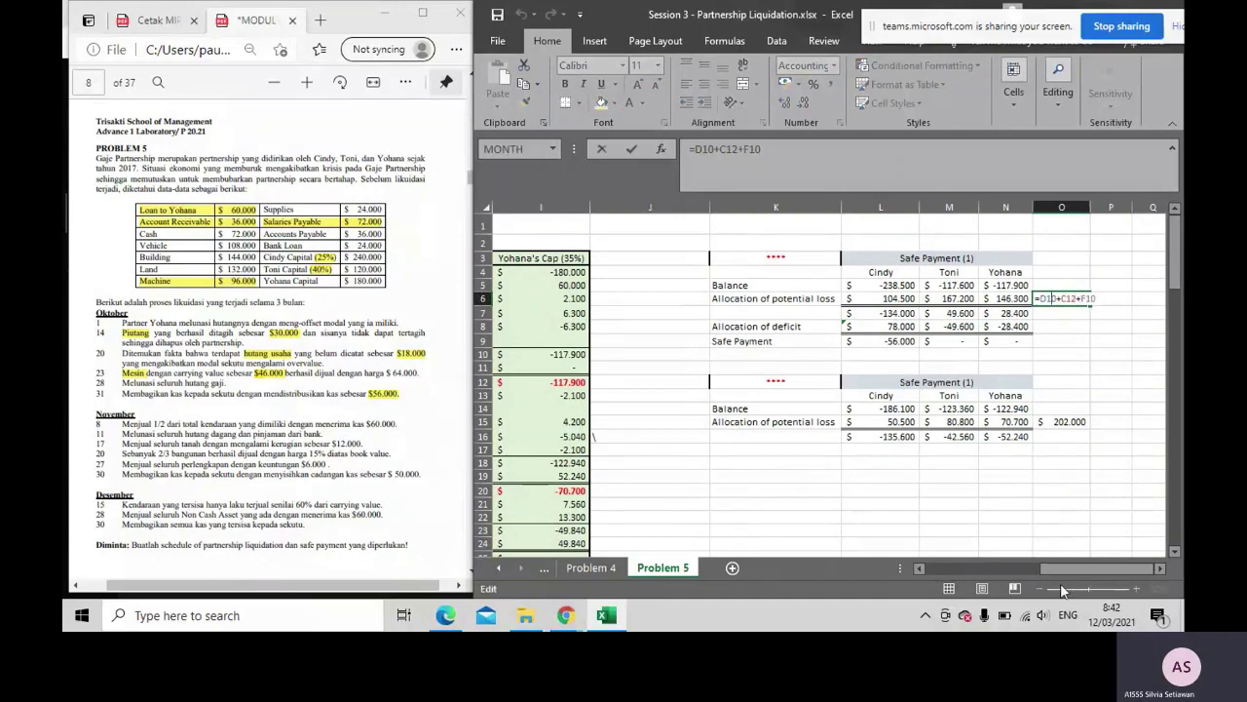
left_click_drag(1071, 568, 957, 568)
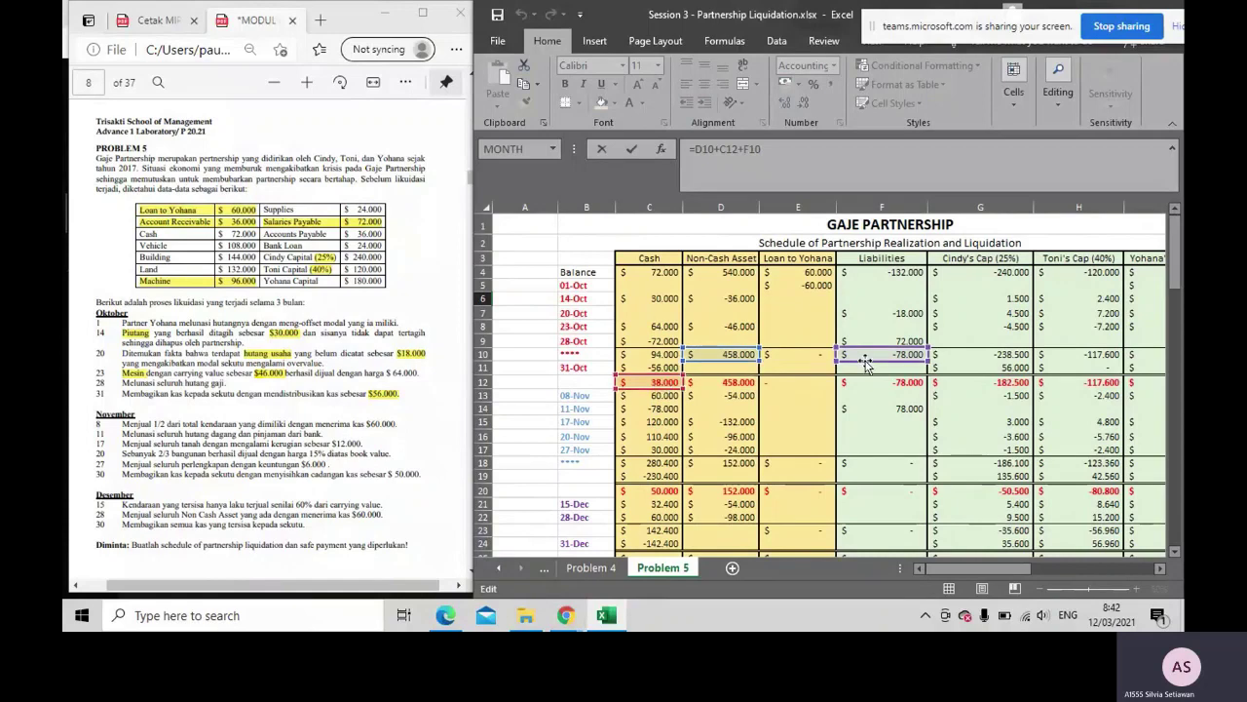
Examine the allocation of potential loss to the three partners in L6:N6 against the total in O6
left_click_drag(966, 571, 1082, 571)
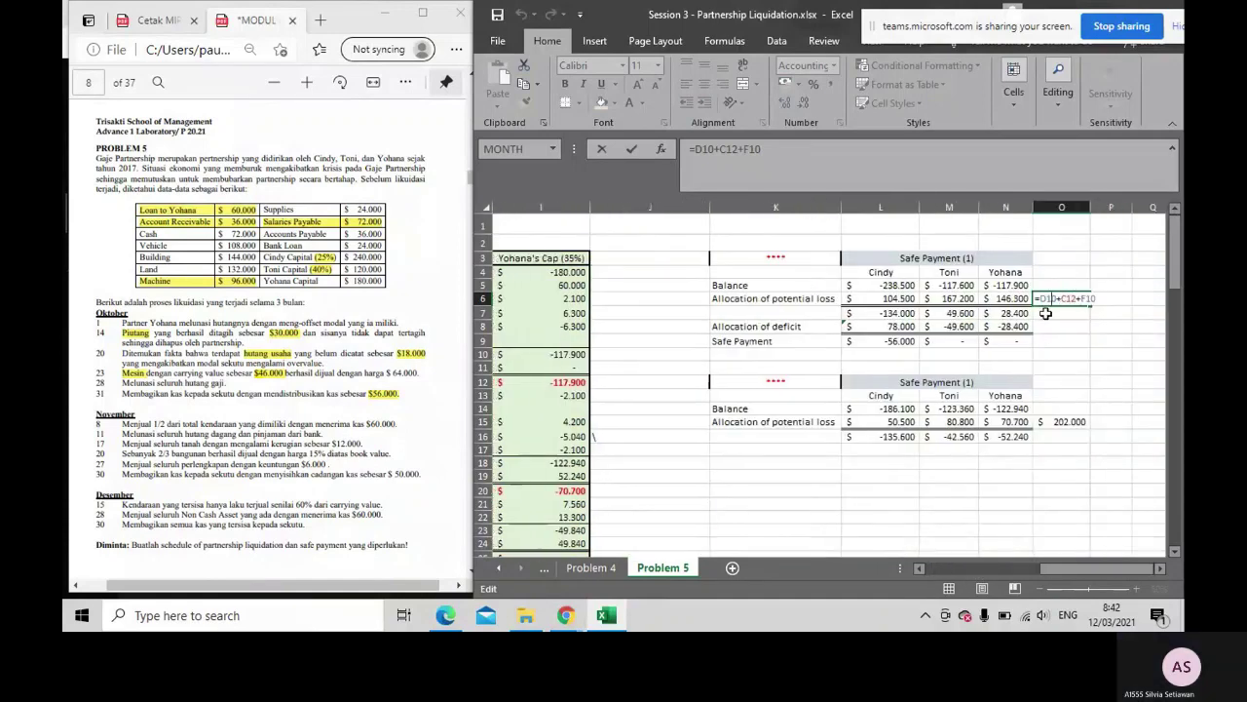
key("Return")
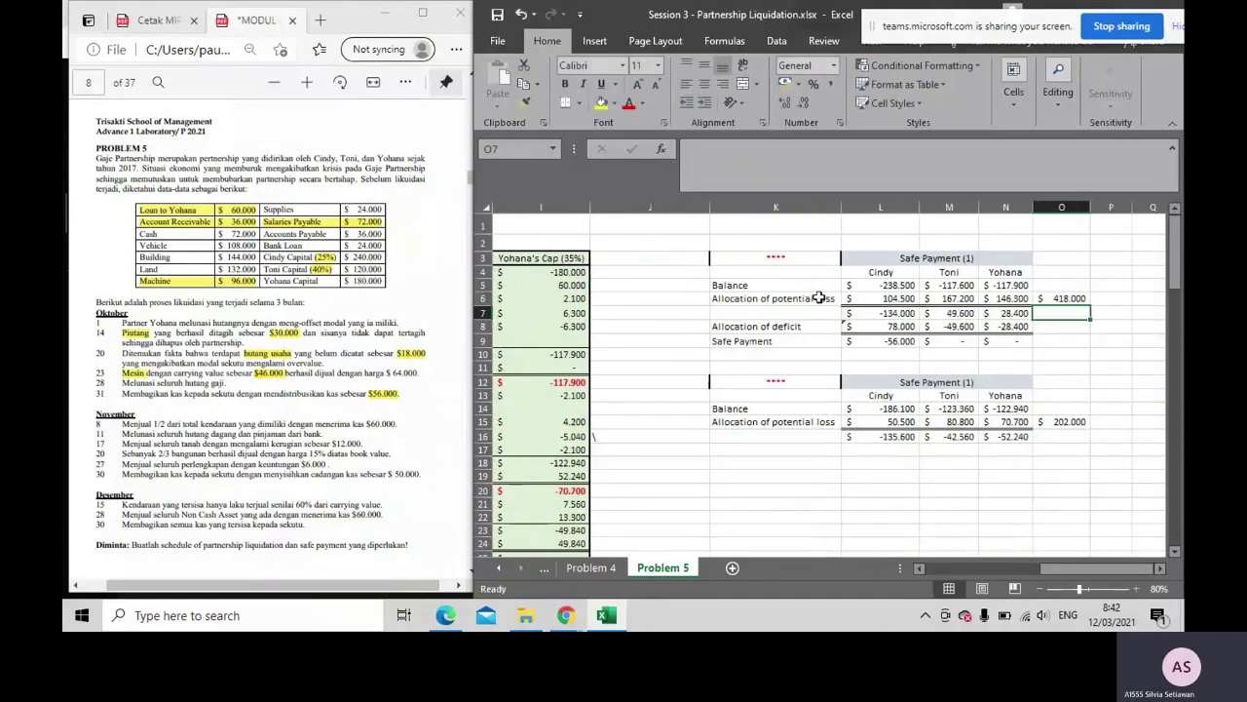
left_click(818, 297)
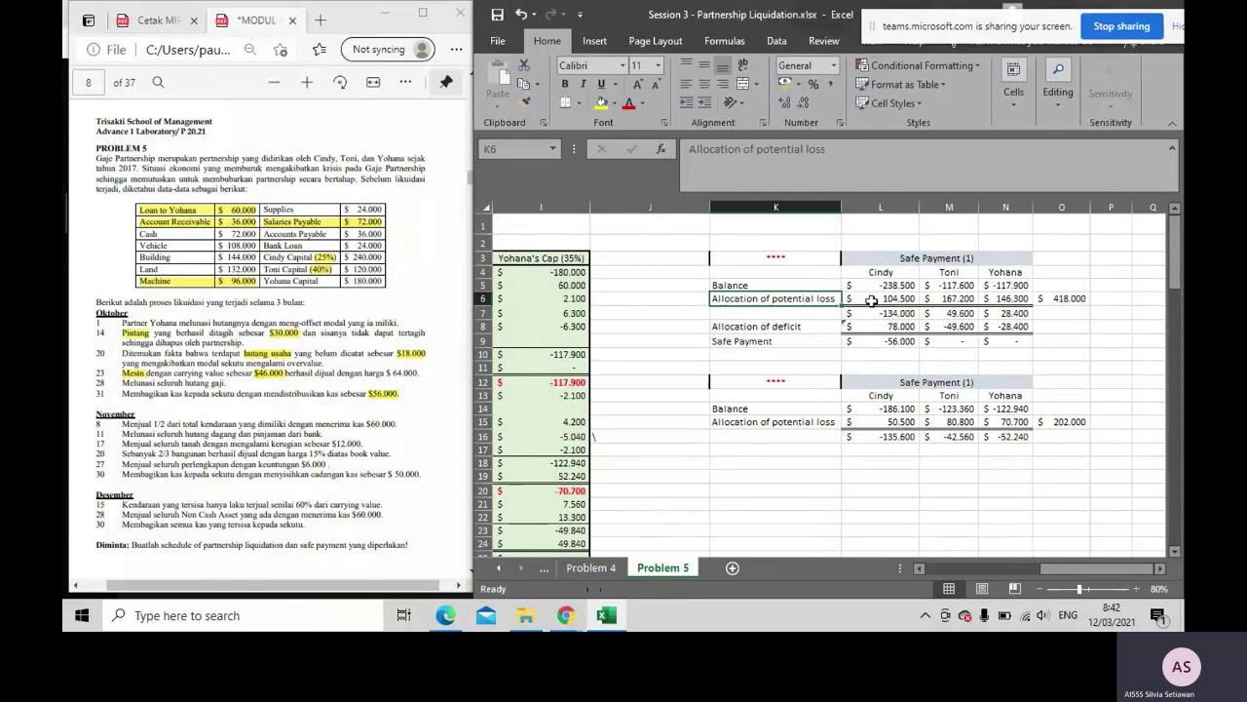
left_click_drag(872, 301, 1004, 301)
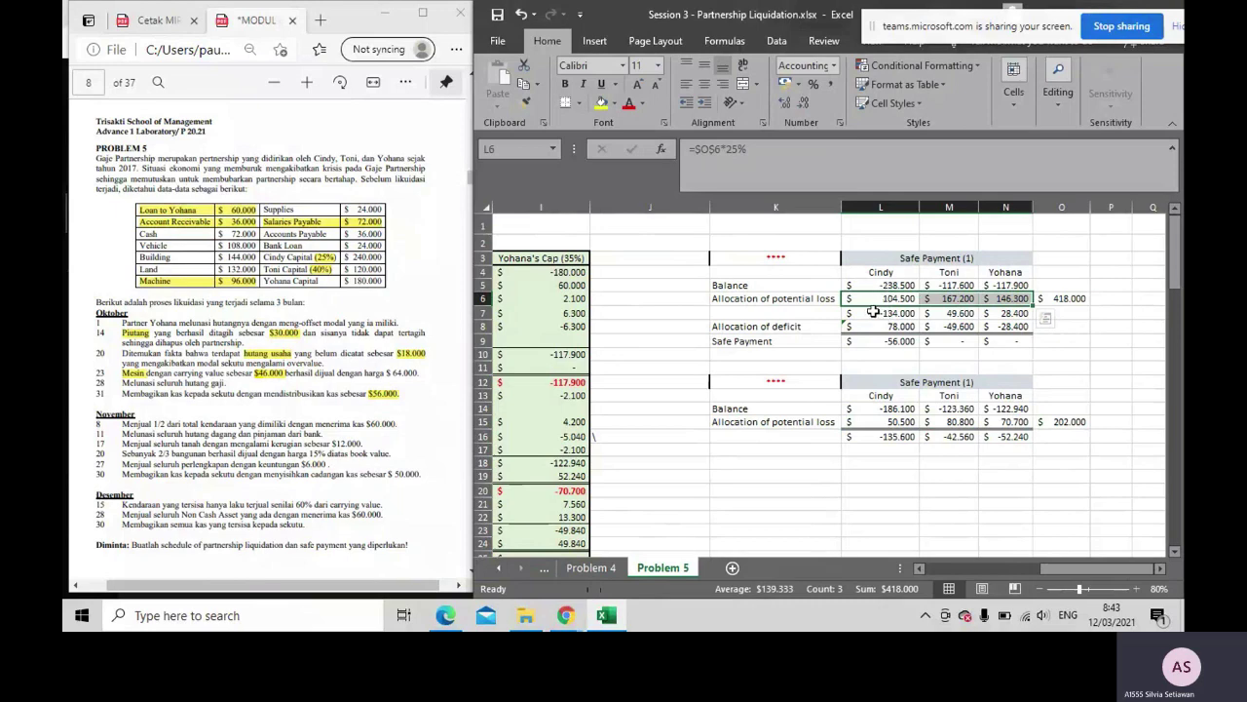
Check Cindy's subtotal formula in L7 and the subtotals for Toni and Yohana in M7:N7
left_click(876, 311)
key("alt+equal")
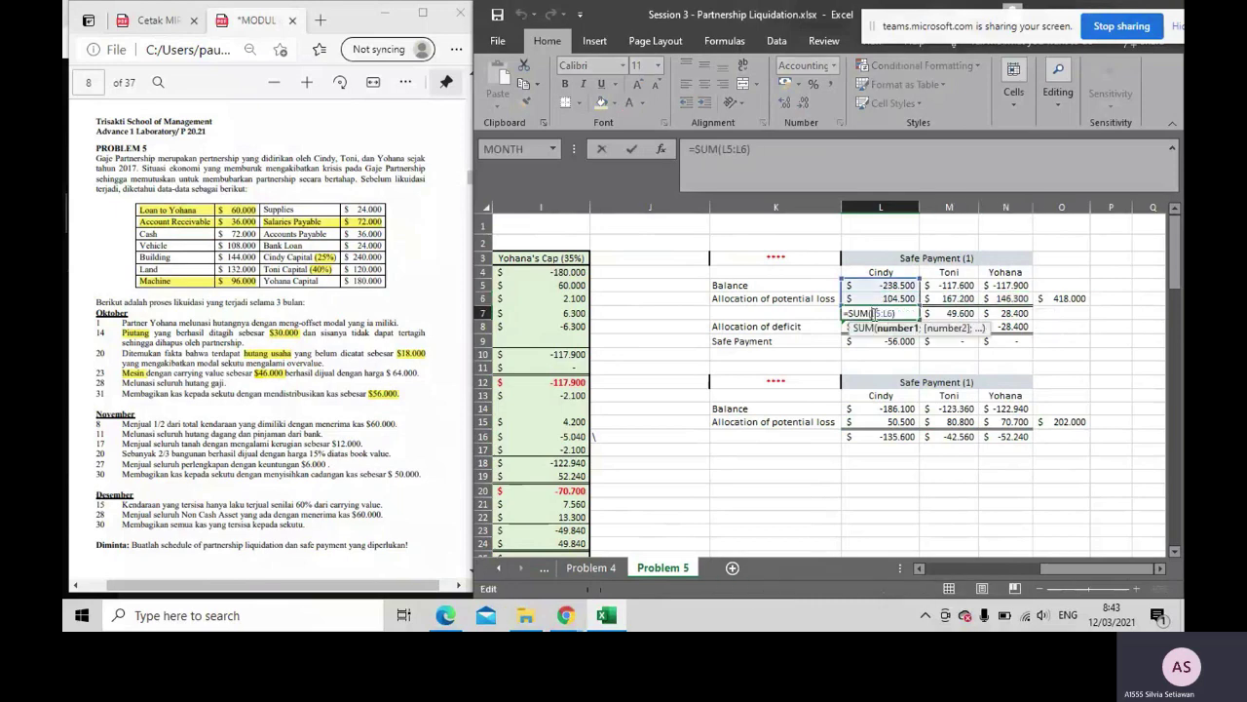
key("Return")
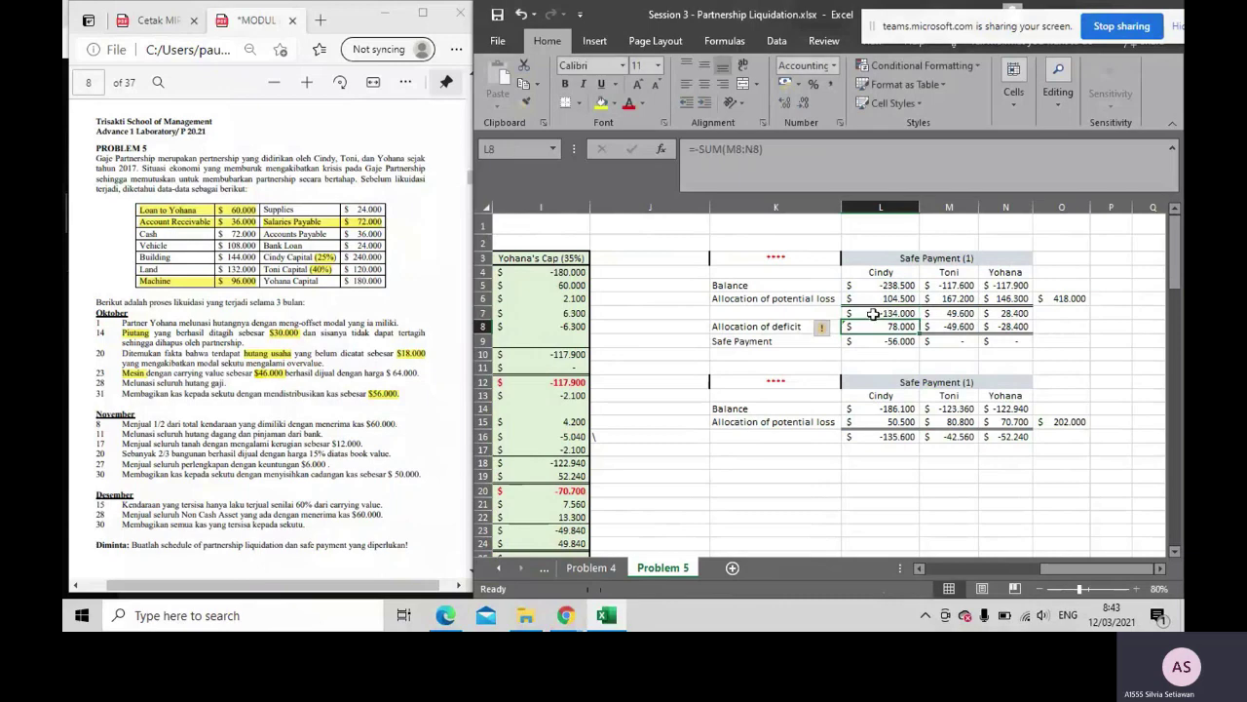
left_click(874, 313)
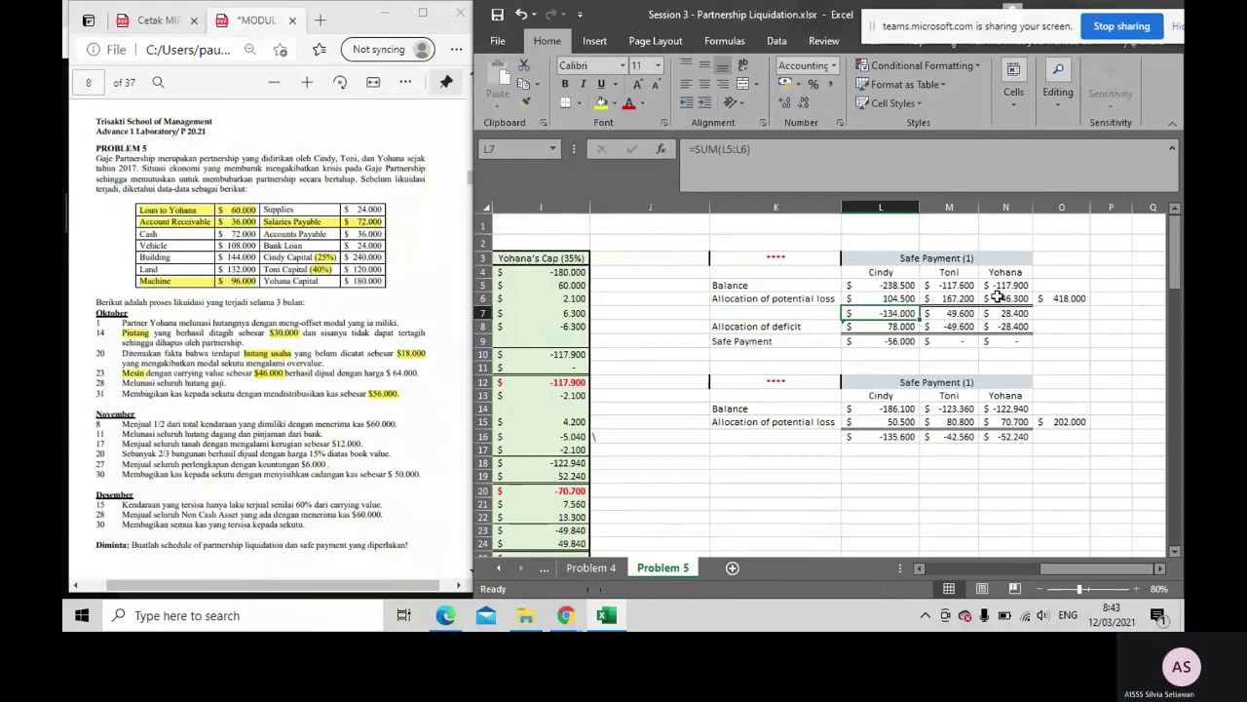
left_click_drag(965, 313, 1007, 310)
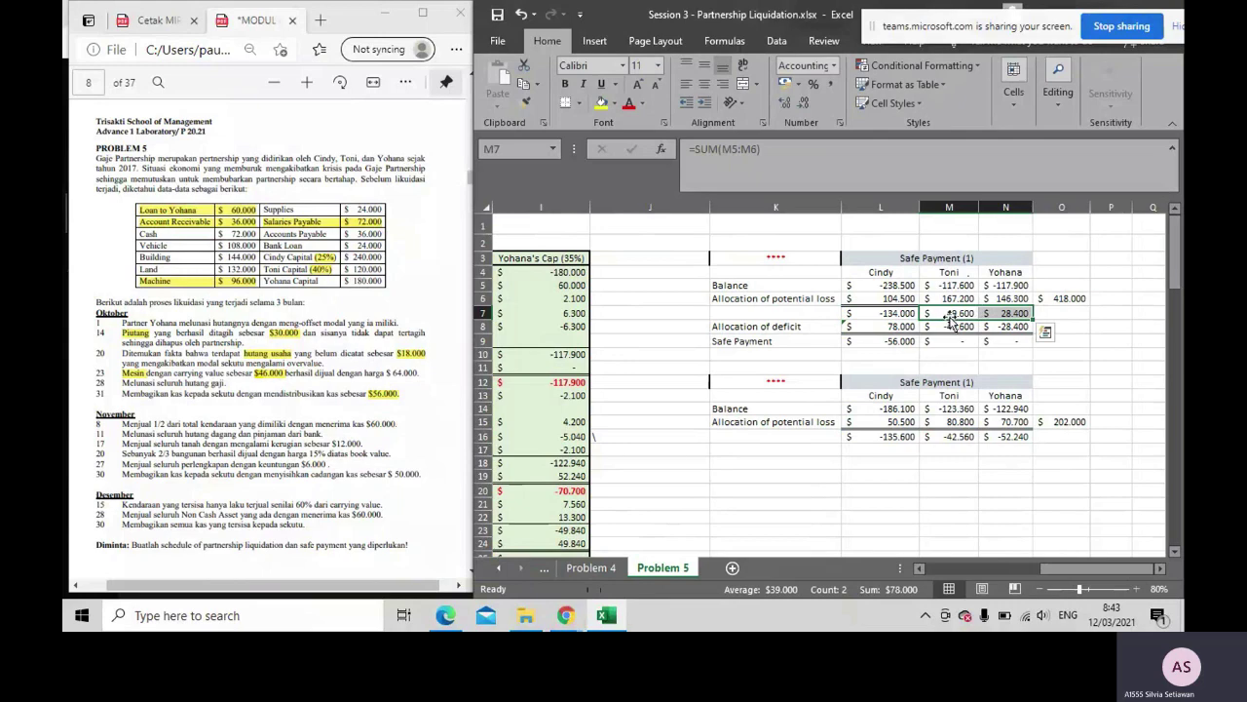
Check the allocation of the partners' deficits in L8:N8 and the safe payments in L9:N9
left_click(898, 327)
left_click(898, 312)
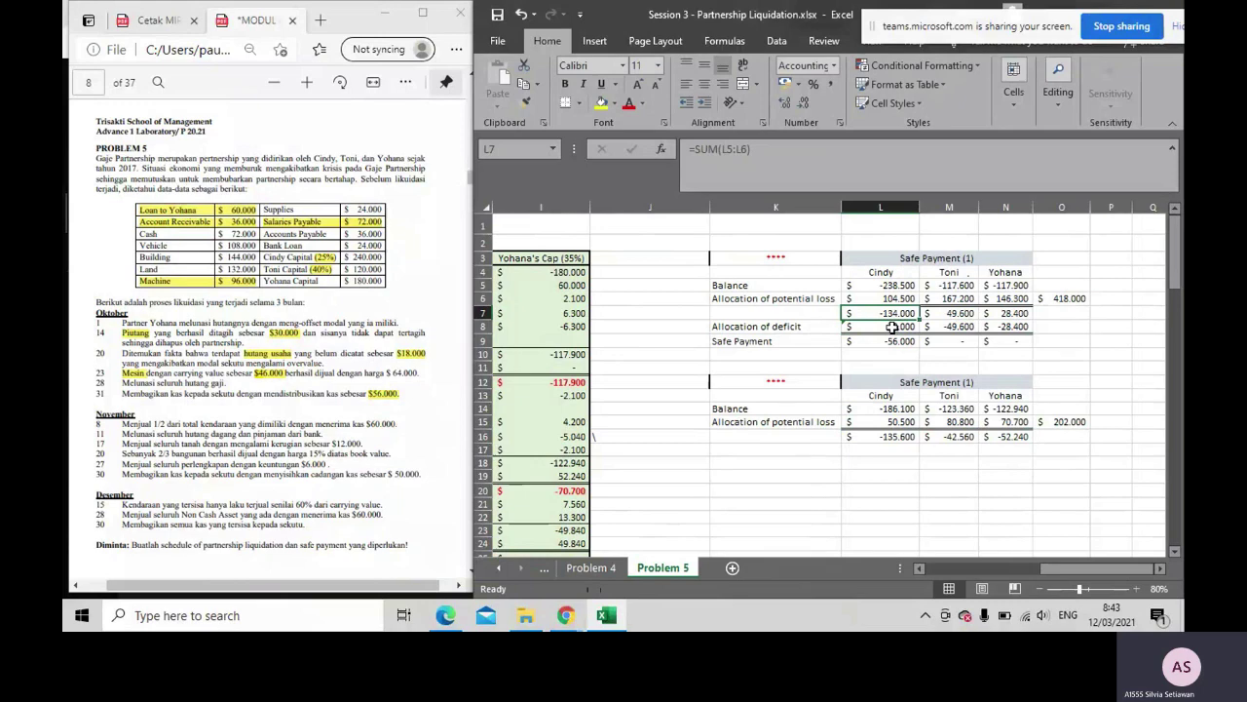
left_click(893, 327)
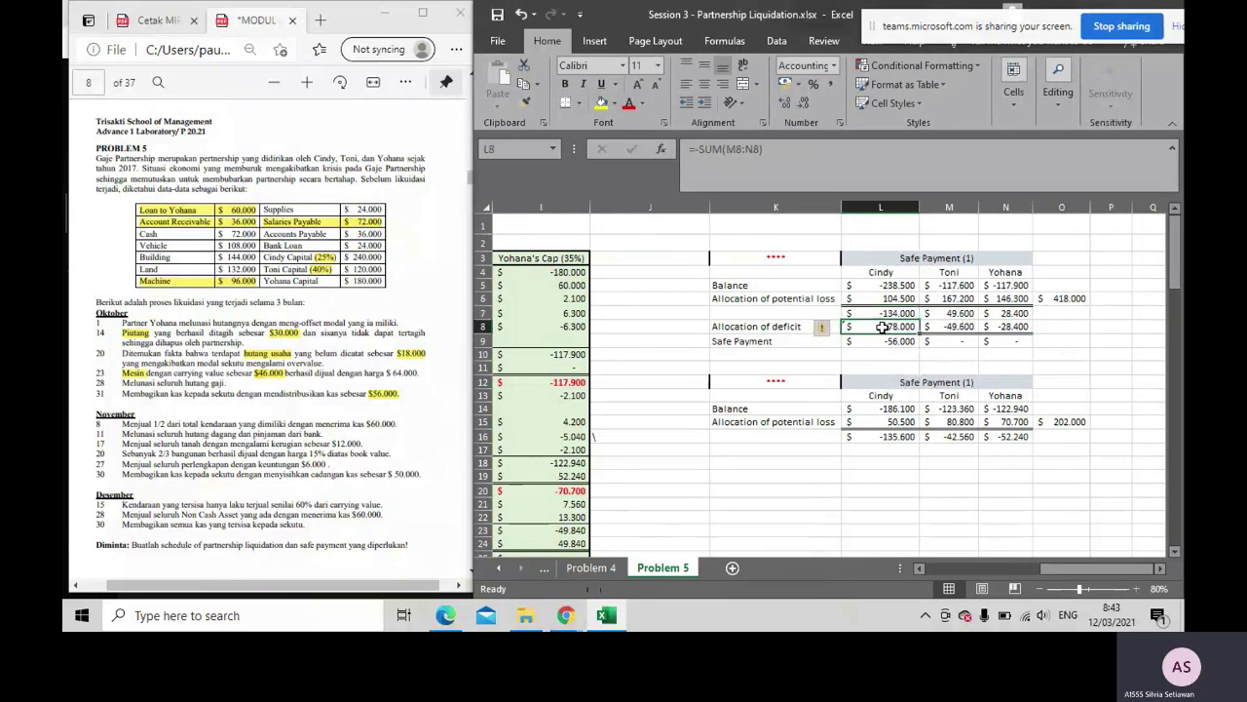
left_click_drag(942, 327, 1017, 325)
key("ctrl+q")
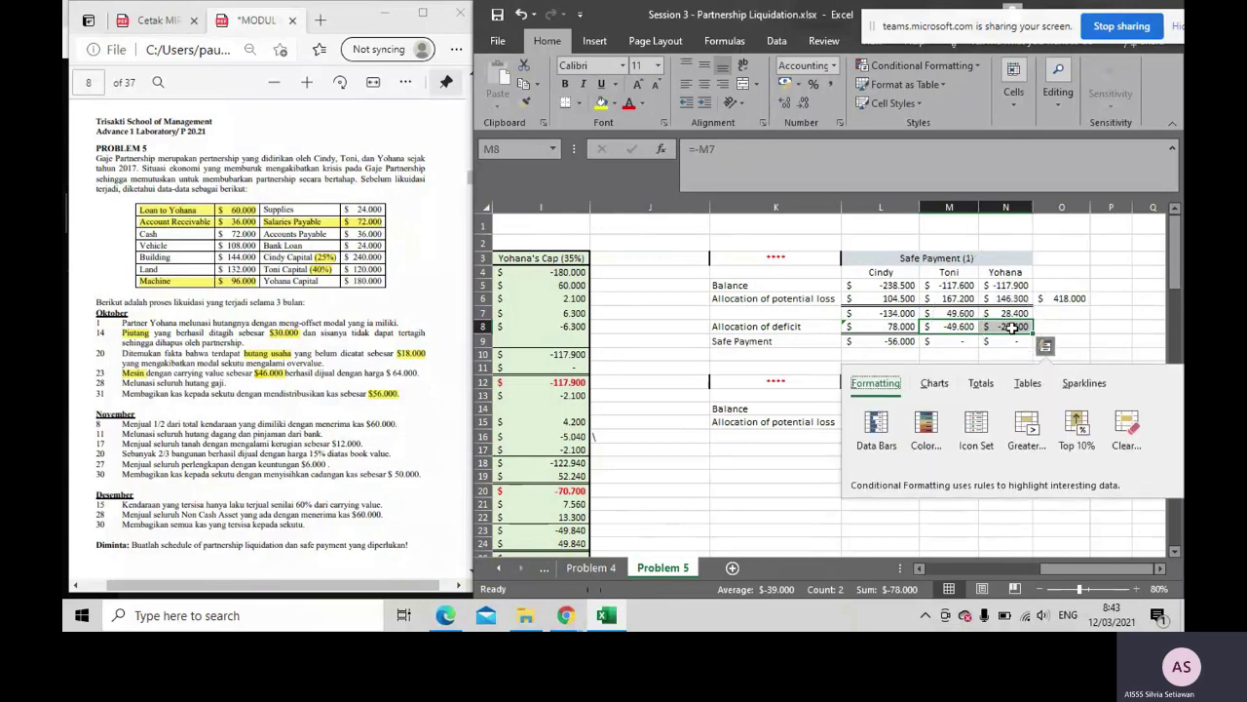
left_click(948, 343)
left_click(885, 343)
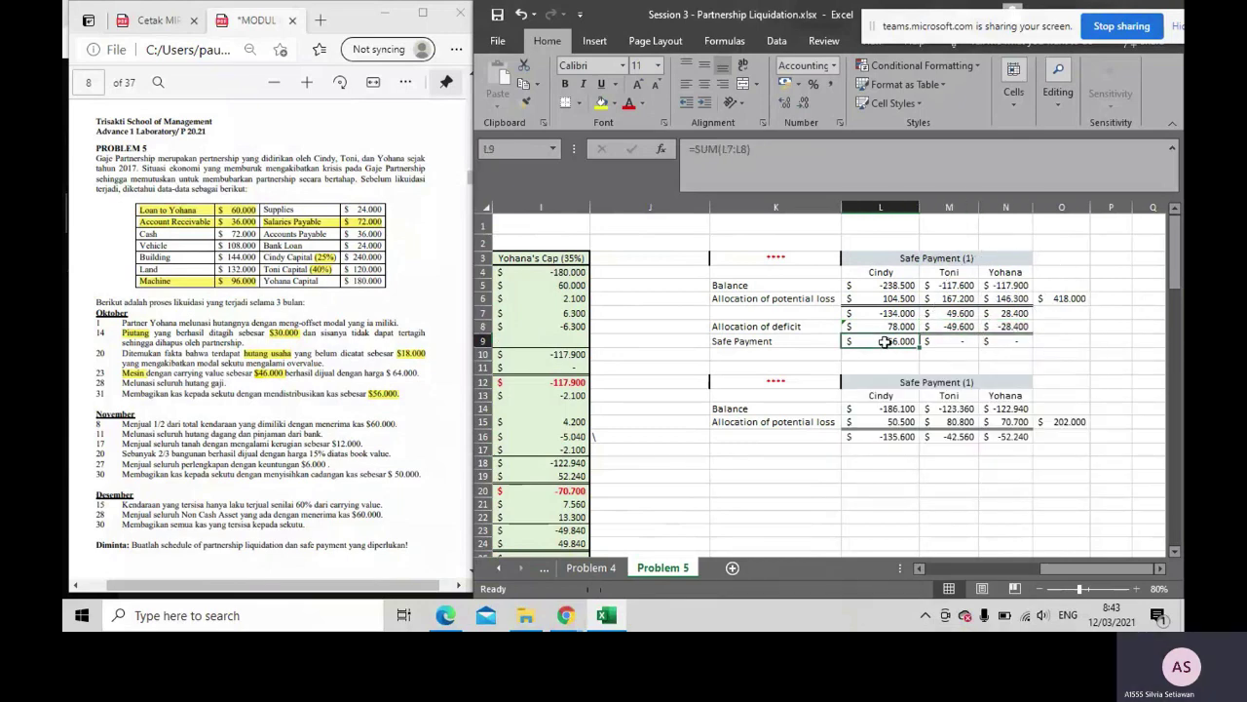
left_click_drag(952, 341, 1009, 341)
Trace Cindy's 31 October distribution formula in G11 back to her safe payment in L9
left_click_drag(1065, 565, 963, 566)
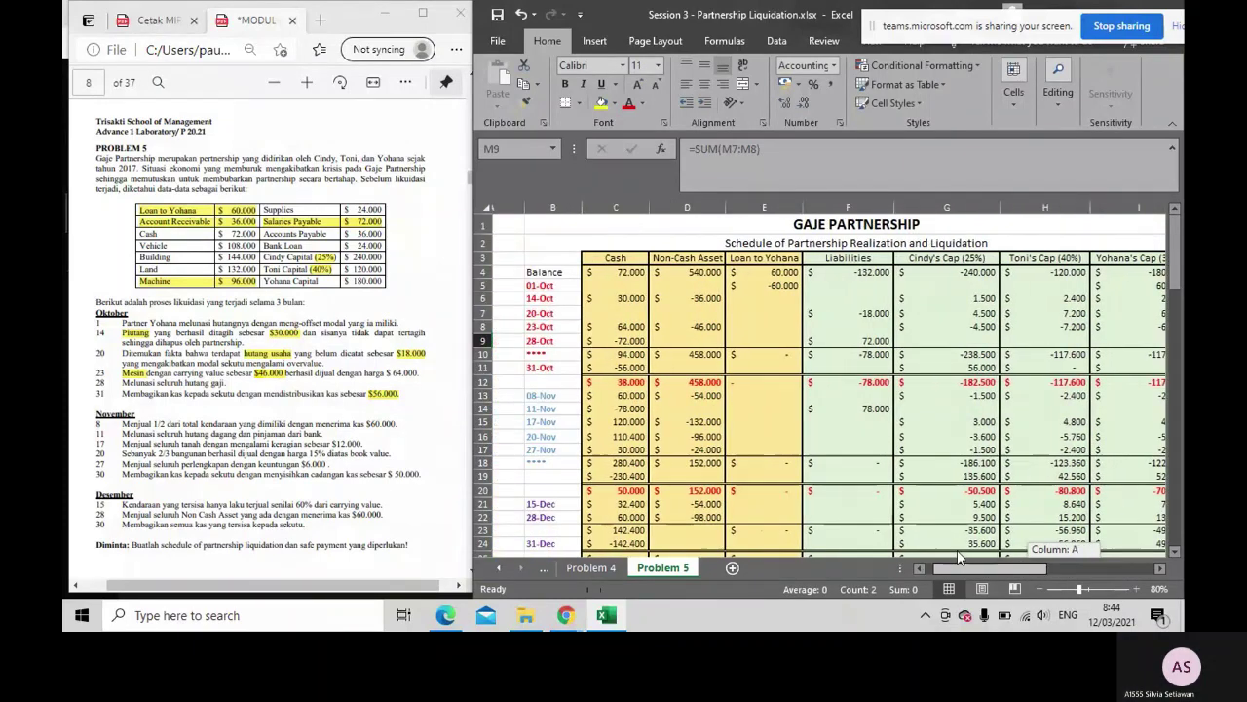
left_click(905, 366)
double_click(905, 366)
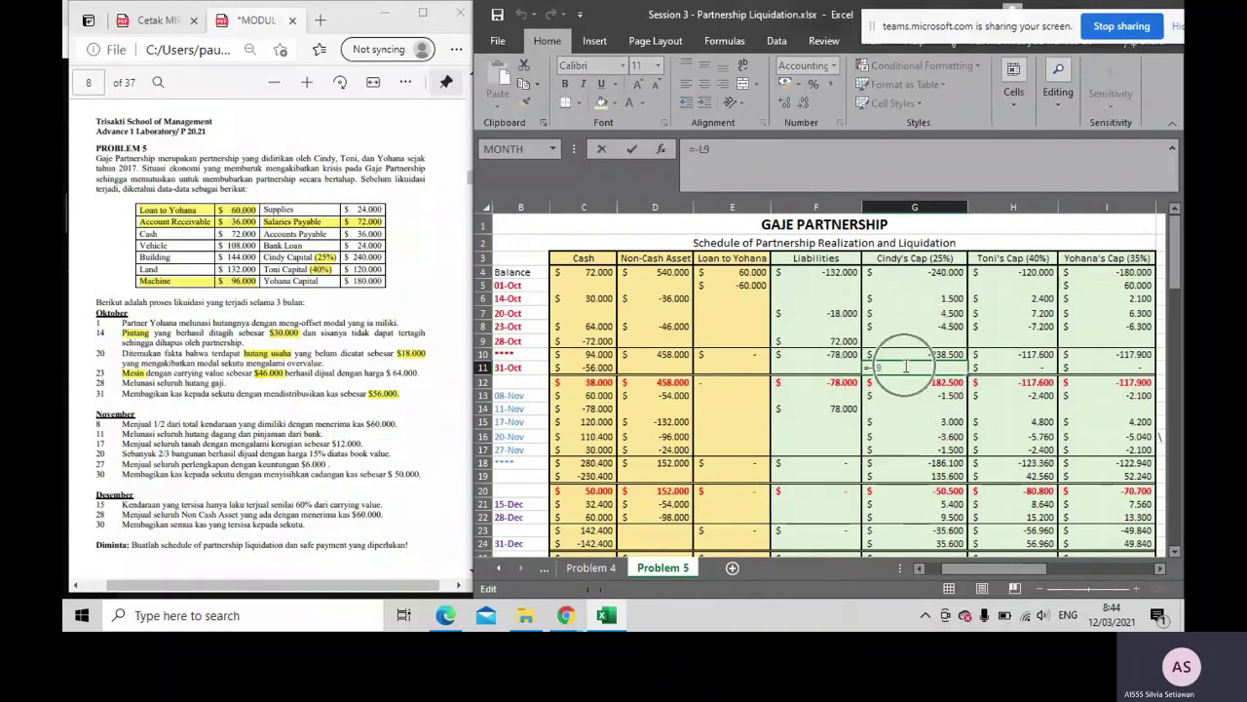
key("Return")
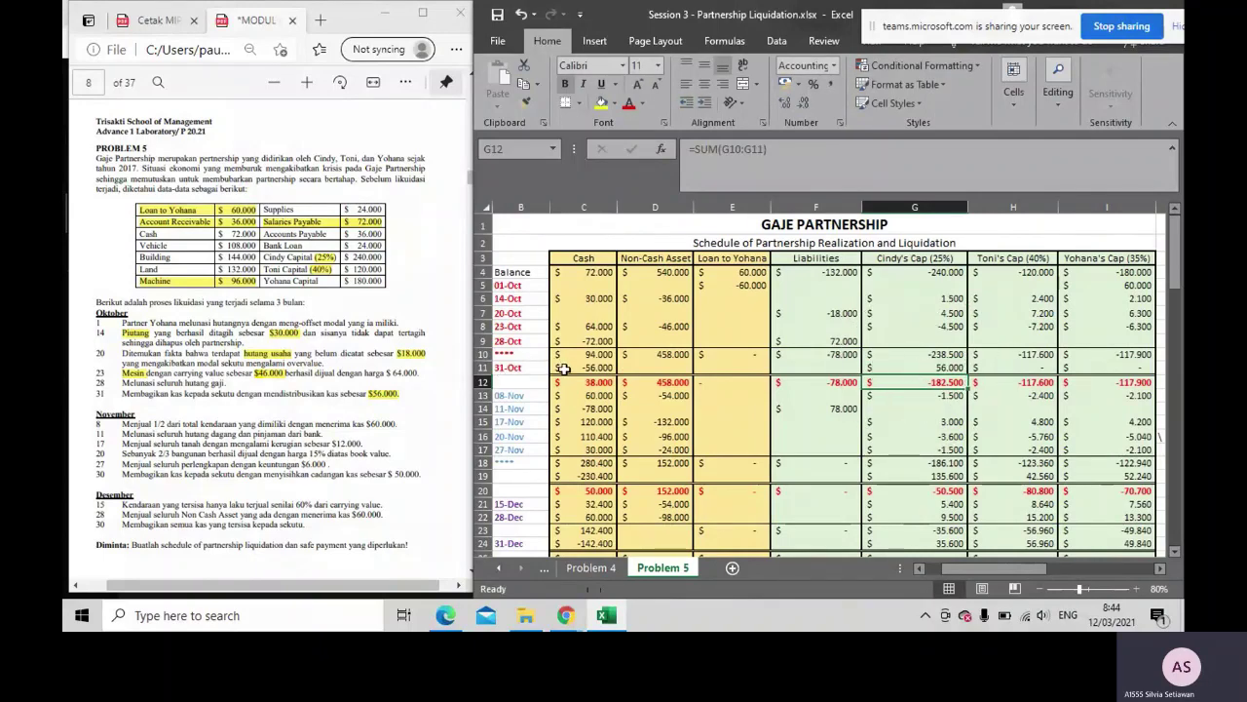
left_click(924, 368)
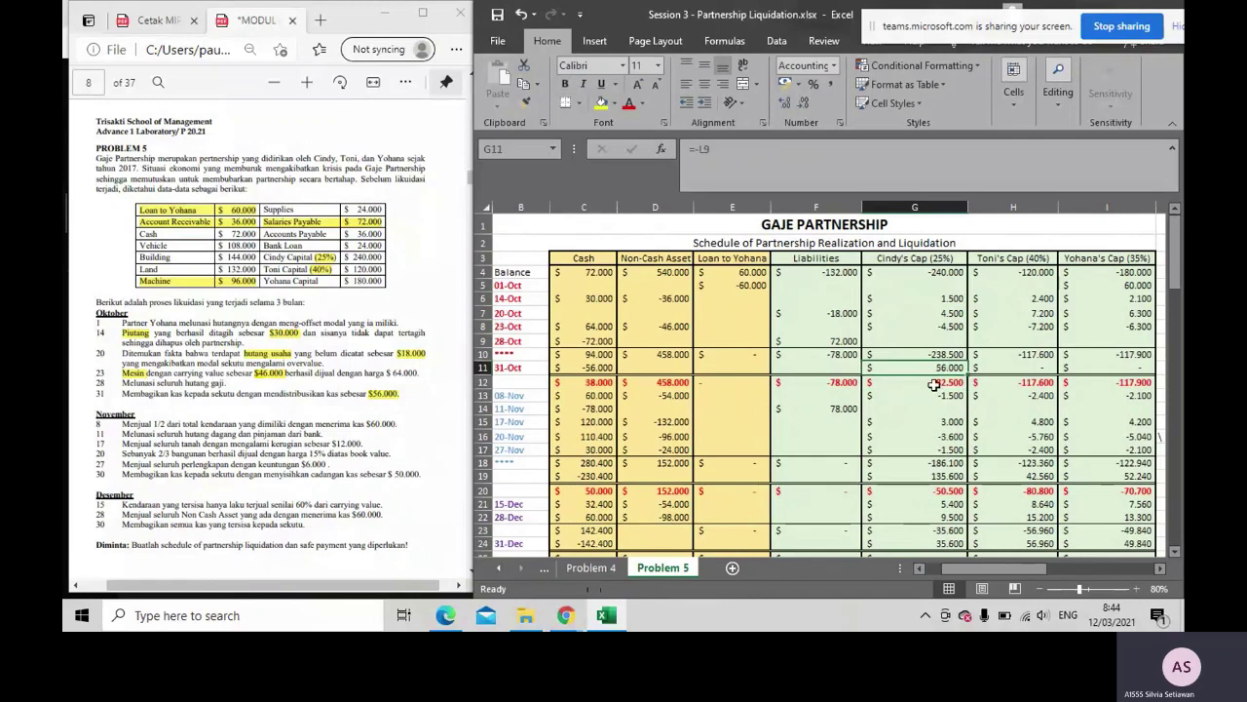
Compare the partners' capital balances in G12:I12 with their 31 October distributions in row 11
left_click(933, 384)
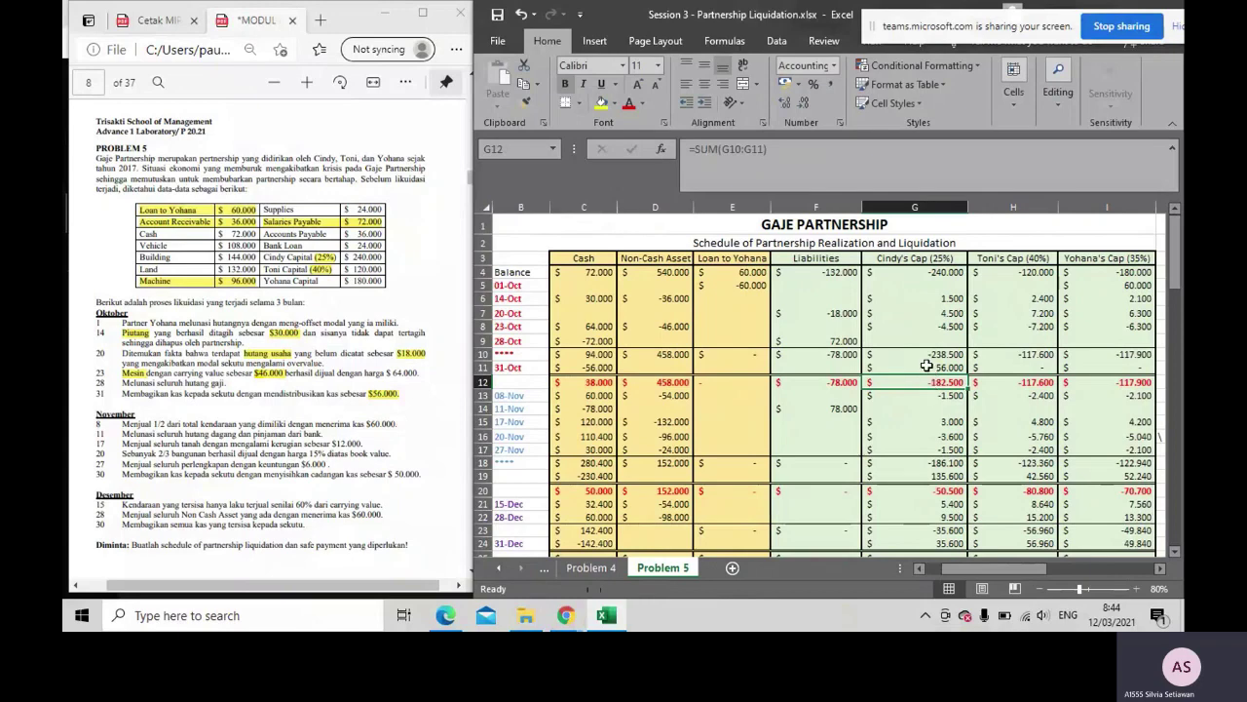
left_click(1009, 383)
left_click(1082, 372)
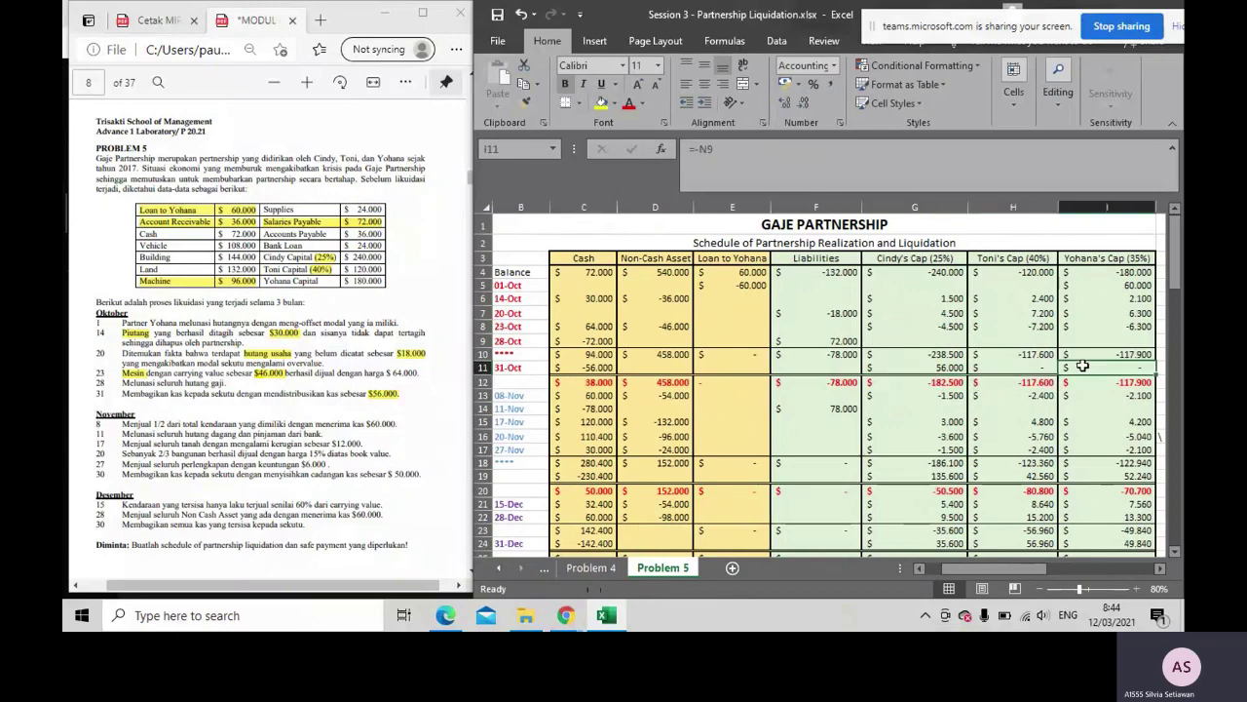
left_click(1034, 365)
left_click(961, 367)
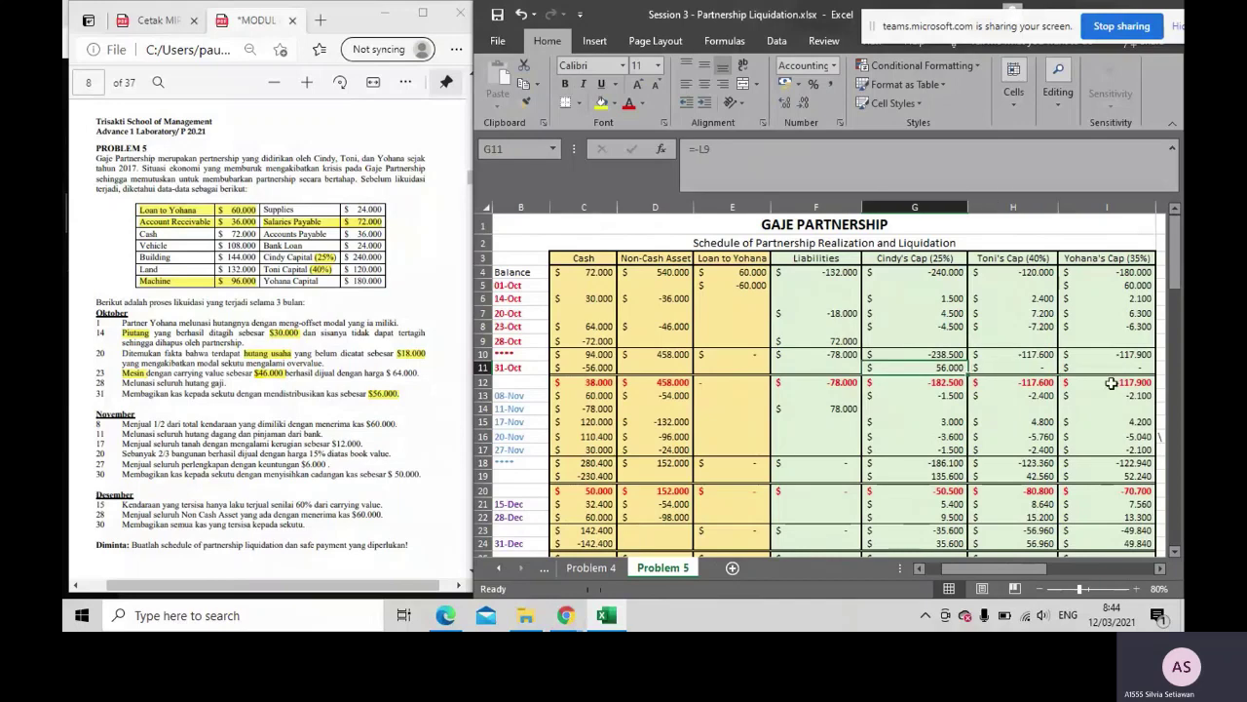
left_click(1112, 384)
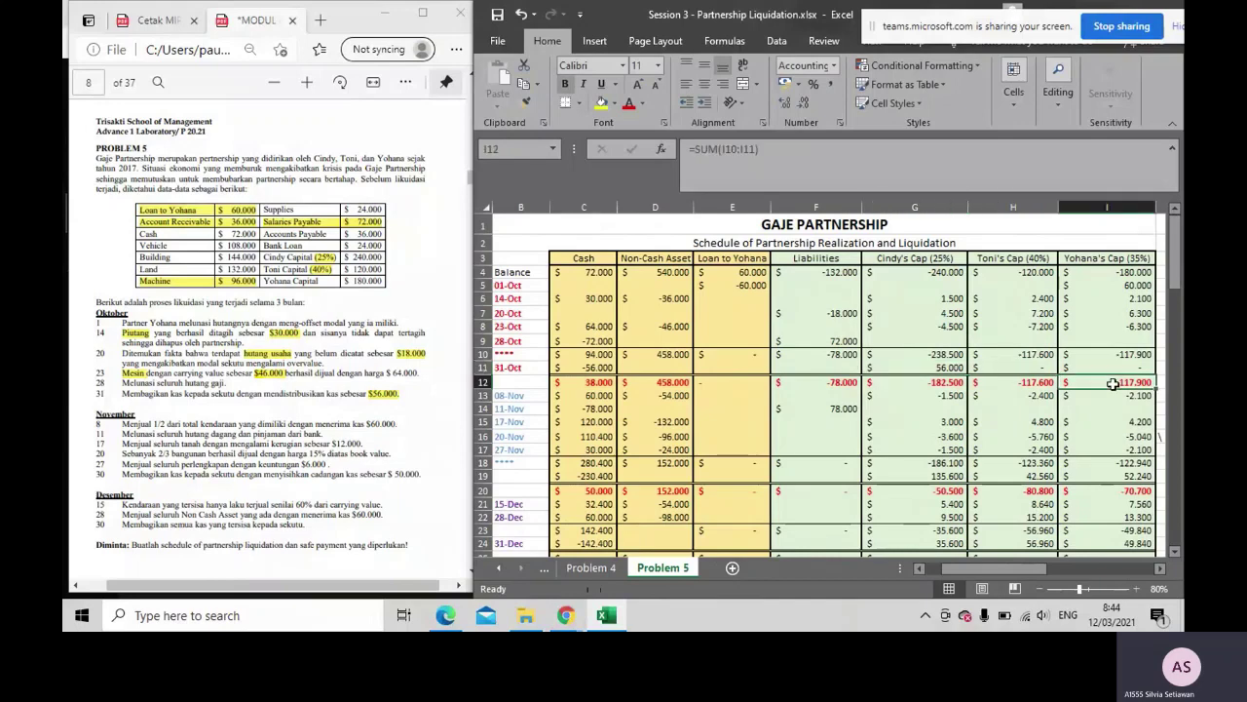
Check the cash balance formula in C12 and review the end-of-October balances across C12:I12
double_click(590, 381)
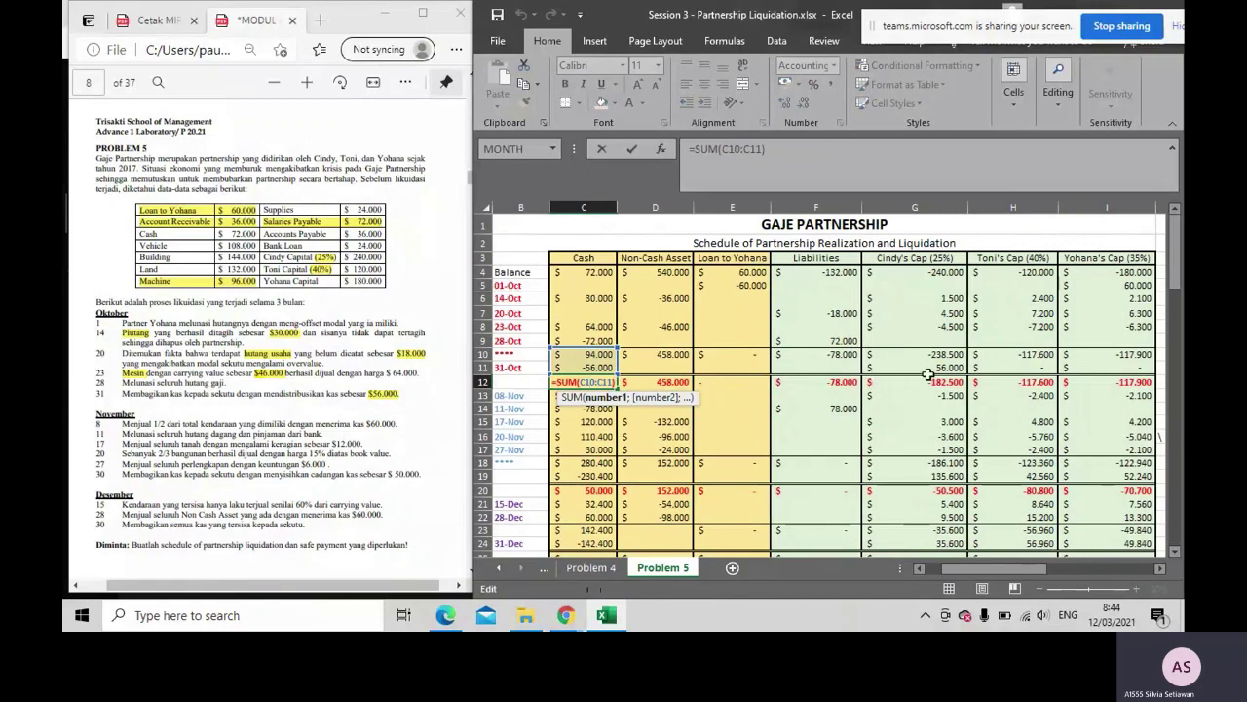
key("Return")
left_click_drag(595, 384, 1136, 382)
Highlight 1/2 and kendaraan in the PDF's 8 November transaction, and Vehicle $ 108.000 in the account balance table
scroll(759, 381, "down", 1)
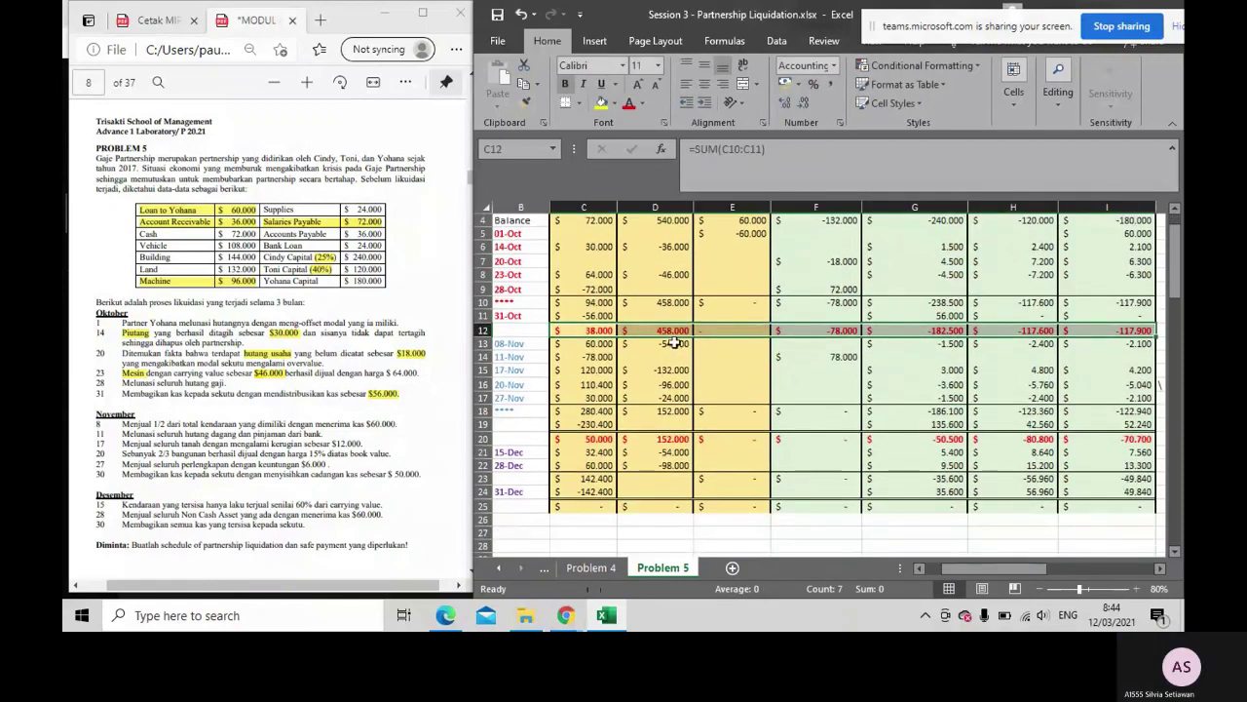
scroll(671, 343, "down", 1)
left_click(668, 344)
left_click(592, 314)
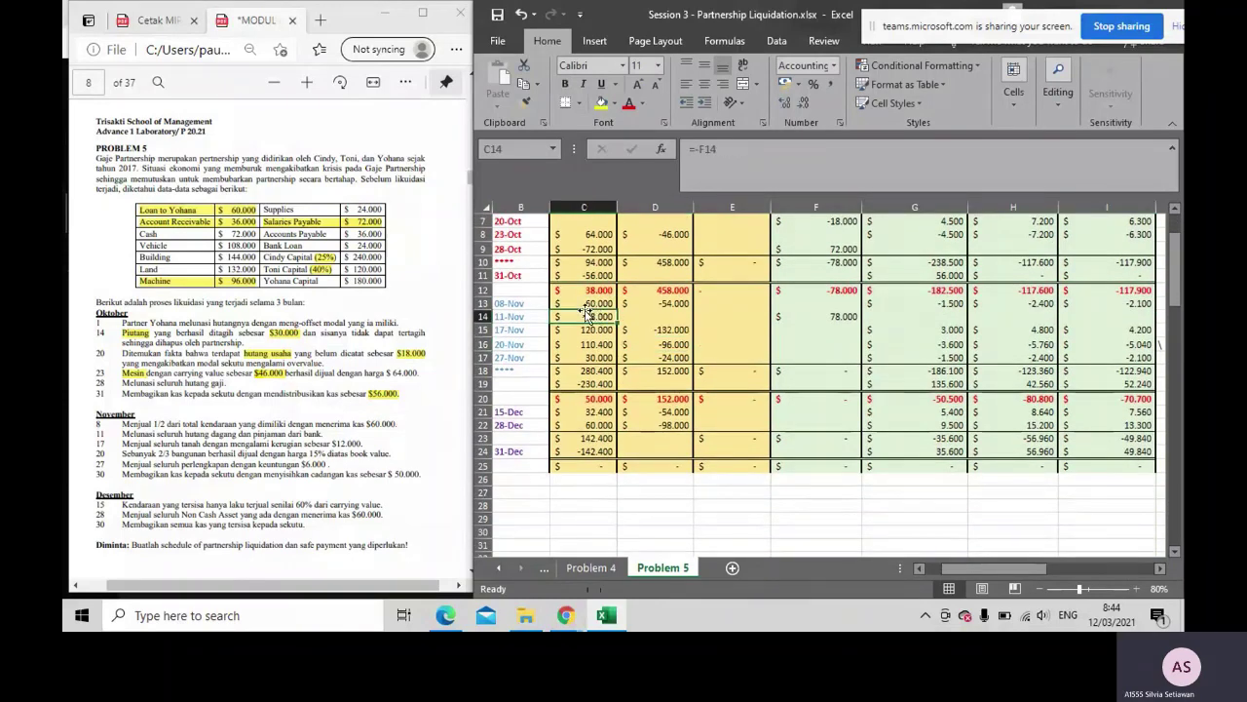
scroll(197, 410, "down", 3)
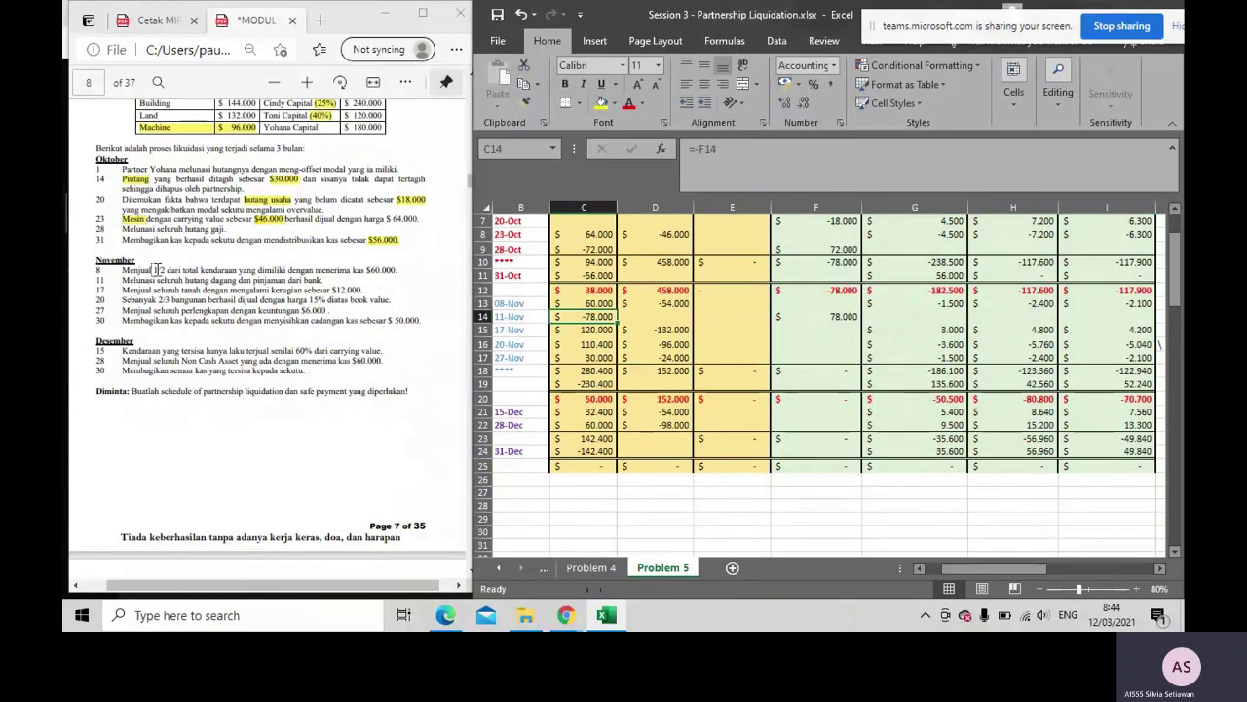
left_click_drag(154, 270, 238, 270)
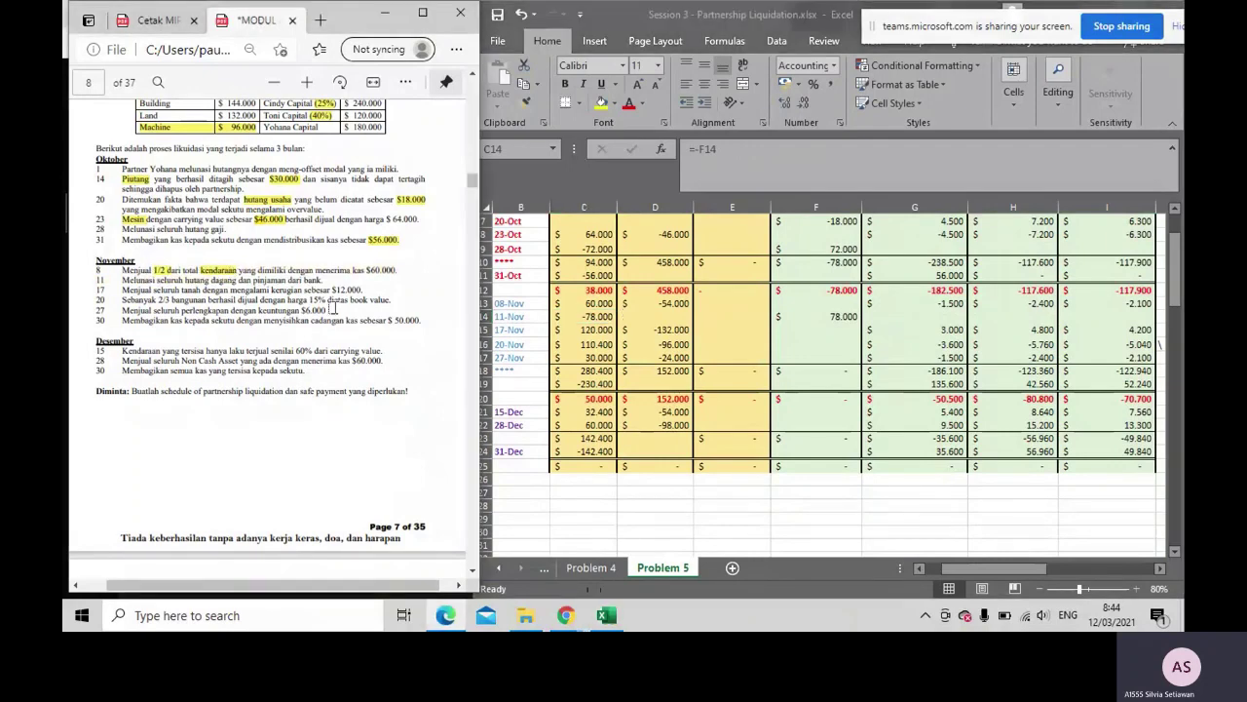
scroll(308, 359, "up", 1)
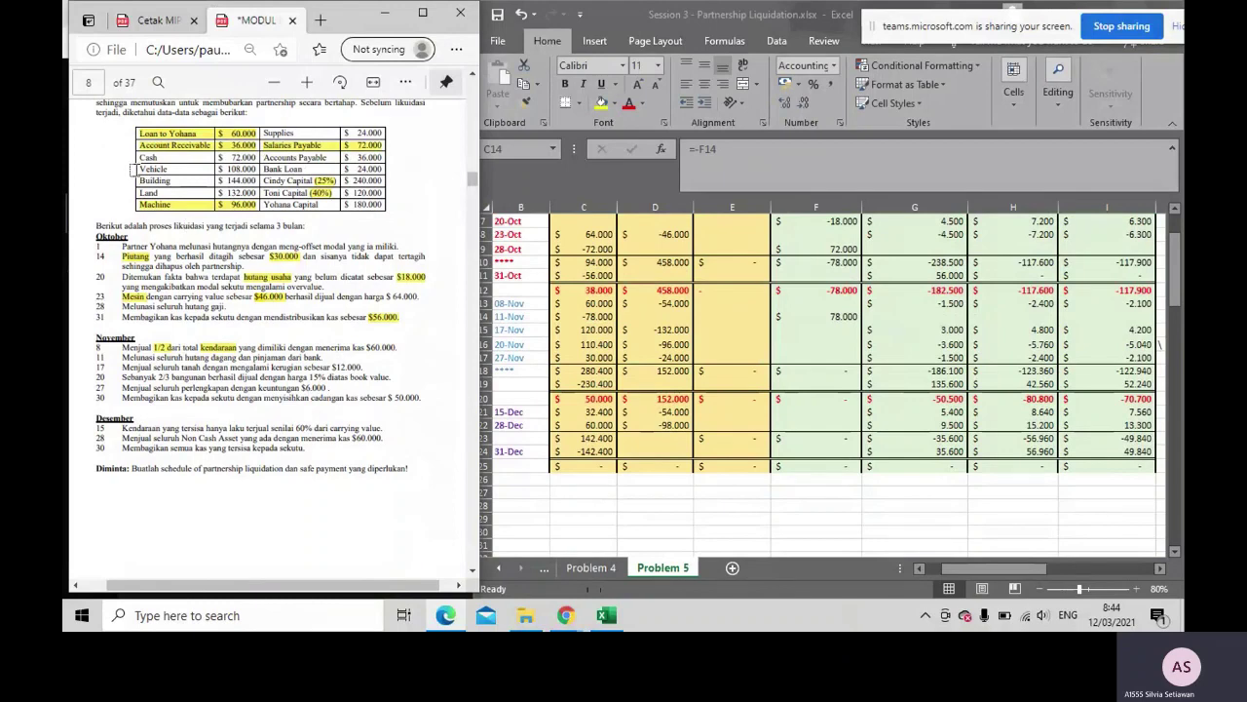
left_click_drag(132, 170, 247, 168)
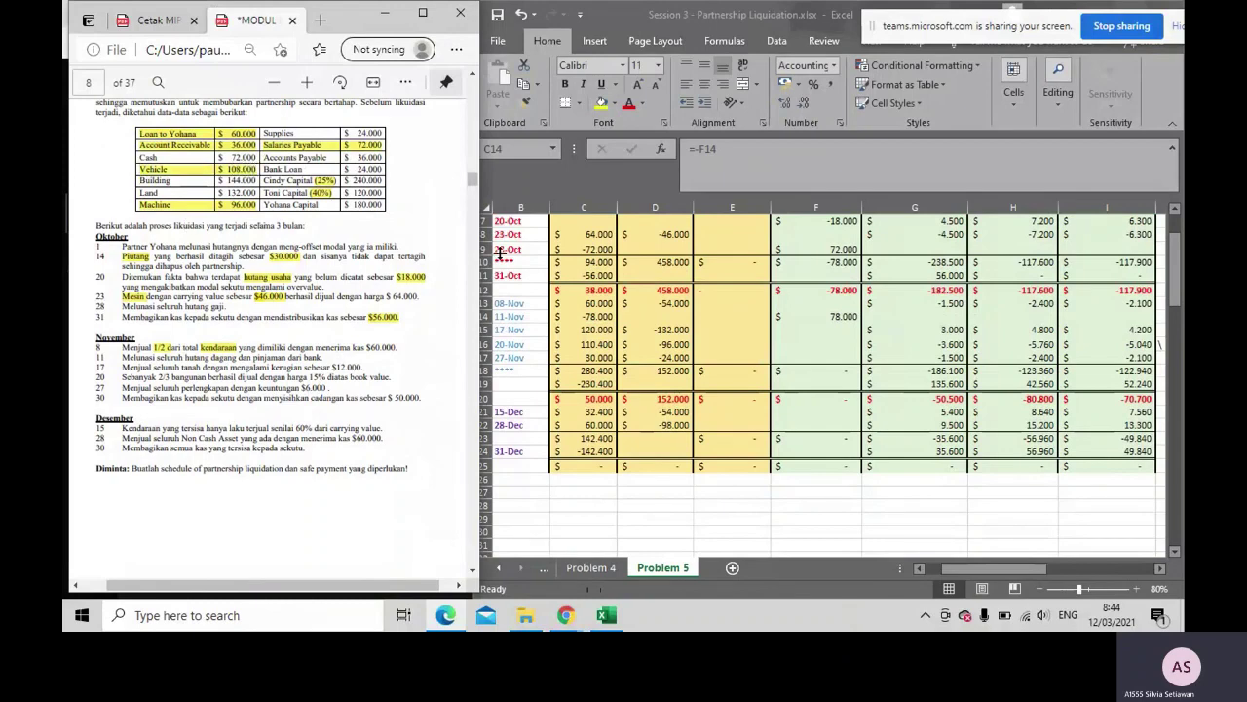
Check the 8 November non-cash asset formula in D13 against the sale of half the vehicles
left_click(672, 303)
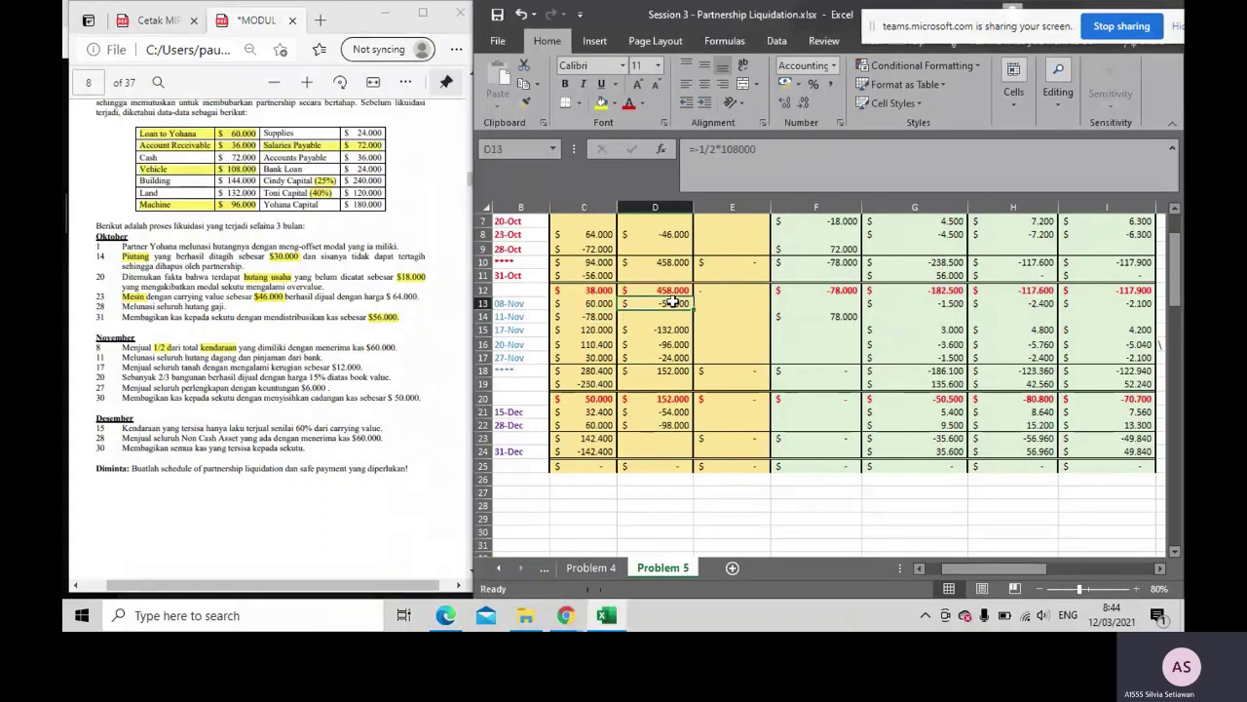
double_click(672, 303)
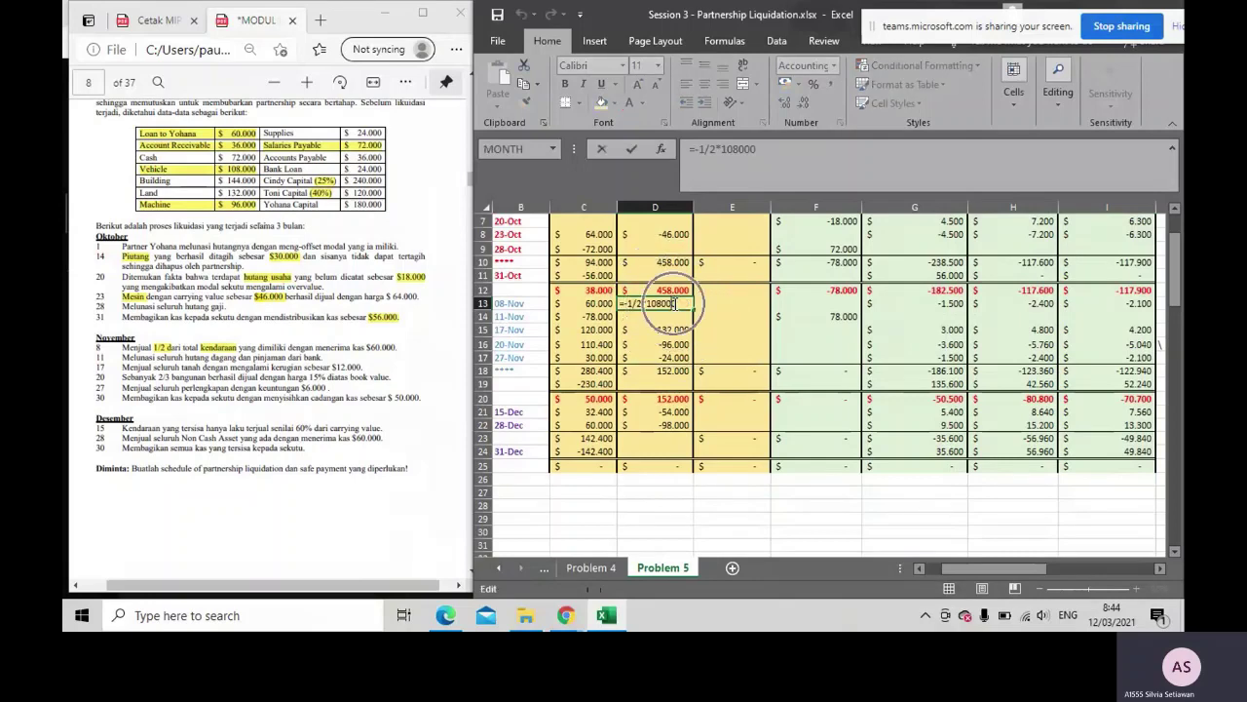
key("Return")
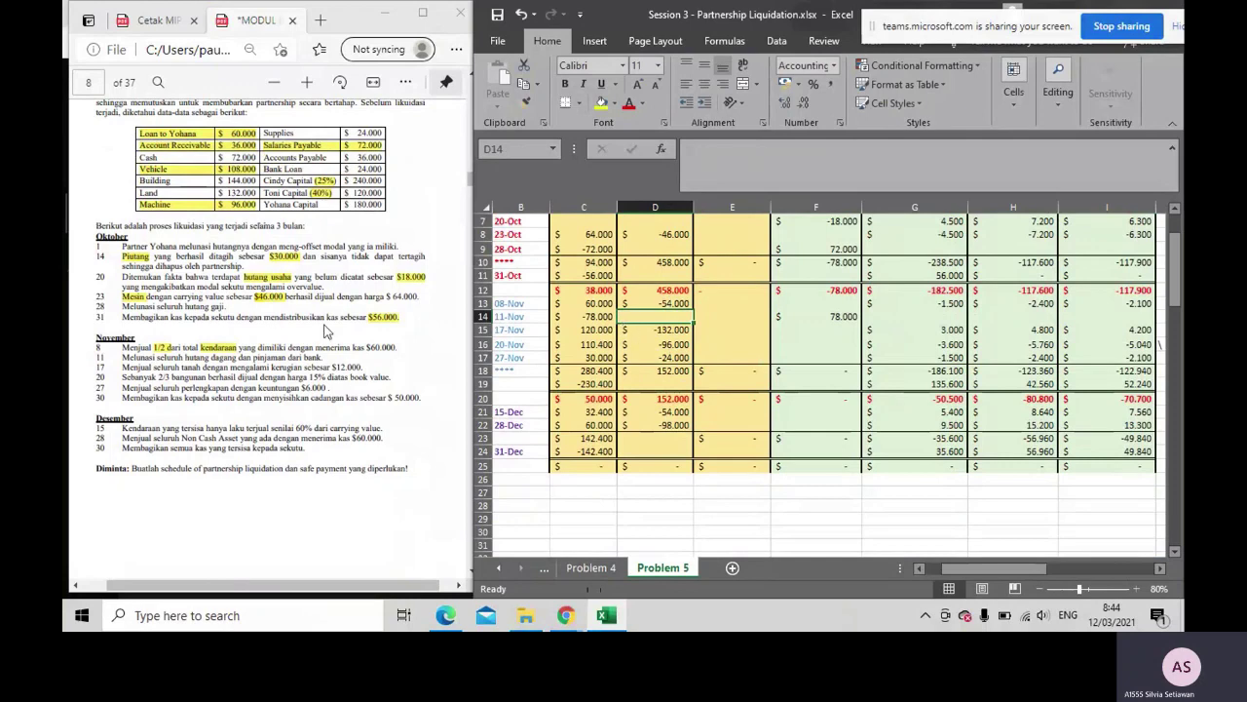
Highlight kas $60.000 in the PDF's 8 November transaction and check the matching cash receipt in C13
left_click_drag(353, 347, 396, 347)
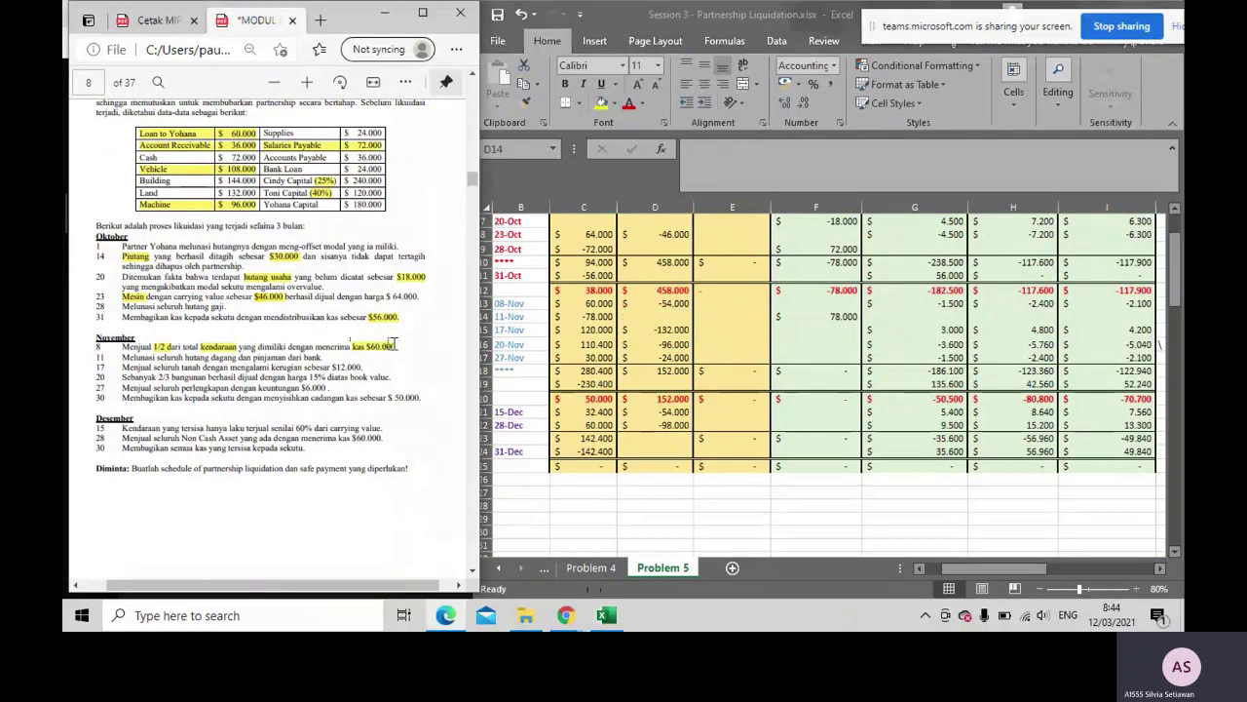
left_click(582, 303)
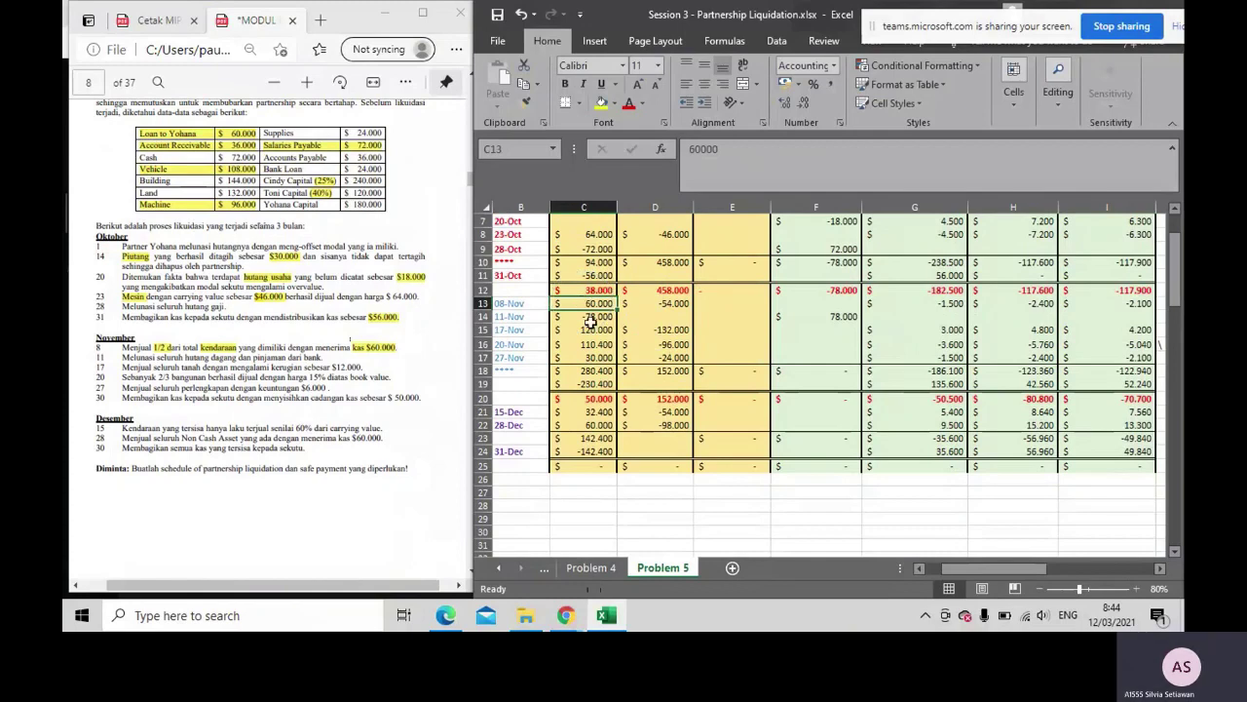
scroll(591, 322, "up", 1)
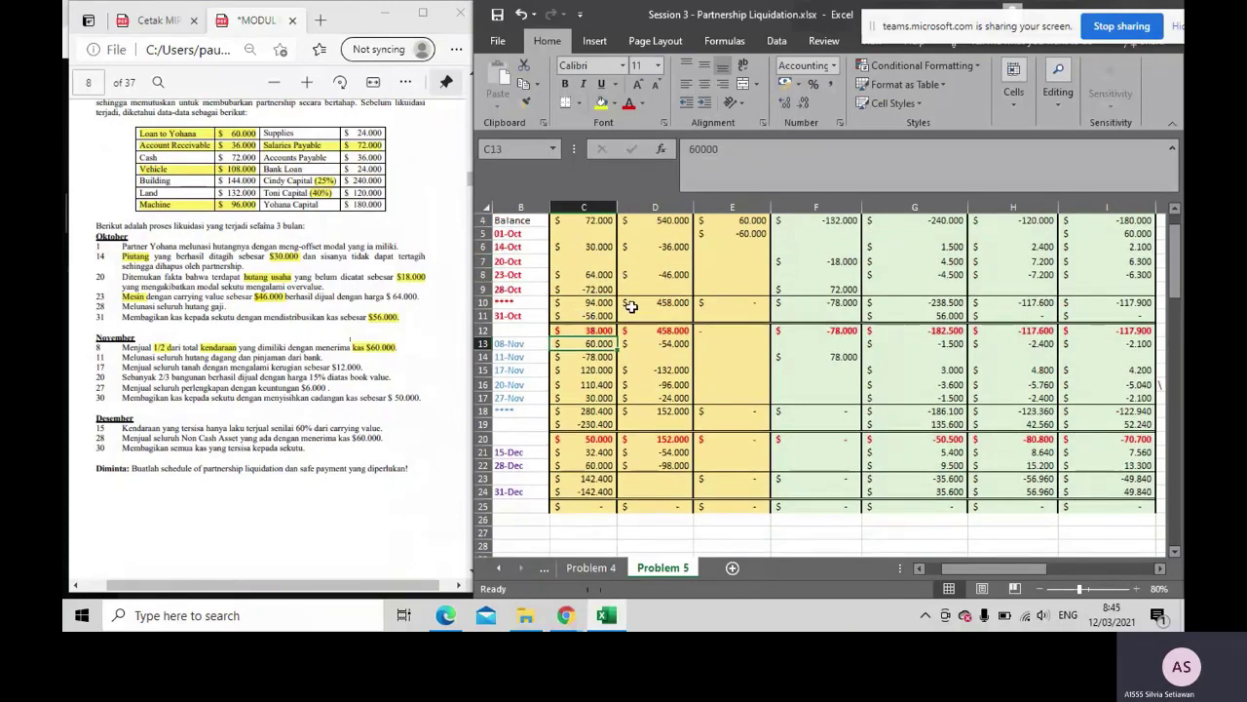
left_click(580, 344)
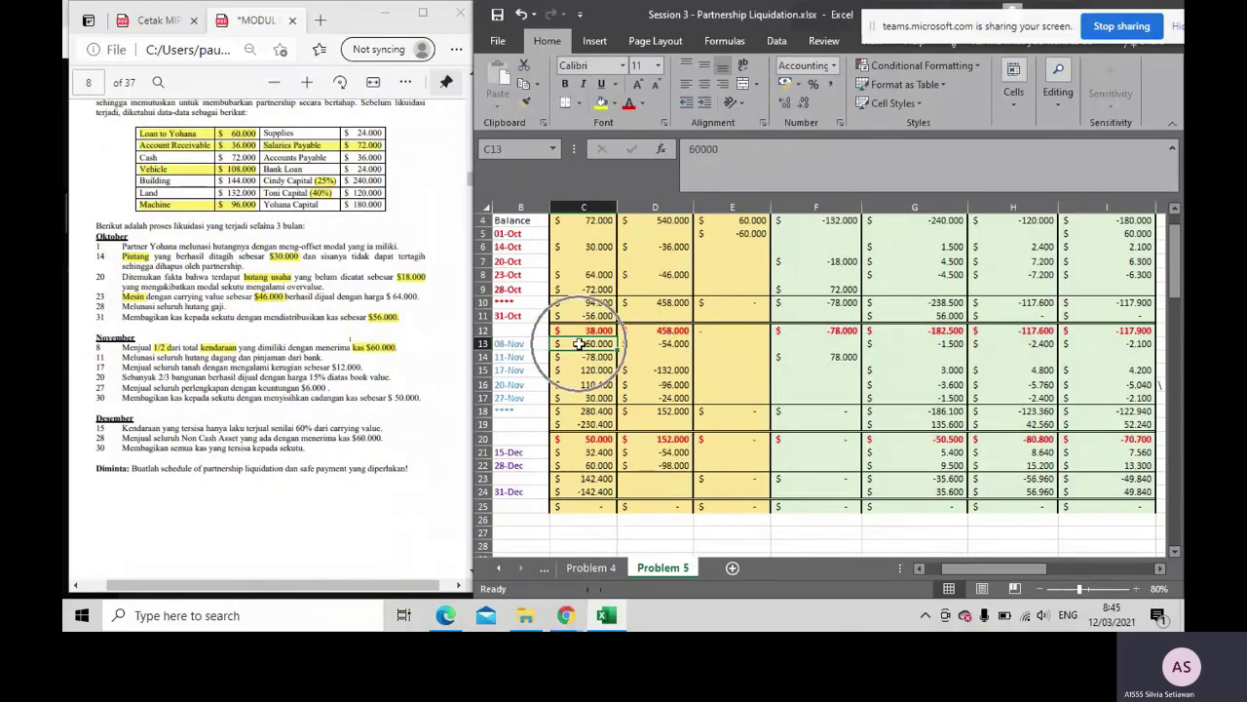
left_click(580, 343)
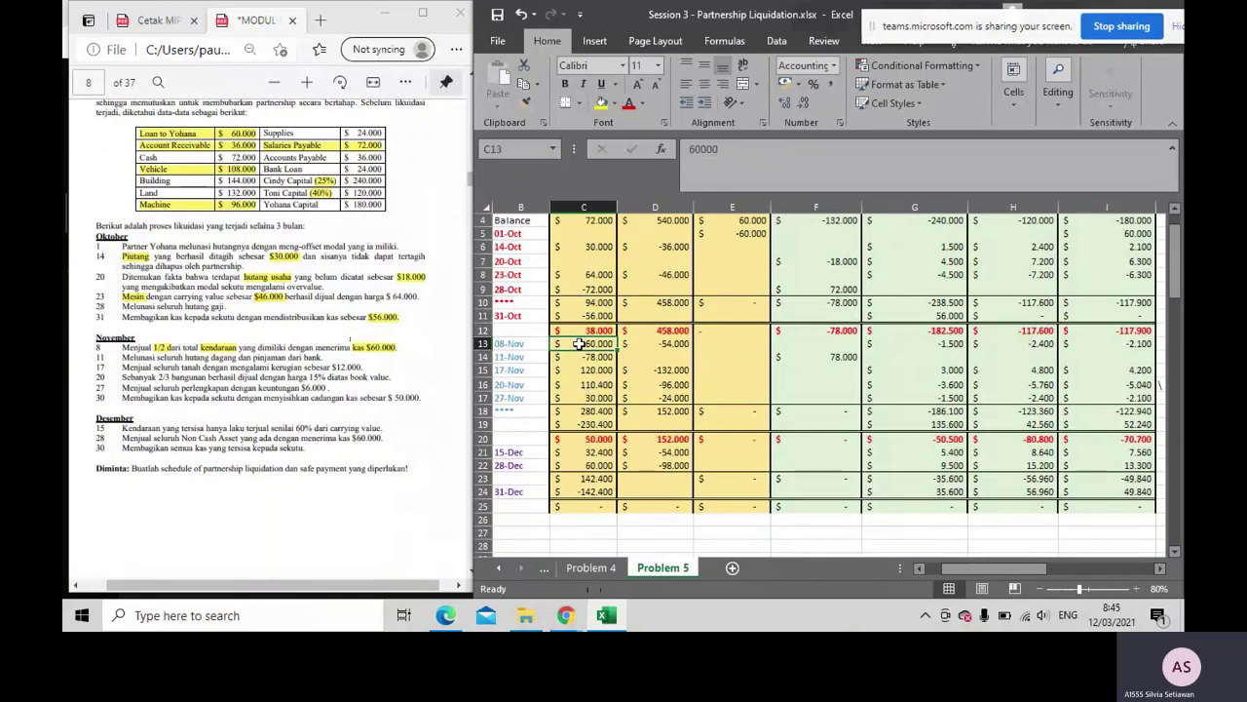
Review how the 8 November gain on the vehicle sale is allocated to the three partners' capital across G13:I13
left_click(580, 343)
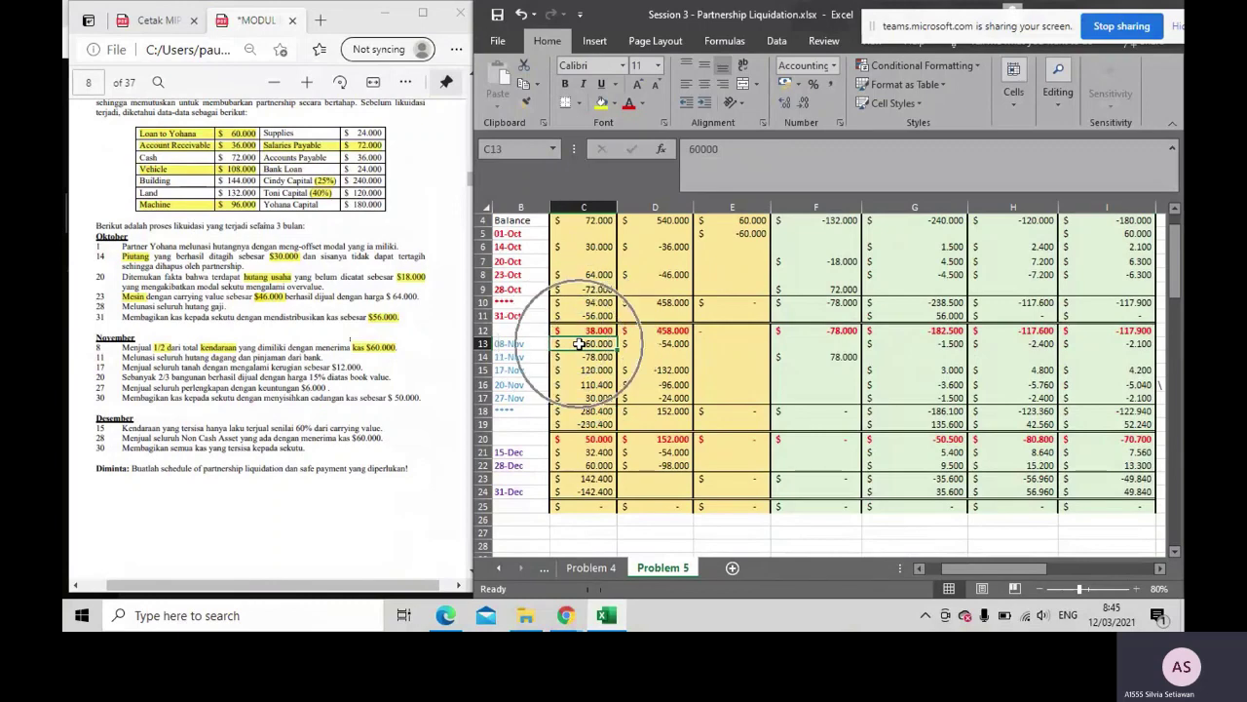
left_click_drag(896, 343, 1082, 344)
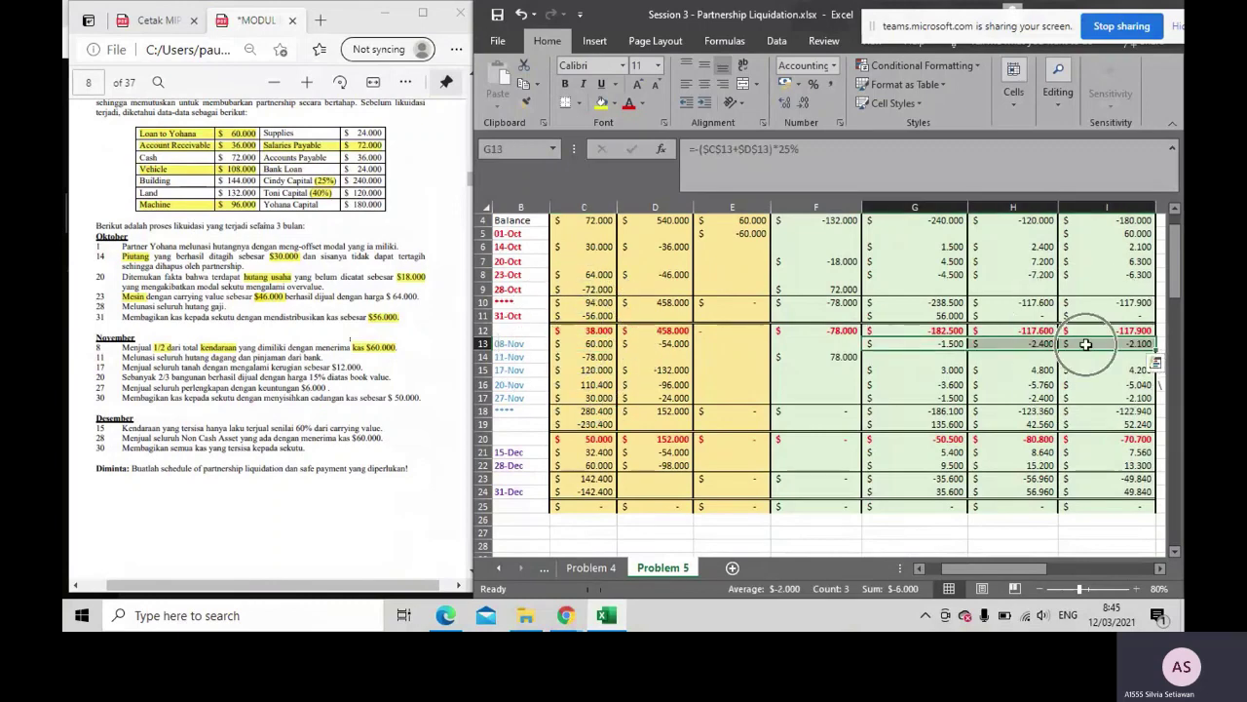
key("ctrl+q")
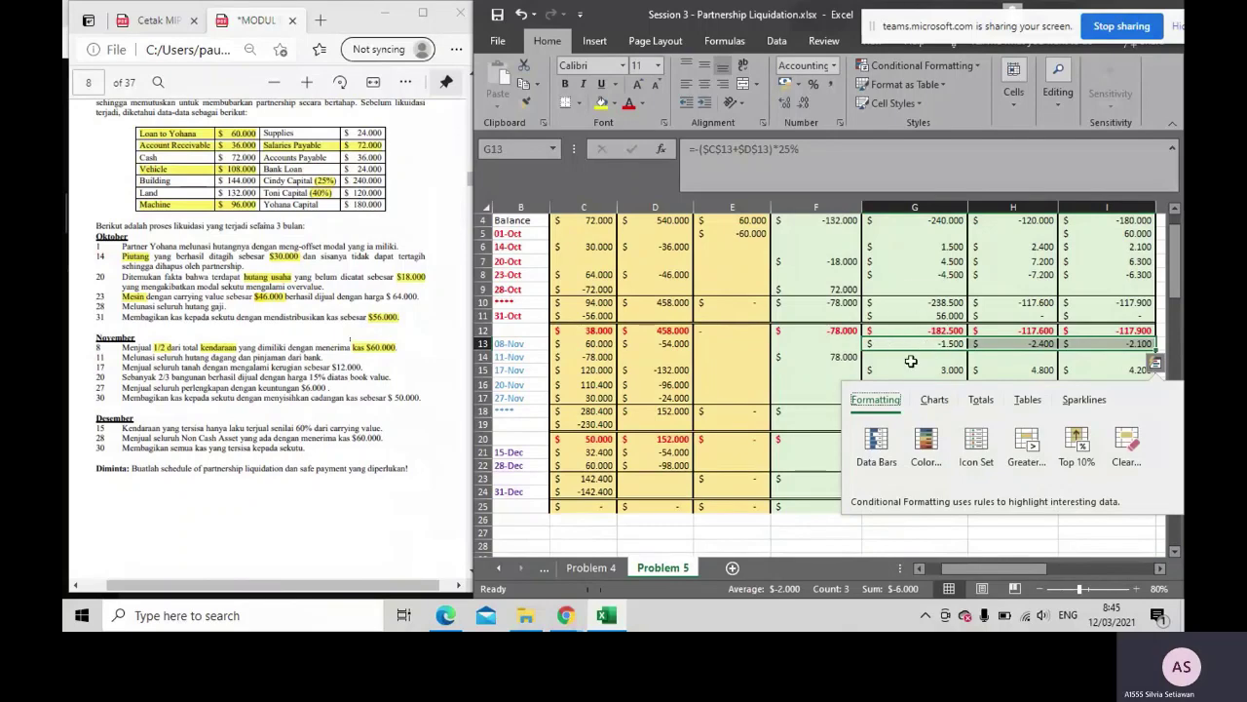
Check the 11 November cash payment formula in C14 against the liability amount in F14
left_click(774, 357)
left_click(587, 358)
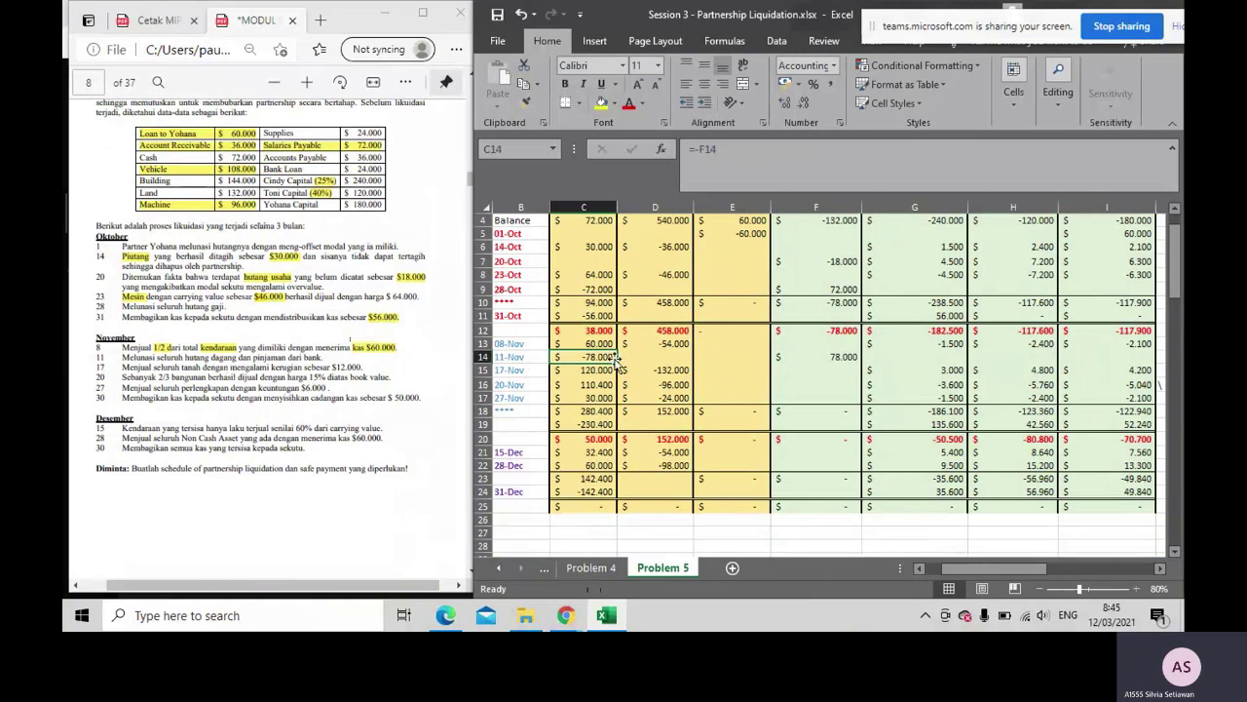
left_click(850, 357)
double_click(850, 357)
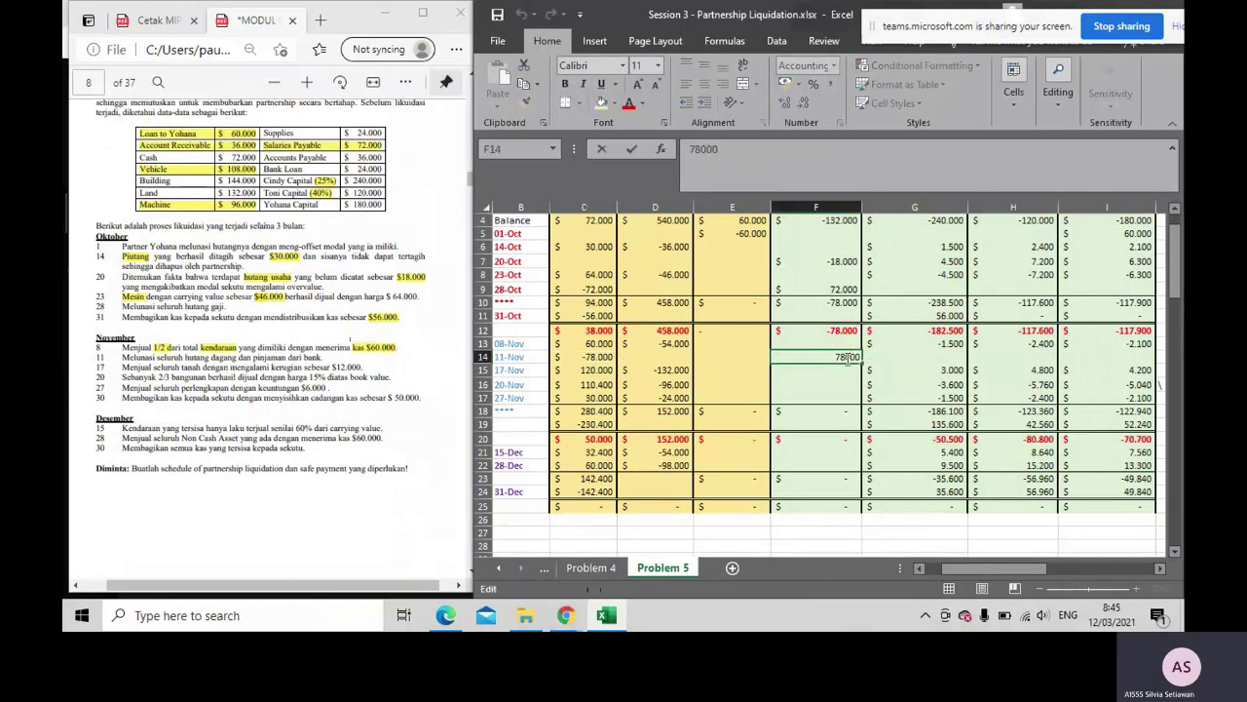
Highlight Accounts Payable $ 36.000 and Bank Loan $ 24.000 in the PDF's account balance table
scroll(823, 419, "up", 1)
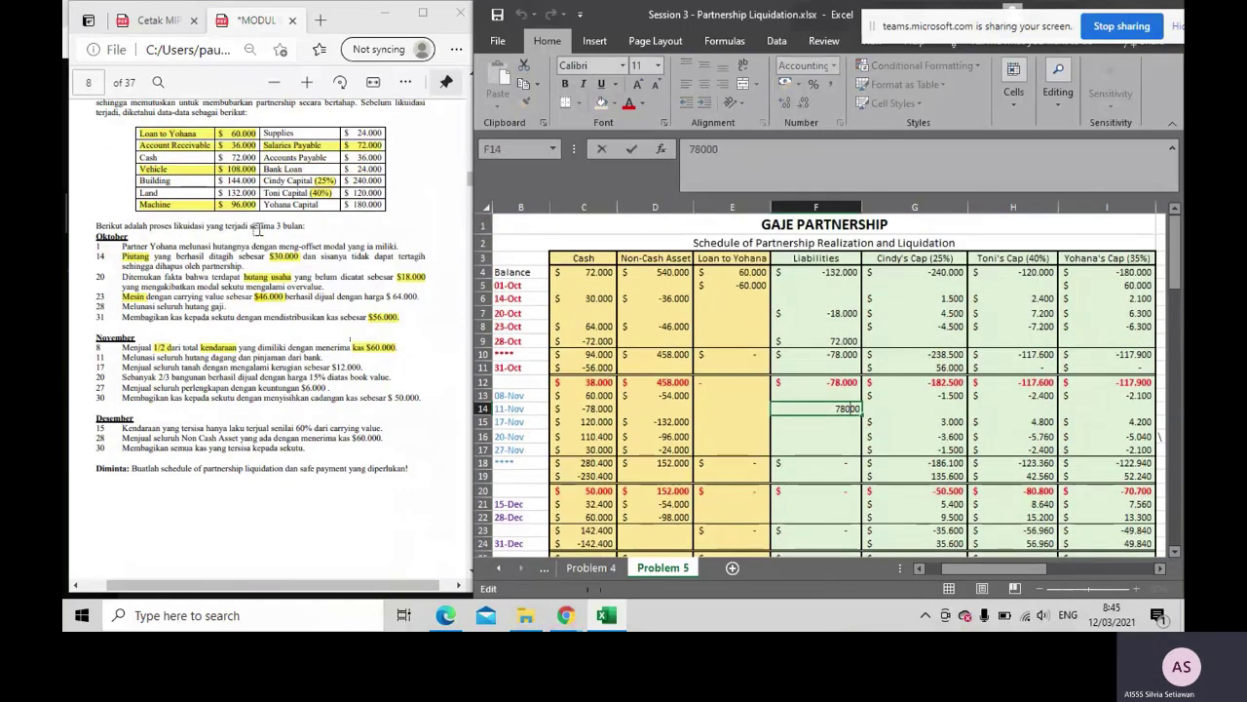
left_click_drag(261, 159, 380, 156)
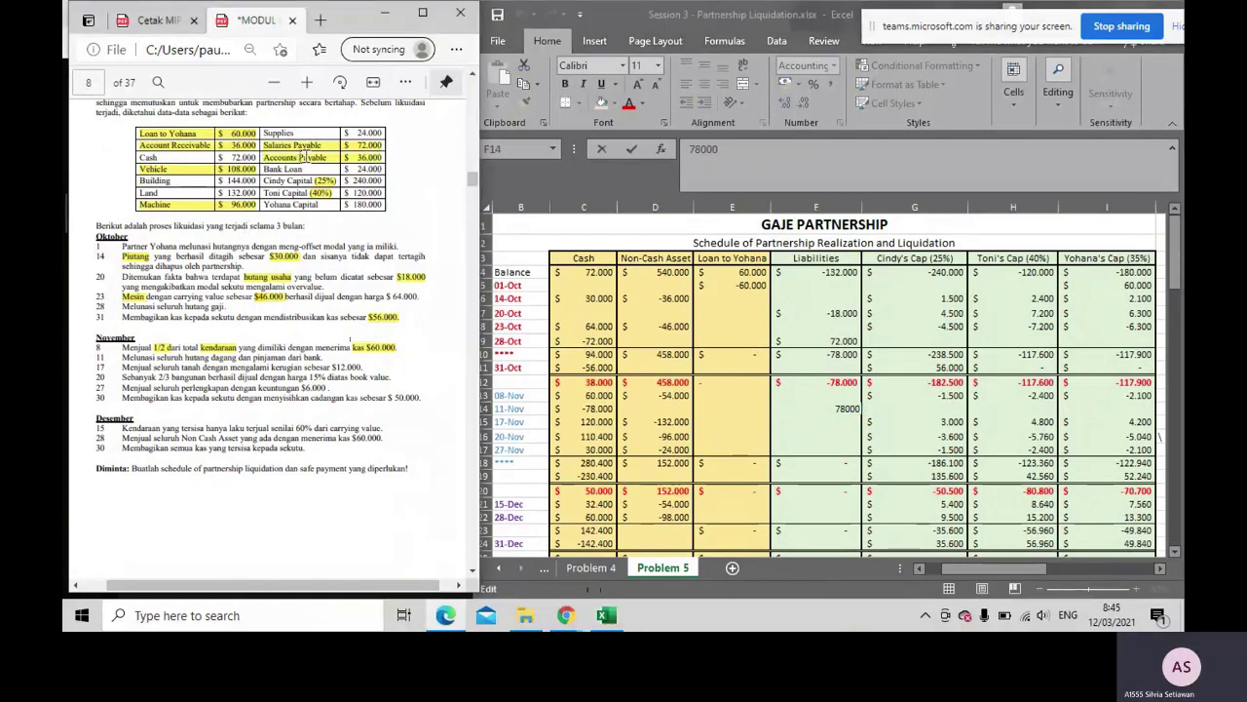
left_click_drag(261, 167, 382, 167)
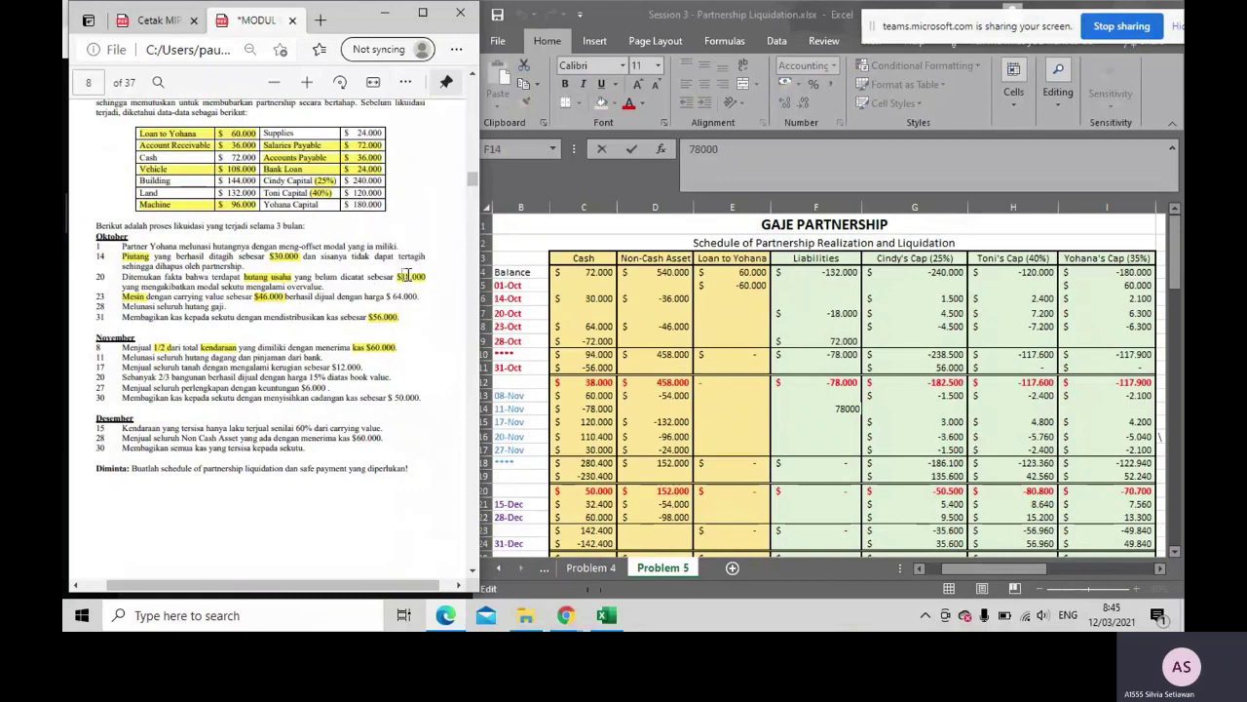
Recheck the 11 November liability settlement in F14 and the cash outflow formula in C14 against the highlighted debts
left_click(850, 408)
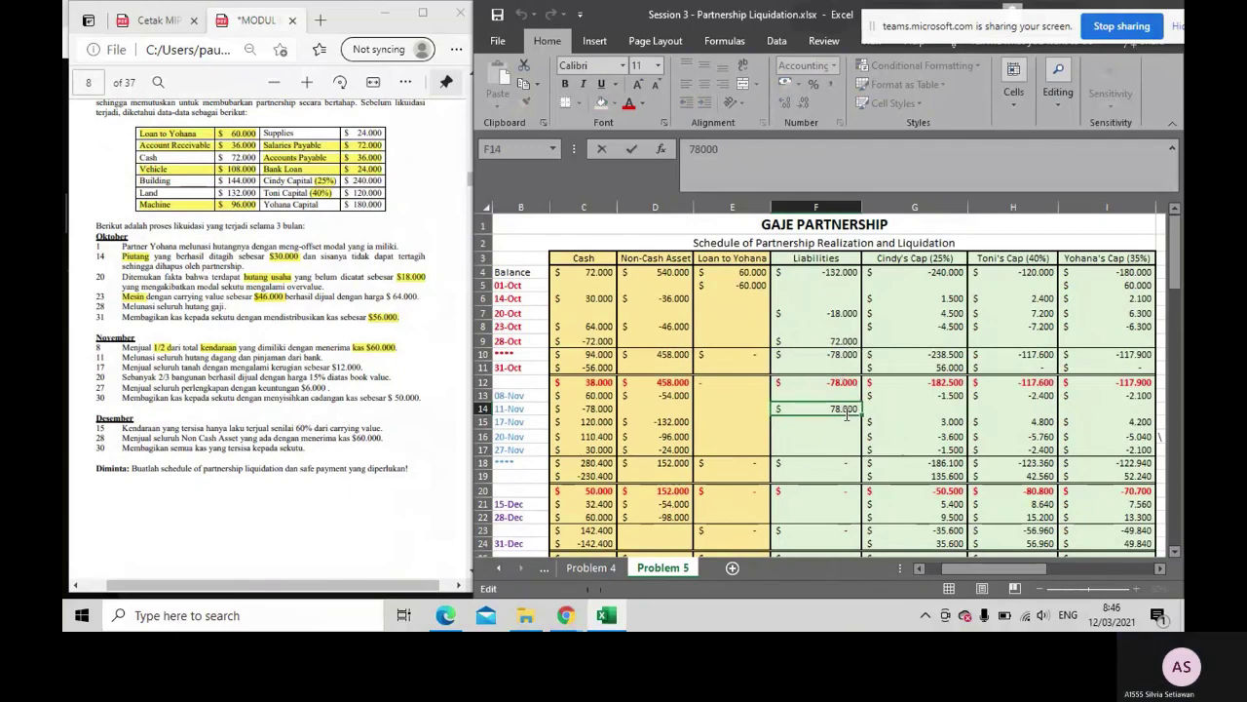
scroll(875, 506, "down", 2)
scroll(875, 507, "up", 2)
key("Return")
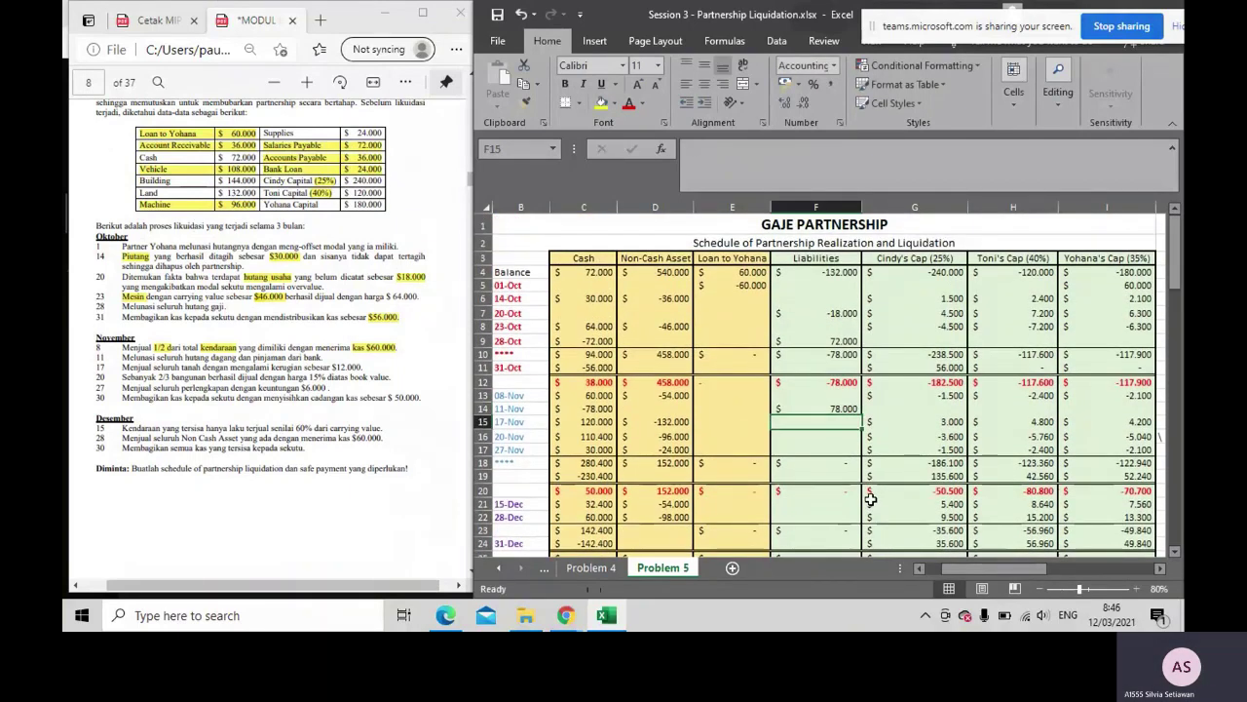
left_click(577, 409)
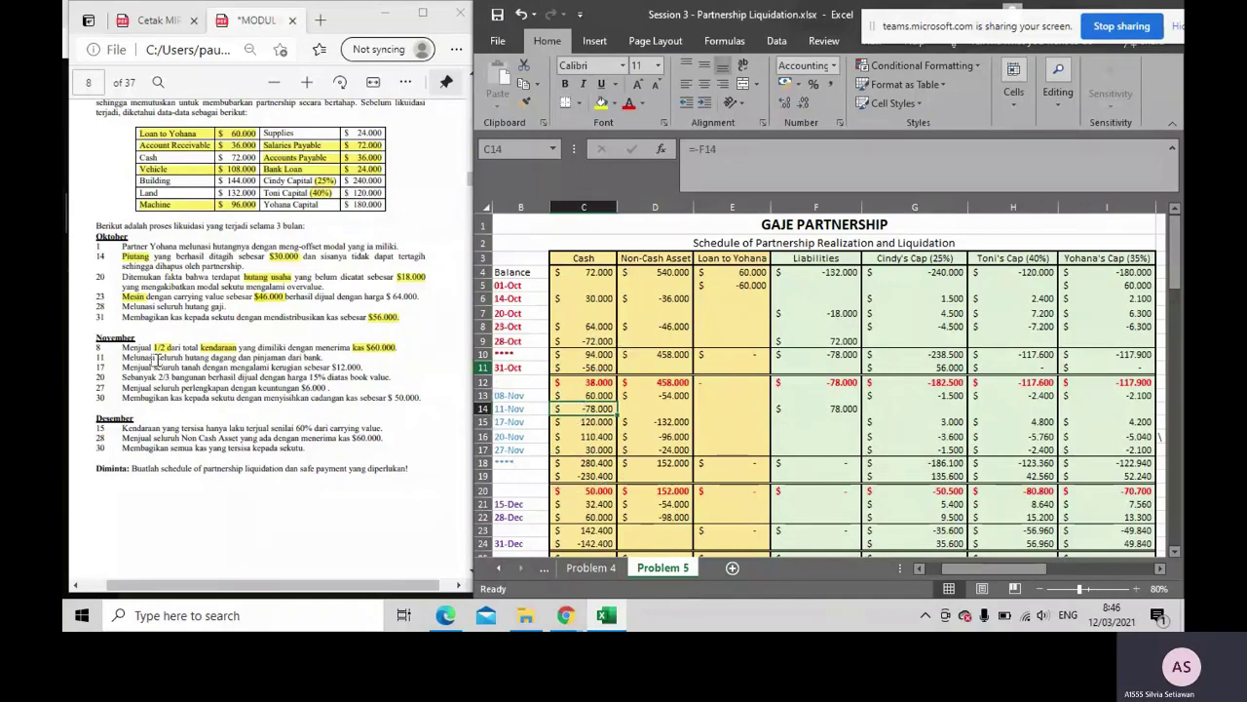
Highlight the 11 November debt wording, seluruh tanah and $12.000 in the 17 November transaction, and Land $ 132.000 in the balance table
left_click_drag(156, 358, 322, 360)
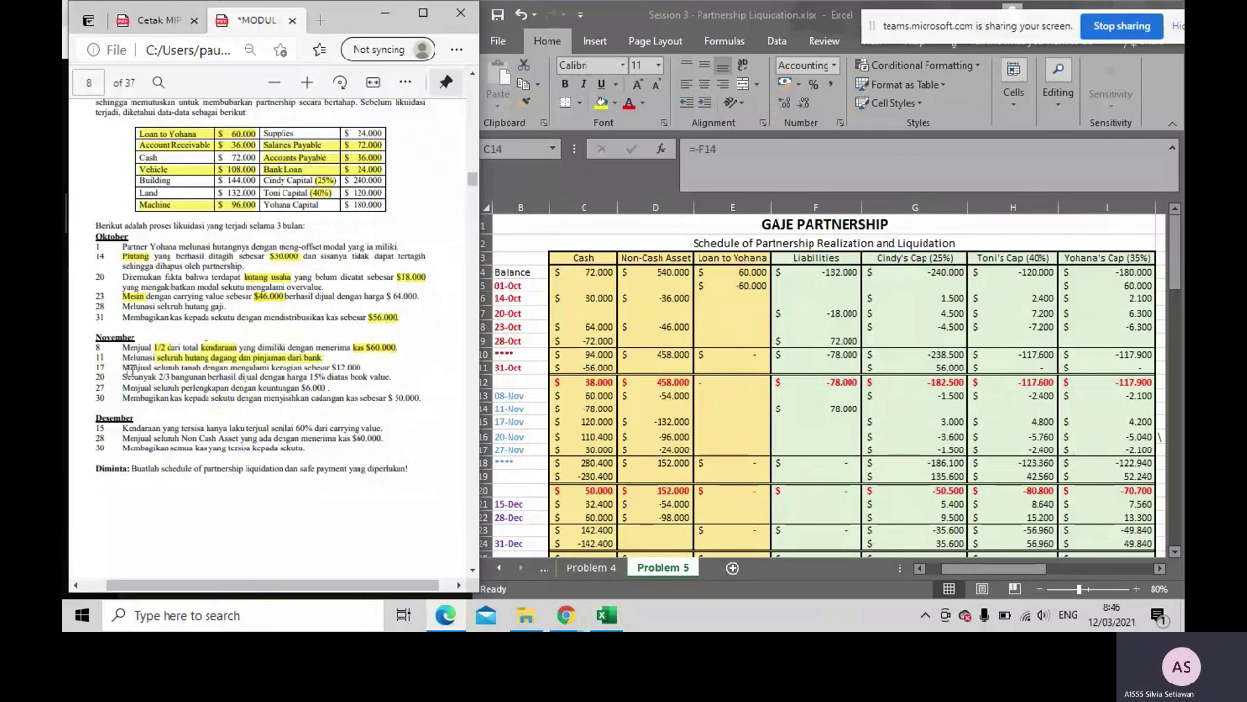
left_click_drag(154, 369, 200, 368)
left_click_drag(261, 207, 255, 192)
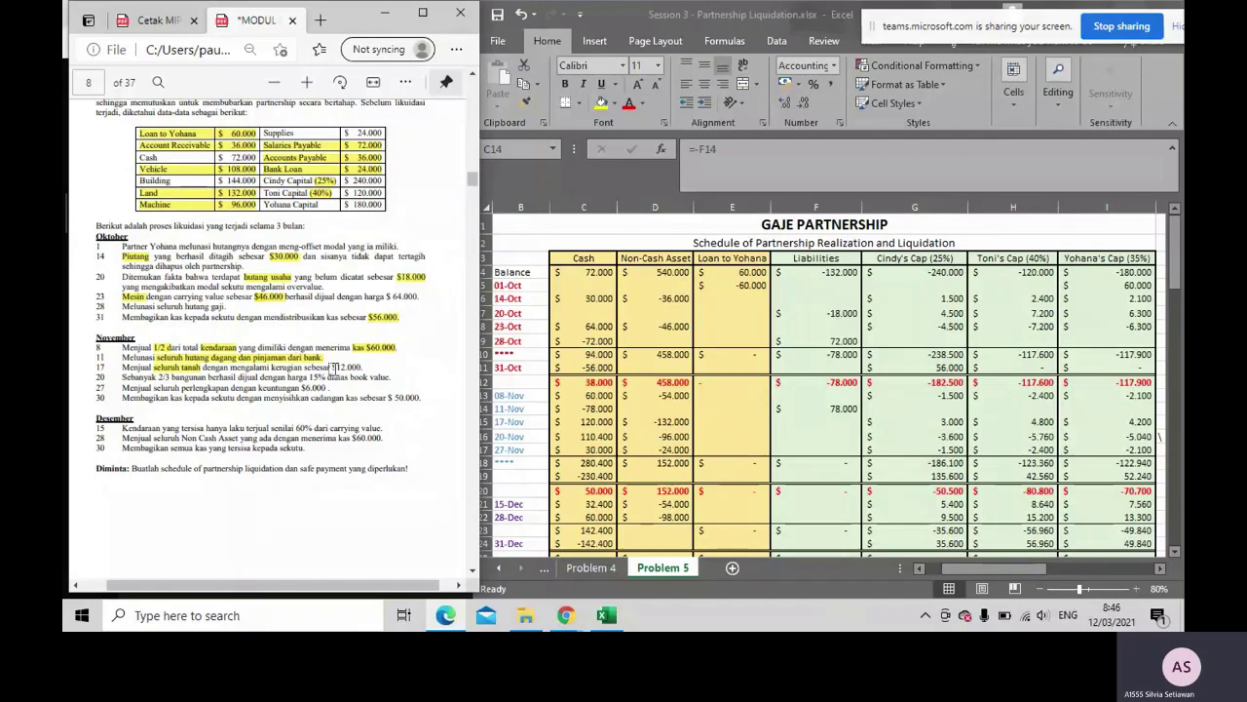
Check the 17 November land disposal in D15 and the cash receipt formula in C15 that accounts for the loss
left_click(612, 406)
left_click(655, 421)
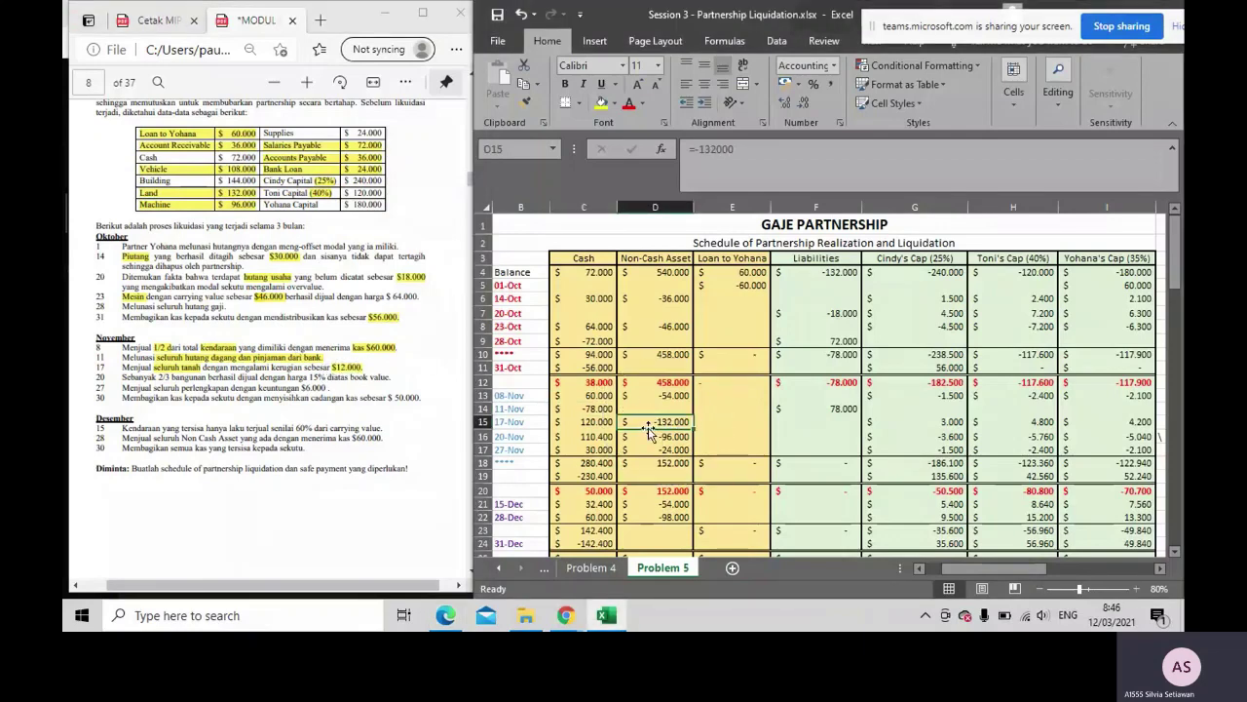
left_click(590, 420)
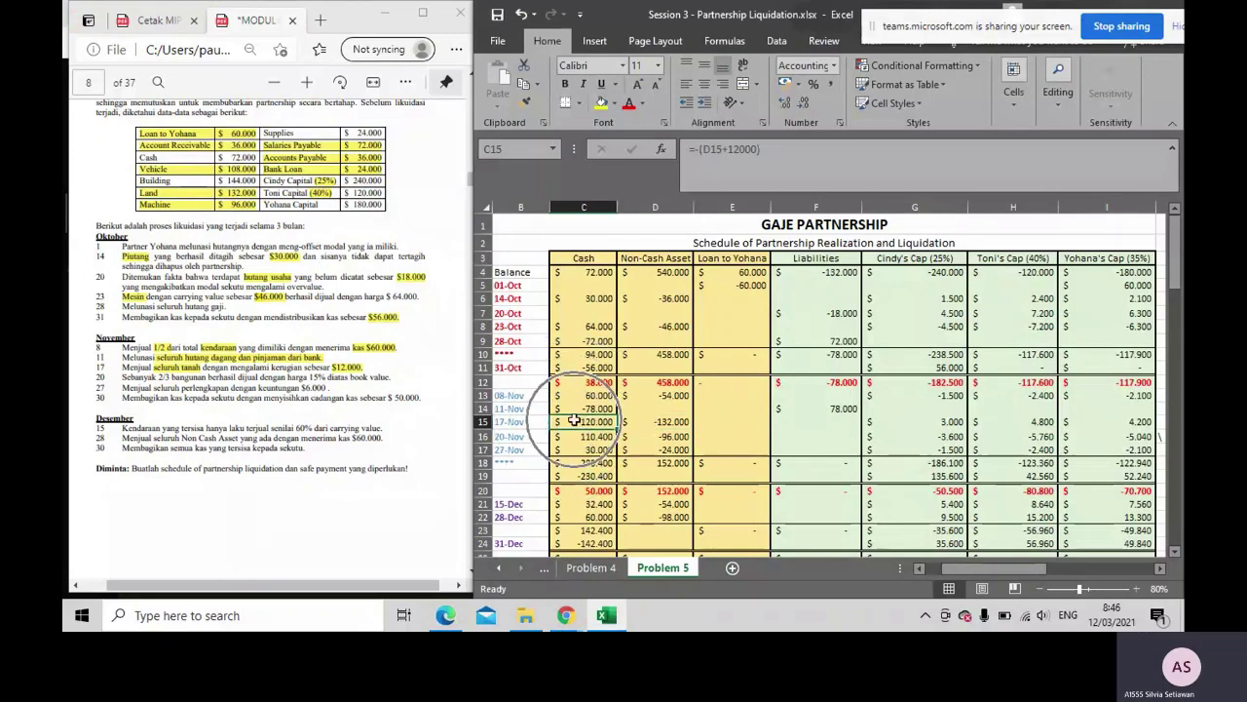
scroll(626, 419, "down", 1)
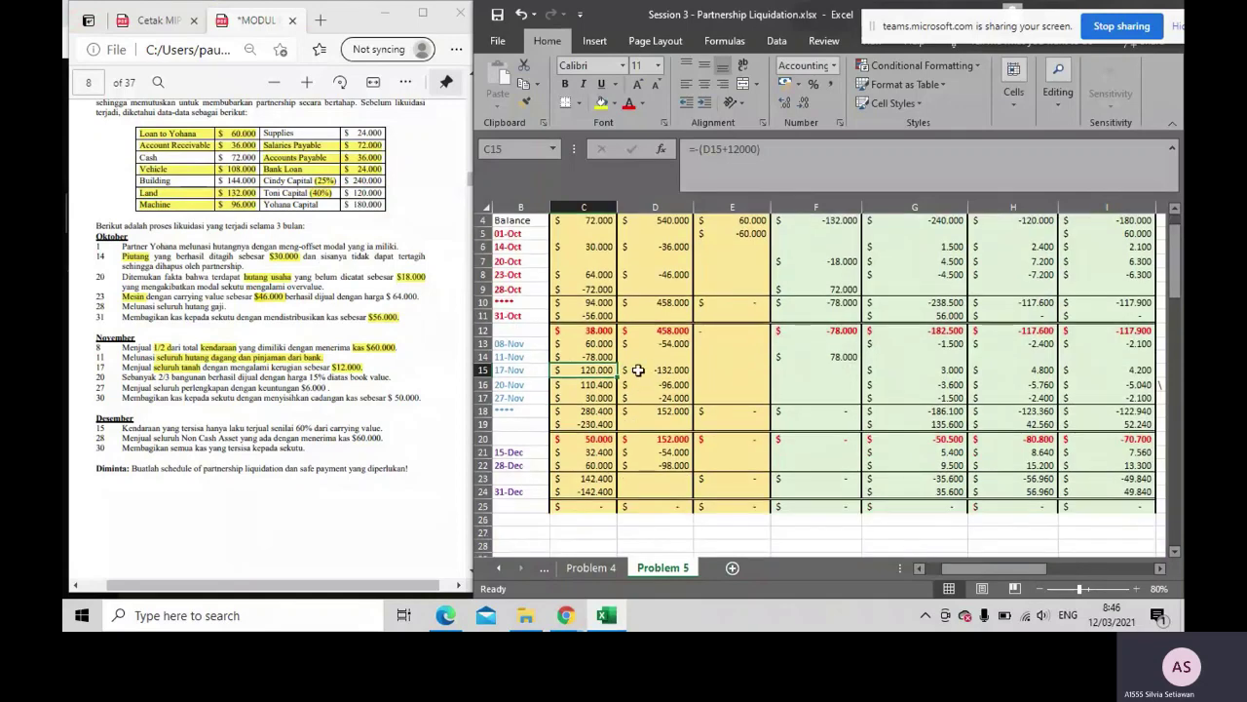
double_click(586, 371)
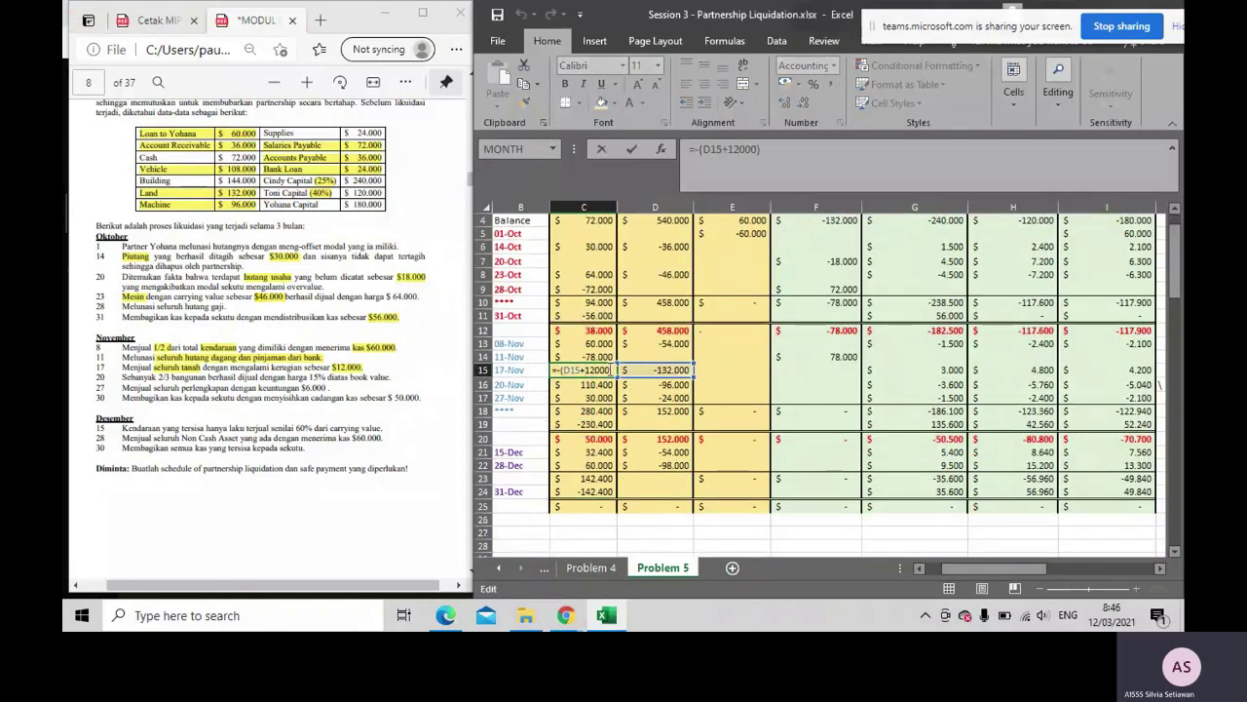
key("Return")
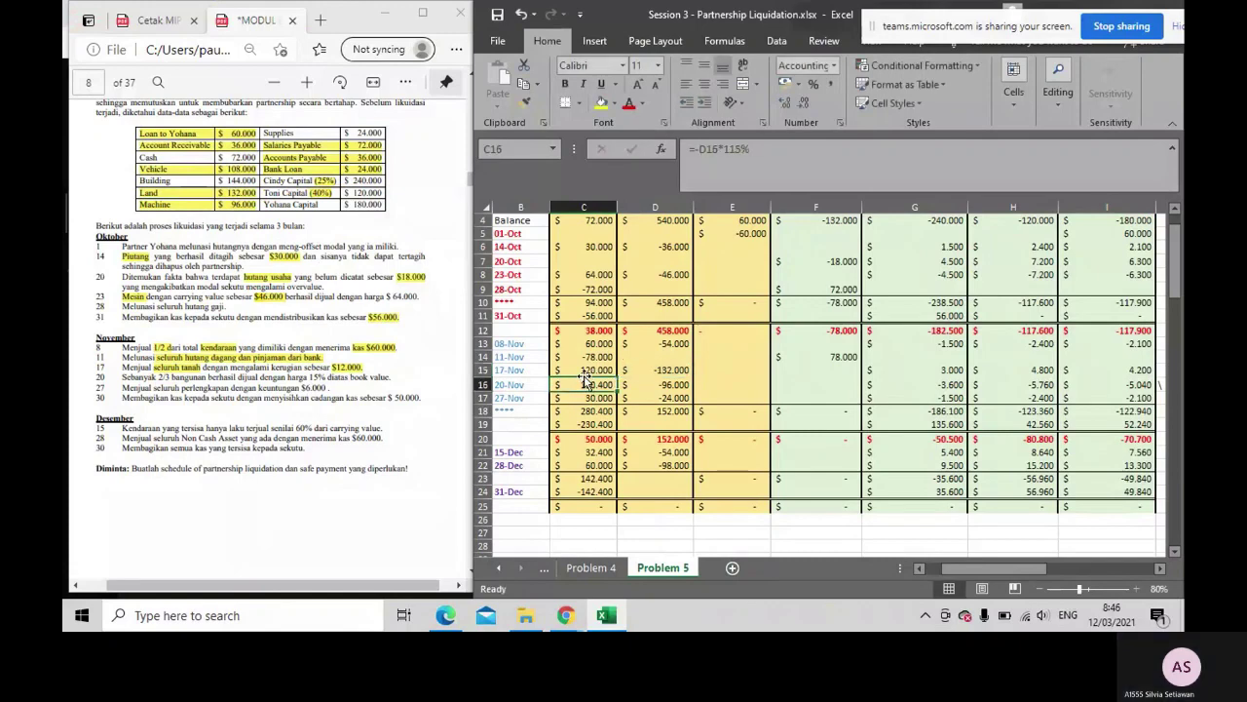
left_click(575, 367)
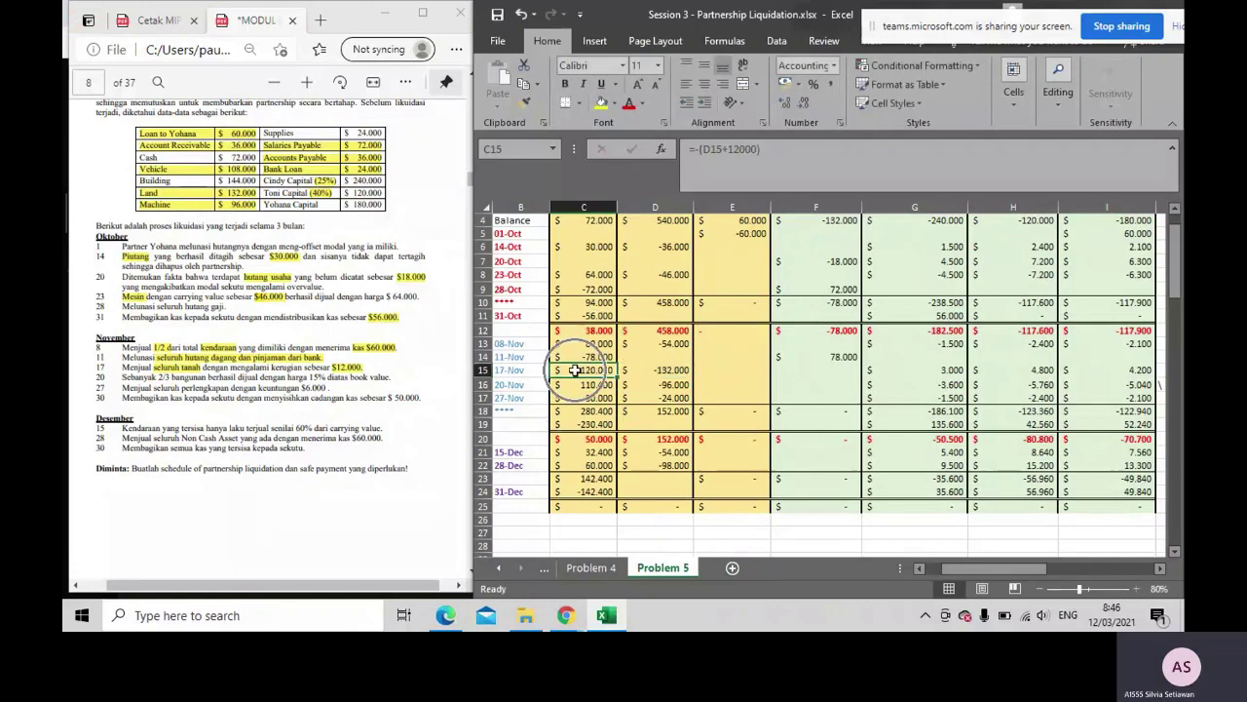
left_click(629, 371)
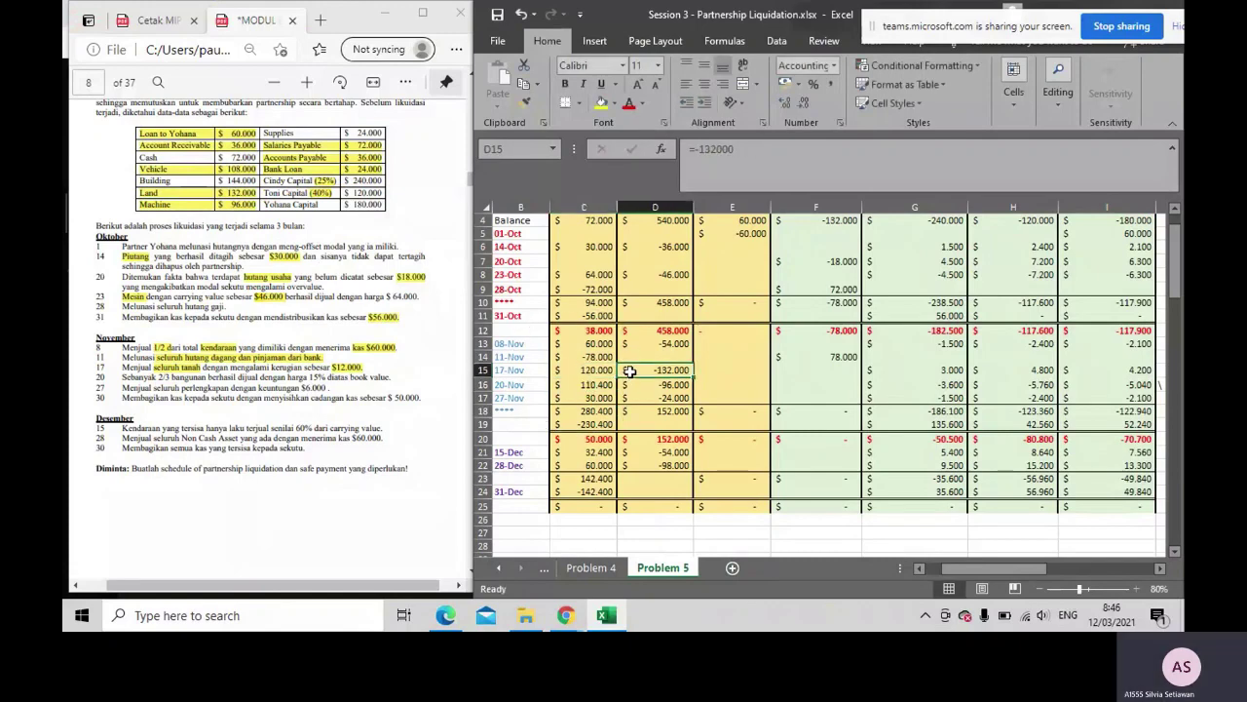
left_click(574, 374)
Review how the 17 November land sale loss is shared among the partners' capital across G15:I15
left_click_drag(896, 376, 1106, 368)
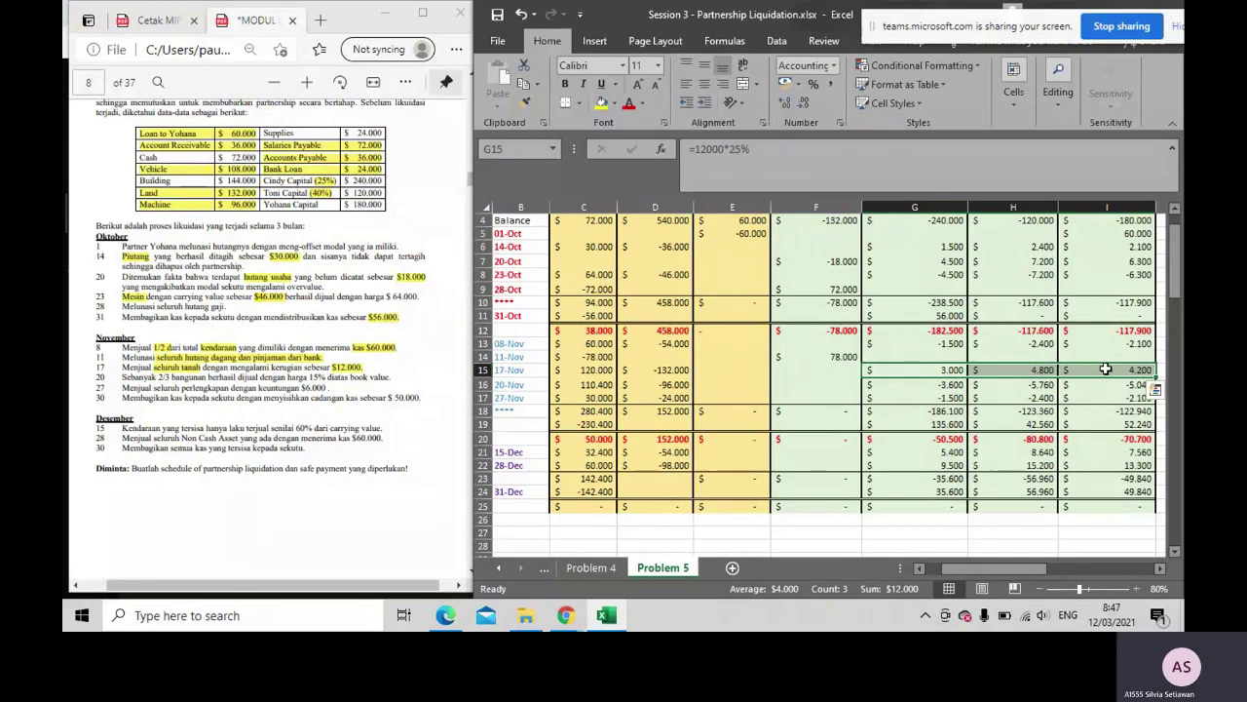
left_click_drag(949, 368, 1106, 370)
scroll(967, 281, "up", 1)
key("ctrl+q")
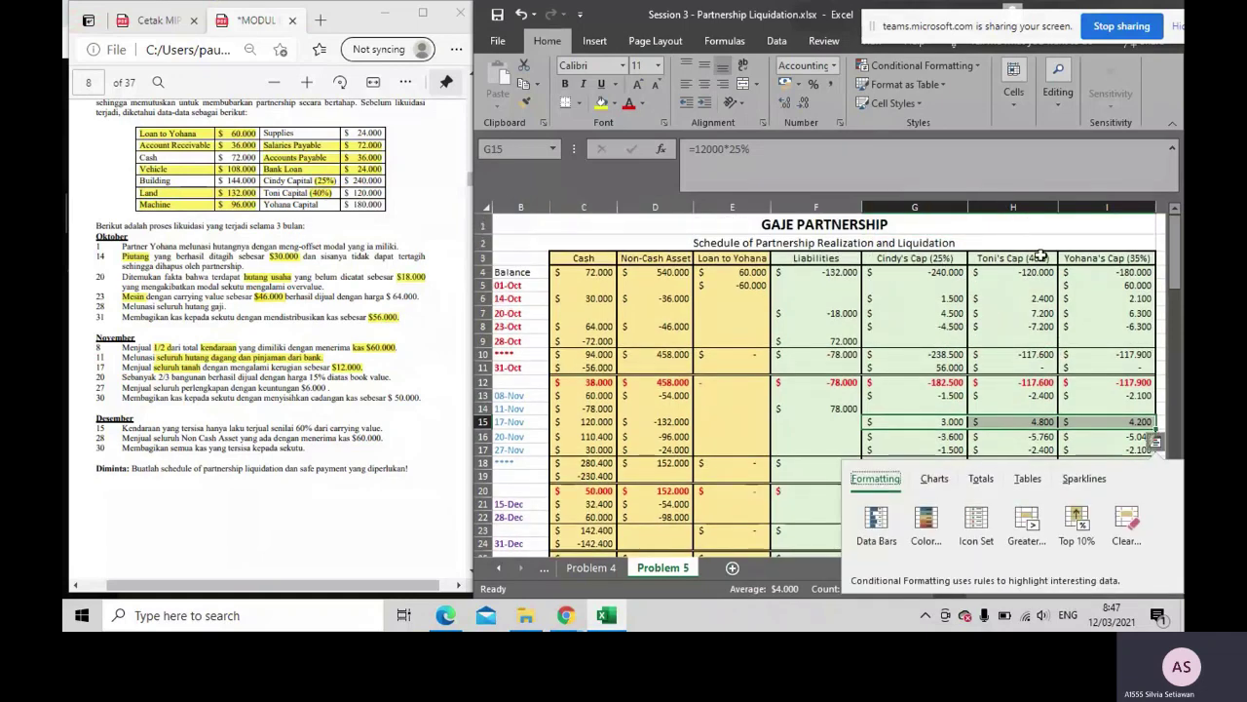
left_click(1039, 393)
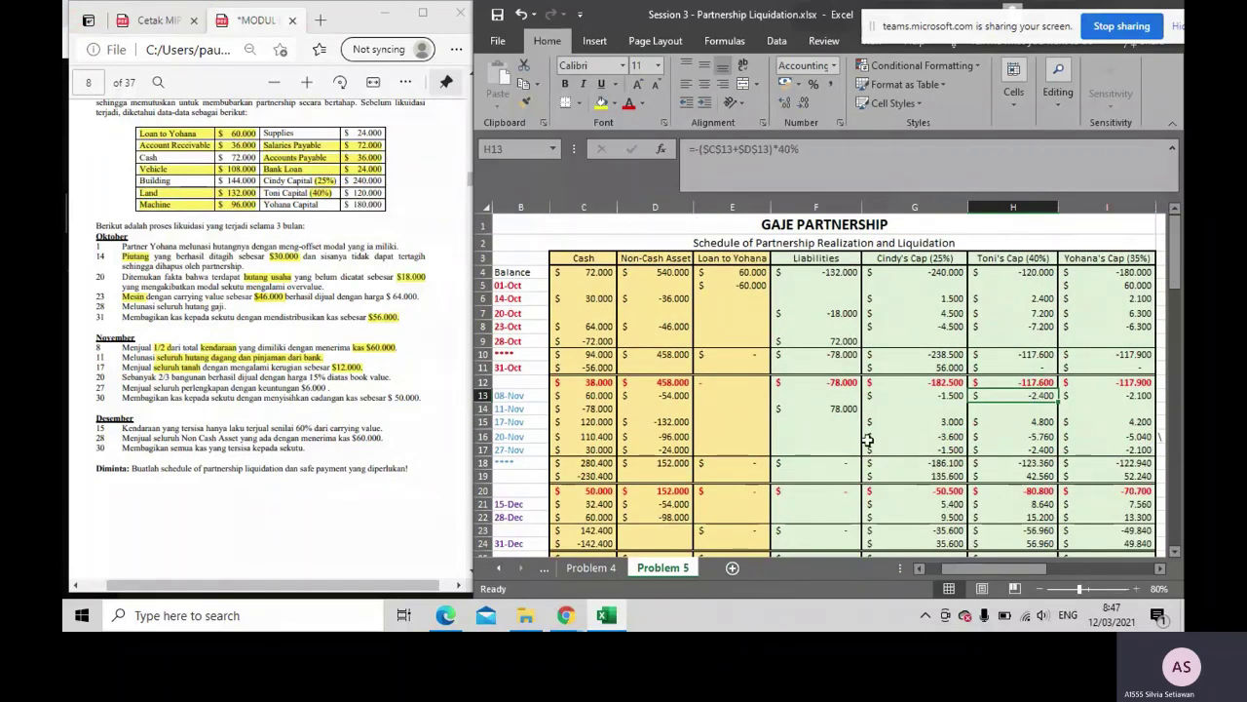
Highlight 2/3 bangunan and 15% in the PDF's 20 November transaction, and Building $ 144.000 in the account balance table
scroll(867, 441, "down", 1)
scroll(868, 441, "down", 1)
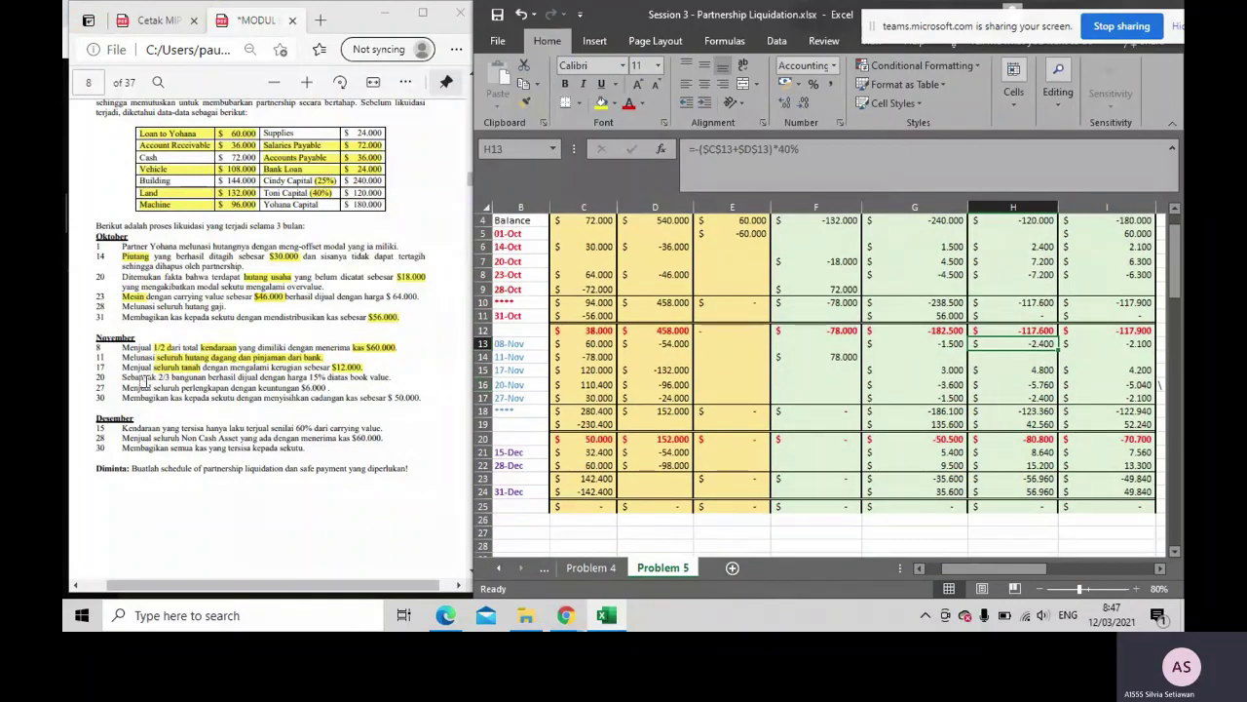
left_click_drag(146, 377, 200, 386)
left_click(200, 385)
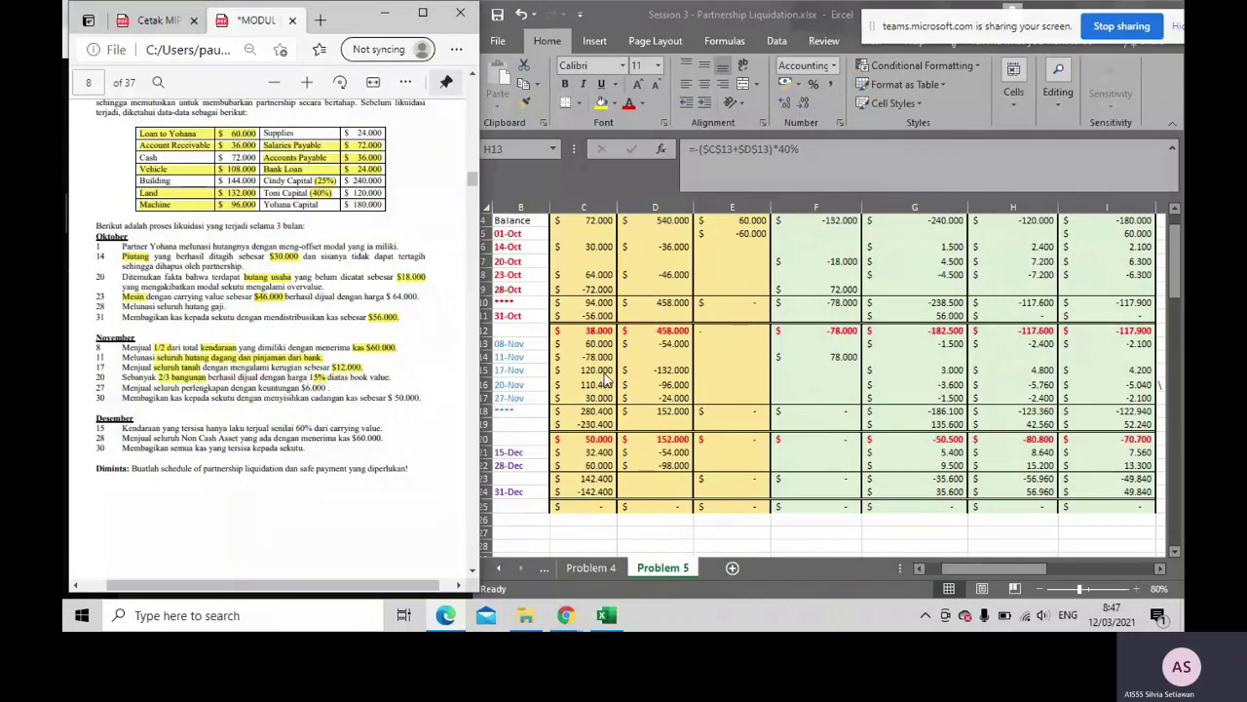
key("alt+Tab")
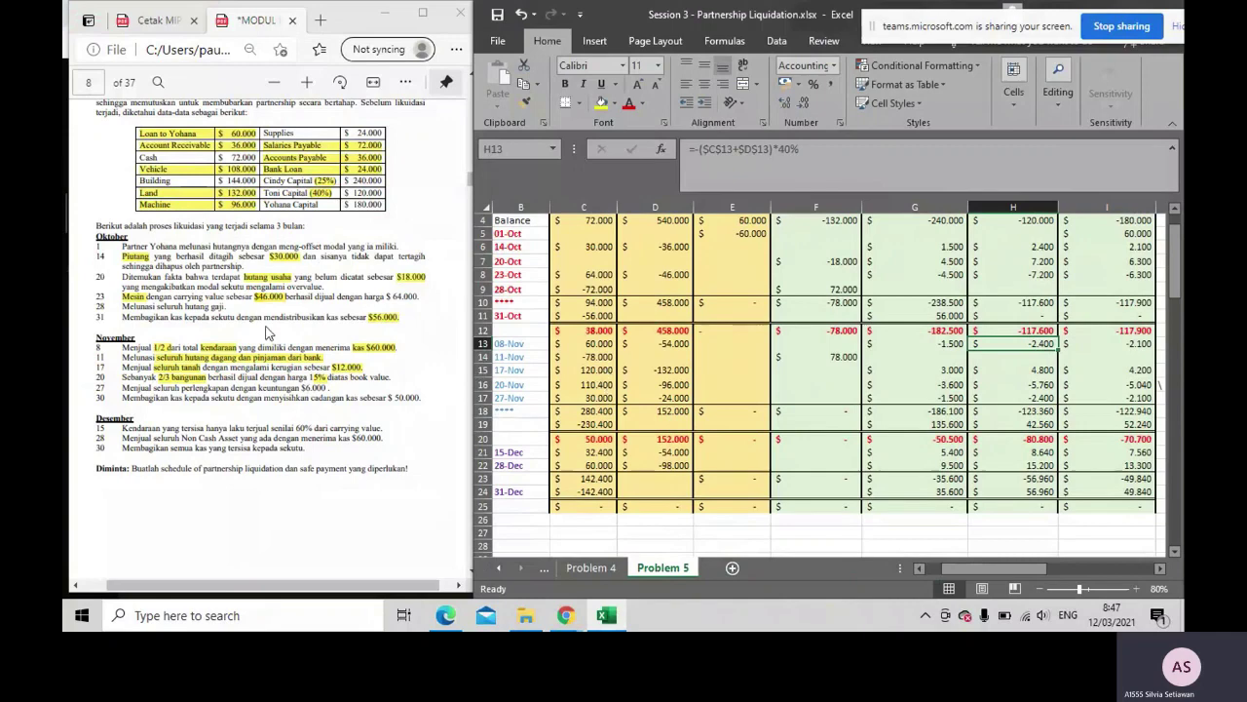
left_click(139, 180)
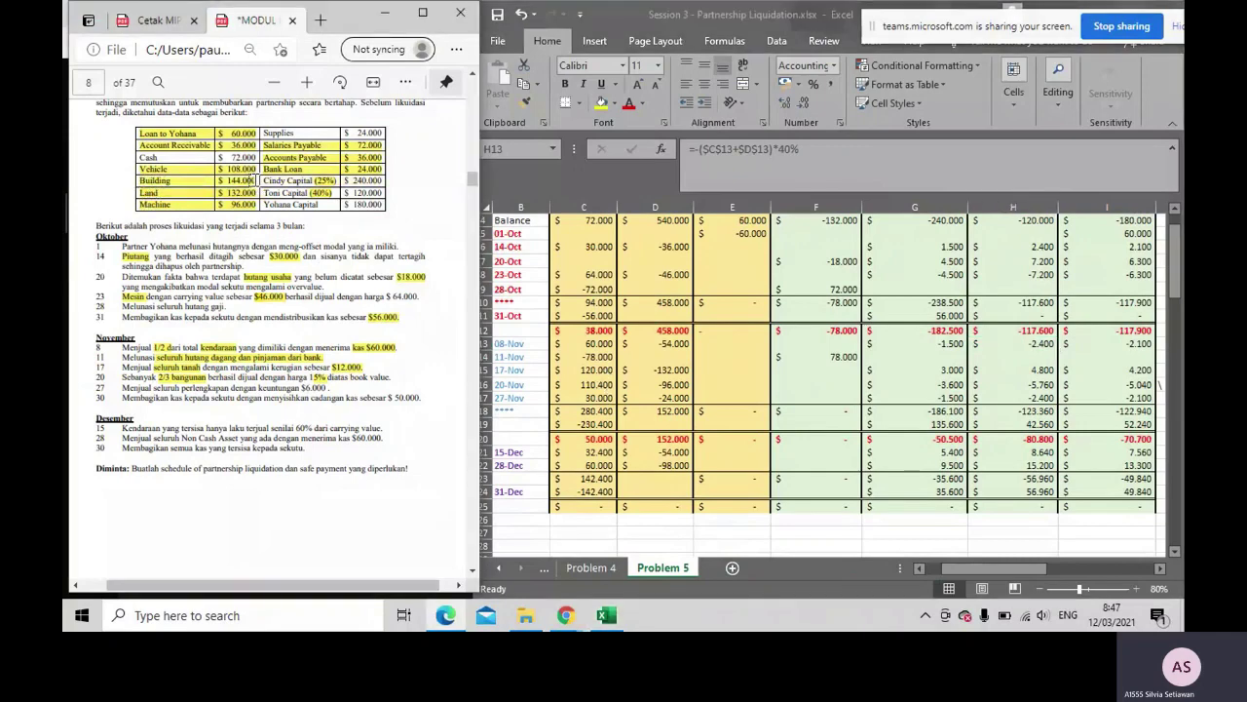
Check the 20 November non-cash asset formula in D16 against the sale of two-thirds of the building
left_click(651, 376)
double_click(652, 376)
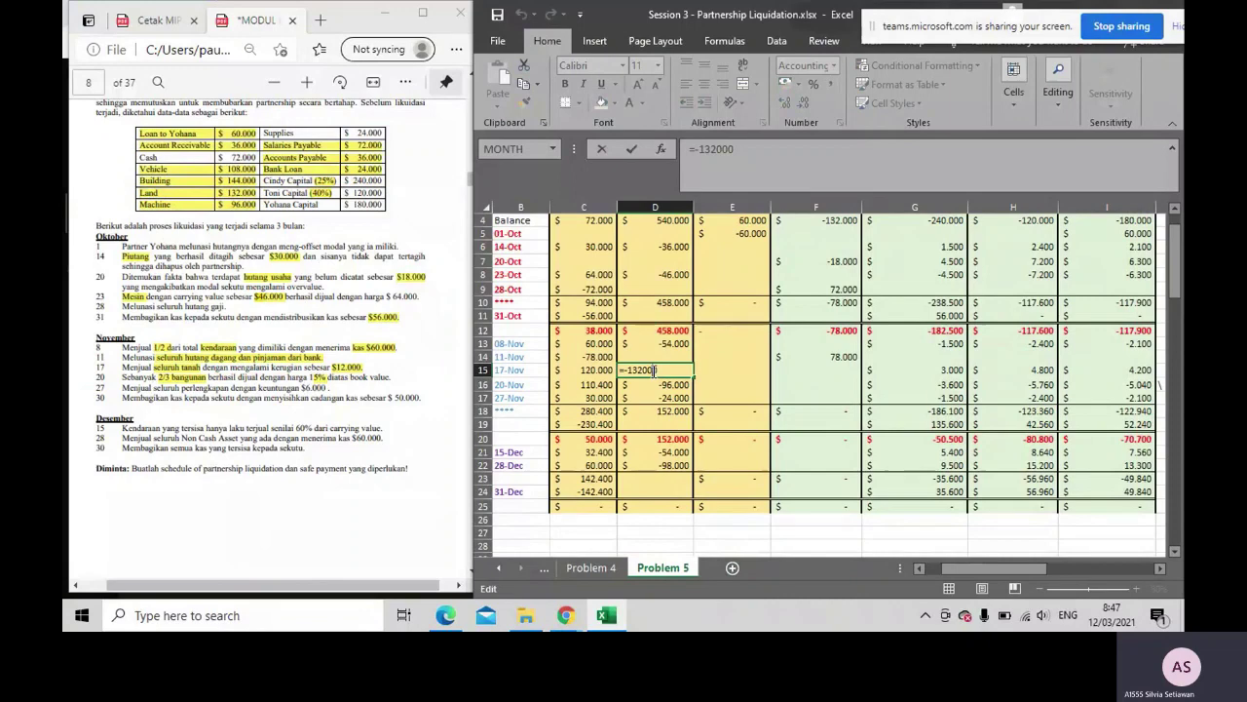
key("Return")
double_click(650, 384)
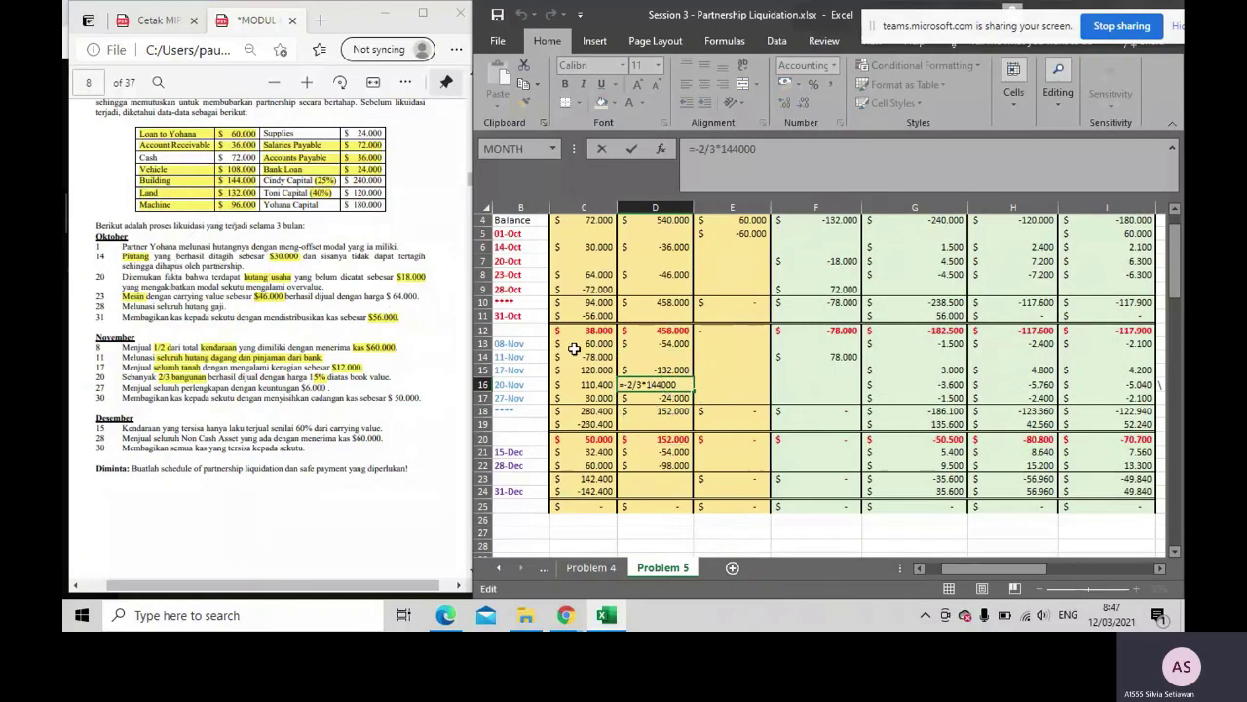
key("ctrl+Return")
key("Return")
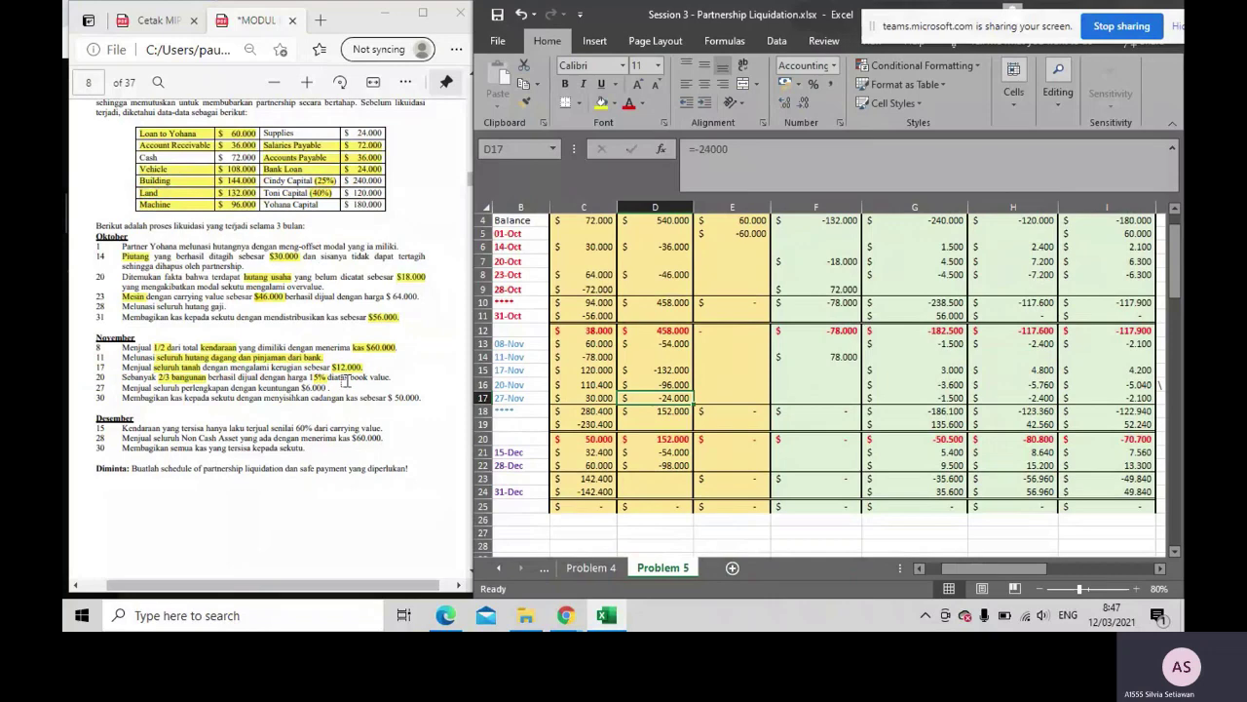
Check the 20 November cash receipt formula in C16 and the 25% partner's gain allocation formula in G16
double_click(582, 384)
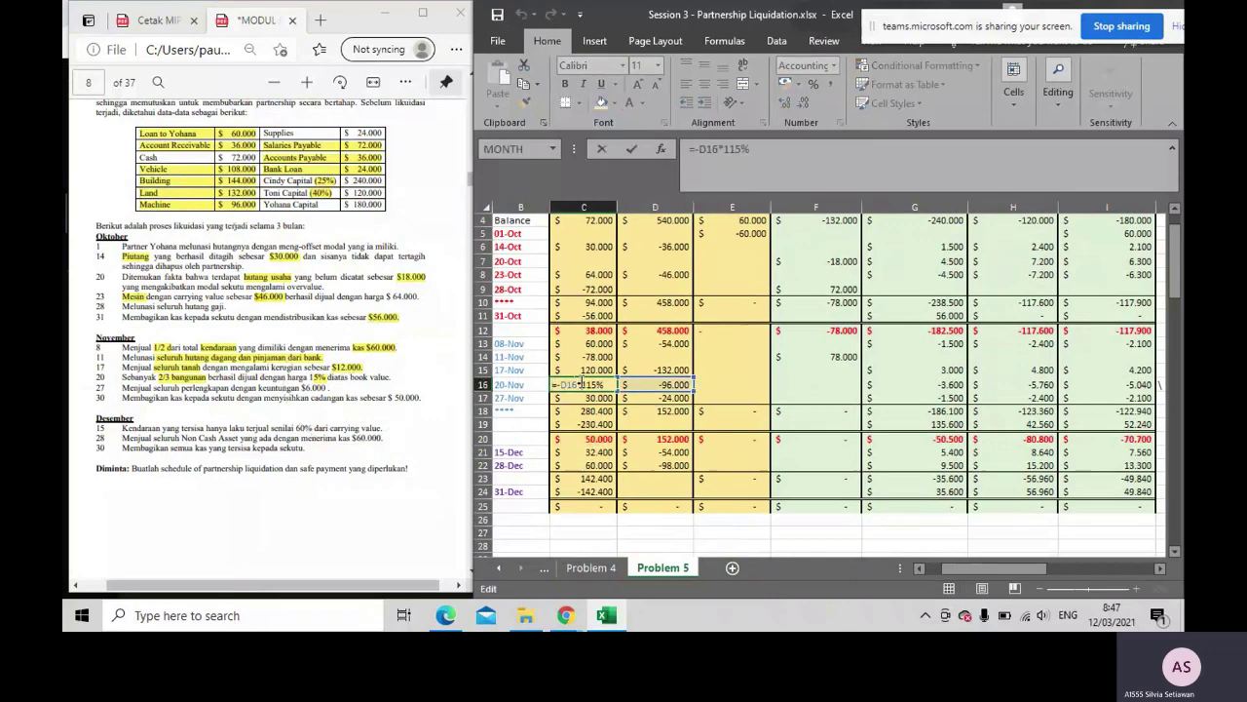
key("Escape")
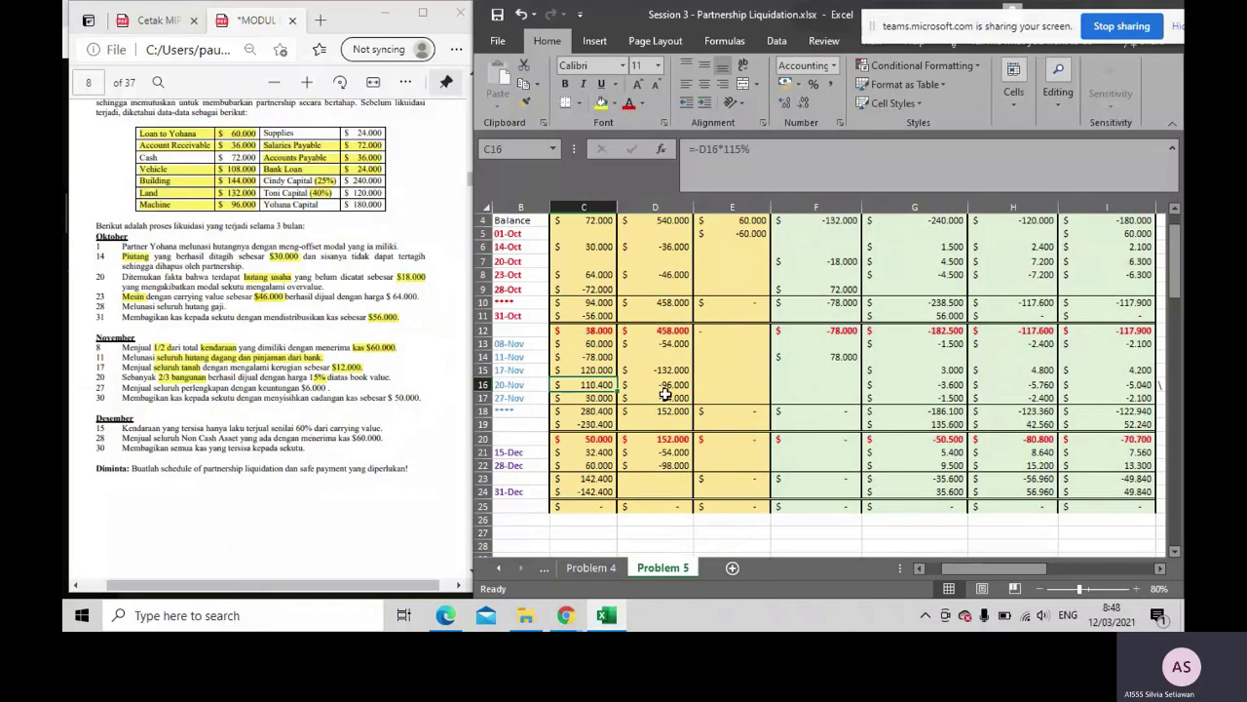
left_click(950, 387)
double_click(949, 388)
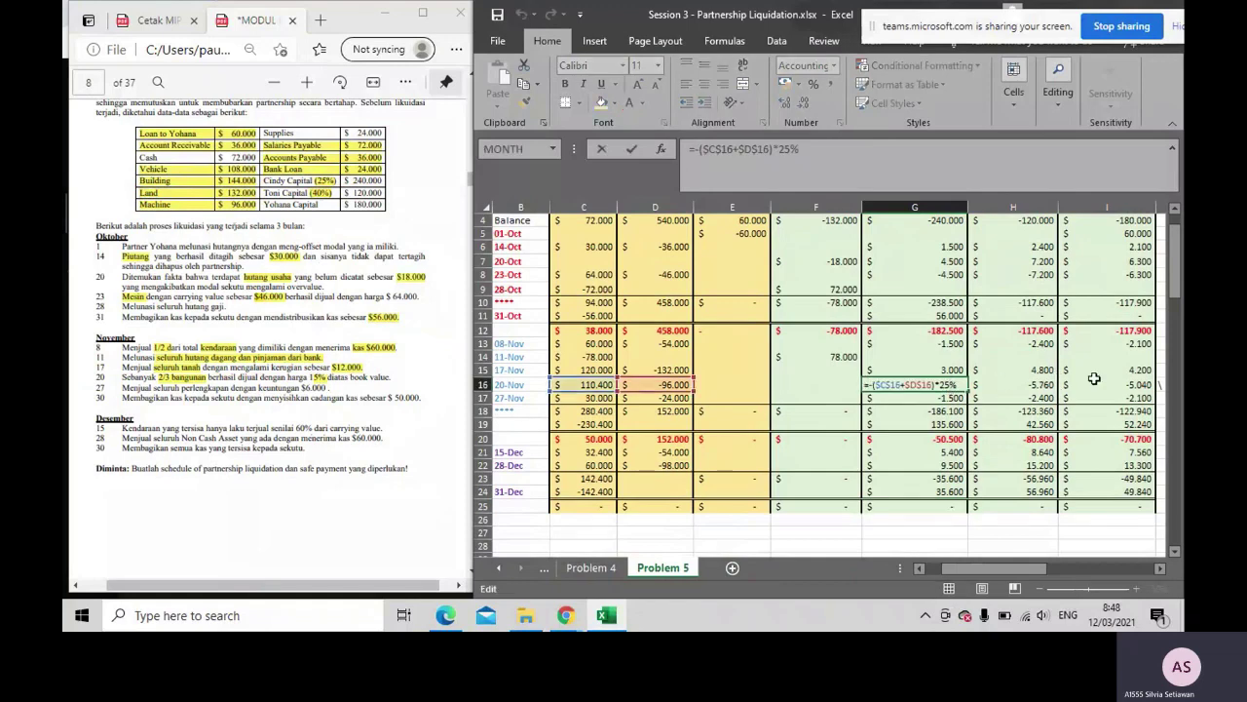
left_click(935, 400)
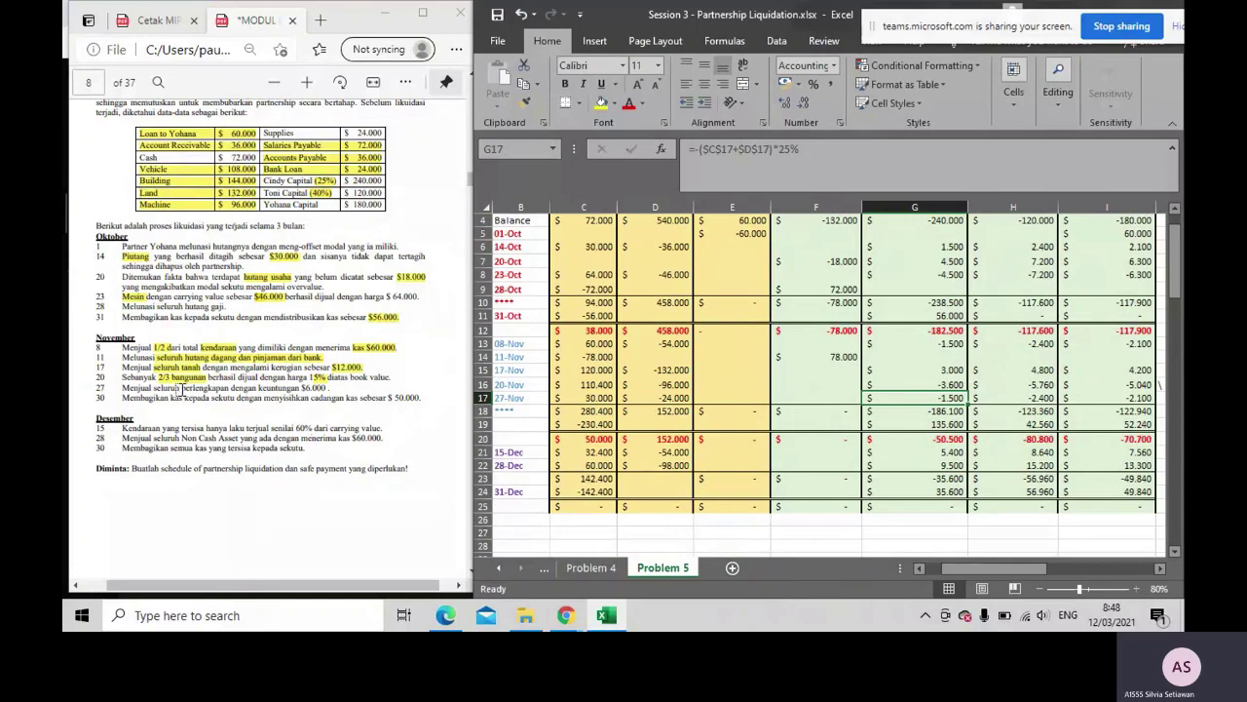
Highlight seluruh perlengkapan and $6.000 in the PDF's 27 November transaction, and Supplies $ 24.000 in the account balance table
left_click(151, 383)
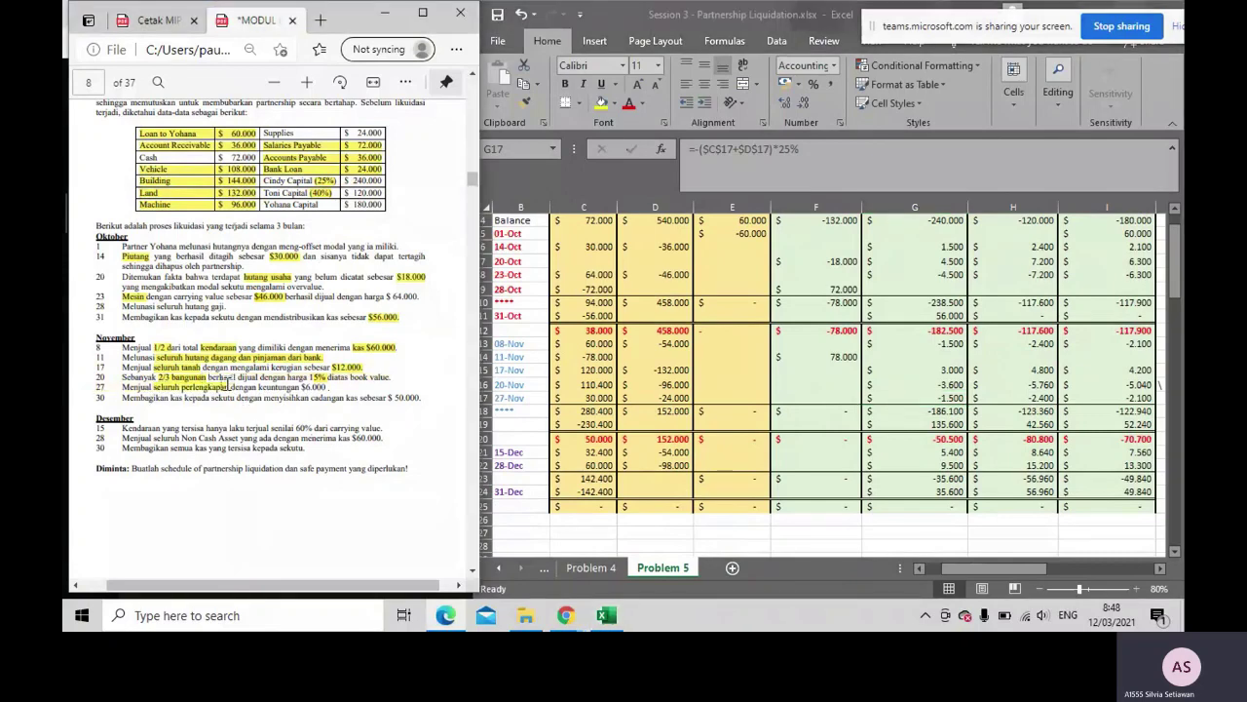
left_click_drag(301, 387, 333, 388)
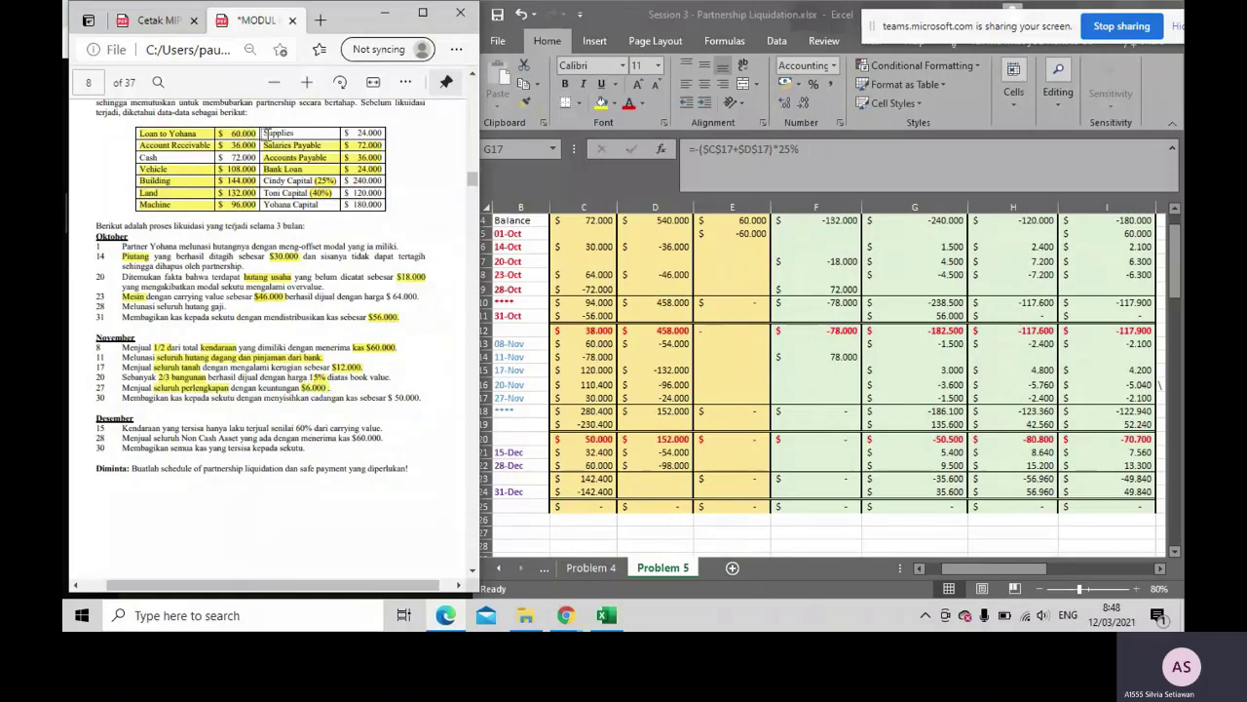
left_click_drag(264, 133, 381, 135)
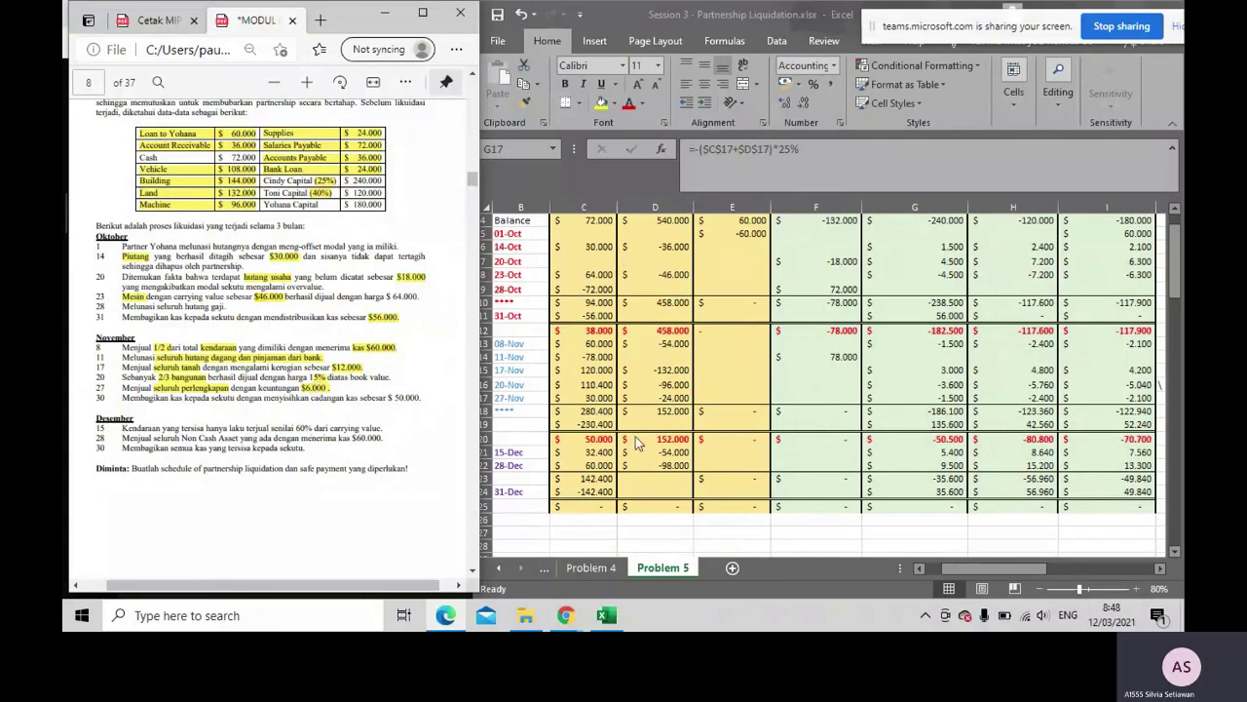
Check the 27 November non-cash asset entry in D17 against the Supplies balance in the PDF
left_click(645, 398)
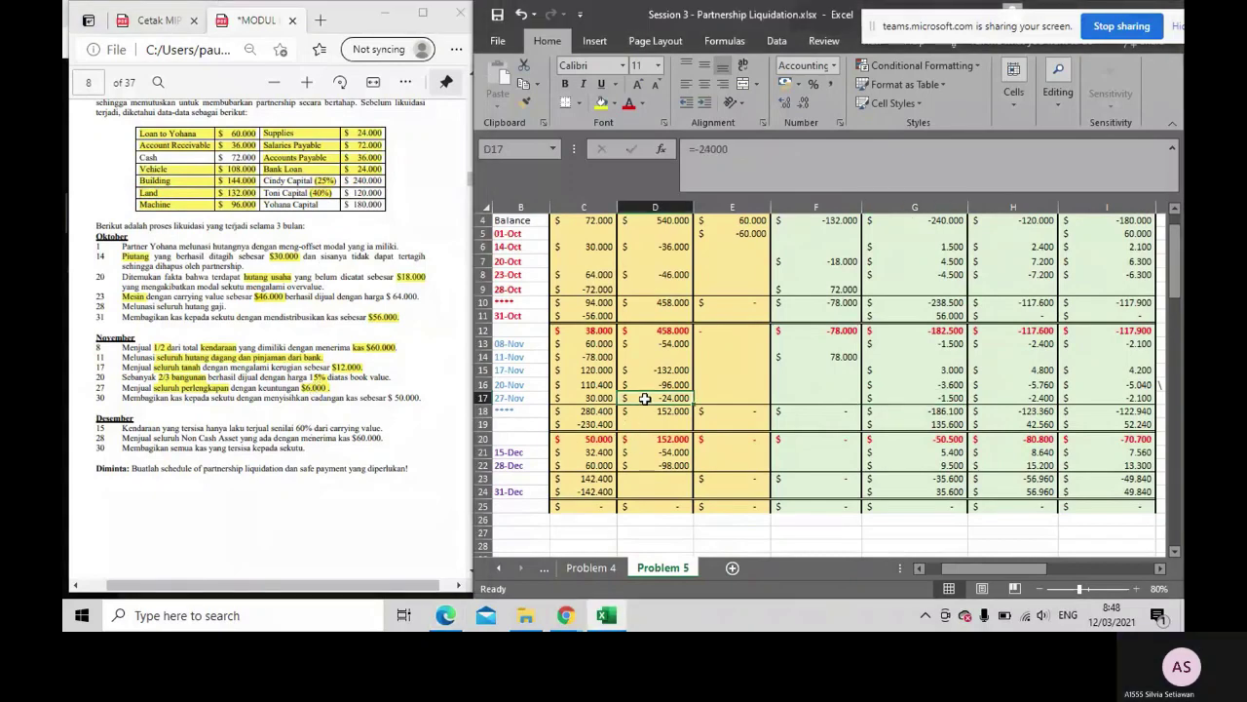
double_click(650, 399)
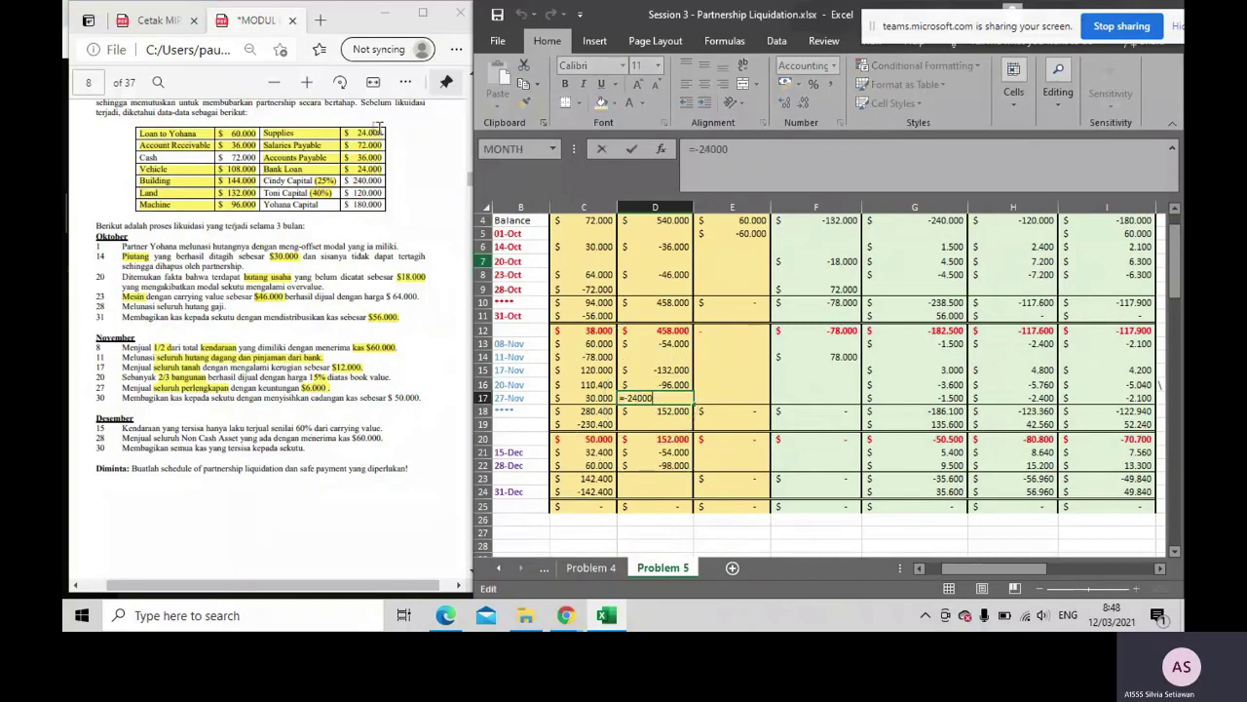
left_click(628, 409)
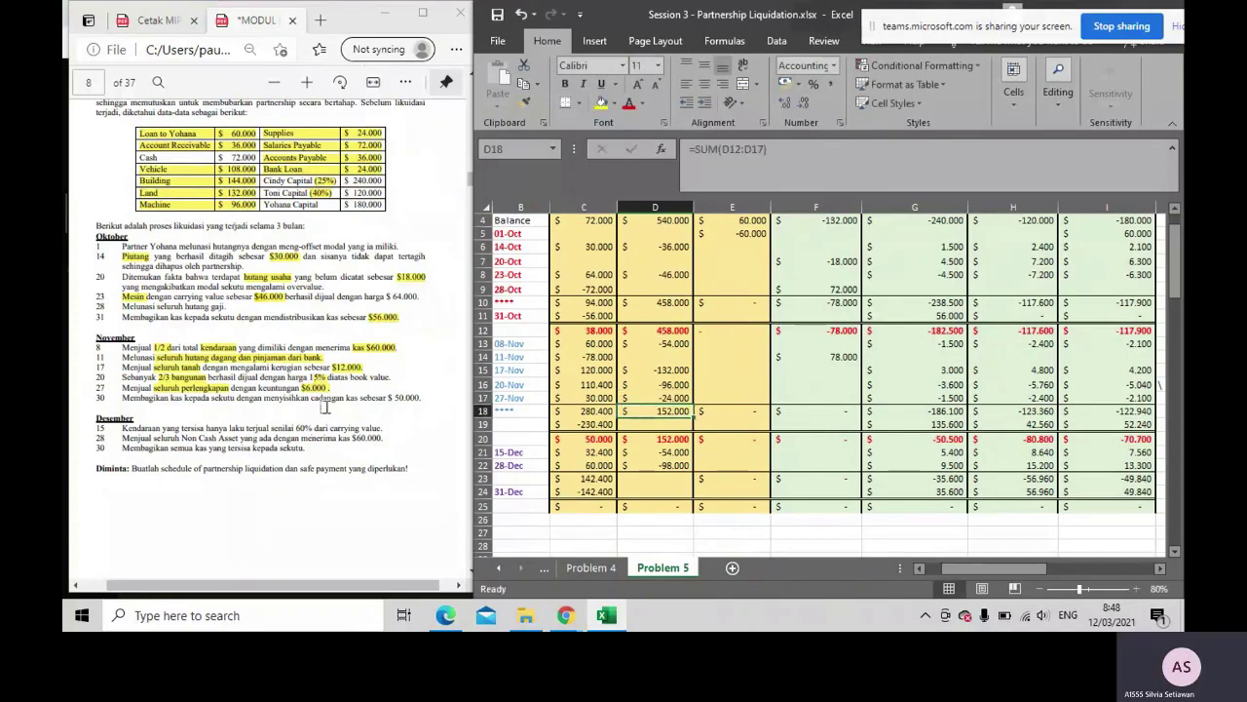
Check the 27 November cash receipt formula in C17 and the partners' shares of the gain across G17:I17
left_click(588, 397)
type("=")
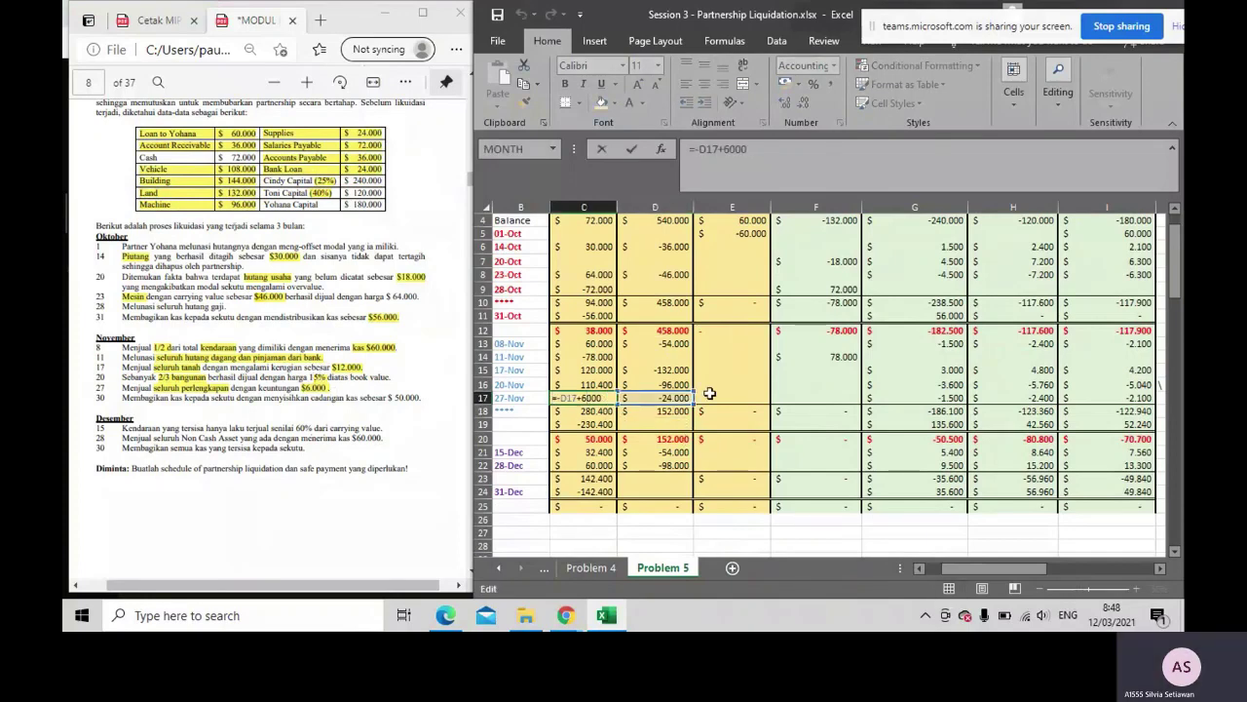
left_click(682, 397)
type("+6000")
left_click(722, 388)
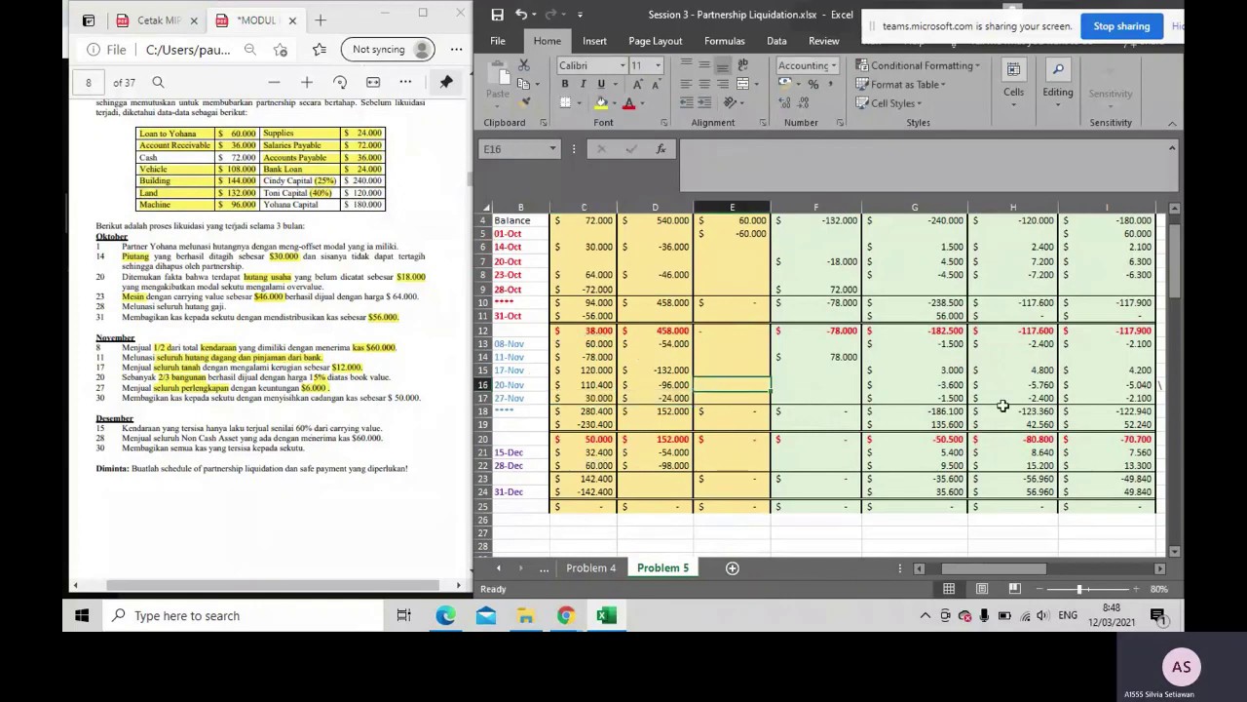
left_click_drag(962, 398, 1082, 399)
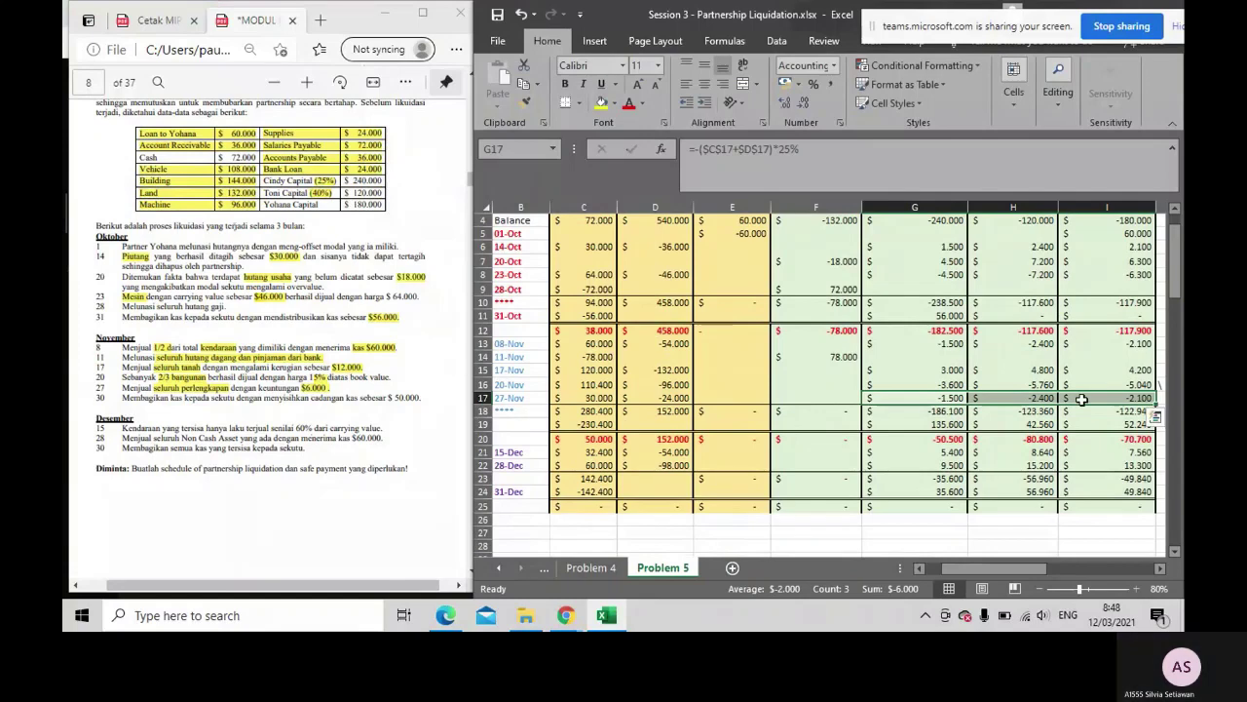
Check the November subtotal SUM formulas for cash in C18 and non-cash assets in D18
left_click(605, 412)
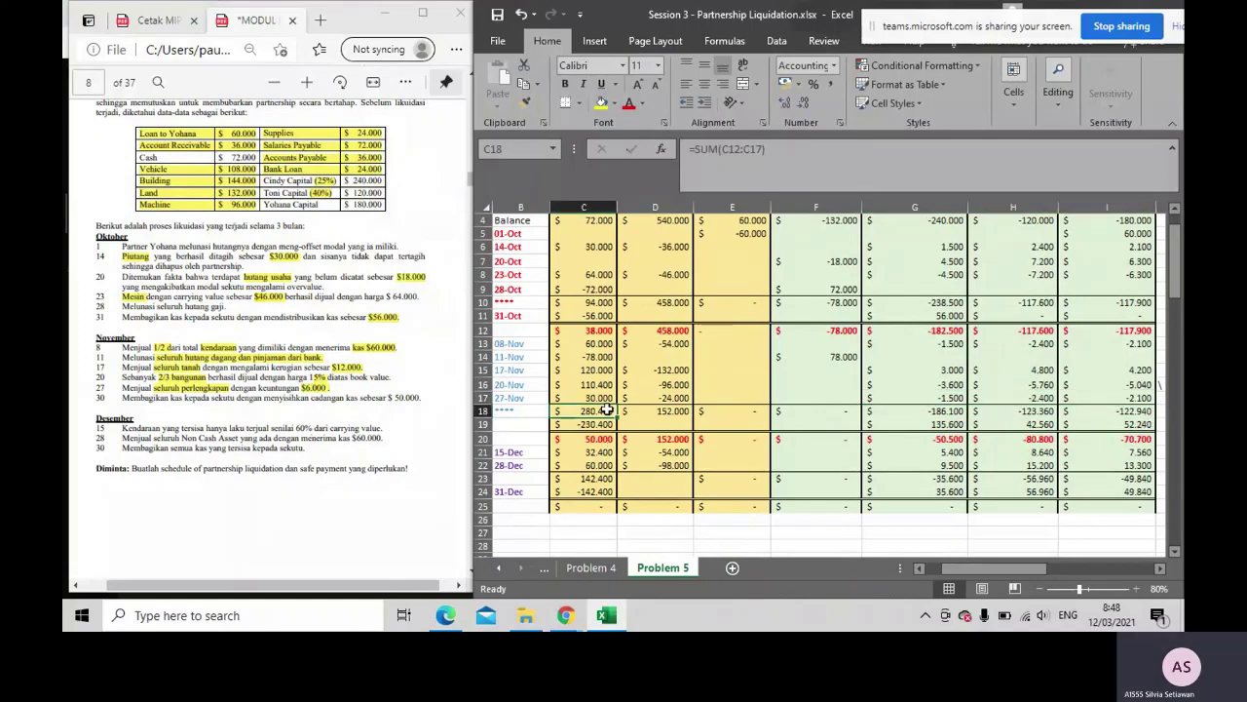
double_click(605, 412)
key("Return")
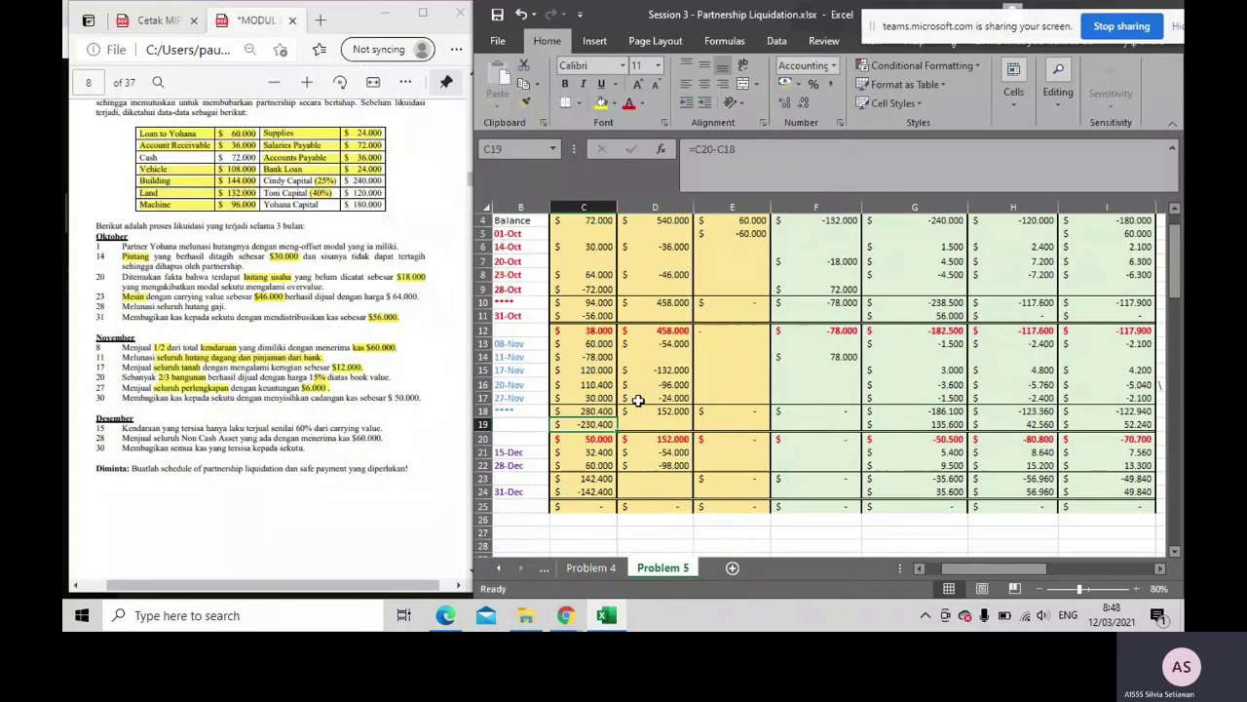
left_click(651, 411)
double_click(653, 411)
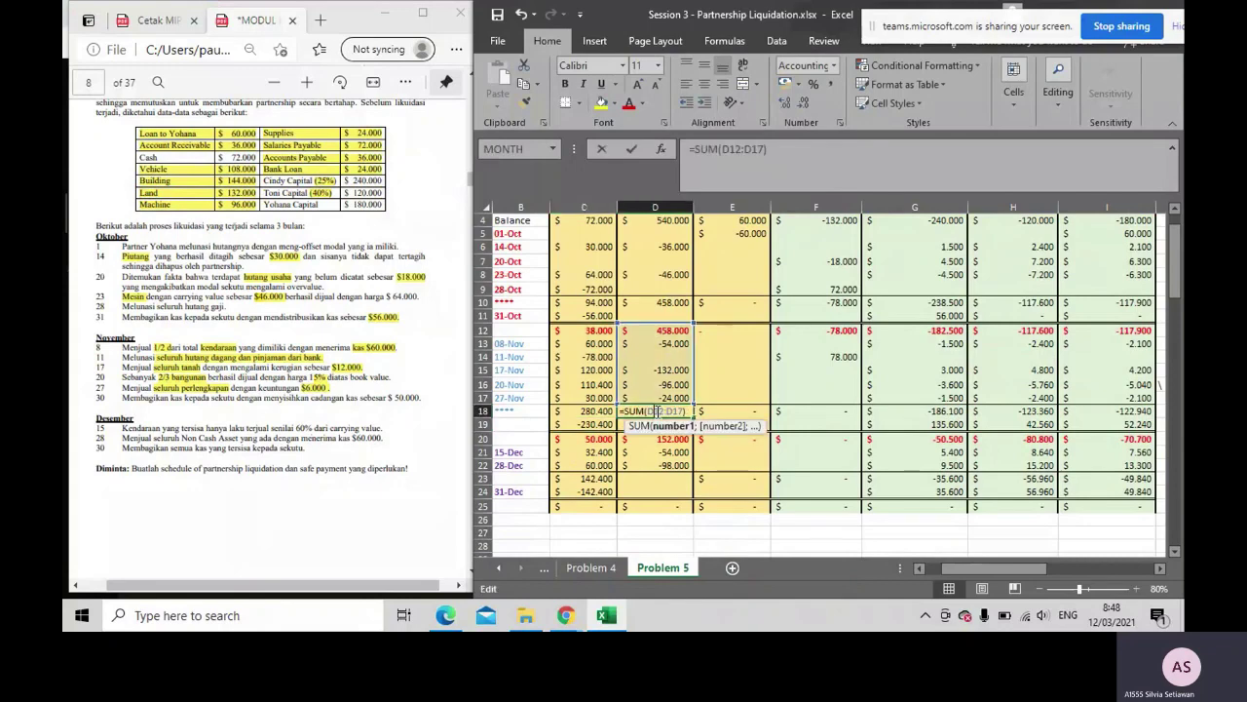
key("Return")
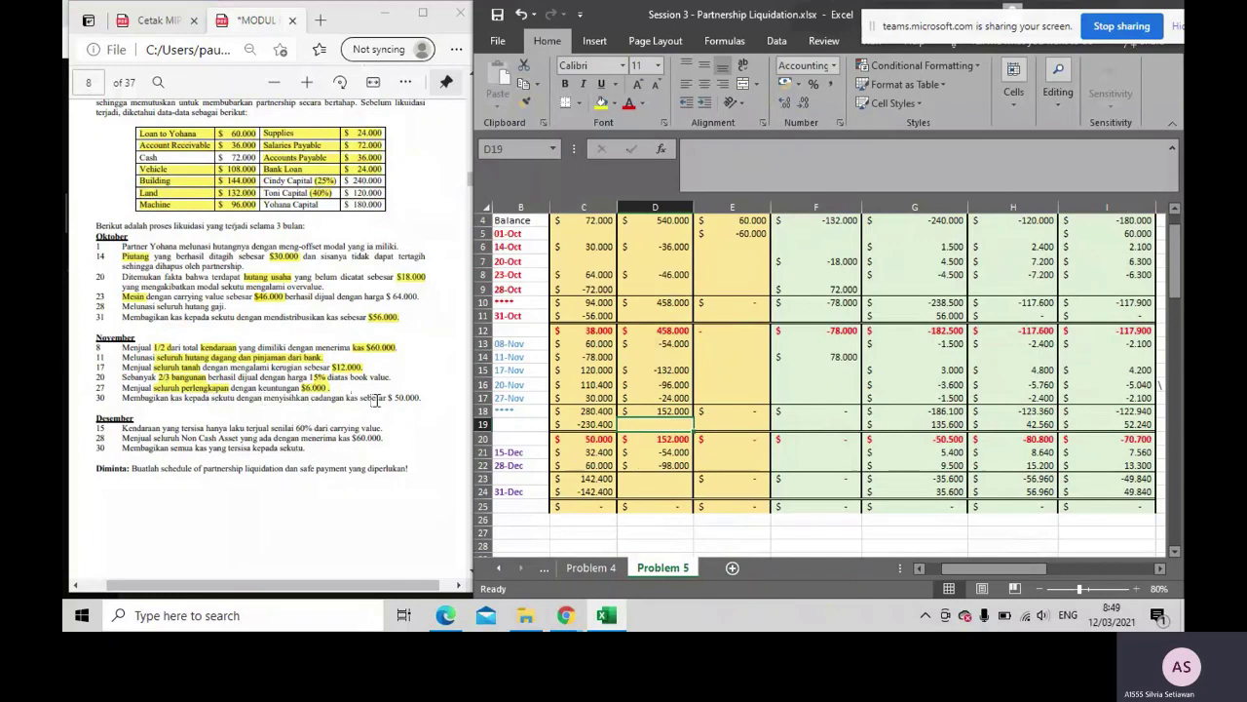
Highlight cadangan kas, 50.000 and the date 30 in the PDF's 30 November transaction
left_click_drag(393, 397, 425, 396)
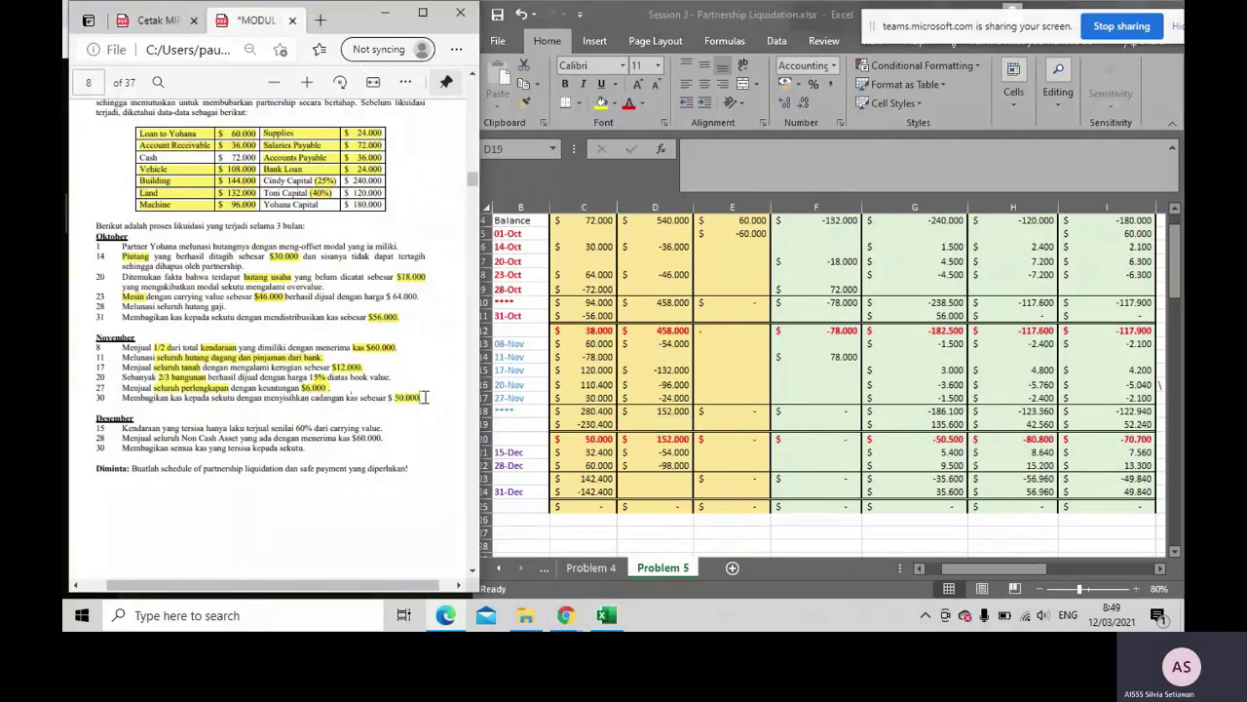
left_click_drag(310, 389, 224, 417)
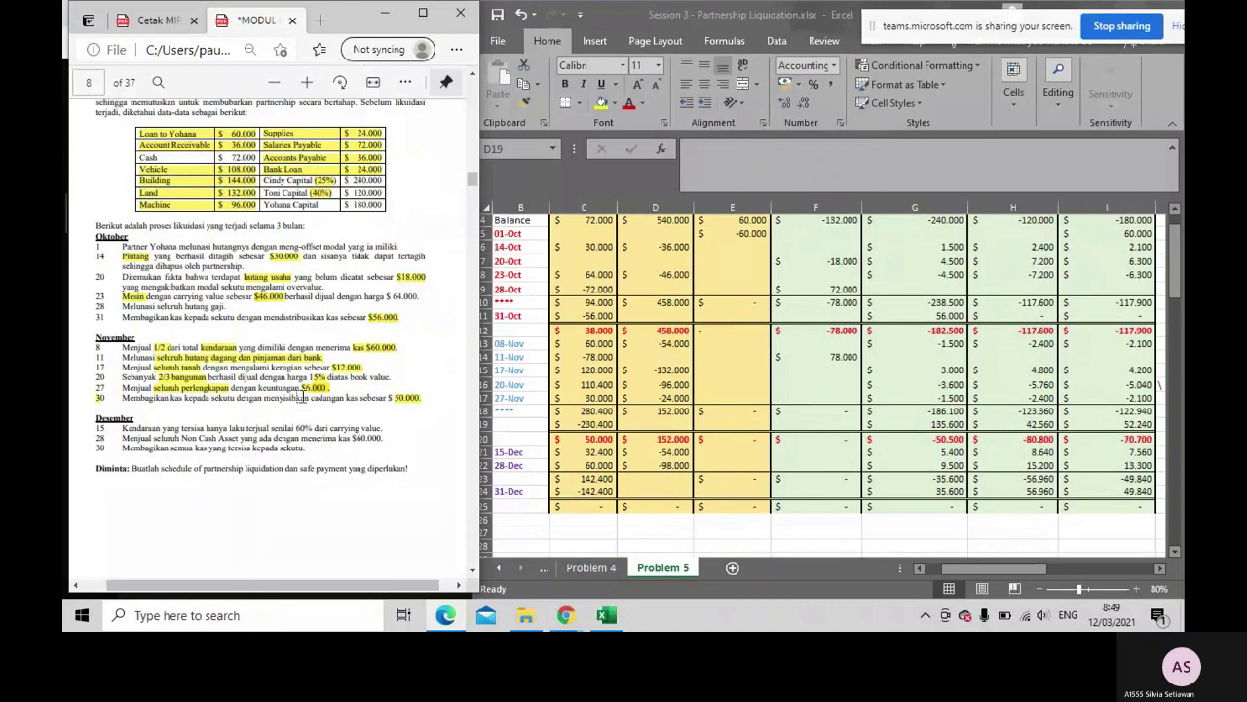
left_click_drag(302, 396, 357, 398)
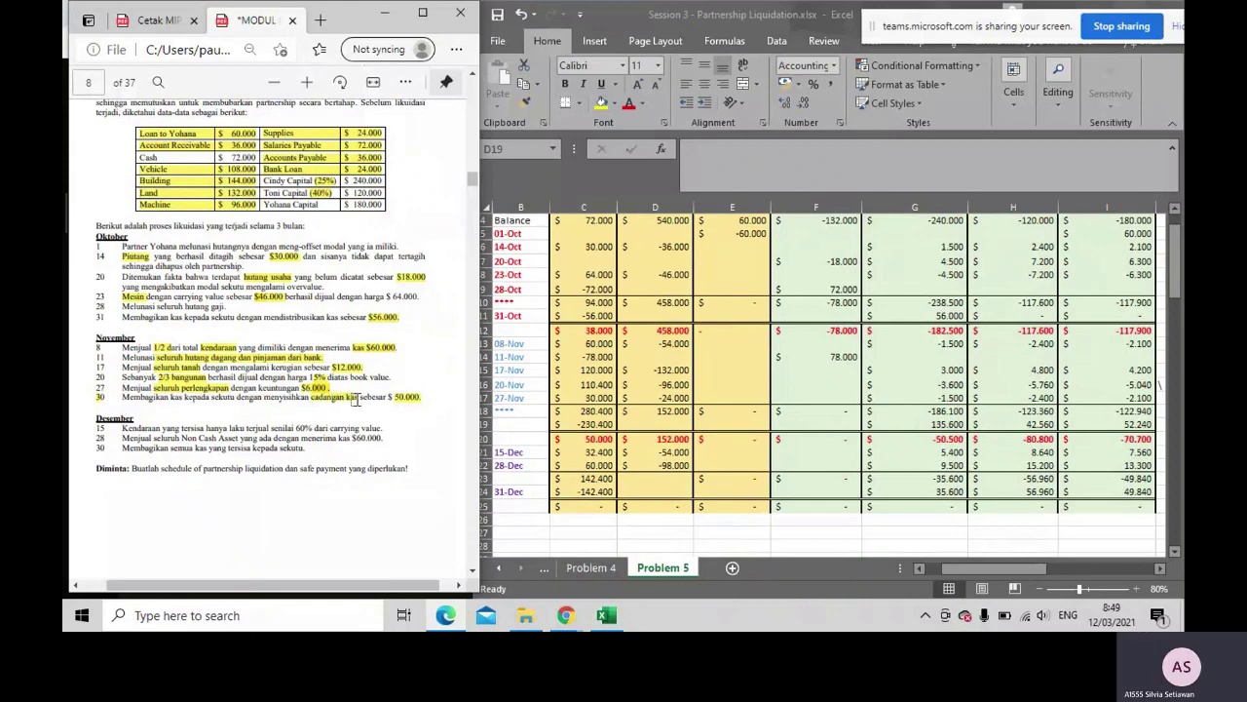
Review the November cash distribution in C19 and the cash reserve in C20
left_click(606, 424)
left_click(596, 424)
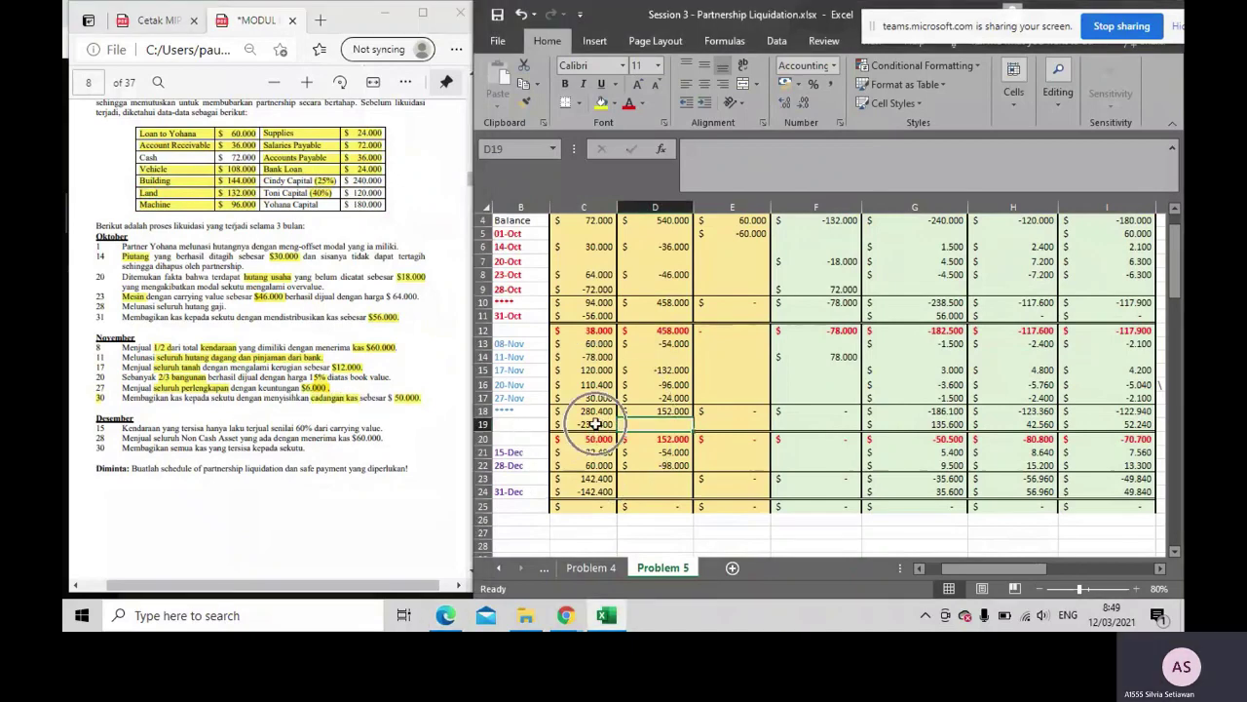
left_click(602, 439)
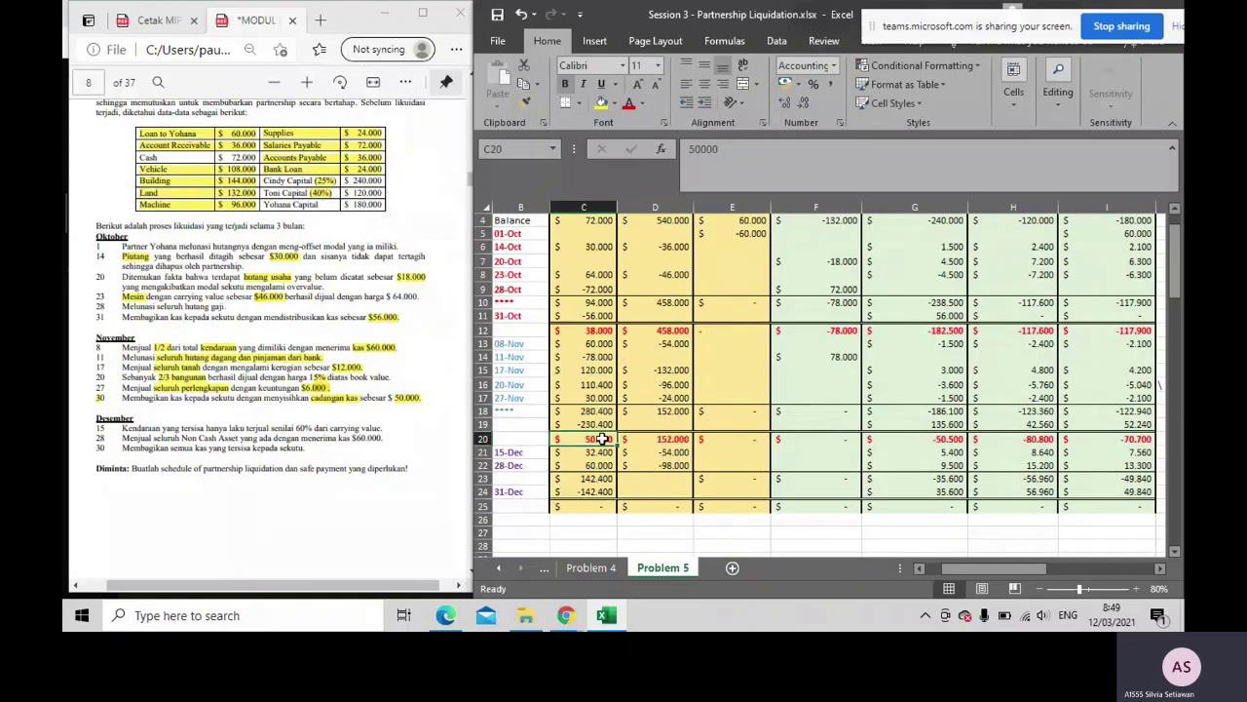
Compare the partners' November capital subtotals in G18:I18 with the Balance row L14:N14 of the second safe payment table
left_click_drag(980, 574, 1105, 570)
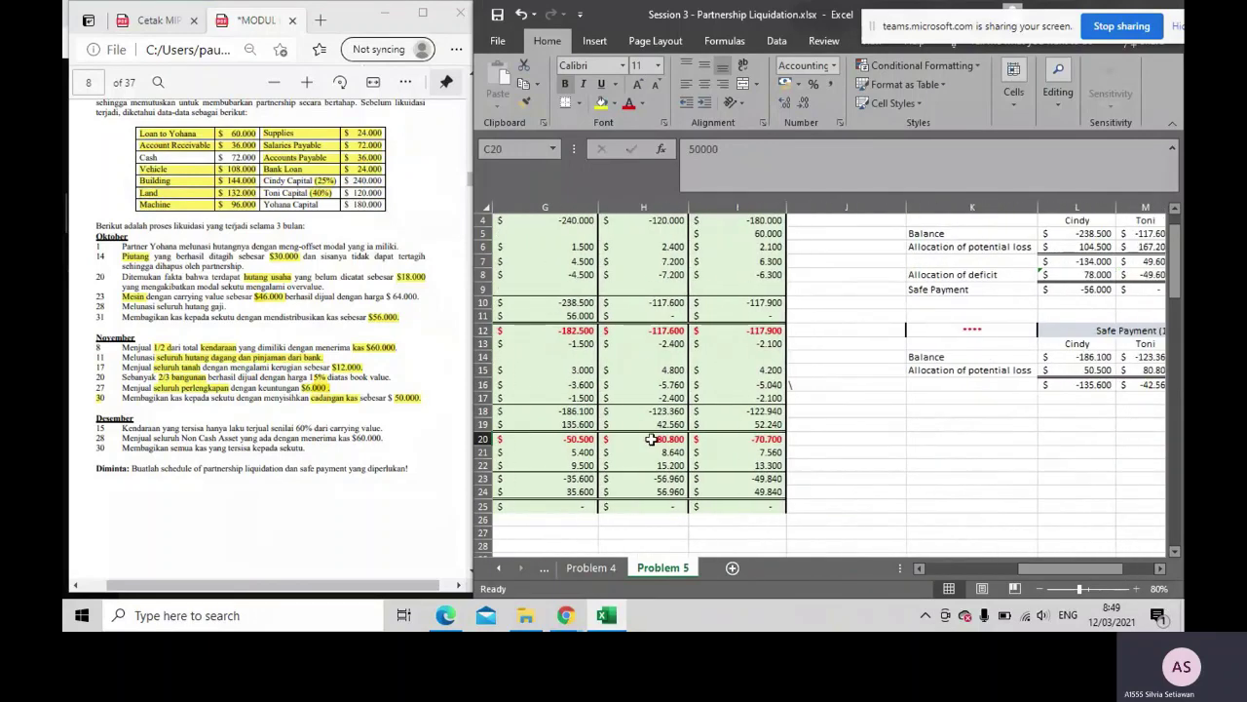
left_click_drag(577, 410, 727, 410)
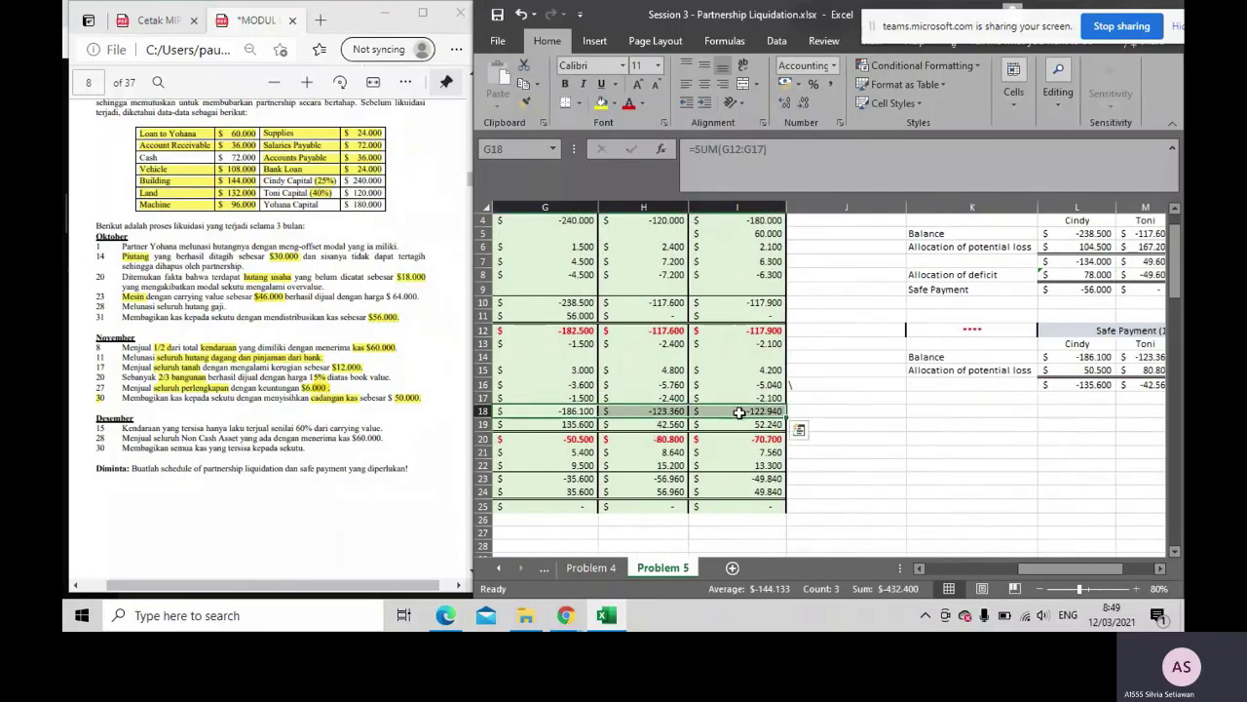
left_click_drag(1060, 356, 1164, 358)
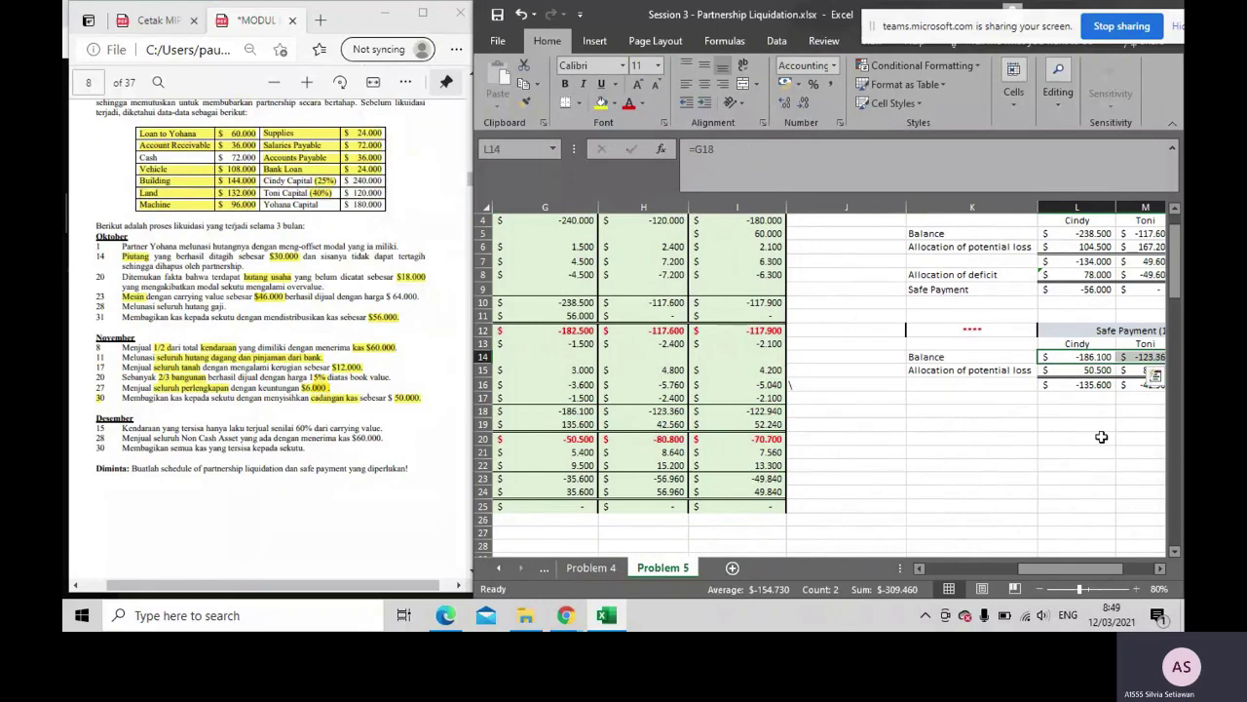
scroll(1072, 351, "right", 2)
left_click_drag(1006, 356, 885, 358)
Check the potential loss formula in O15 by tracing its references to non-cash assets in D18 and the cash reserve in C20
left_click(1065, 372)
double_click(1065, 371)
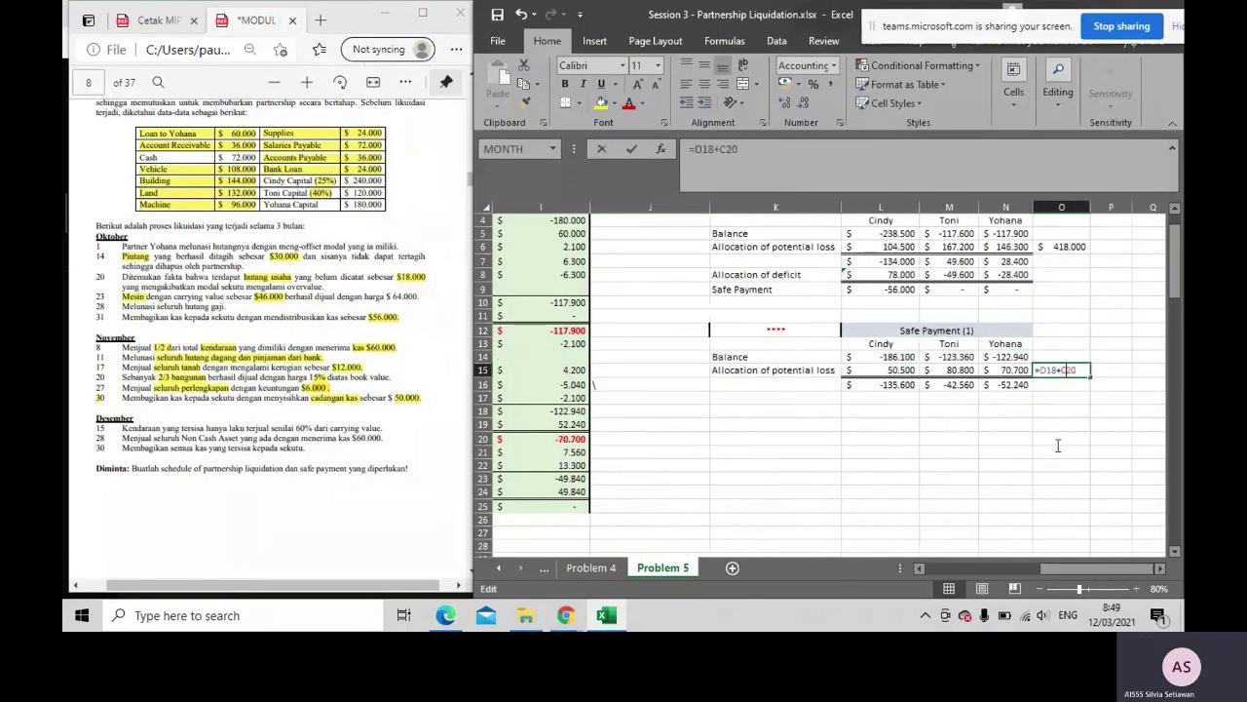
left_click_drag(1085, 568, 971, 568)
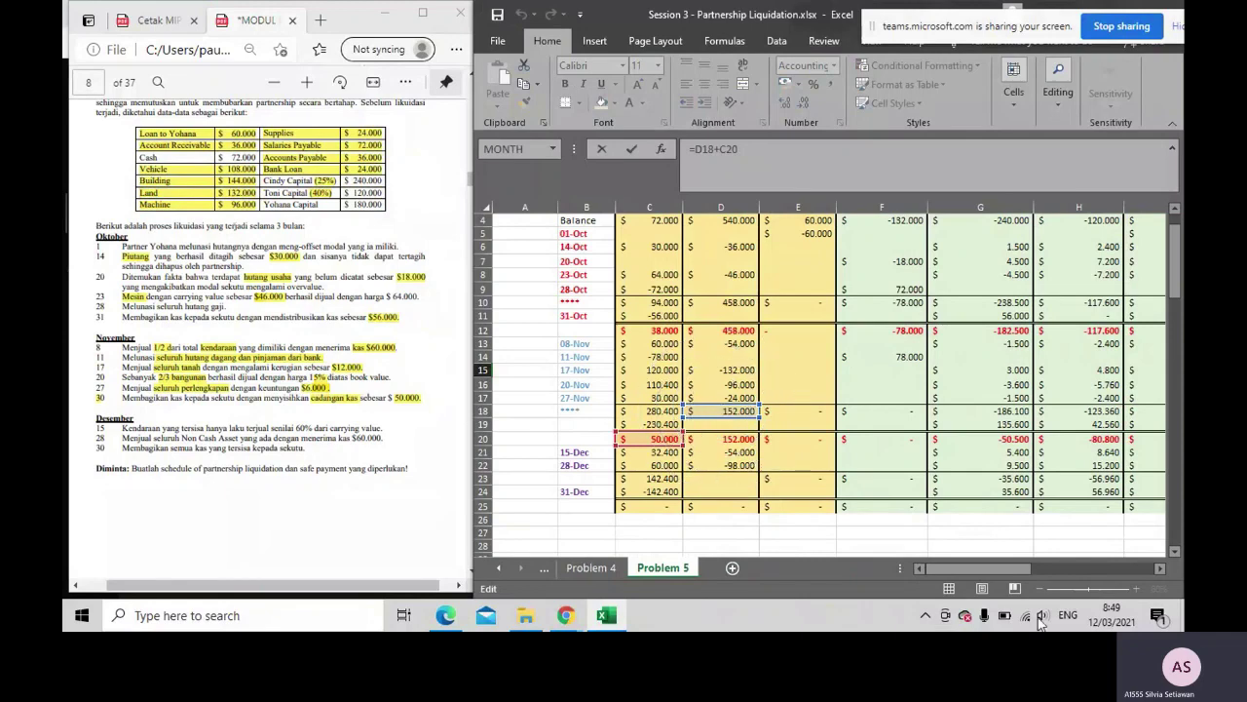
left_click_drag(1002, 567, 1123, 550)
key("Return")
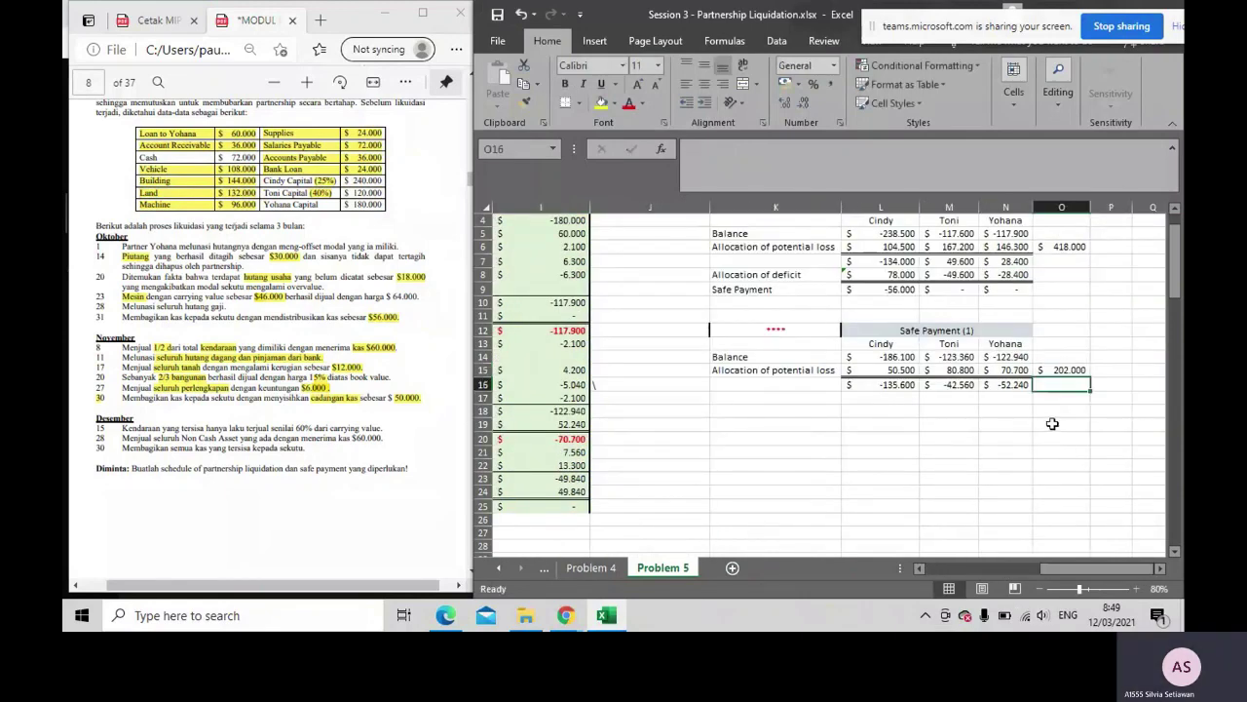
Check the potential loss allocation in row 15 and safe payments in L16:N16, comparing them with the earlier deficit allocation in L8
left_click(889, 370)
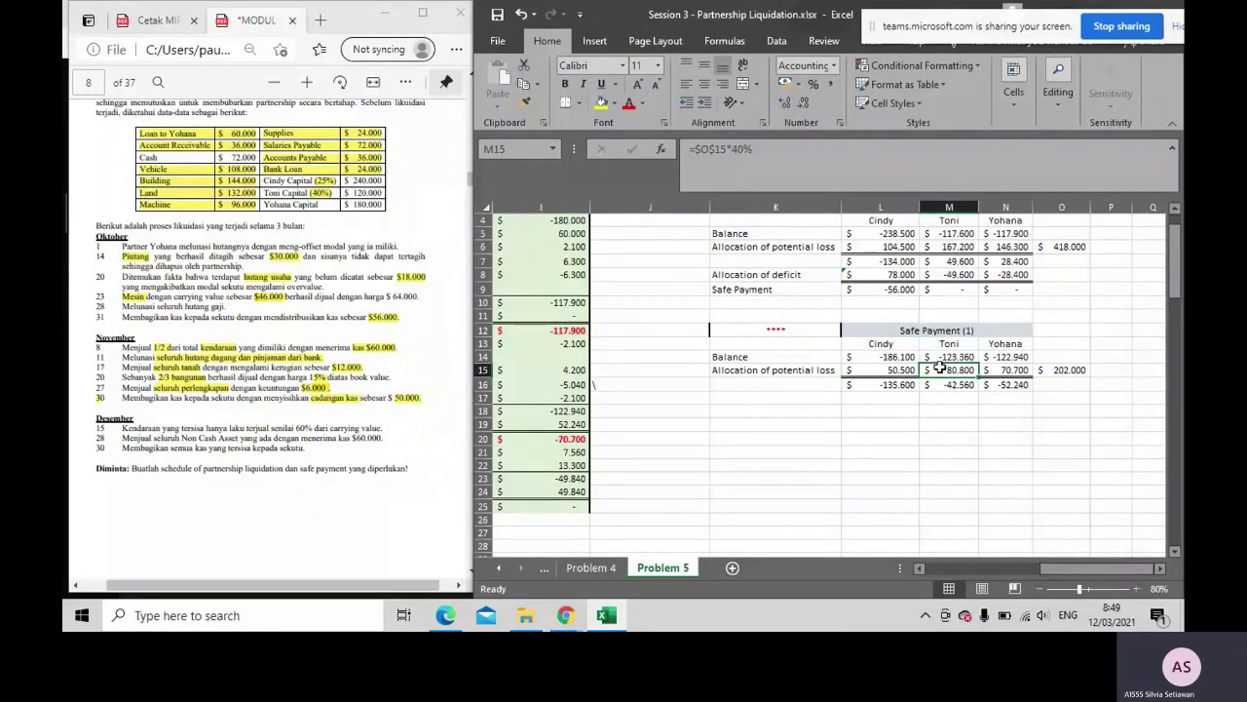
left_click_drag(914, 384, 1027, 384)
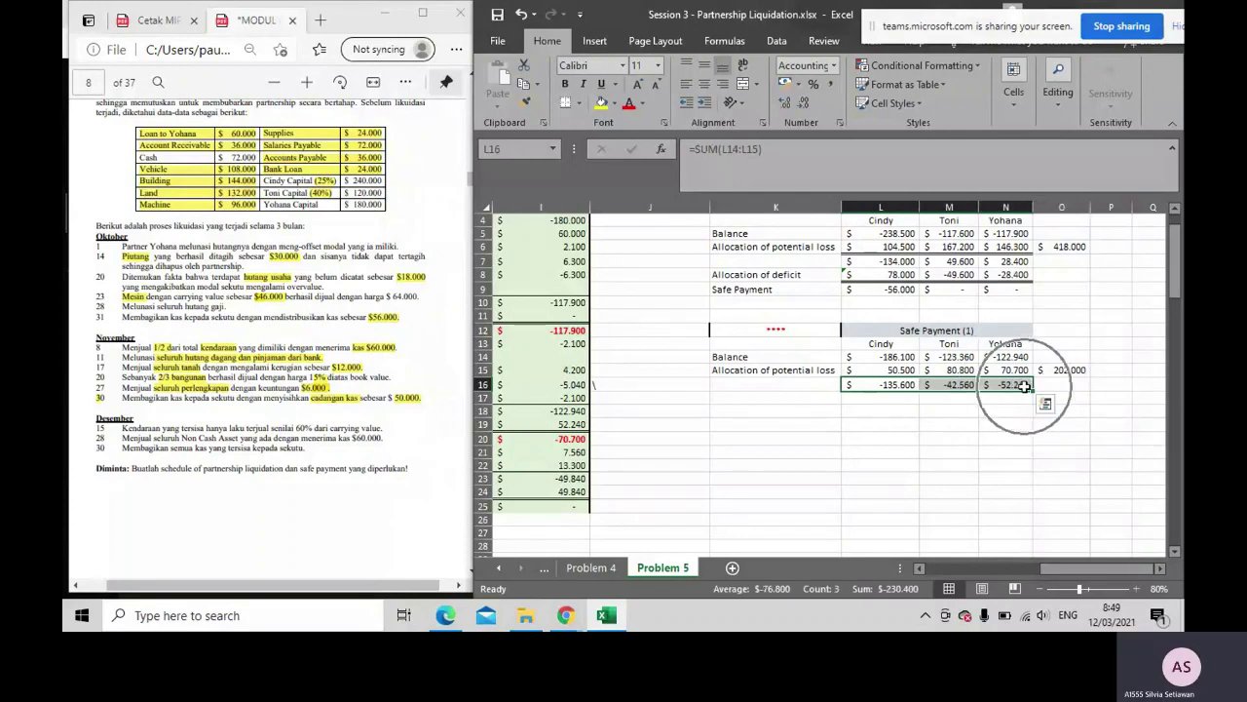
left_click(1046, 403)
left_click(890, 275)
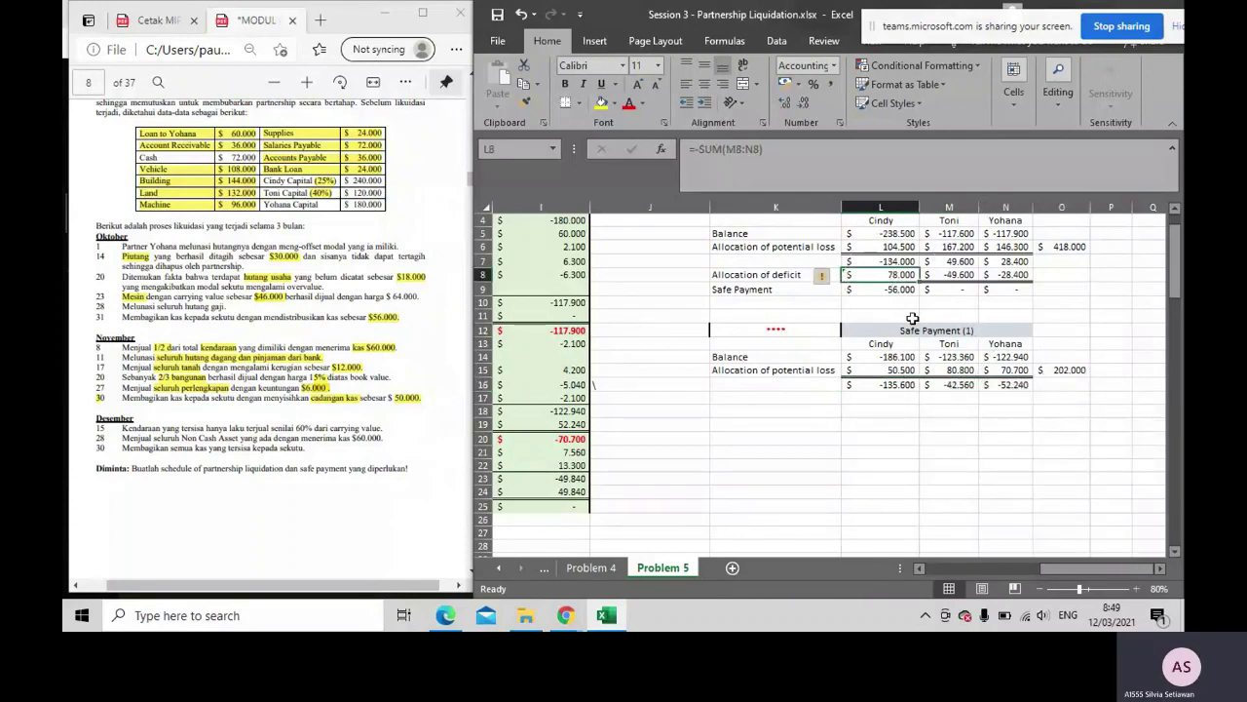
Review the post-distribution balances in row 20 for partners' capital G20:I20, cash C20 and non-cash assets D20
left_click_drag(1067, 569, 984, 570)
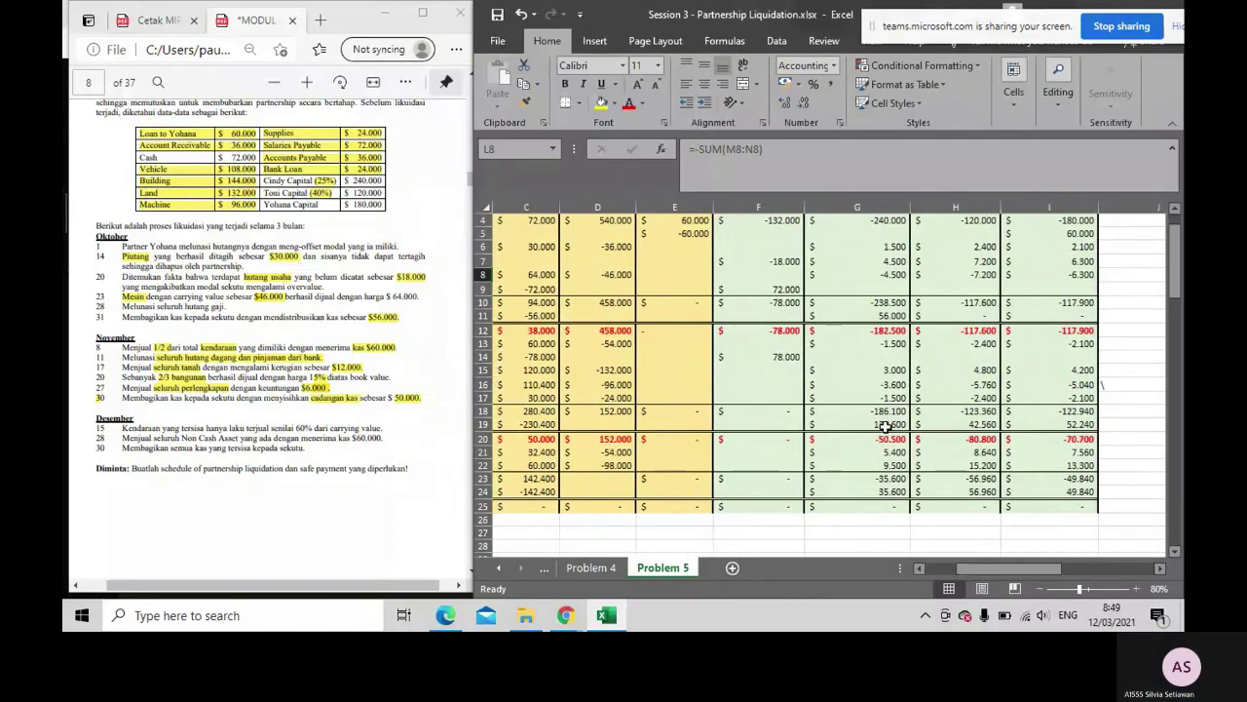
left_click_drag(881, 439, 1068, 435)
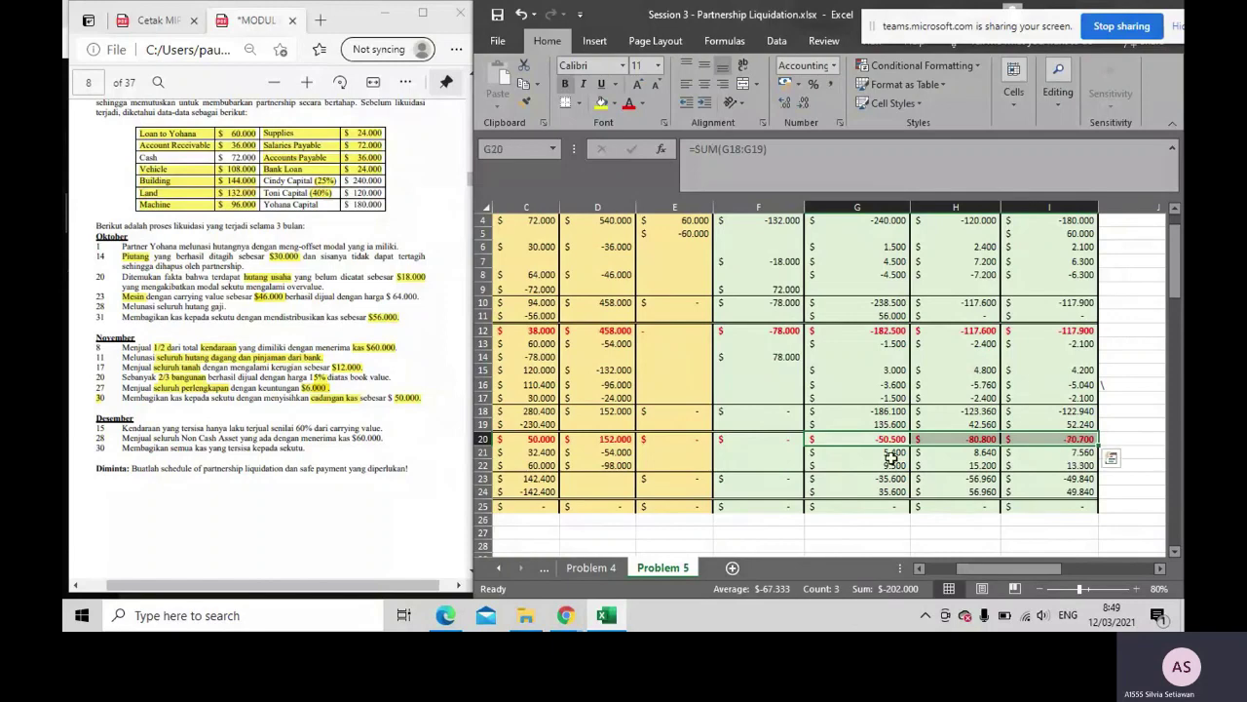
left_click(535, 439)
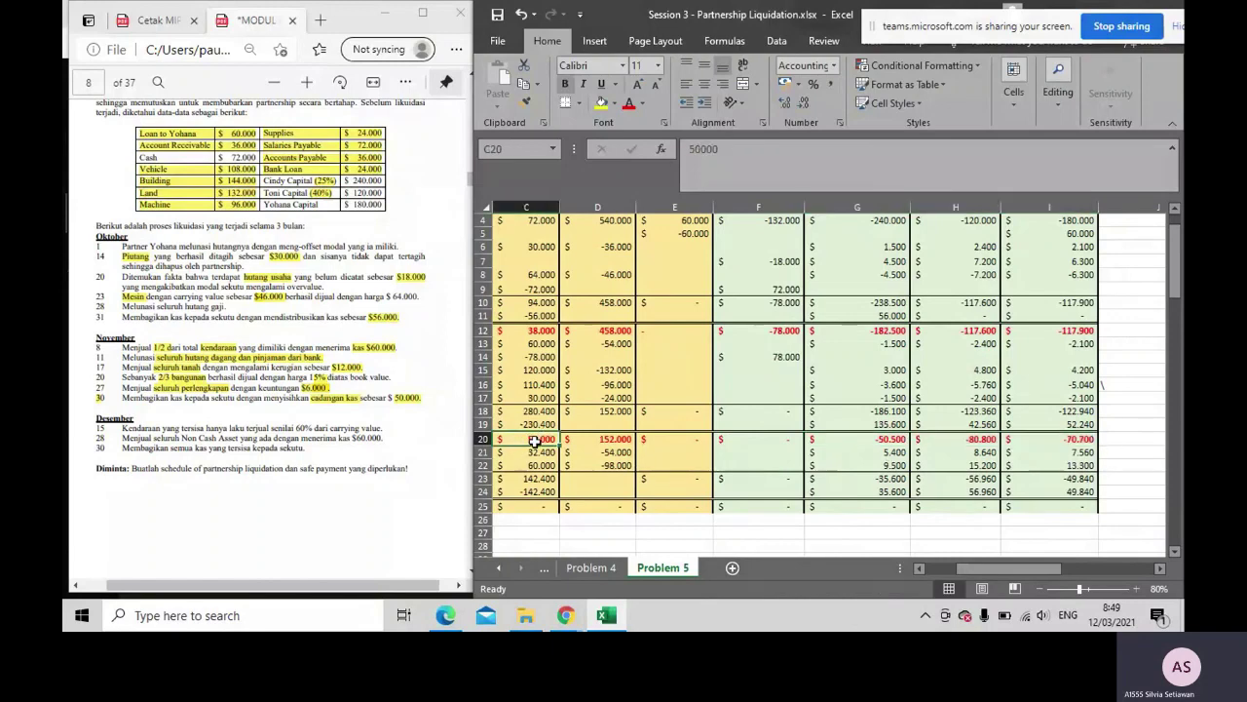
left_click(621, 439)
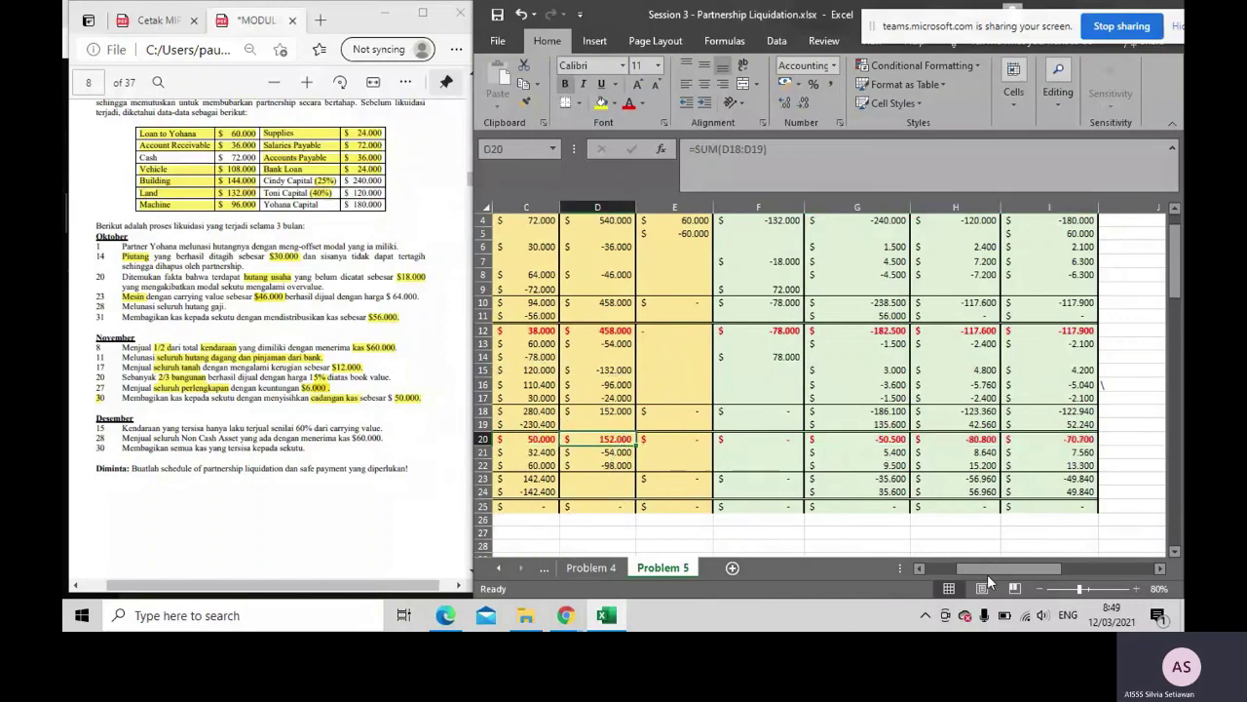
Highlight Kendaraan yang tersisa and 60% dari carrying value in the PDF's 15 December transaction
left_click_drag(968, 568, 936, 568)
scroll(333, 422, "down", 1)
scroll(334, 422, "down", 1)
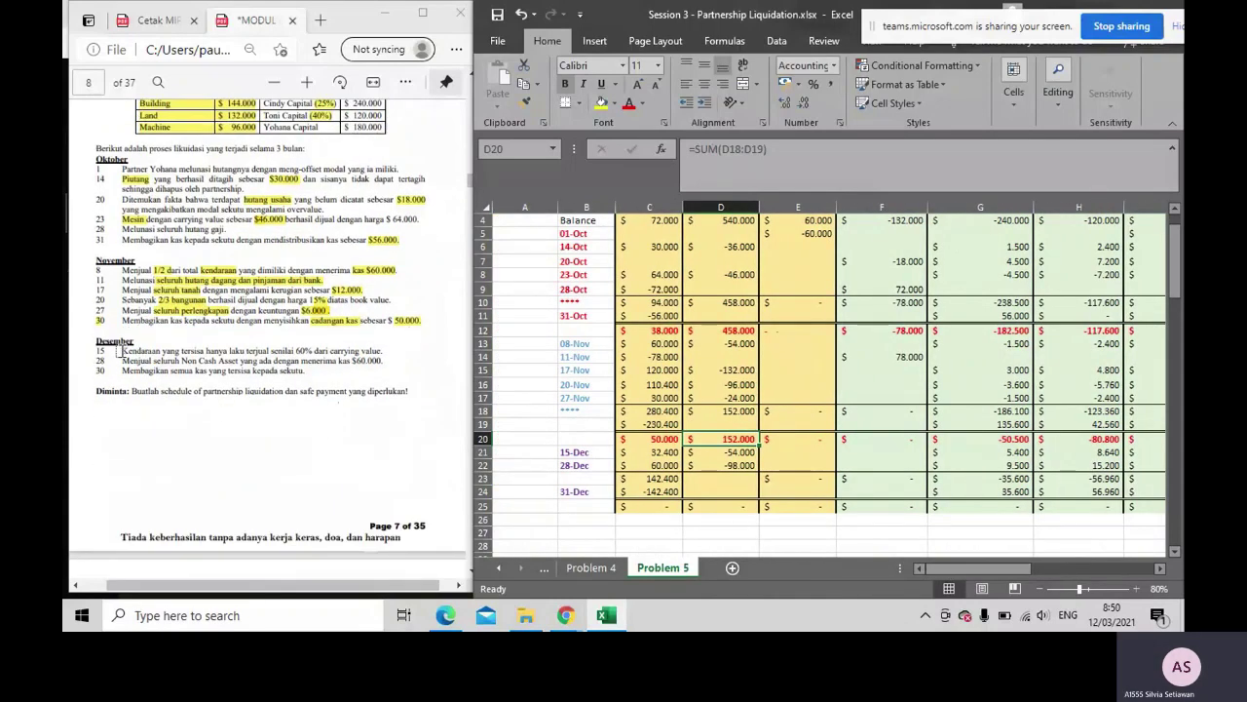
left_click_drag(119, 350, 207, 349)
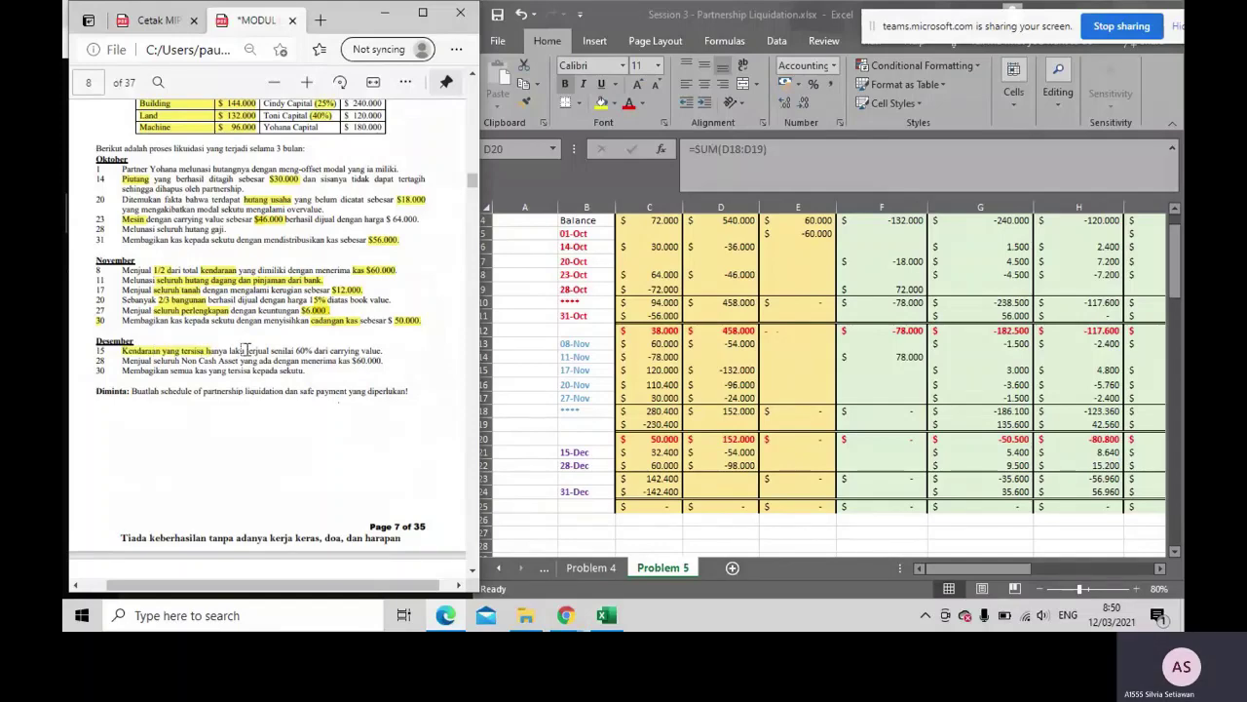
left_click_drag(300, 350, 383, 351)
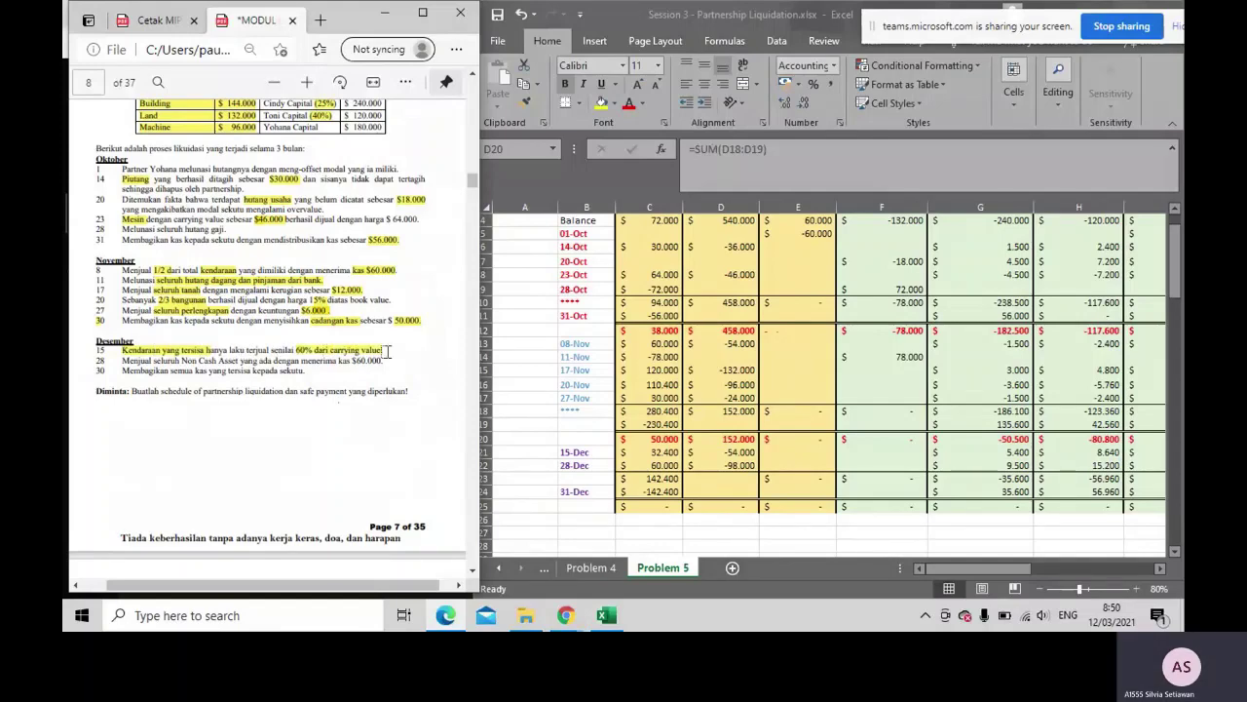
left_click(758, 465)
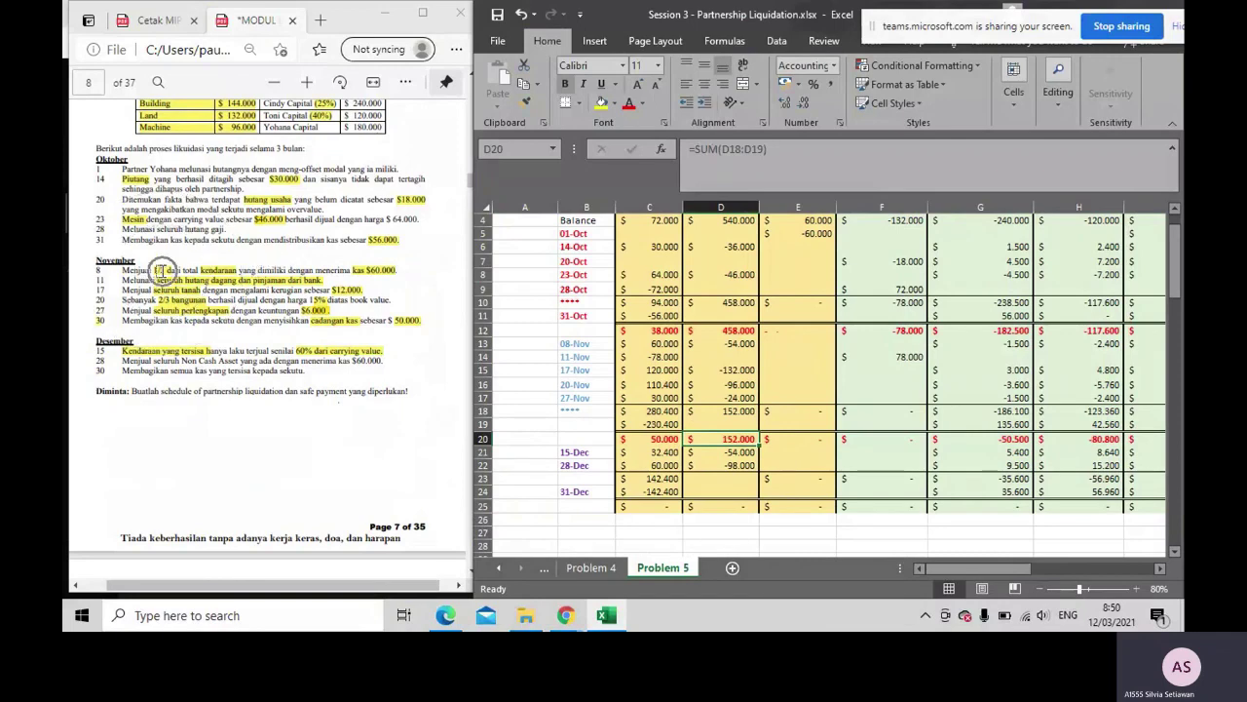
Check the 15 December vehicle sale formulas in D21 and C21 against the vehicle value and 60% of carrying value in the PDF
scroll(192, 325, "up", 3)
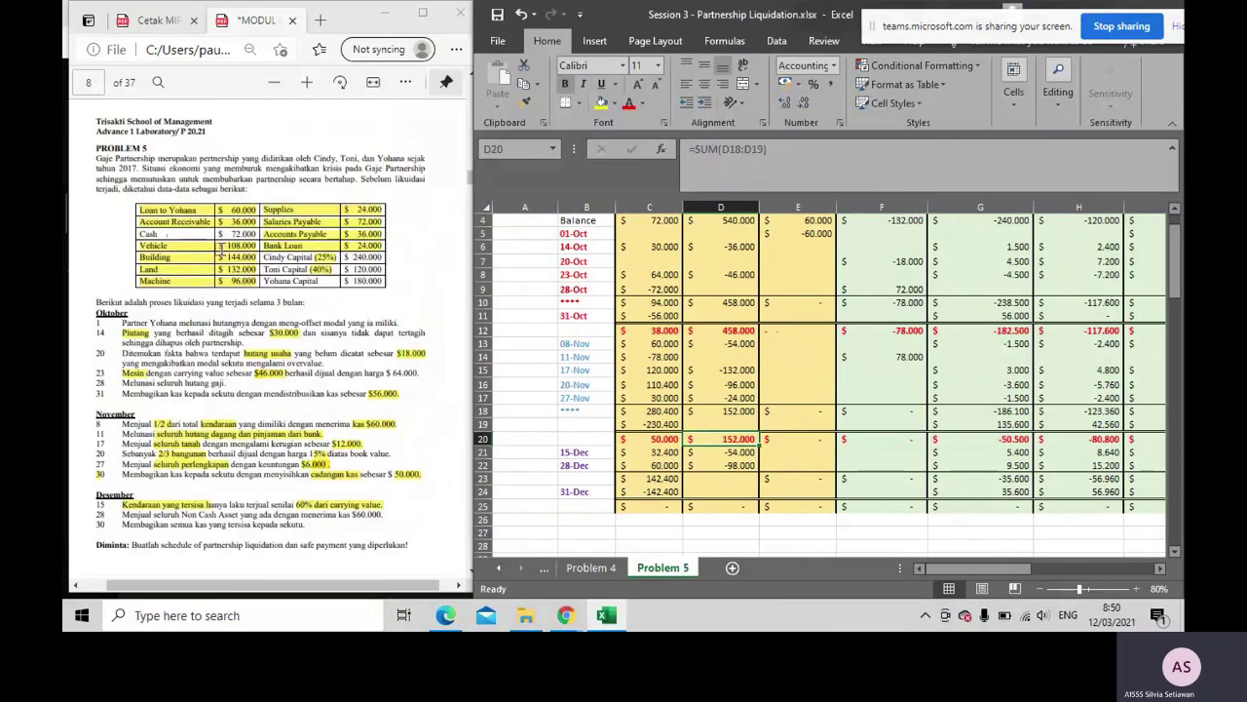
key("ctrl")
double_click(746, 452)
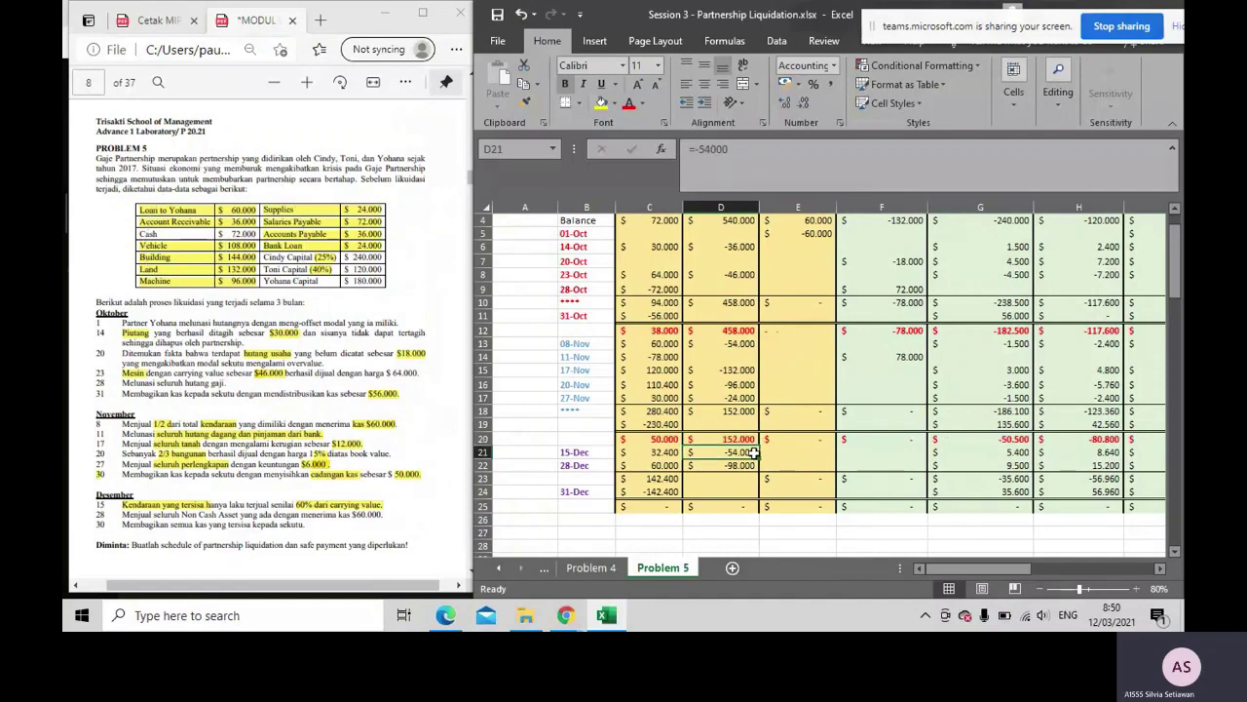
key("Return")
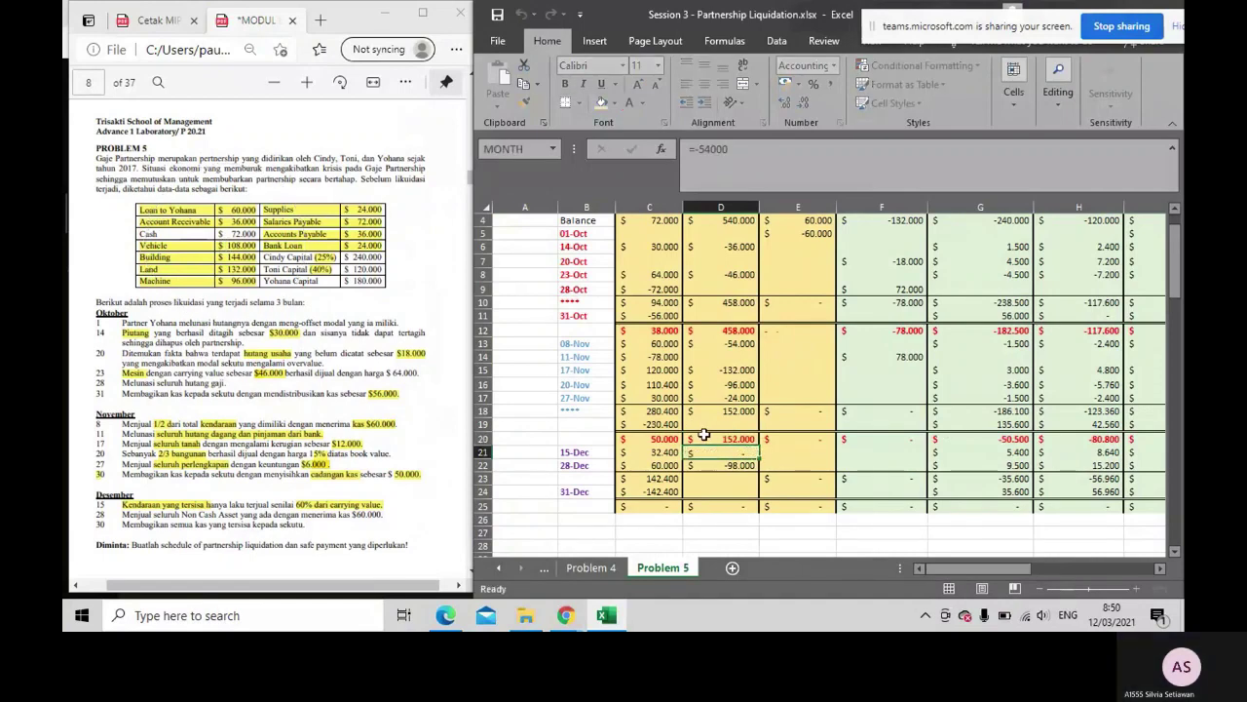
left_click(674, 456)
type("=-D21*60%")
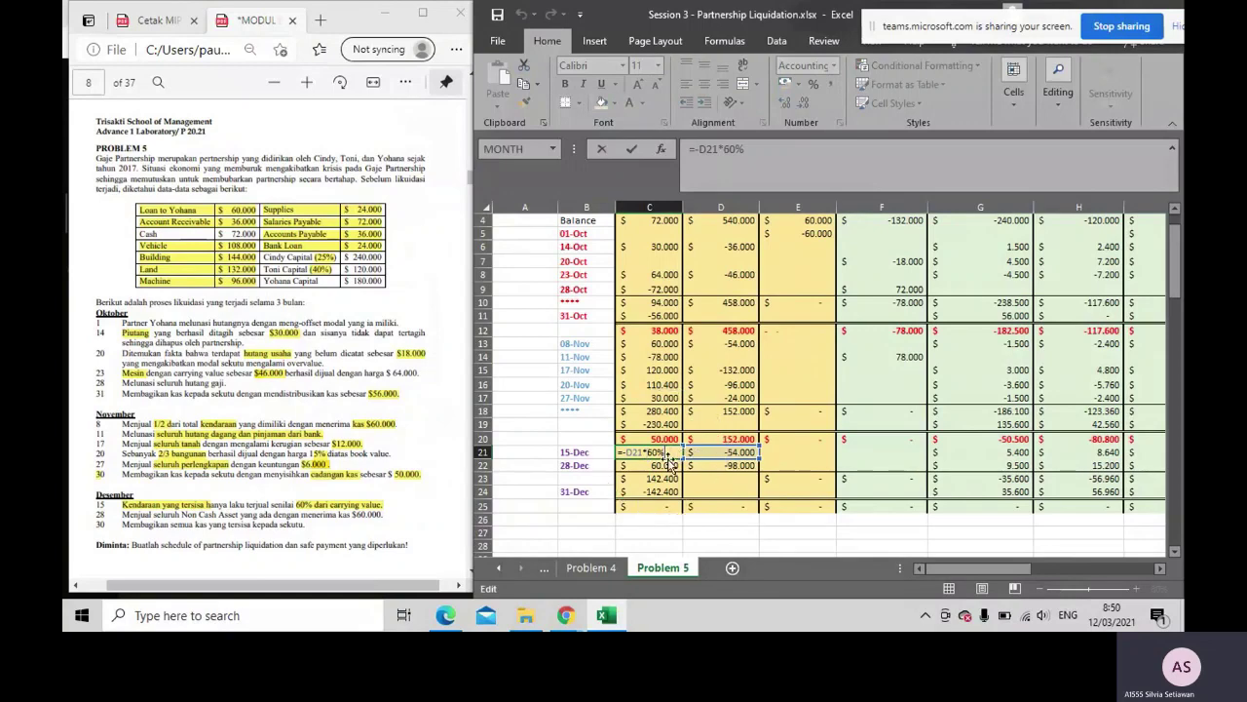
key("Return")
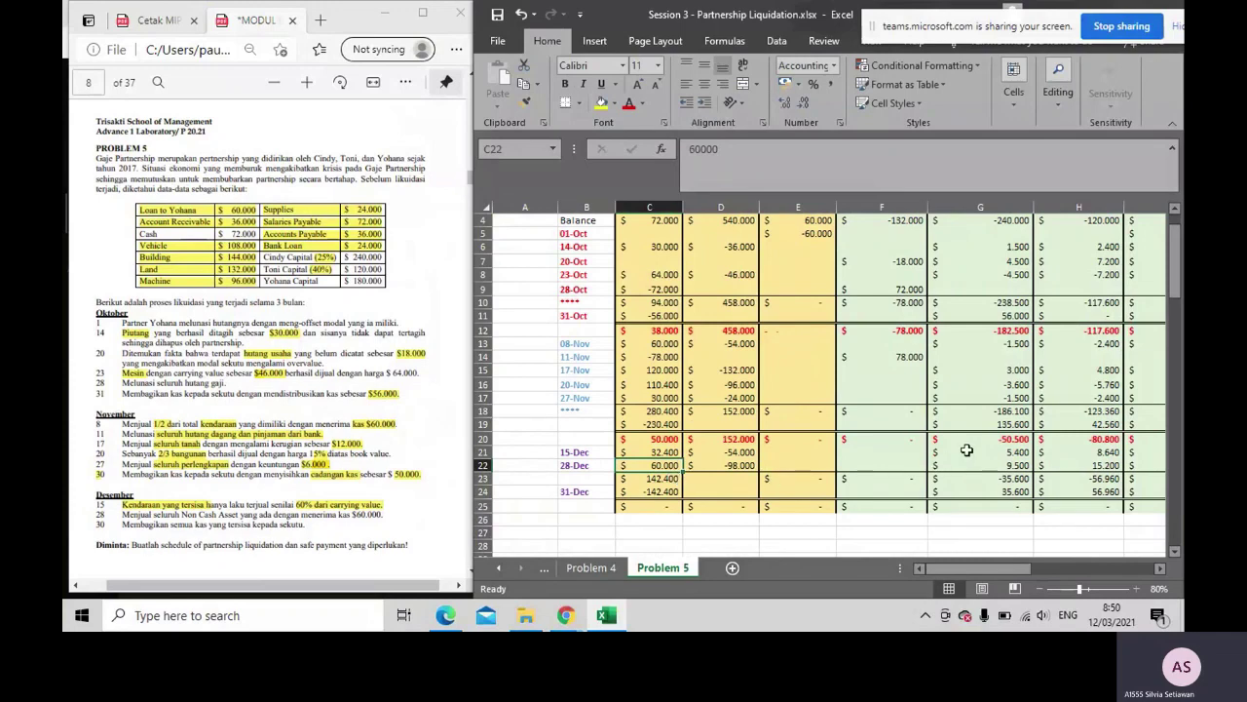
Review the 15 December loss allocation to the three partners' capital in G21:I21
left_click(969, 451)
left_click_drag(1017, 453, 1149, 458)
left_click_drag(1014, 575, 1030, 575)
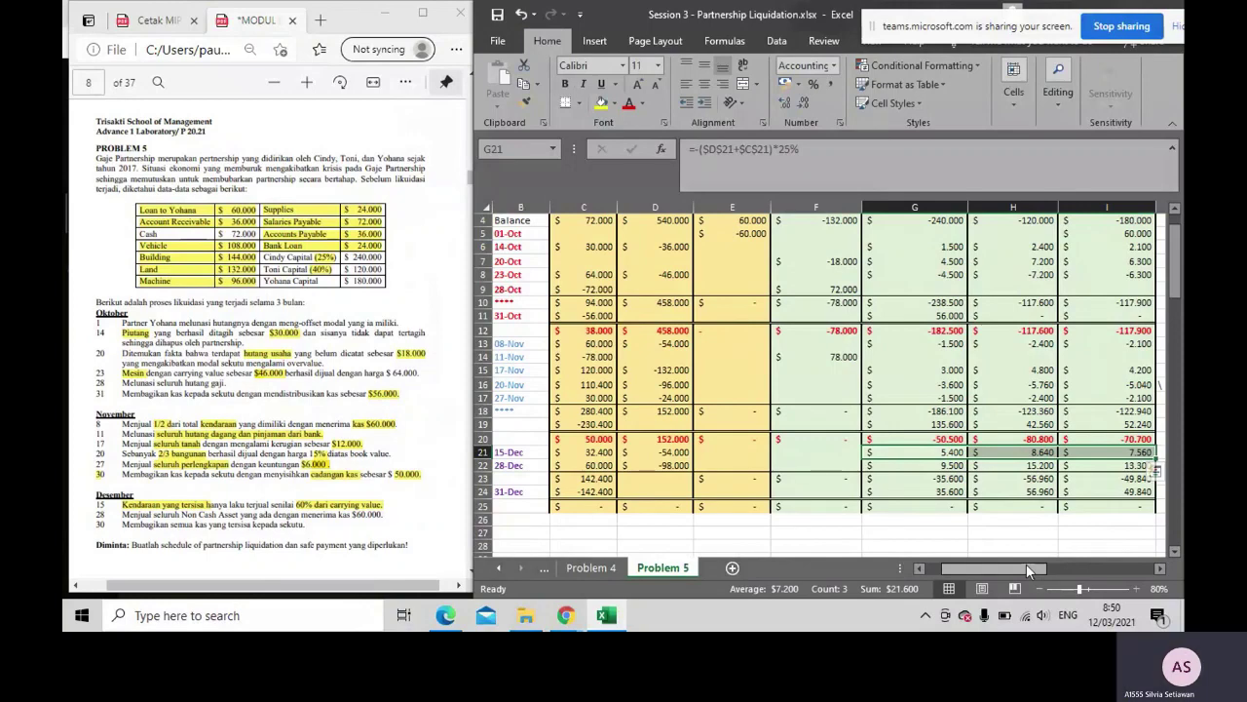
left_click(533, 454)
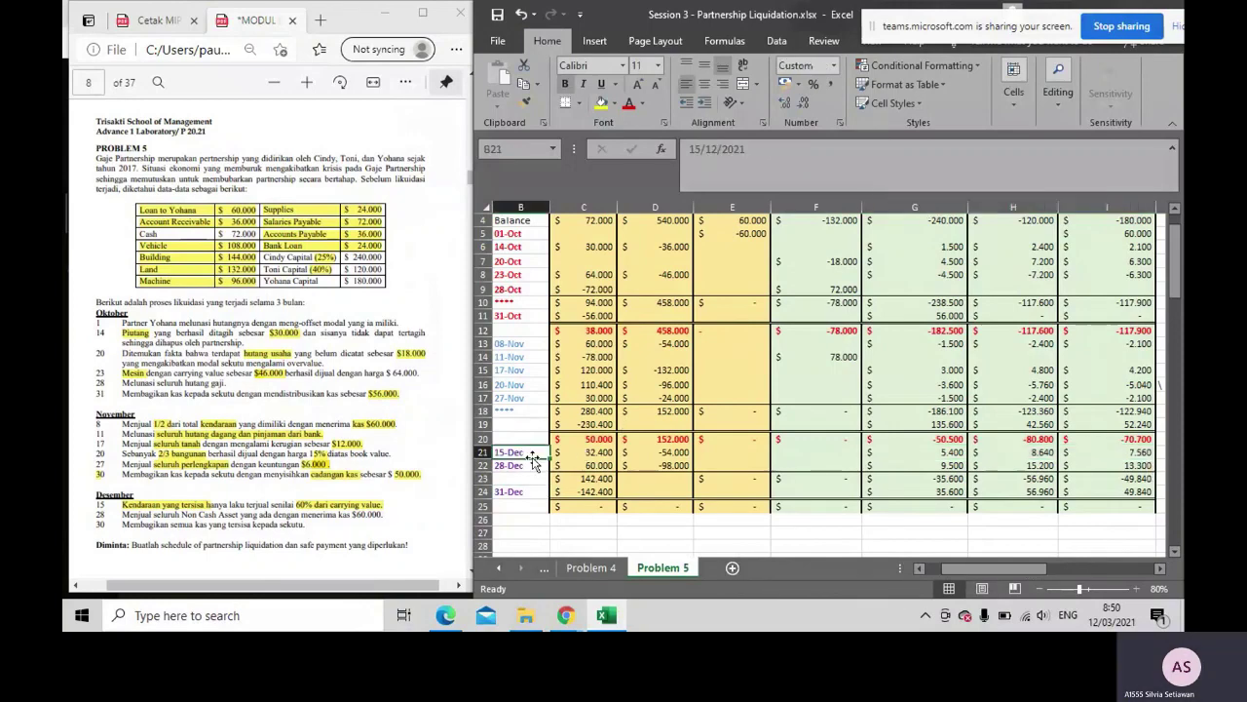
Highlight Non Cash Asset in the PDF's 28 December transaction and check the cash received in C22
scroll(146, 487, "down", 1)
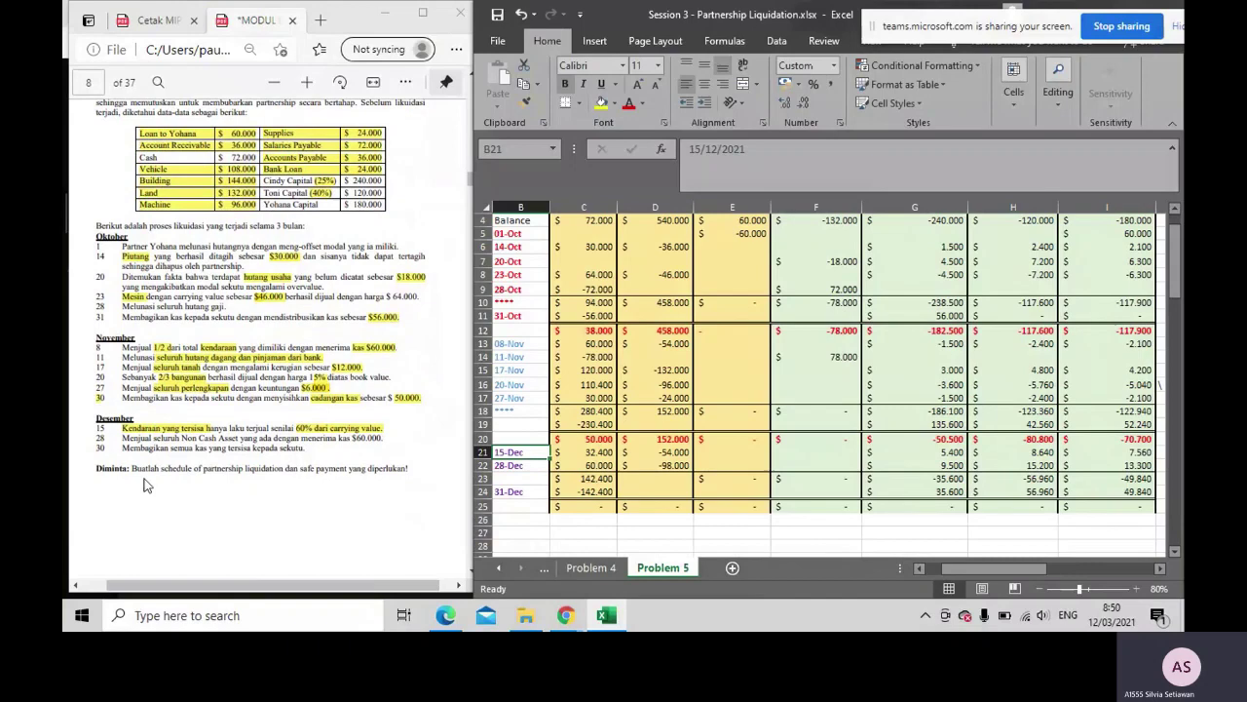
left_click(183, 439)
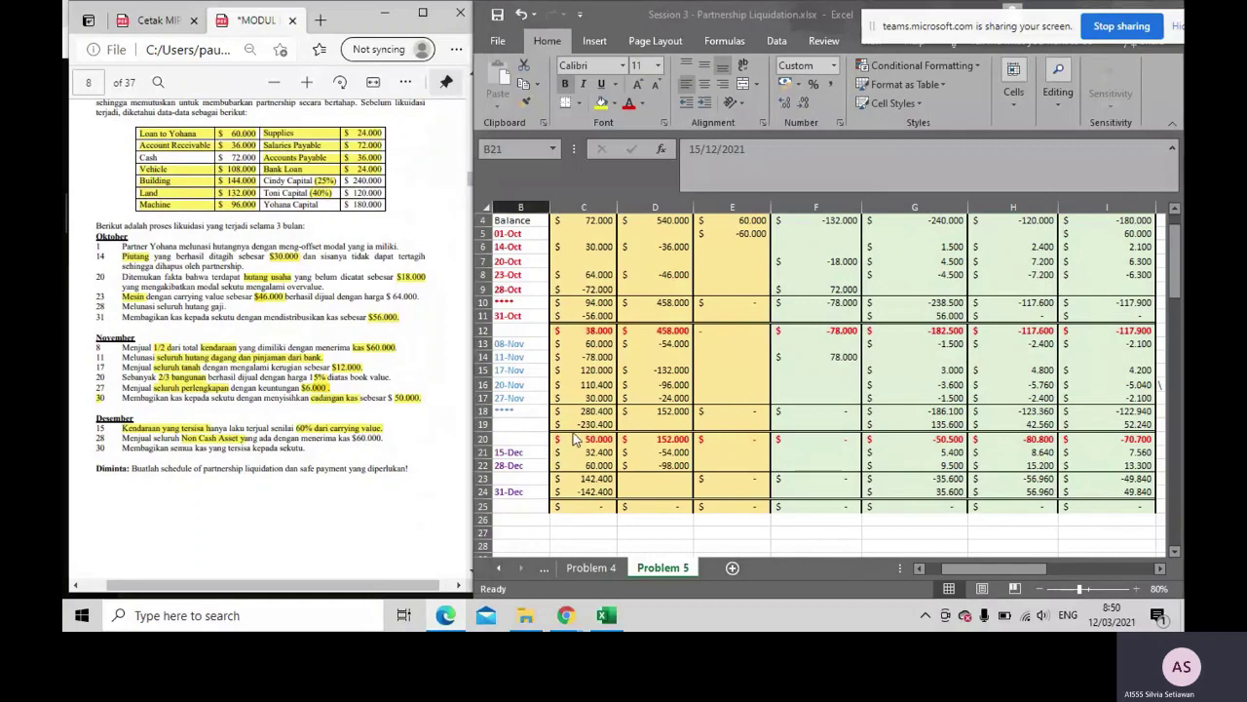
left_click(590, 465)
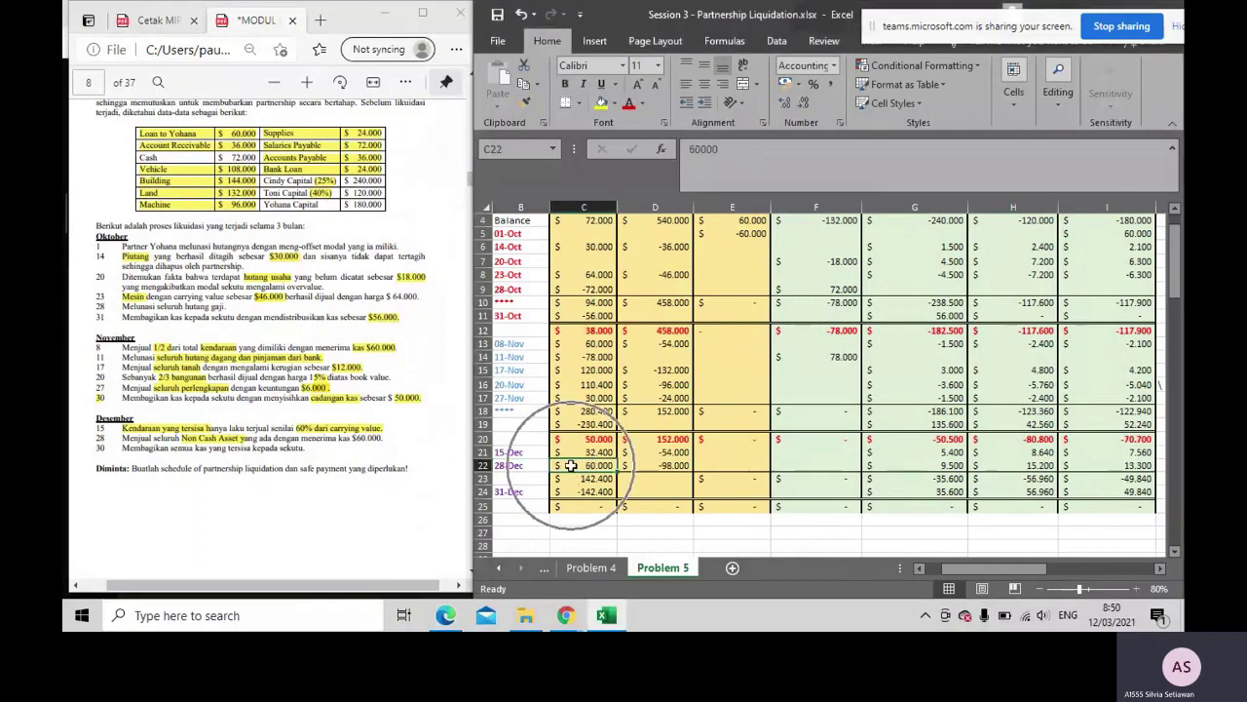
Check the 28 December non-cash asset formula in D22 by tracing its references to D20 and D21
left_click(647, 467)
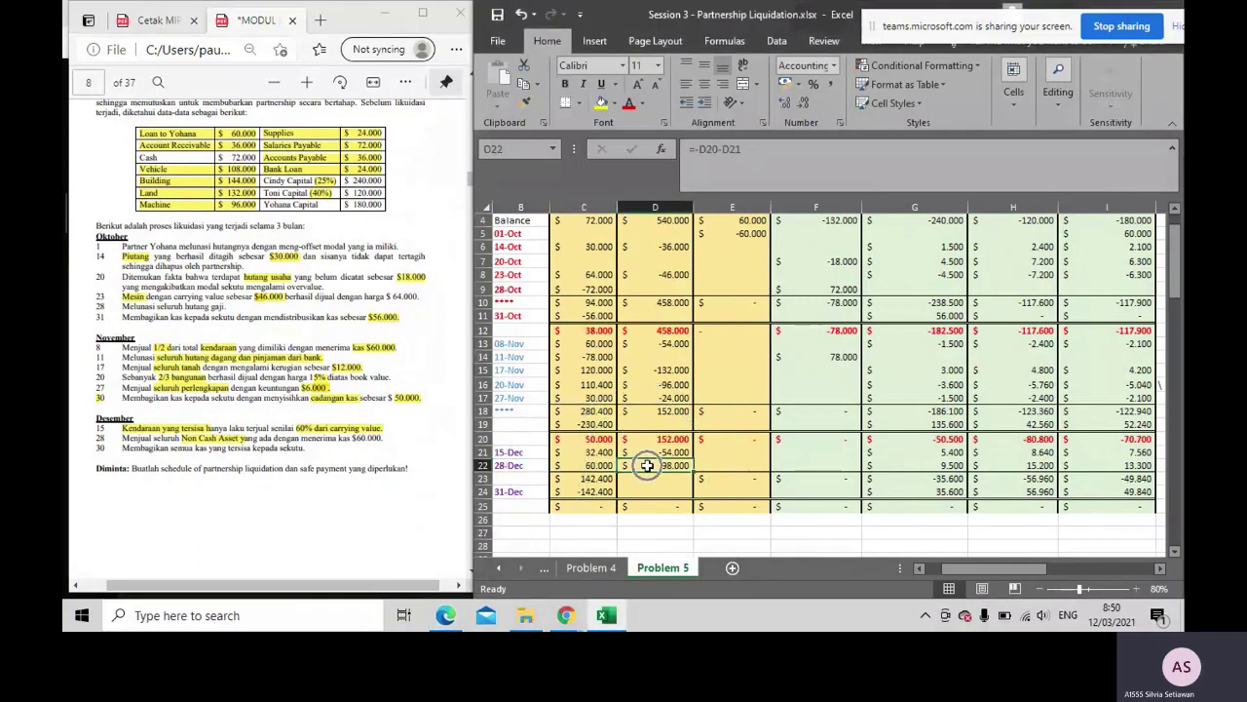
scroll(647, 449, "down", 1)
left_click(649, 411)
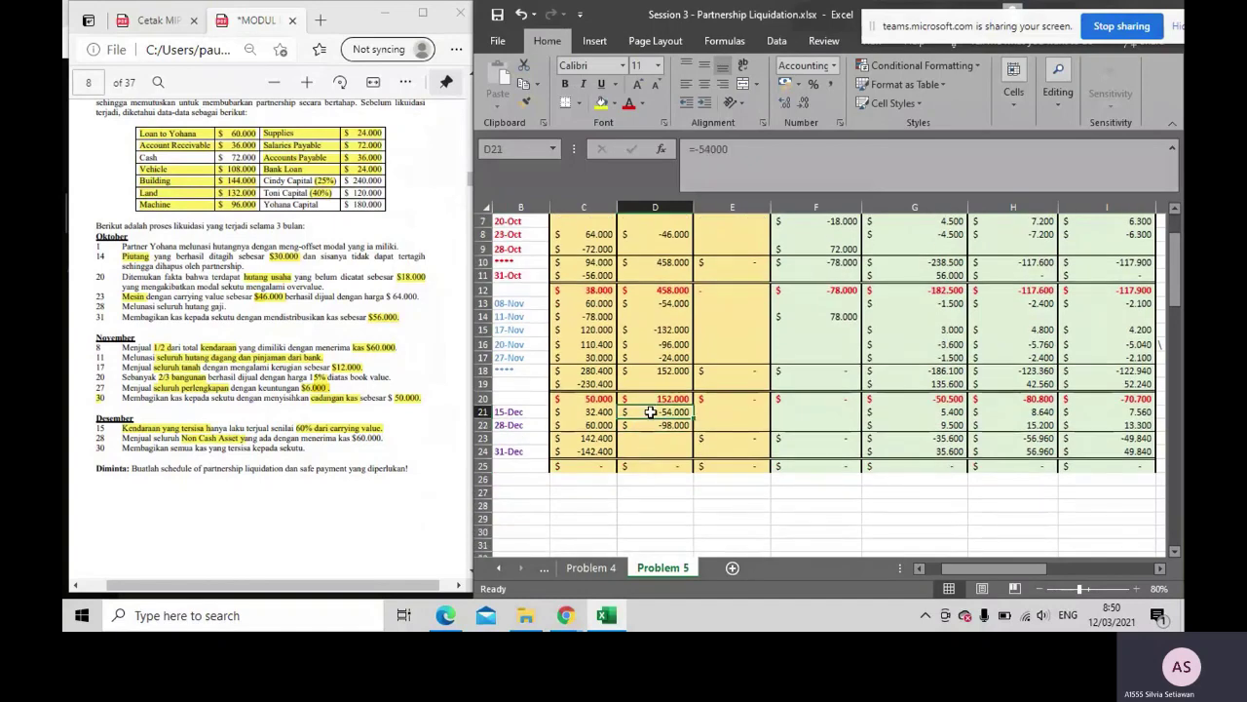
left_click(650, 397)
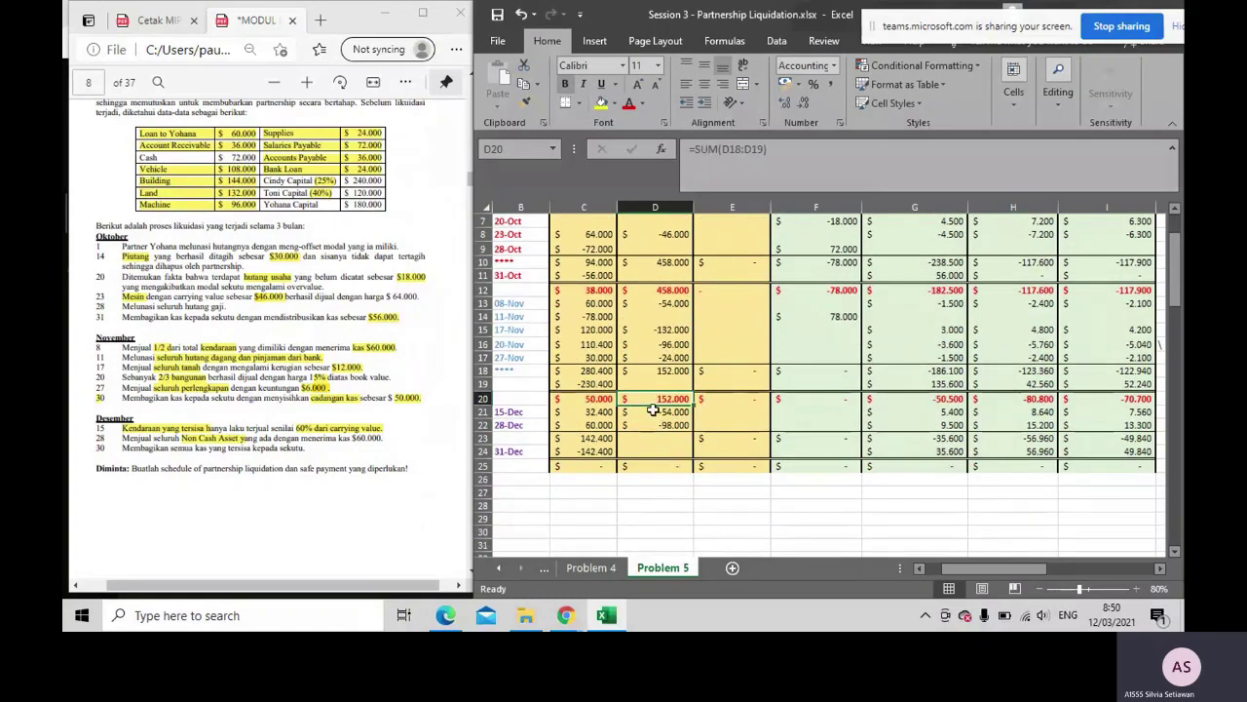
double_click(650, 424)
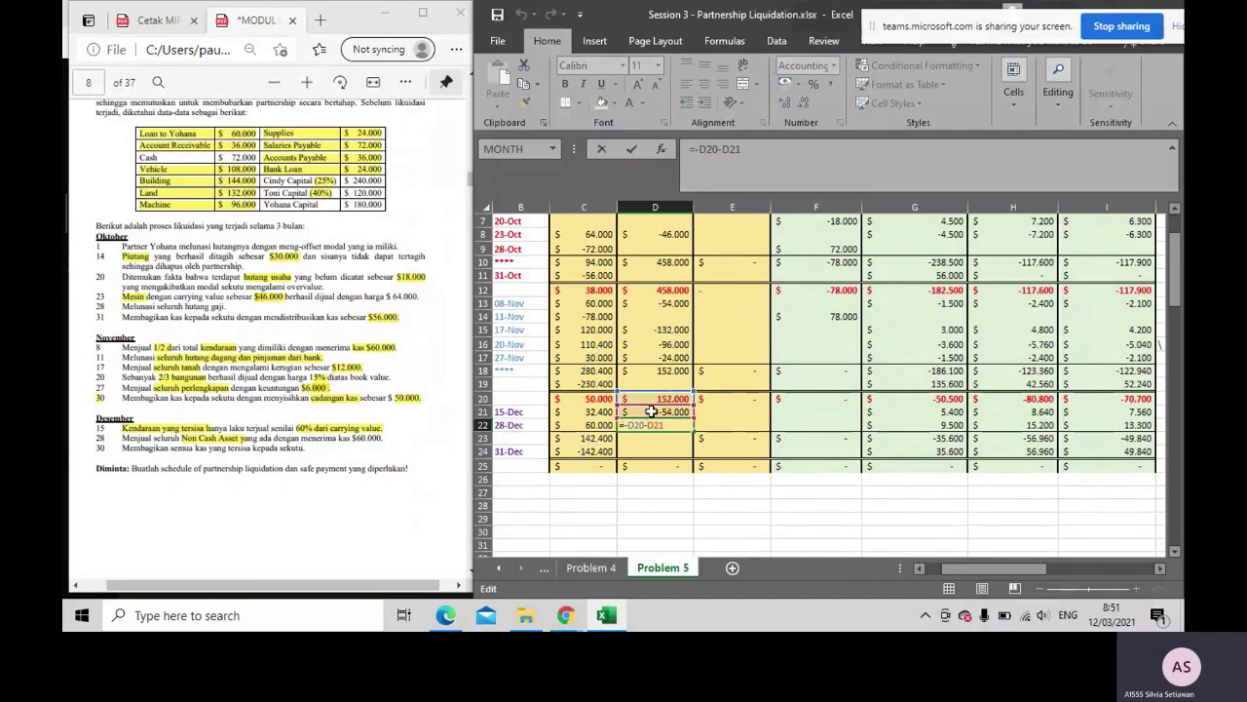
key("Return")
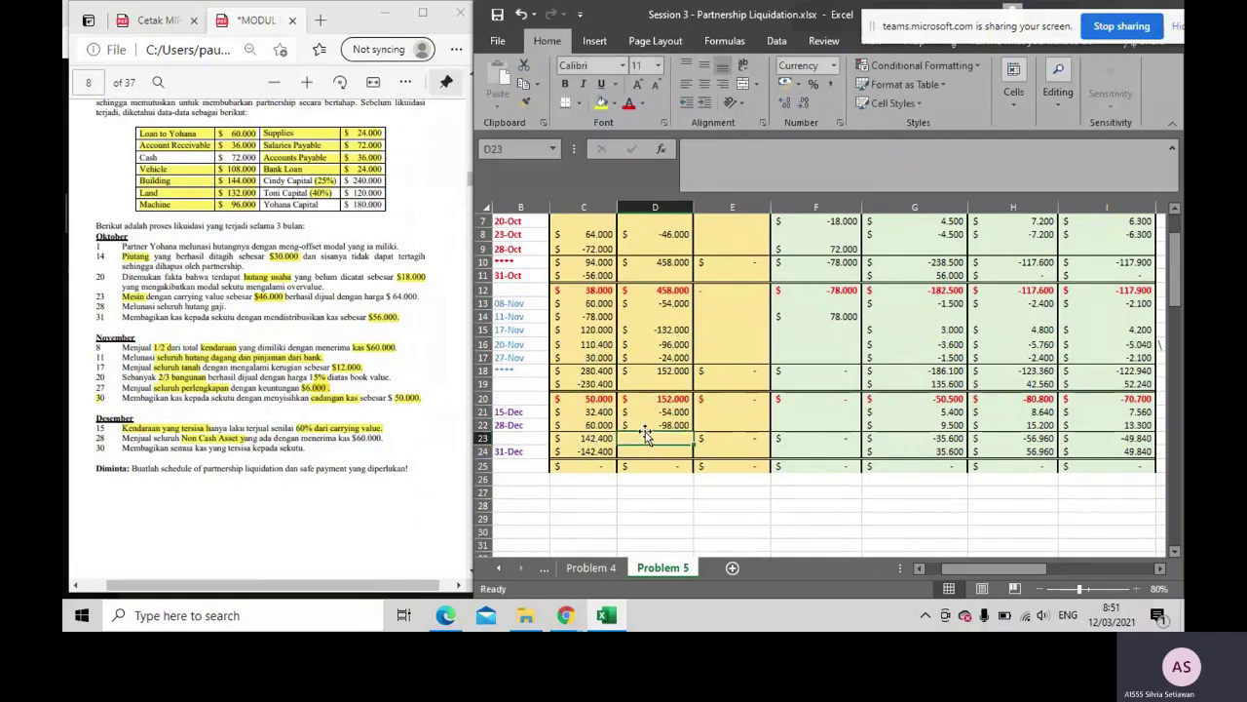
left_click(654, 425)
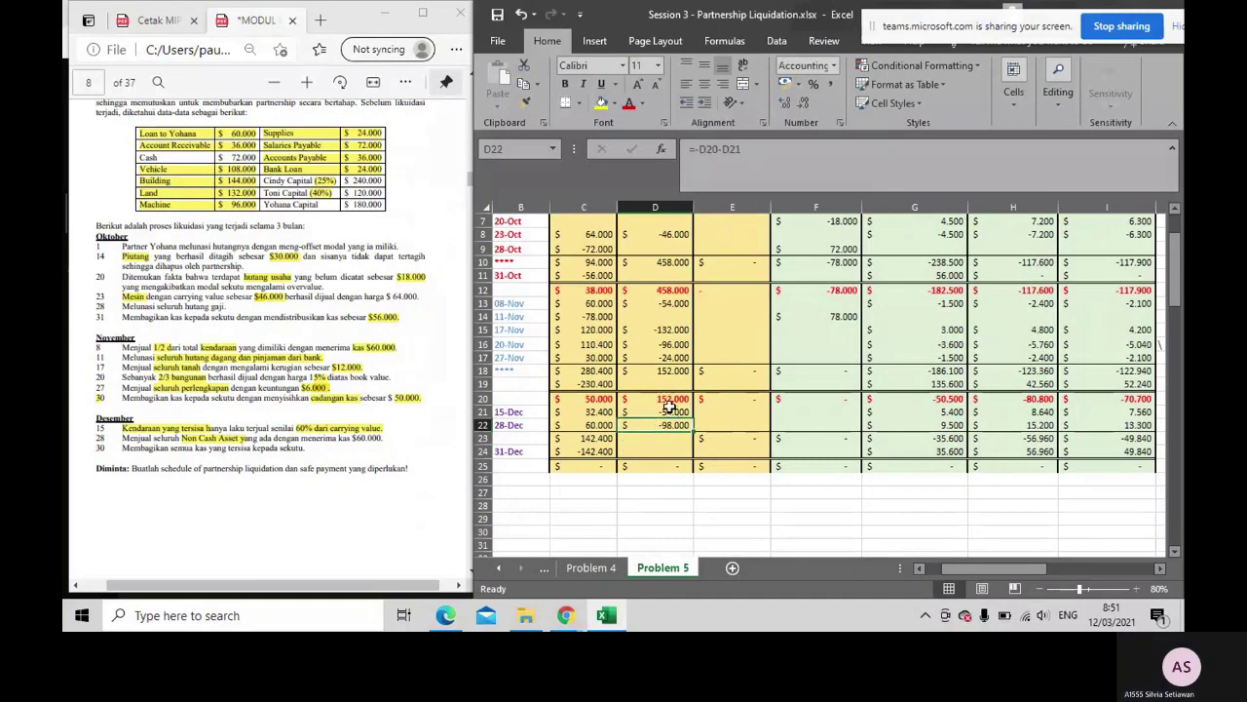
Check the 28 December loss allocation formulas in G22:I22 against the cash in C22 and non-cash assets in D22
left_click(606, 425)
left_click(646, 424)
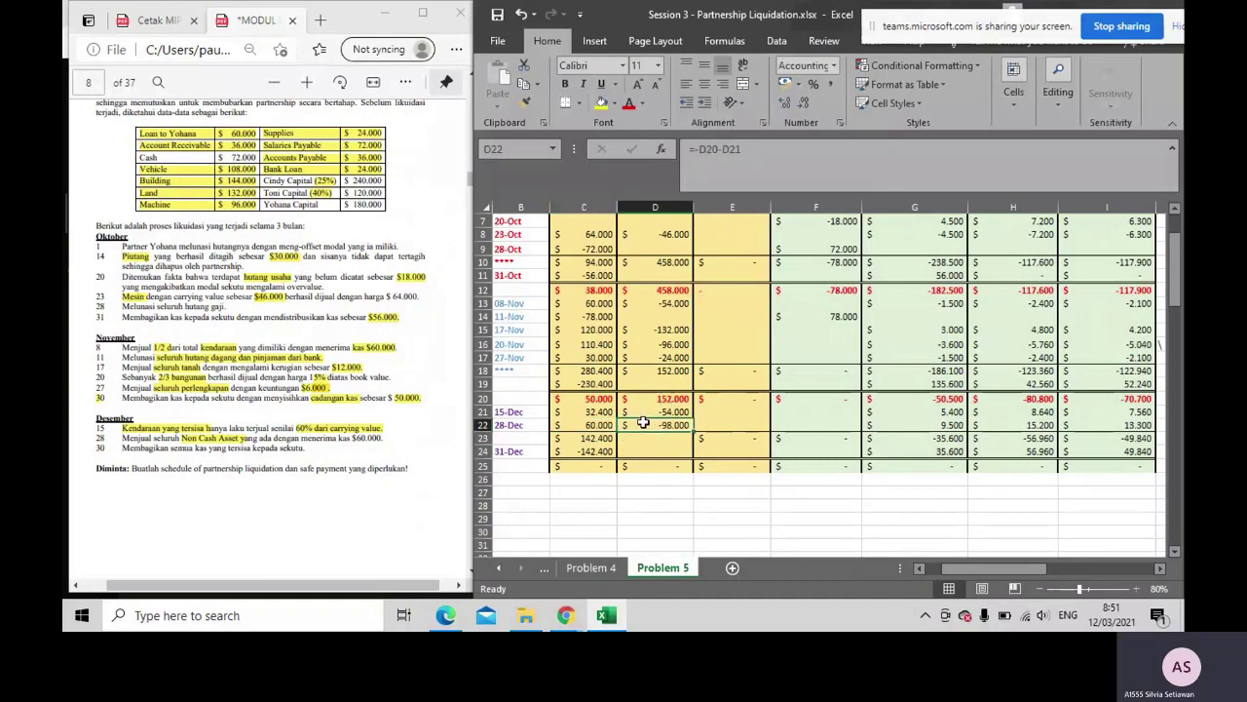
left_click(592, 424)
left_click(654, 425)
left_click(905, 425)
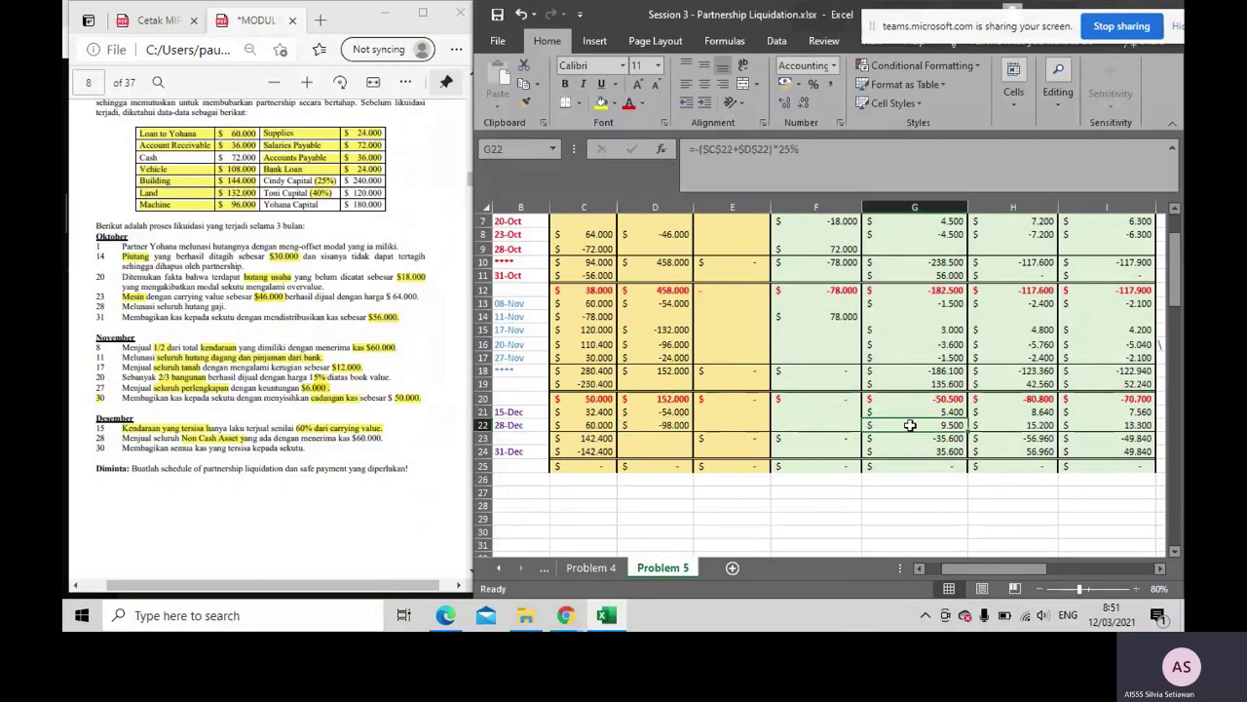
left_click(1011, 425)
left_click_drag(1086, 425, 915, 424)
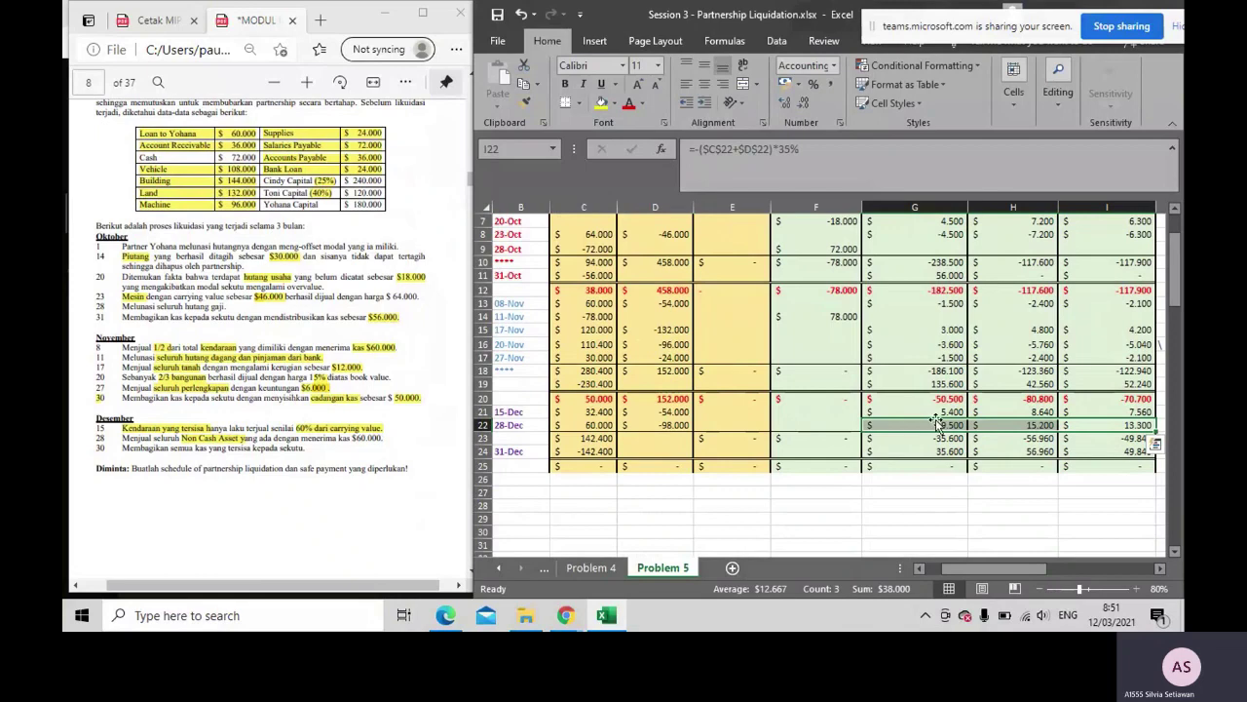
key("ctrl+q")
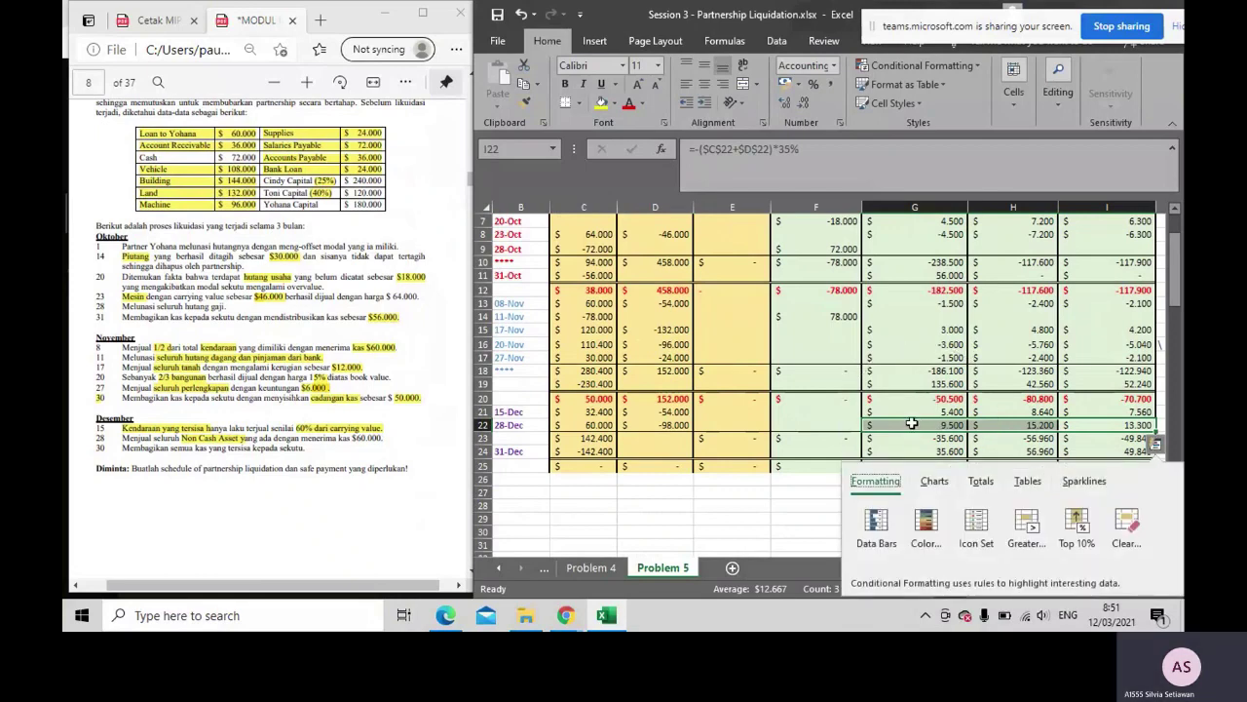
left_click(881, 421)
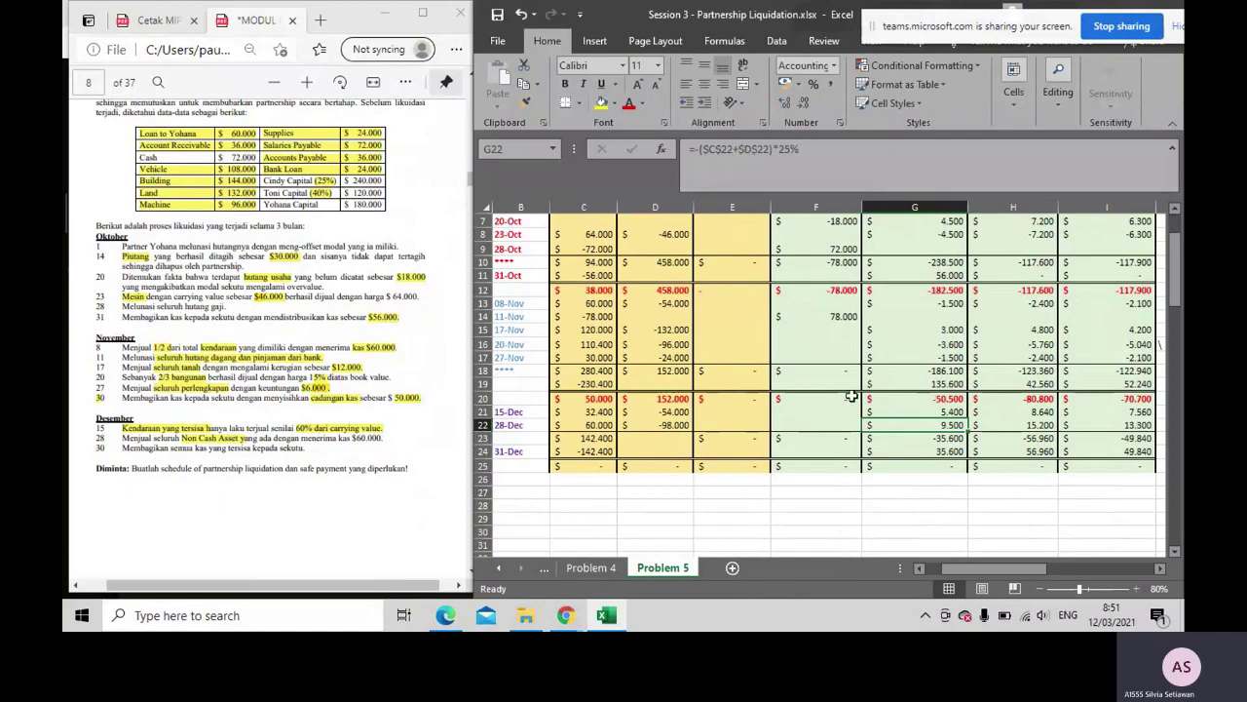
left_click(599, 424)
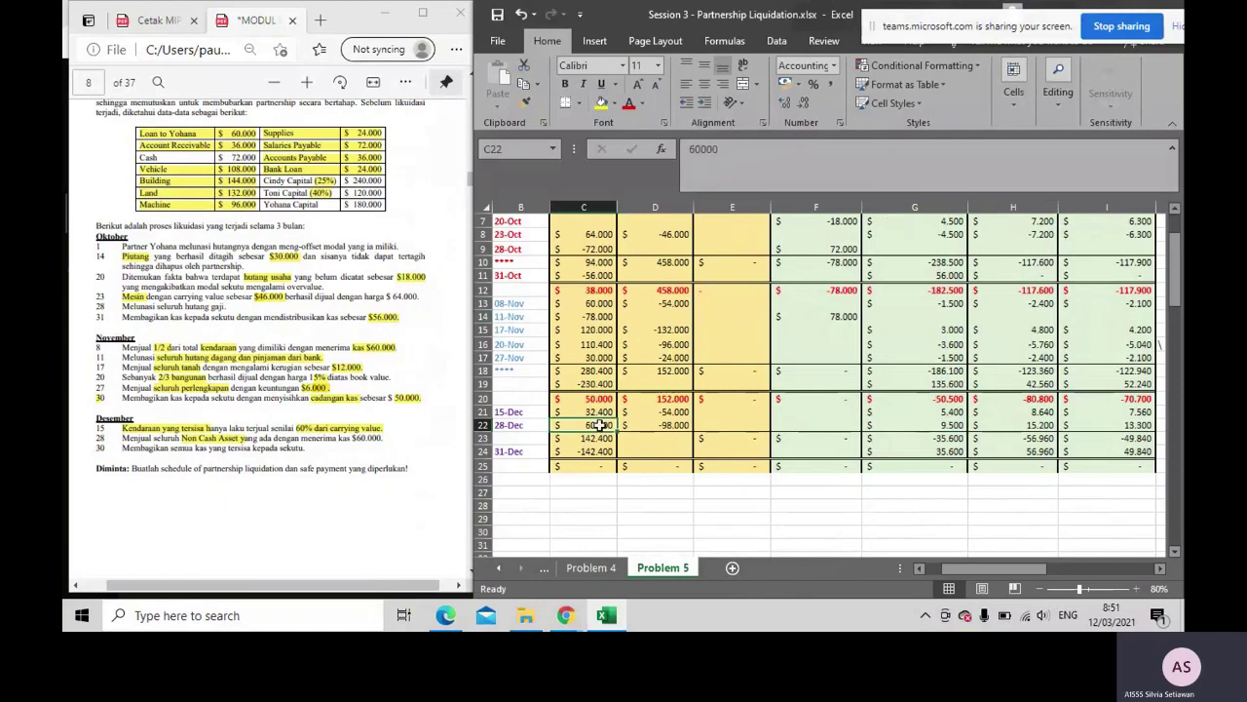
Review the balances before the final distribution across C23:I23, including the cash sum formula in C23
left_click_drag(598, 439, 1119, 436)
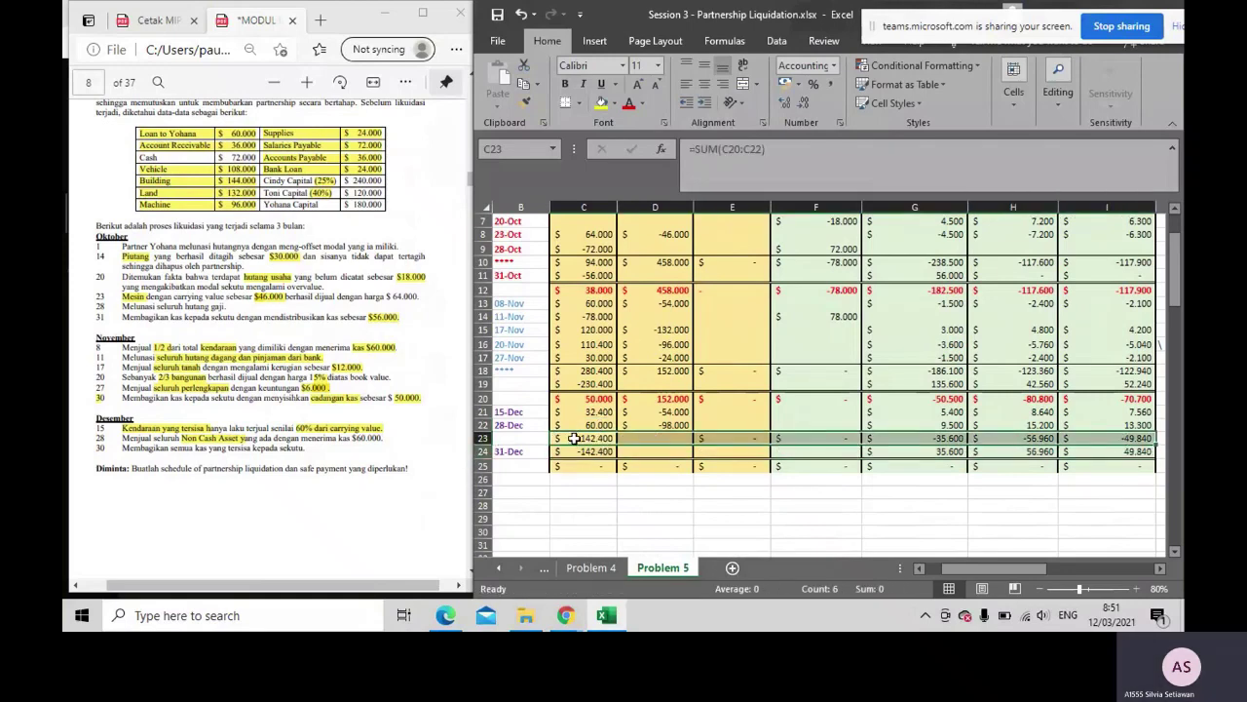
double_click(571, 437)
key("Return")
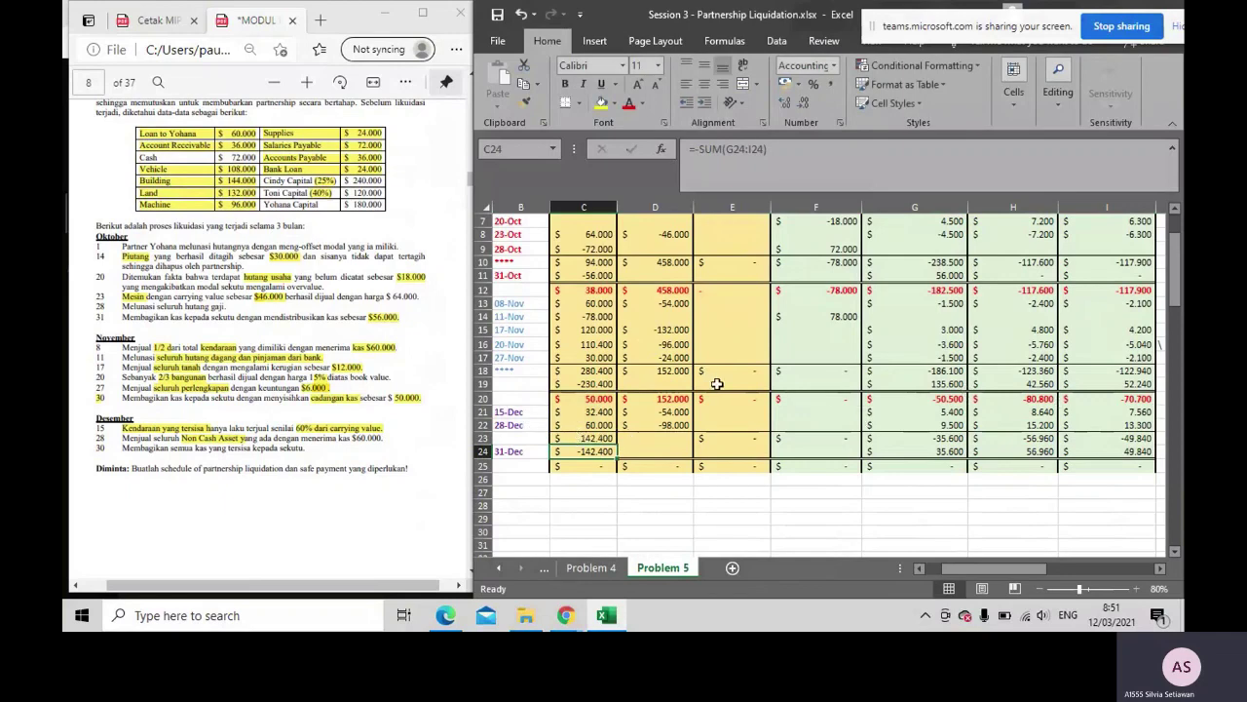
scroll(706, 400, "up", 1)
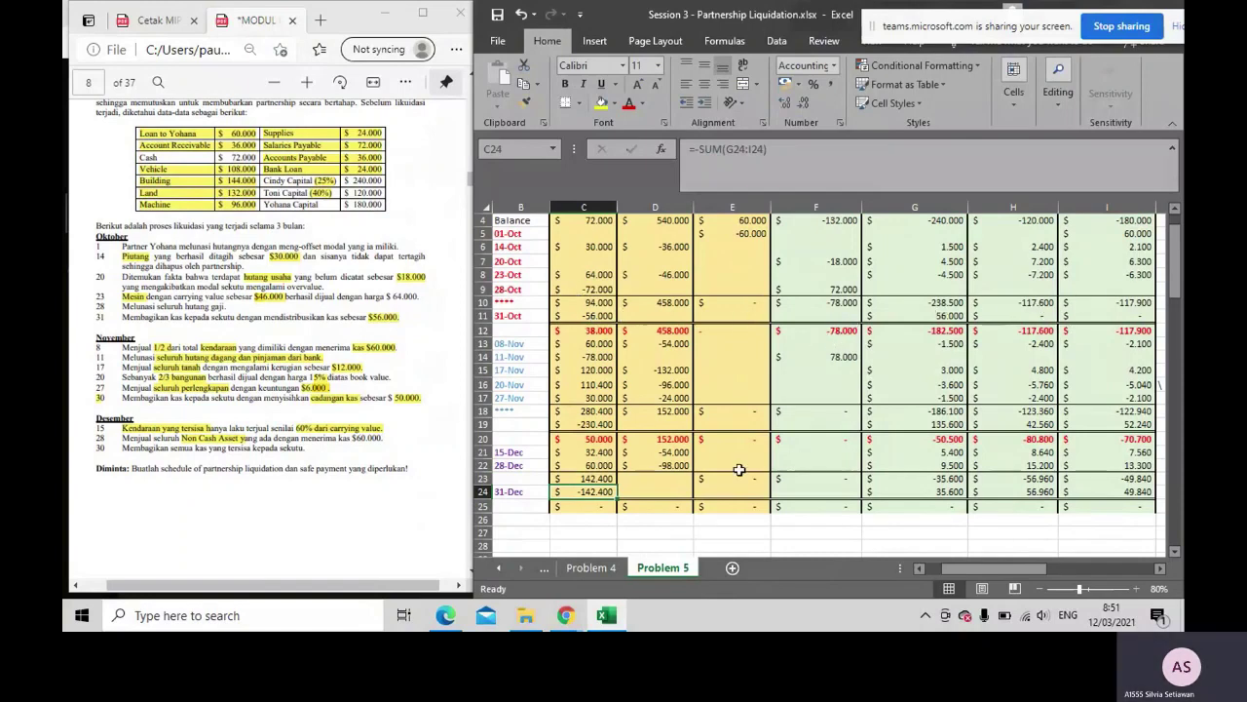
scroll(735, 468, "down", 1)
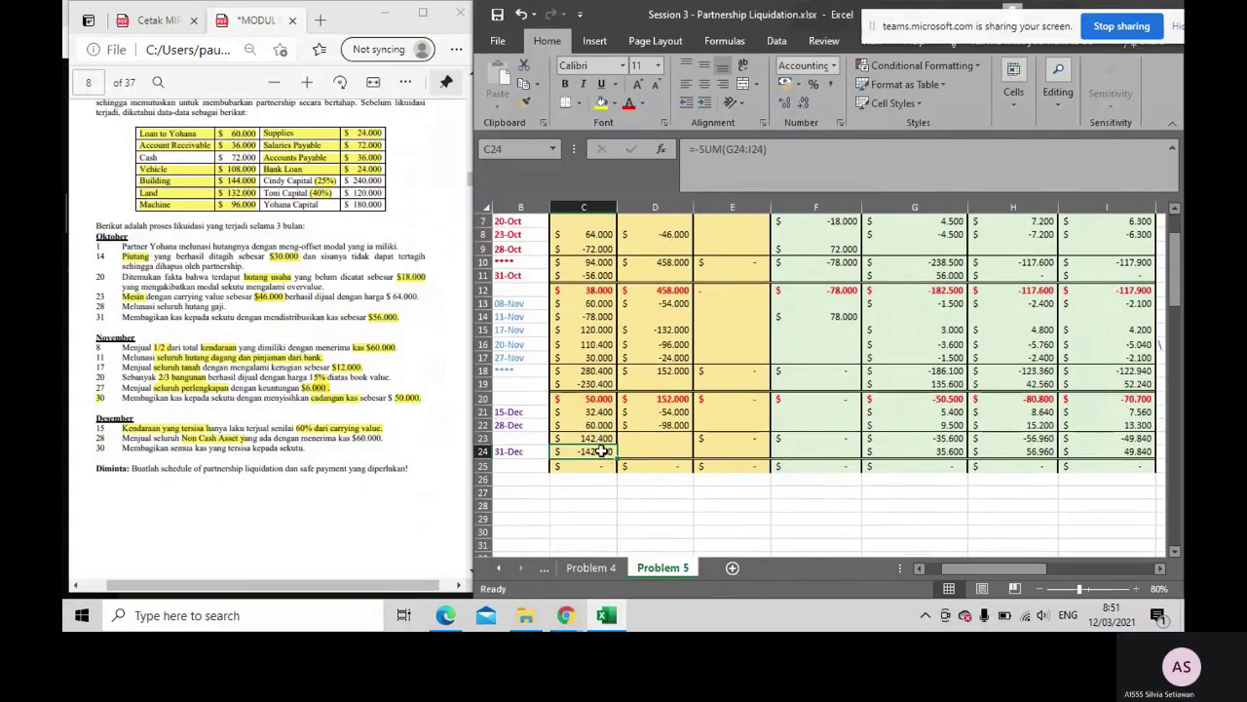
left_click_drag(656, 437, 828, 424)
left_click(573, 438)
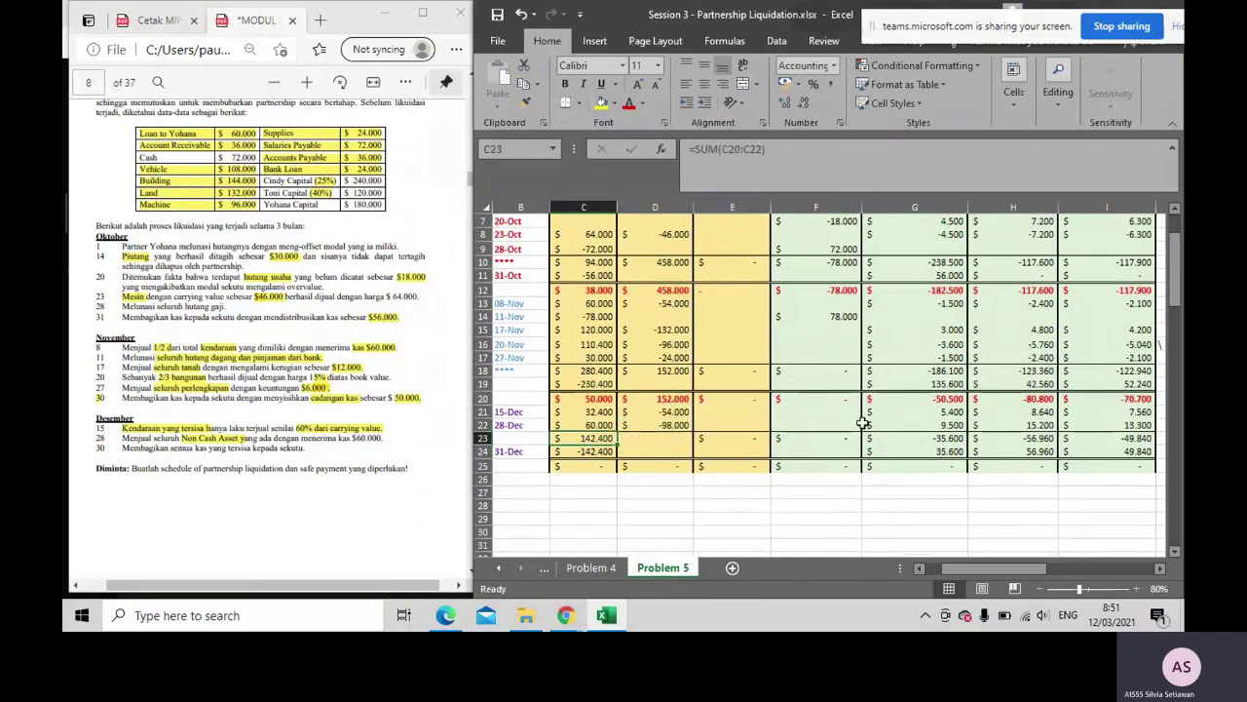
Highlight Membagikan semua kas yang tersisa kepada sekutu in the PDF's 30 December transaction and check the distribution formulas in C24, G24 and H24
left_click(588, 451)
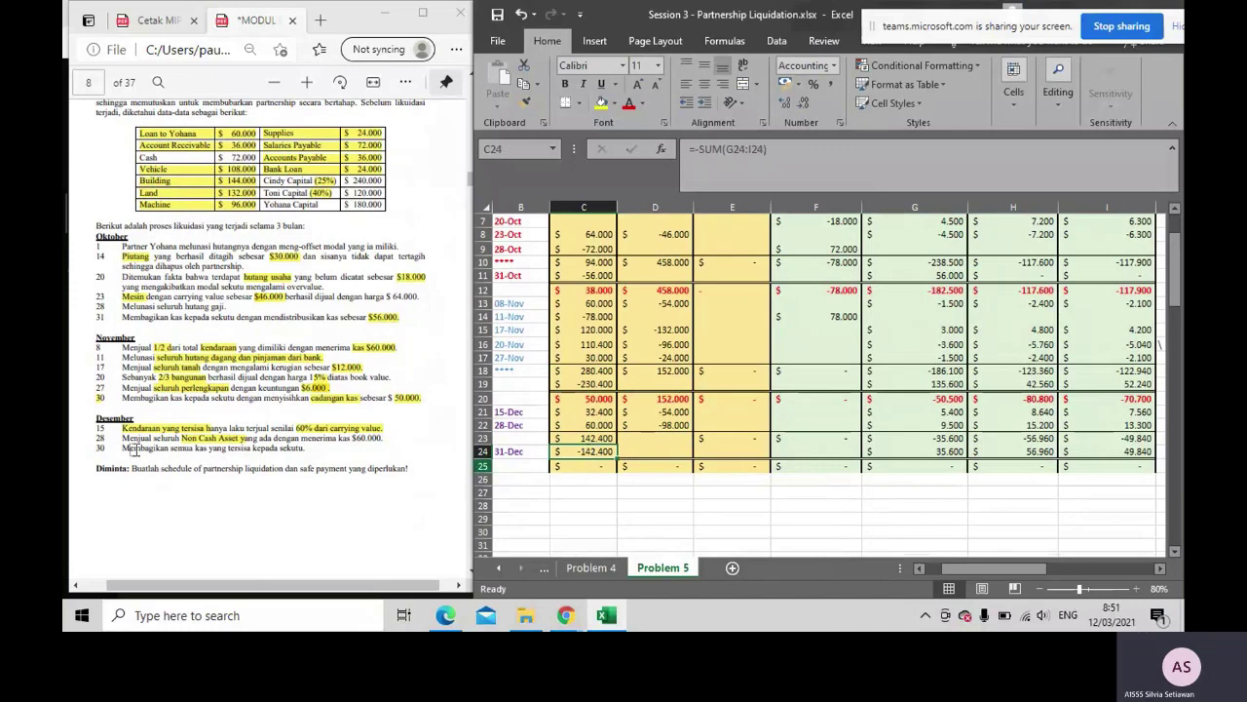
left_click_drag(119, 447, 306, 454)
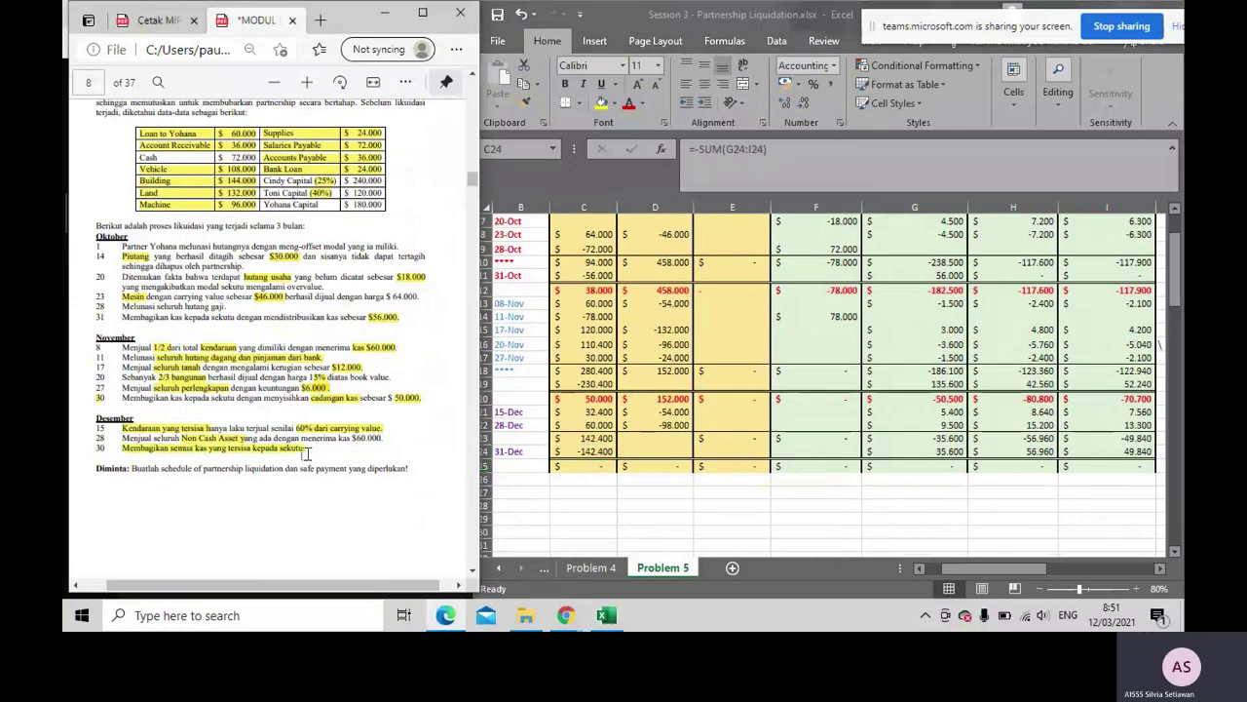
left_click(592, 451)
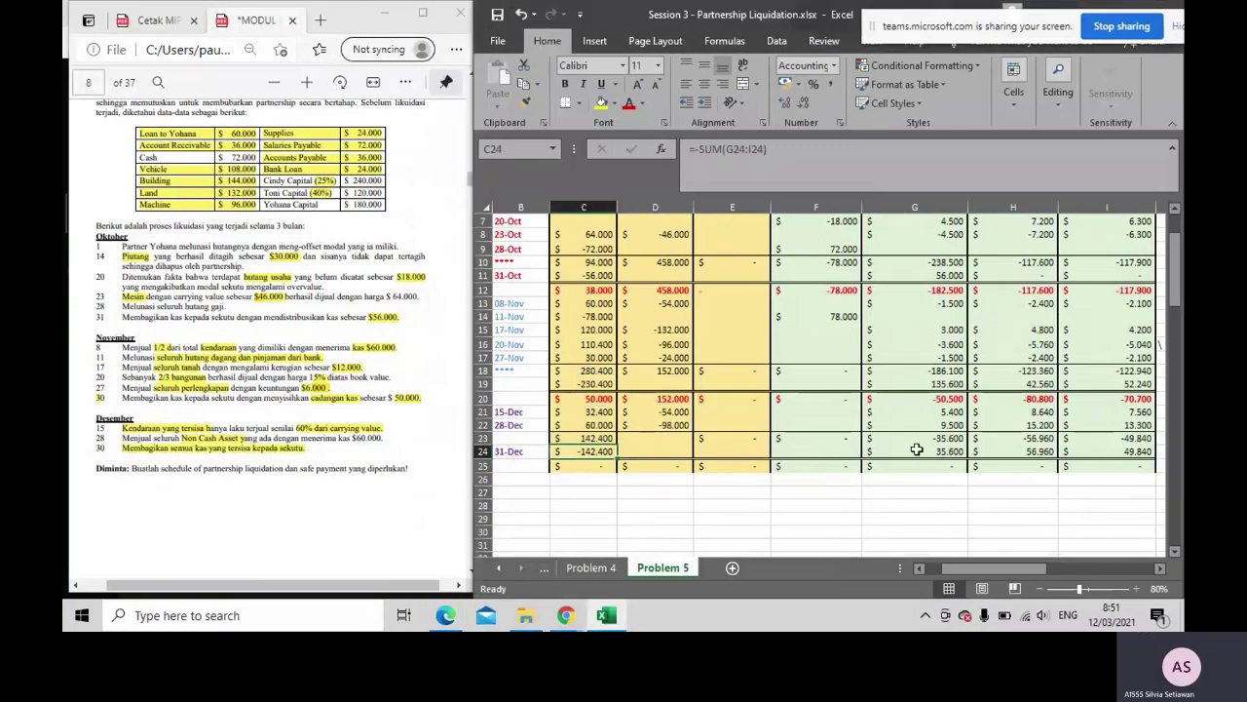
left_click(935, 453)
left_click(1009, 452)
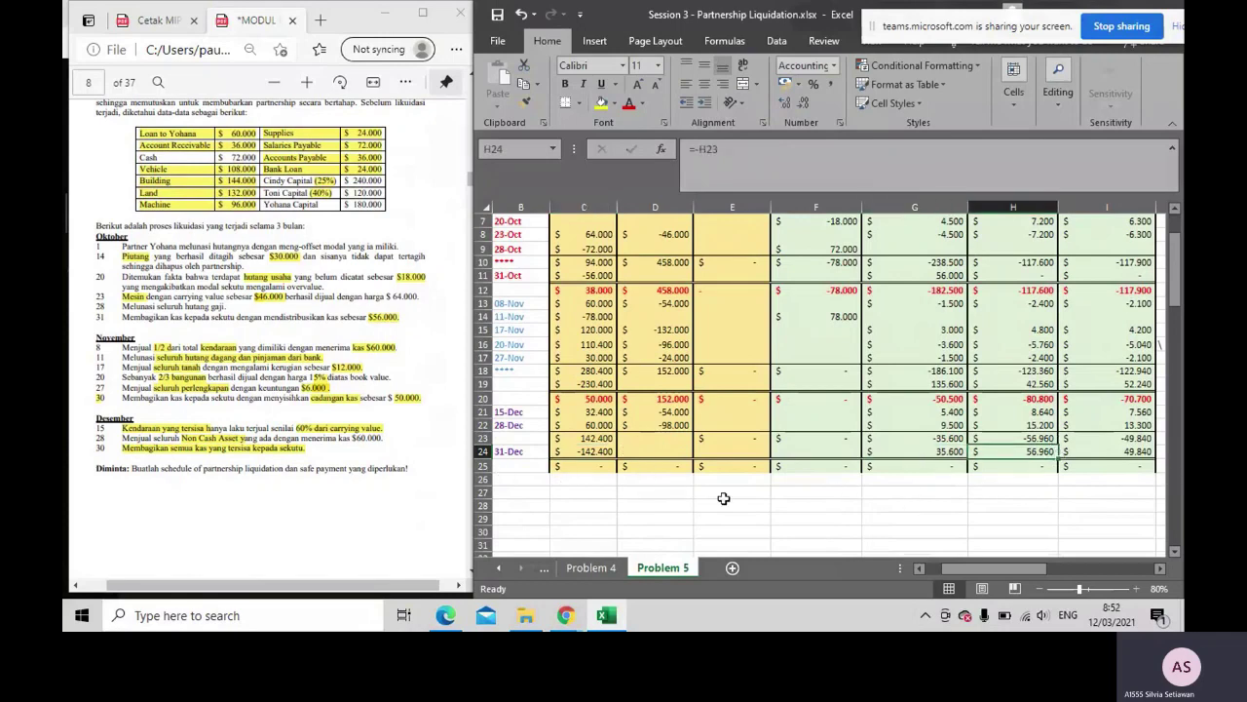
Enter the note "harus 0 balance akhirnya" in E27 below the schedule
left_click(731, 493)
type("harus 0 balance")
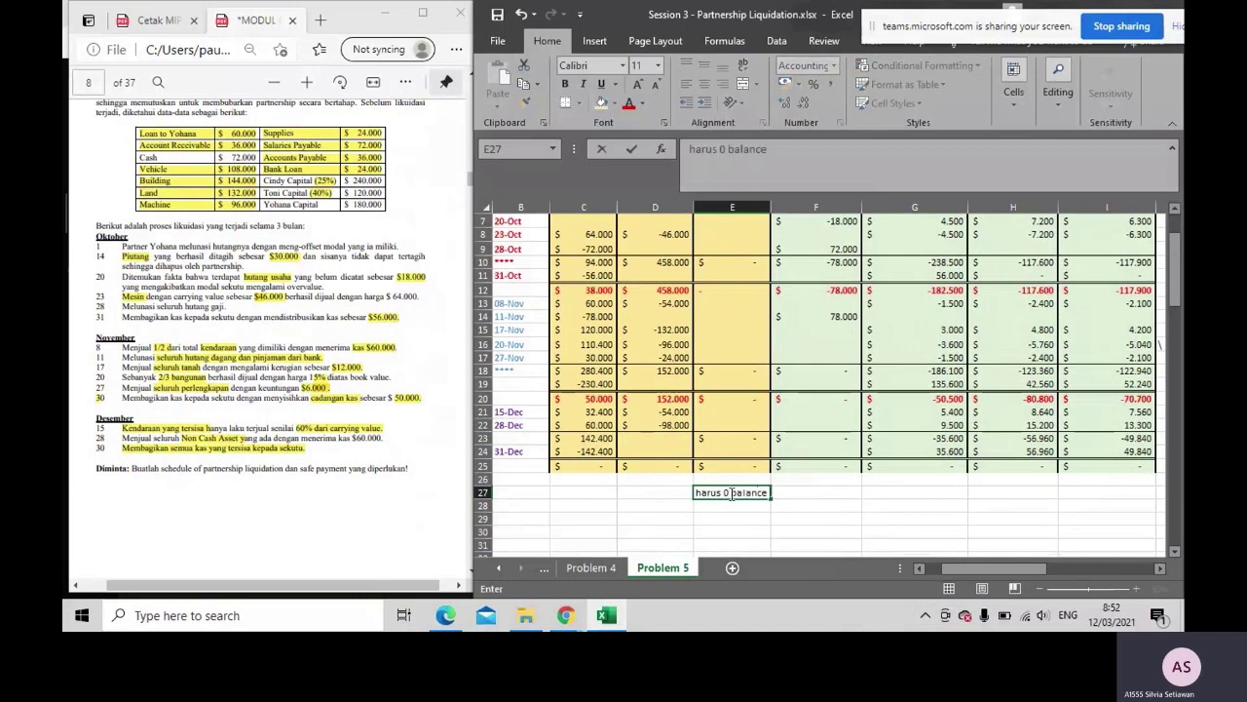
type(" akhirnya")
key("Return")
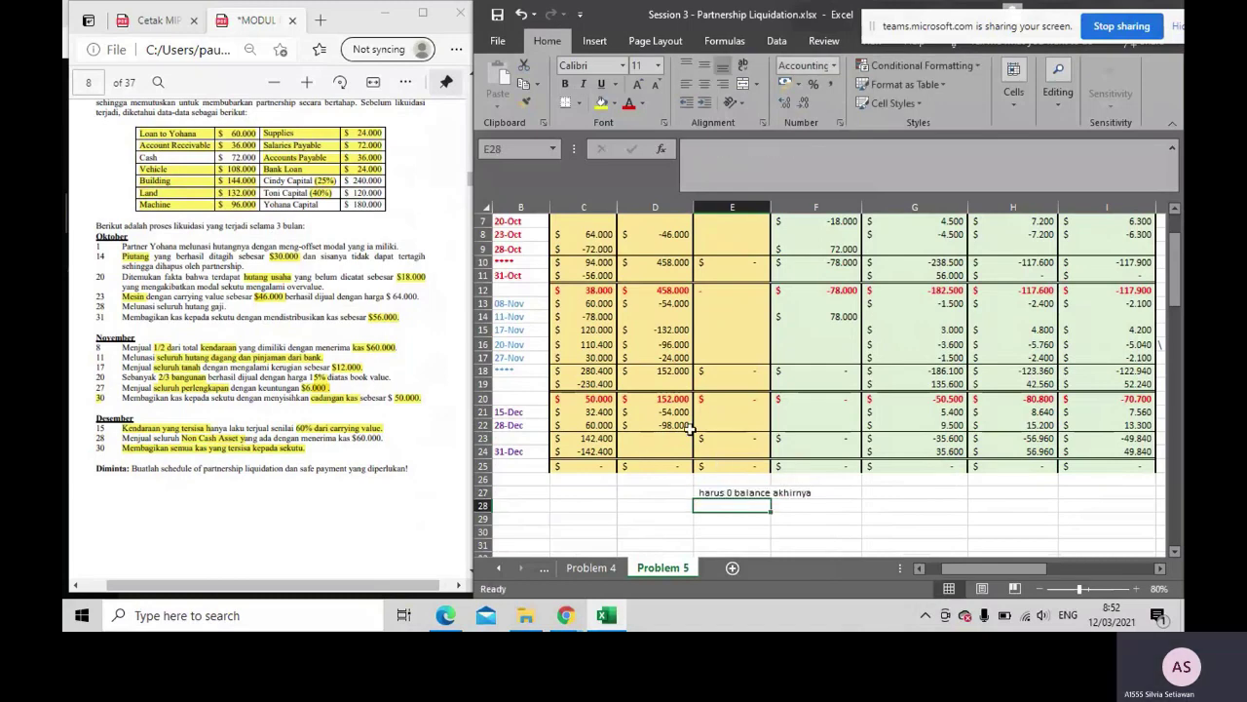
scroll(631, 466, "up", 2)
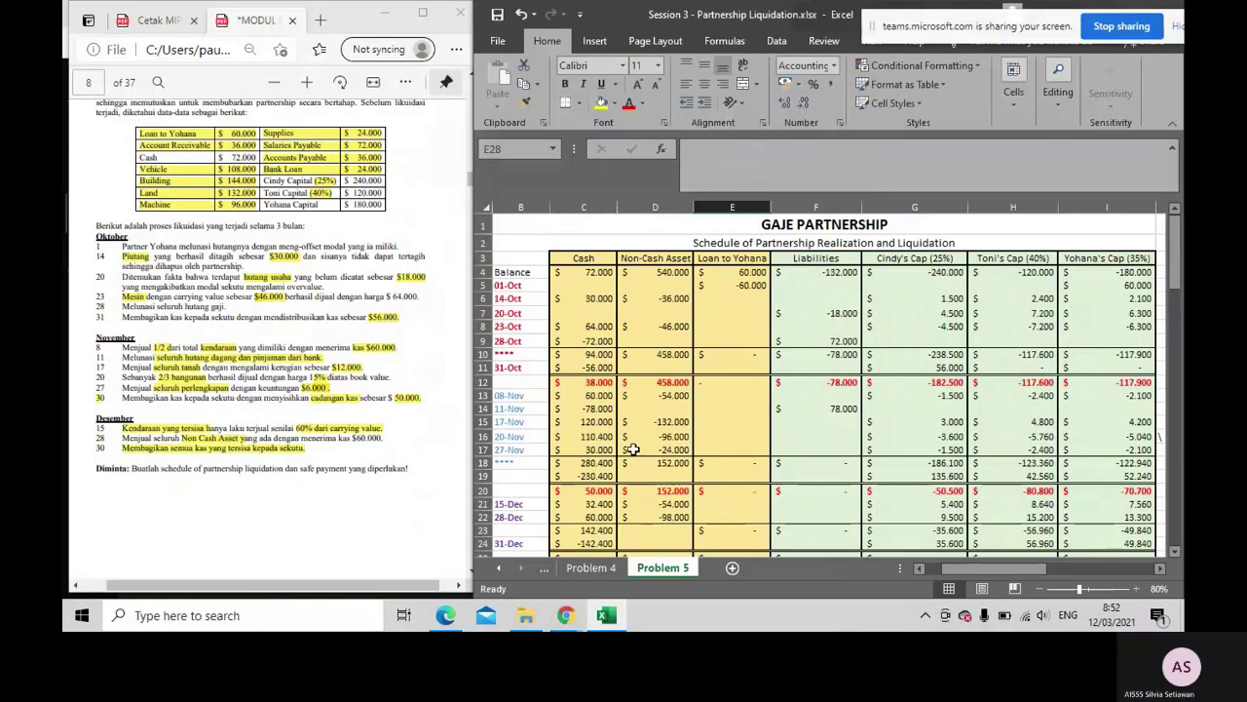
scroll(632, 448, "down", 2)
scroll(632, 448, "up", 2)
scroll(419, 419, "up", 2)
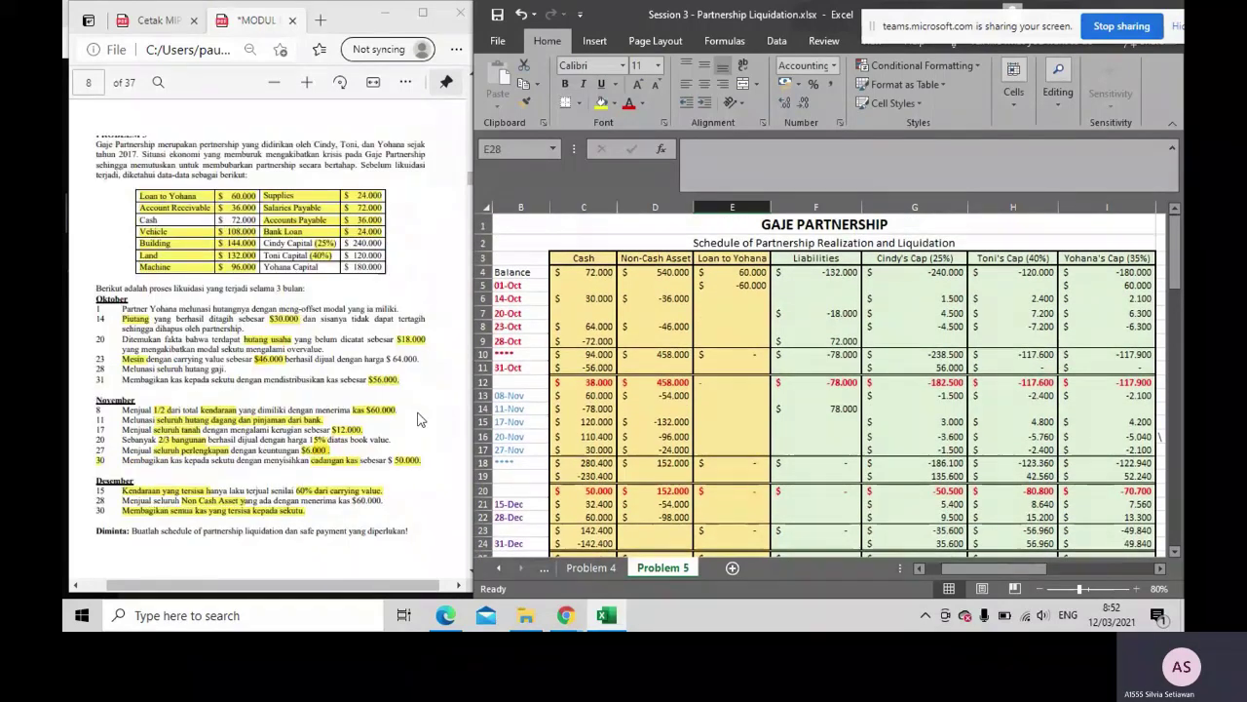